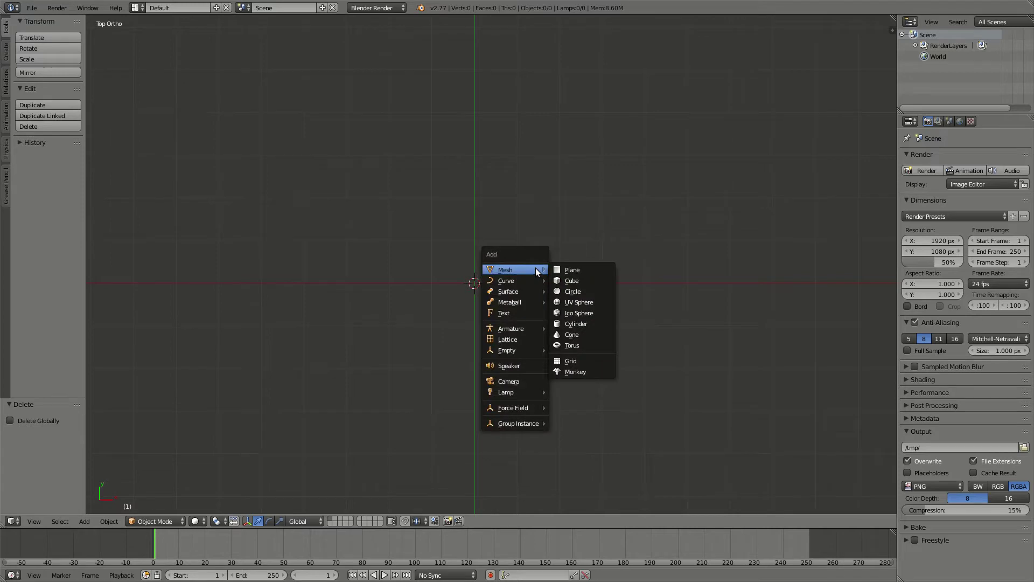
# Add a 32-vertex mesh circle of radius 1 at the origin with its fill type set to Ngon.
pyautogui.click(585, 290)
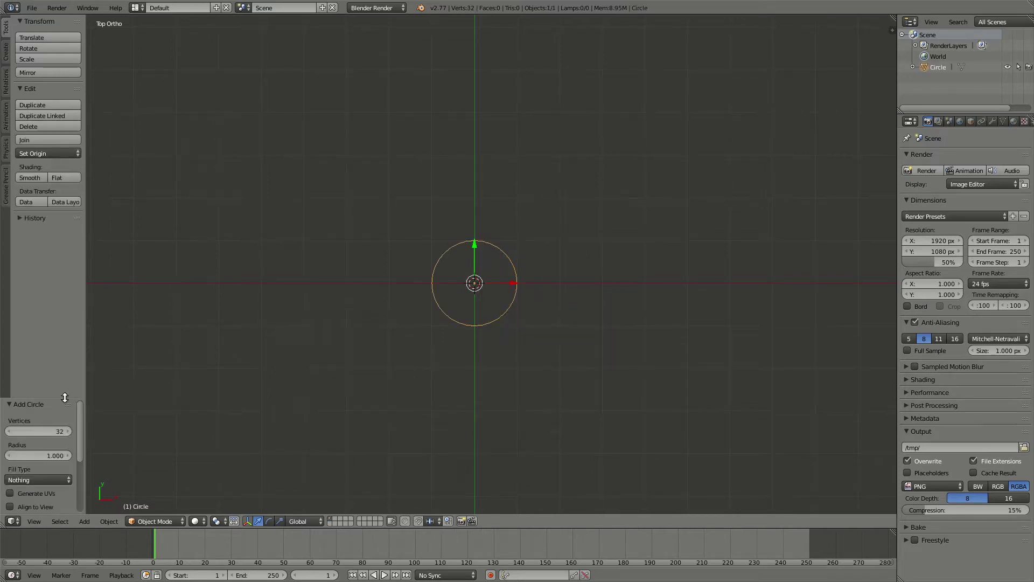
pyautogui.moveTo(65, 398); pyautogui.dragTo(61, 338)
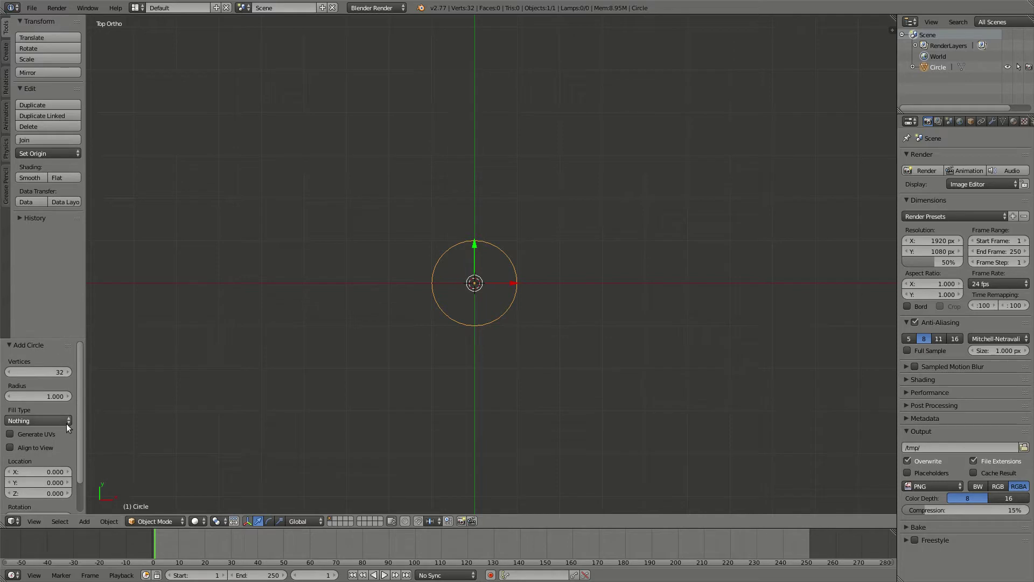
pyautogui.click(65, 421)
pyautogui.click(41, 395)
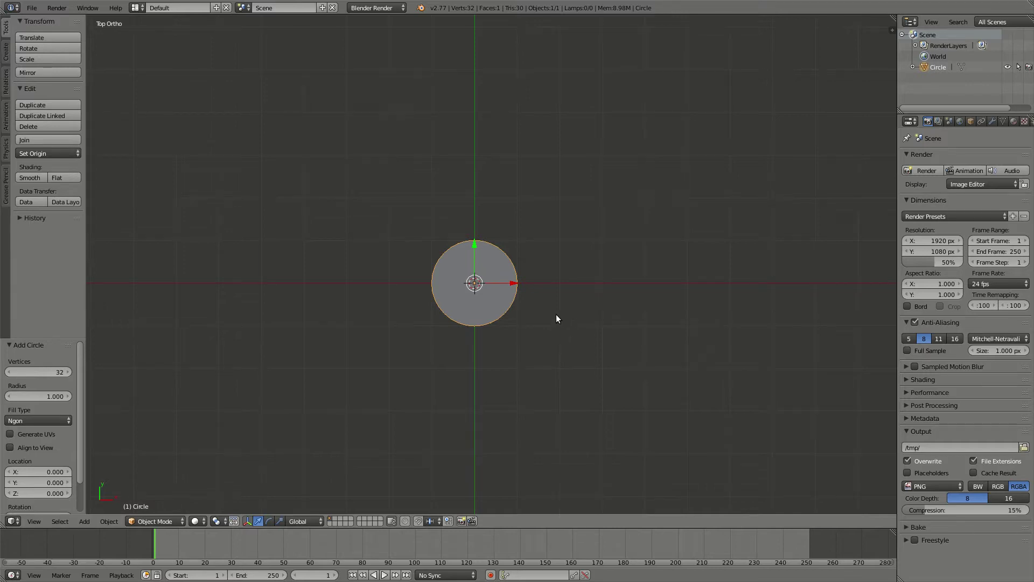
# Duplicate the circle 2 units along X and repeat the duplication three times to form a row of five touching circles.
pyautogui.hotkey('shift', 'd')
pyautogui.press('x')
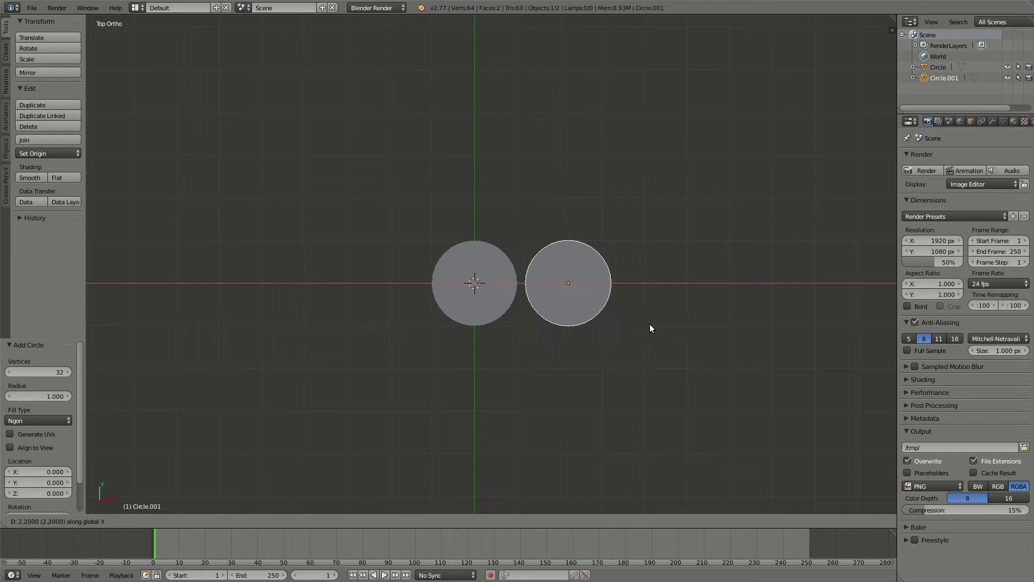
pyautogui.click(642, 326)
pyautogui.keyDown('shift'); pyautogui.moveTo(645, 319); pyautogui.dragTo(573, 341, button='middle'); pyautogui.keyUp('shift')
pyautogui.hotkey('shift', 'r')
pyautogui.hotkey('shift', 'r')
pyautogui.hotkey('shift', 'r')
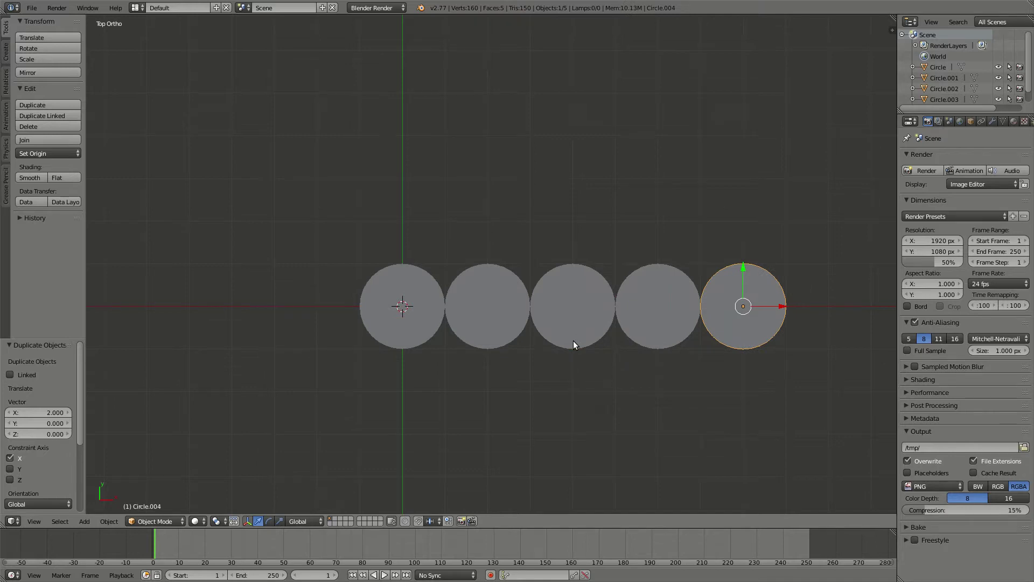
# Move all five circles together by -4 units along X to centre the row on the origin.
pyautogui.press('a')
pyautogui.press('a')
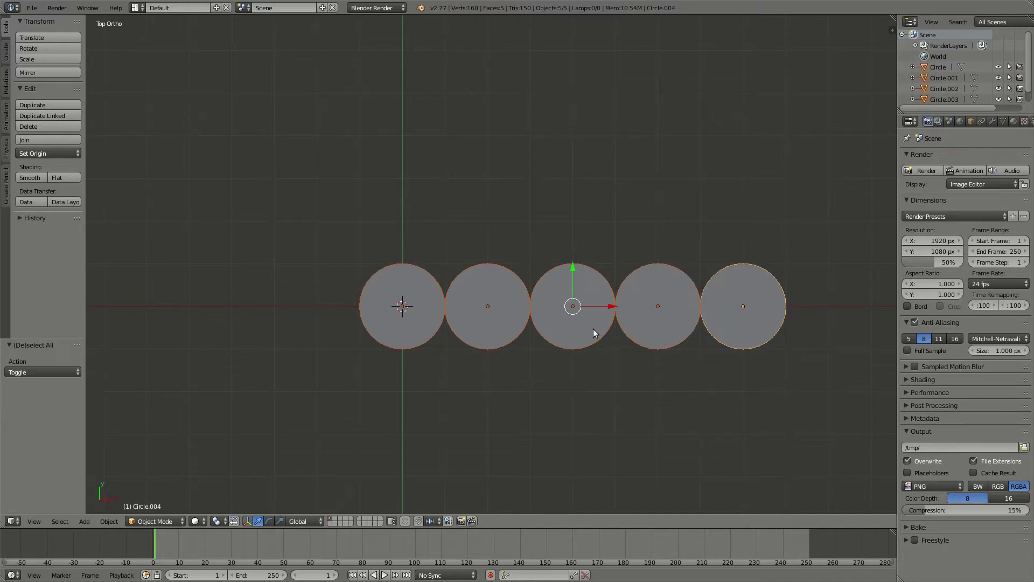
pyautogui.press('g')
pyautogui.press('x')
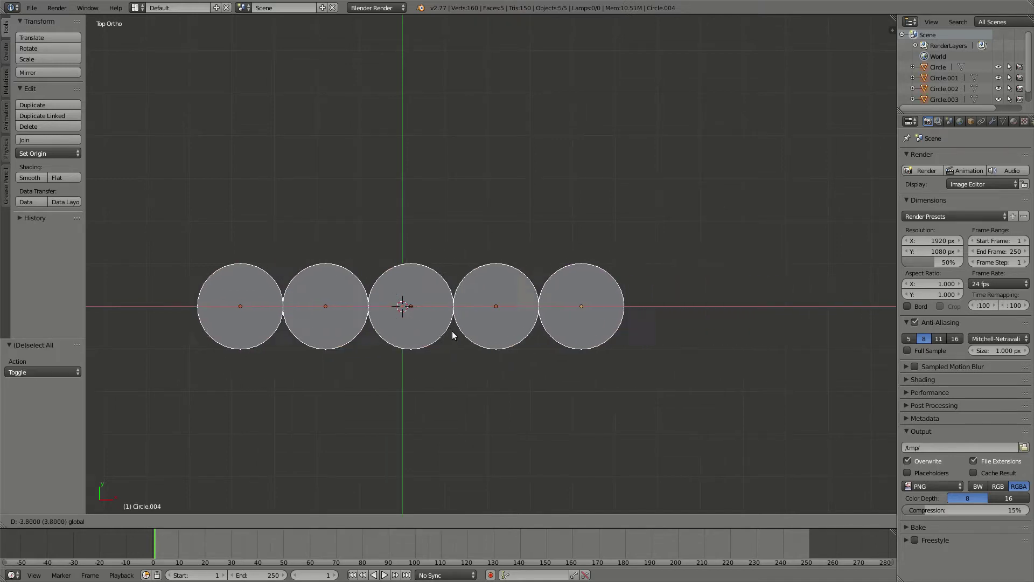
pyautogui.keyDown('ctrl'); pyautogui.moveTo(444, 332); pyautogui.dragTo(444, 331); pyautogui.keyUp('ctrl')
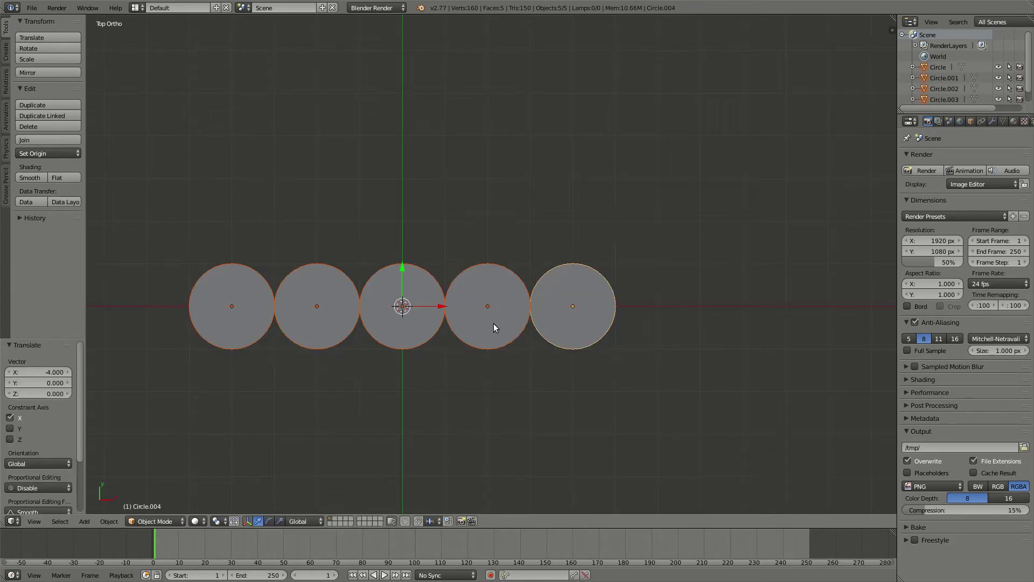
# Rename the leftmost circle as soleil_pluie.
pyautogui.keyDown('shift'); pyautogui.moveTo(481, 327); pyautogui.dragTo(557, 373, button='middle'); pyautogui.keyUp('shift')
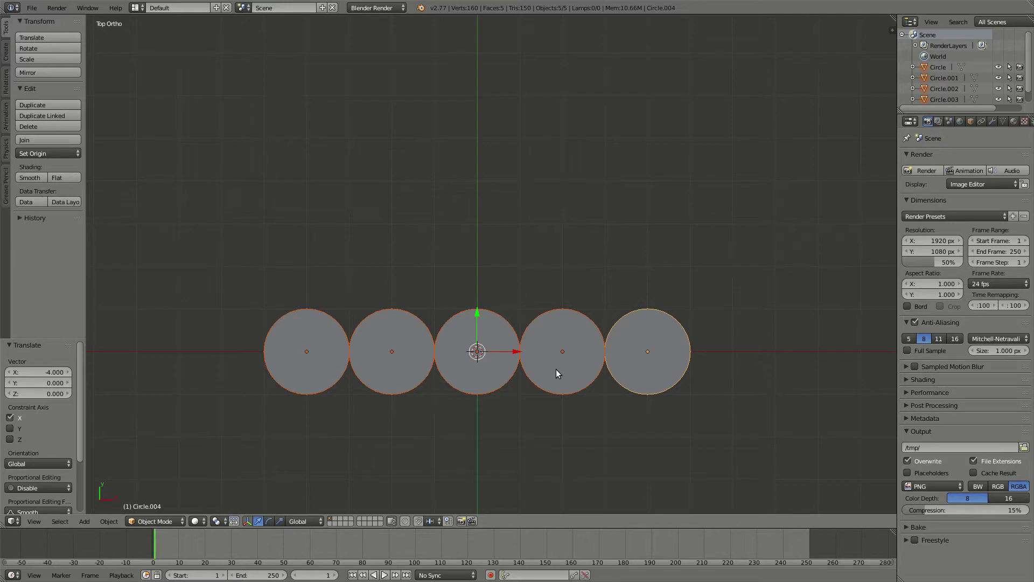
pyautogui.keyDown('shift'); pyautogui.moveTo(555, 341); pyautogui.dragTo(534, 347, button='middle'); pyautogui.keyUp('shift')
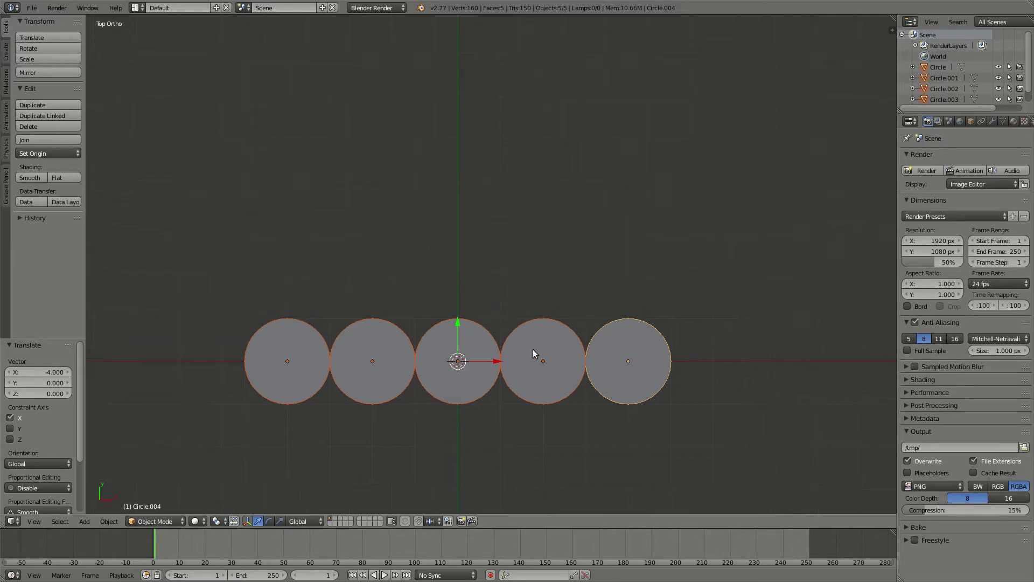
pyautogui.rightClick(650, 343)
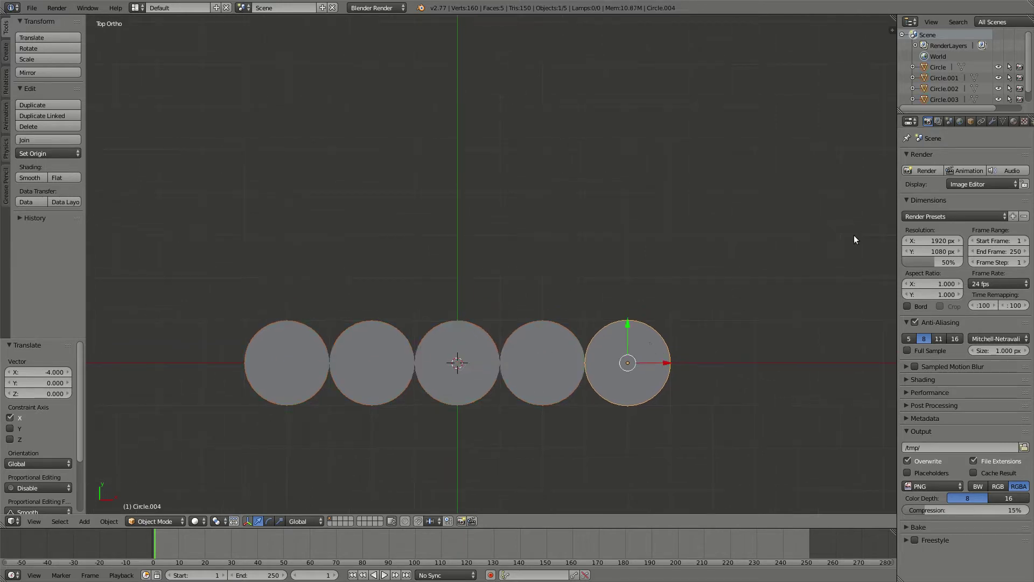
pyautogui.rightClick(310, 347)
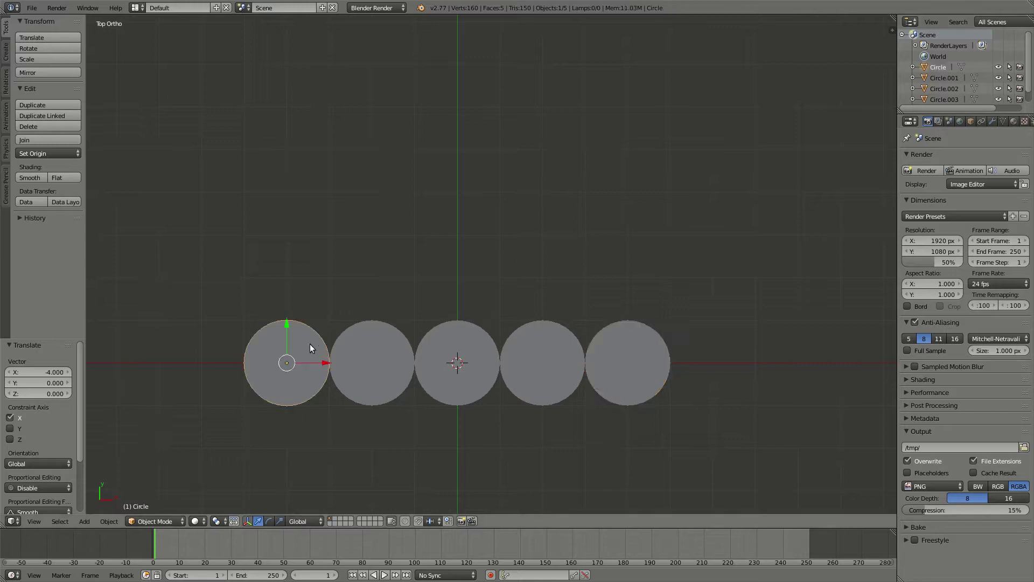
pyautogui.doubleClick(938, 67)
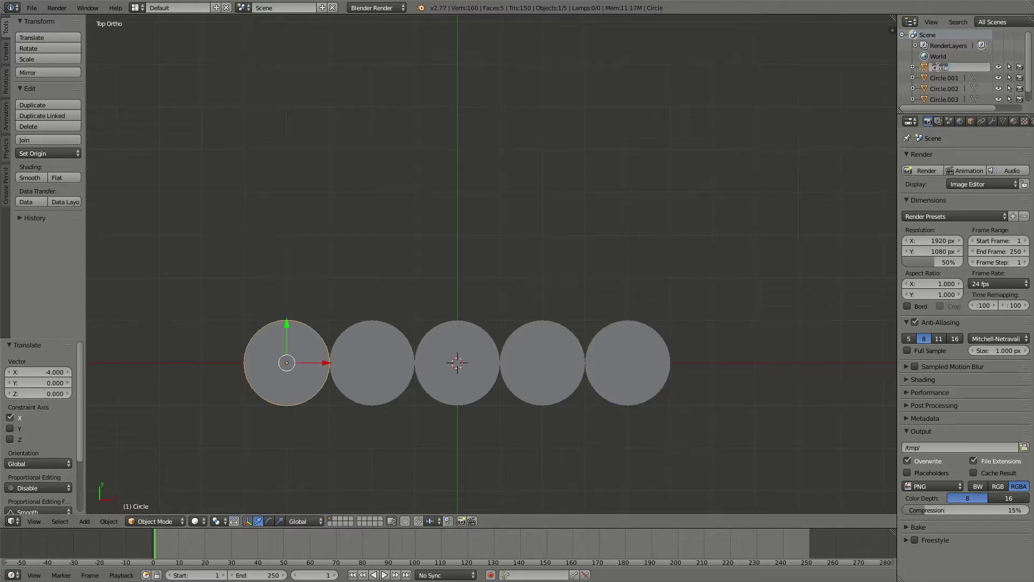
pyautogui.write('soleil_pluis')
pyautogui.press('Return')
pyautogui.scroll(-2, 974, 76)
pyautogui.doubleClick(961, 98)
pyautogui.write('e')
pyautogui.press('Return')
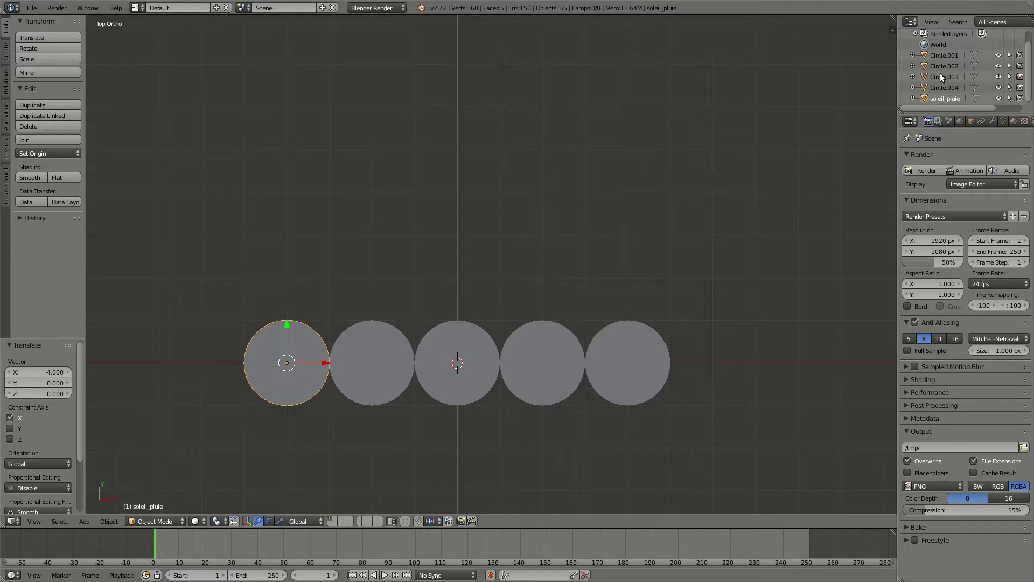
# Rename the second circle from the left as cercle_1 and the middle circle as cercle_2.
pyautogui.doubleClick(946, 54)
pyautogui.write('c')
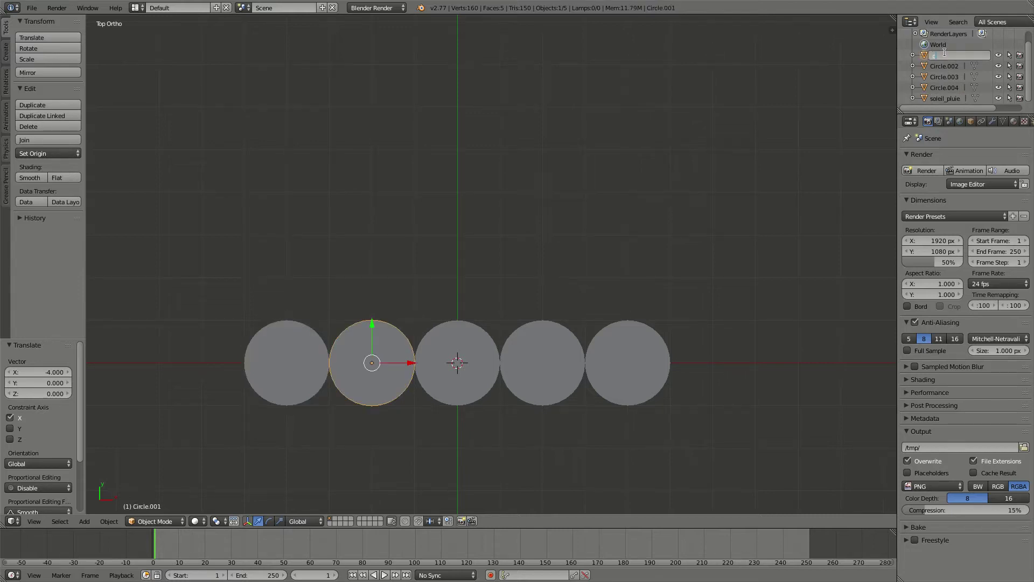
pyautogui.write('ercle_1')
pyautogui.press('Return')
pyautogui.doubleClick(940, 57)
pyautogui.write('cercle')
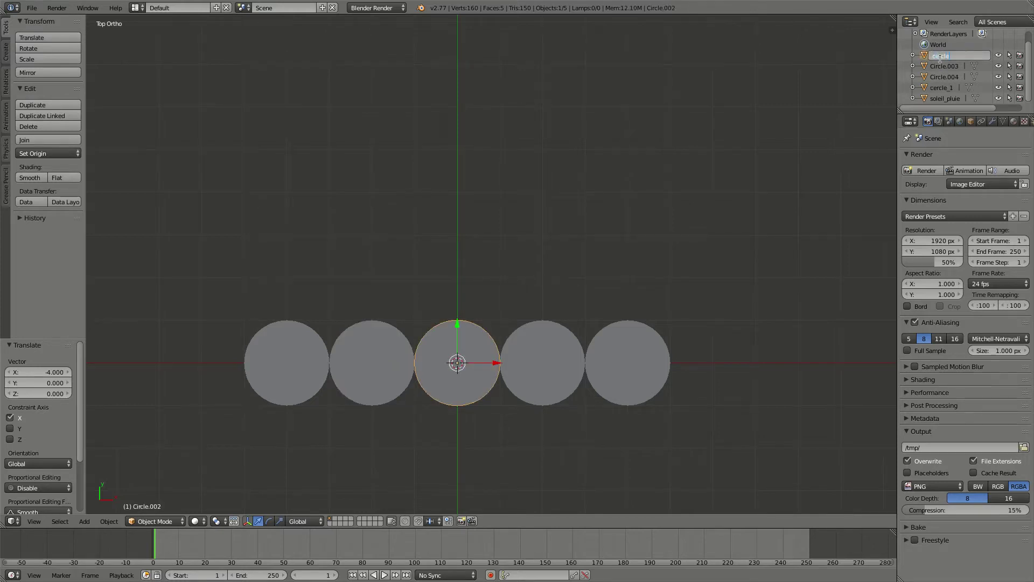
pyautogui.write('_2')
pyautogui.press('Return')
# Rename the fourth circle from the left as cercle_3 and the rightmost circle as soleil.
pyautogui.doubleClick(939, 55)
pyautogui.write('c')
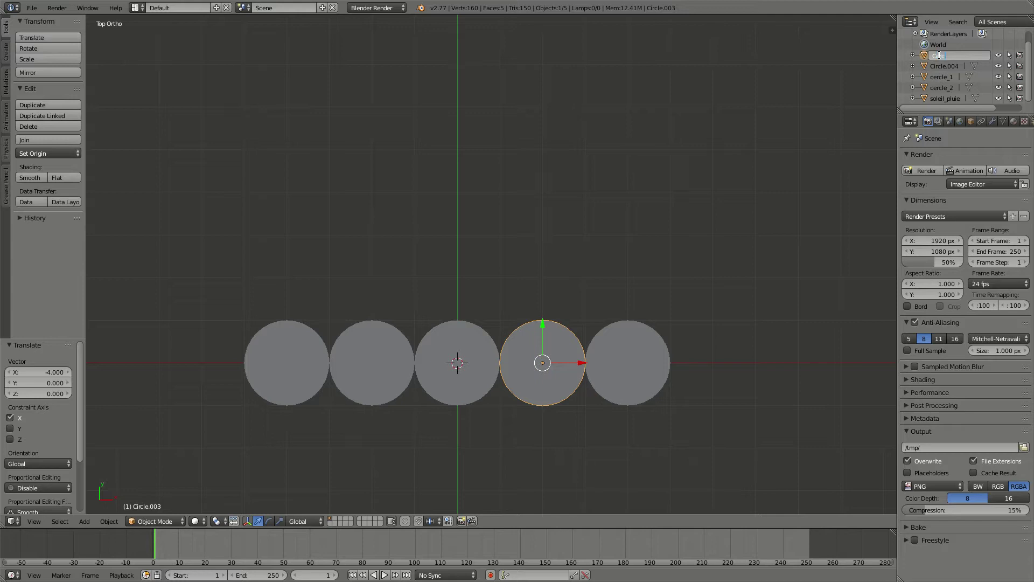
pyautogui.write('ercle_3')
pyautogui.press('Return')
pyautogui.doubleClick(939, 54)
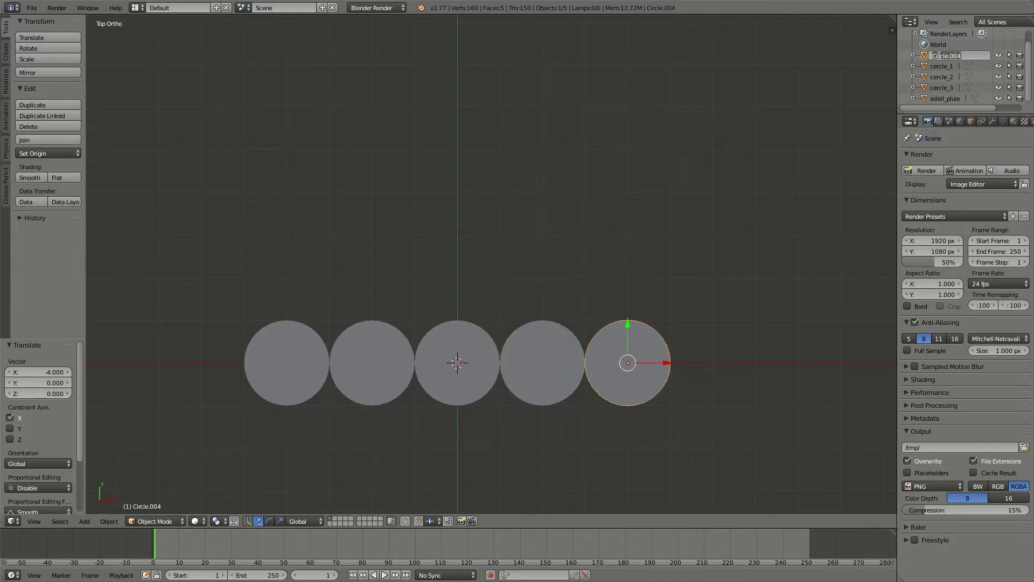
pyautogui.write('soleil')
pyautogui.press('Return')
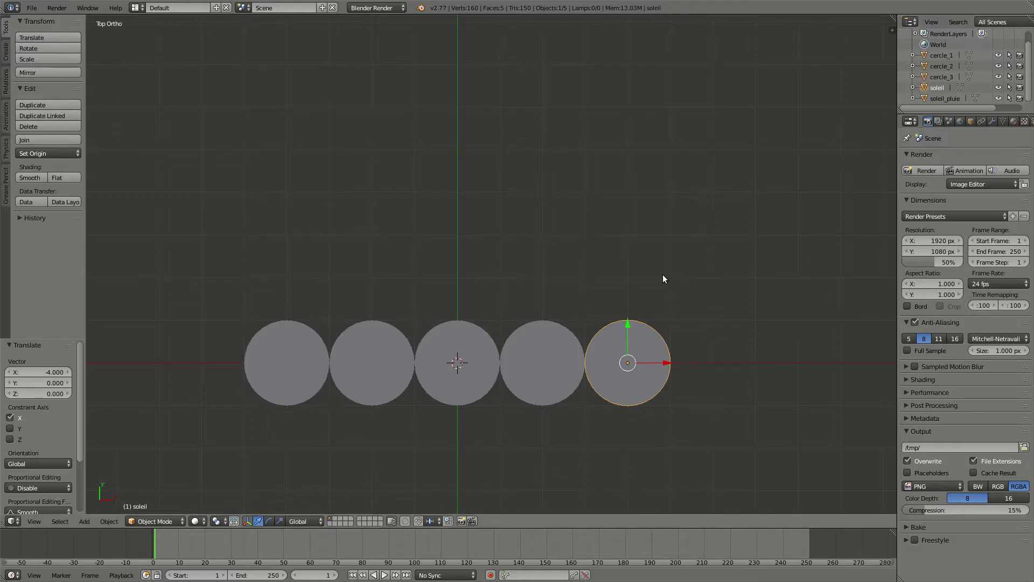
pyautogui.press('r')
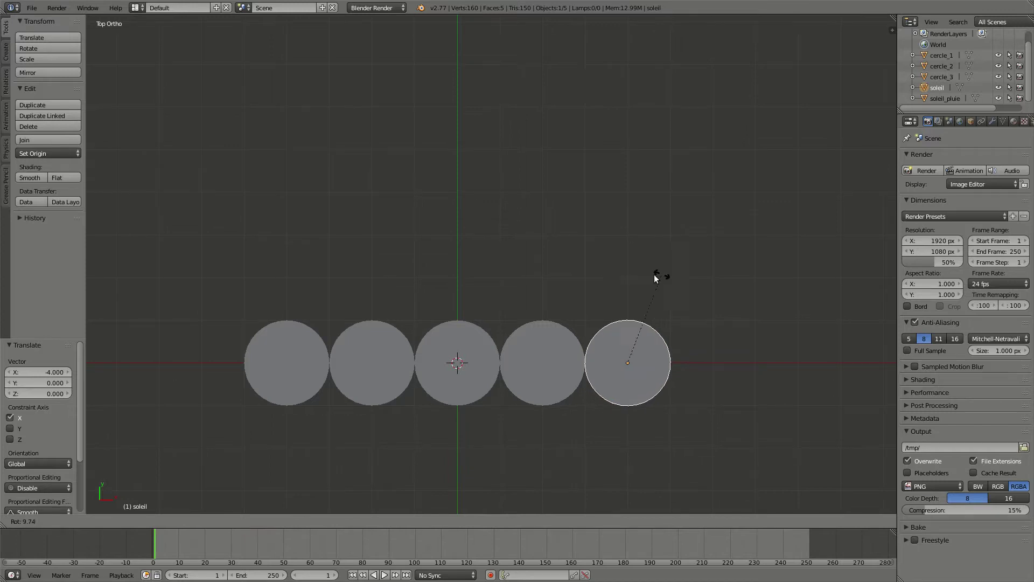
pyautogui.press('Escape')
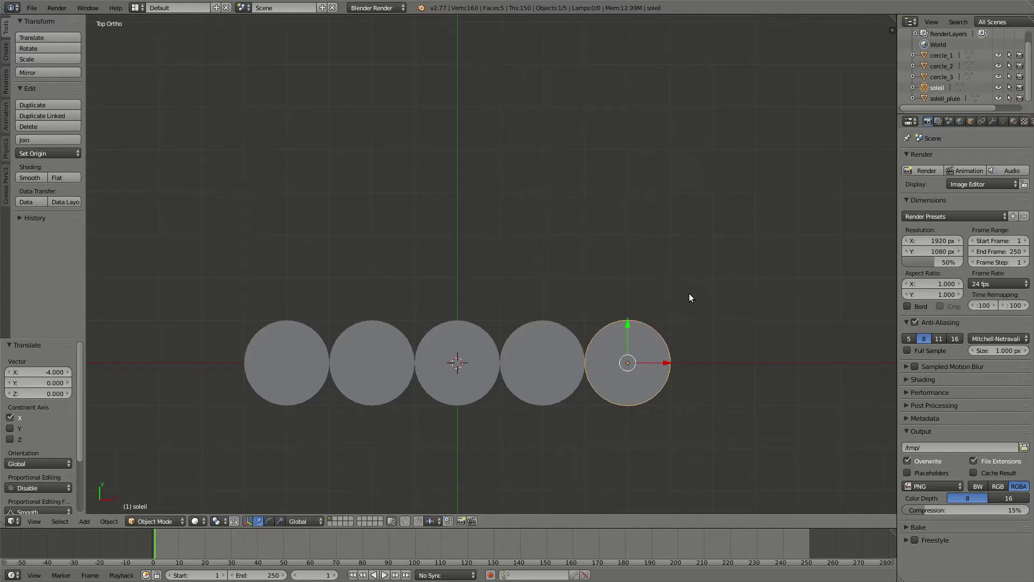
pyautogui.keyDown('shift'); pyautogui.moveTo(690, 293); pyautogui.dragTo(657, 249, button='middle'); pyautogui.keyUp('shift')
pyautogui.press('r')
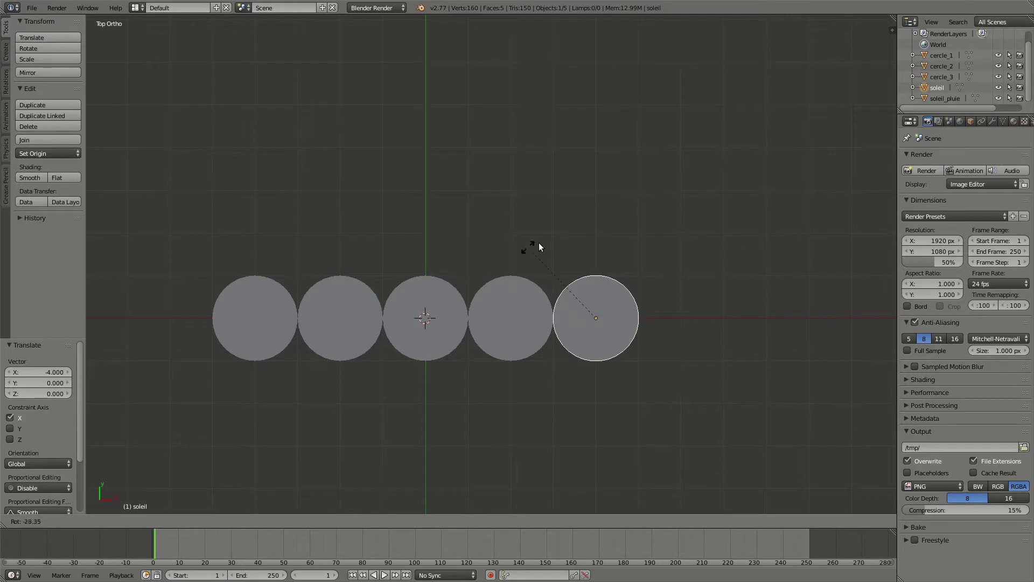
pyautogui.press('Escape')
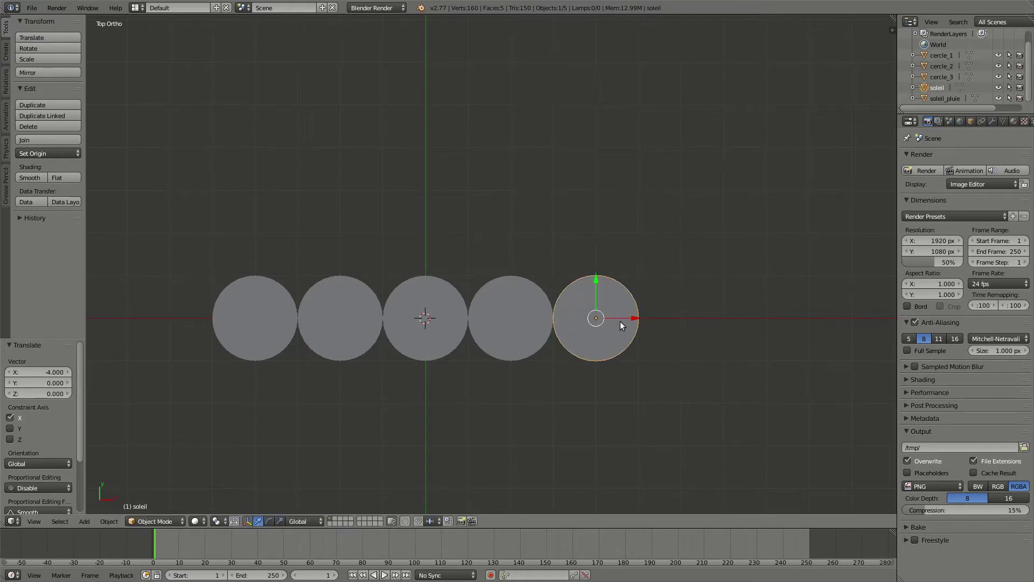
pyautogui.press('r')
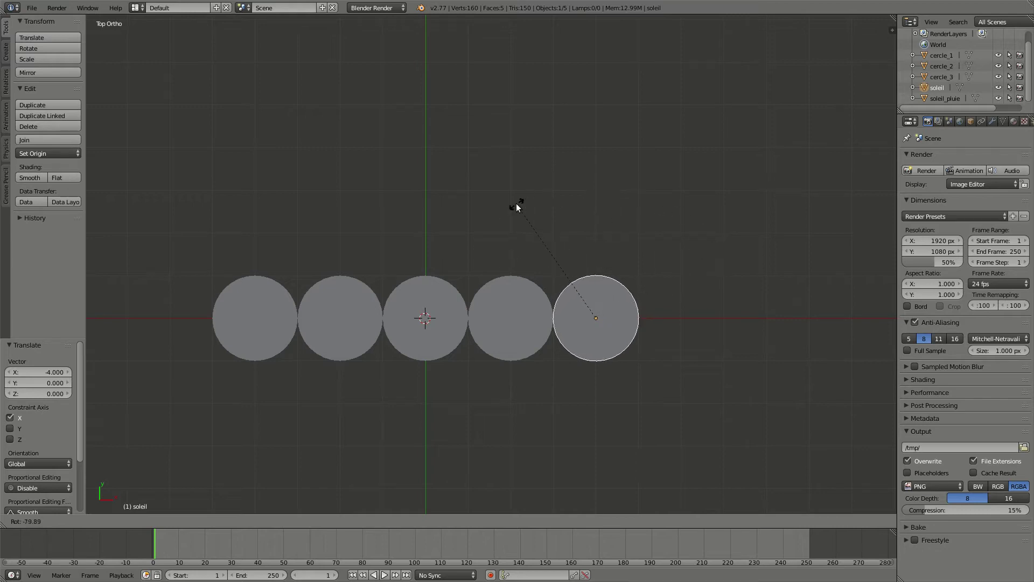
pyautogui.press('Escape')
# Add a Plain Axes empty directly above the rightmost circle, at about X 4.03 and Y 4.97.
pyautogui.keyDown('shift'); pyautogui.moveTo(604, 213); pyautogui.dragTo(601, 286, button='middle'); pyautogui.keyUp('shift')
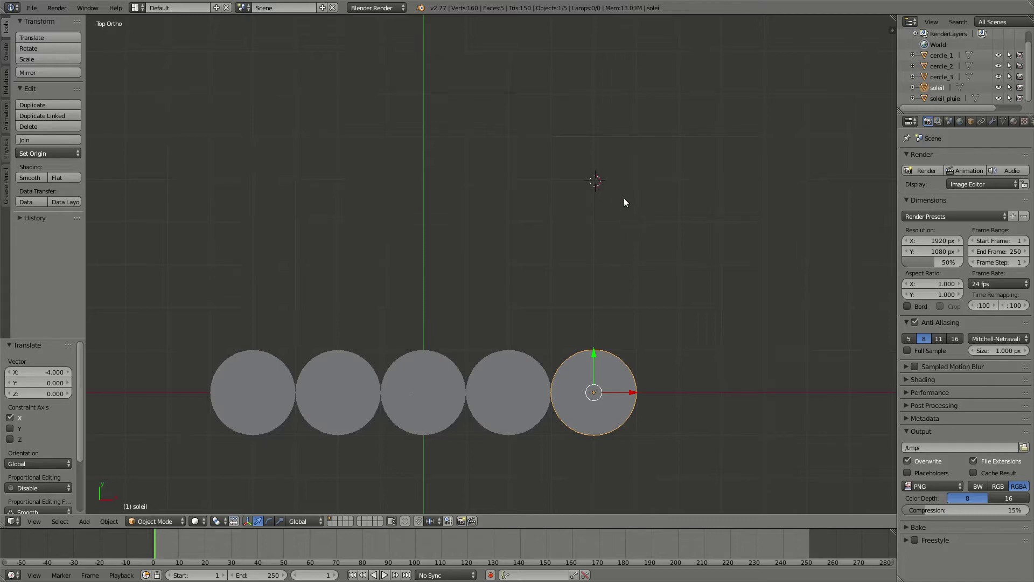
pyautogui.hotkey('shift', 'a')
pyautogui.moveTo(624, 200)
pyautogui.hotkey('shift', 'a')
pyautogui.moveTo(581, 240)
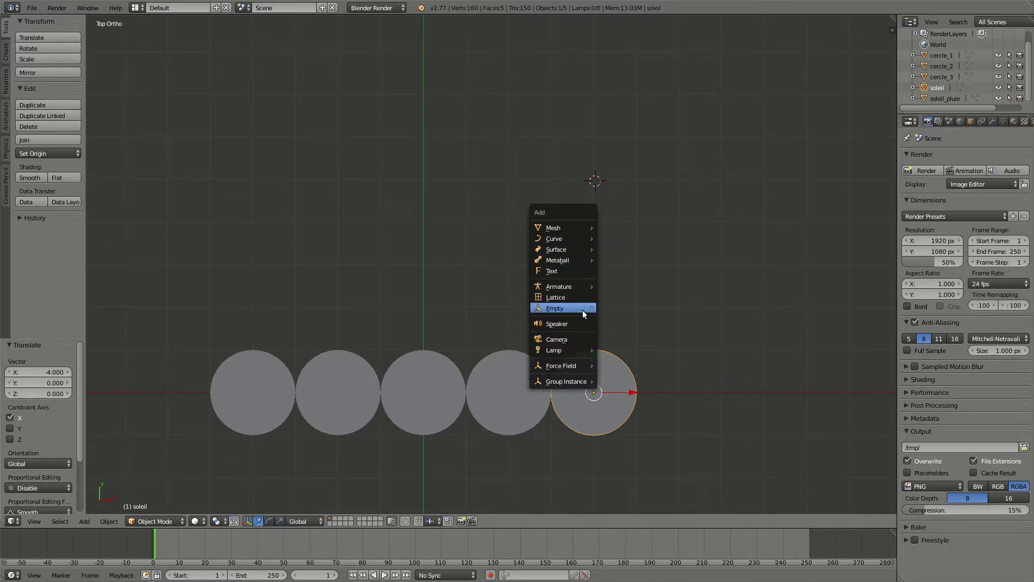
pyautogui.moveTo(583, 309)
pyautogui.click(631, 305)
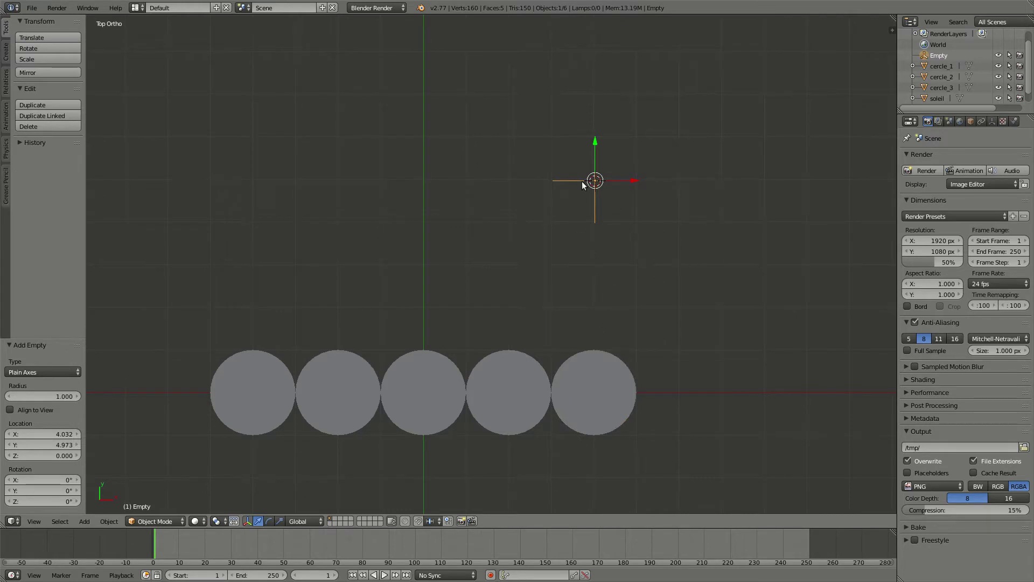
# Parent the rightmost circle to the empty above it with the Object option, and select the empty alone.
pyautogui.rightClick(609, 374)
pyautogui.keyDown('shift'); pyautogui.rightClick(620, 181); pyautogui.keyUp('shift')
pyautogui.hotkey('ctrl', 'p')
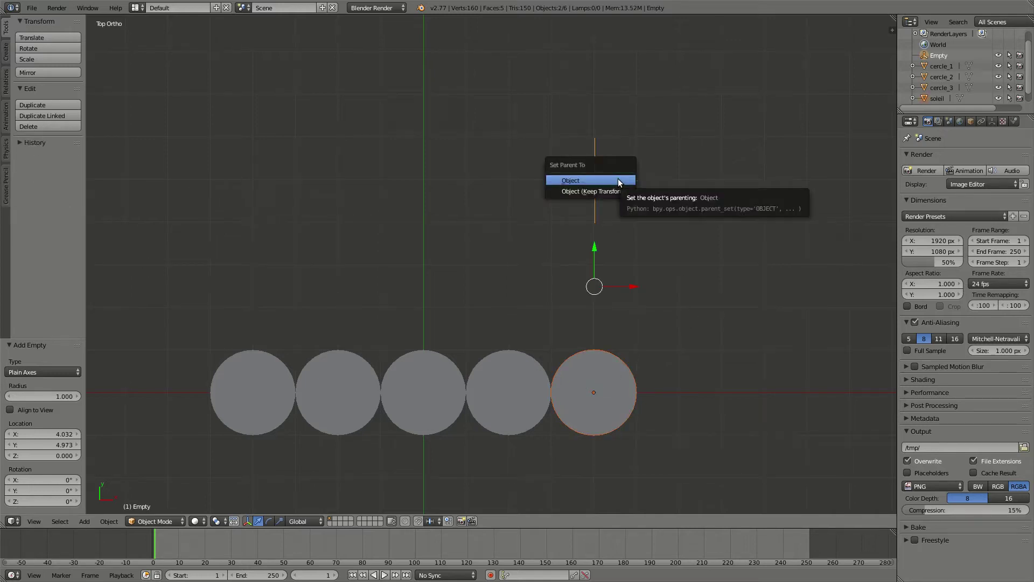
pyautogui.click(618, 179)
pyautogui.rightClick(624, 178)
pyautogui.press('r')
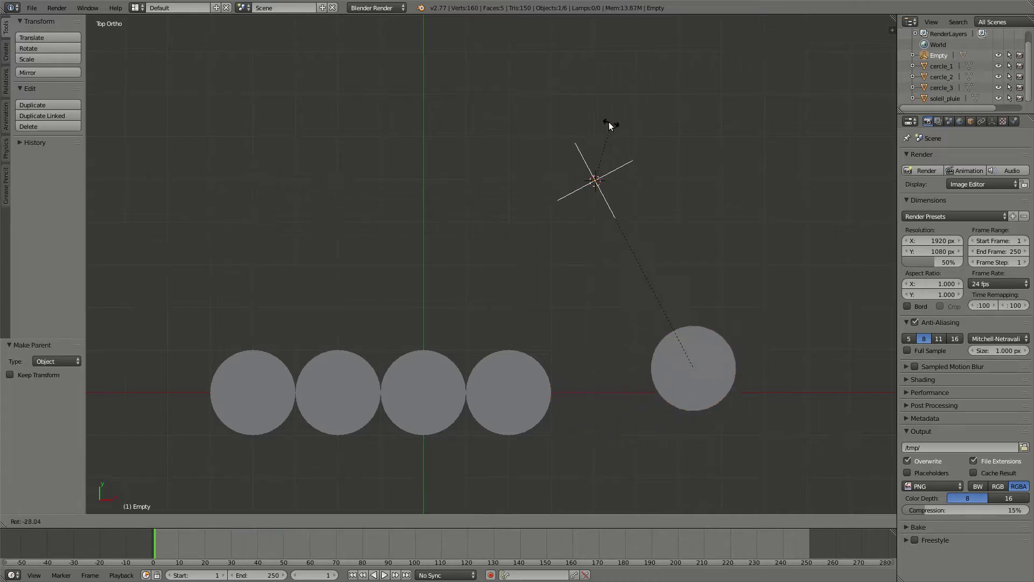
pyautogui.rightClick(631, 139)
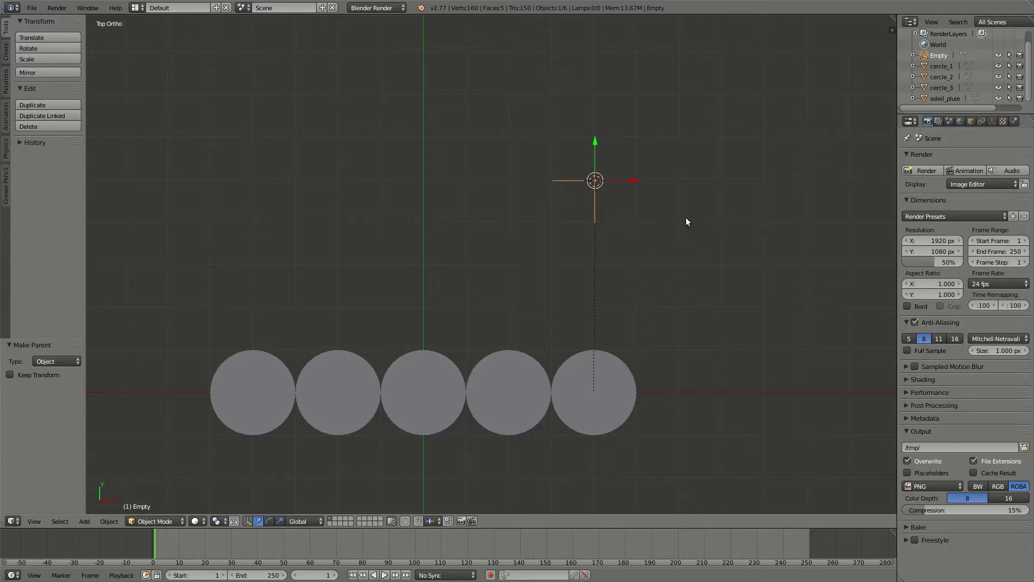
pyautogui.press('r')
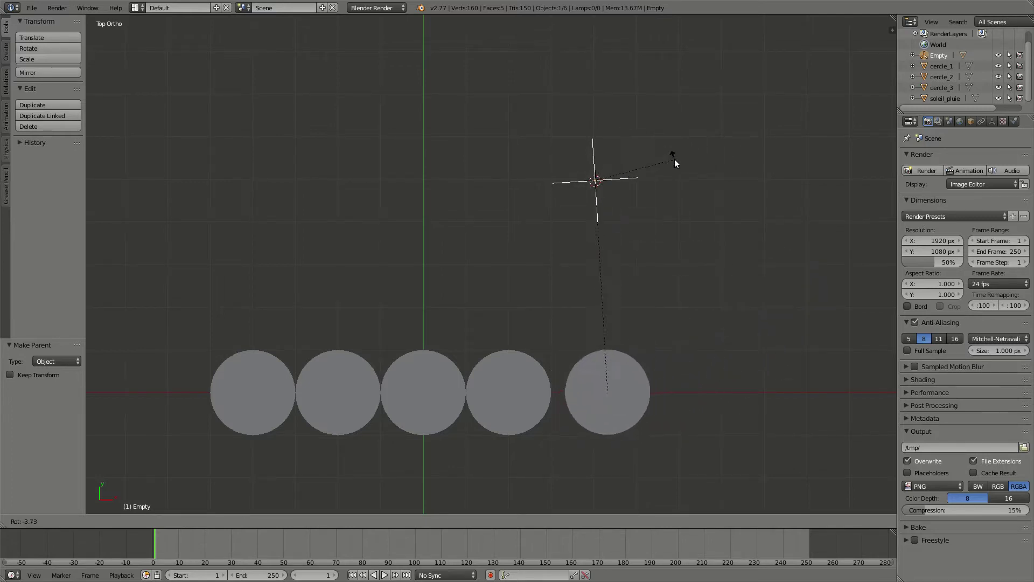
pyautogui.rightClick(645, 167)
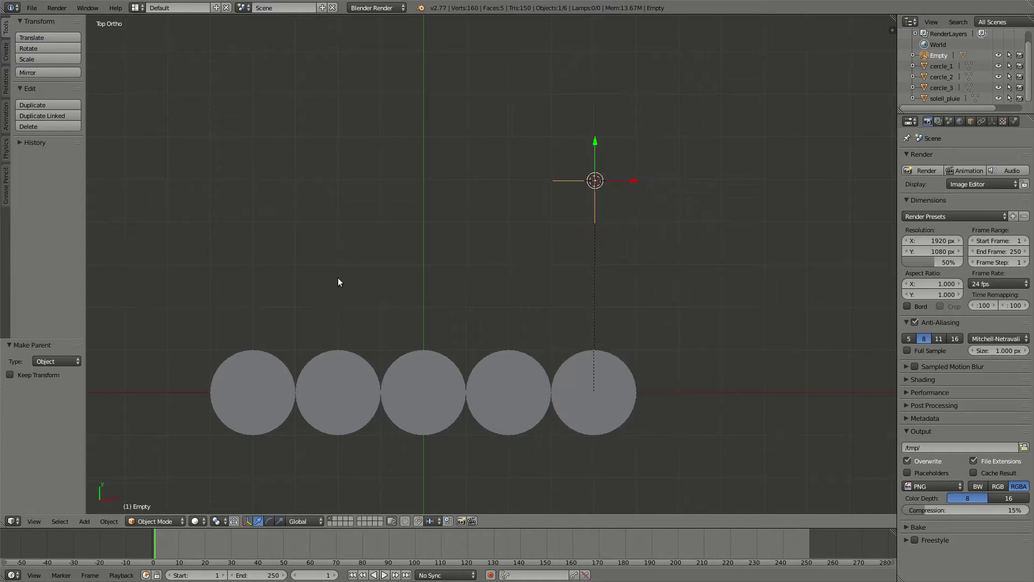
# Duplicate the empty by -8.04 units along X, placing the copy above the leftmost circle.
pyautogui.hotkey('shift', 'd')
pyautogui.press('x')
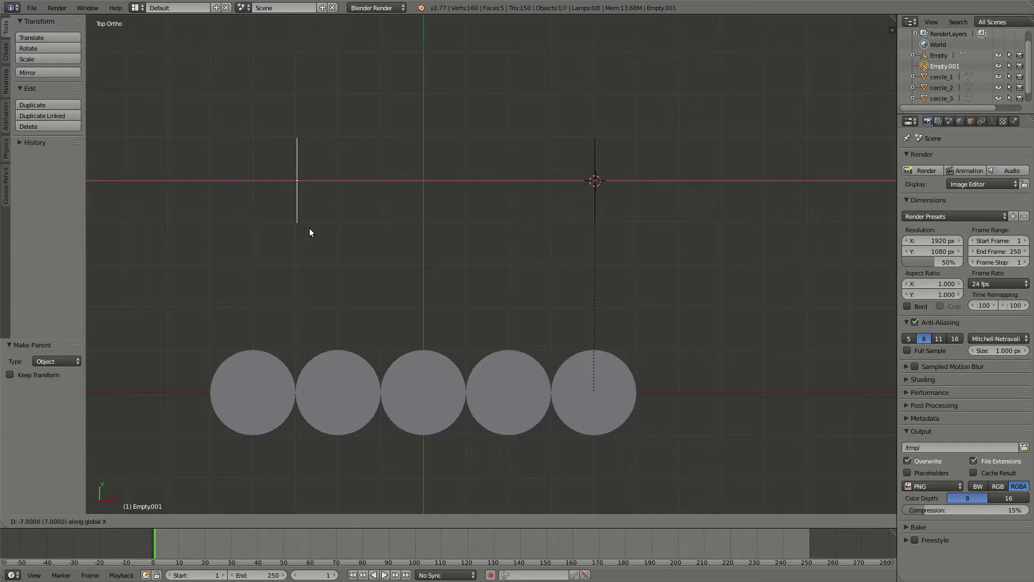
pyautogui.click(273, 235)
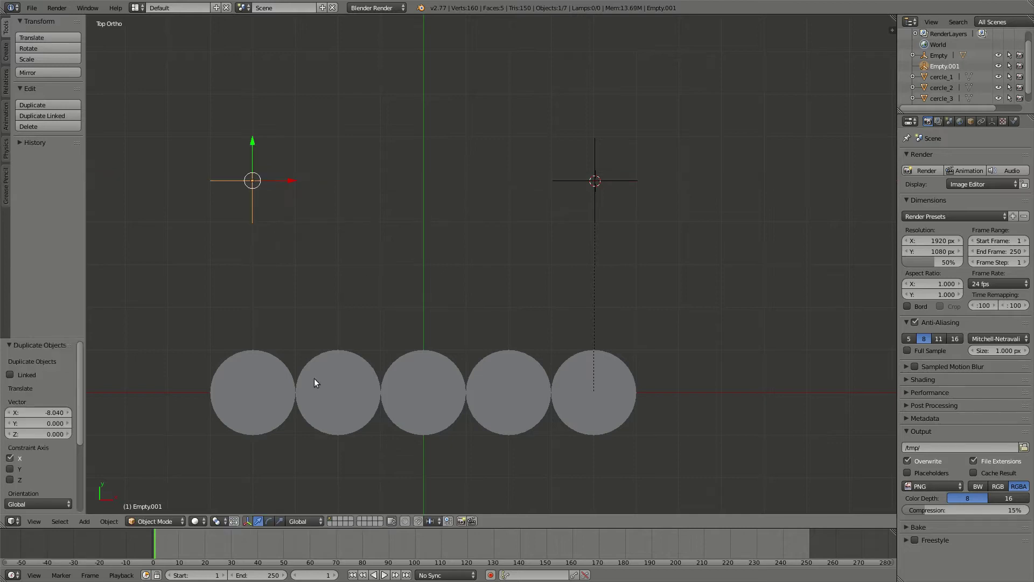
# Parent the leftmost circle to the empty above it with the Object option.
pyautogui.rightClick(271, 395)
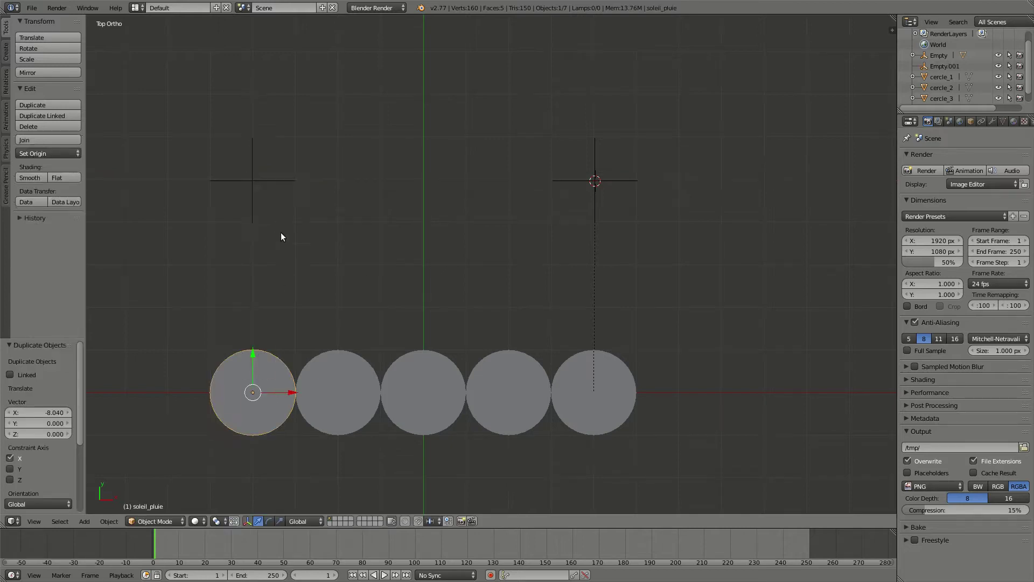
pyautogui.keyDown('shift'); pyautogui.rightClick(264, 181); pyautogui.keyUp('shift')
pyautogui.hotkey('ctrl', 'p')
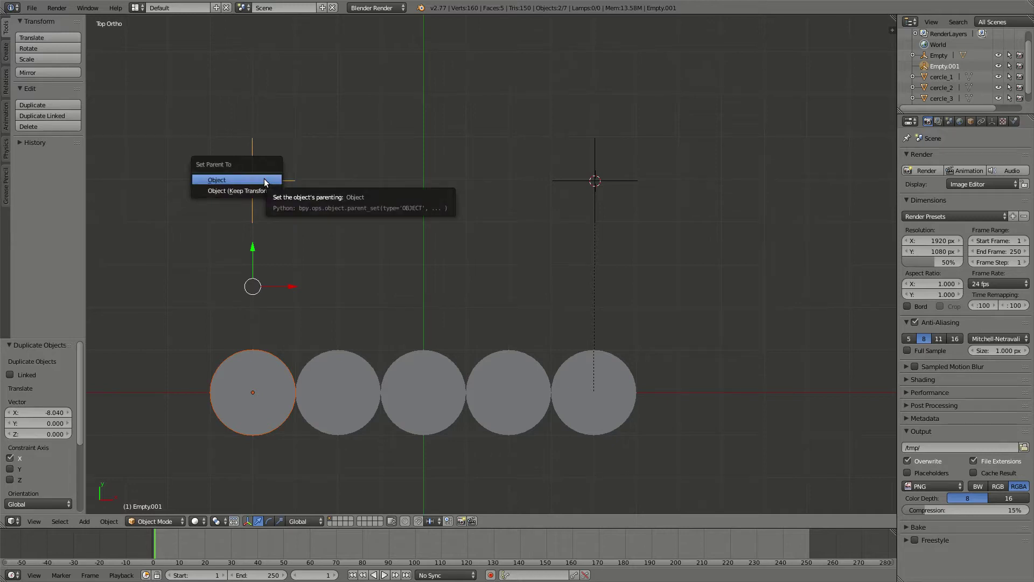
pyautogui.click(263, 179)
# Try rotating the left empty and the right empty in turn to test each circle's pendulum swing, cancelling both rotations.
pyautogui.press('r')
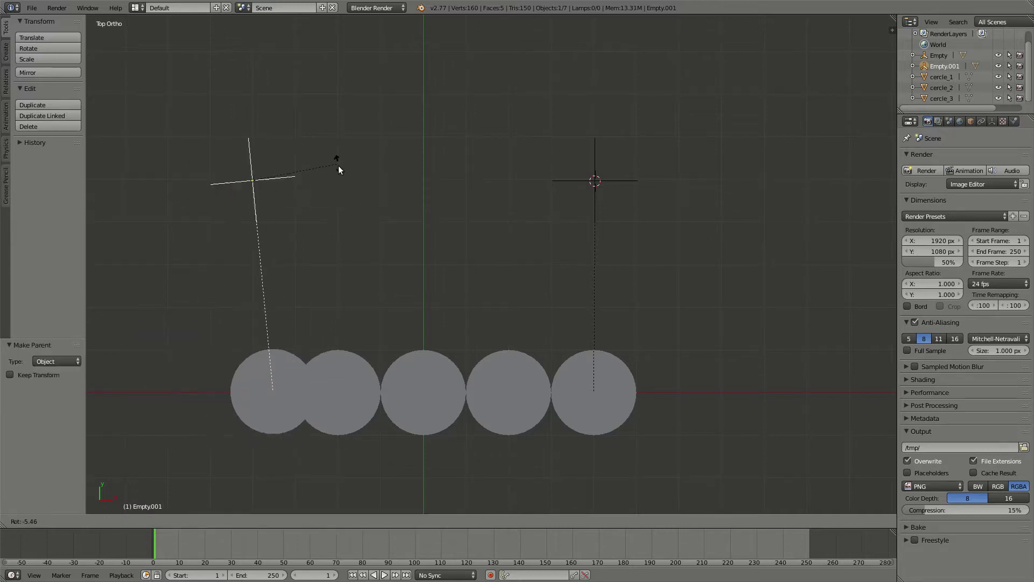
pyautogui.press('Escape')
pyautogui.rightClick(637, 183)
pyautogui.press('r')
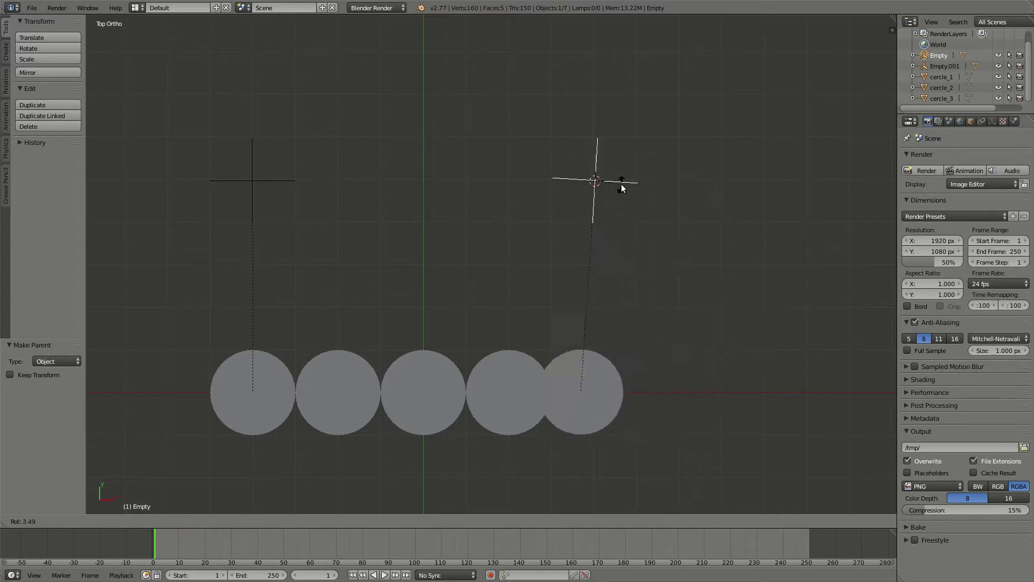
pyautogui.press('Escape')
# Snap the 3D cursor to the center of the rightmost circle, soleil.
pyautogui.keyDown('shift'); pyautogui.moveTo(462, 277); pyautogui.dragTo(528, 274, button='middle'); pyautogui.keyUp('shift')
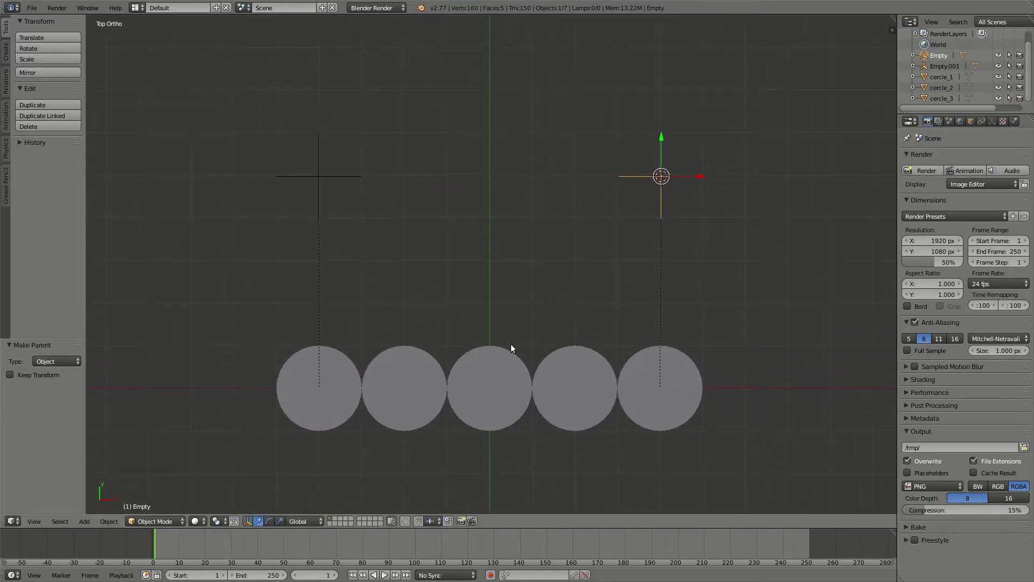
pyautogui.scroll(-1, 538, 383)
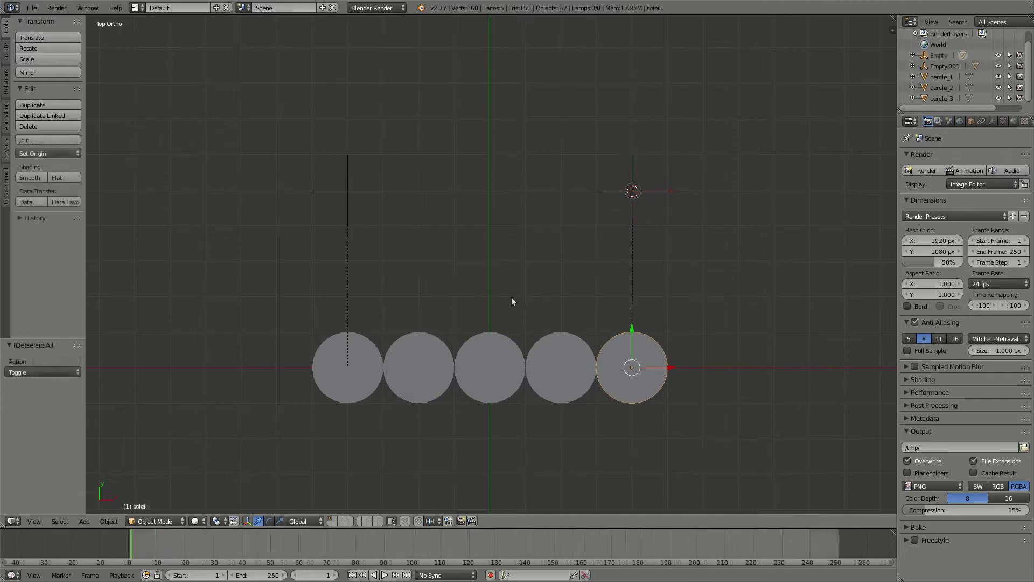
pyautogui.keyDown('shift'); pyautogui.moveTo(673, 303); pyautogui.dragTo(496, 235, button='middle'); pyautogui.keyUp('shift')
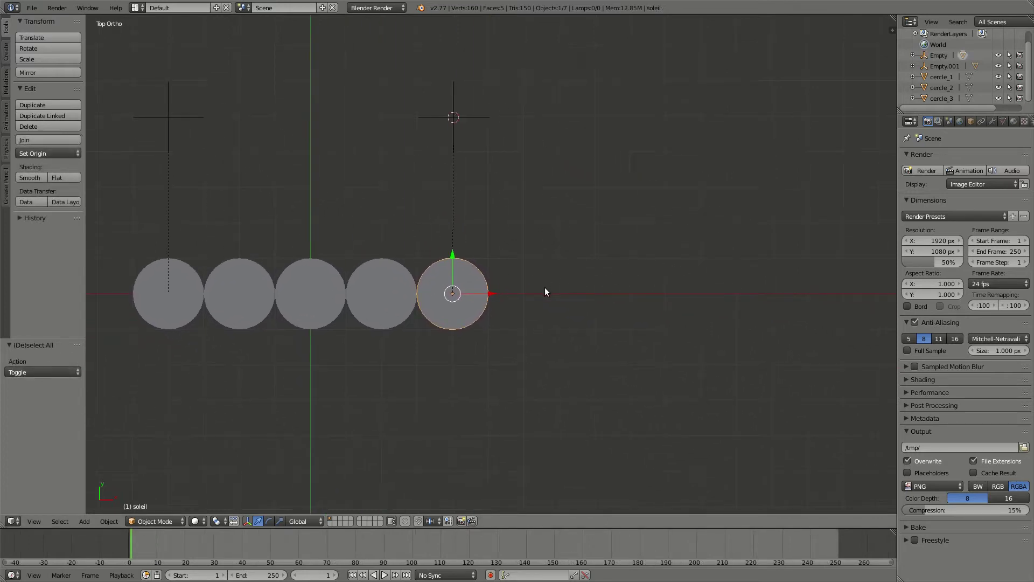
pyautogui.scroll(2, 544, 291)
pyautogui.keyDown('shift'); pyautogui.moveTo(544, 301); pyautogui.dragTo(550, 293, button='middle'); pyautogui.keyUp('shift')
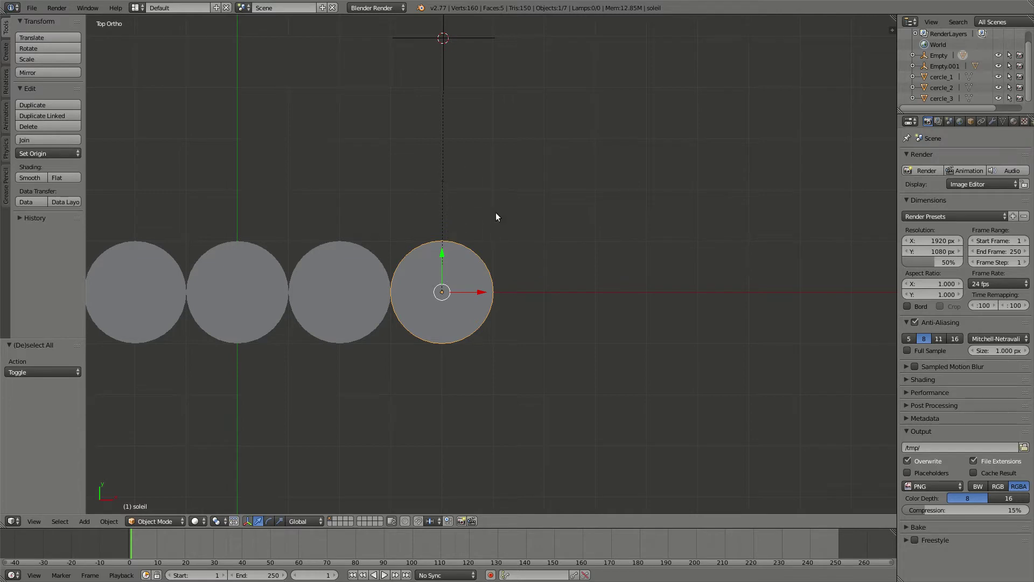
pyautogui.press('a')
pyautogui.rightClick(463, 282)
pyautogui.hotkey('shift', 's')
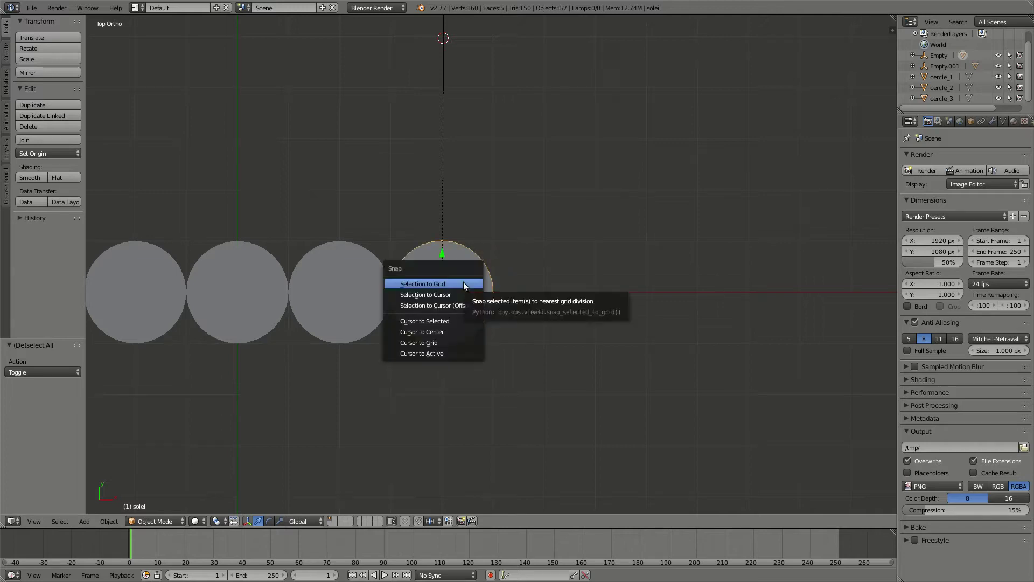
pyautogui.click(468, 321)
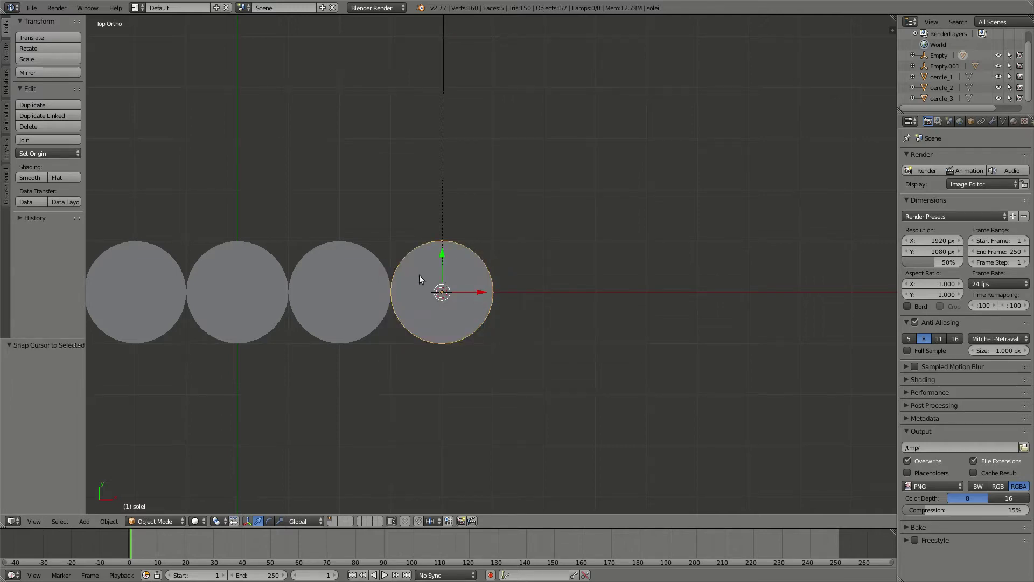
# Deselect everything and add a mesh plane at the 3D cursor on the rightmost circle.
pyautogui.press('a')
pyautogui.hotkey('shift', 'a')
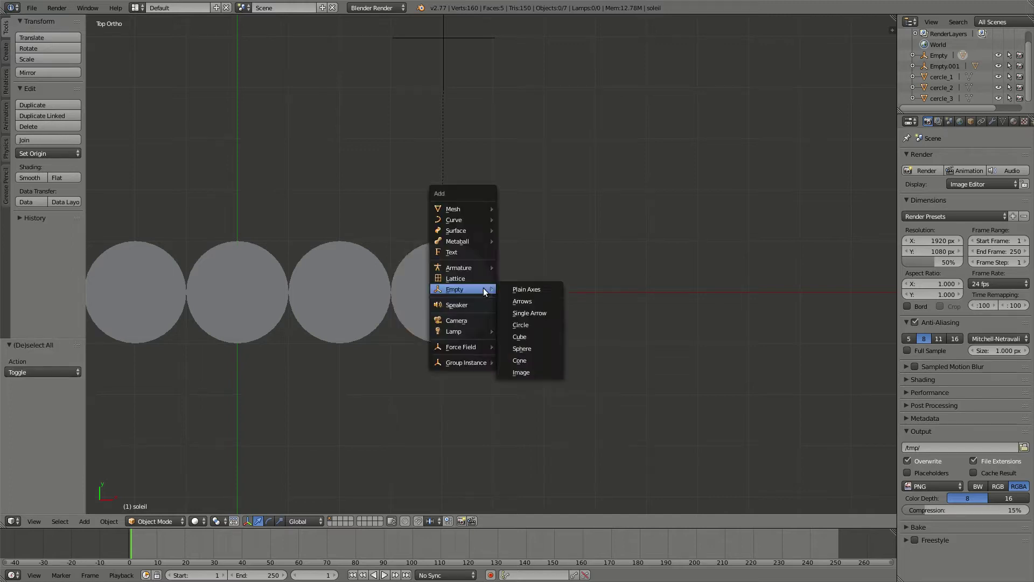
pyautogui.moveTo(473, 213)
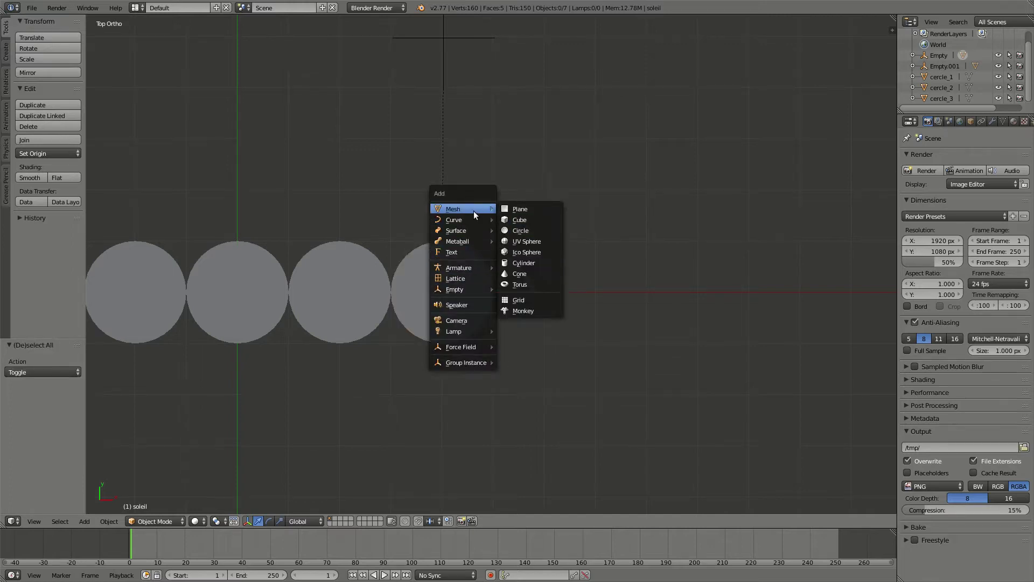
pyautogui.click(537, 209)
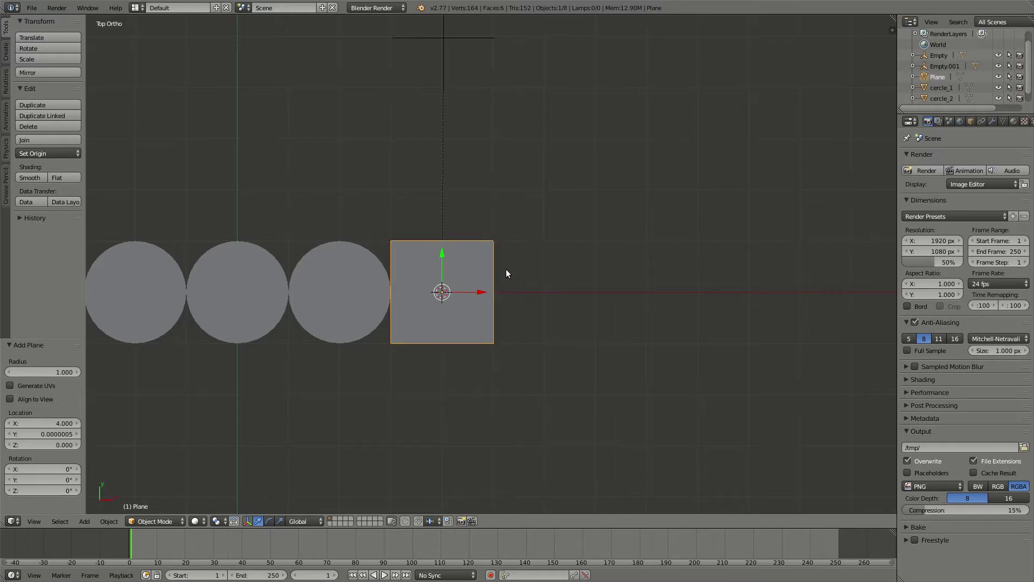
# In Edit Mode, move the plane's geometry 2.243 units along Y and scale it to 0.1 along X, forming a thin ray.
pyautogui.press('Tab')
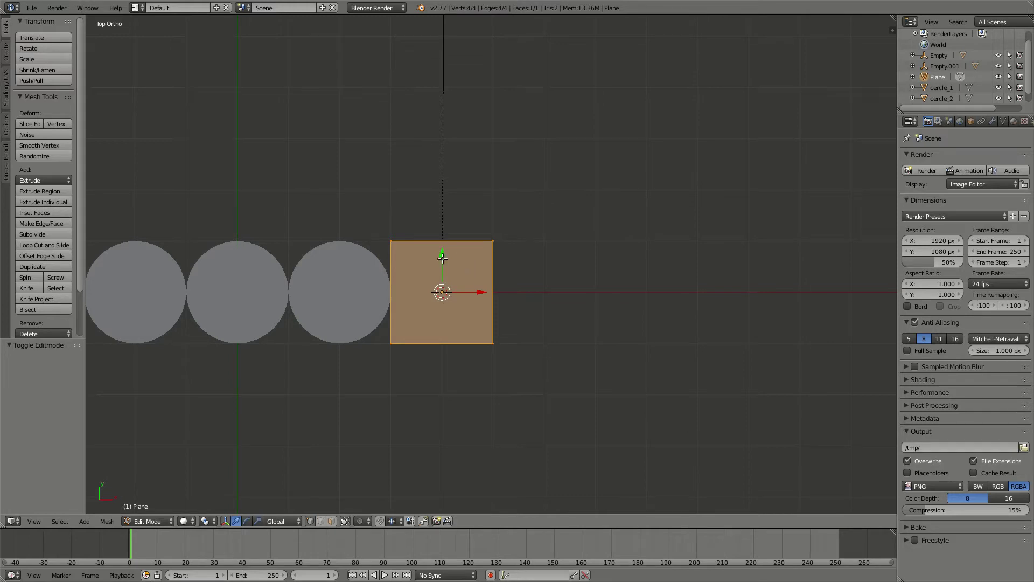
pyautogui.moveTo(442, 258); pyautogui.dragTo(431, 141)
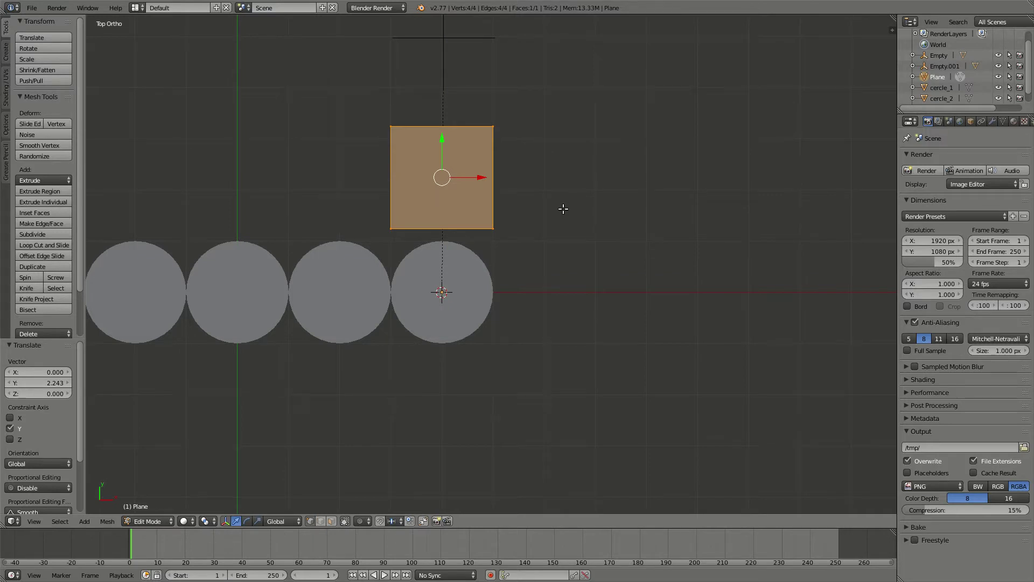
pyautogui.press('s')
pyautogui.press('x')
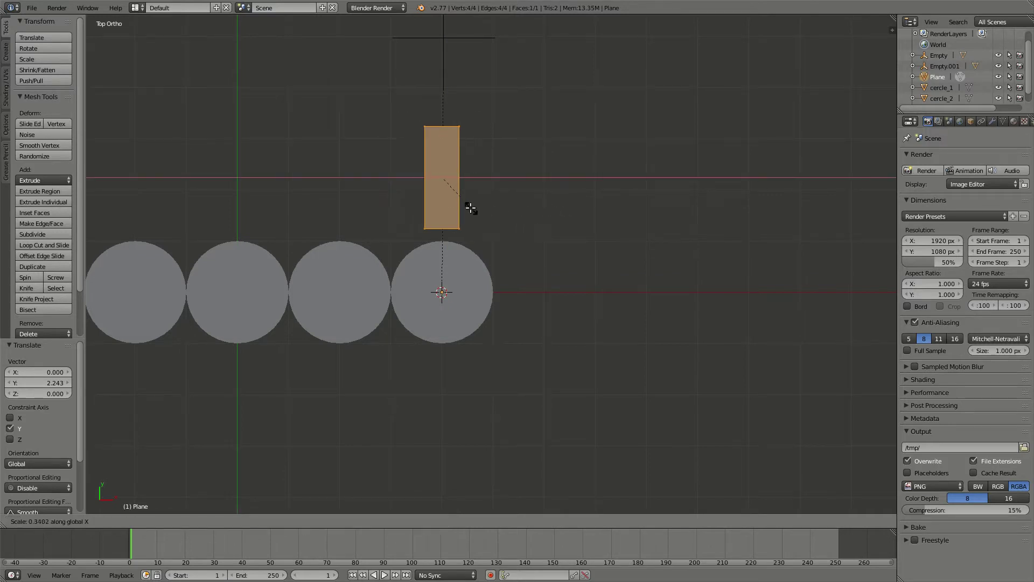
pyautogui.click(445, 190)
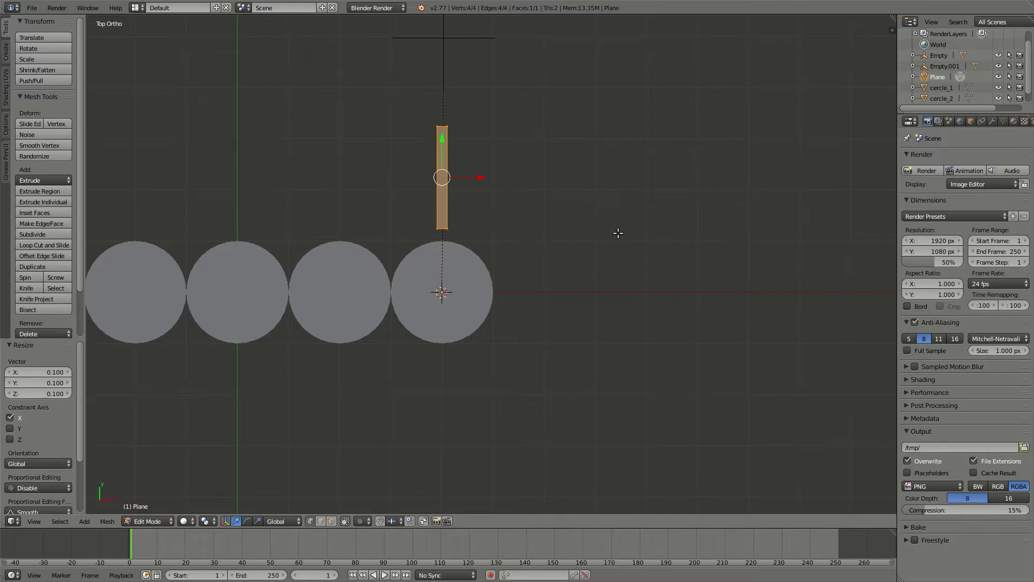
pyautogui.press('Tab')
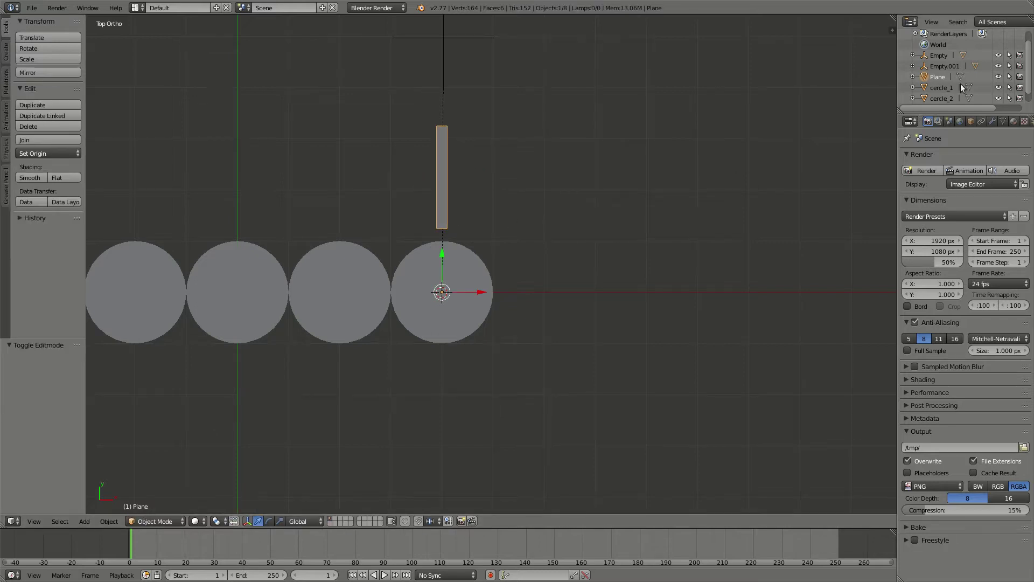
# Rename the thin plane object as rayon.
pyautogui.doubleClick(936, 79)
pyautogui.write('rayon')
pyautogui.press('Return')
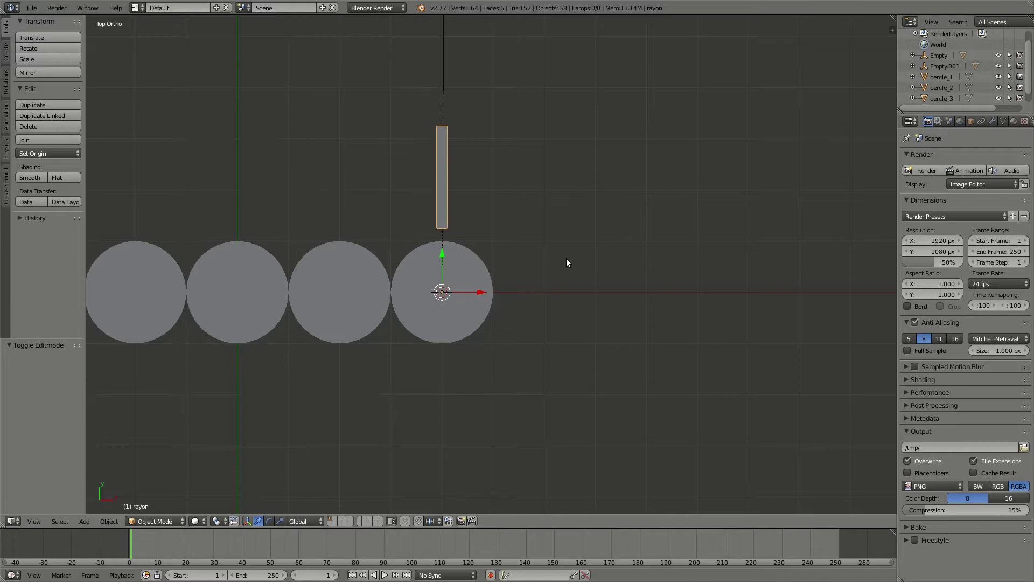
# Create a linked duplicate of the ray rotated 30° around the rightmost circle's center.
pyautogui.hotkey('shift', 'd')
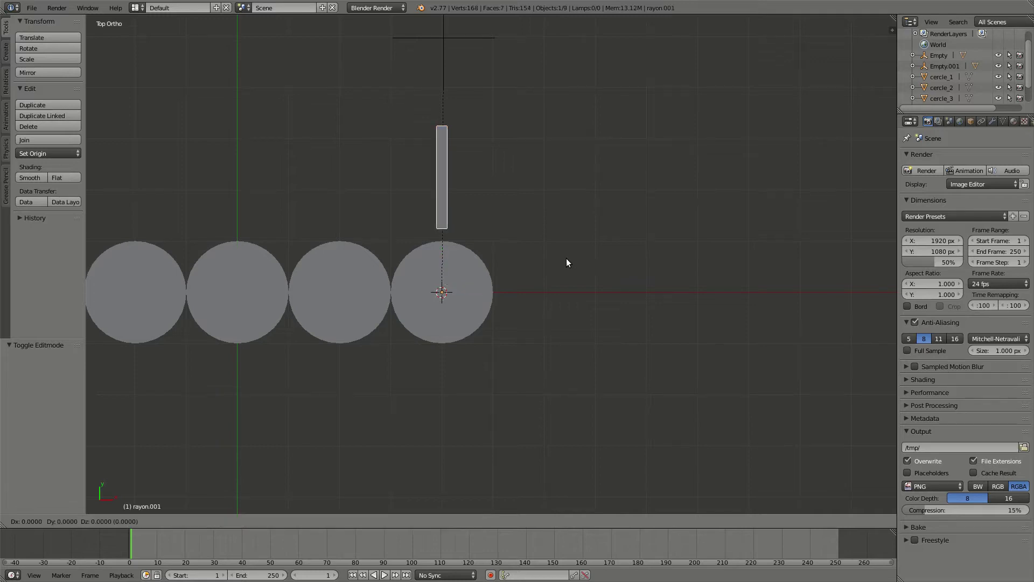
pyautogui.write('r30')
pyautogui.press('Return')
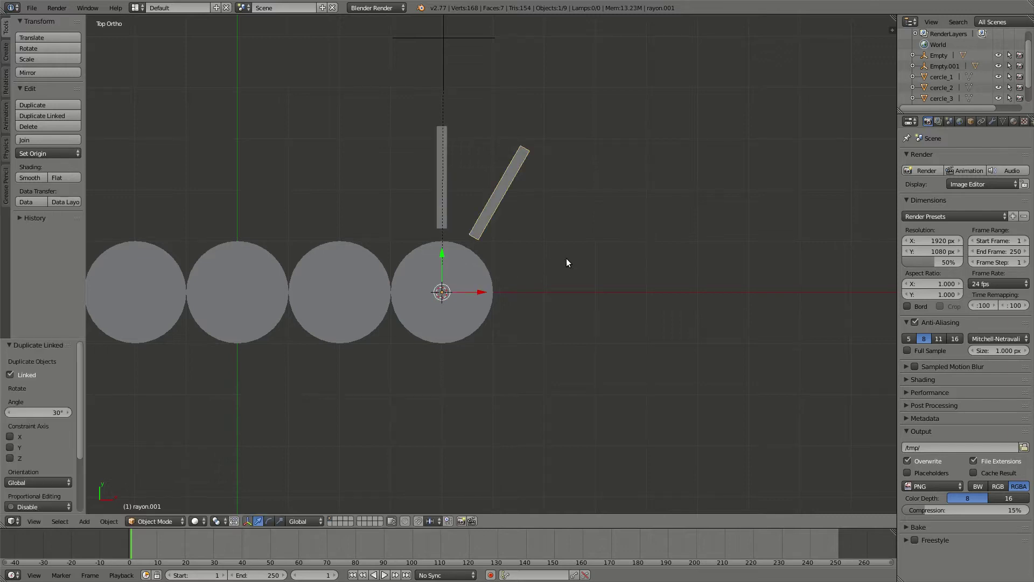
# Repeat the 30° linked duplication ten times to complete a ring of twelve rays around the rightmost circle.
pyautogui.hotkey('shift', 'r')
pyautogui.hotkey('shift', 'r')
pyautogui.hotkey('shift', 'r')
pyautogui.hotkey('shift', 'r')
pyautogui.hotkey('shift', 'r')
pyautogui.hotkey('shift', 'r')
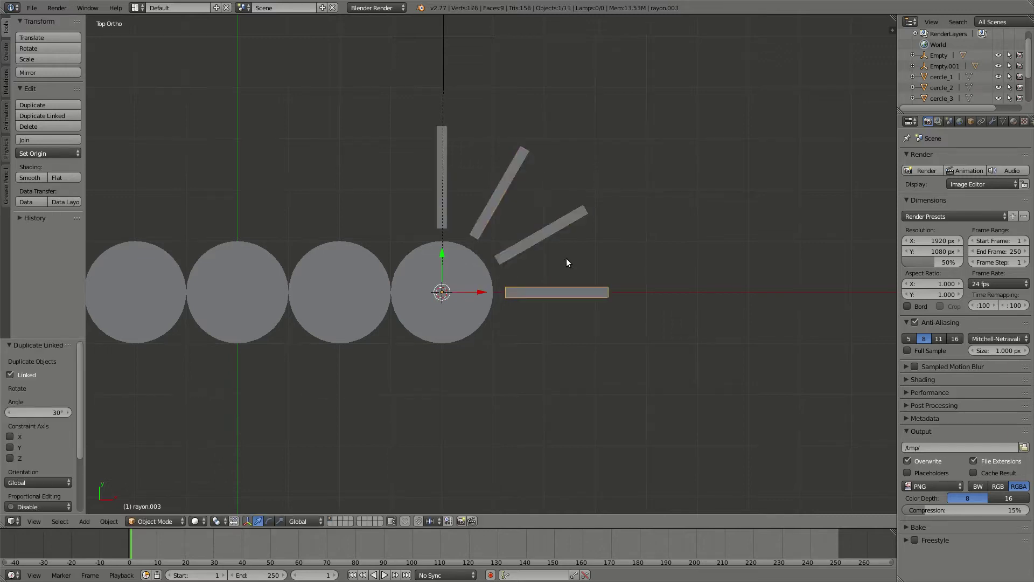
pyautogui.hotkey('shift', 'r')
pyautogui.hotkey('shift', 'r')
pyautogui.hotkey('shift', 'r')
pyautogui.hotkey('shift', 'r')
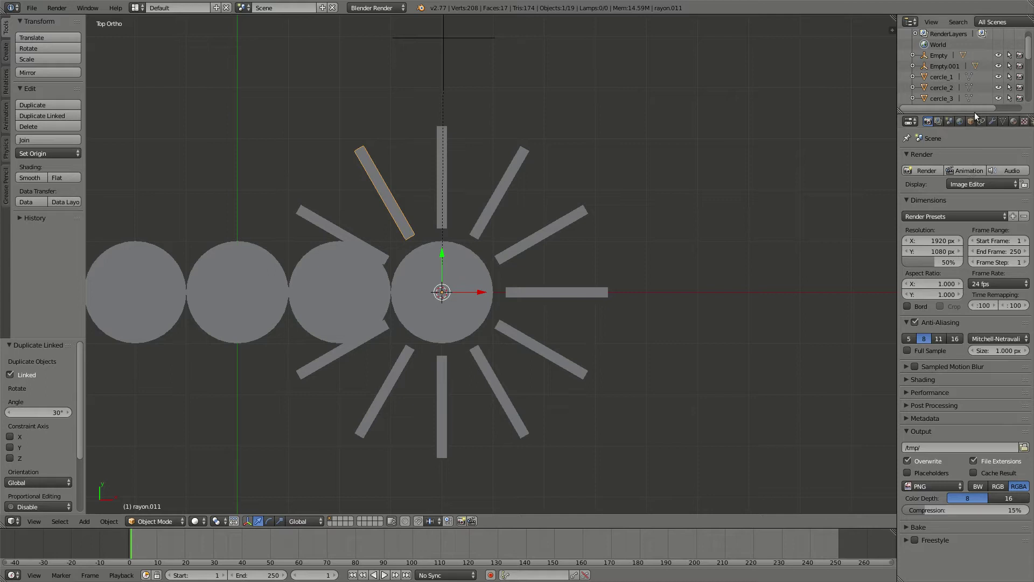
# Enlarge the outliner downward to list the ray duplicates.
pyautogui.moveTo(974, 112); pyautogui.dragTo(974, 218)
pyautogui.scroll(-2, 942, 140)
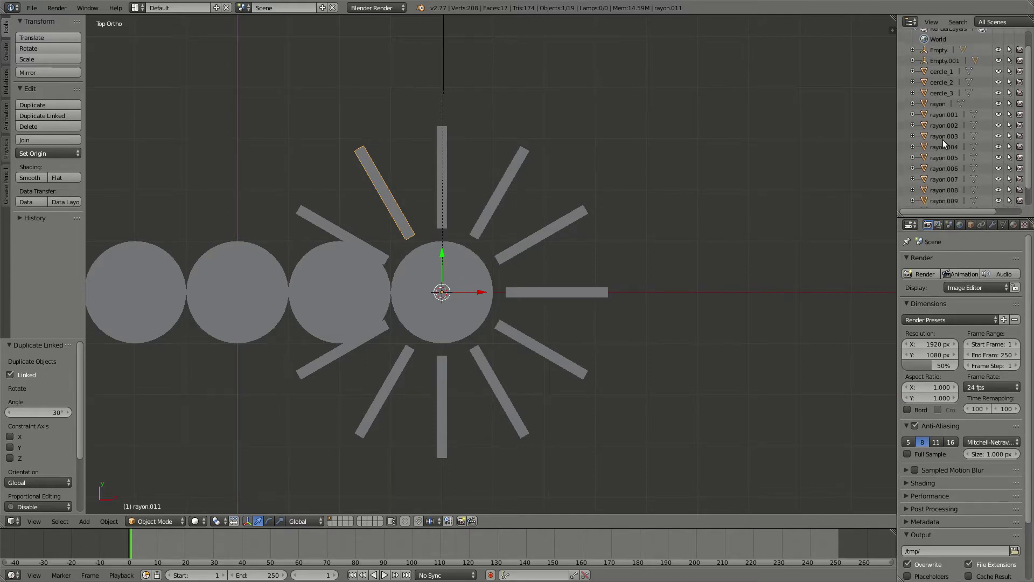
# Try moving an outer corner vertex of rayon.001 in Edit Mode to test the linked meshes, cancel, and return to Object Mode.
pyautogui.rightClick(495, 202)
pyautogui.press('Tab')
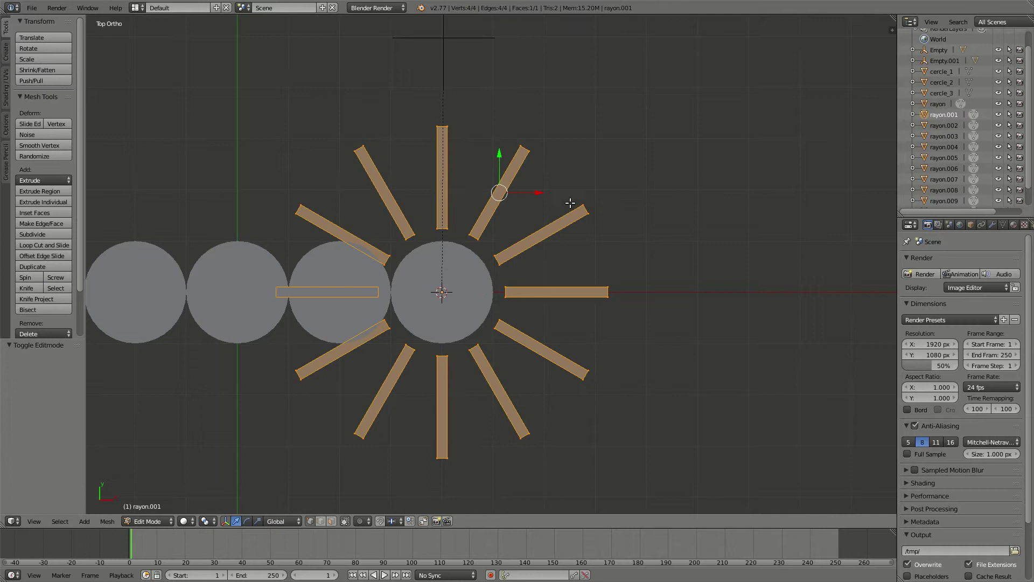
pyautogui.press('a')
pyautogui.rightClick(521, 145)
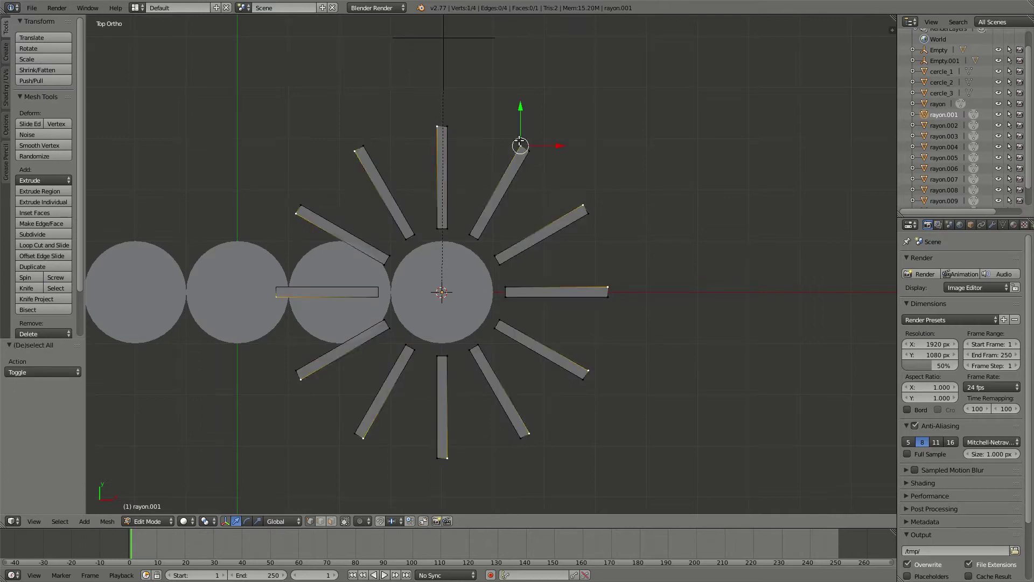
pyautogui.press('g')
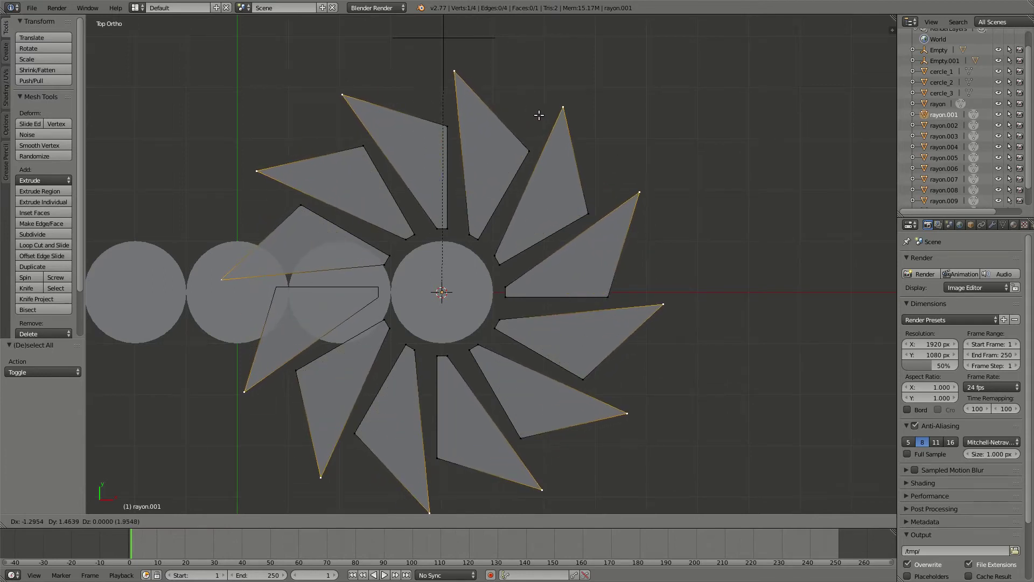
pyautogui.rightClick(539, 115)
pyautogui.press('Tab')
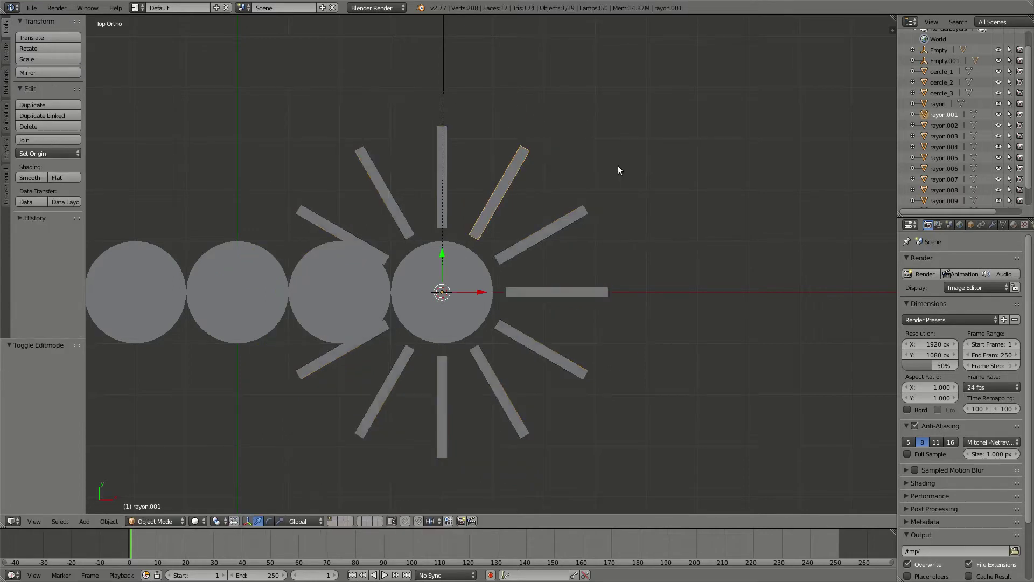
# Rename the right empty as rotation_droite and the left empty, Empty.001, as rotation_gauche.
pyautogui.click(938, 50)
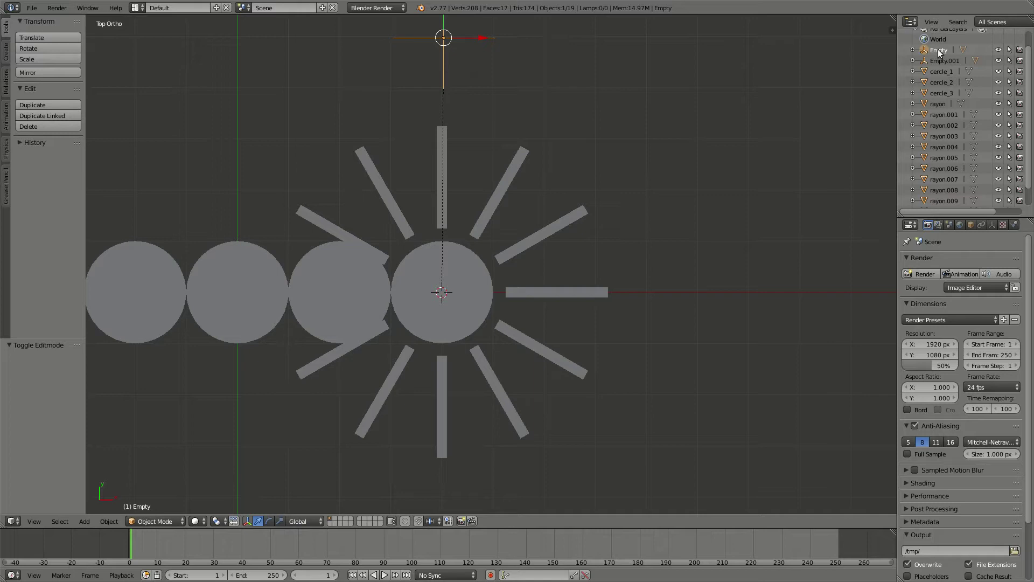
pyautogui.doubleClick(938, 48)
pyautogui.write('rotation_droite')
pyautogui.press('Return')
pyautogui.doubleClick(942, 51)
pyautogui.write('rotation_gauche')
pyautogui.press('Return')
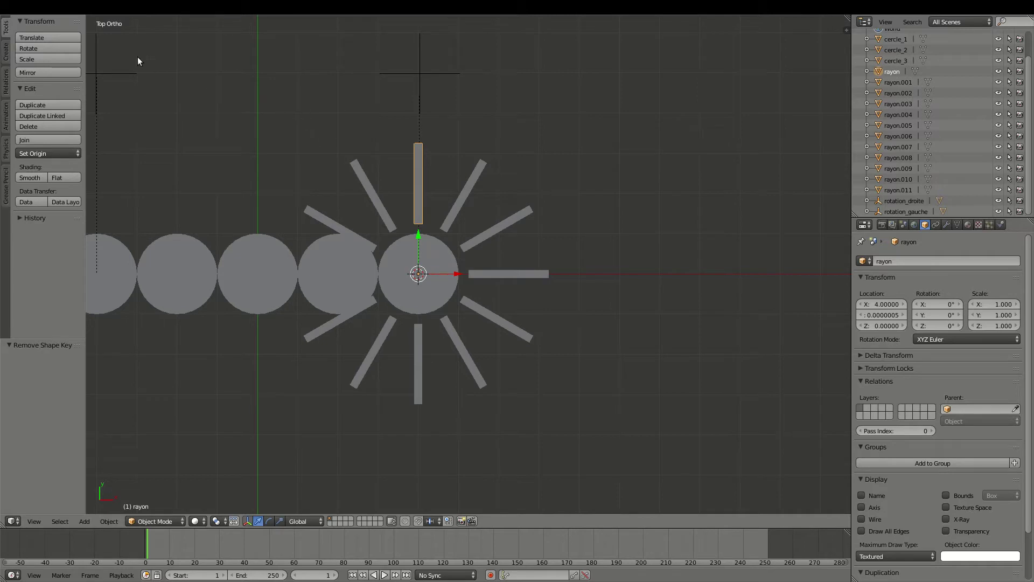
# Save the scene as météo.blend in the météo folder.
pyautogui.click(31, 8)
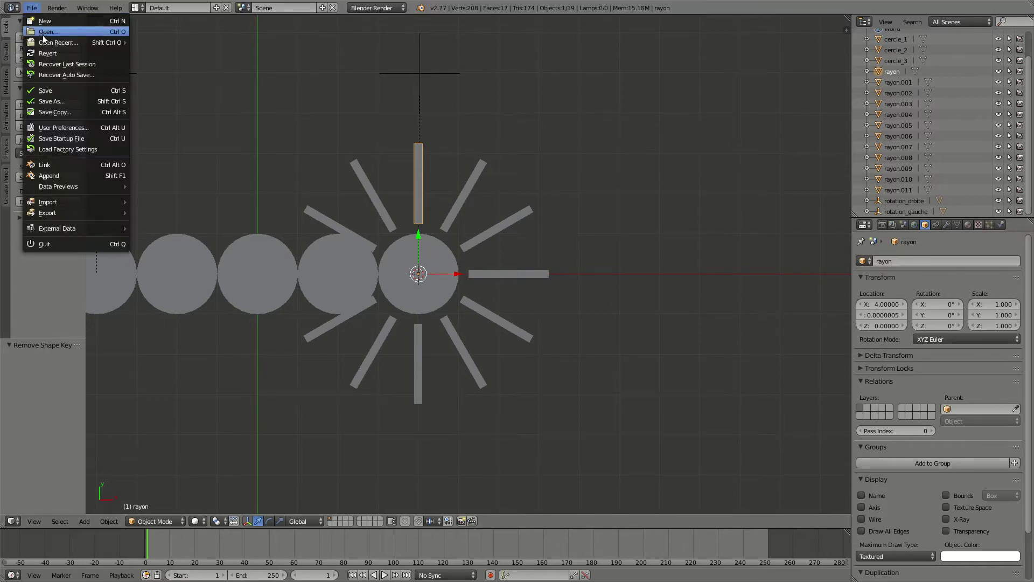
pyautogui.click(75, 102)
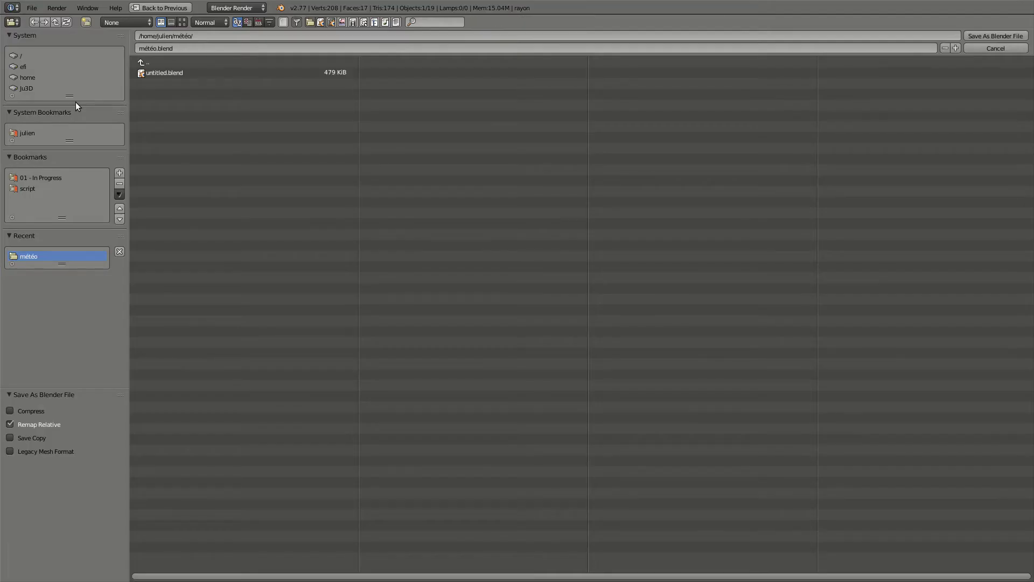
pyautogui.click(991, 36)
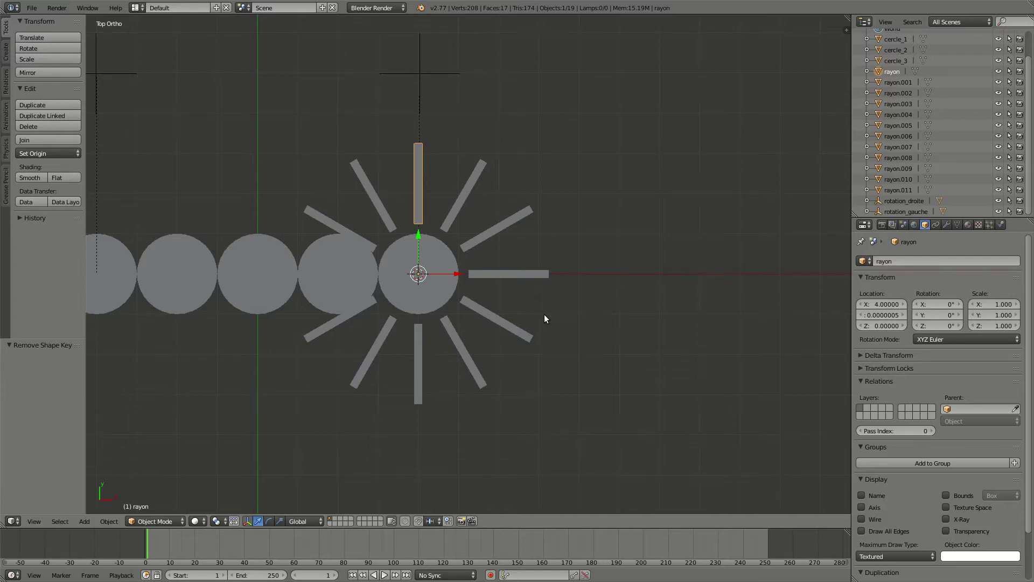
# Add a Basis shape key and a second key named longueur to the rayon mesh, with longueur's value at 1.000.
pyautogui.scroll(2, 510, 309)
pyautogui.keyDown('shift'); pyautogui.moveTo(451, 312); pyautogui.dragTo(541, 326, button='middle'); pyautogui.keyUp('shift')
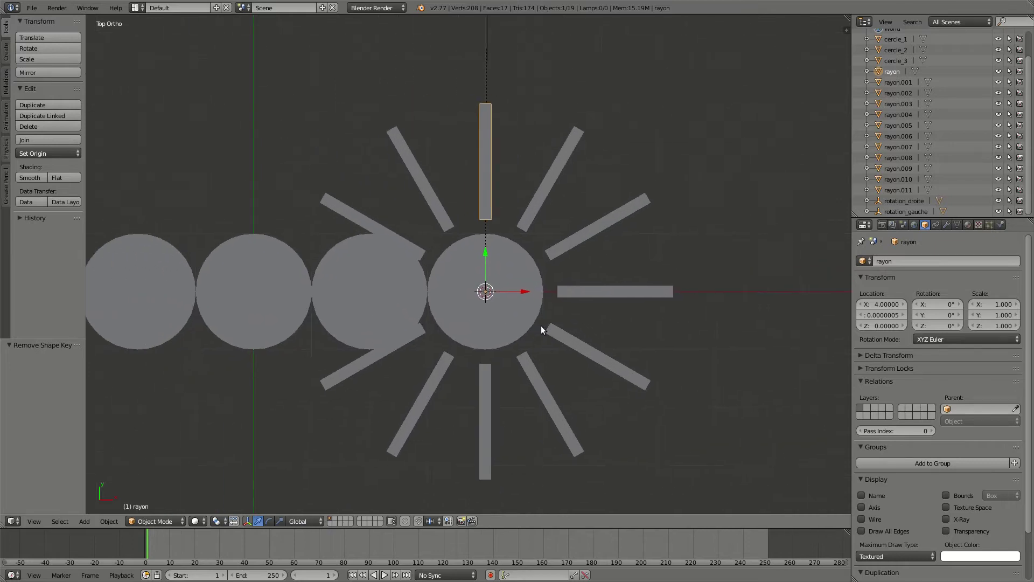
pyautogui.click(957, 225)
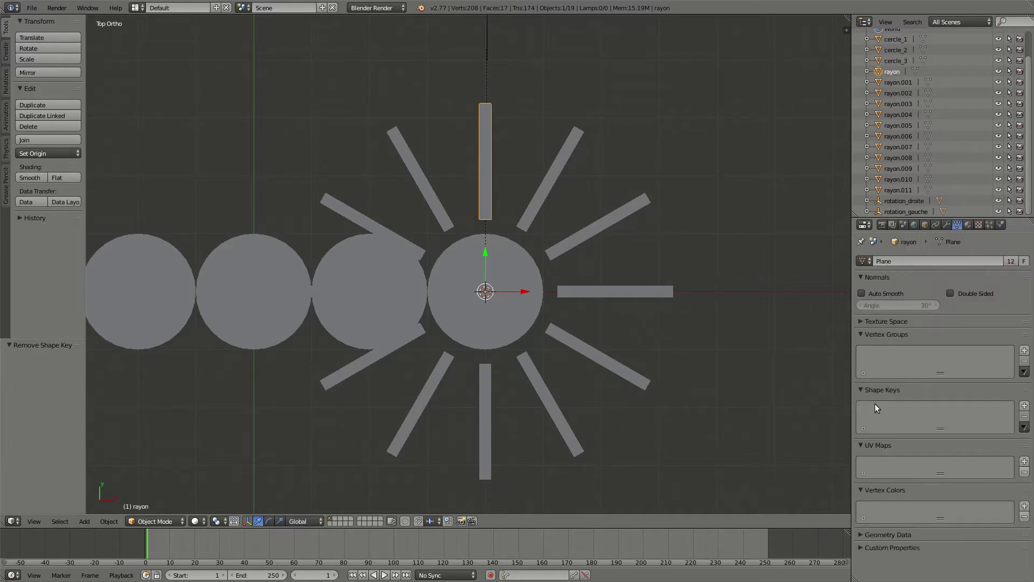
pyautogui.click(1024, 405)
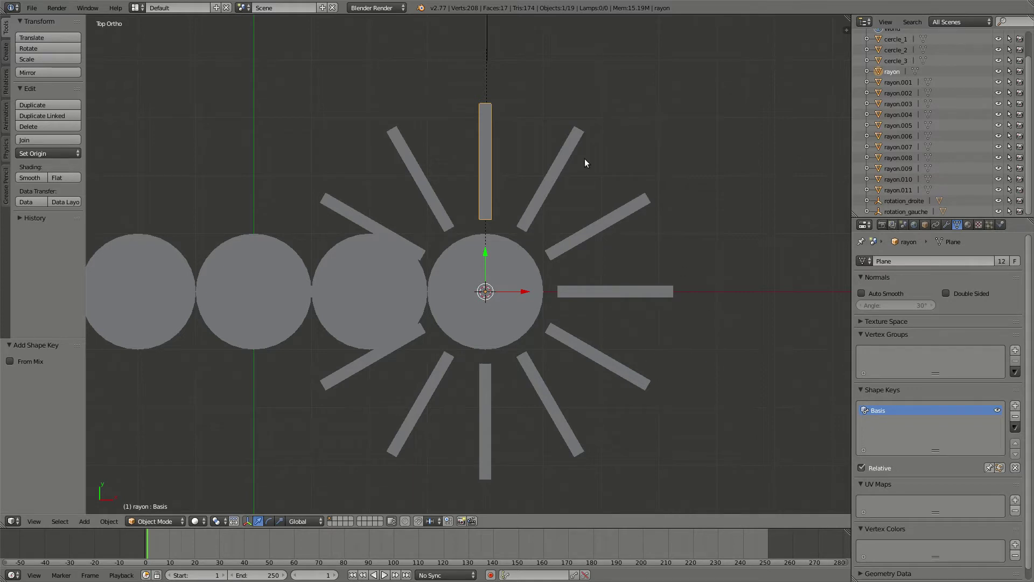
pyautogui.click(1016, 407)
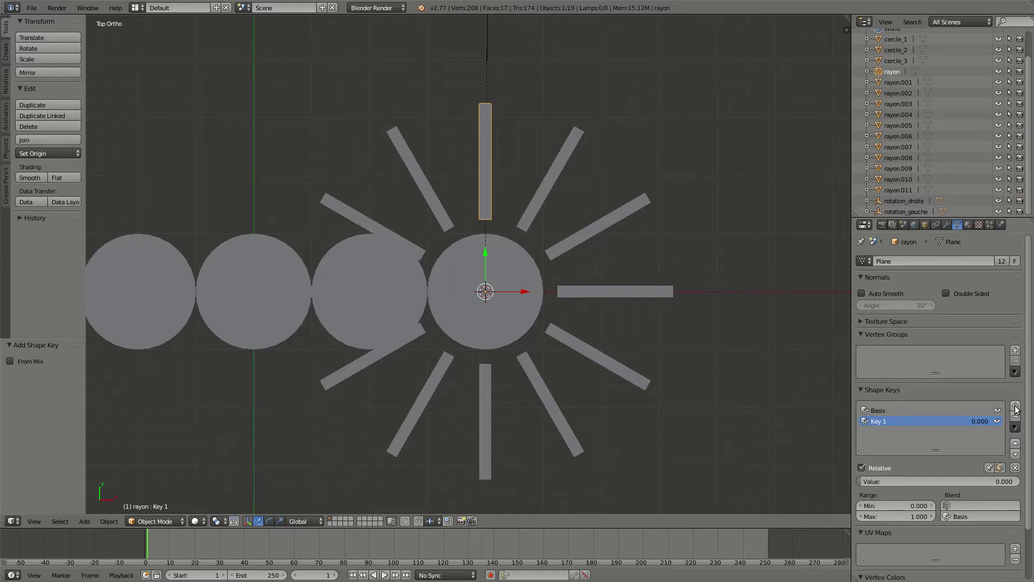
pyautogui.doubleClick(935, 422)
pyautogui.write('longueur')
pyautogui.moveTo(869, 481); pyautogui.dragTo(1014, 481)
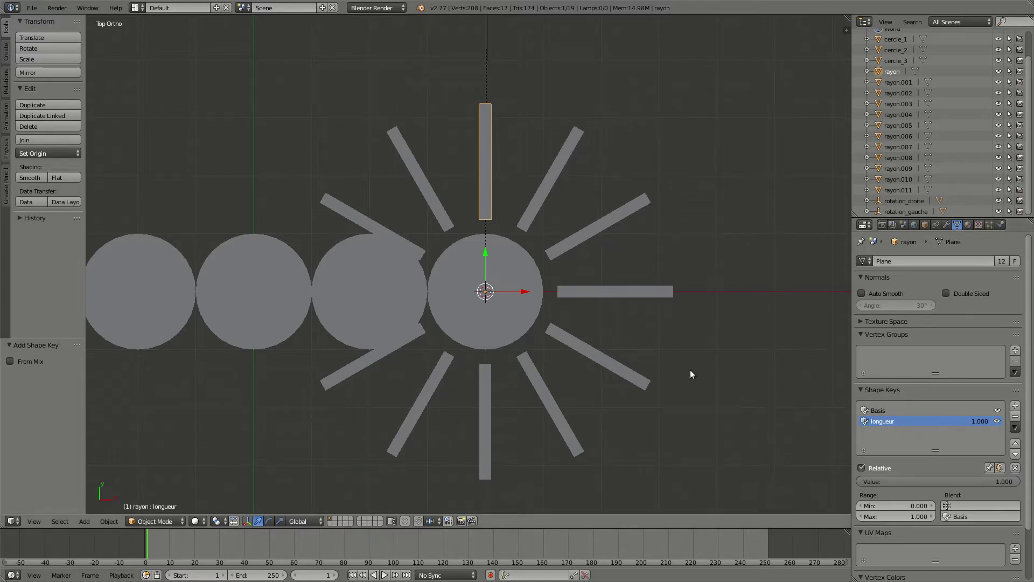
# In Edit Mode, shape the longueur key by moving rayon's outer edge -2 along Y onto its inner edge, and return to Object Mode.
pyautogui.press('Tab')
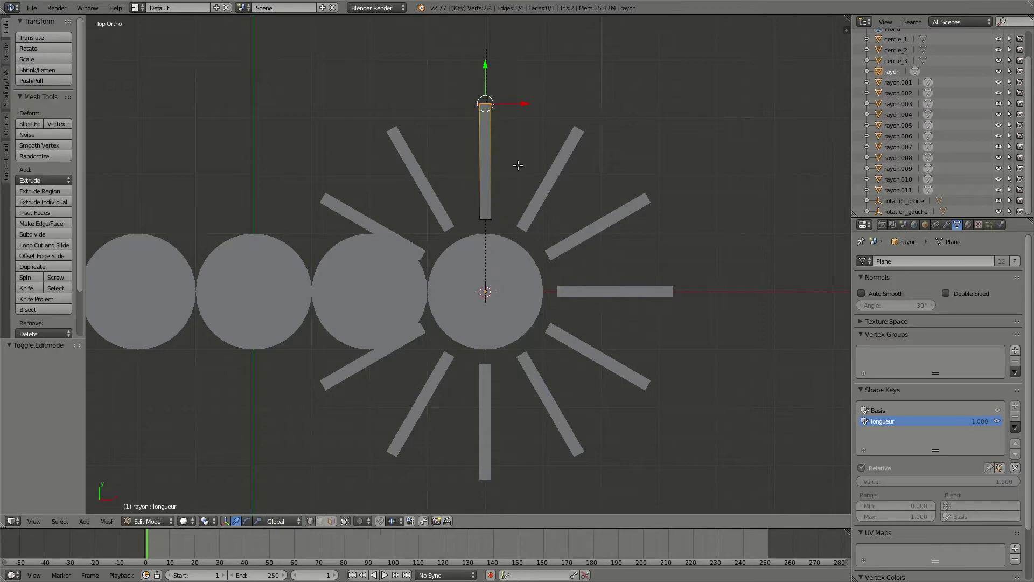
pyautogui.press('a')
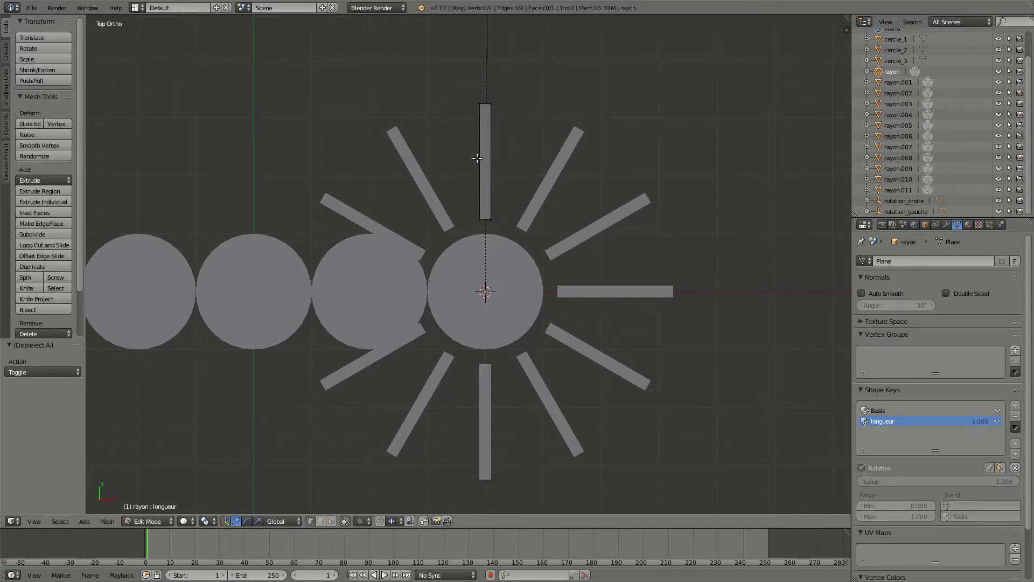
pyautogui.press('b')
pyautogui.moveTo(467, 85); pyautogui.dragTo(528, 140)
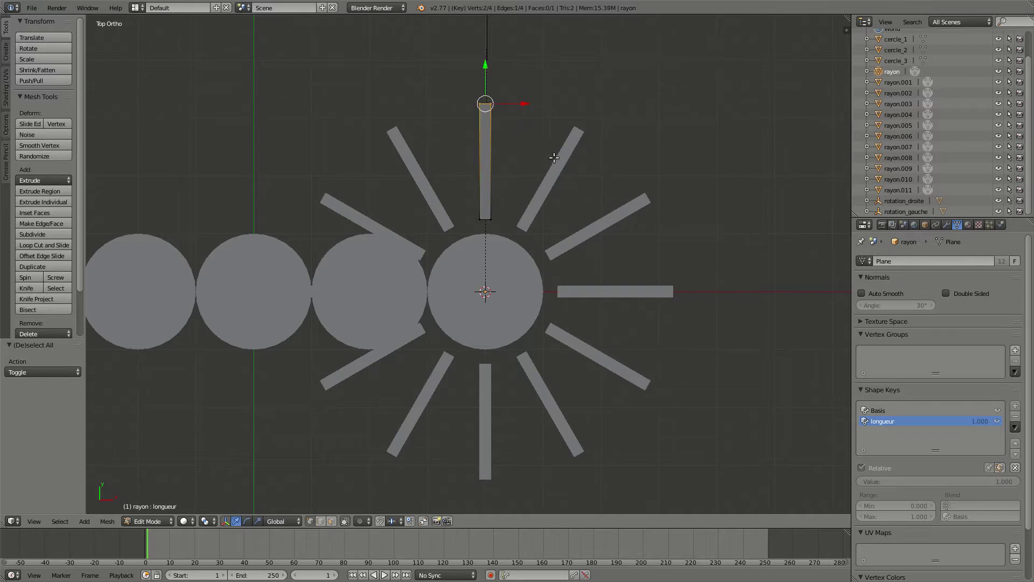
pyautogui.moveTo(486, 66); pyautogui.dragTo(506, 179)
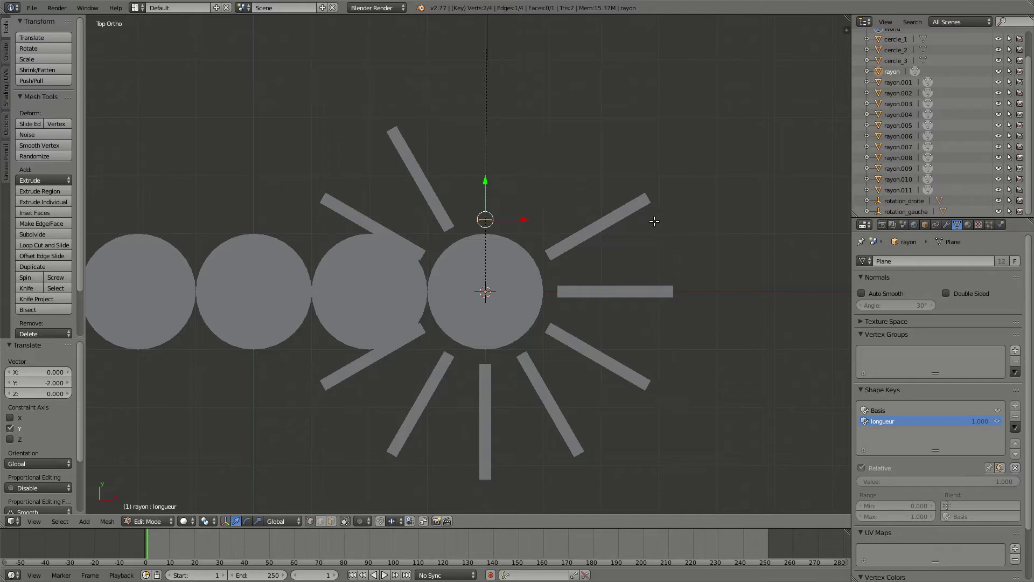
pyautogui.press('Tab')
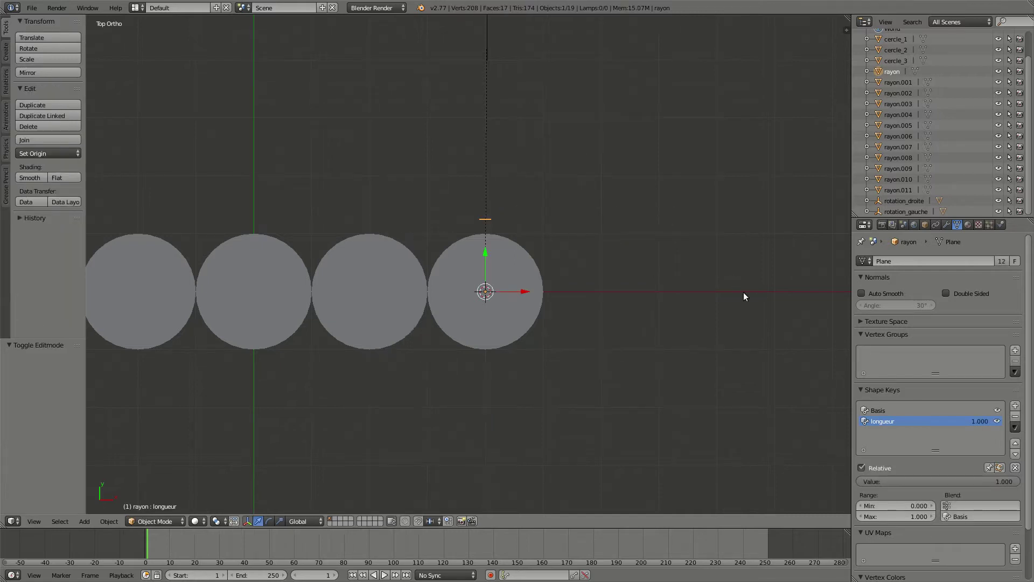
# Test the longueur shape key across its value range and reset it to 0.000.
pyautogui.moveTo(1006, 482); pyautogui.dragTo(860, 481)
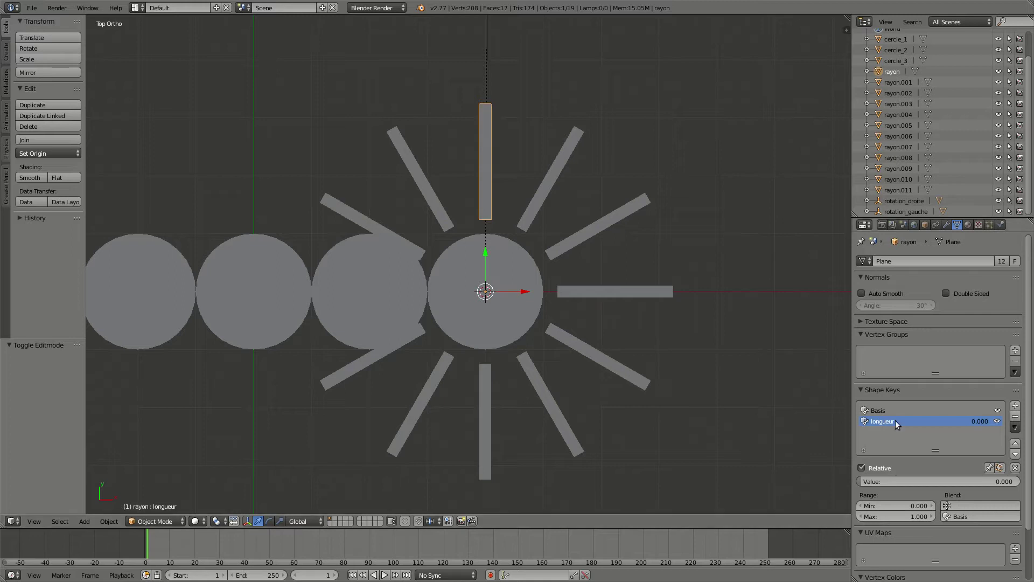
pyautogui.moveTo(869, 482)
pyautogui.mouseDown()
pyautogui.moveTo(1029, 482)
pyautogui.moveTo(857, 482)
pyautogui.moveTo(1020, 482)
pyautogui.moveTo(866, 482)
pyautogui.mouseUp()
pyautogui.moveTo(926, 481); pyautogui.dragTo(857, 481)
pyautogui.moveTo(863, 484)
pyautogui.mouseDown()
pyautogui.moveTo(997, 483)
pyautogui.moveTo(861, 481)
pyautogui.mouseUp()
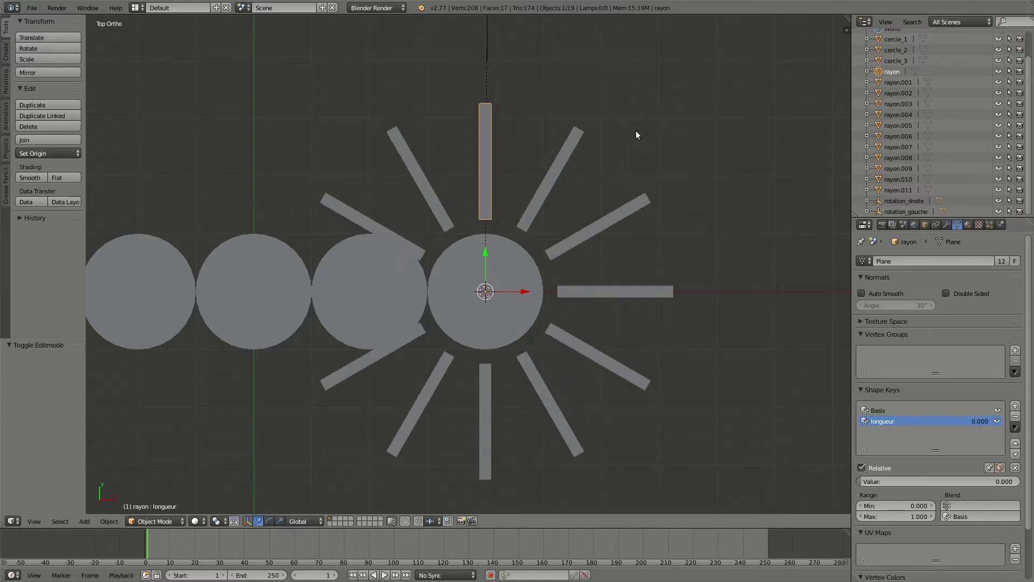
# Add a shape key named longueur_disp with its value at 1.000, and rename the longueur key as longueur_app.
pyautogui.click(1016, 408)
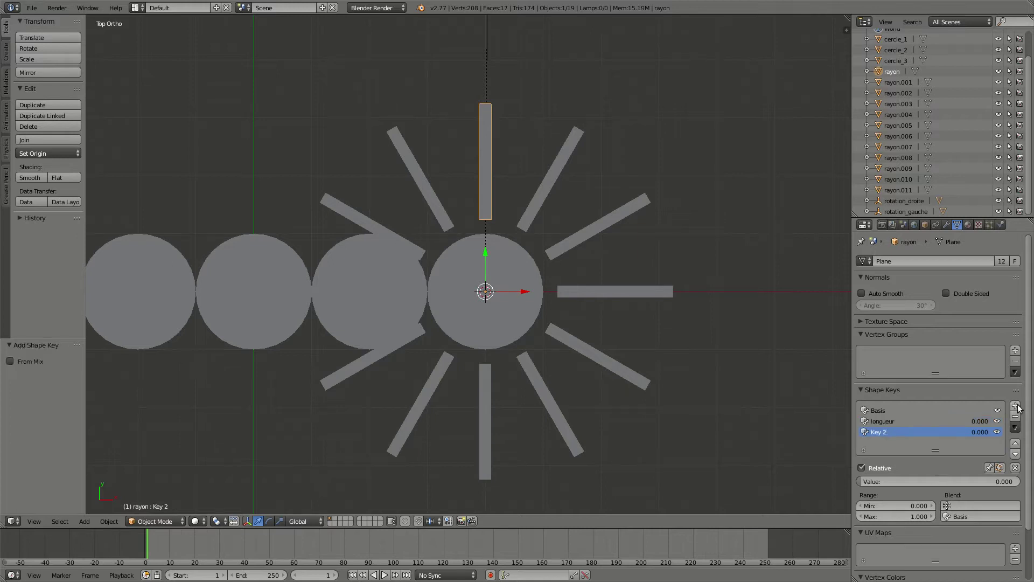
pyautogui.moveTo(867, 482); pyautogui.dragTo(1019, 481)
pyautogui.doubleClick(914, 432)
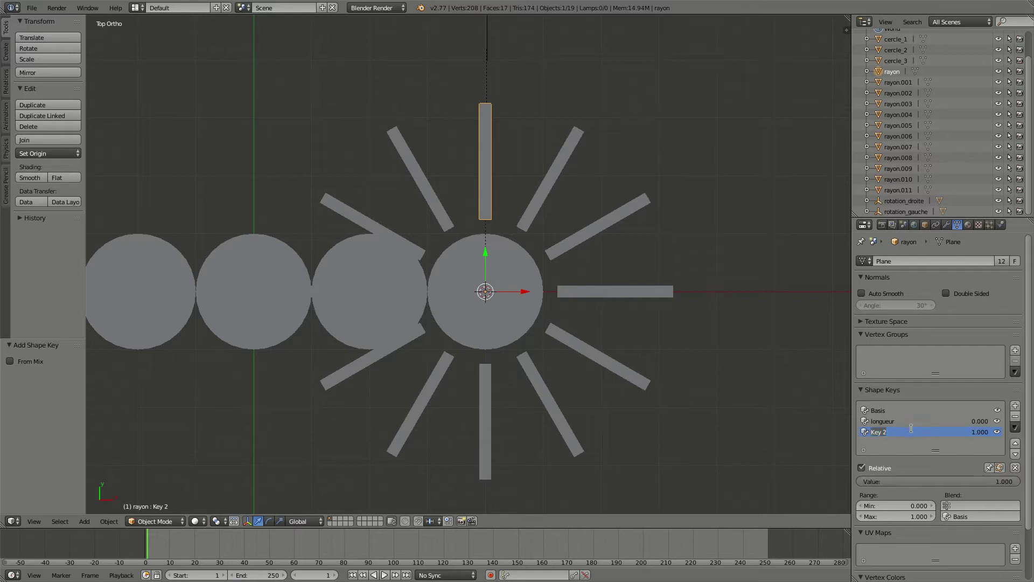
pyautogui.write('longueur_disp')
pyautogui.click(892, 421)
pyautogui.click(909, 421)
pyautogui.write('_app')
pyautogui.press('Return')
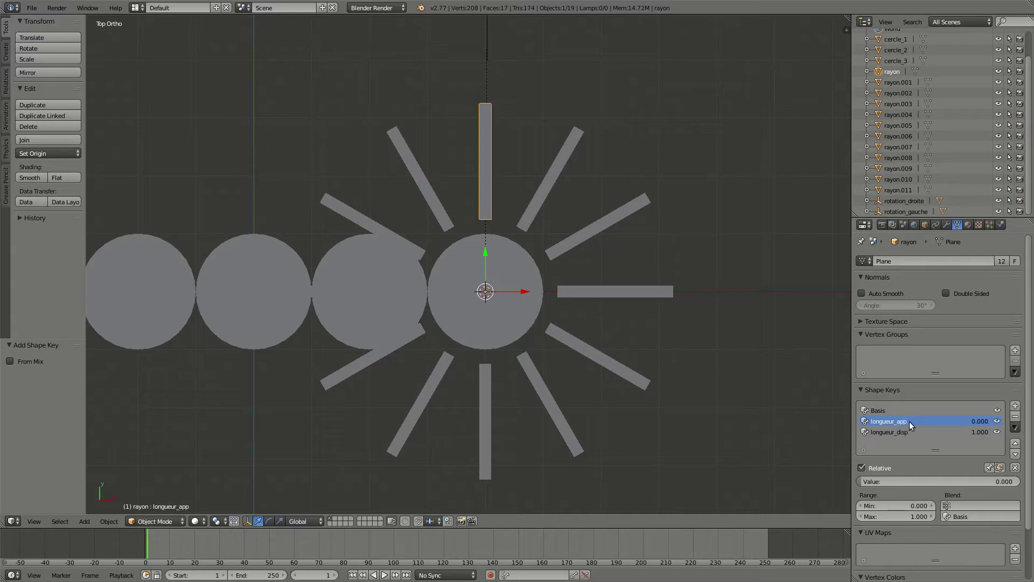
# In the longueur_disp key, move rayon's inner edge 2 along Y onto its outer edge, and reset the key's value to 0.000 in Object Mode.
pyautogui.click(907, 432)
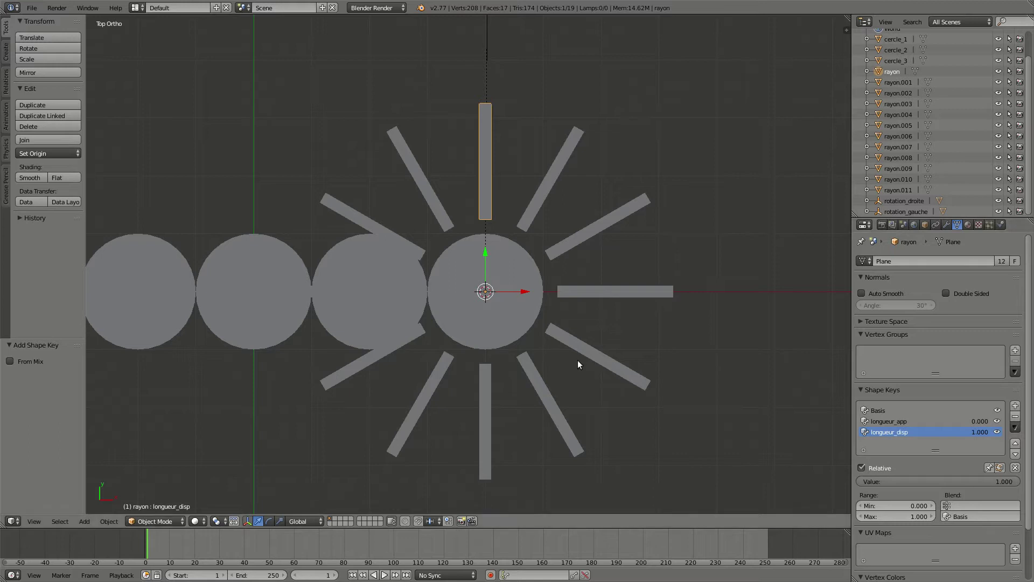
pyautogui.press('Tab')
pyautogui.press('a')
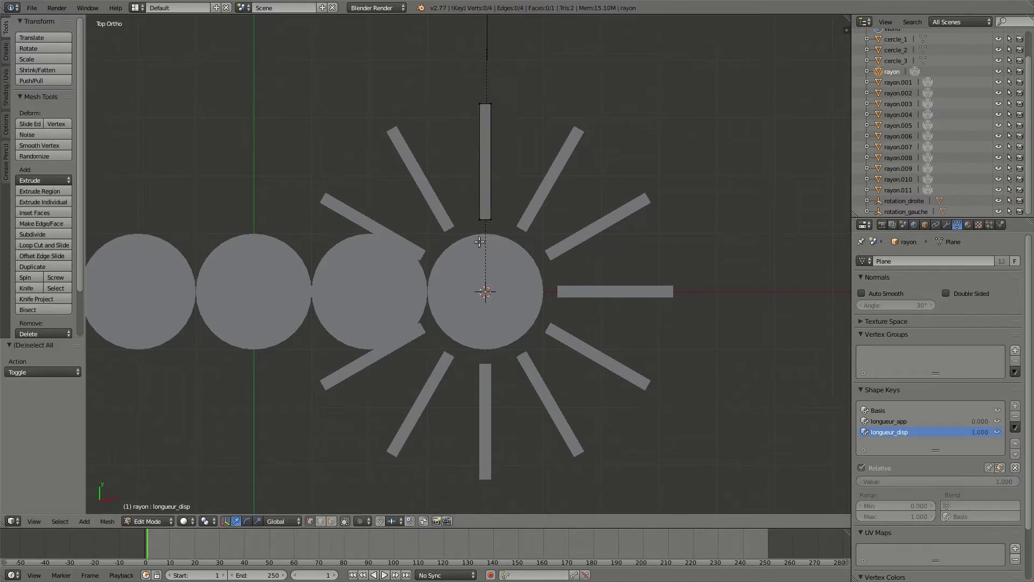
pyautogui.press('b')
pyautogui.moveTo(459, 205); pyautogui.dragTo(517, 232)
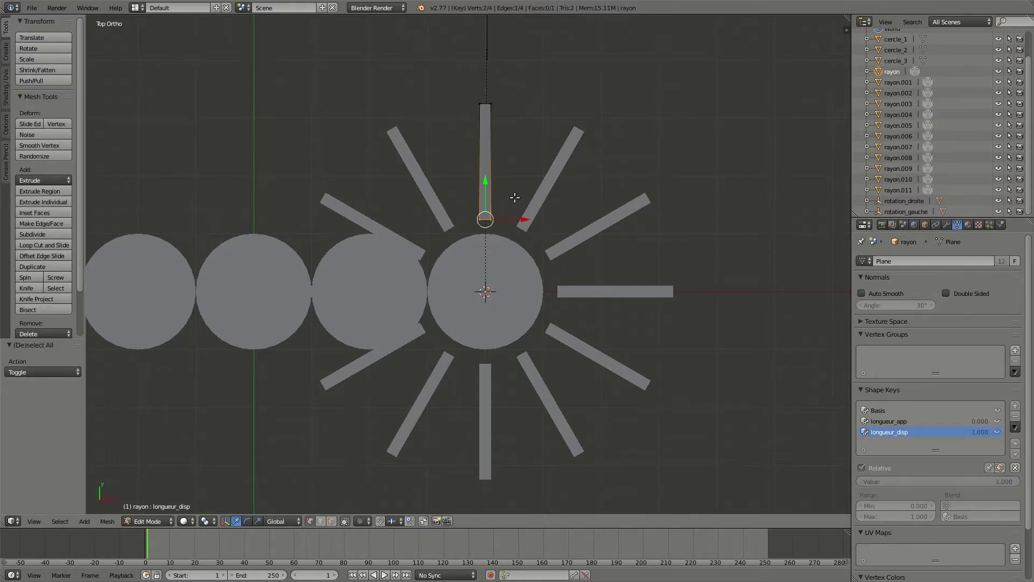
pyautogui.moveTo(486, 182); pyautogui.dragTo(479, 67)
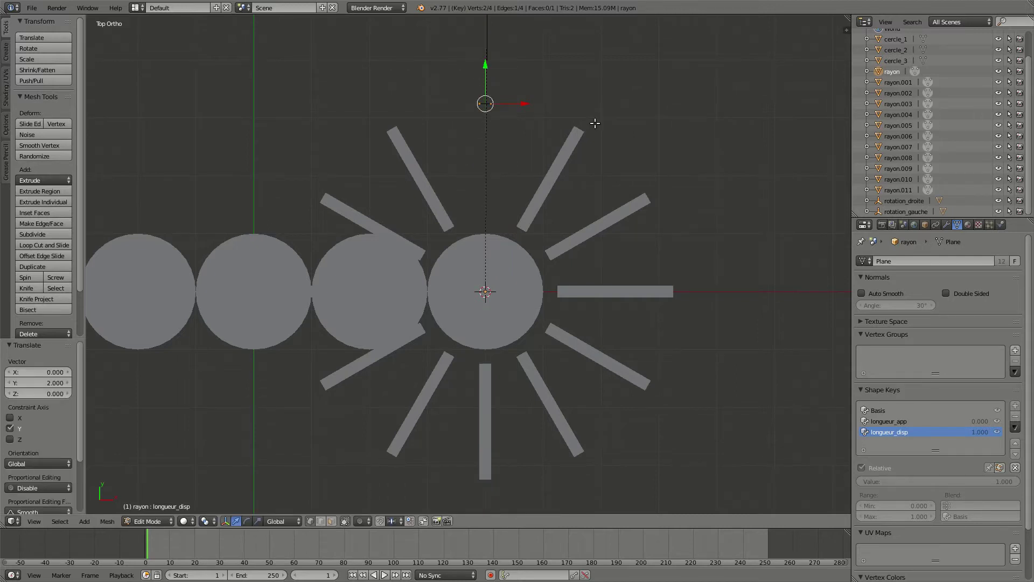
pyautogui.press('Tab')
pyautogui.moveTo(1006, 482); pyautogui.dragTo(851, 482)
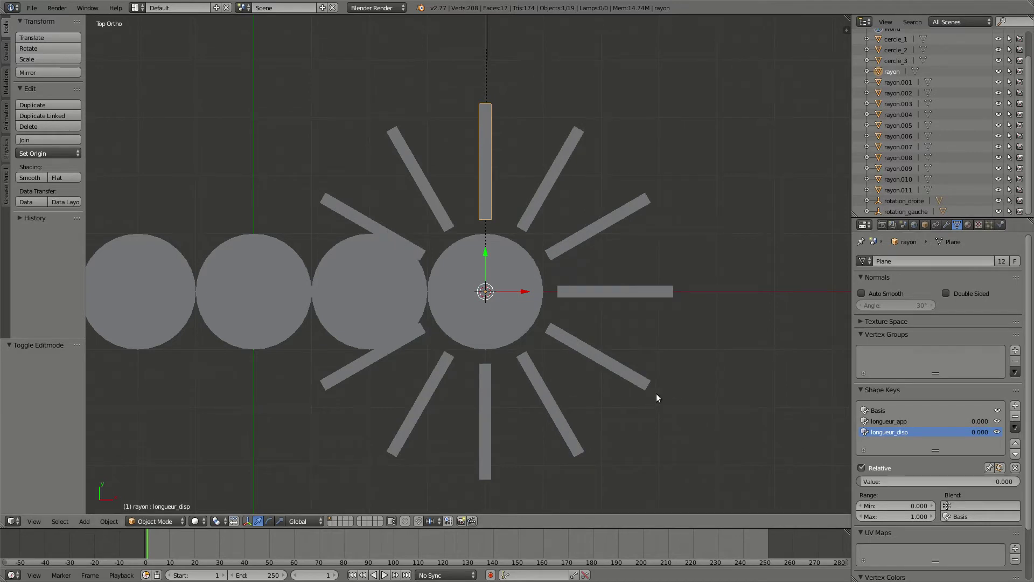
# Add another shape key to rayon named largeur and set its value to 1.000.
pyautogui.click(1014, 407)
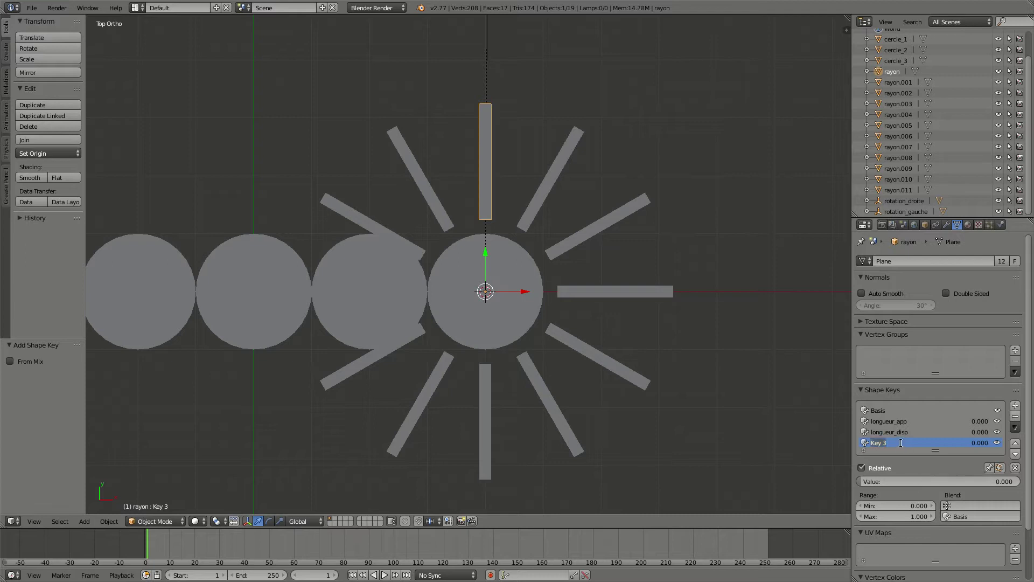
pyautogui.press('BackSpace')
pyautogui.write('largeur')
pyautogui.moveTo(871, 483); pyautogui.dragTo(1017, 483)
# In the largeur key, scale all of rayon's vertices to 0 along X, and reset the key's value to 0.000 in Object Mode.
pyautogui.press('Tab')
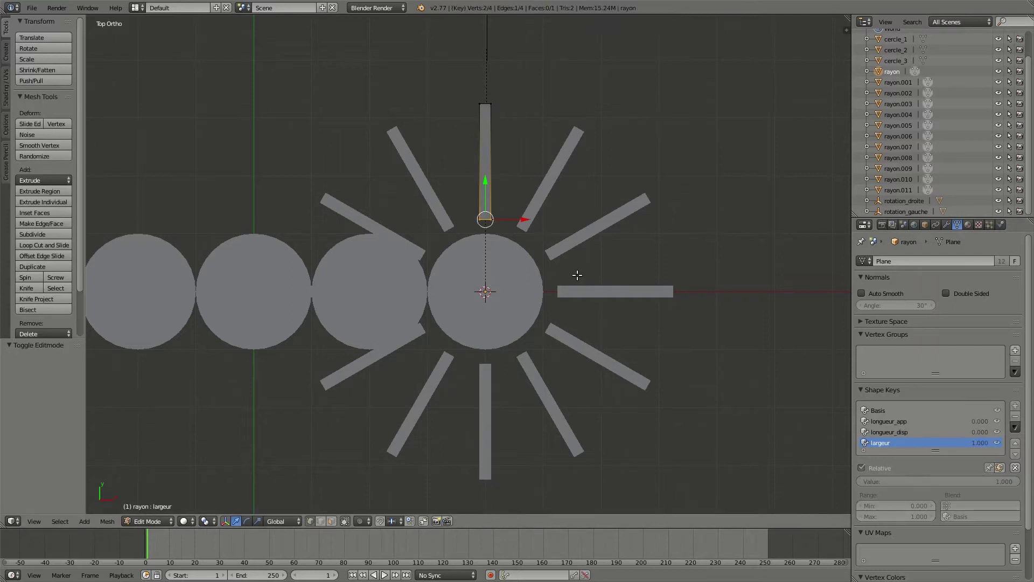
pyautogui.press('a')
pyautogui.press('a')
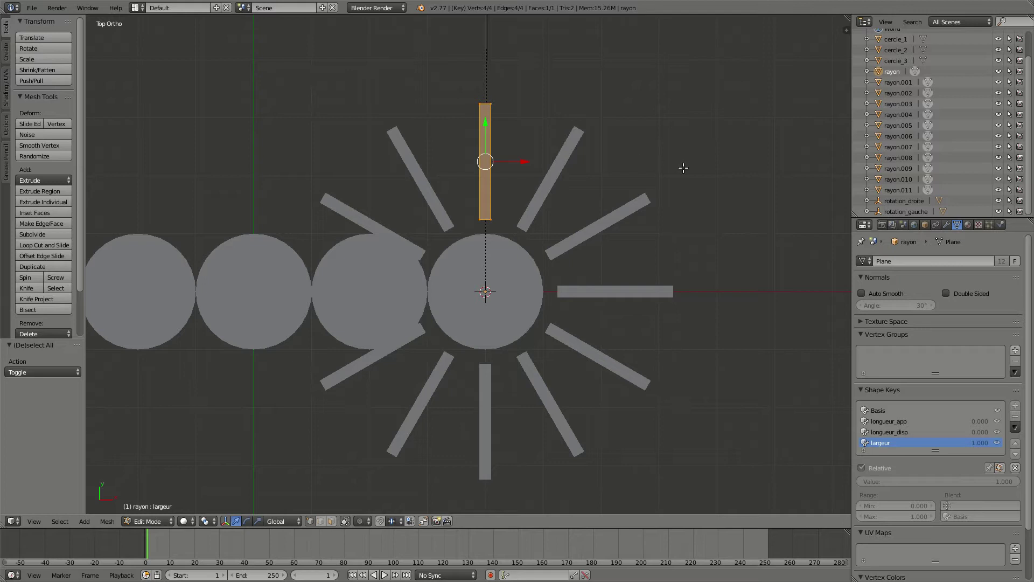
pyautogui.press('s')
pyautogui.press('x')
pyautogui.write('0')
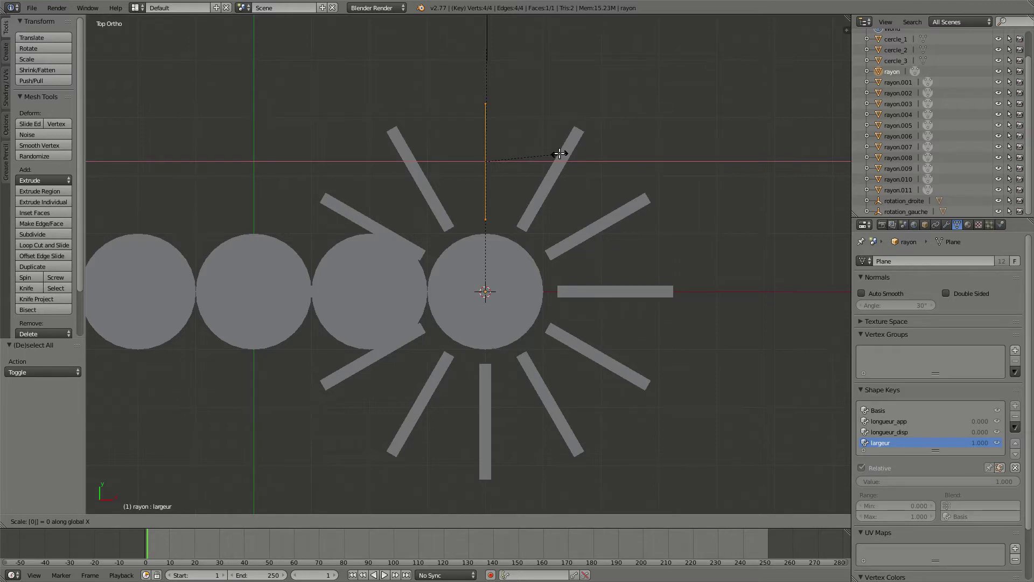
pyautogui.press('Return')
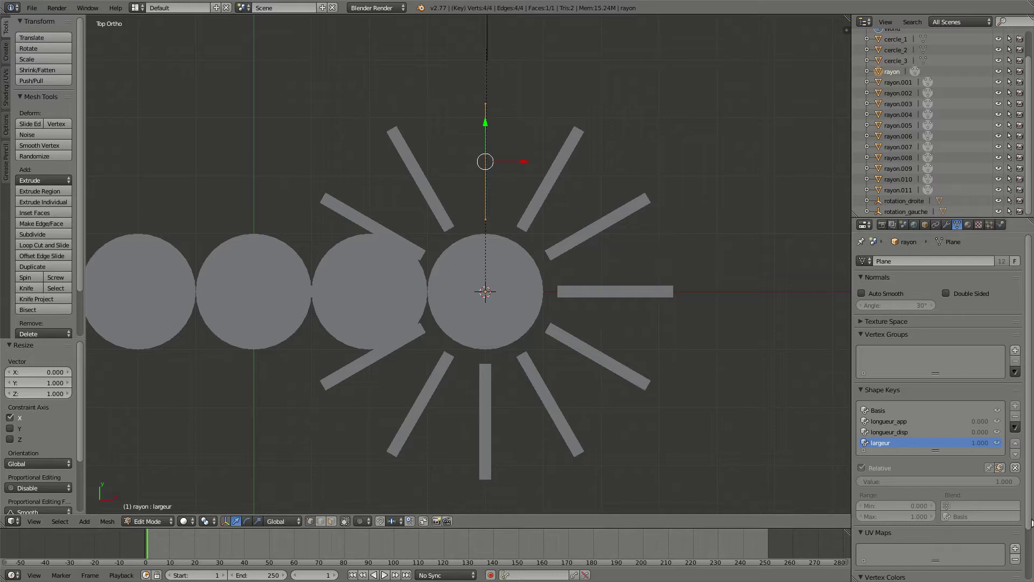
pyautogui.moveTo(1010, 483); pyautogui.dragTo(967, 483)
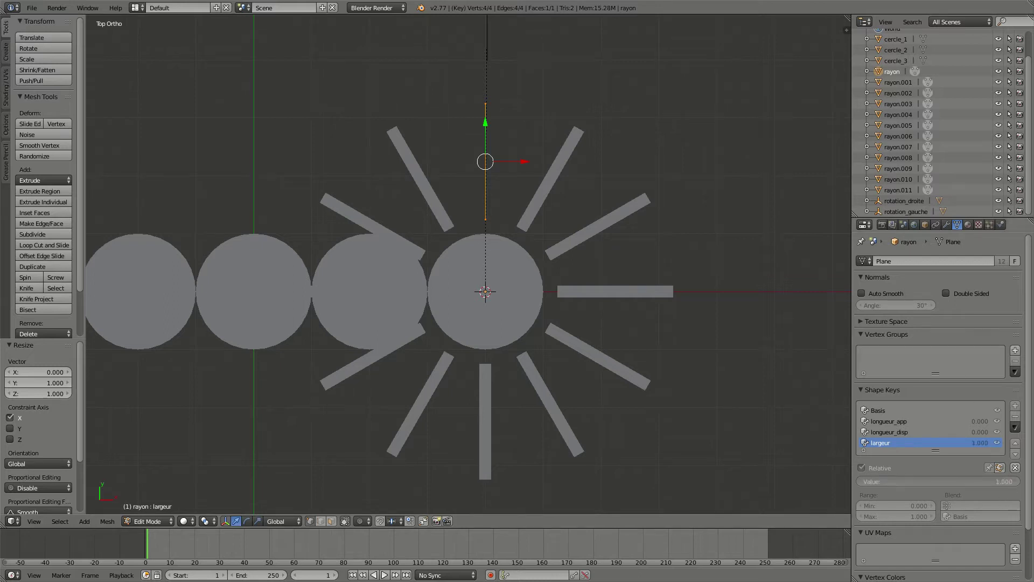
pyautogui.press('Tab')
pyautogui.moveTo(1008, 483); pyautogui.dragTo(846, 483)
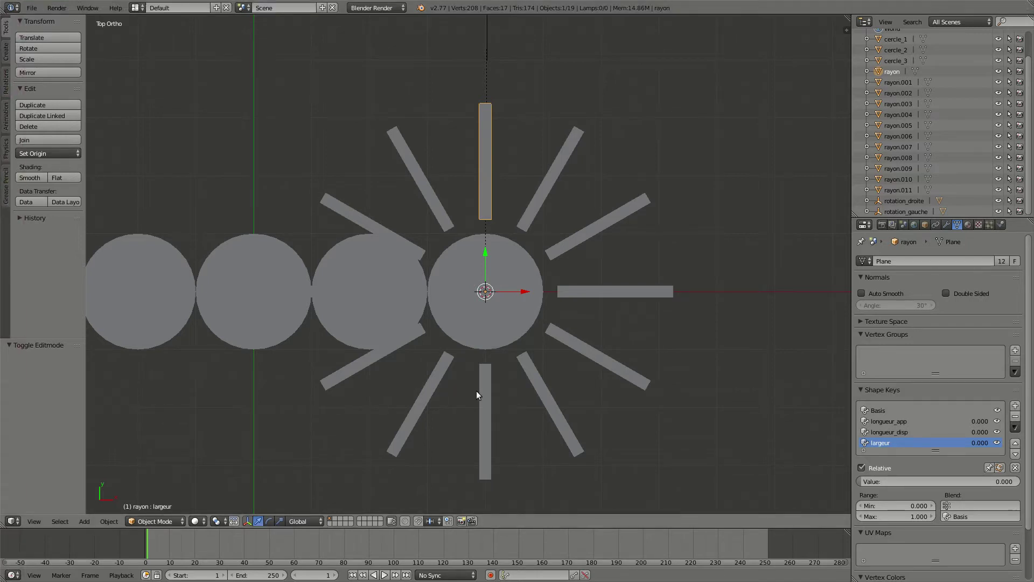
# Select the soleil_pluie circle and snap the 3D cursor to it.
pyautogui.scroll(-2, 295, 339)
pyautogui.keyDown('shift'); pyautogui.moveTo(295, 336); pyautogui.dragTo(572, 348, button='middle'); pyautogui.keyUp('shift')
pyautogui.click(477, 323)
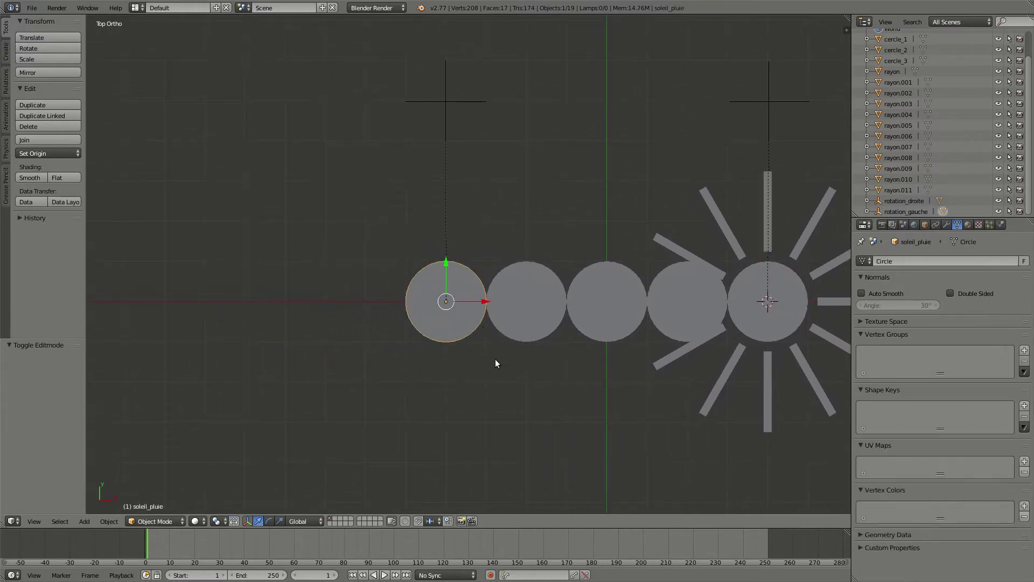
pyautogui.hotkey('shift', 's')
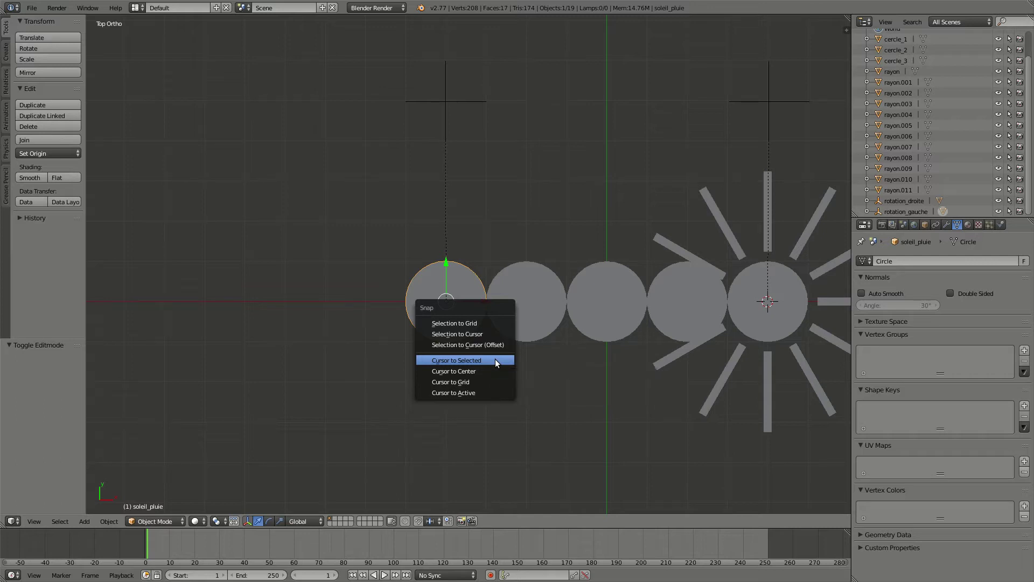
pyautogui.click(496, 360)
# Add a 32-vertex Ngon mesh circle of radius 1.000 at the 3D cursor and move it about -1.32 in X and -0.23 in Y.
pyautogui.scroll(1, 452, 326)
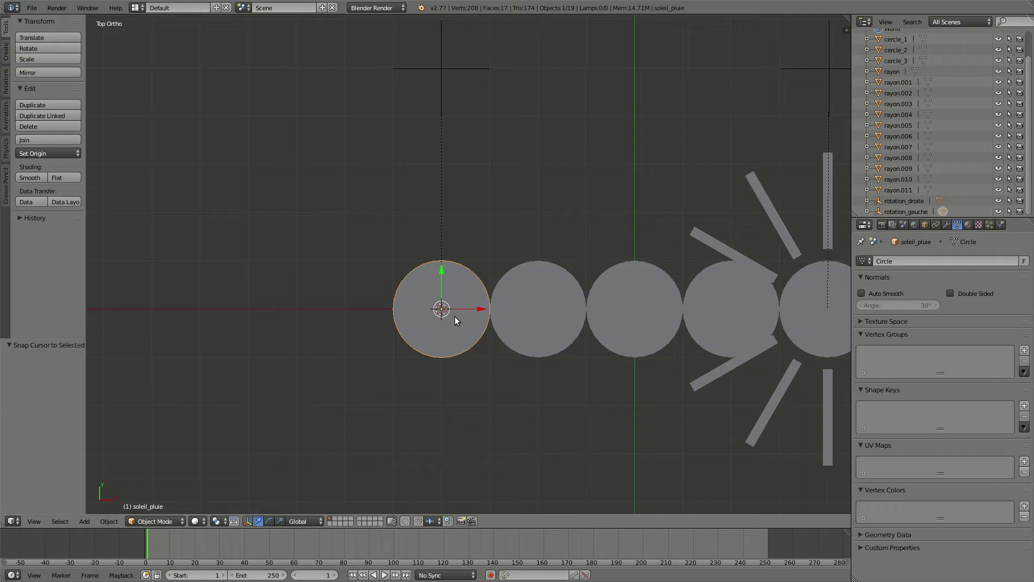
pyautogui.press('a')
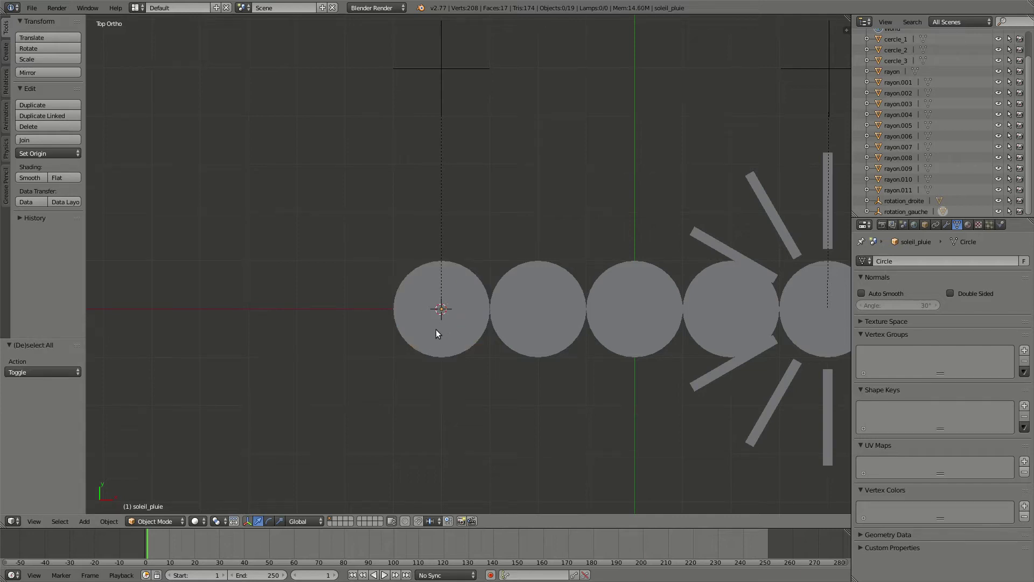
pyautogui.hotkey('shift', 'a')
pyautogui.moveTo(451, 336)
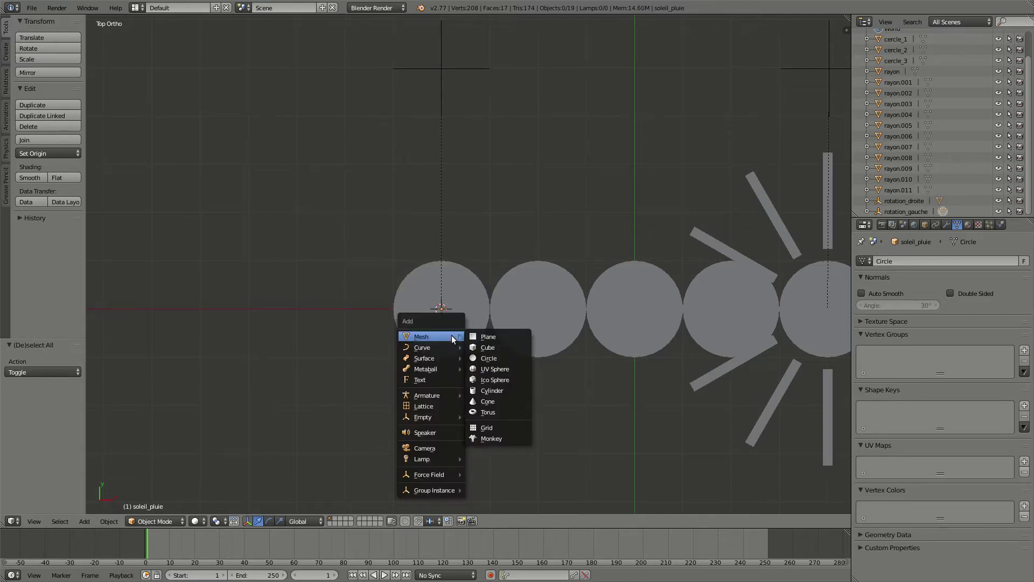
pyautogui.click(493, 362)
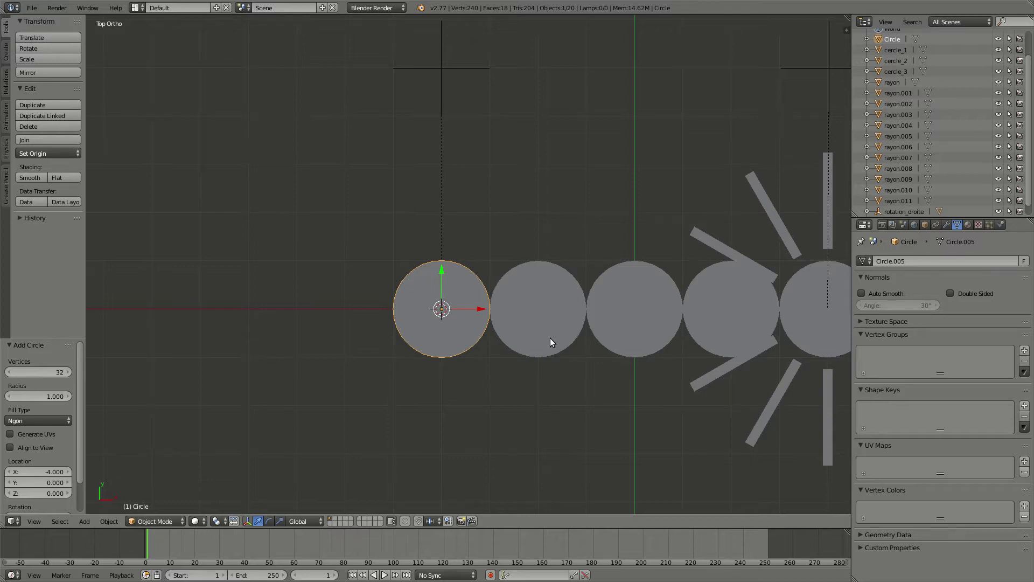
pyautogui.hotkey('shift', 'd')
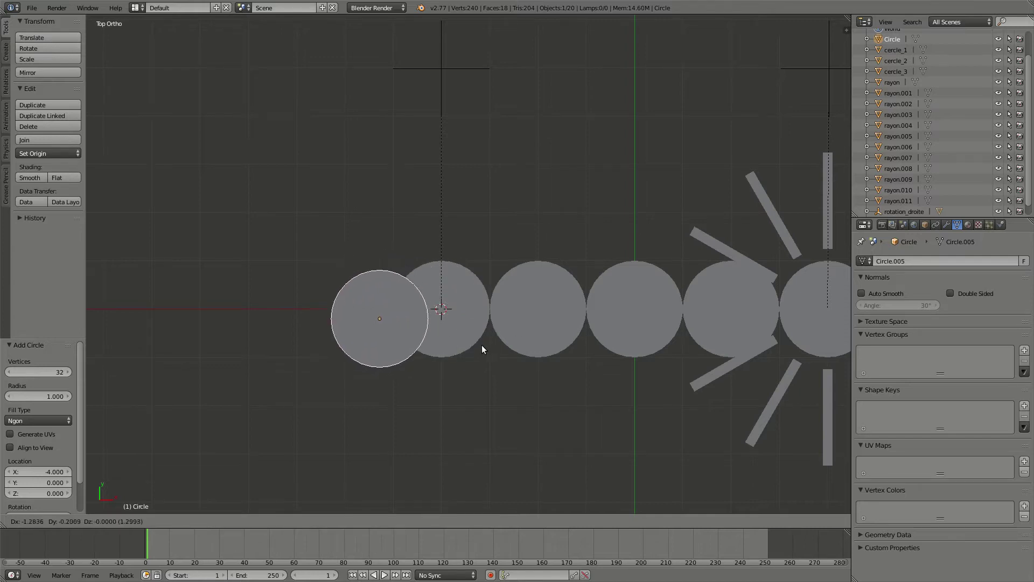
pyautogui.click(480, 351)
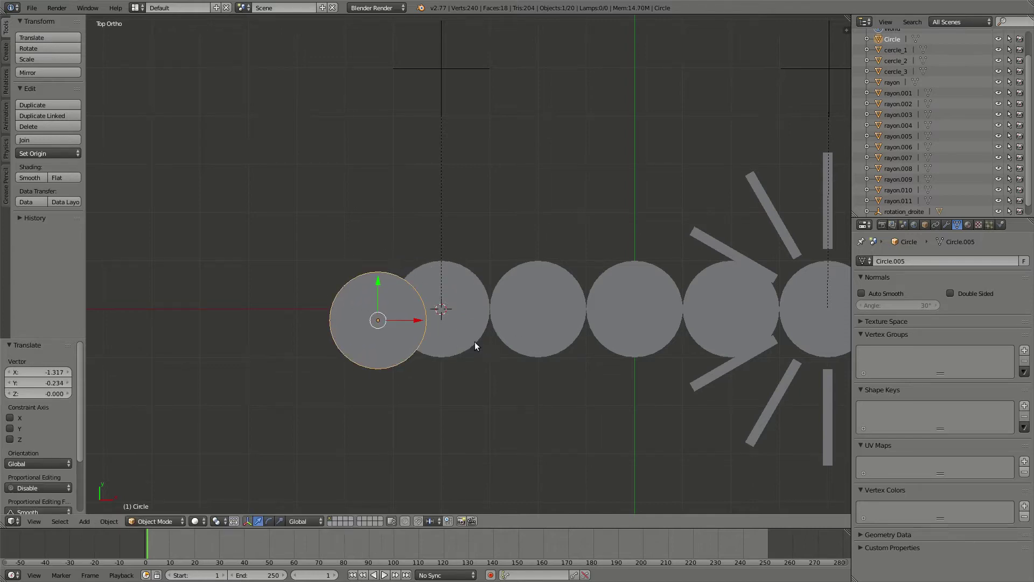
# Duplicate the new circle five times, spreading the overlapping copies below and left of soleil_pluie to form a cloud outline.
pyautogui.hotkey('shift', 'd')
pyautogui.click(532, 363)
pyautogui.hotkey('shift', 'd')
pyautogui.click(575, 396)
pyautogui.hotkey('shift', 'd')
pyautogui.click(525, 404)
pyautogui.hotkey('shift', 'd')
pyautogui.click(468, 419)
pyautogui.hotkey('shift', 'd')
pyautogui.click(414, 399)
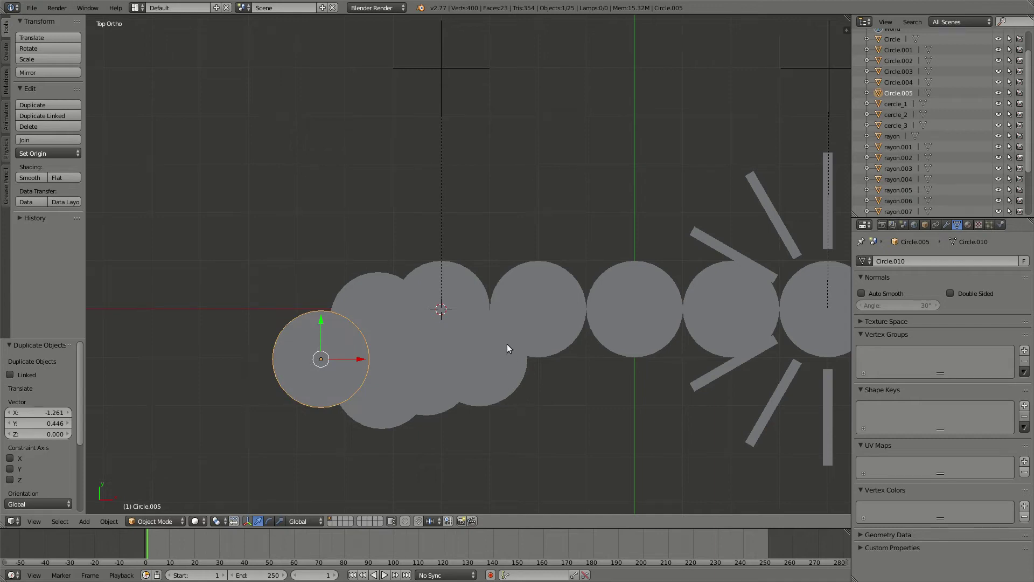
# Select the original added circle and four of its overlapping copies, and join them into one cloud object.
pyautogui.rightClick(514, 379)
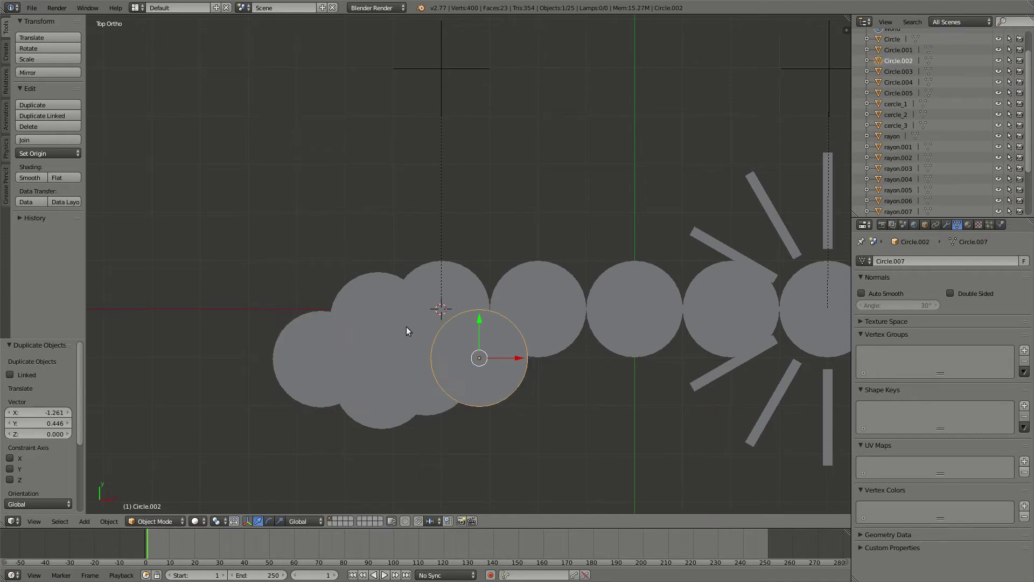
pyautogui.keyDown('shift'); pyautogui.rightClick(351, 287); pyautogui.keyUp('shift')
pyautogui.keyDown('shift'); pyautogui.rightClick(324, 363); pyautogui.keyUp('shift')
pyautogui.keyDown('shift'); pyautogui.rightClick(390, 396); pyautogui.keyUp('shift')
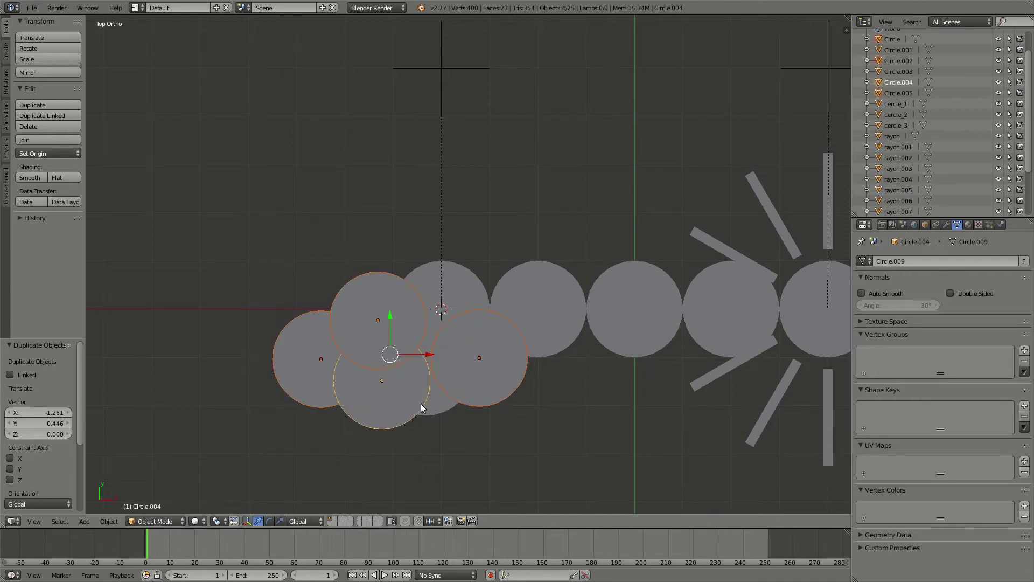
pyautogui.keyDown('shift'); pyautogui.rightClick(437, 412); pyautogui.keyUp('shift')
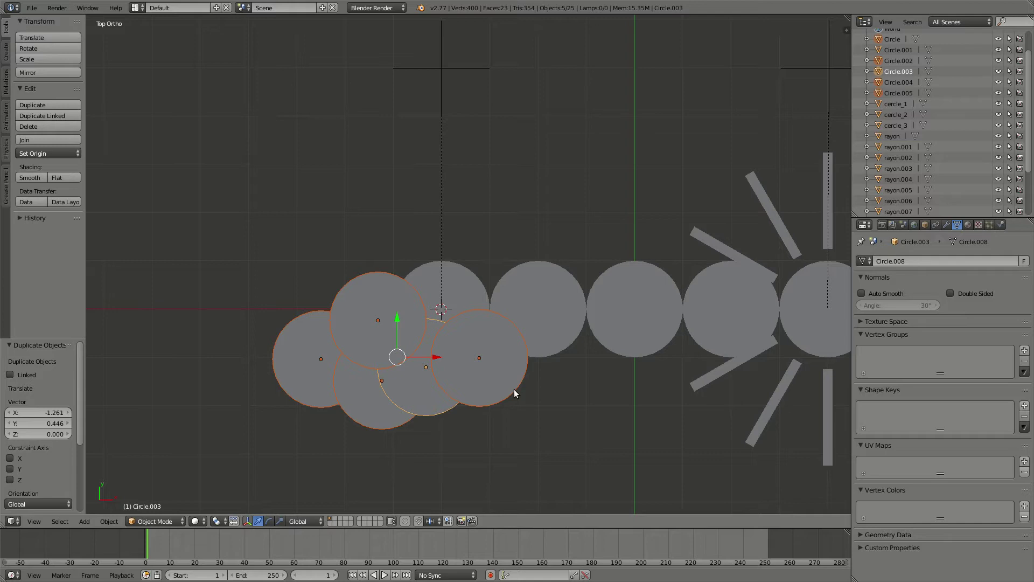
pyautogui.hotkey('ctrl', 'j')
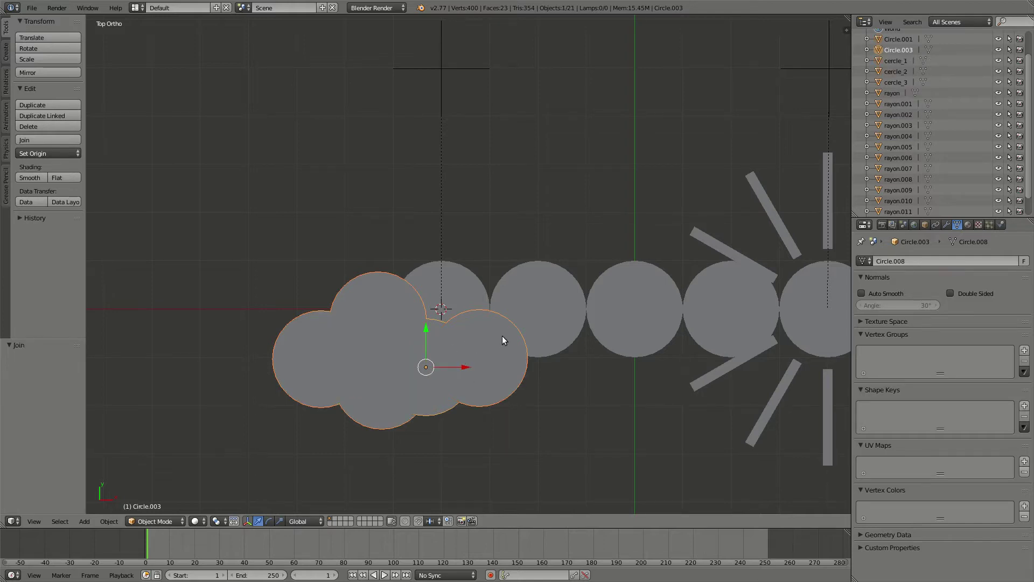
# Rename the joined cloud object as nuage.
pyautogui.doubleClick(898, 50)
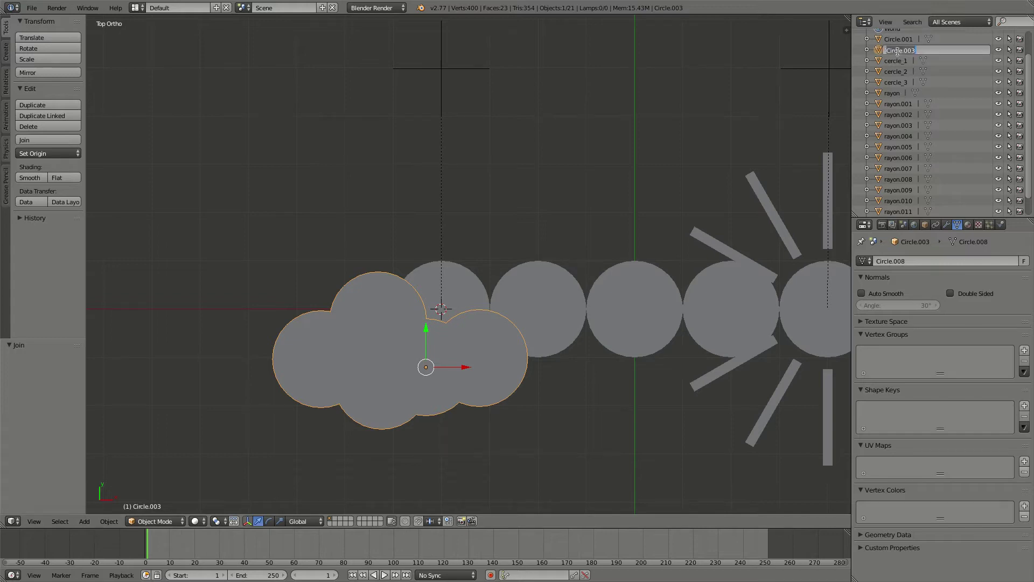
pyautogui.write('nuage')
pyautogui.press('Return')
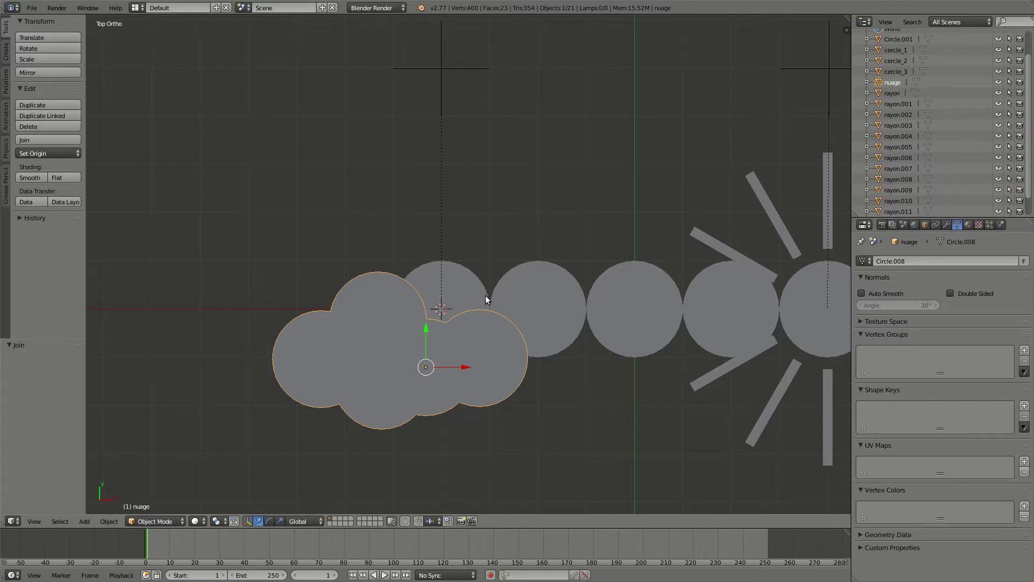
# Raise nuage about 0.134 along Z above the other circles and return to the top view.
pyautogui.moveTo(483, 382); pyautogui.dragTo(476, 263, button='middle')
pyautogui.moveTo(415, 233); pyautogui.dragTo(415, 230)
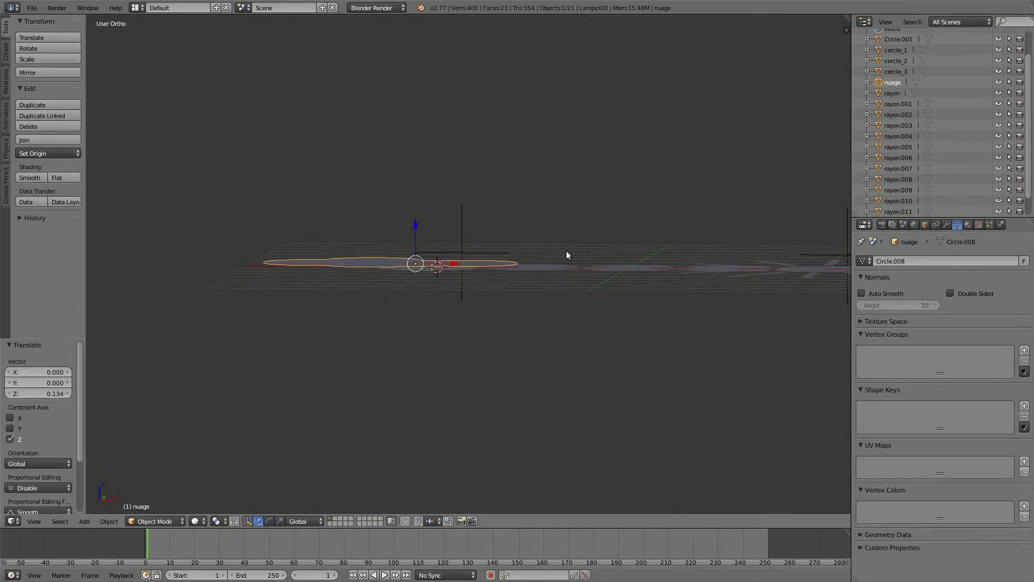
pyautogui.moveTo(538, 243); pyautogui.dragTo(447, 319, button='middle')
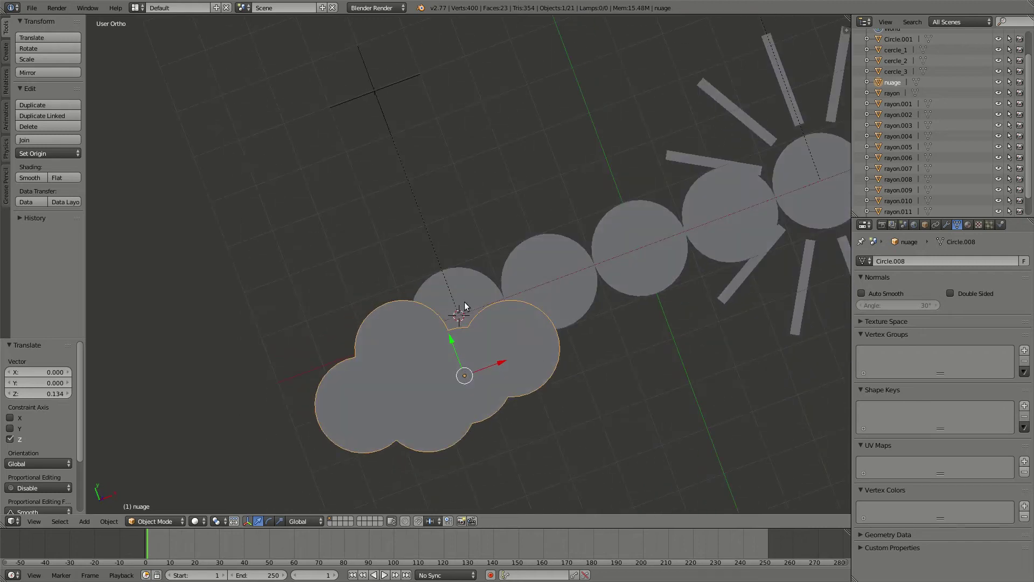
pyautogui.press('KP_7')
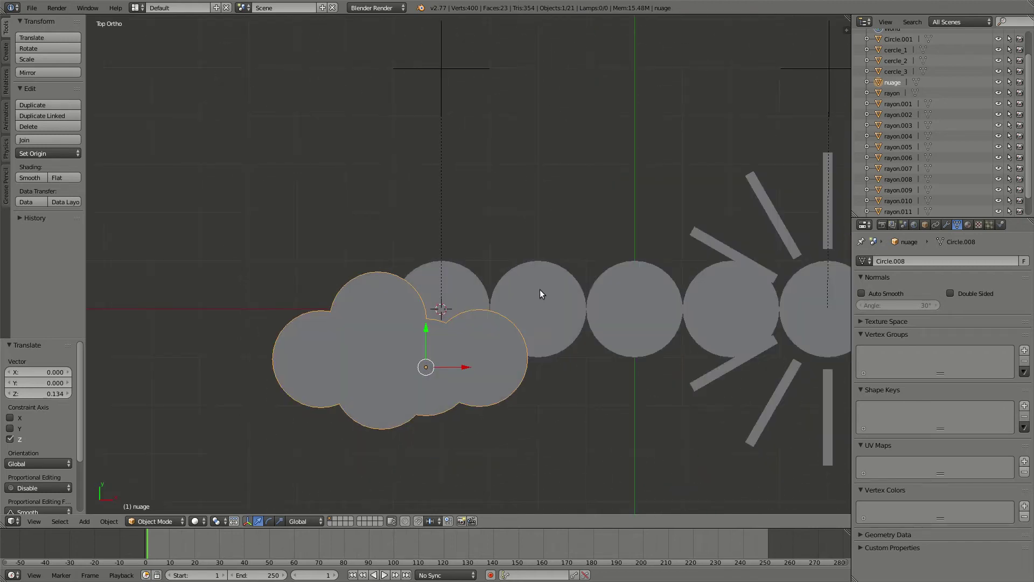
# Add a mesh plane of radius 1.000 at the 3D cursor and rename it pluie.
pyautogui.scroll(-1, 539, 289)
pyautogui.keyDown('shift'); pyautogui.moveTo(590, 287); pyautogui.dragTo(499, 273, button='middle'); pyautogui.keyUp('shift')
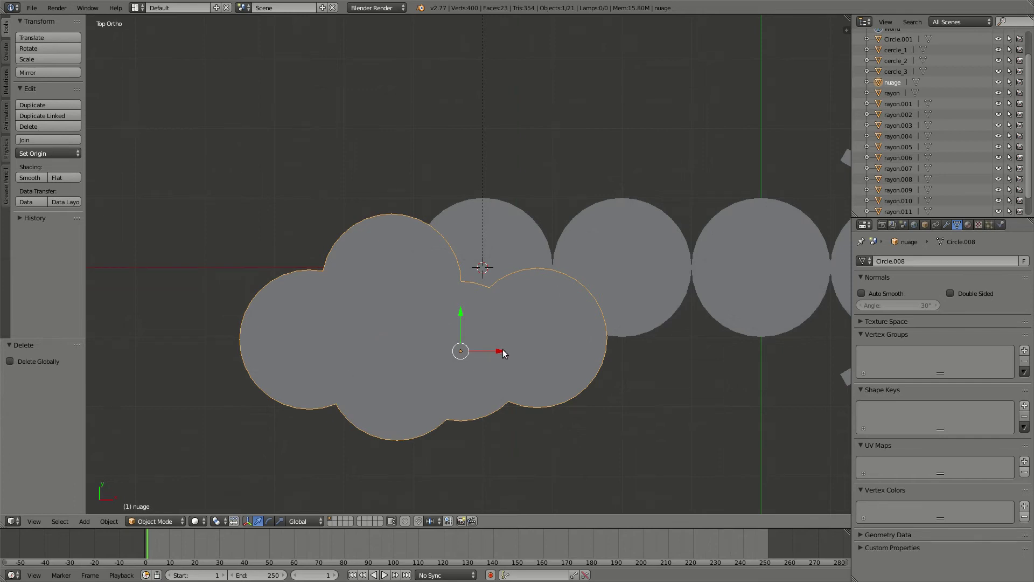
pyautogui.hotkey('shift', 'a')
pyautogui.moveTo(503, 349)
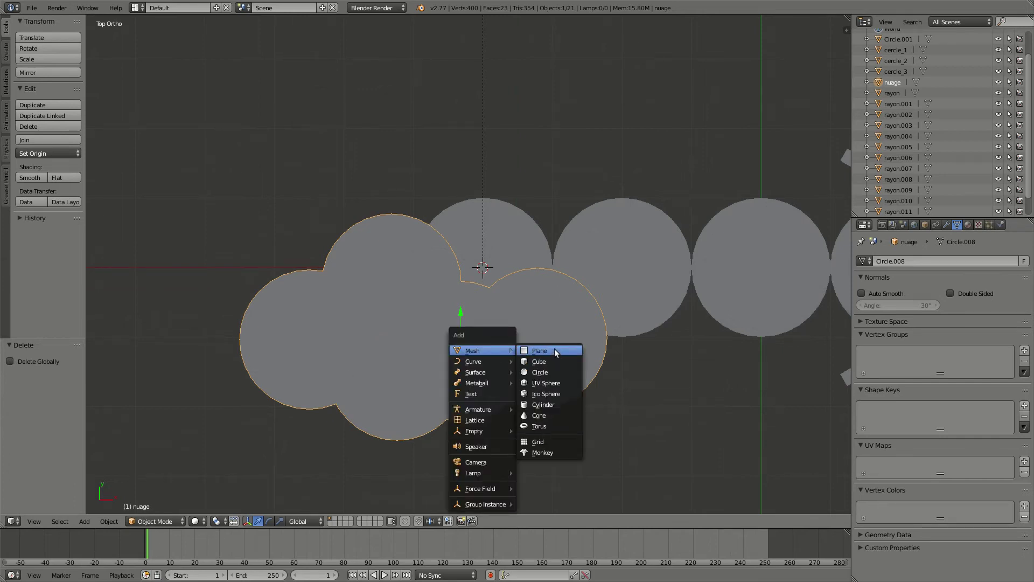
pyautogui.click(554, 349)
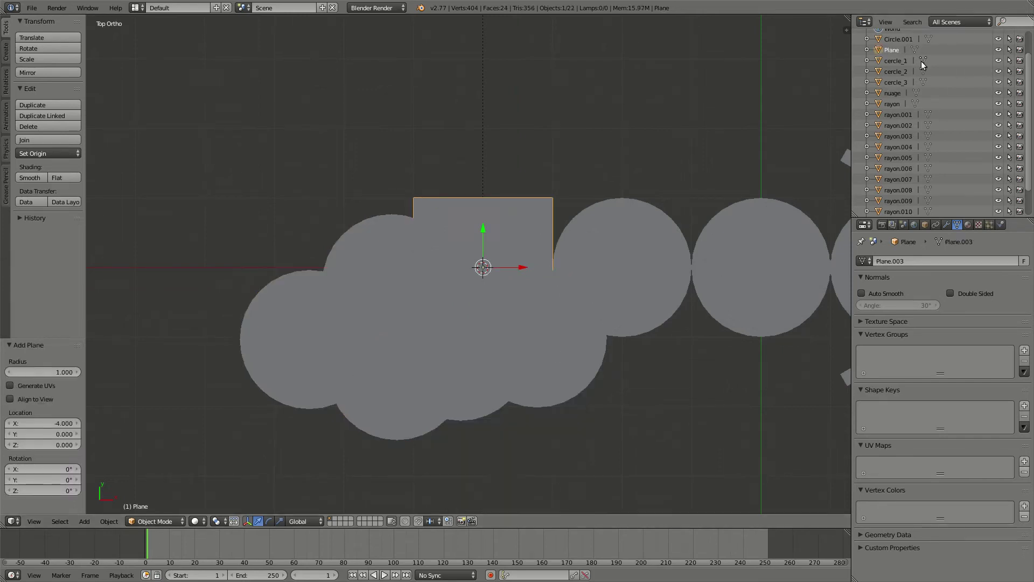
pyautogui.doubleClick(894, 50)
pyautogui.write('plag')
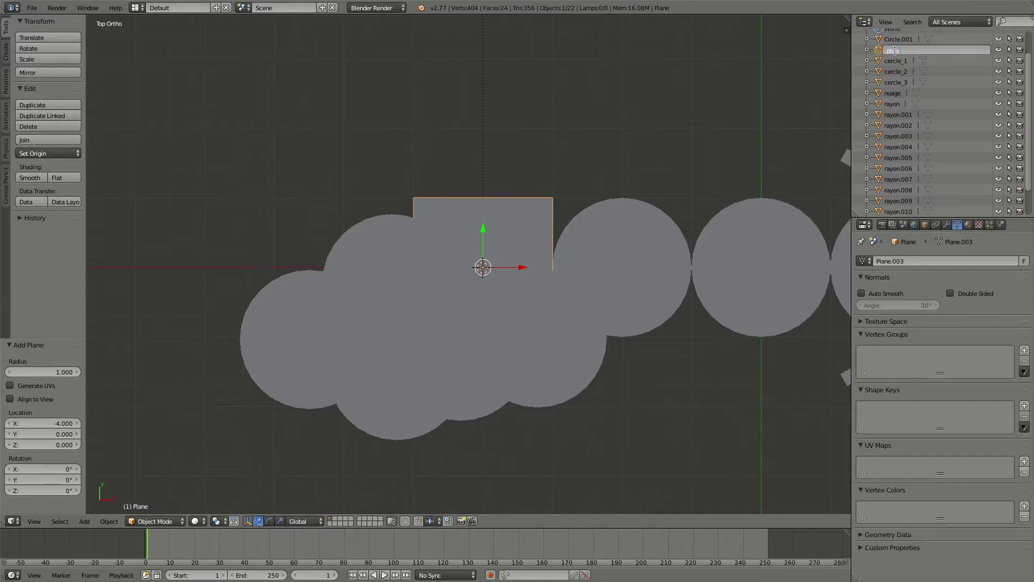
pyautogui.press('Return')
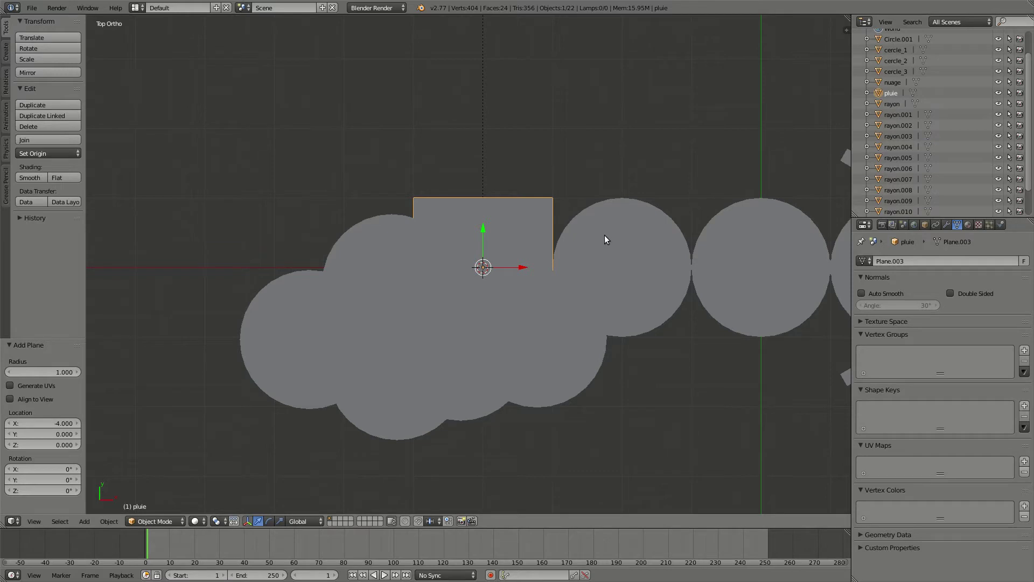
# Isolate pluie in local view and, in Edit Mode, scale its mesh to 0.100 along X and 0.500 along Y.
pyautogui.press('KP_Divide')
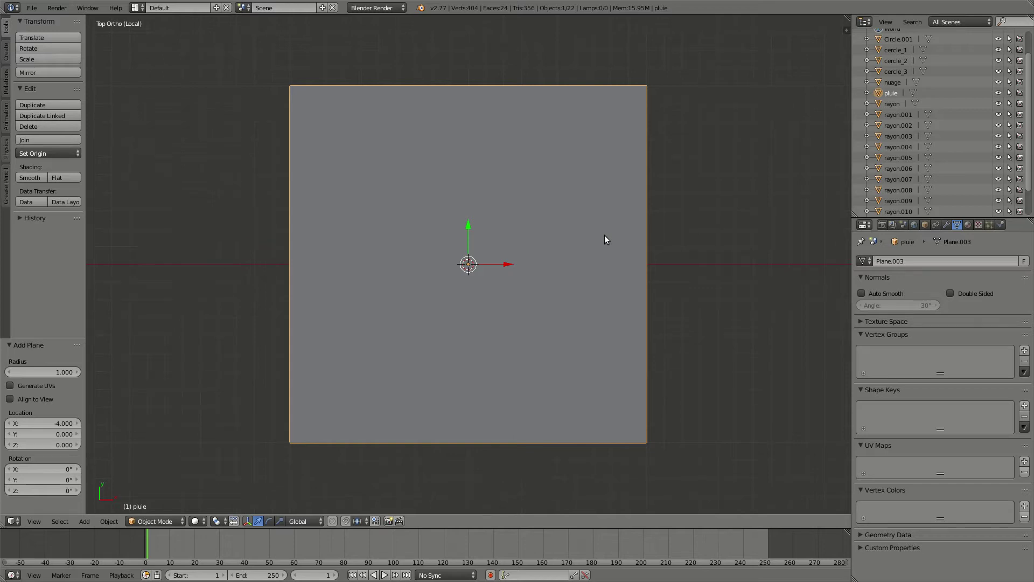
pyautogui.press('Tab')
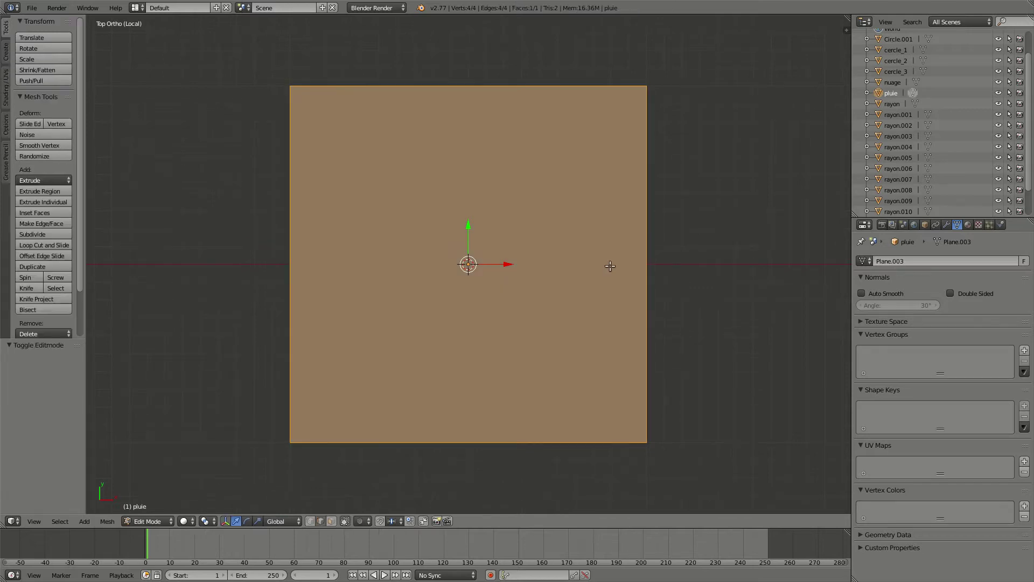
pyautogui.press('s')
pyautogui.press('x')
pyautogui.click(480, 268)
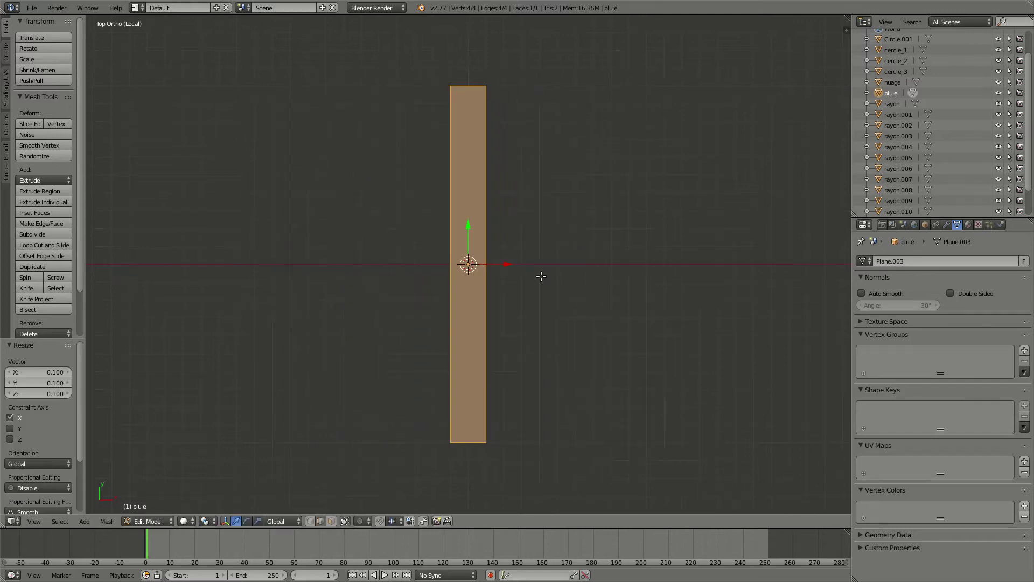
pyautogui.press('s')
pyautogui.press('y')
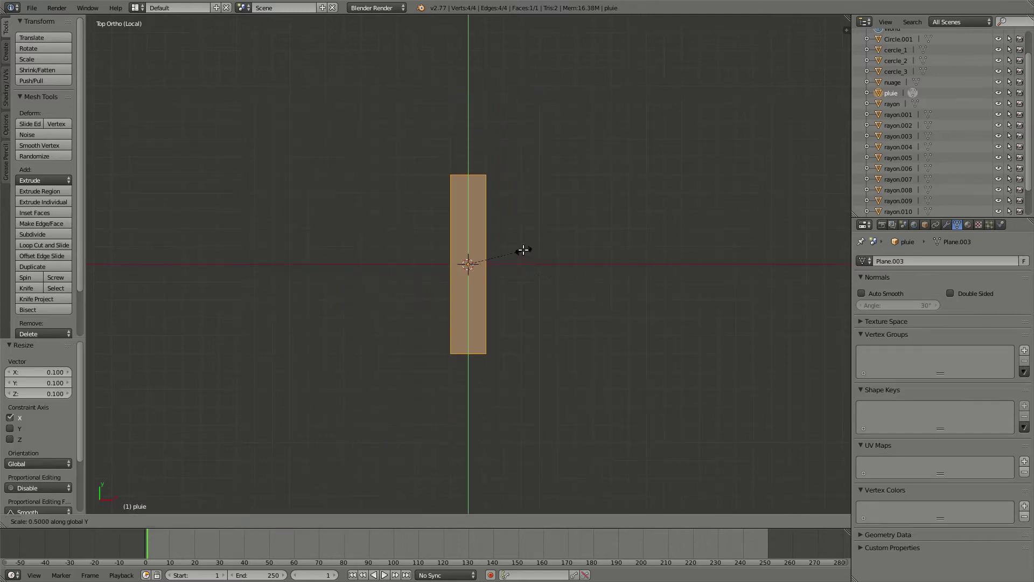
pyautogui.click(524, 250)
# Duplicate the pluie bar within the mesh, offsetting the copy -1.300 along Y.
pyautogui.scroll(-3, 545, 273)
pyautogui.keyDown('shift'); pyautogui.moveTo(535, 288); pyautogui.dragTo(524, 161, button='middle'); pyautogui.keyUp('shift')
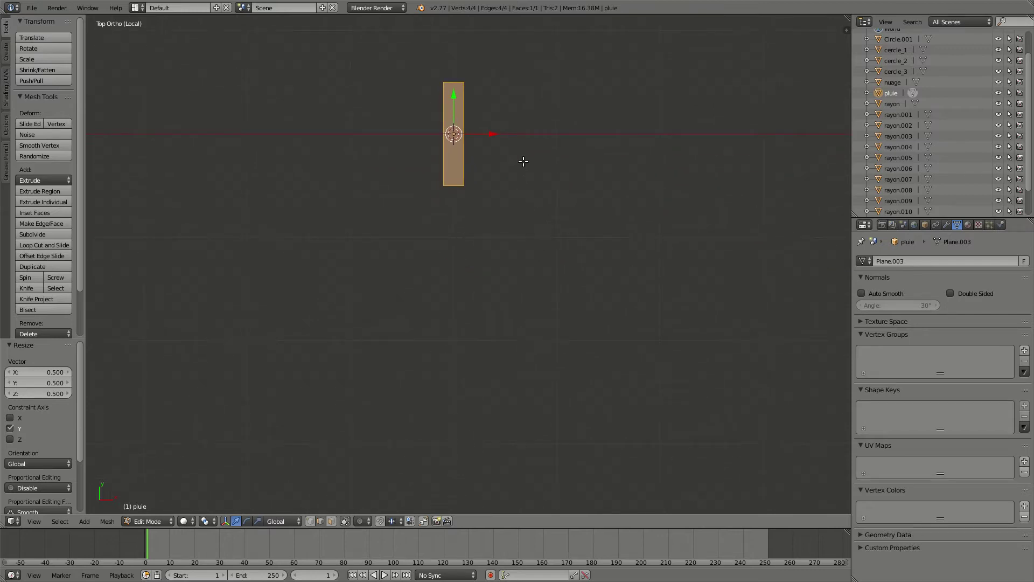
pyautogui.hotkey('shift', 'd')
pyautogui.press('y')
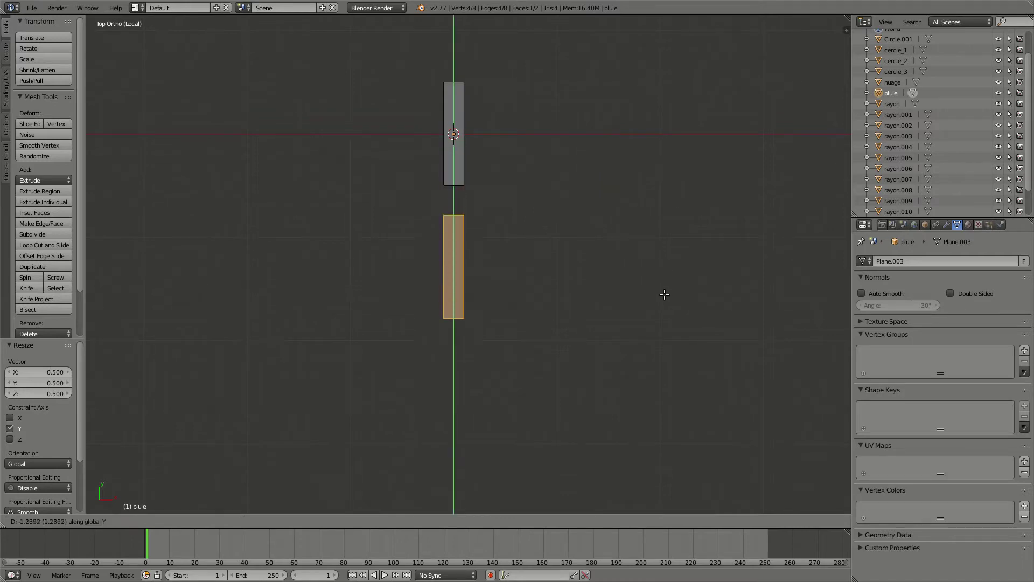
pyautogui.press('ctrl')
pyautogui.click(664, 294)
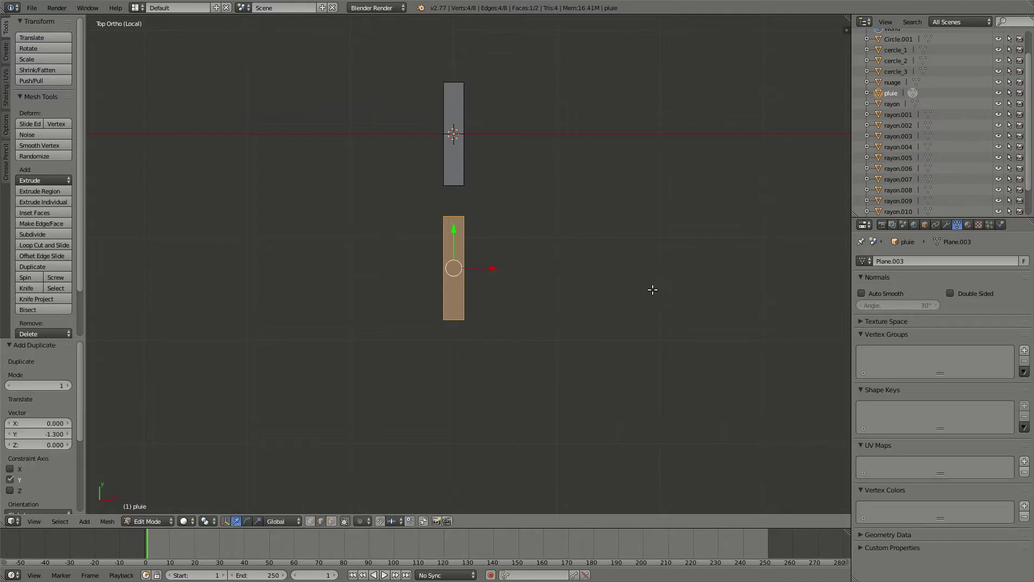
# Repeat the bar duplication four more times to make a column of six bars, and return to Object Mode.
pyautogui.scroll(-2, 650, 289)
pyautogui.hotkey('shift', 'r')
pyautogui.hotkey('shift', 'r')
pyautogui.hotkey('shift', 'r')
pyautogui.scroll(-3, 650, 289)
pyautogui.hotkey('shift', 'r')
pyautogui.scroll(-3, 651, 288)
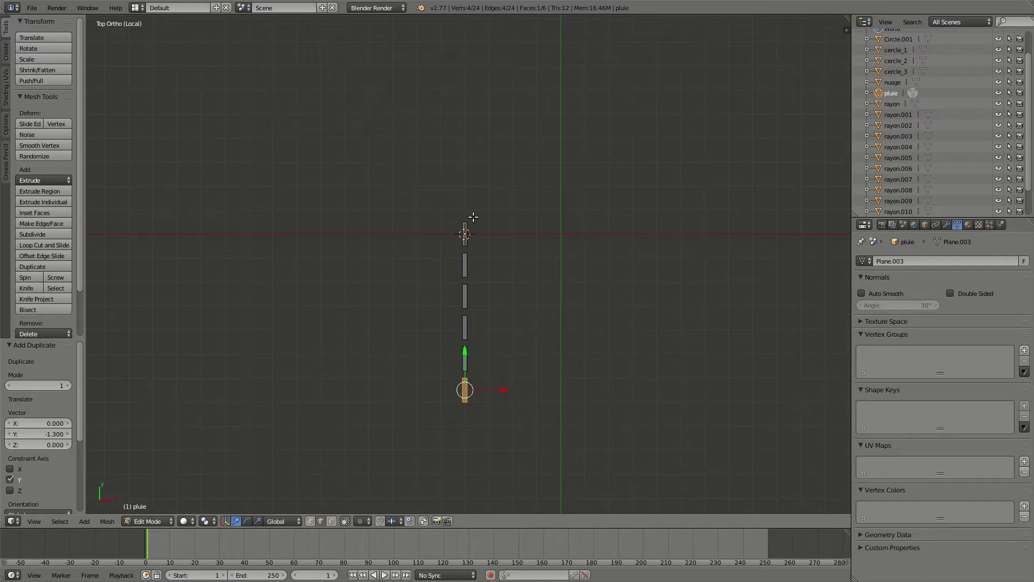
pyautogui.press('Tab')
pyautogui.scroll(2, 541, 311)
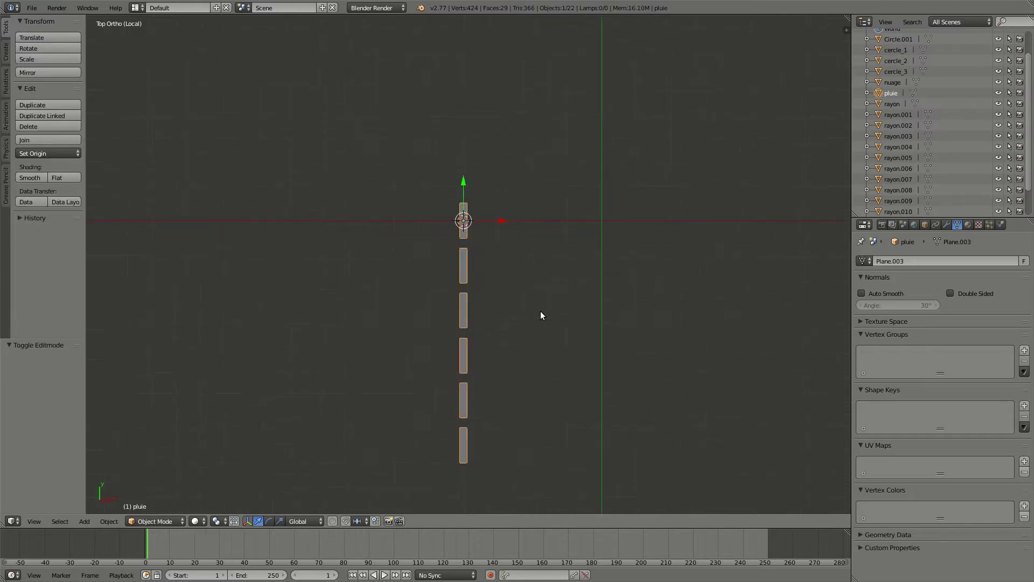
# Rotate the pluie object 13° in the top view.
pyautogui.keyDown('shift'); pyautogui.moveTo(535, 302); pyautogui.dragTo(515, 267, button='middle'); pyautogui.keyUp('shift')
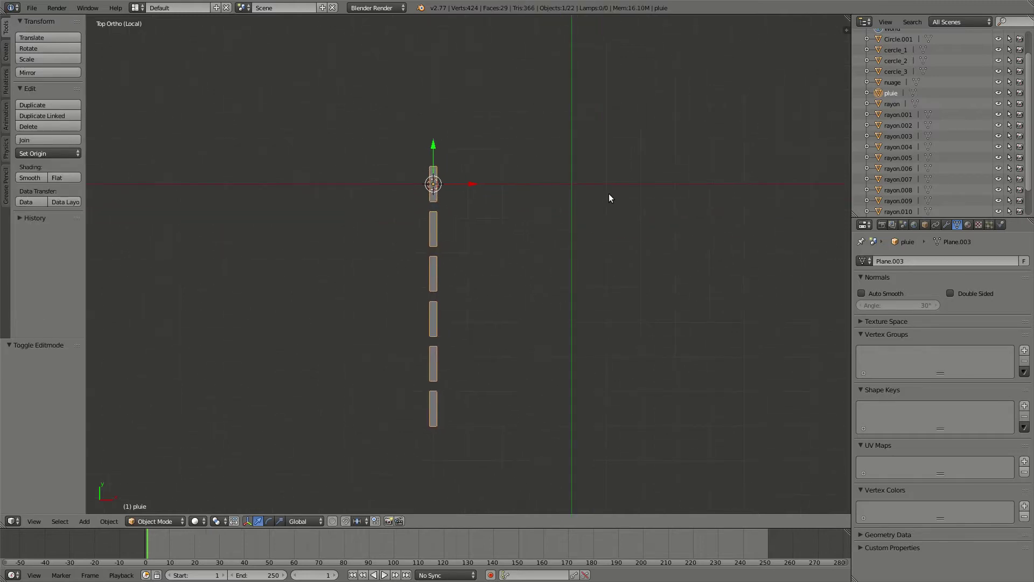
pyautogui.press('r')
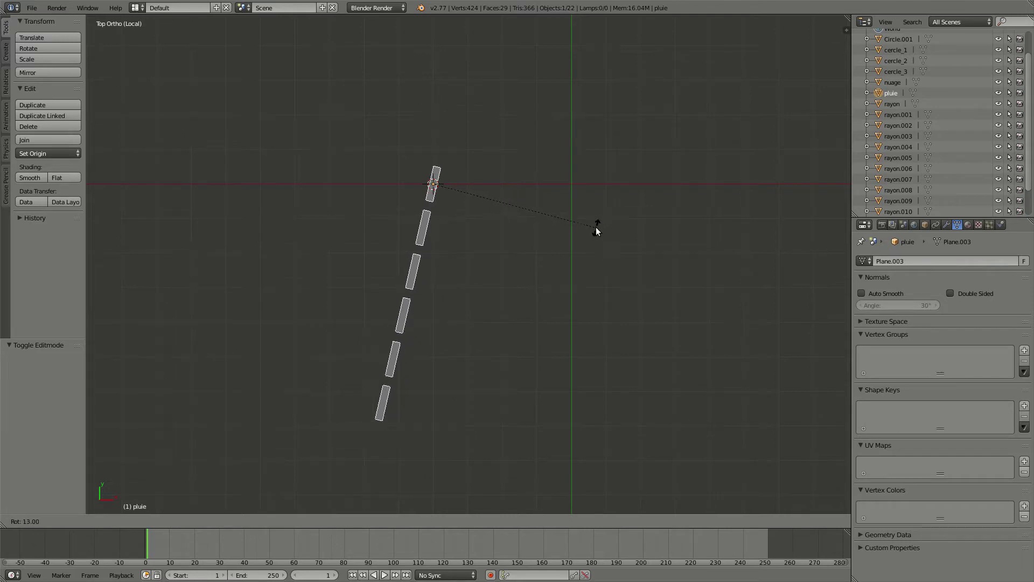
pyautogui.click(597, 234)
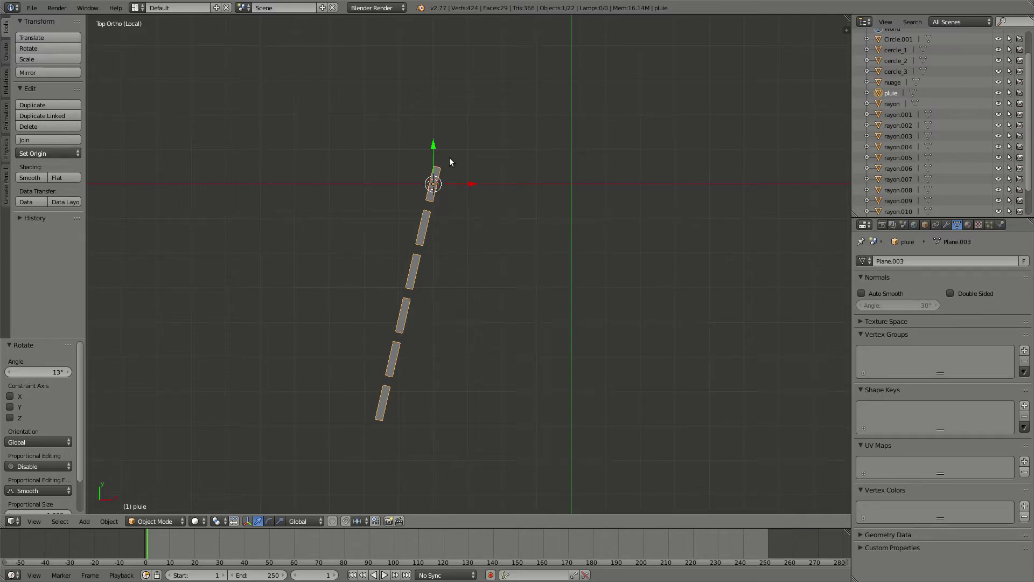
# Try moving pluie along global Y and, in Local transform orientation, along its own Y axis, restoring the Global orientation.
pyautogui.moveTo(432, 145); pyautogui.dragTo(451, 194)
pyautogui.hotkey('ctrl', 'z')
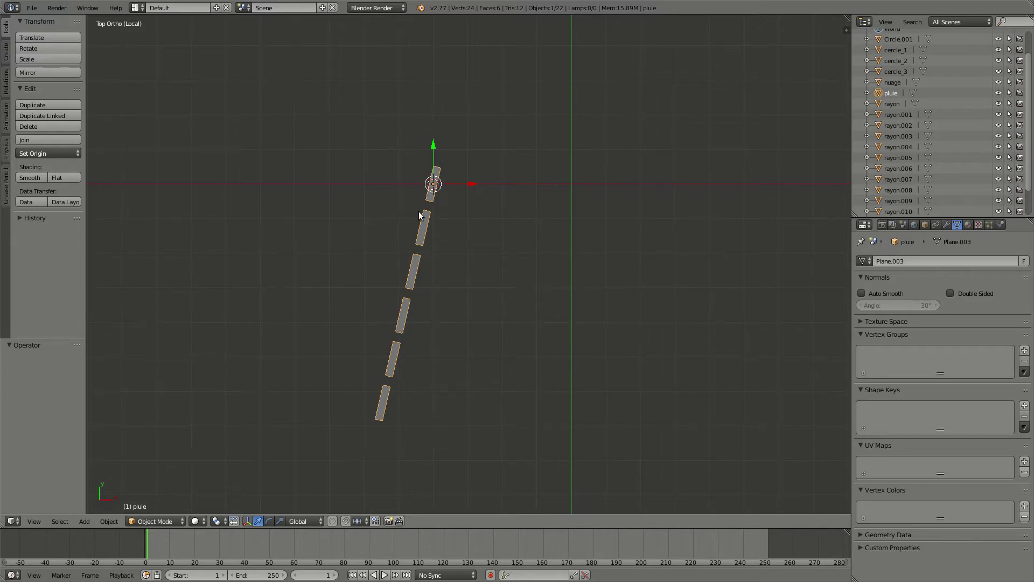
pyautogui.click(316, 520)
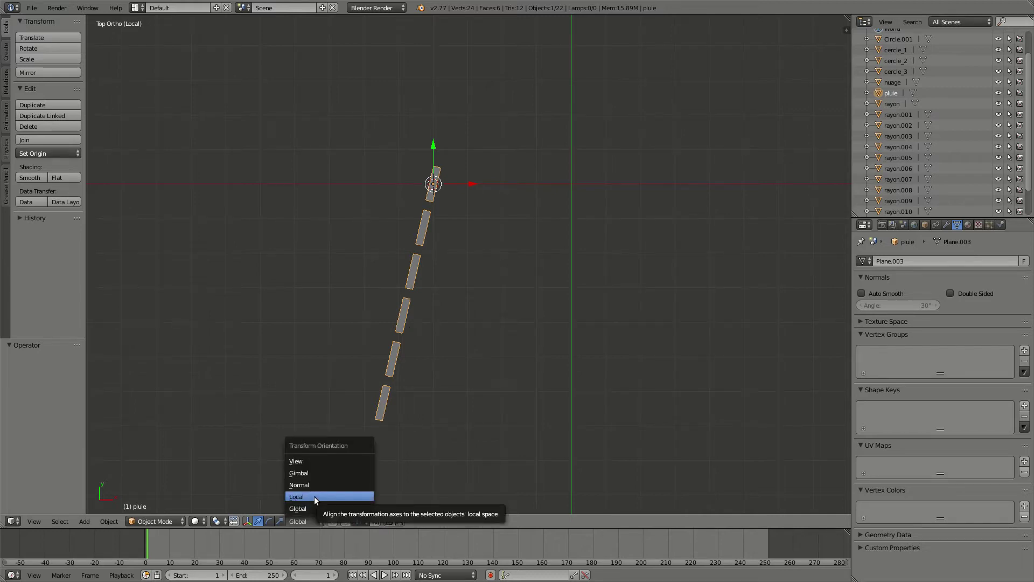
pyautogui.click(315, 497)
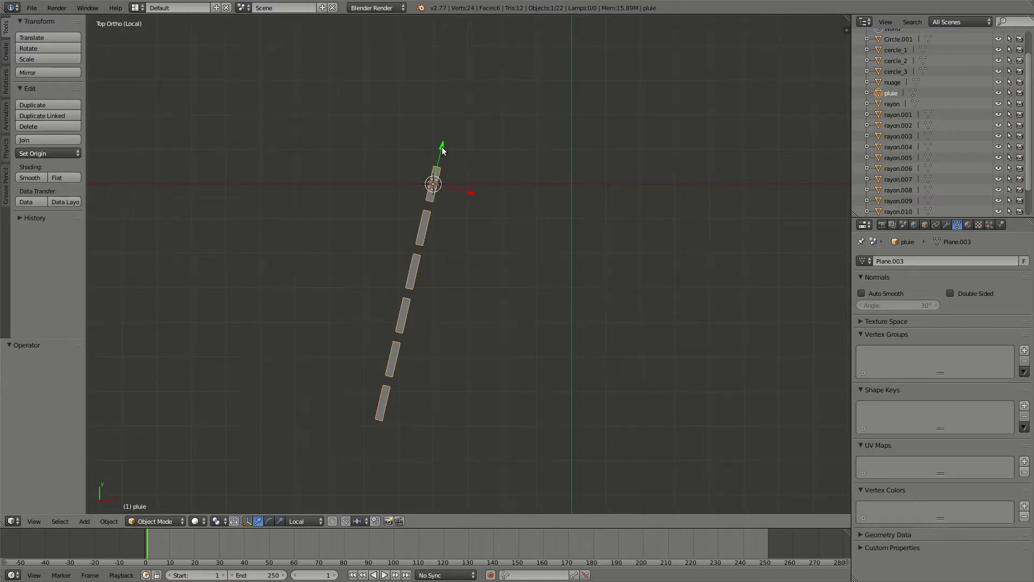
pyautogui.moveTo(441, 150); pyautogui.dragTo(447, 121)
pyautogui.click(322, 521)
pyautogui.click(319, 509)
# Try a constrained move of pluie along global Y and switch it to local Y, then cancel the move.
pyautogui.press('g')
pyautogui.press('y')
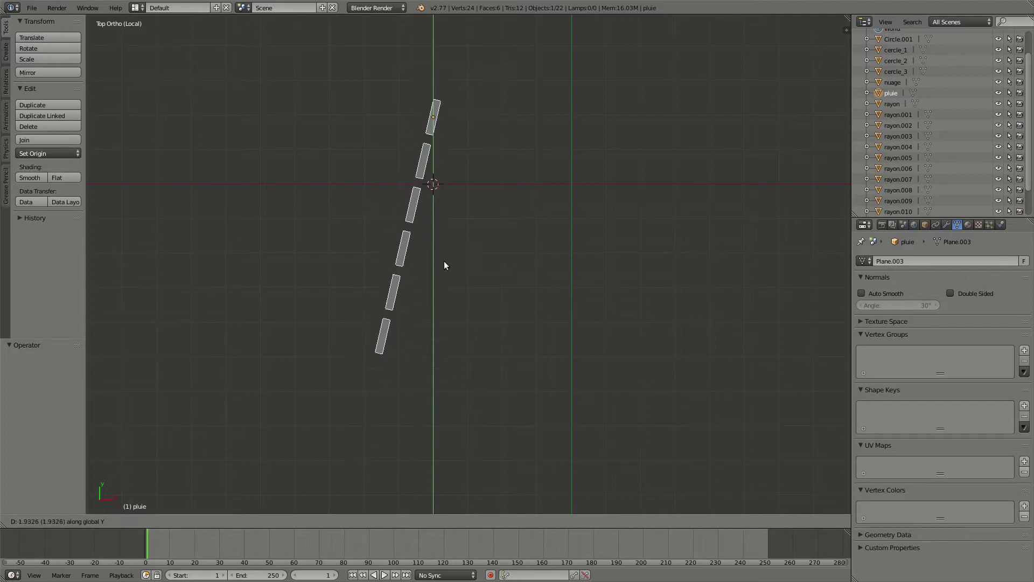
pyautogui.press('y')
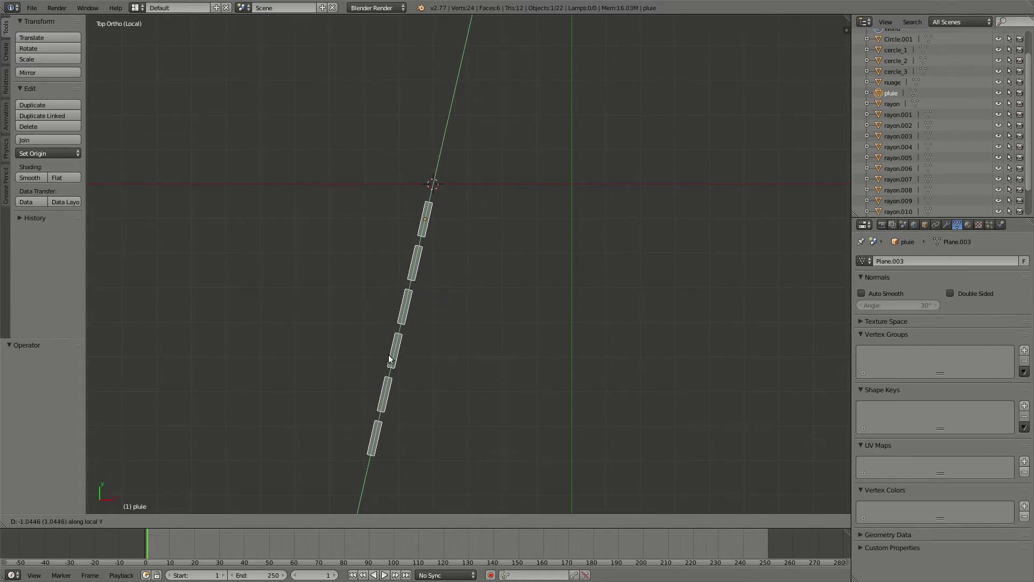
pyautogui.rightClick(389, 360)
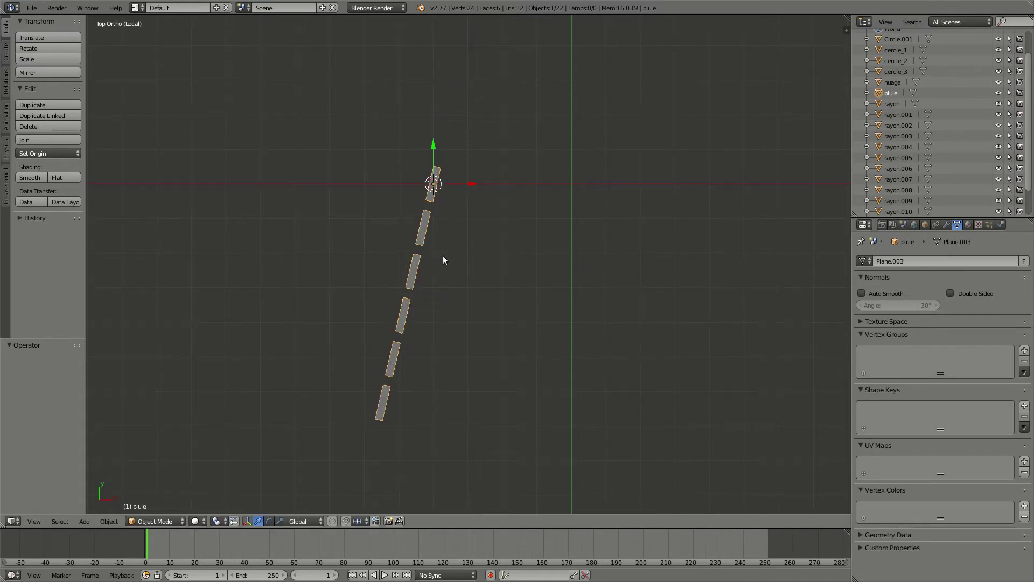
# In Edit Mode of pluie, clear the selection and select the two upper vertices of the topmost bar in vertex select mode.
pyautogui.press('Tab')
pyautogui.press('a')
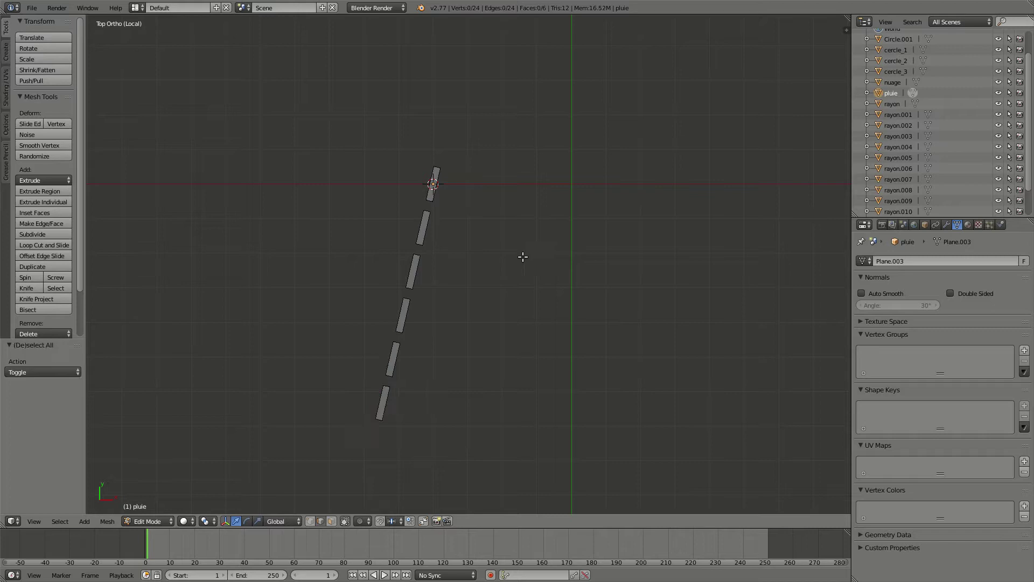
pyautogui.scroll(2, 520, 255)
pyautogui.keyDown('shift'); pyautogui.moveTo(463, 261); pyautogui.dragTo(473, 248, button='middle'); pyautogui.keyUp('shift')
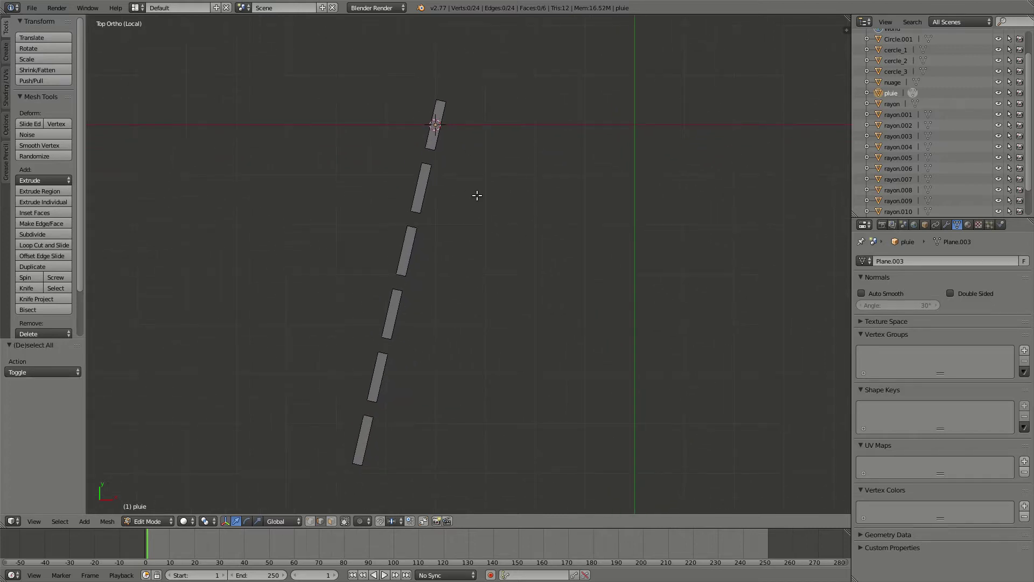
pyautogui.scroll(3, 463, 165)
pyautogui.keyDown('shift'); pyautogui.moveTo(465, 114); pyautogui.dragTo(489, 321, button='middle'); pyautogui.keyUp('shift')
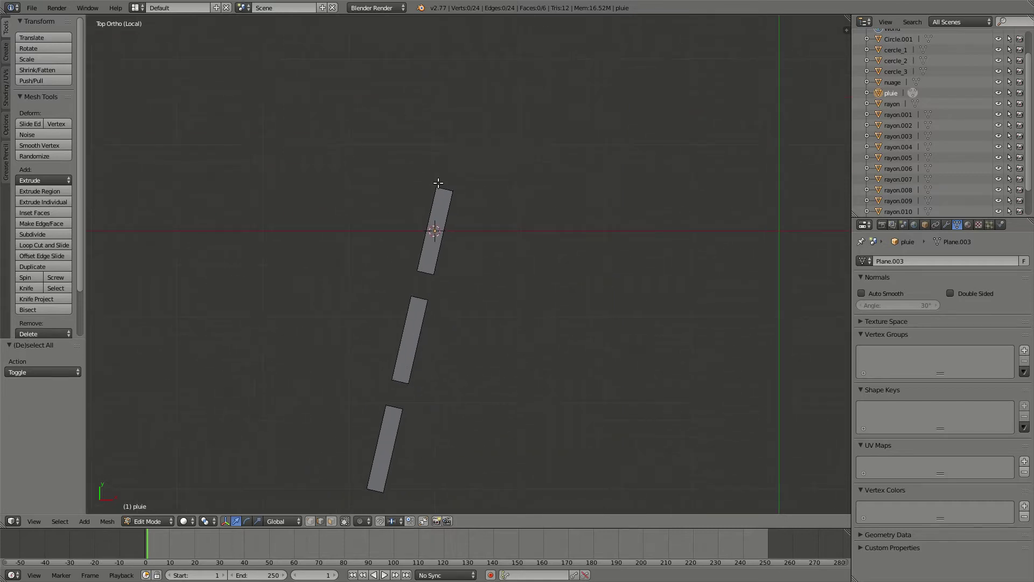
pyautogui.scroll(2, 451, 189)
pyautogui.hotkey('ctrl', 'Tab')
pyautogui.click(439, 174)
pyautogui.rightClick(422, 155)
pyautogui.keyDown('shift'); pyautogui.rightClick(446, 158); pyautogui.keyUp('shift')
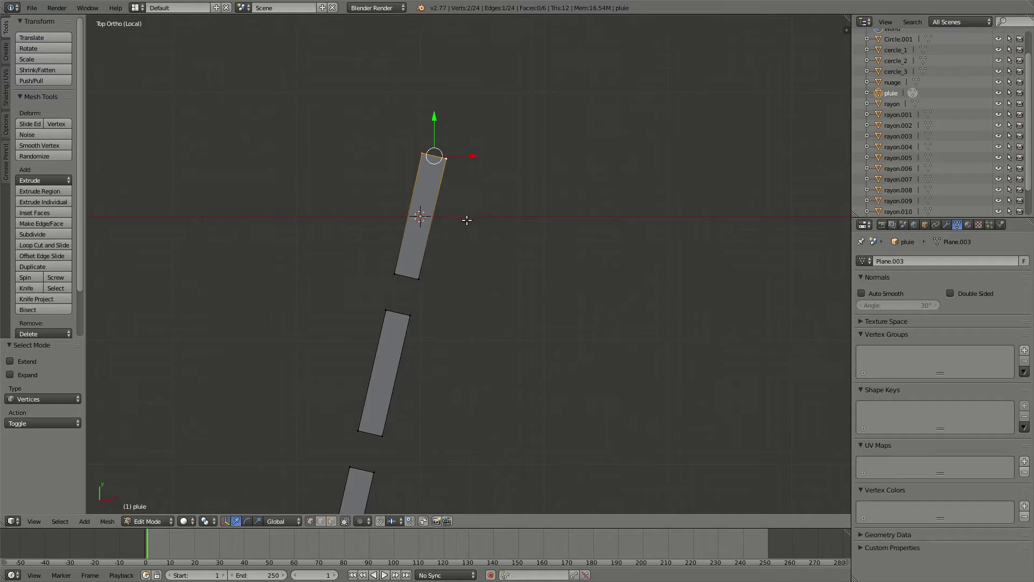
# Switch to edge selection and use Select Similar by Direction to select the short end edges of all six bars.
pyautogui.scroll(-2, 468, 218)
pyautogui.hotkey('ctrl', 'Tab')
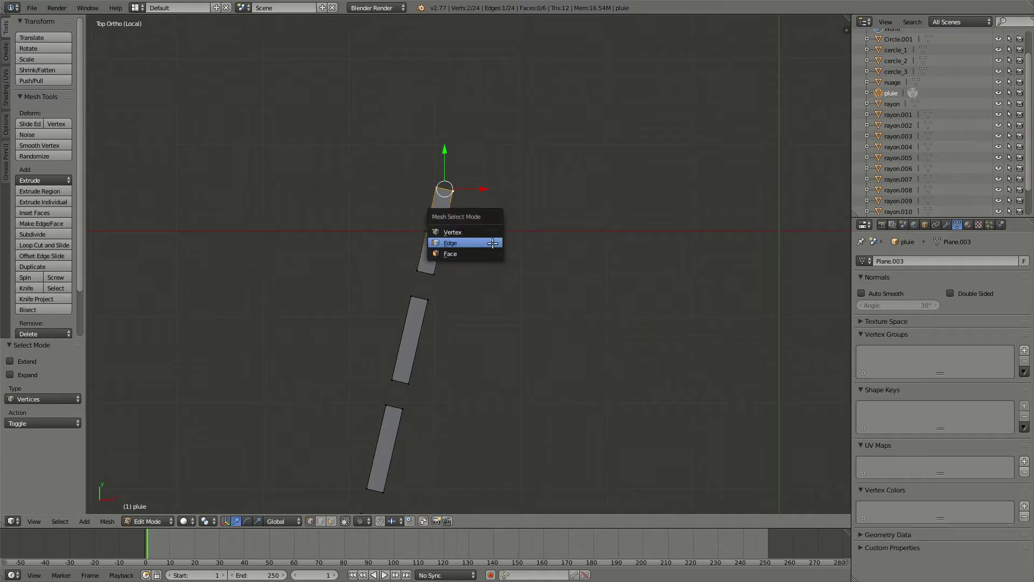
pyautogui.click(493, 243)
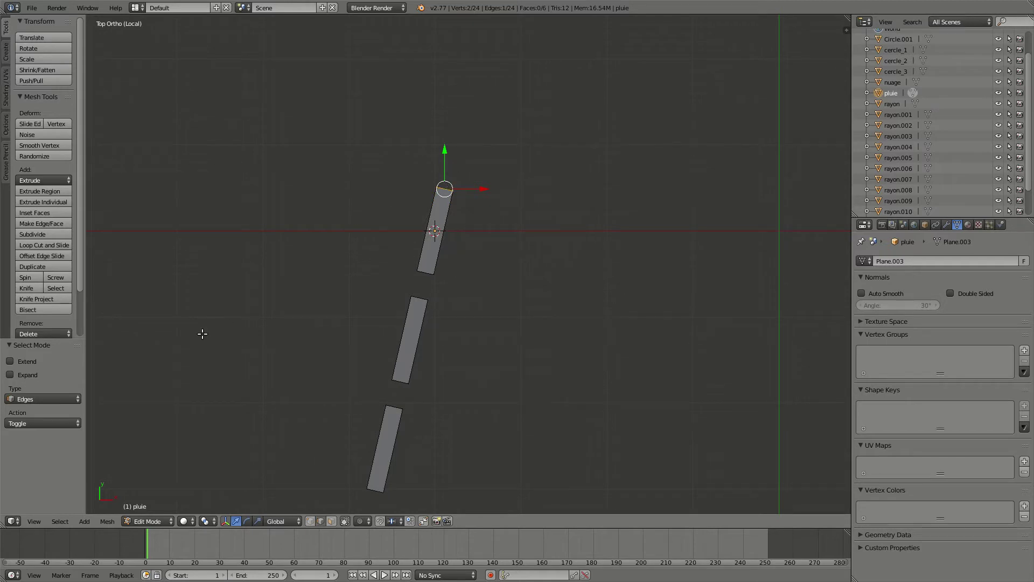
pyautogui.scroll(-3, 418, 351)
pyautogui.keyDown('shift'); pyautogui.moveTo(444, 354); pyautogui.dragTo(481, 235, button='middle'); pyautogui.keyUp('shift')
pyautogui.click(59, 521)
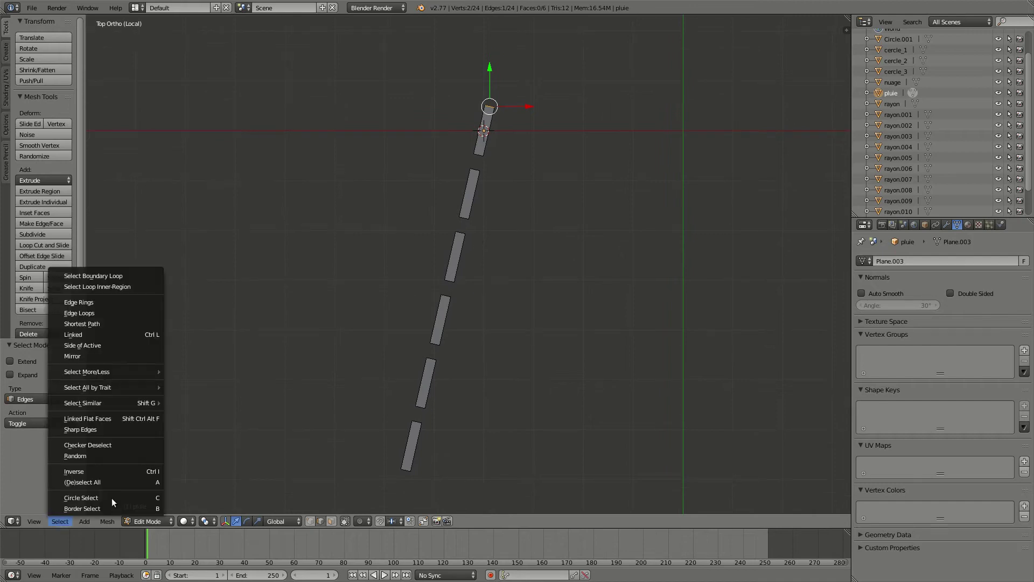
pyautogui.moveTo(147, 404)
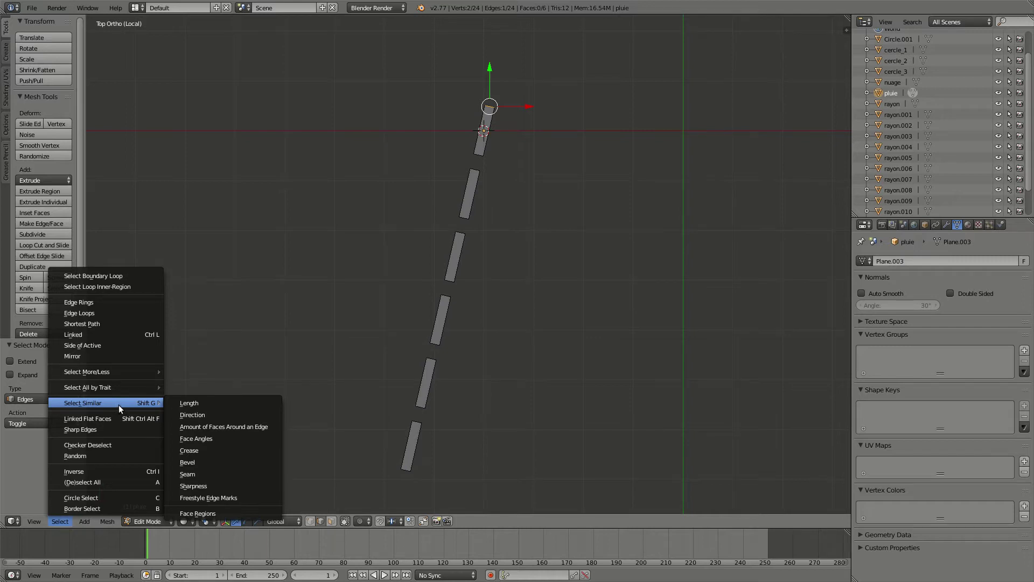
pyautogui.click(211, 414)
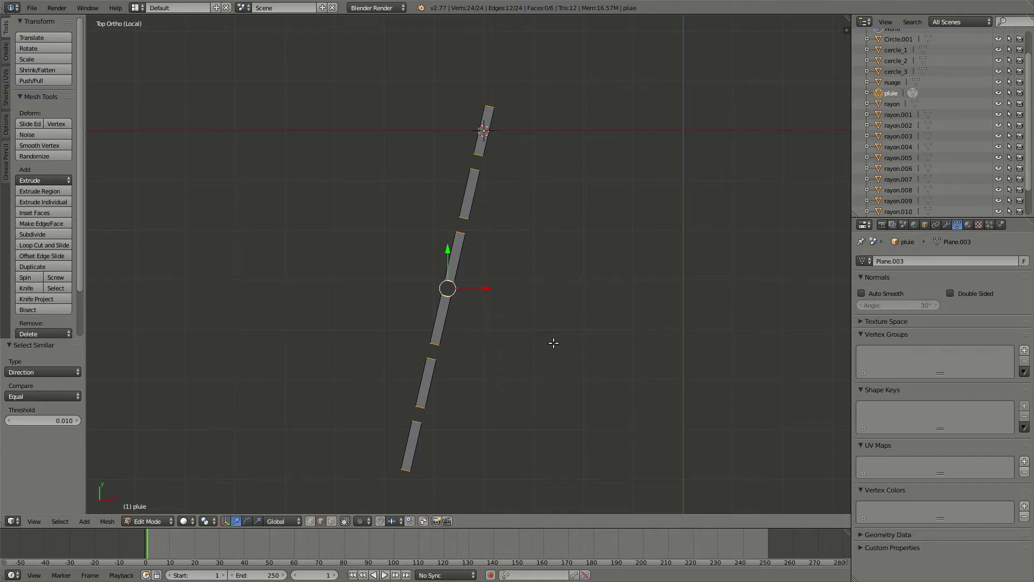
pyautogui.press('s')
pyautogui.press('y')
pyautogui.press('0')
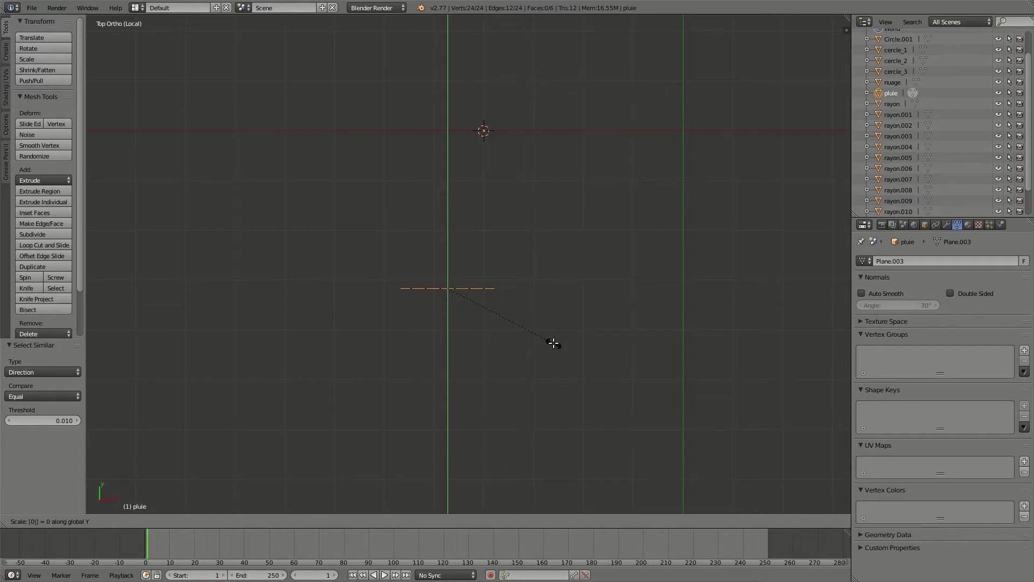
pyautogui.press('Escape')
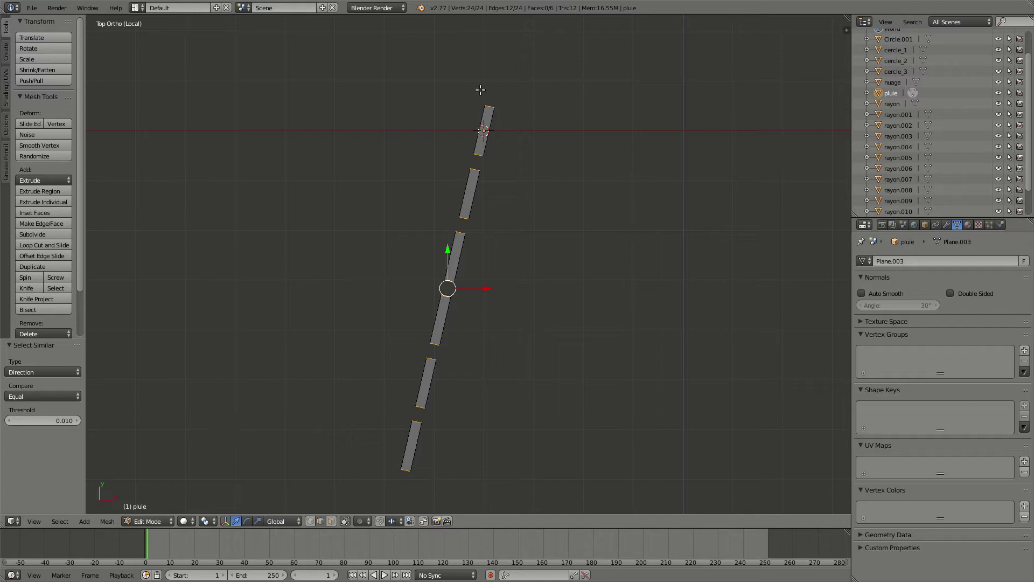
# Flatten the selected edges by scaling them to 0 along Y around Individual Origins, restore the Median Point pivot and return to Object Mode.
pyautogui.click(212, 522)
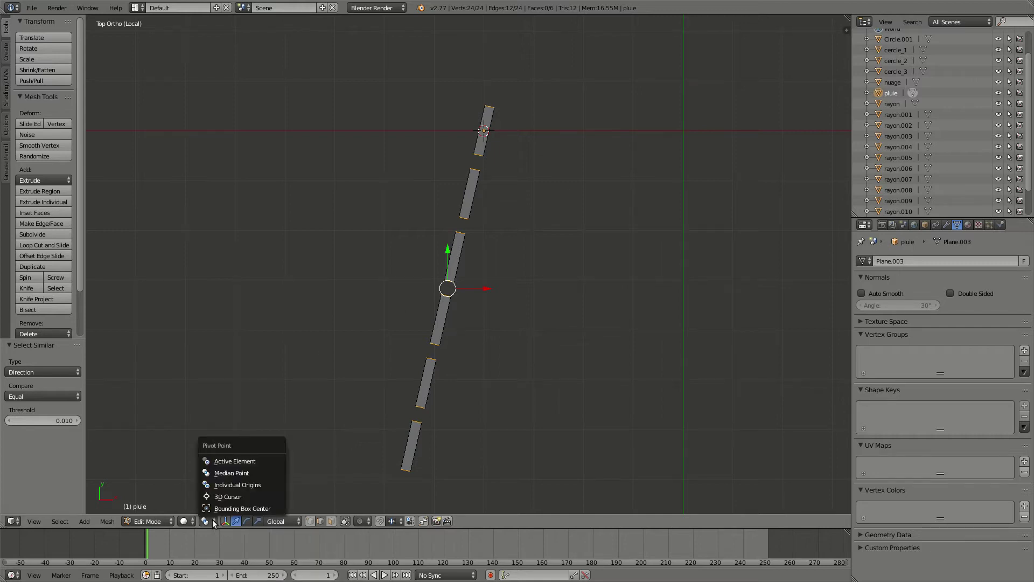
pyautogui.click(267, 485)
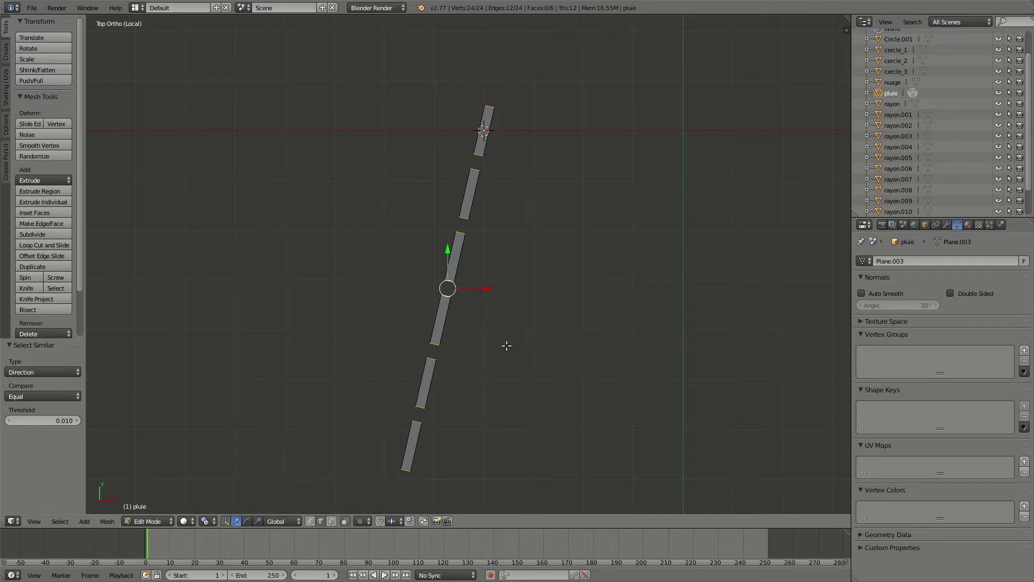
pyautogui.write('sy')
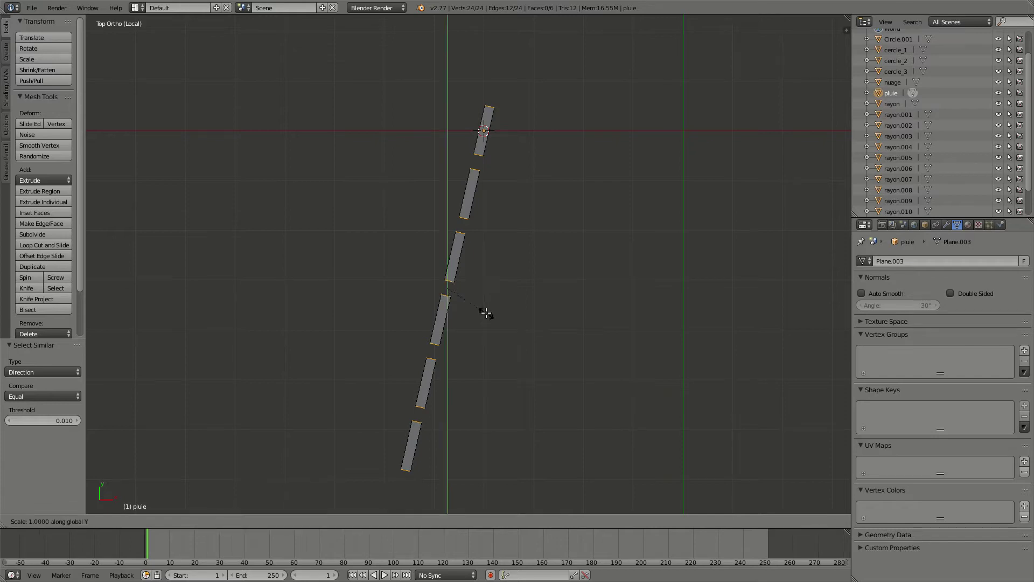
pyautogui.write('0')
pyautogui.press('Return')
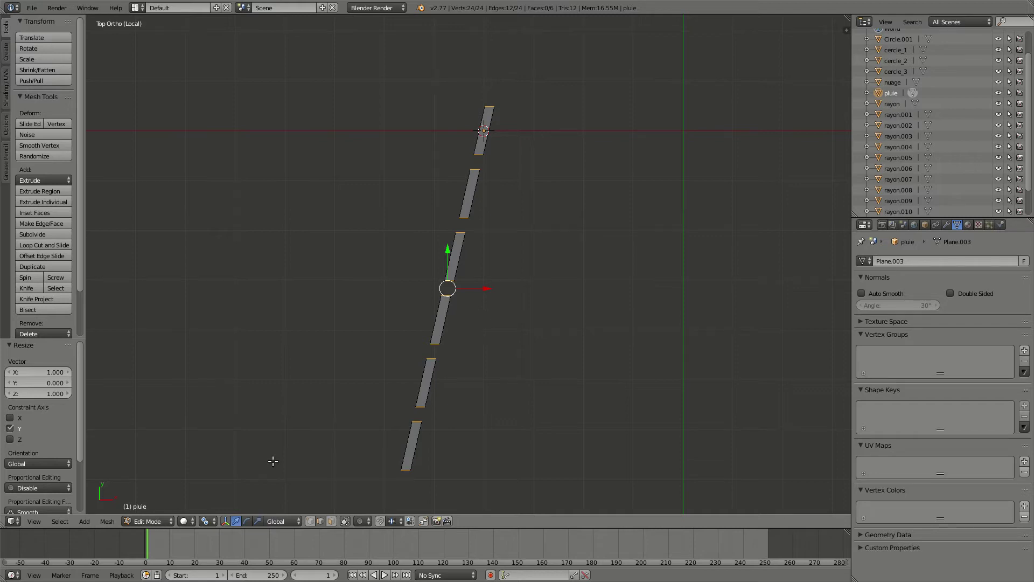
pyautogui.click(206, 521)
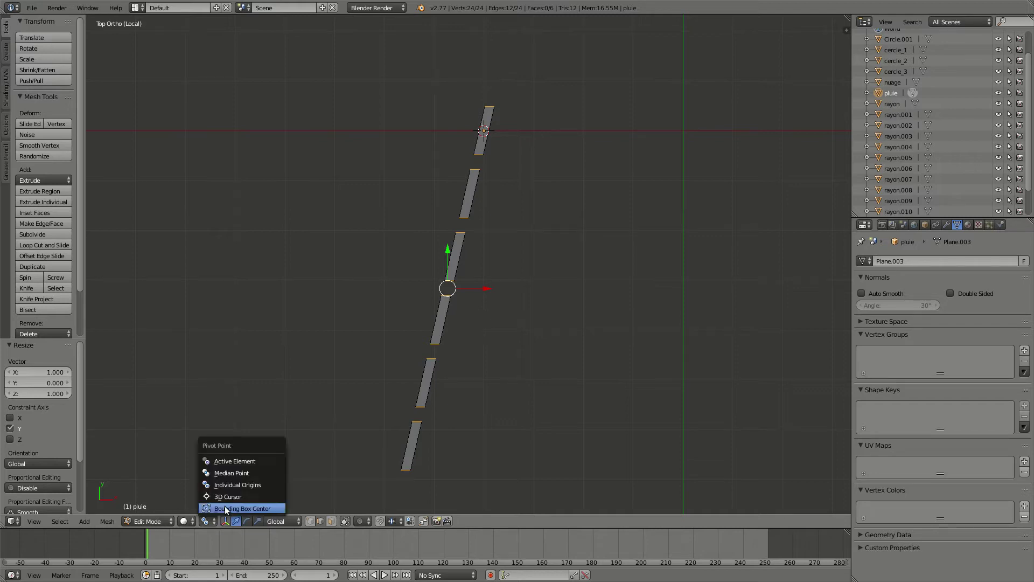
pyautogui.click(232, 473)
pyautogui.press('Tab')
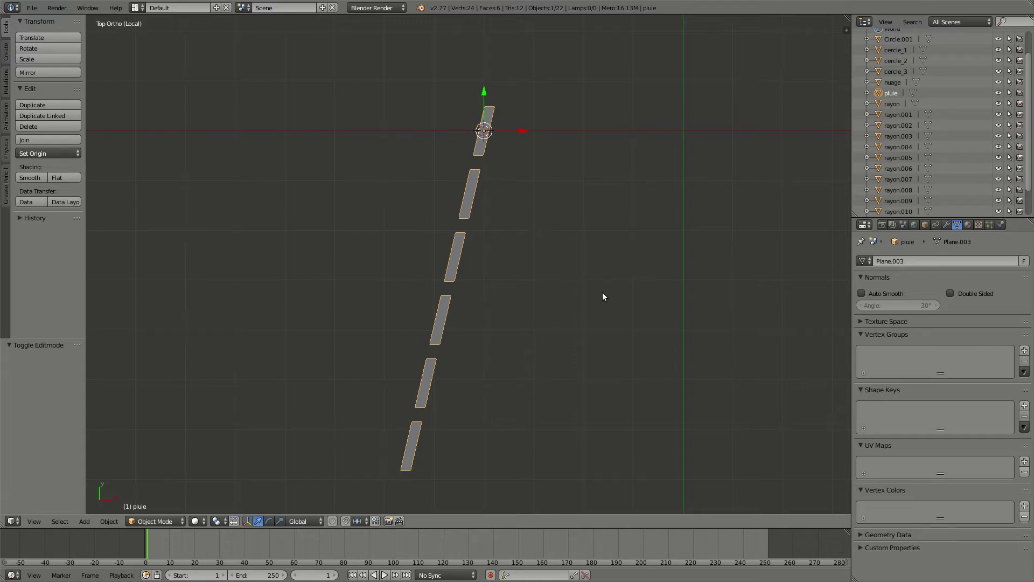
# Duplicate the pluie column about -0.768 along X and repeat the duplication four more times to make six columns.
pyautogui.hotkey('shift', 'd')
pyautogui.press('x')
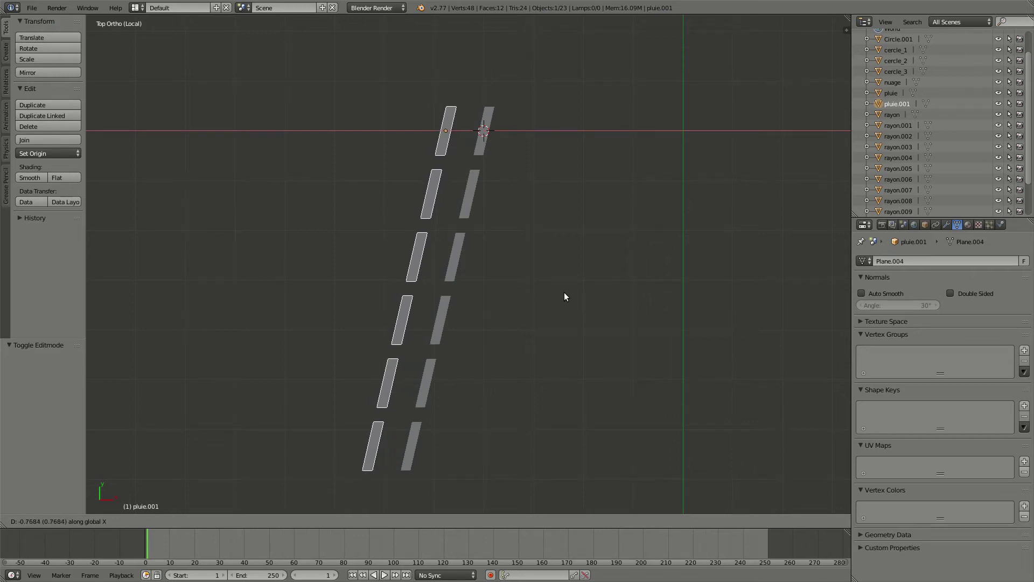
pyautogui.click(564, 292)
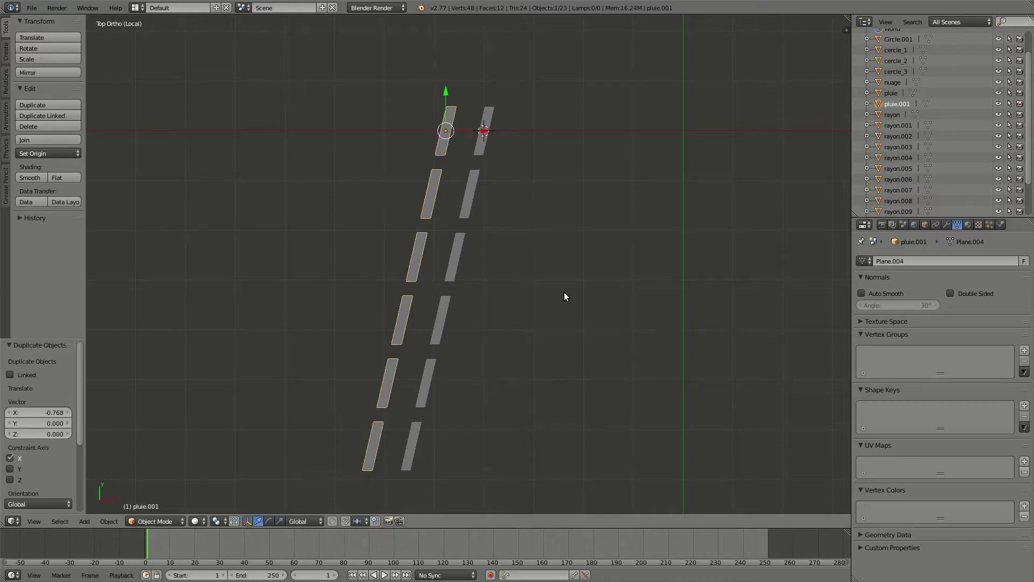
pyautogui.hotkey('shift', 'r')
pyautogui.hotkey('shift', 'r')
pyautogui.hotkey('shift', 'r')
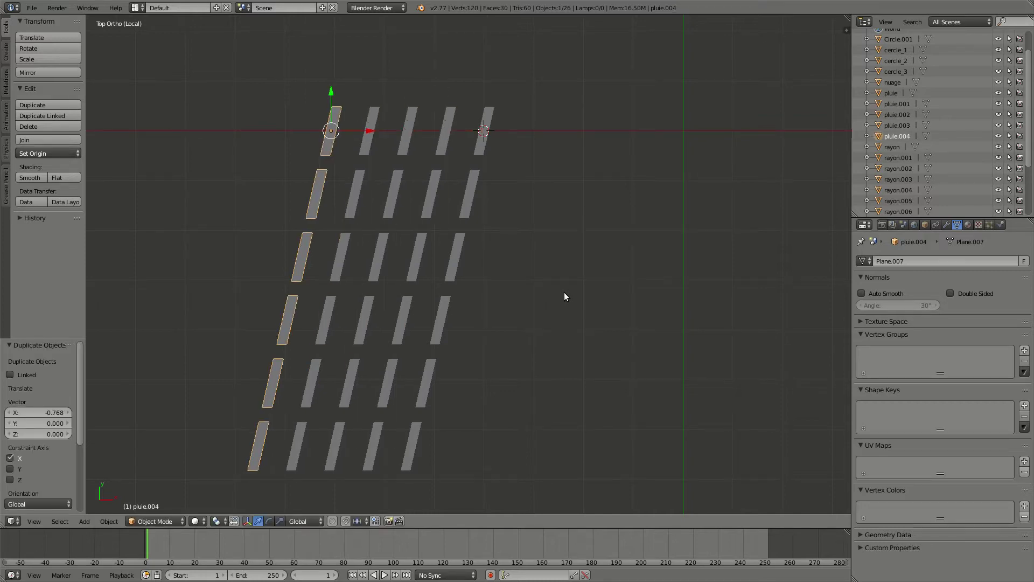
pyautogui.hotkey('shift', 'r')
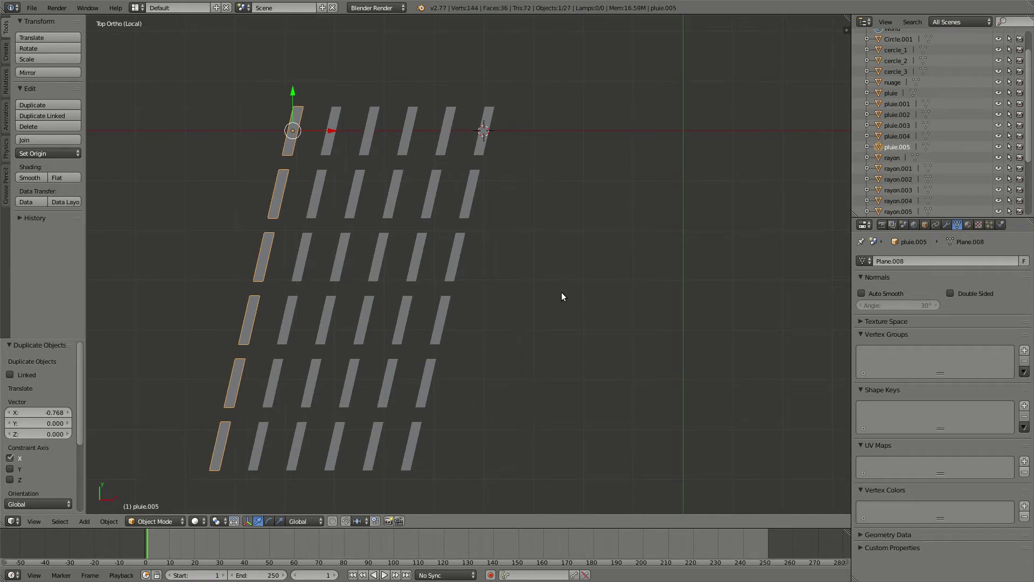
# Select all six rain columns with the original pluie as the active object and join them into it.
pyautogui.scroll(-2, 563, 292)
pyautogui.keyDown('shift'); pyautogui.moveTo(544, 292); pyautogui.dragTo(623, 273, button='middle'); pyautogui.keyUp('shift')
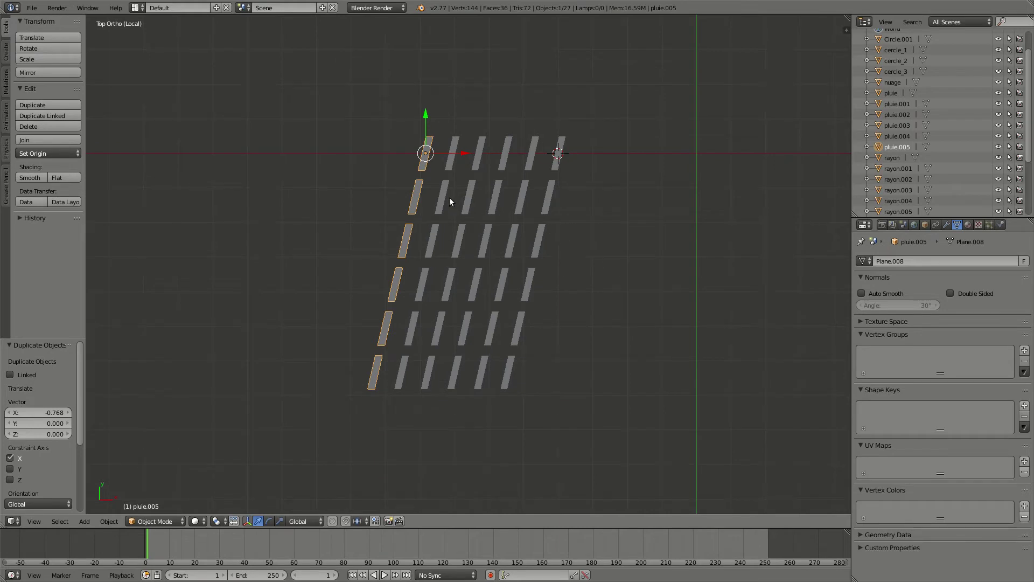
pyautogui.keyDown('shift'); pyautogui.rightClick(448, 167); pyautogui.keyUp('shift')
pyautogui.keyDown('shift'); pyautogui.rightClick(475, 167); pyautogui.keyUp('shift')
pyautogui.keyDown('shift'); pyautogui.rightClick(501, 166); pyautogui.keyUp('shift')
pyautogui.keyDown('shift'); pyautogui.rightClick(530, 163); pyautogui.keyUp('shift')
pyautogui.keyDown('shift'); pyautogui.rightClick(553, 171); pyautogui.keyUp('shift')
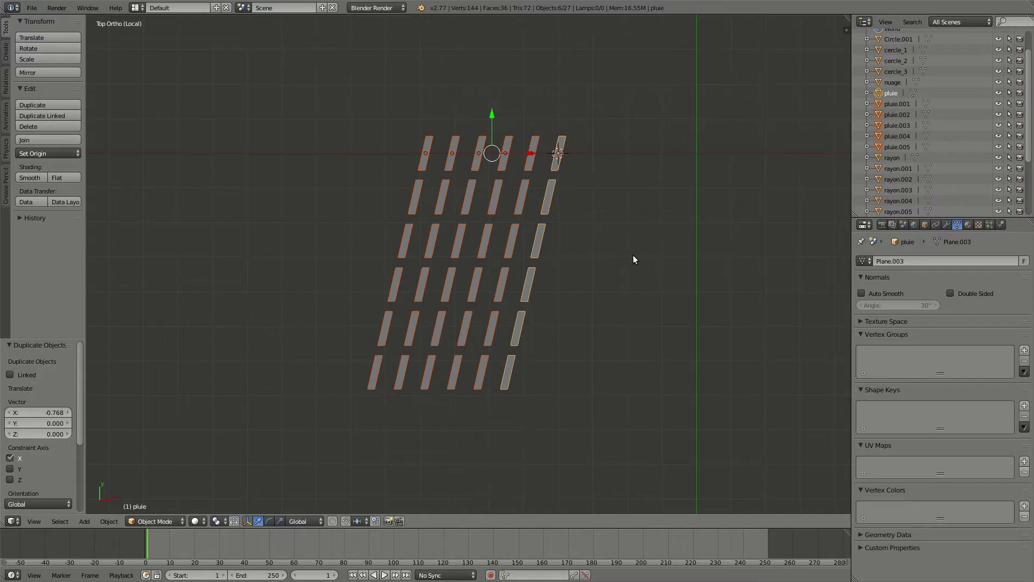
pyautogui.hotkey('ctrl', 'j')
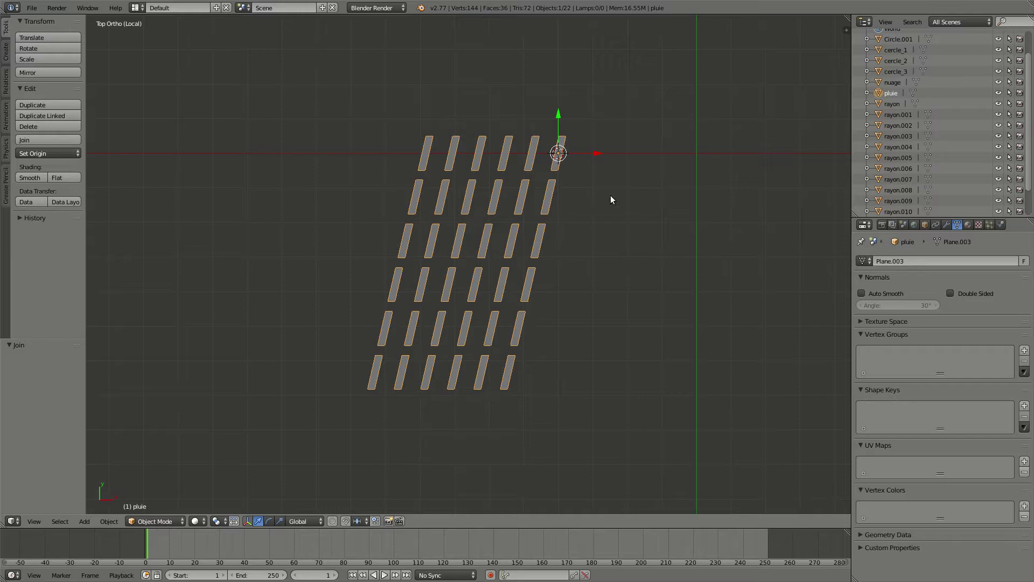
pyautogui.press('g')
pyautogui.press('y')
pyautogui.press('y')
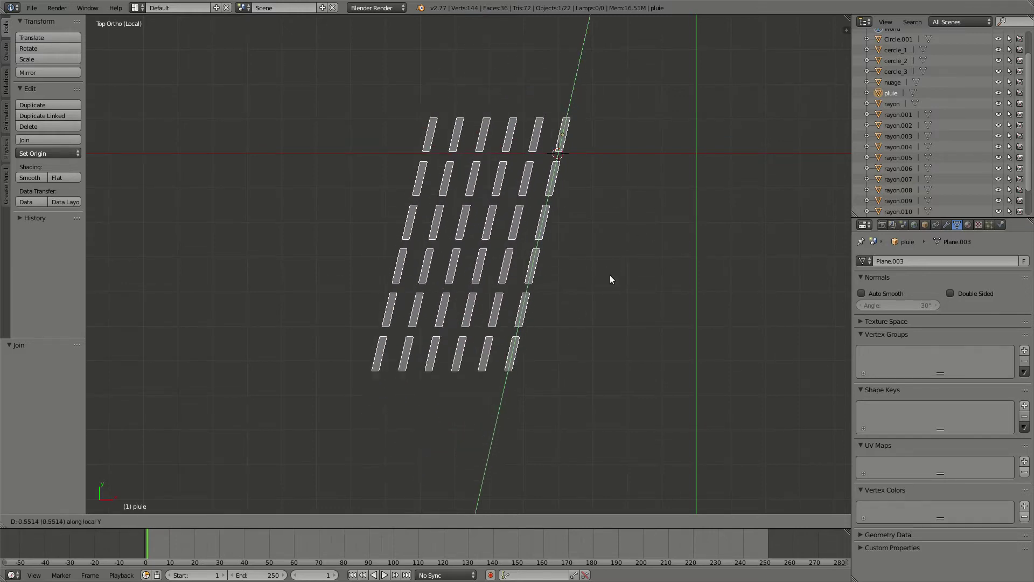
pyautogui.click(634, 303)
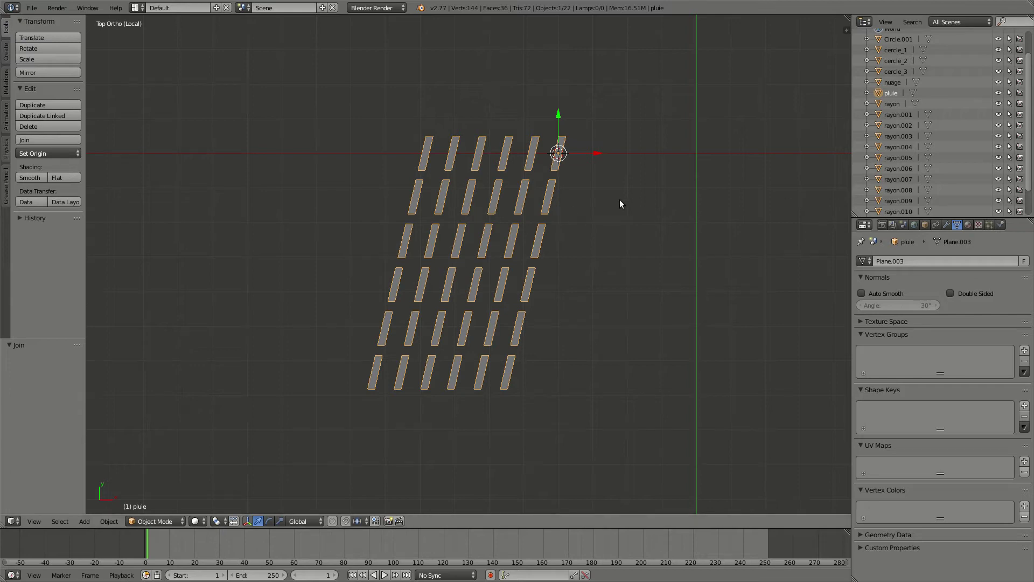
# Leave local view to show the whole scene and raise the pluie object about 0.062 along Z.
pyautogui.press('KP_Divide')
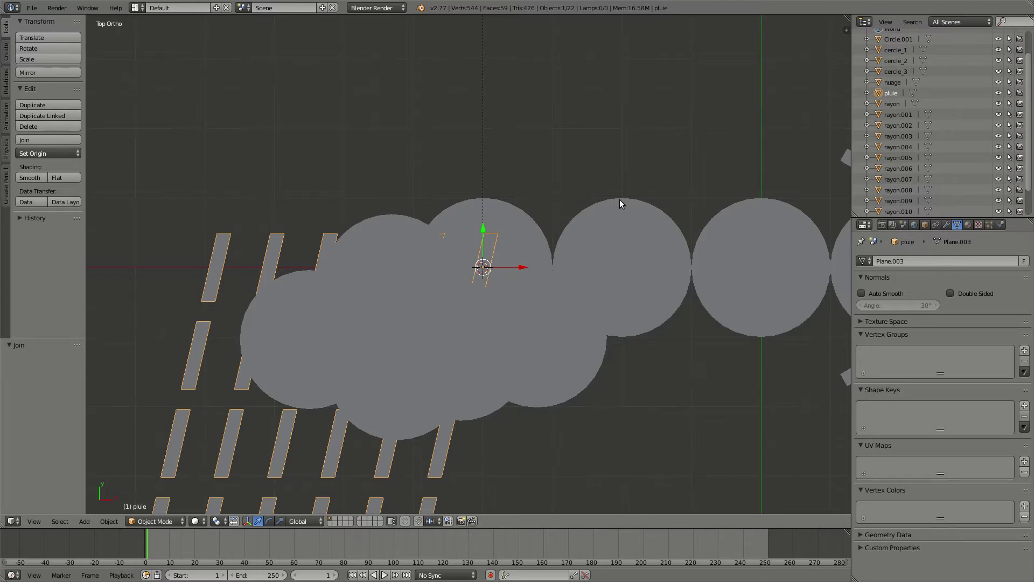
pyautogui.scroll(-4, 550, 303)
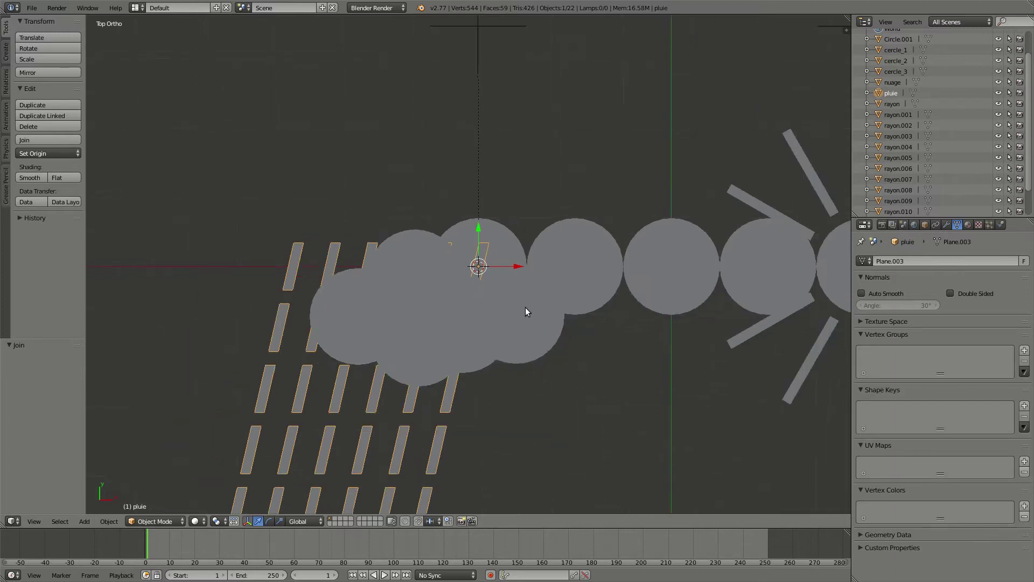
pyautogui.moveTo(479, 372); pyautogui.dragTo(262, 261, button='middle')
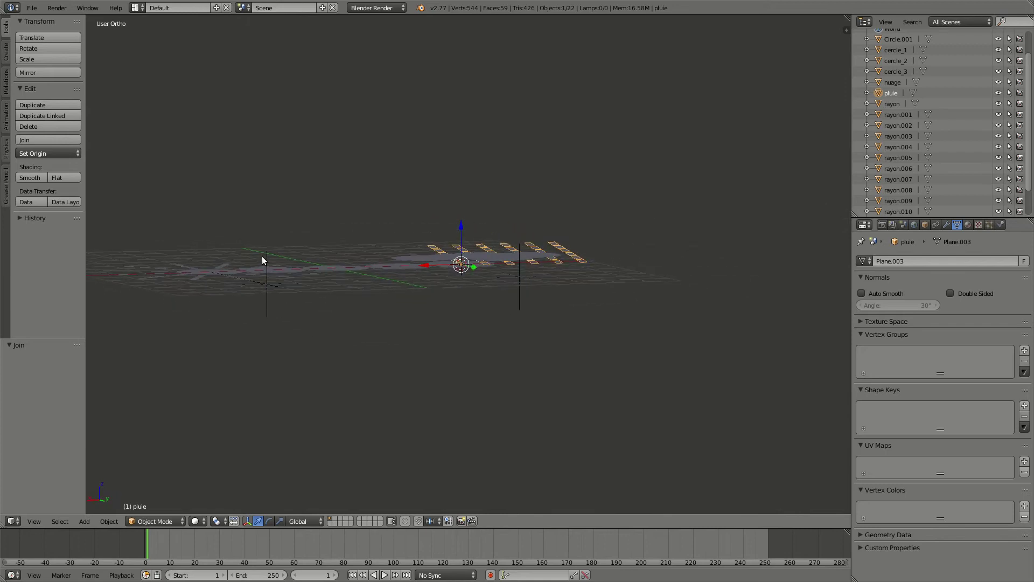
pyautogui.press('KP_1')
pyautogui.scroll(5, 321, 290)
pyautogui.moveTo(407, 308); pyautogui.dragTo(280, 300, button='middle')
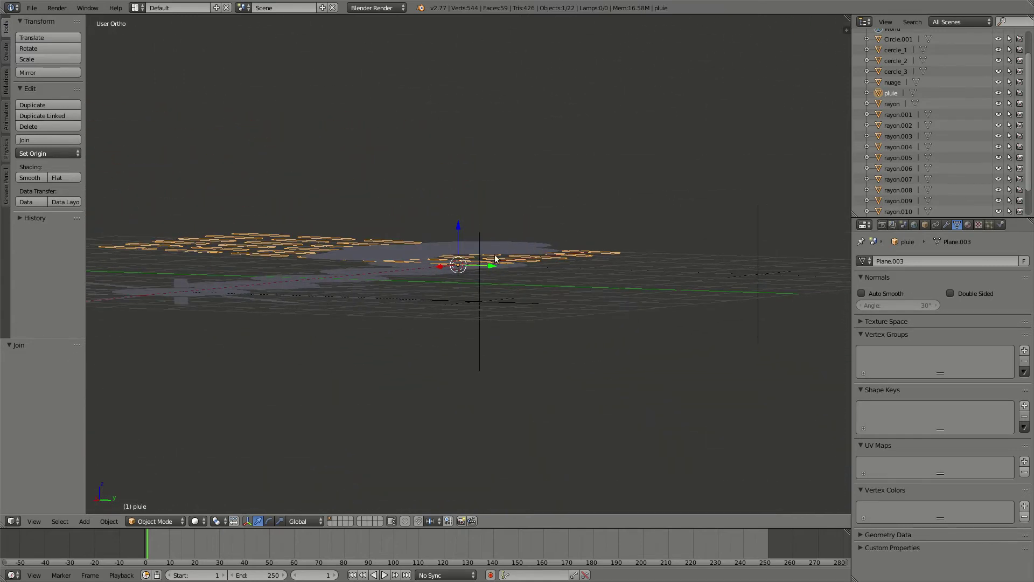
pyautogui.moveTo(458, 226); pyautogui.dragTo(459, 223)
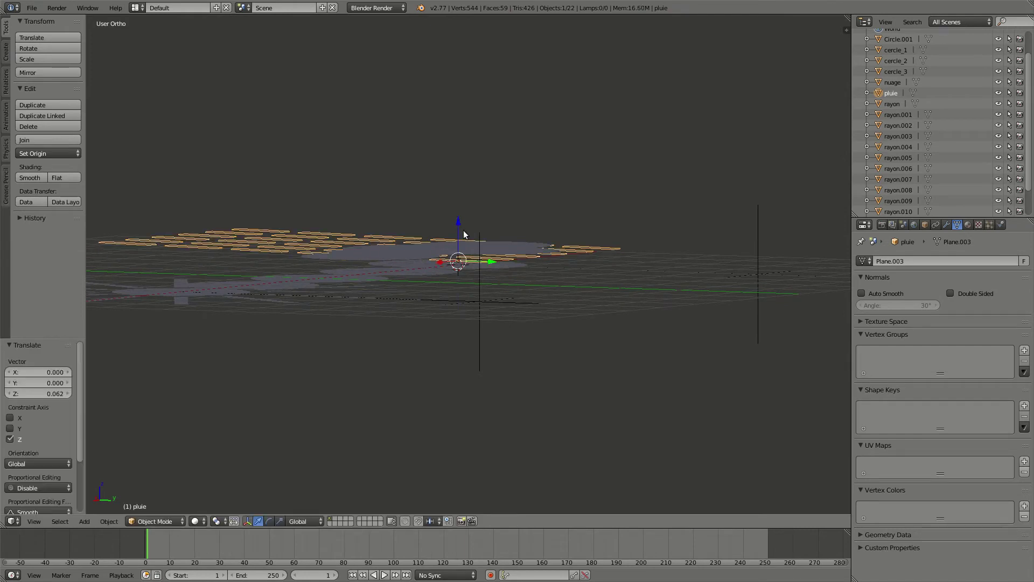
# Examine the heights of pluie, nuage and the circles in the front wireframe view, and select nuage.
pyautogui.moveTo(402, 284); pyautogui.dragTo(554, 292, button='middle')
pyautogui.press('KP_1')
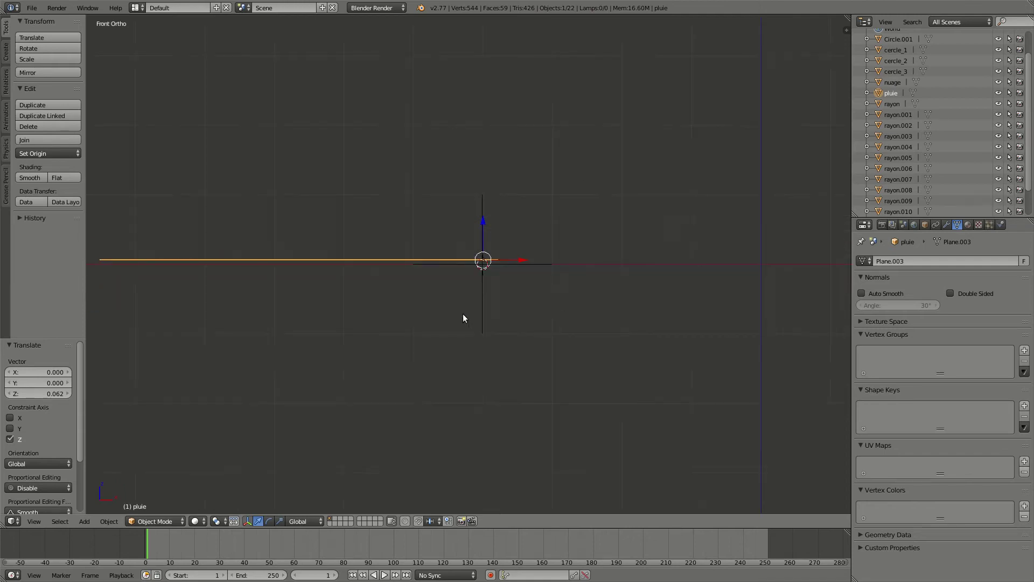
pyautogui.press('z')
pyautogui.press('z')
pyautogui.moveTo(503, 268)
pyautogui.mouseDown(button='middle')
pyautogui.moveTo(505, 322)
pyautogui.moveTo(498, 279)
pyautogui.mouseUp(button='middle')
pyautogui.press('z')
pyautogui.press('KP_1')
pyautogui.scroll(4, 498, 284)
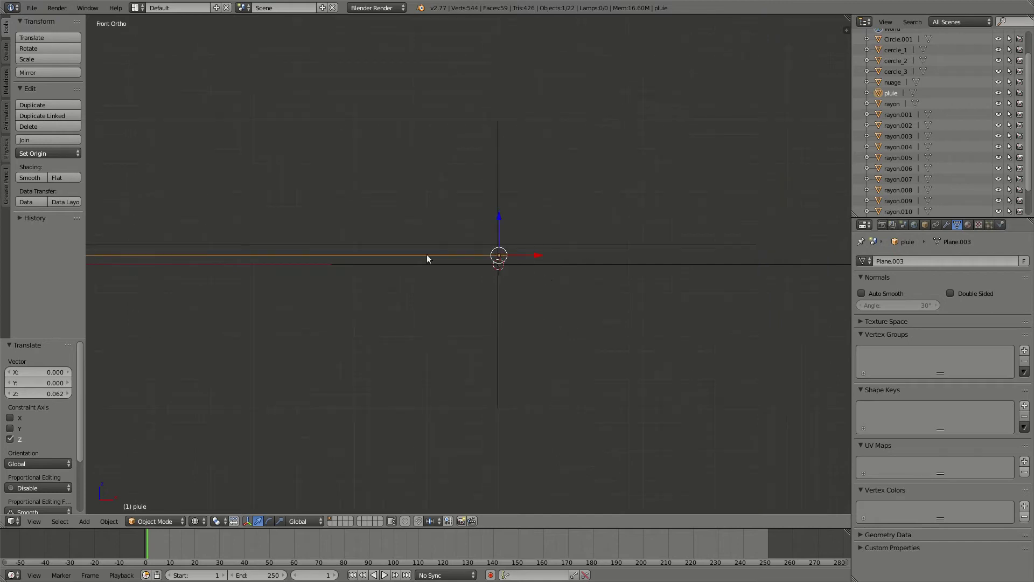
pyautogui.scroll(-3, 634, 294)
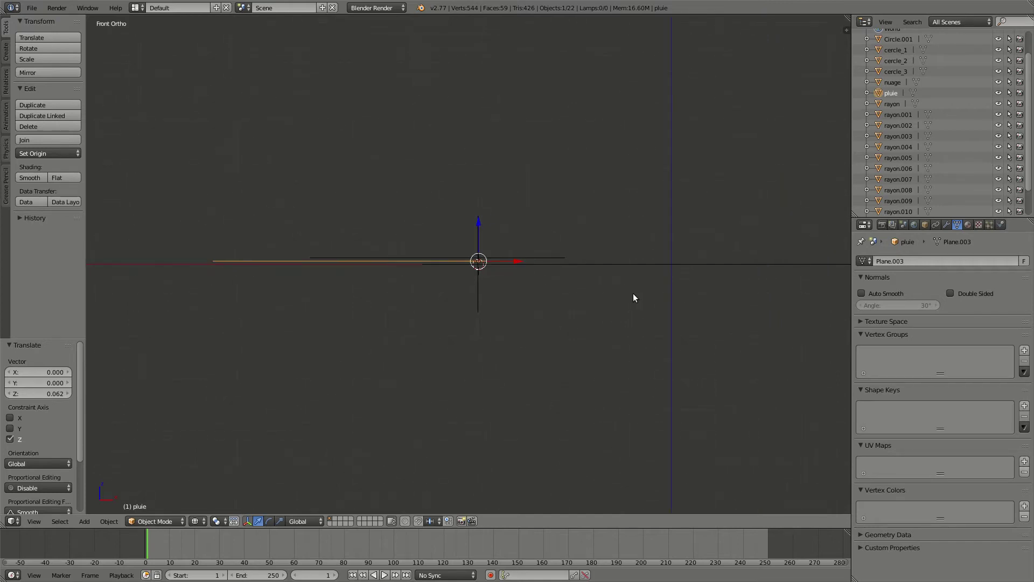
pyautogui.rightClick(557, 252)
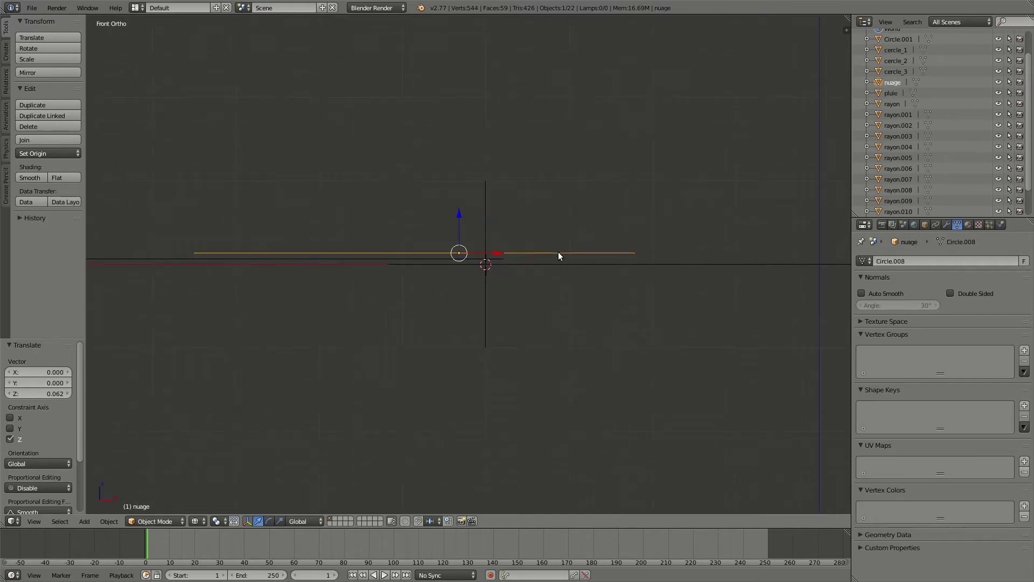
# Examine the overlapping objects around the cloud in front and top wireframe views, checking pluie, rotation_gauche, Circle.001, soleil_pluie and nuage.
pyautogui.rightClick(359, 259)
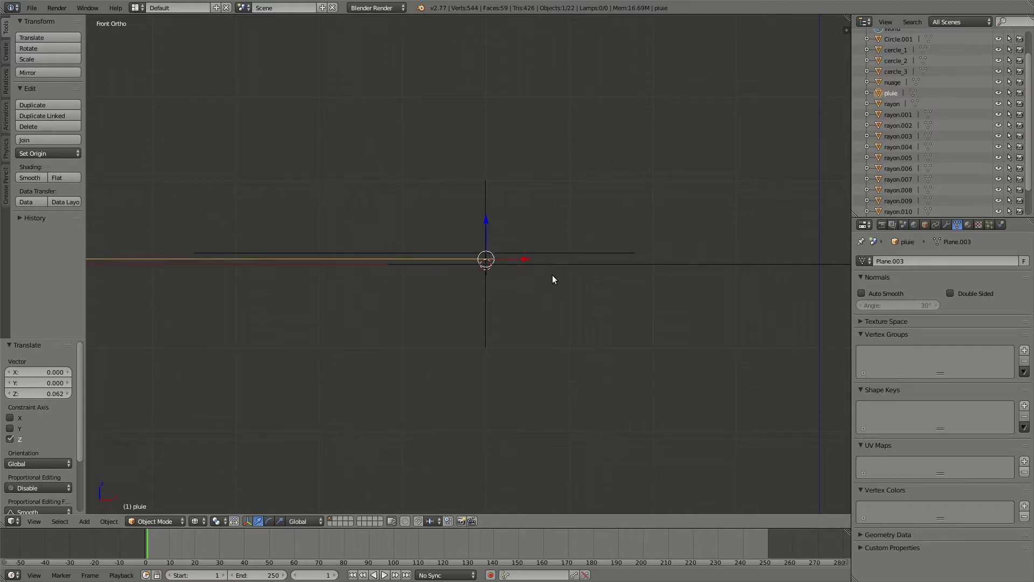
pyautogui.rightClick(567, 265)
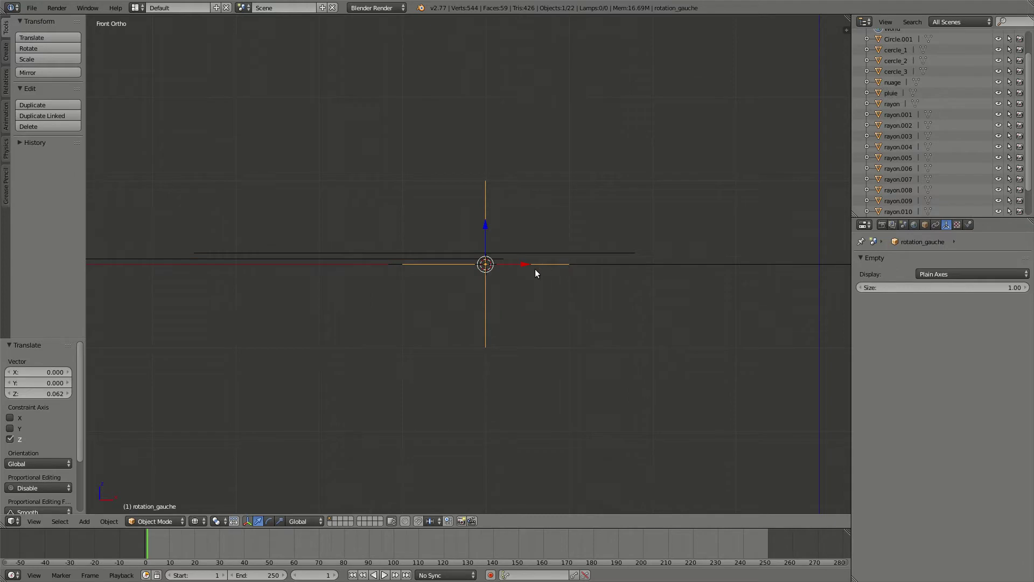
pyautogui.rightClick(395, 266)
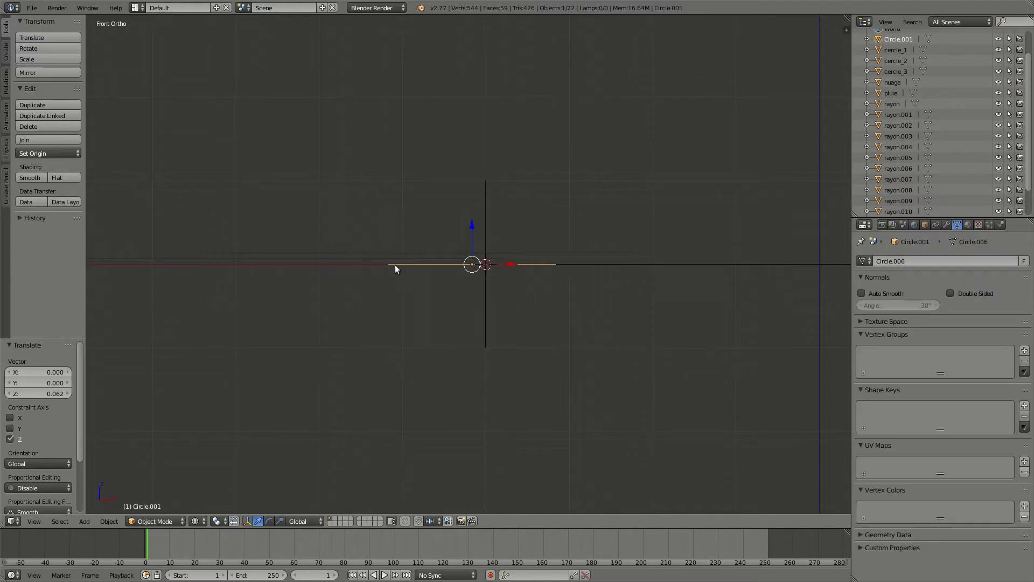
pyautogui.moveTo(393, 270); pyautogui.dragTo(382, 359, button='middle')
pyautogui.moveTo(370, 383); pyautogui.dragTo(369, 382, button='middle')
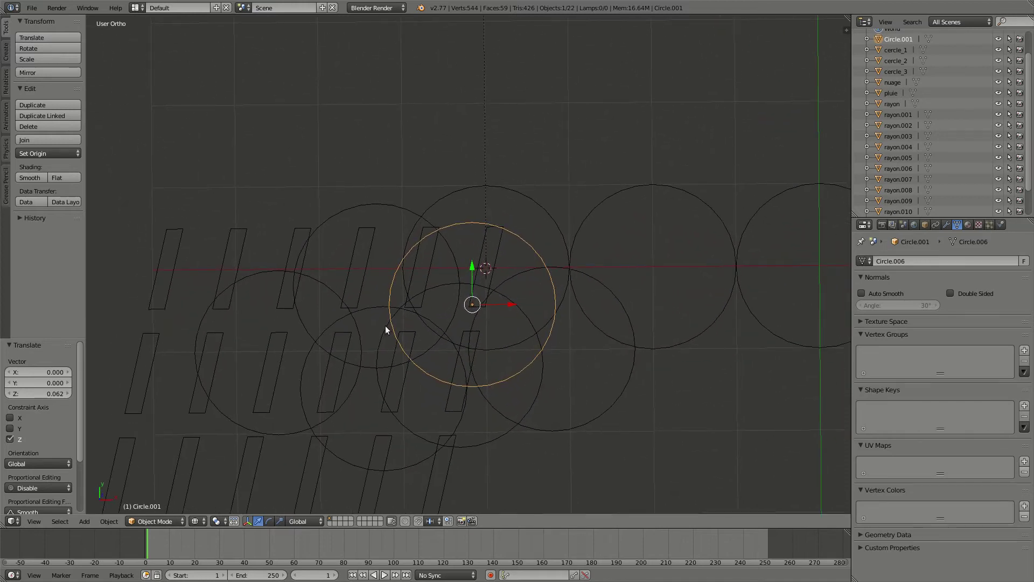
pyautogui.press('KP_7')
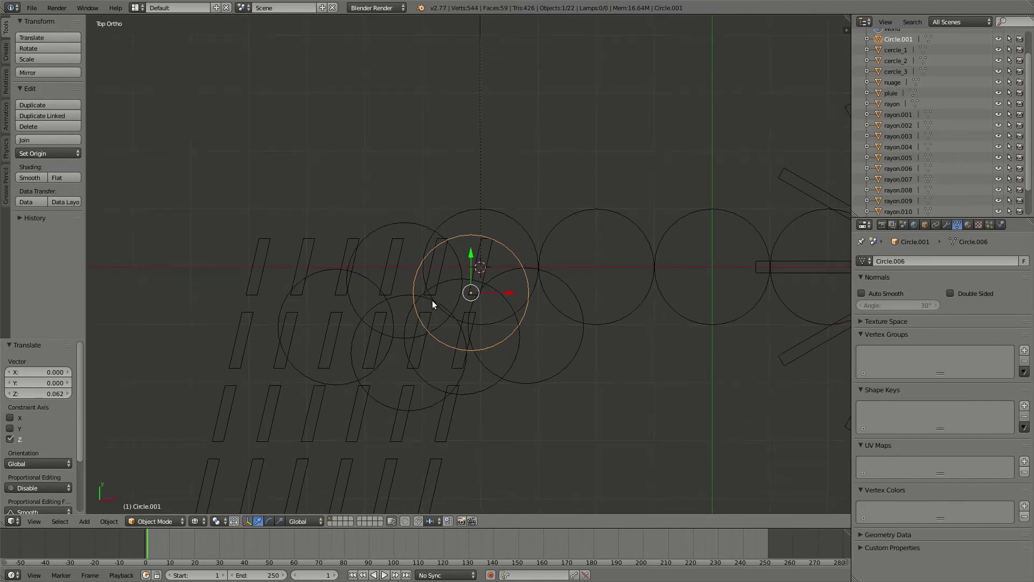
pyautogui.rightClick(365, 241)
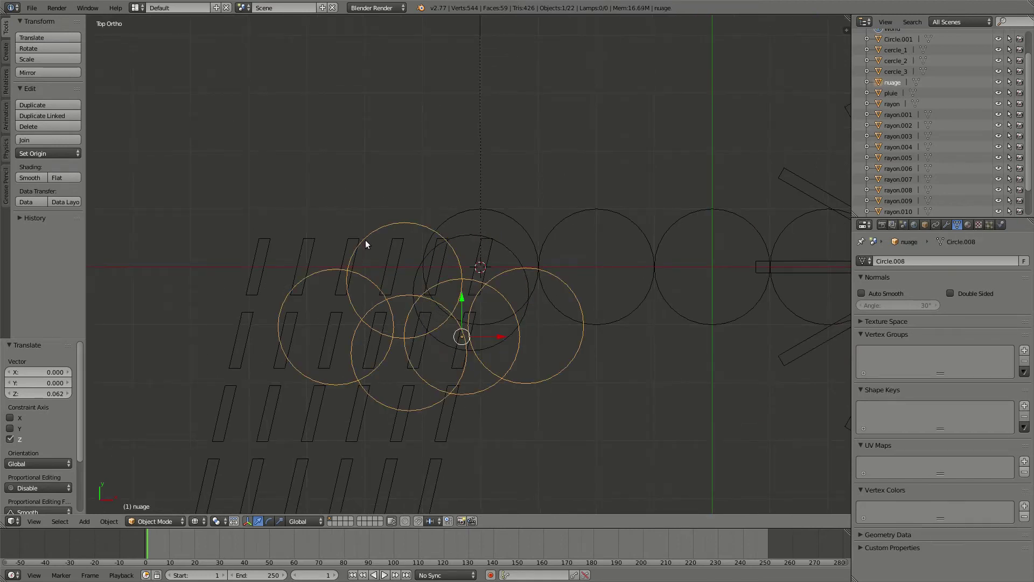
pyautogui.rightClick(419, 265)
pyautogui.rightClick(538, 253)
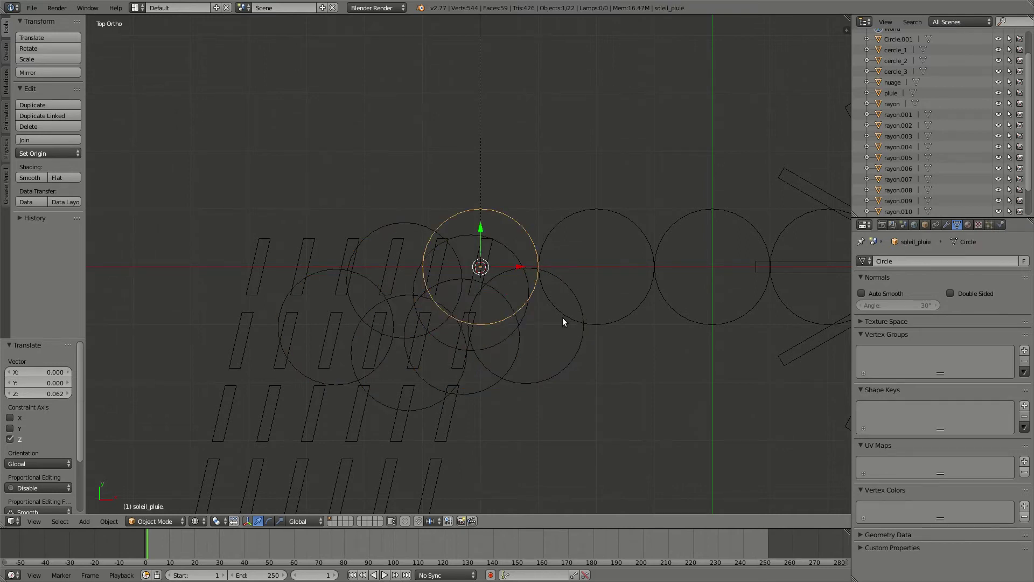
pyautogui.rightClick(516, 336)
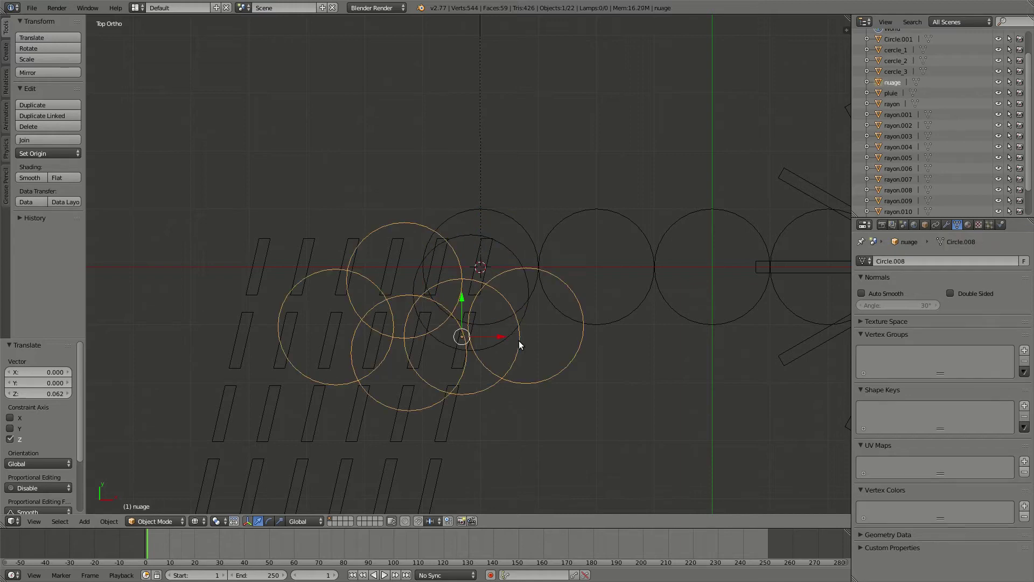
# Join the stray Circle.001 into the nuage object, clear the selection and return to the whole scene from above in solid shading.
pyautogui.rightClick(522, 315)
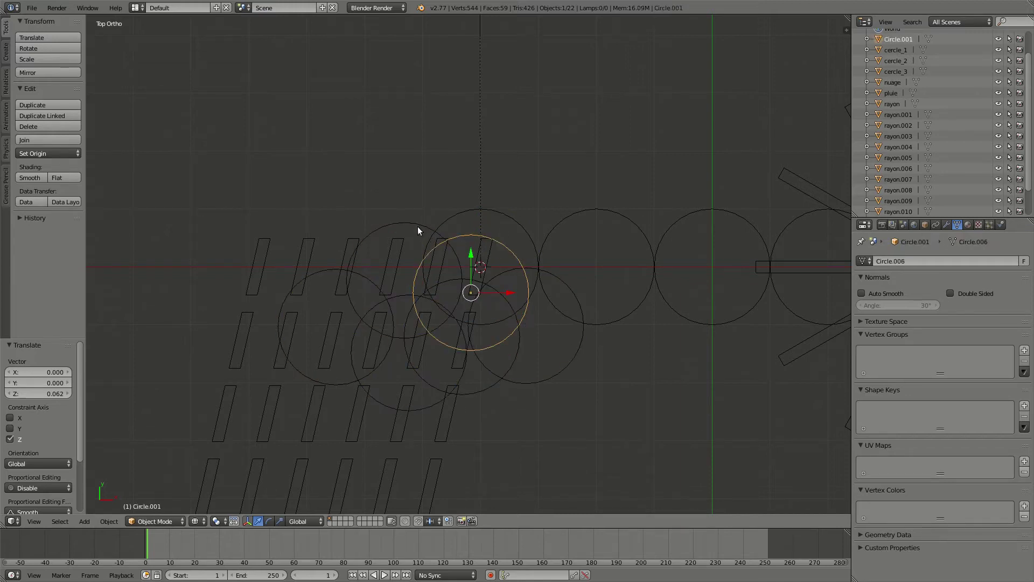
pyautogui.keyDown('shift'); pyautogui.rightClick(399, 223); pyautogui.keyUp('shift')
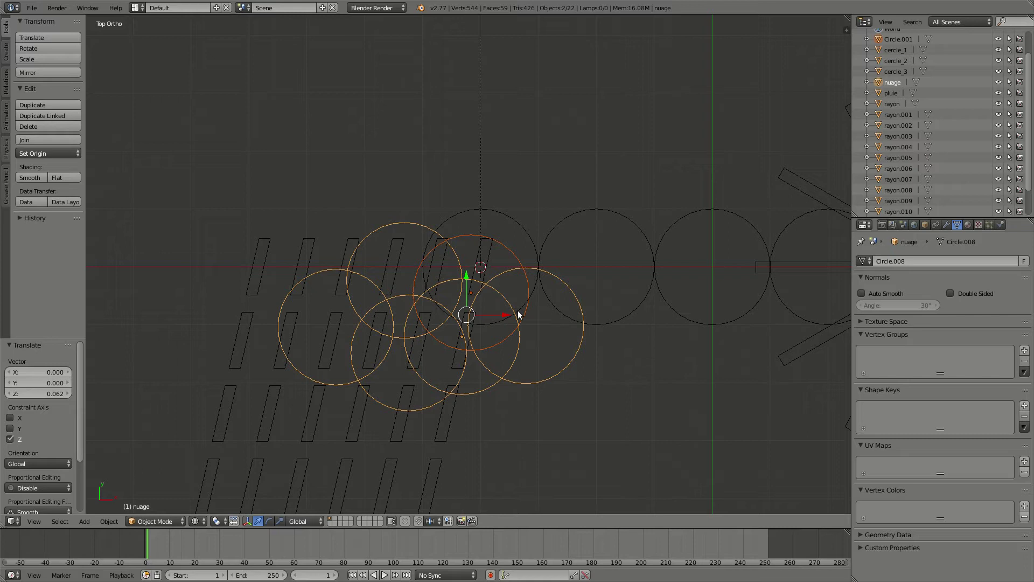
pyautogui.hotkey('ctrl', 'j')
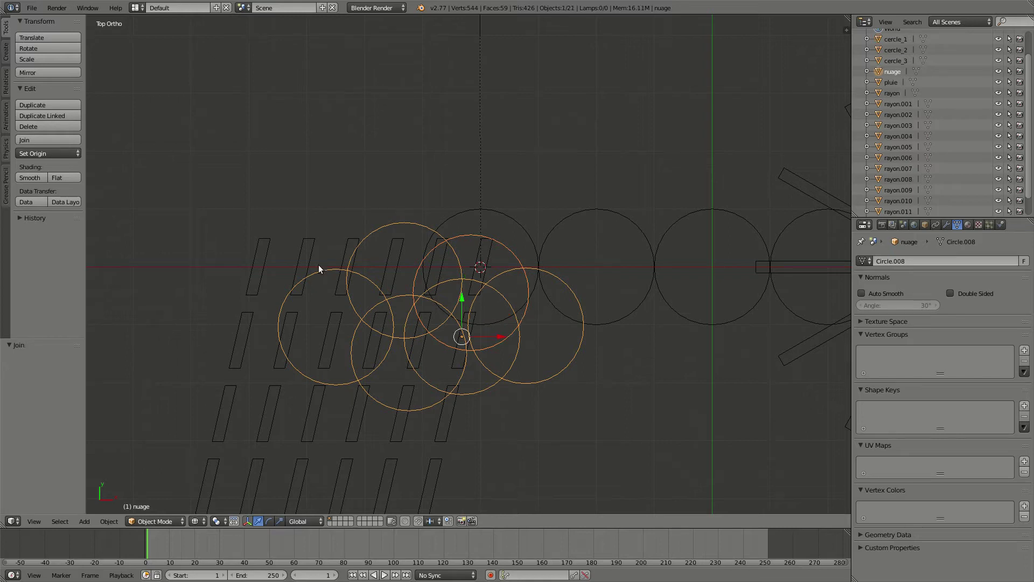
pyautogui.press('KP_1')
pyautogui.press('a')
pyautogui.scroll(2, 509, 312)
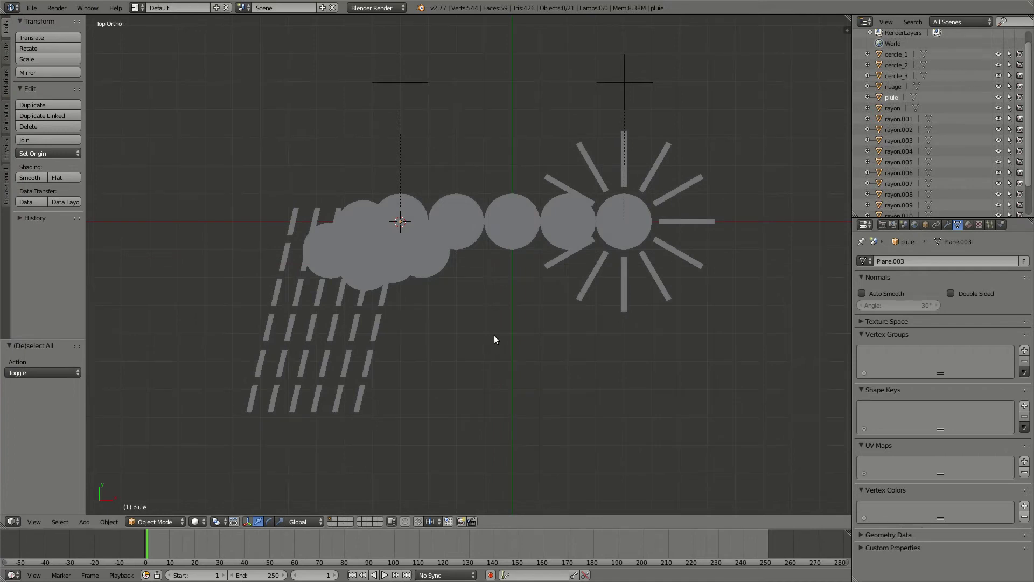
# Move the pluie rain grid about 1.291 along X and -0.039 along Y to centre it beneath the cloud.
pyautogui.rightClick(383, 301)
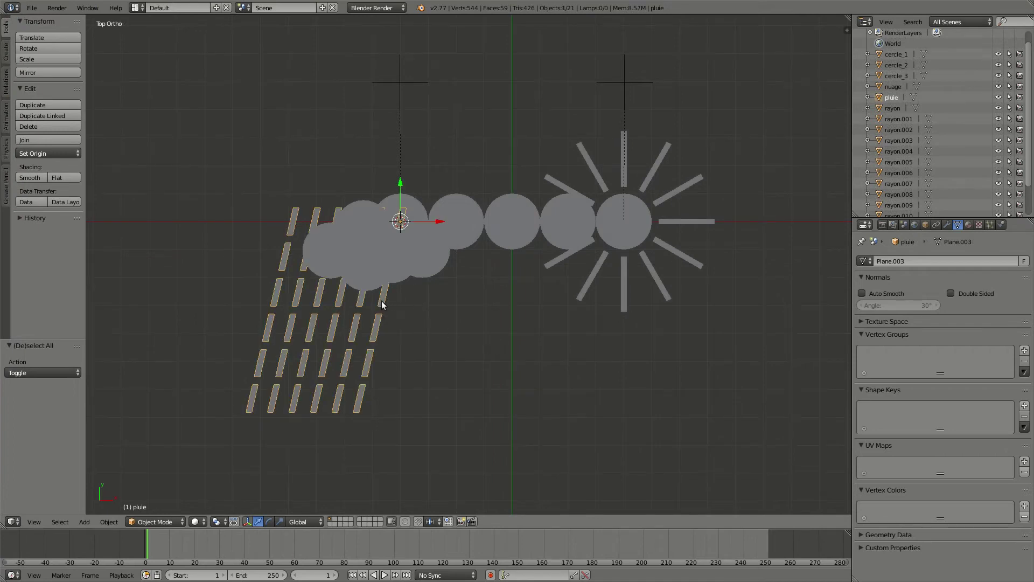
pyautogui.press('g')
pyautogui.press('y')
pyautogui.press('y')
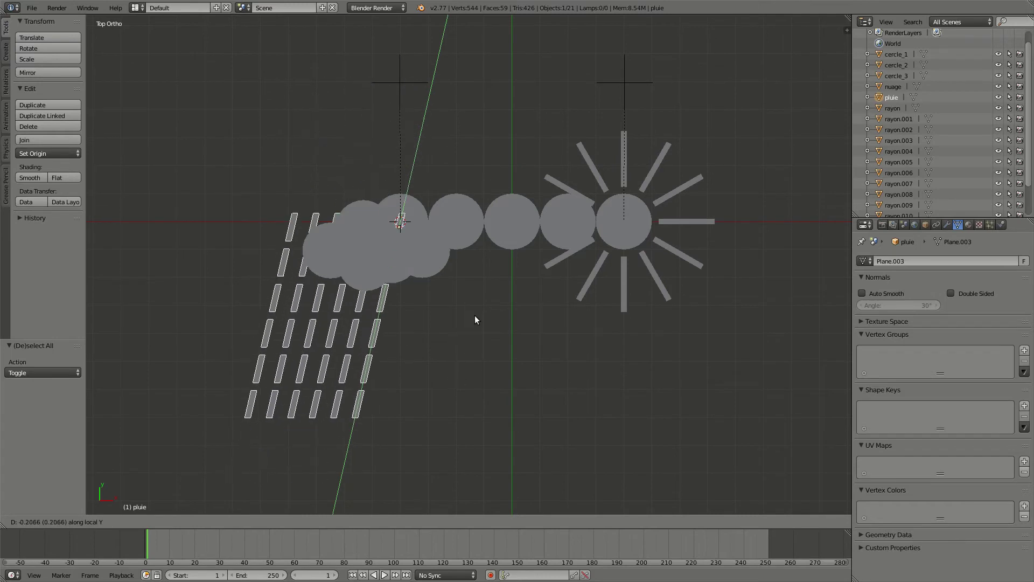
pyautogui.click(474, 315)
pyautogui.press('g')
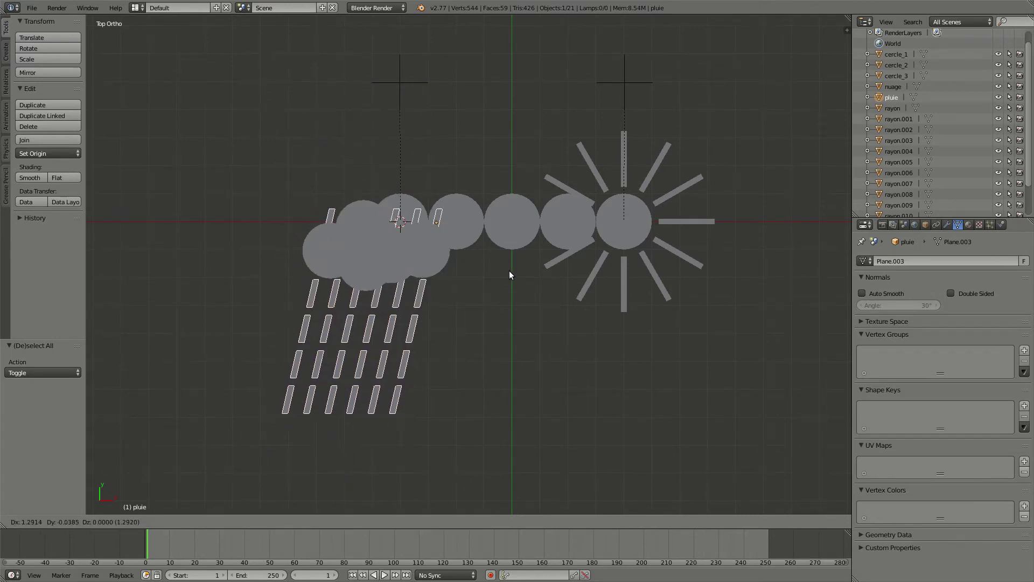
pyautogui.click(509, 270)
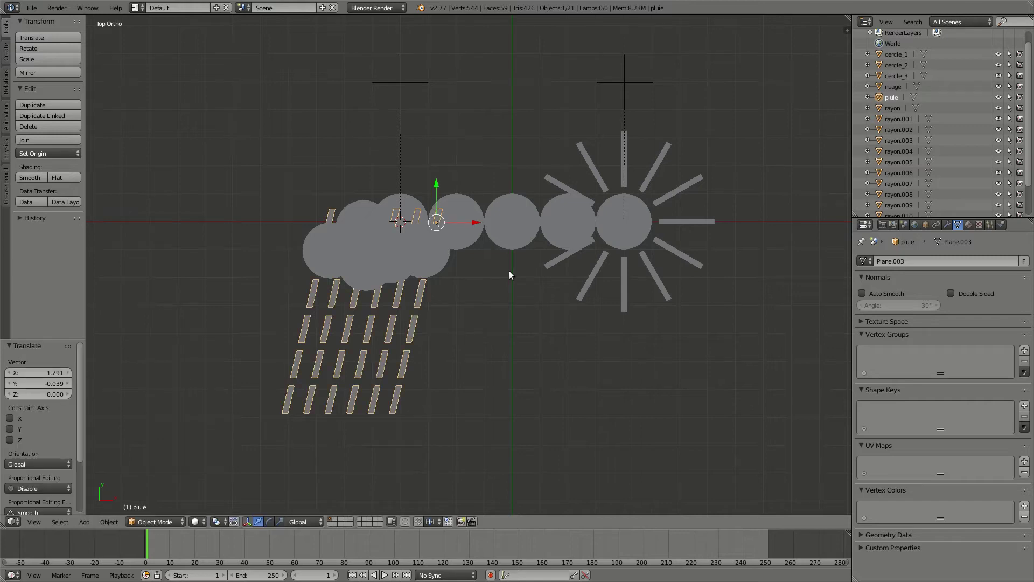
# Test sliding the pluie grid along its local Y axis behind the cloud without keeping the move.
pyautogui.press('g')
pyautogui.press('y')
pyautogui.press('y')
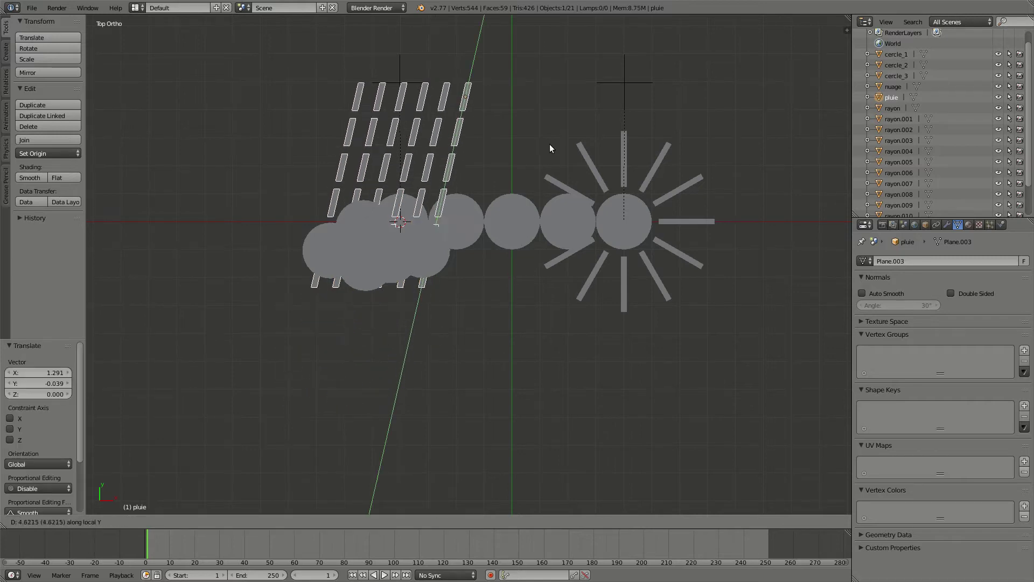
pyautogui.rightClick(499, 290)
pyautogui.keyDown('shift'); pyautogui.moveTo(567, 275); pyautogui.dragTo(476, 339, button='middle'); pyautogui.keyUp('shift')
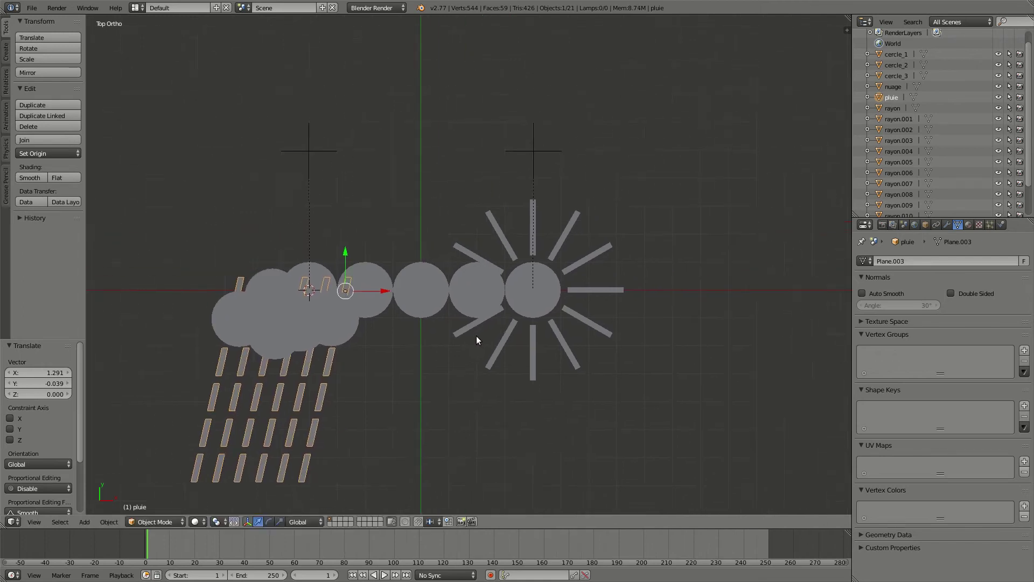
# Test rotating the rotation_droite empty to check which parts of the sun follow it, without keeping the rotation.
pyautogui.press('a')
pyautogui.rightClick(553, 159)
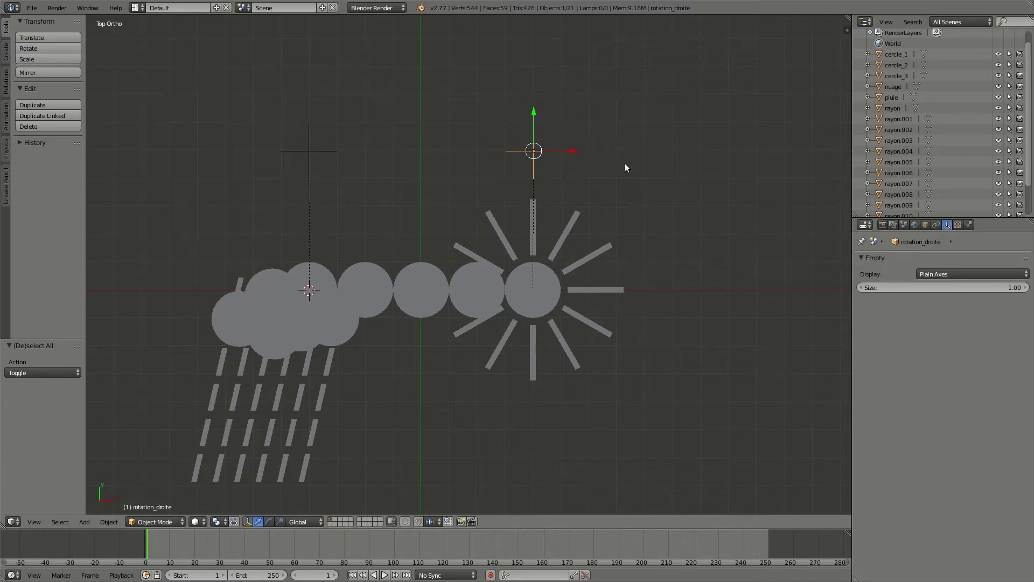
pyautogui.press('r')
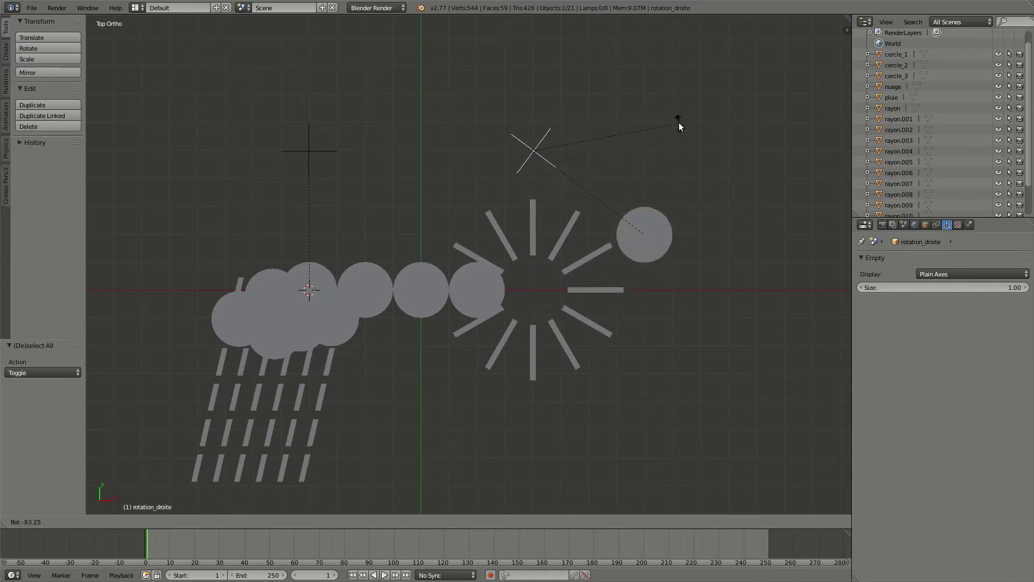
pyautogui.rightClick(668, 179)
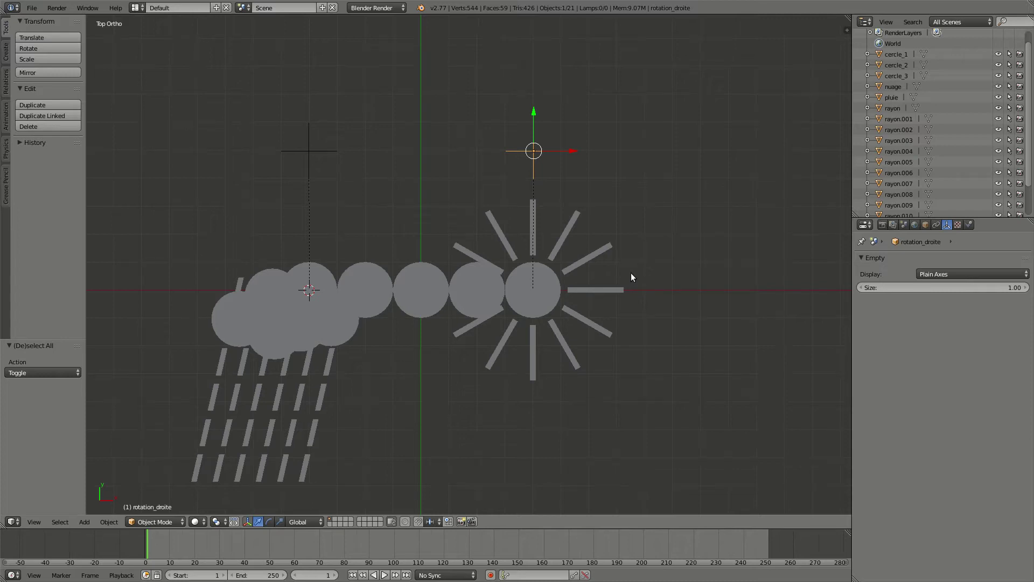
# Select all twelve sun rays without cercle_3 and parent them to soleil using the Object option.
pyautogui.scroll(2, 631, 272)
pyautogui.press('a')
pyautogui.keyDown('shift'); pyautogui.moveTo(617, 288); pyautogui.dragTo(472, 240, button='middle'); pyautogui.keyUp('shift')
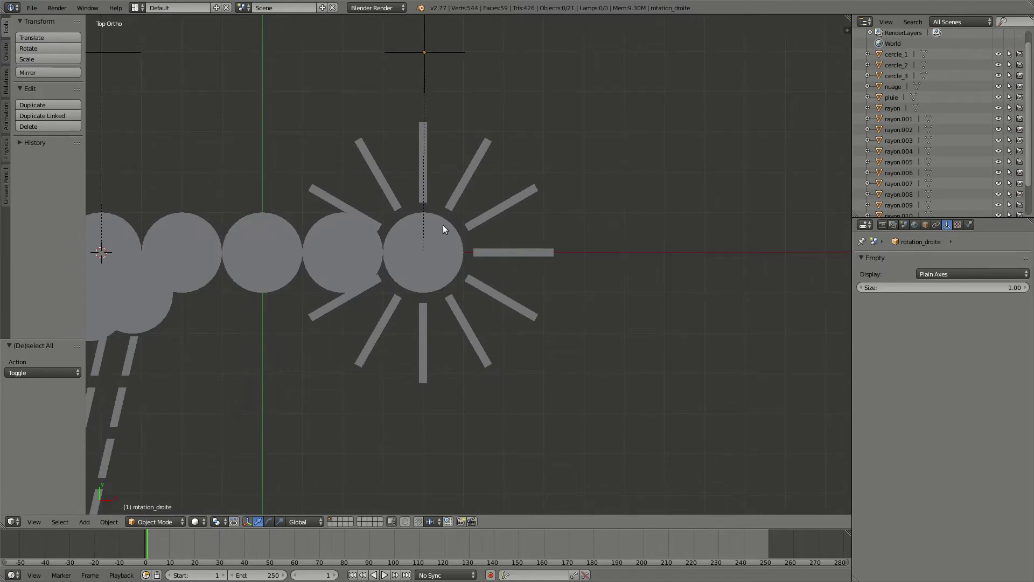
pyautogui.press('b')
pyautogui.moveTo(339, 151); pyautogui.dragTo(590, 355)
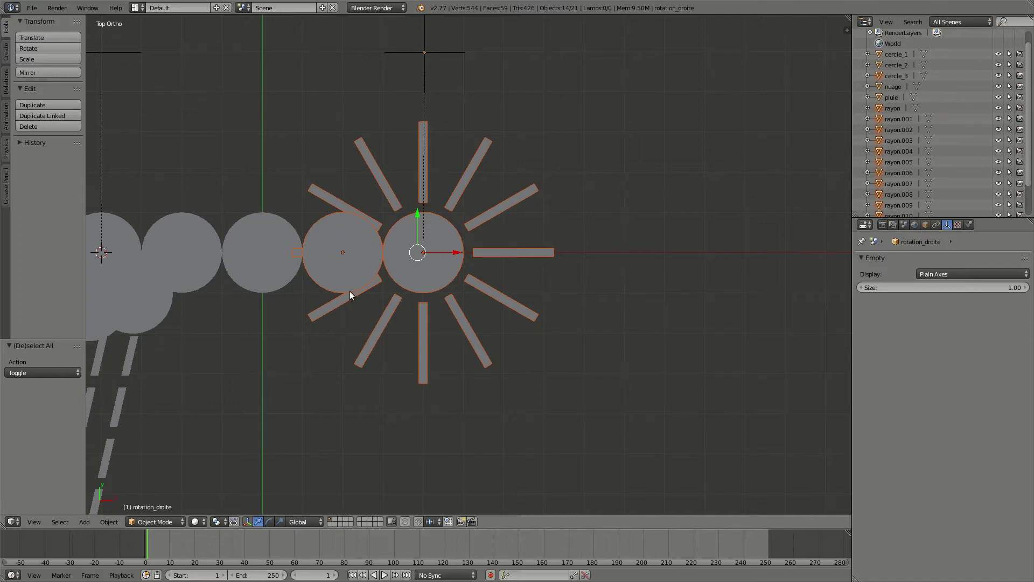
pyautogui.keyDown('shift'); pyautogui.rightClick(314, 279); pyautogui.keyUp('shift')
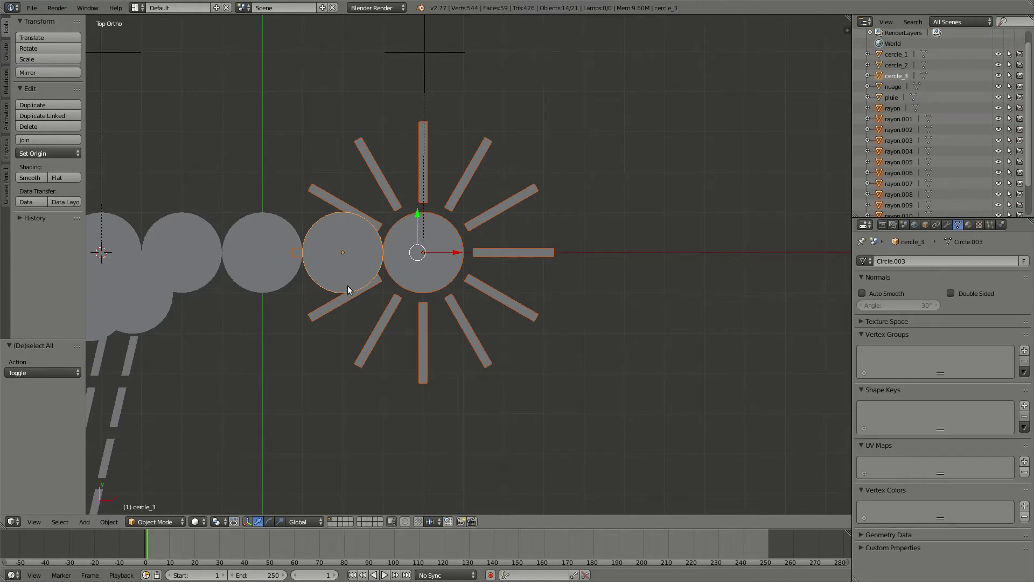
pyautogui.keyDown('shift'); pyautogui.rightClick(318, 283); pyautogui.keyUp('shift')
pyautogui.keyDown('shift'); pyautogui.rightClick(445, 281); pyautogui.keyUp('shift')
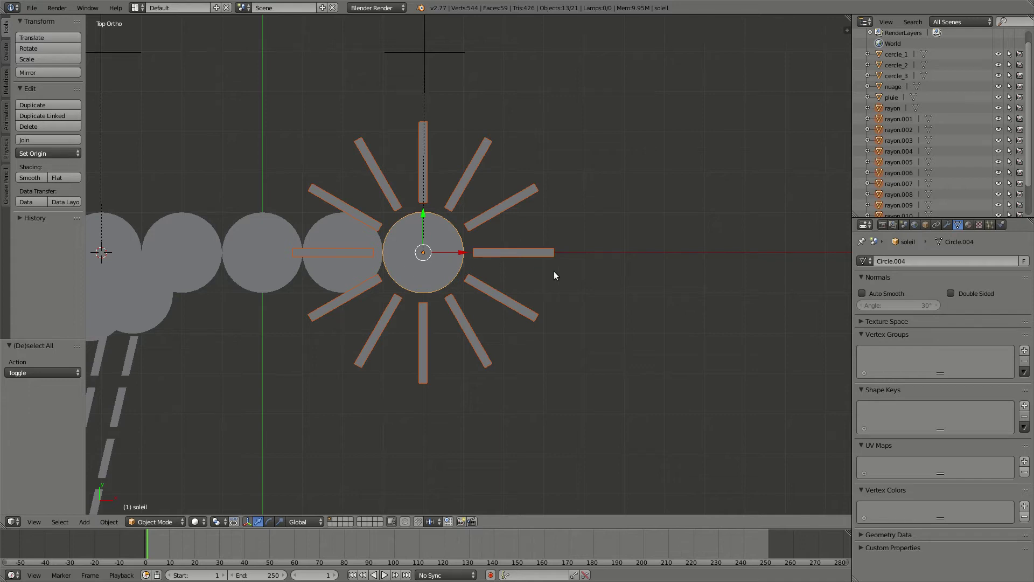
pyautogui.hotkey('ctrl', 'p')
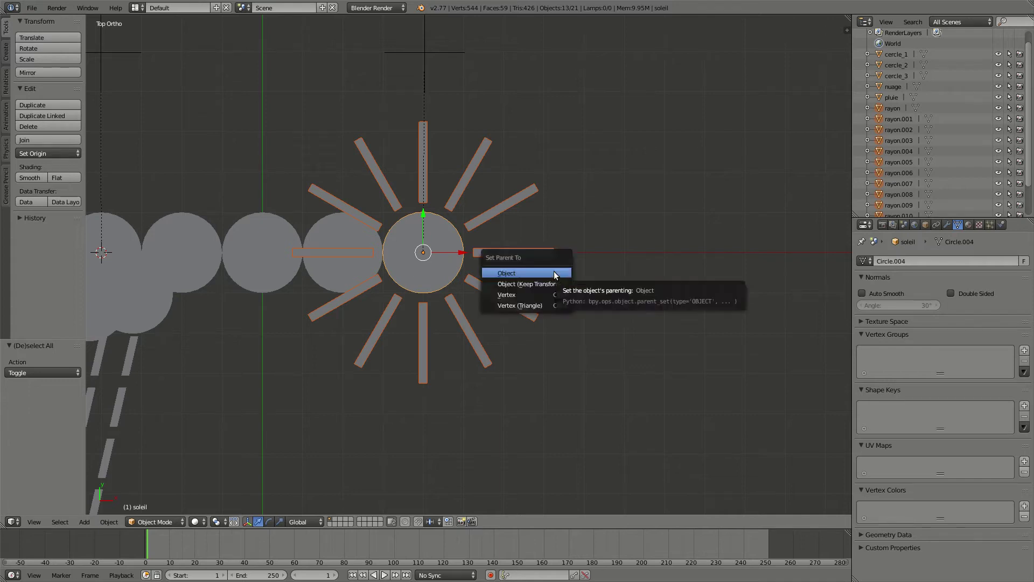
pyautogui.click(555, 274)
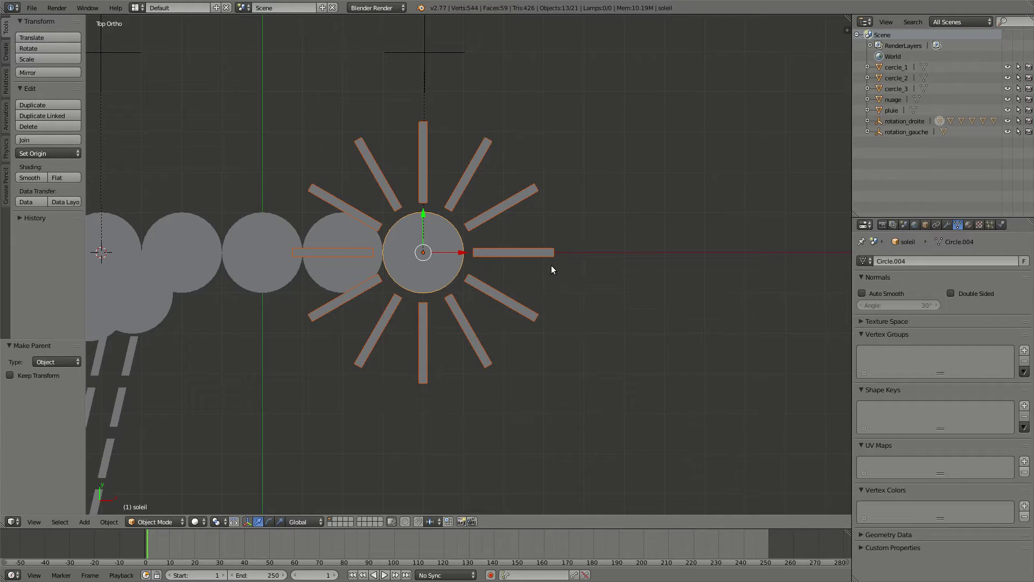
# Test rotating rotation_droite with the parented sun, cancel the rotation and undo the parenting of the rays to soleil.
pyautogui.keyDown('shift'); pyautogui.moveTo(529, 216); pyautogui.dragTo(556, 304, button='middle'); pyautogui.keyUp('shift')
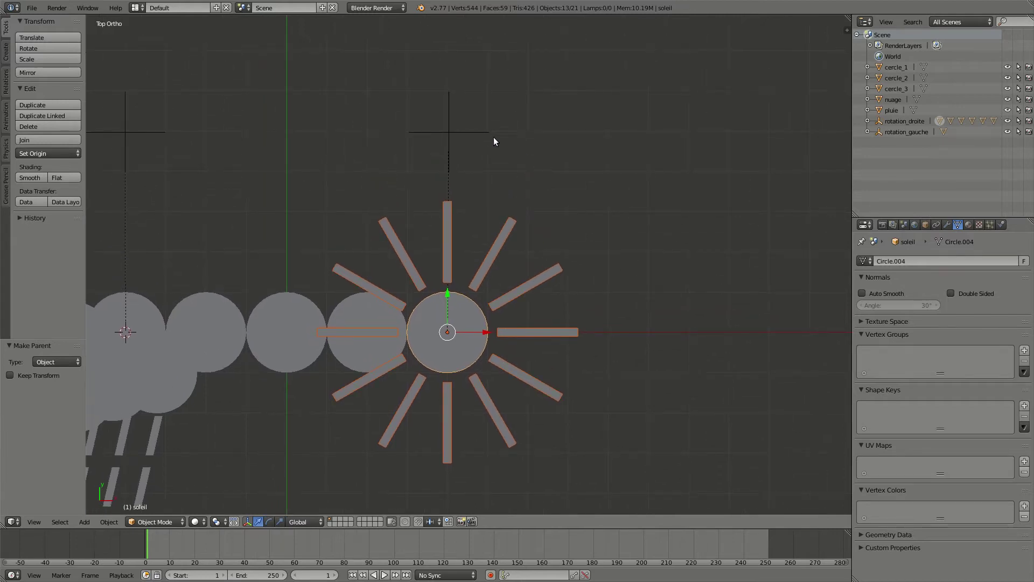
pyautogui.rightClick(480, 133)
pyautogui.press('r')
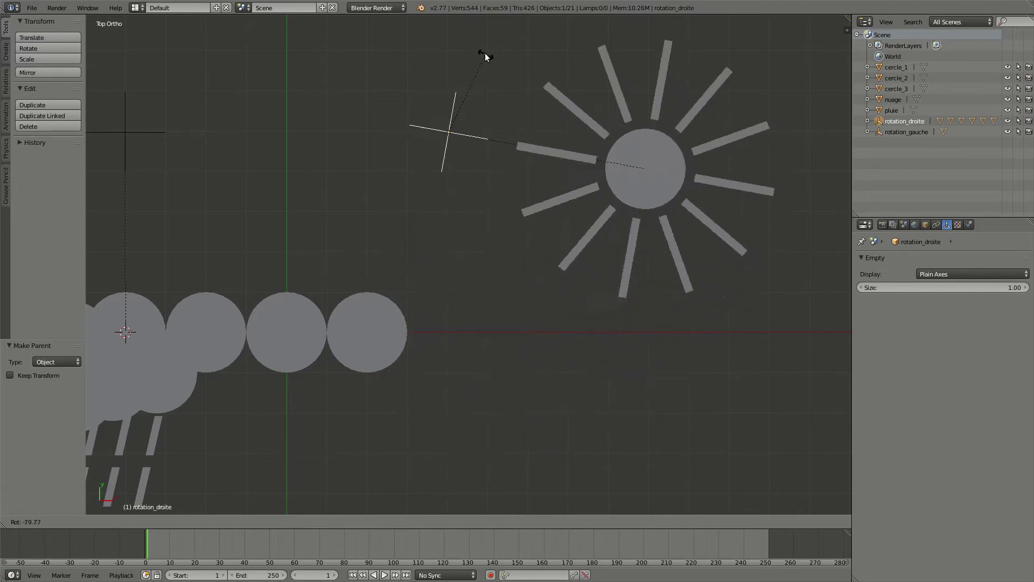
pyautogui.rightClick(473, 60)
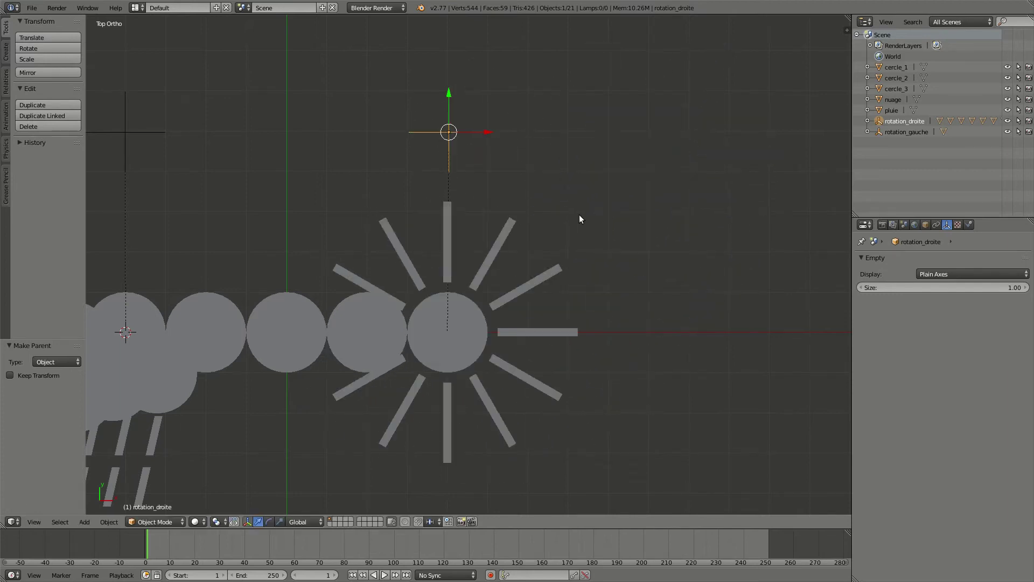
pyautogui.hotkey('ctrl', 'z')
pyautogui.hotkey('ctrl', 'z')
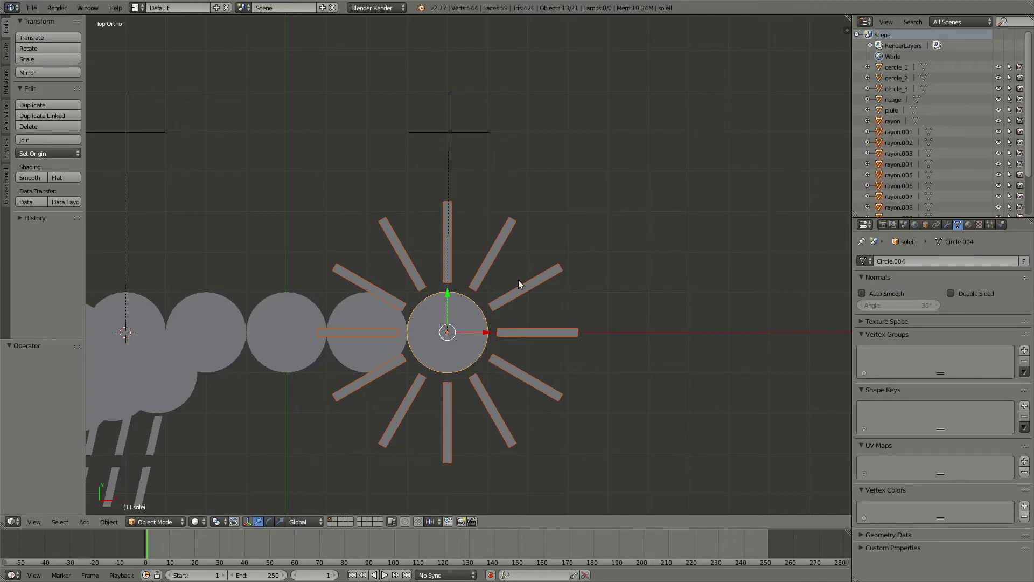
# Add a Copy Location constraint targeting soleil to the vertical ray rayon and show its constraint settings.
pyautogui.scroll(1, 516, 345)
pyautogui.keyDown('shift'); pyautogui.moveTo(516, 345); pyautogui.dragTo(555, 297, button='middle'); pyautogui.keyUp('shift')
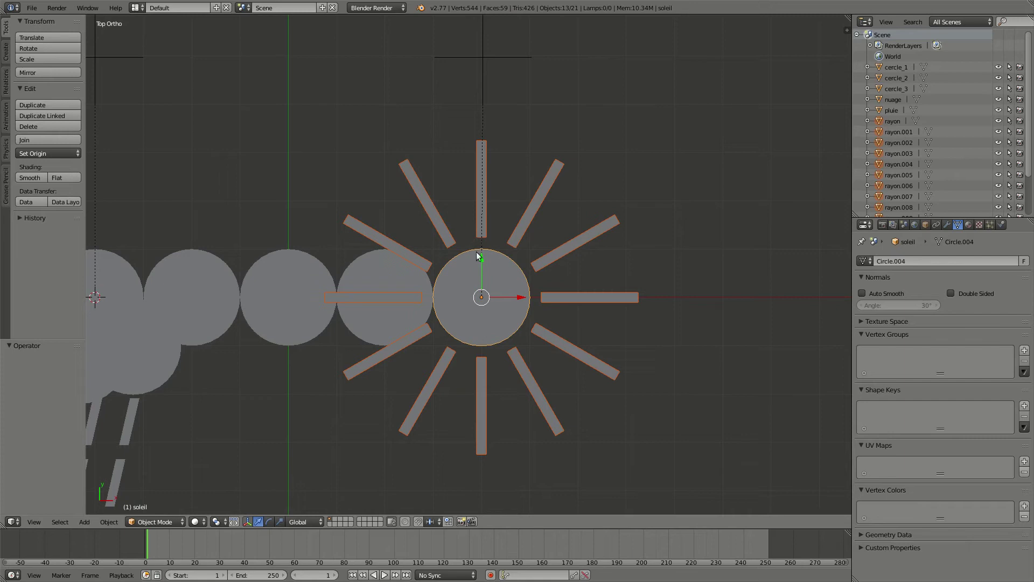
pyautogui.rightClick(466, 251)
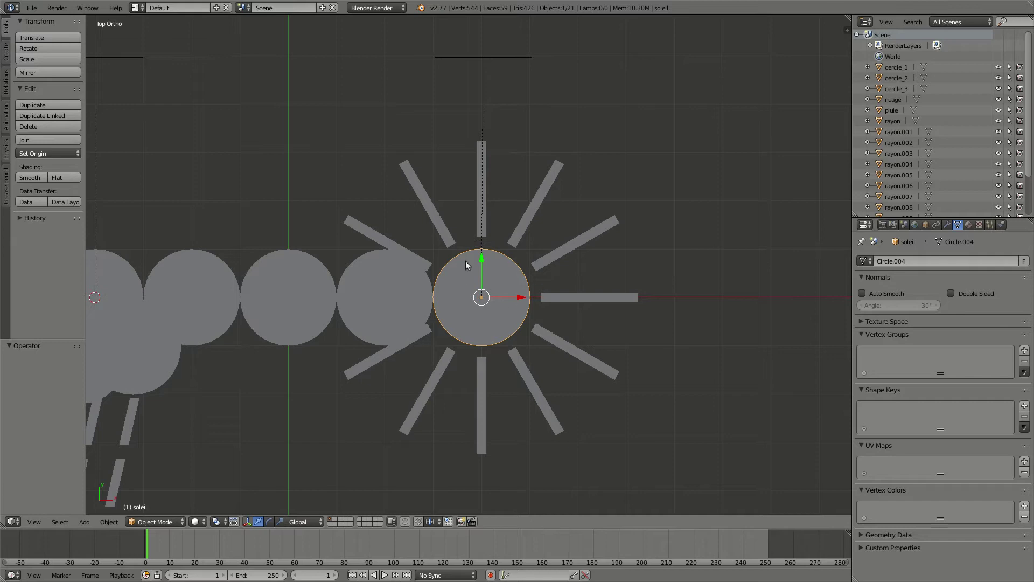
pyautogui.keyDown('shift'); pyautogui.rightClick(476, 234); pyautogui.keyUp('shift')
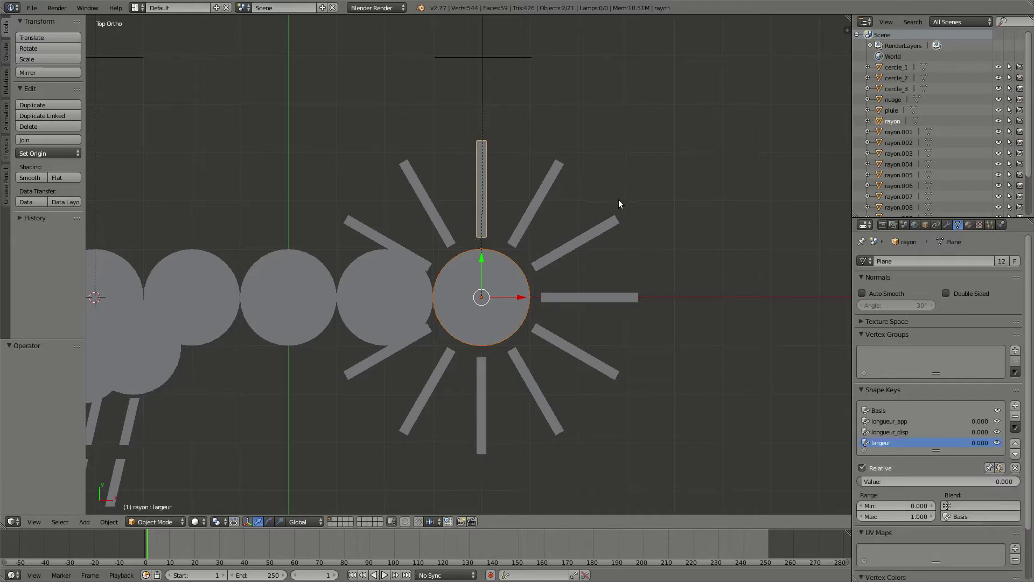
pyautogui.hotkey('ctrl', 'shift', 'c')
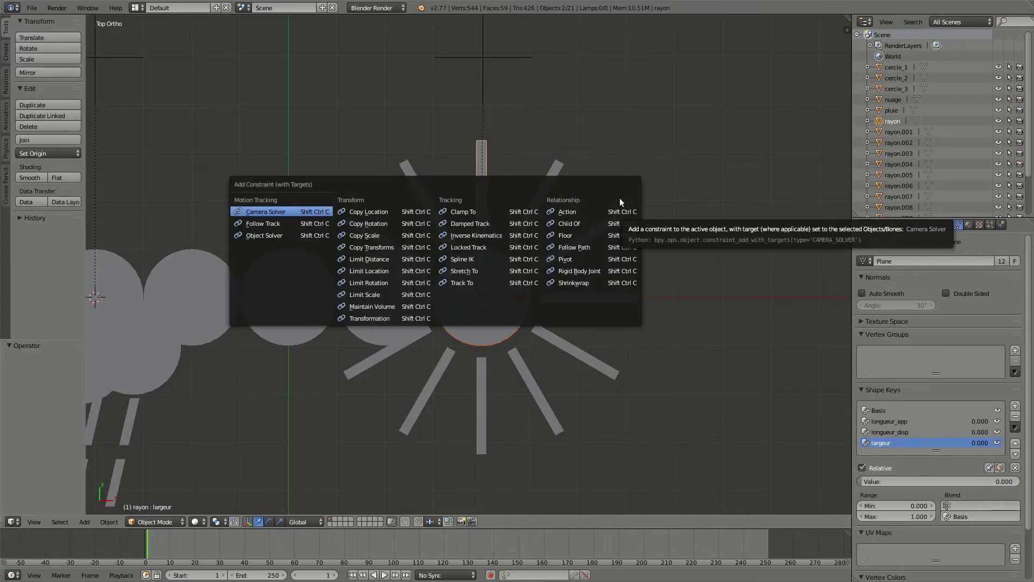
pyautogui.click(384, 212)
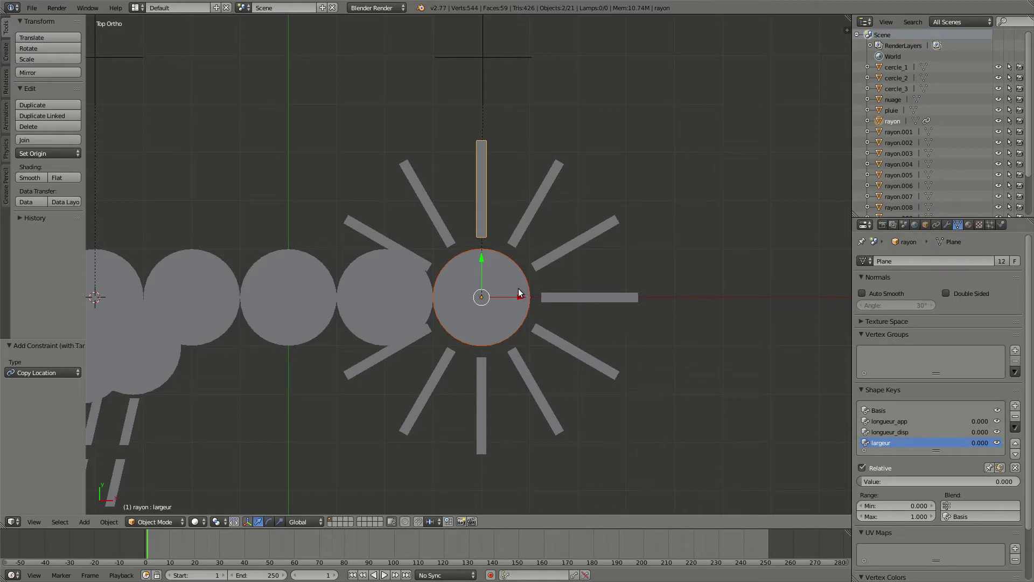
pyautogui.rightClick(480, 173)
pyautogui.click(948, 226)
pyautogui.click(935, 225)
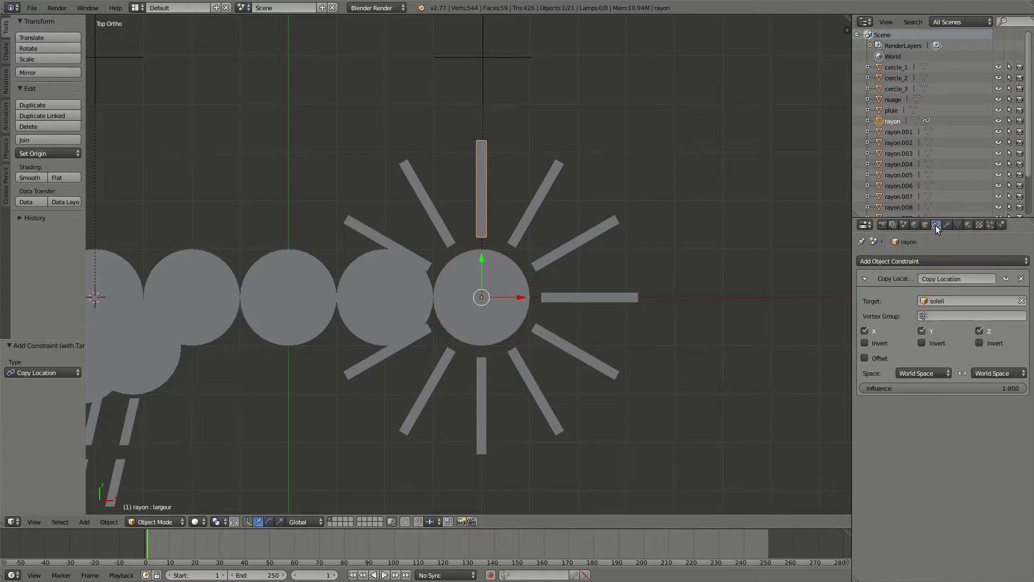
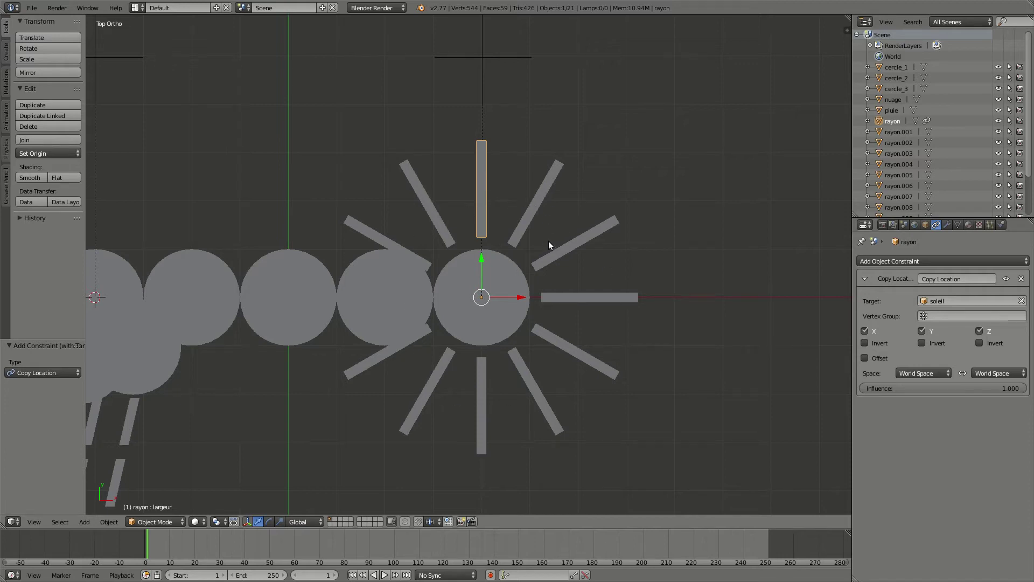
# Select the visible sun rays with rayon as the active object and copy its Copy Location constraint to the selected rays.
pyautogui.rightClick(532, 208)
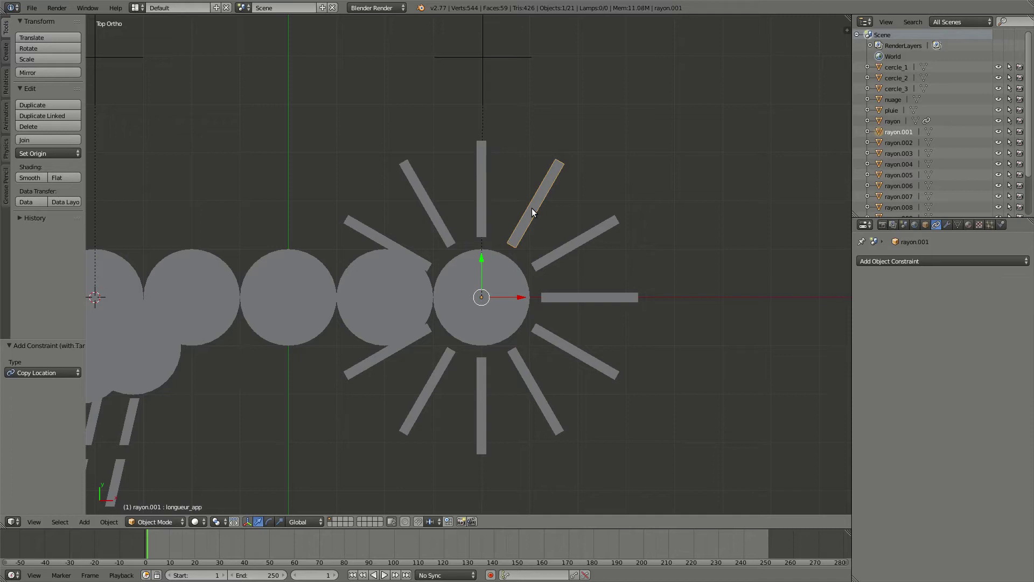
pyautogui.press('b')
pyautogui.moveTo(425, 189); pyautogui.dragTo(631, 443)
pyautogui.keyDown('shift'); pyautogui.rightClick(364, 328); pyautogui.keyUp('shift')
pyautogui.keyDown('shift'); pyautogui.rightClick(364, 328); pyautogui.keyUp('shift')
pyautogui.keyDown('shift'); pyautogui.rightClick(504, 332); pyautogui.keyUp('shift')
pyautogui.keyDown('shift'); pyautogui.rightClick(504, 332); pyautogui.keyUp('shift')
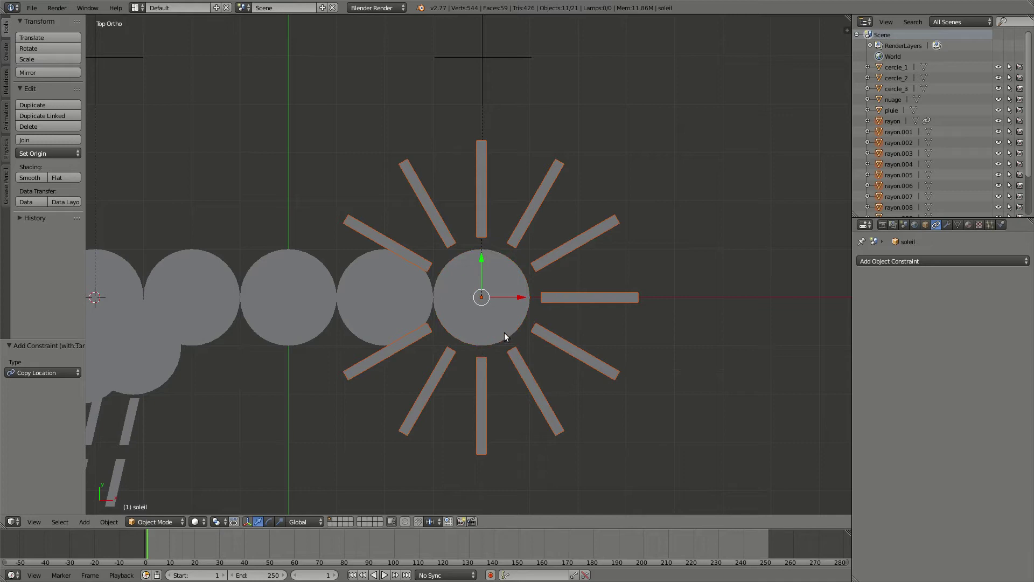
pyautogui.keyDown('shift'); pyautogui.rightClick(479, 228); pyautogui.keyUp('shift')
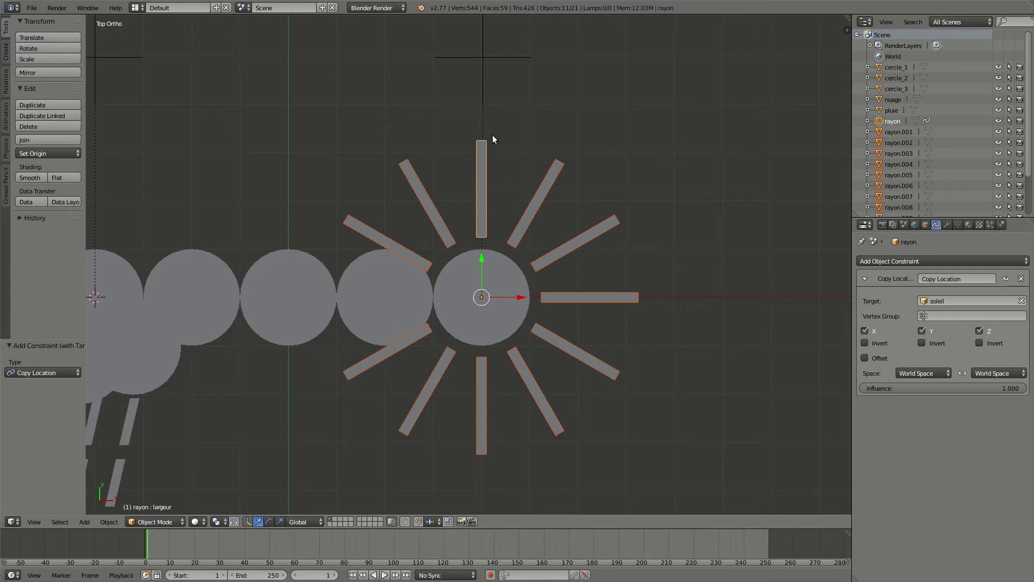
pyautogui.click(109, 521)
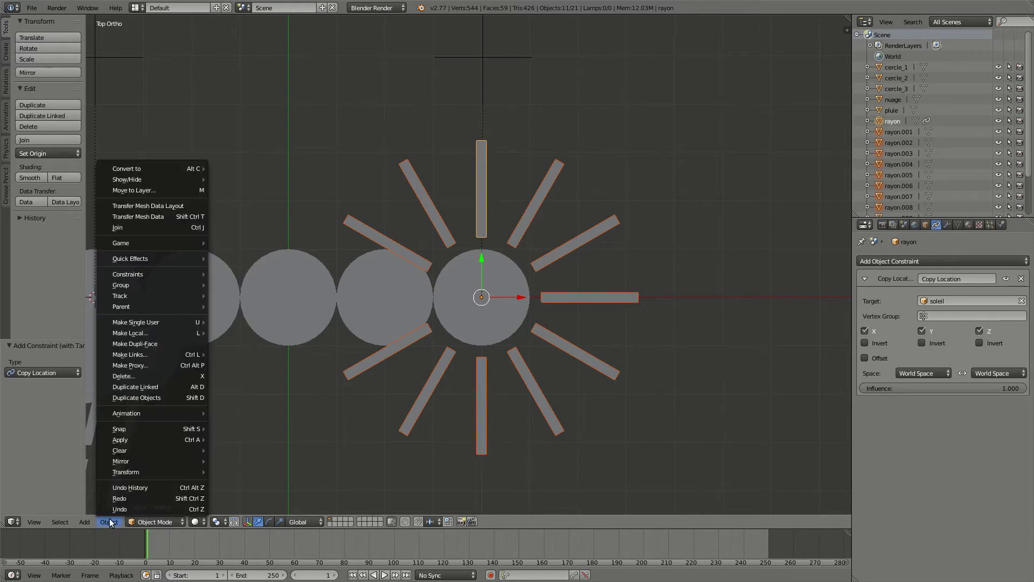
pyautogui.moveTo(128, 273)
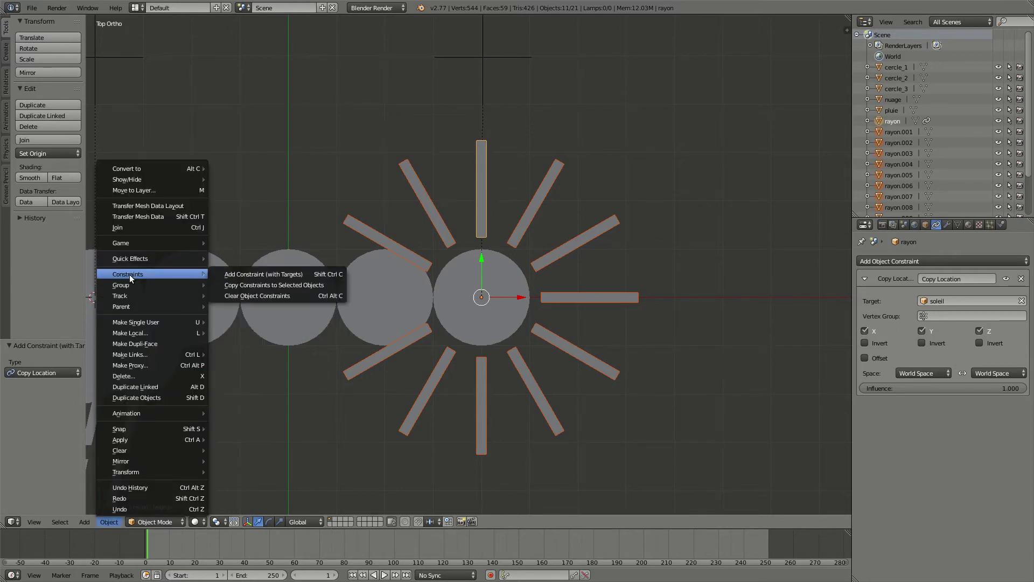
pyautogui.click(322, 285)
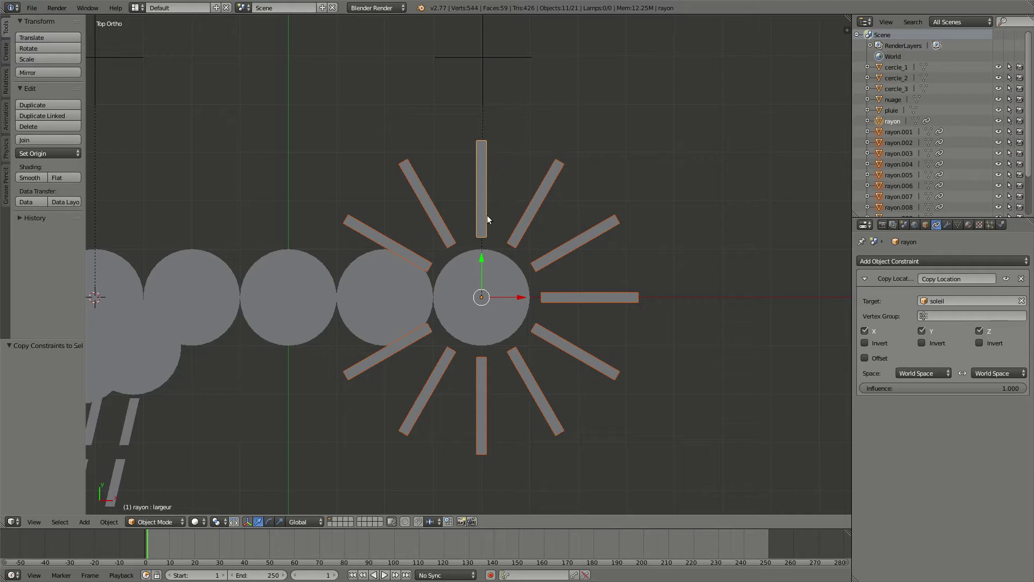
# Check the rays' constraints one by one and test rotating the rotation_droite empty without keeping the rotation.
pyautogui.rightClick(528, 222)
pyautogui.rightClick(574, 244)
pyautogui.rightClick(597, 296)
pyautogui.rightClick(573, 351)
pyautogui.rightClick(530, 391)
pyautogui.rightClick(478, 415)
pyautogui.rightClick(509, 64)
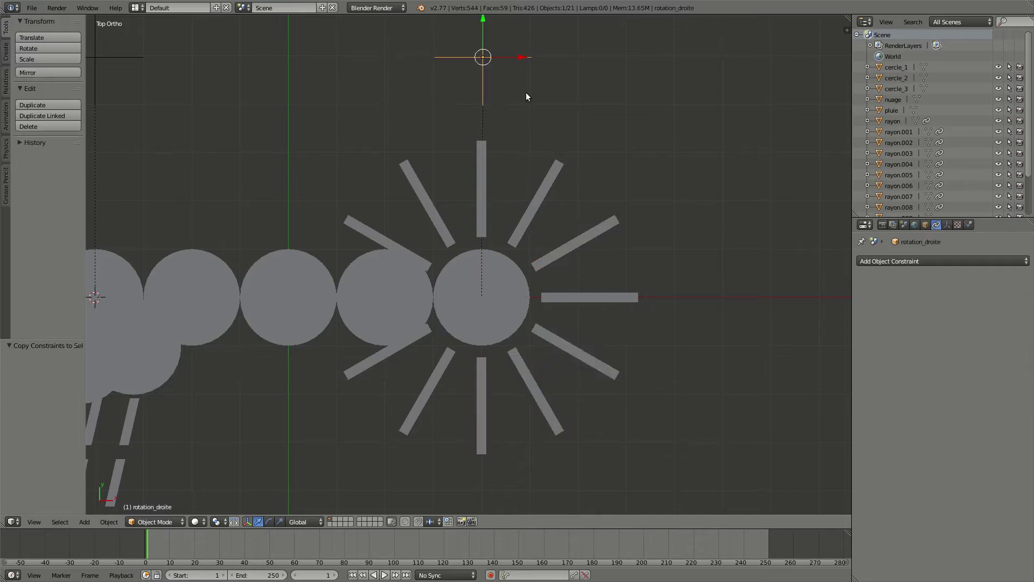
pyautogui.scroll(-2, 517, 70)
pyautogui.press('r')
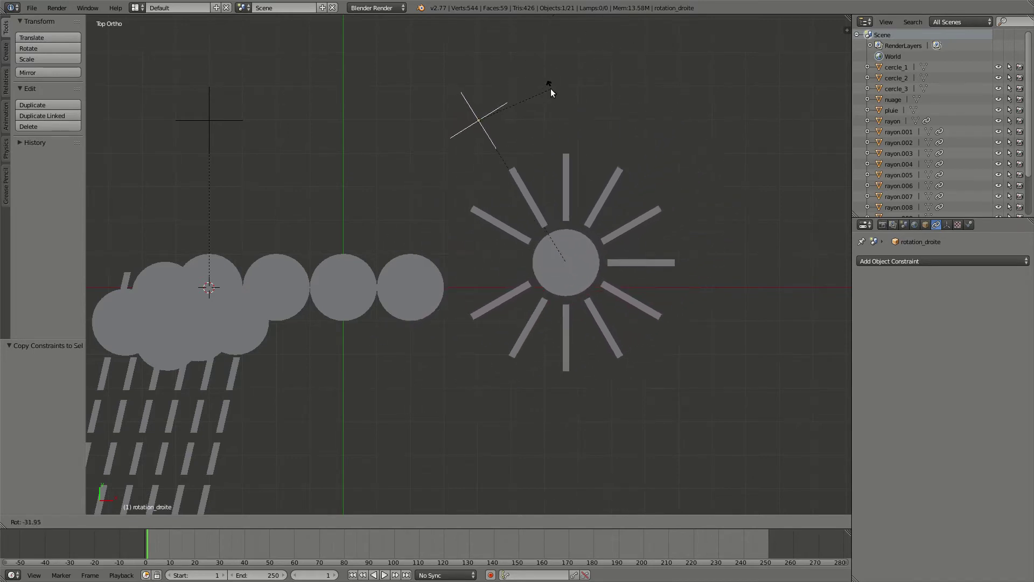
pyautogui.rightClick(509, 69)
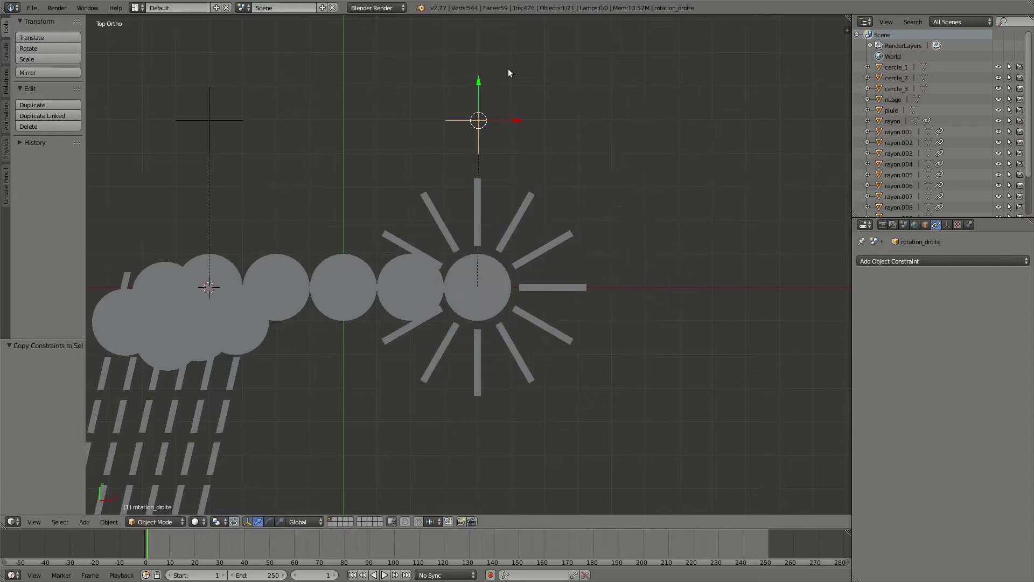
# In wireframe display, add a Copy Location constraint targeting soleil to rayon.009, the ray overlapping cercle_3.
pyautogui.press('z')
pyautogui.scroll(2, 445, 296)
pyautogui.scroll(1, 446, 297)
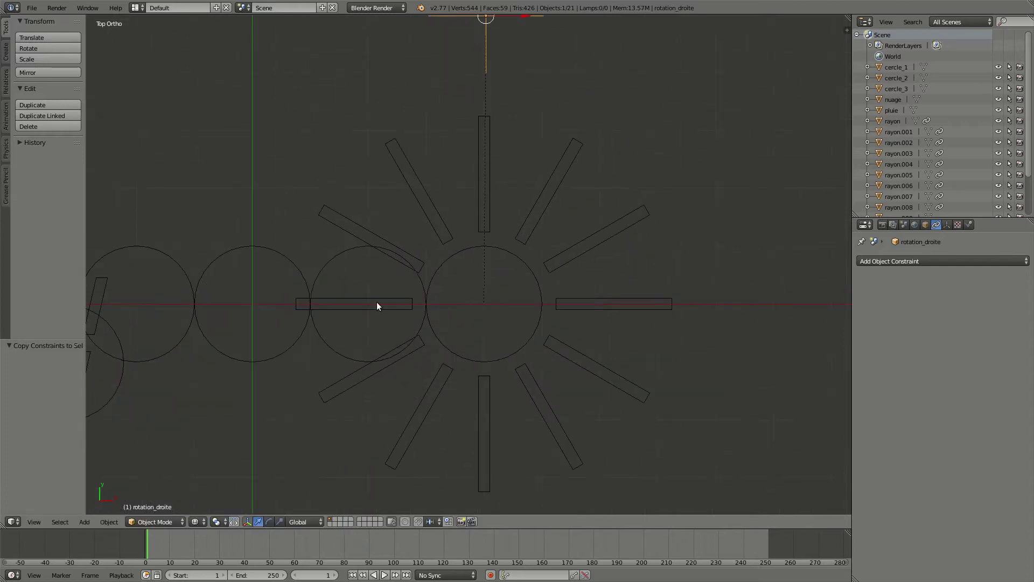
pyautogui.keyDown('shift'); pyautogui.moveTo(450, 263); pyautogui.dragTo(506, 239, button='middle'); pyautogui.keyUp('shift')
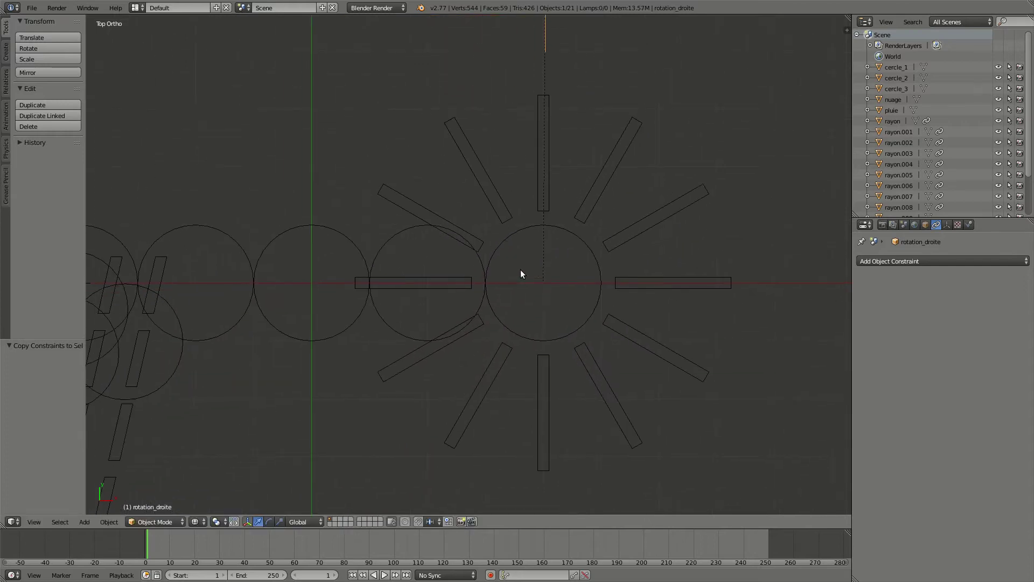
pyautogui.rightClick(498, 248)
pyautogui.keyDown('shift'); pyautogui.rightClick(444, 278); pyautogui.keyUp('shift')
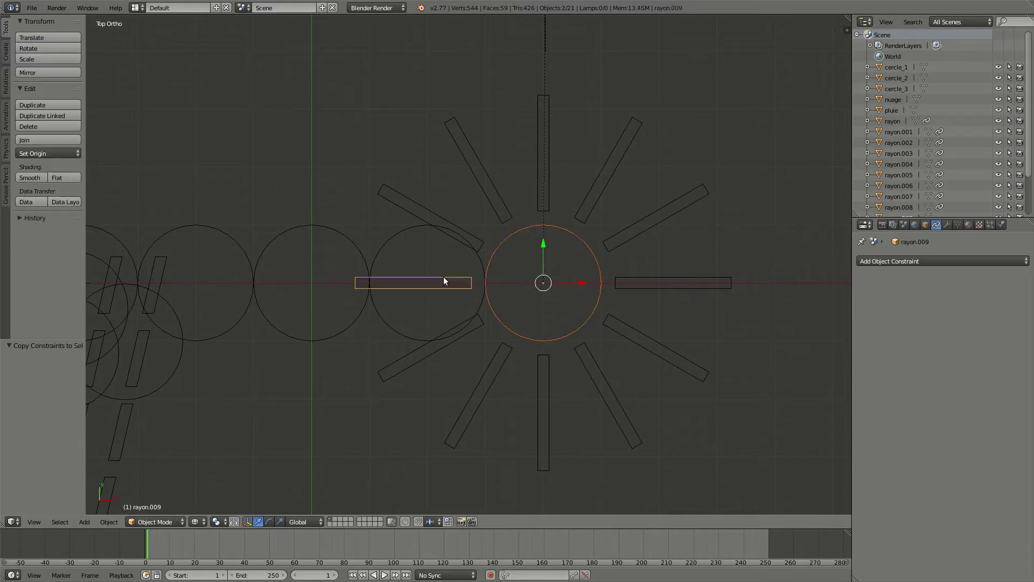
pyautogui.hotkey('ctrl', 'shift', 'c')
pyautogui.click(444, 281)
# Test rotating rotation_droite to check that all rays follow the sun, cancel the rotation and return to solid display.
pyautogui.scroll(-3, 584, 147)
pyautogui.rightClick(528, 122)
pyautogui.press('r')
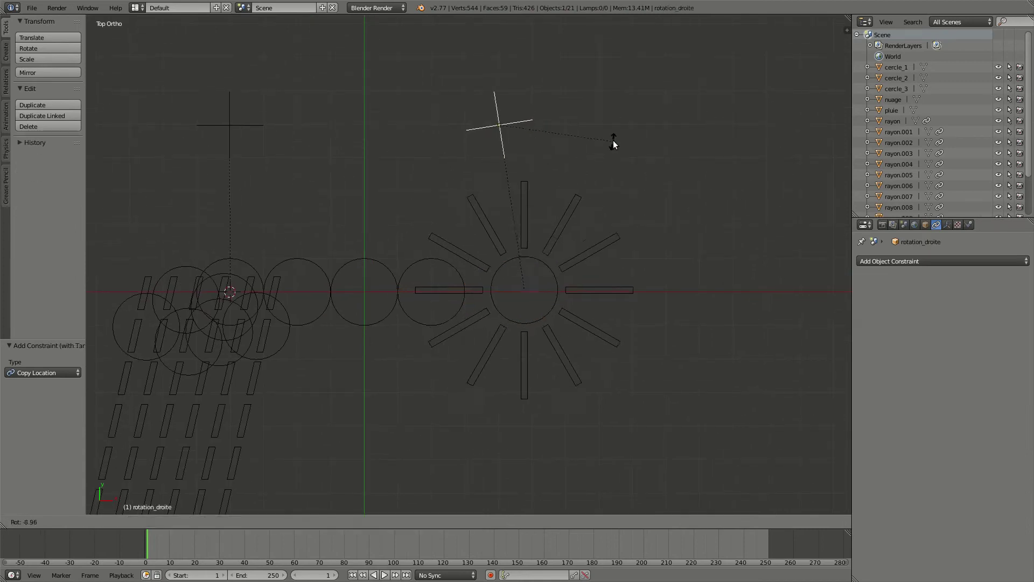
pyautogui.rightClick(609, 65)
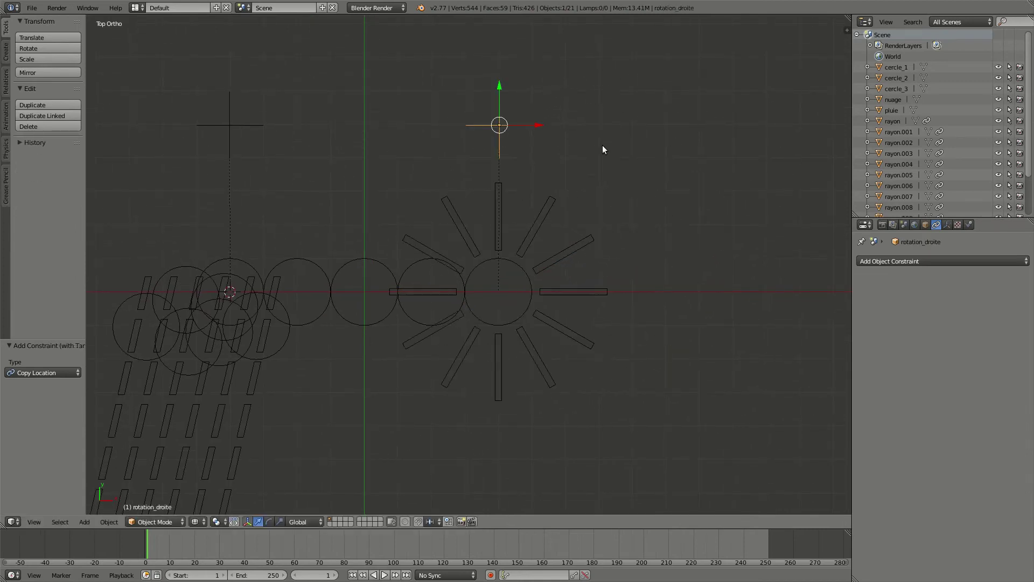
pyautogui.press('z')
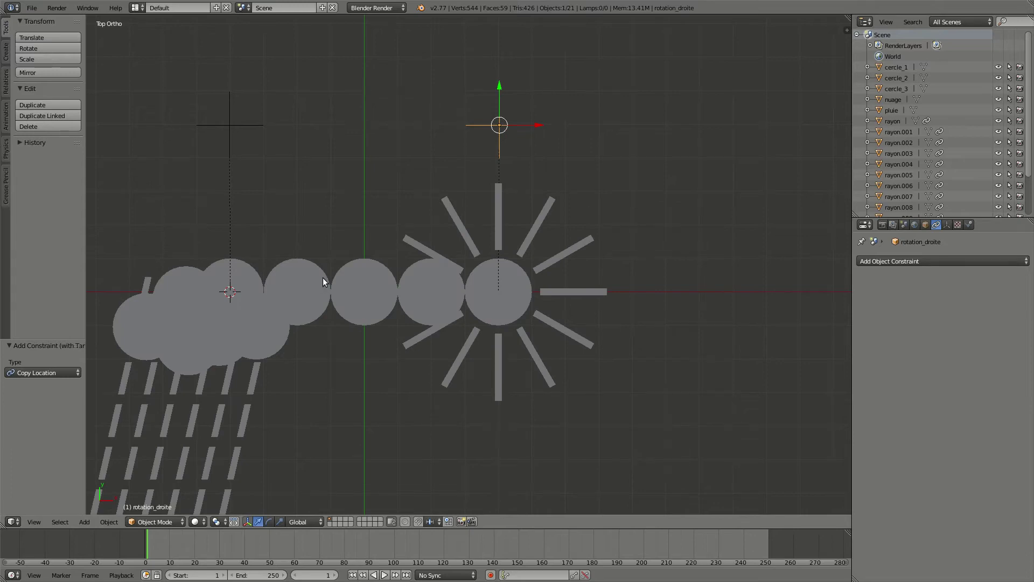
# Test rotating the rotation_gauche empty to check which parts of the cloud follow it, without keeping the rotation.
pyautogui.keyDown('shift'); pyautogui.moveTo(319, 277); pyautogui.dragTo(463, 296, button='middle'); pyautogui.keyUp('shift')
pyautogui.rightClick(405, 147)
pyautogui.press('r')
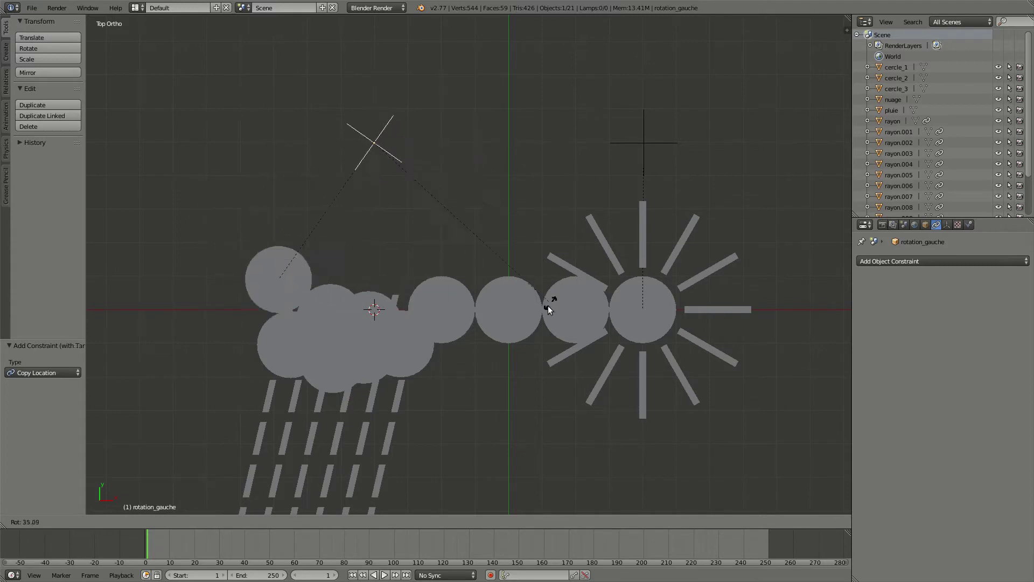
pyautogui.rightClick(567, 254)
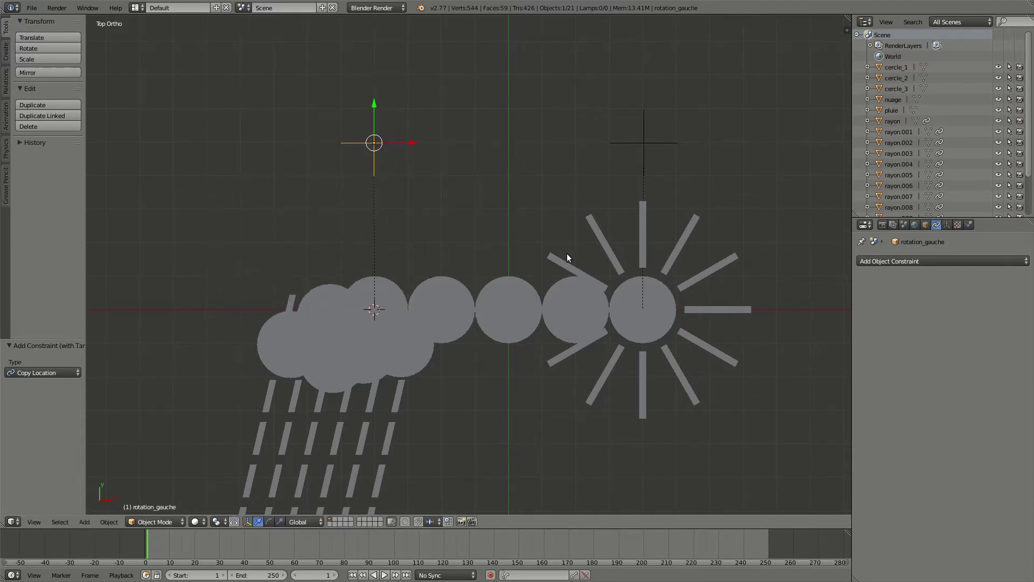
# Add a Copy Location constraint targeting the soleil_pluie circle to the nuage cloud.
pyautogui.scroll(2, 334, 291)
pyautogui.keyDown('shift'); pyautogui.moveTo(385, 289); pyautogui.dragTo(449, 237, button='middle'); pyautogui.keyUp('shift')
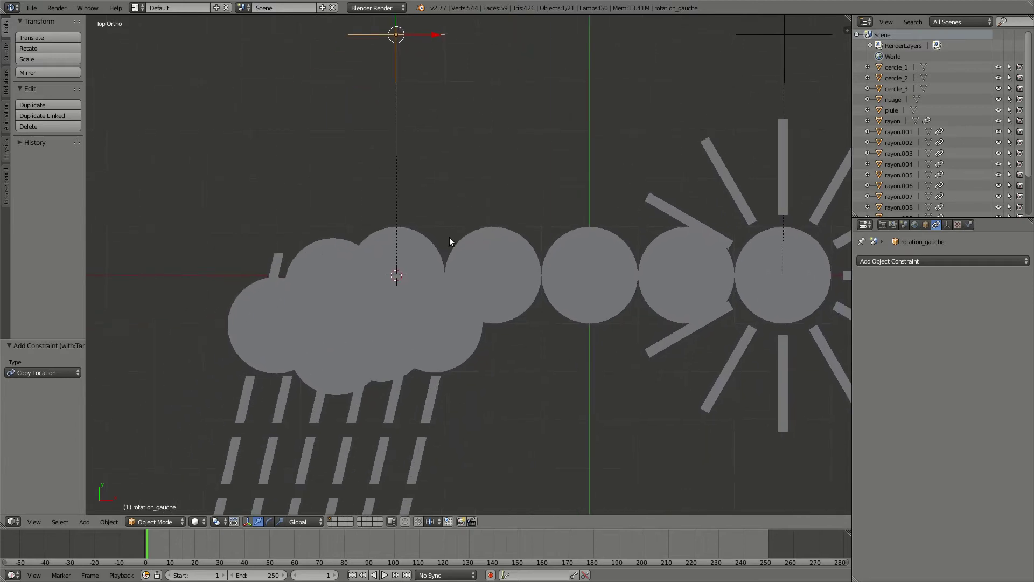
pyautogui.rightClick(381, 235)
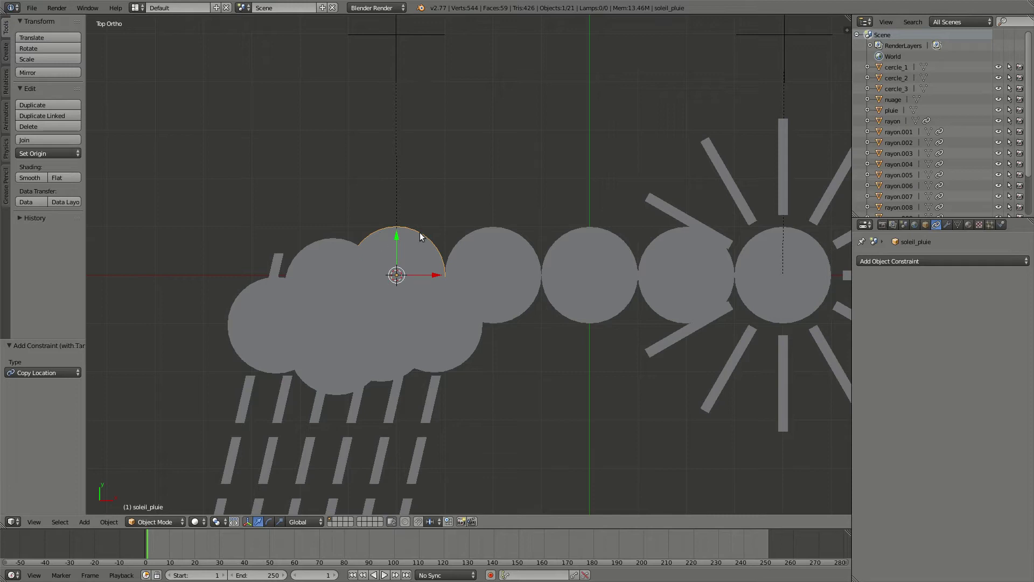
pyautogui.keyDown('shift'); pyautogui.rightClick(338, 241); pyautogui.keyUp('shift')
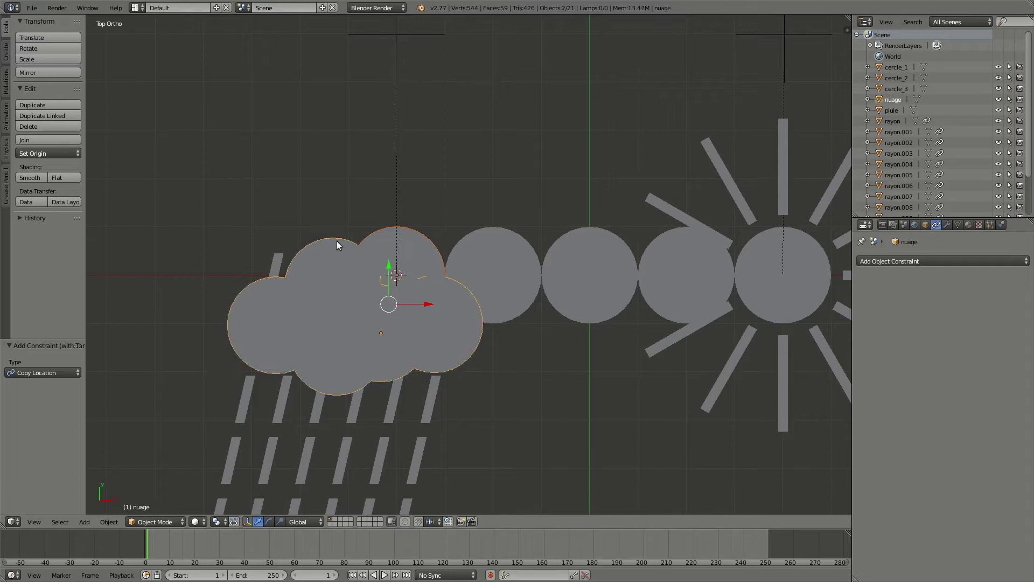
pyautogui.hotkey('ctrl', 'shift', 'c')
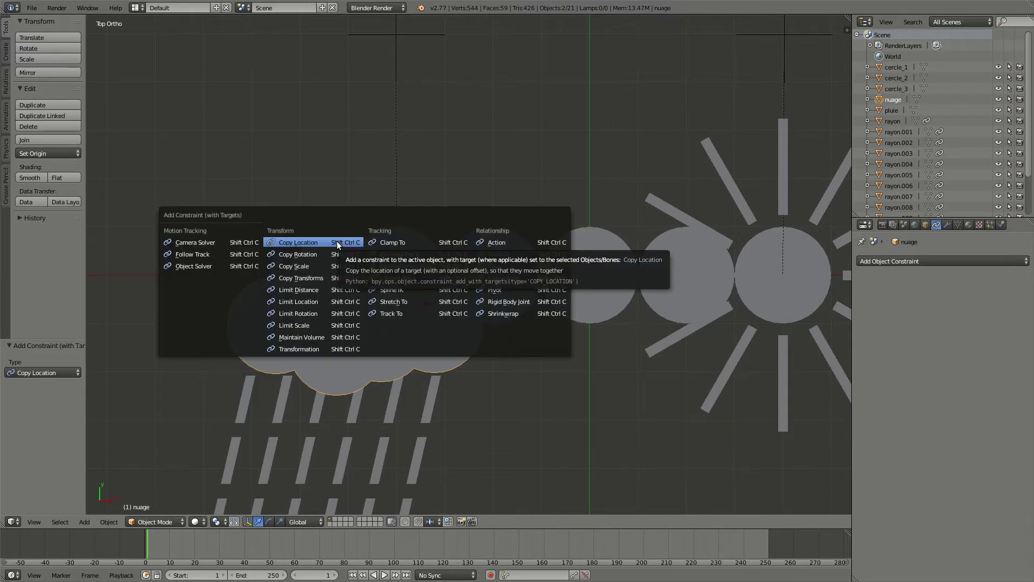
pyautogui.click(337, 241)
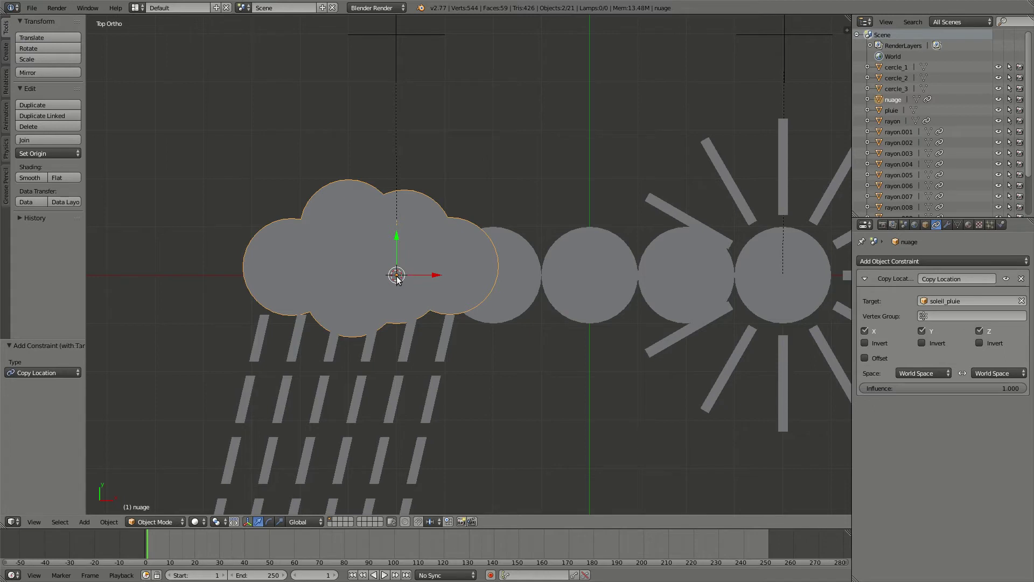
# Inspect soleil and the constrained nuage to compare how their origins are placed relative to their shapes.
pyautogui.scroll(-3, 397, 278)
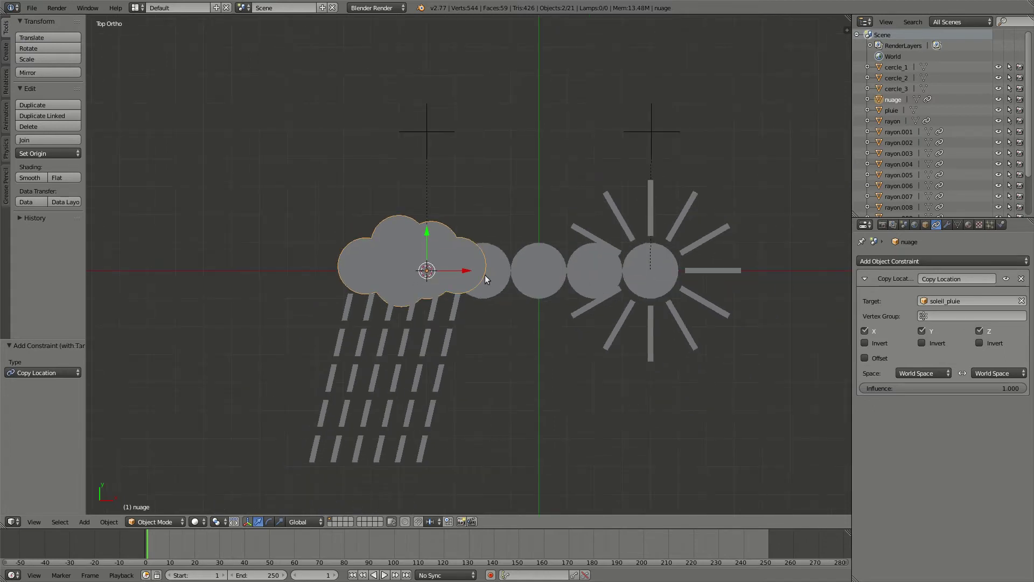
pyautogui.keyDown('shift'); pyautogui.moveTo(595, 266); pyautogui.dragTo(423, 257, button='middle'); pyautogui.keyUp('shift')
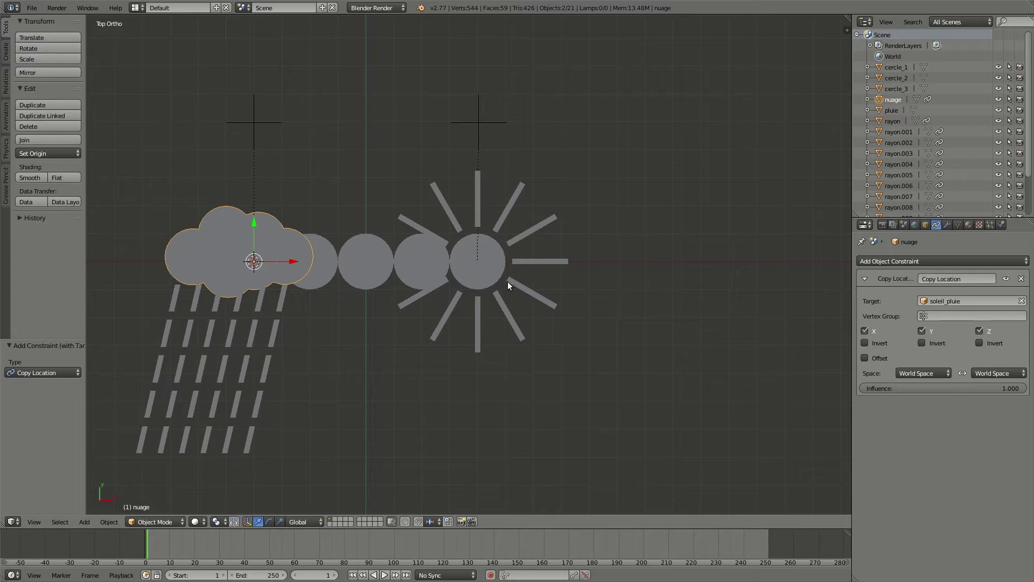
pyautogui.rightClick(500, 261)
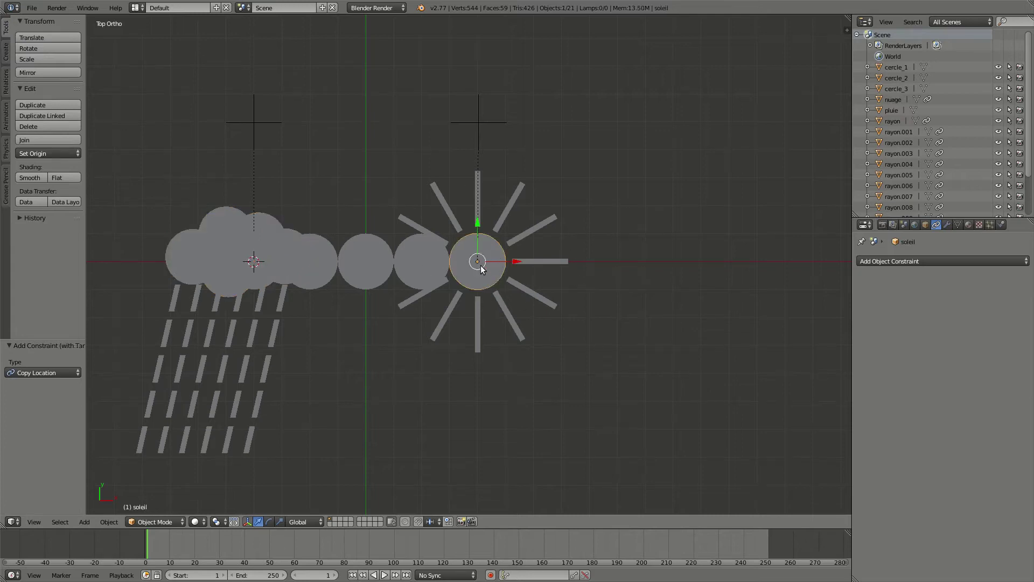
pyautogui.scroll(5, 487, 267)
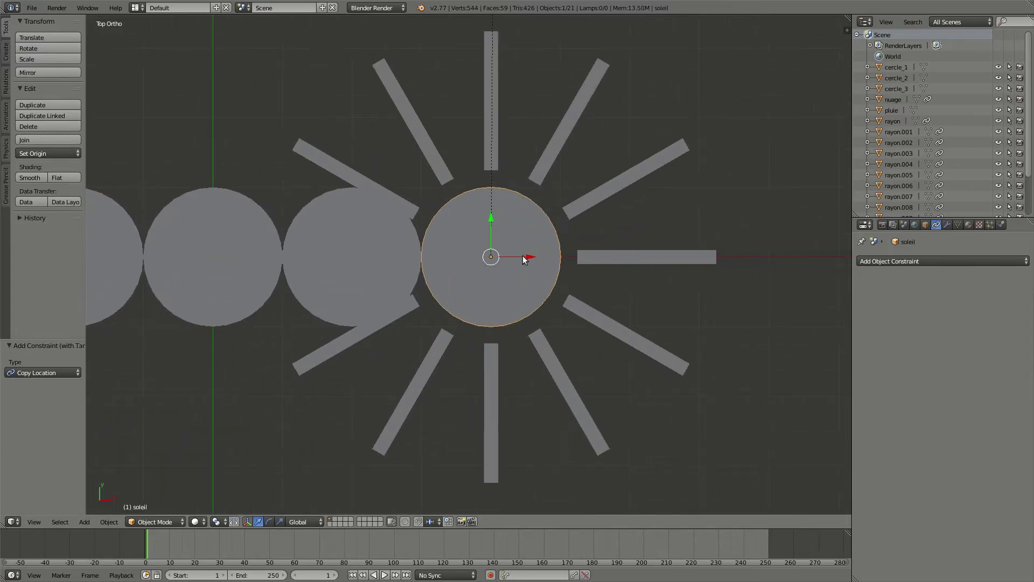
pyautogui.scroll(-7, 491, 261)
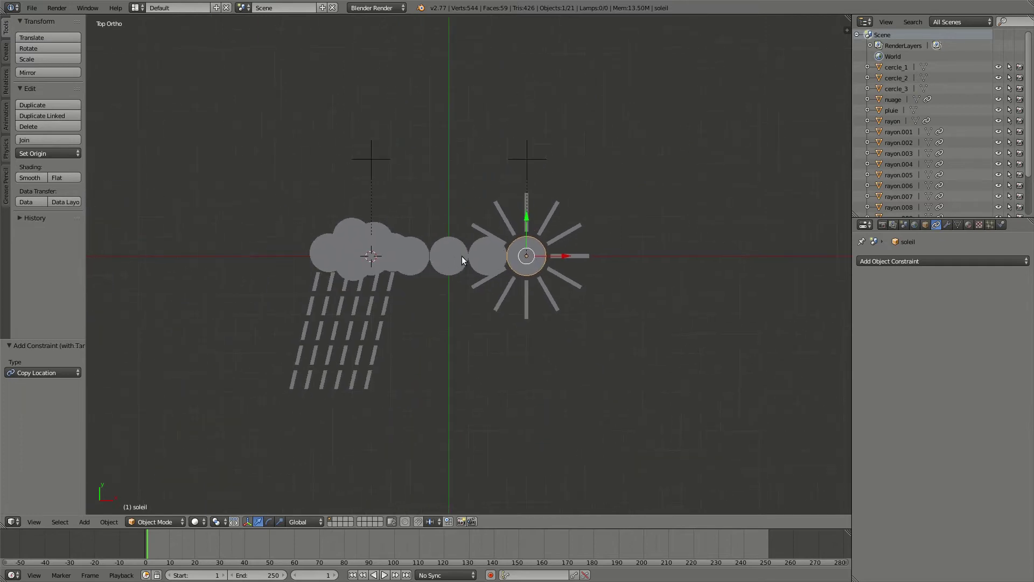
pyautogui.rightClick(379, 244)
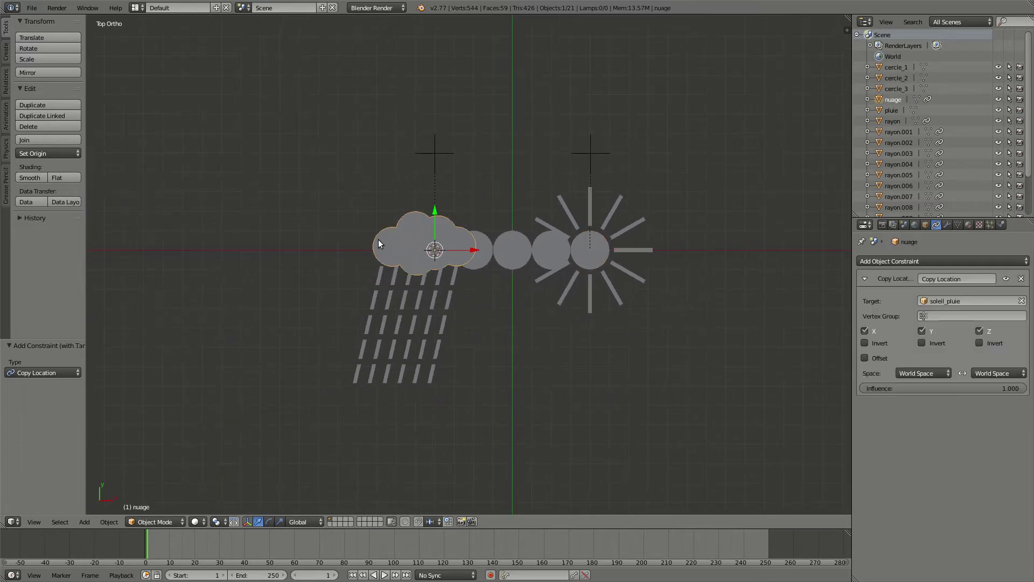
# Enable Offset on nuage's Copy Location constraint and move the cloud about 3.74 in X and -0.135 in Y, back over the rain.
pyautogui.click(871, 358)
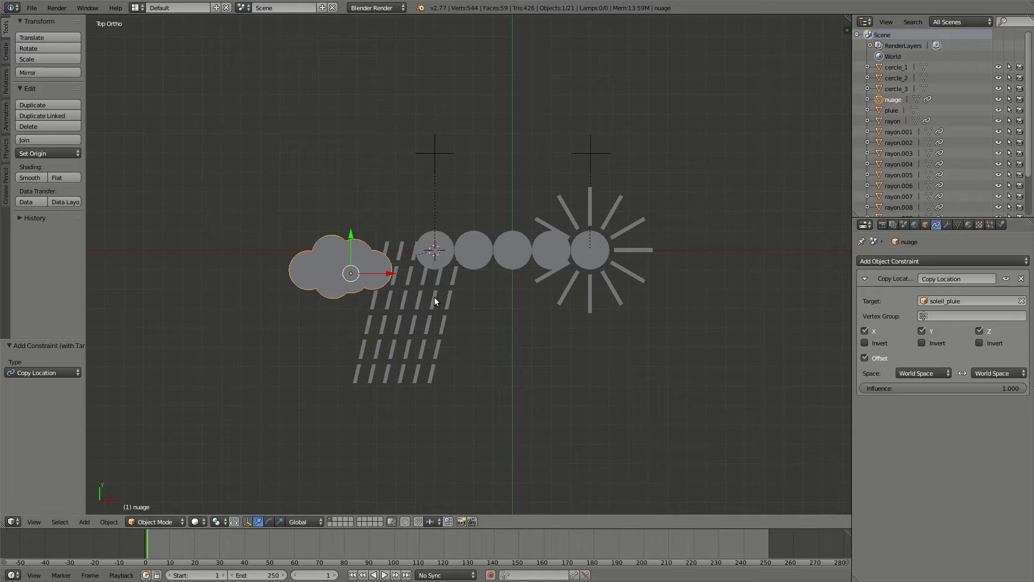
pyautogui.scroll(1, 429, 293)
pyautogui.scroll(1, 427, 293)
pyautogui.keyDown('shift'); pyautogui.moveTo(408, 295); pyautogui.dragTo(340, 307, button='middle'); pyautogui.keyUp('shift')
pyautogui.press('g')
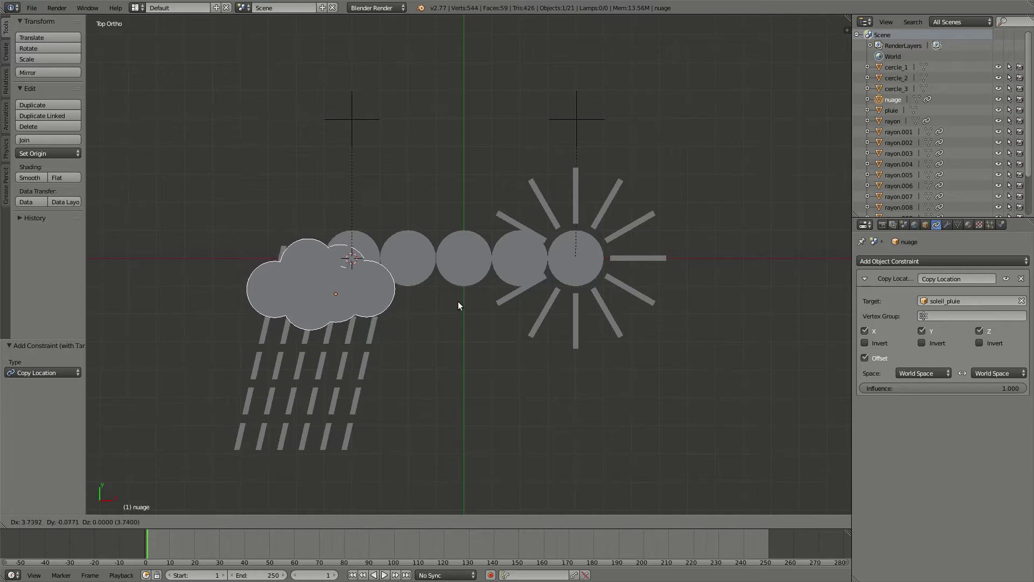
pyautogui.click(457, 303)
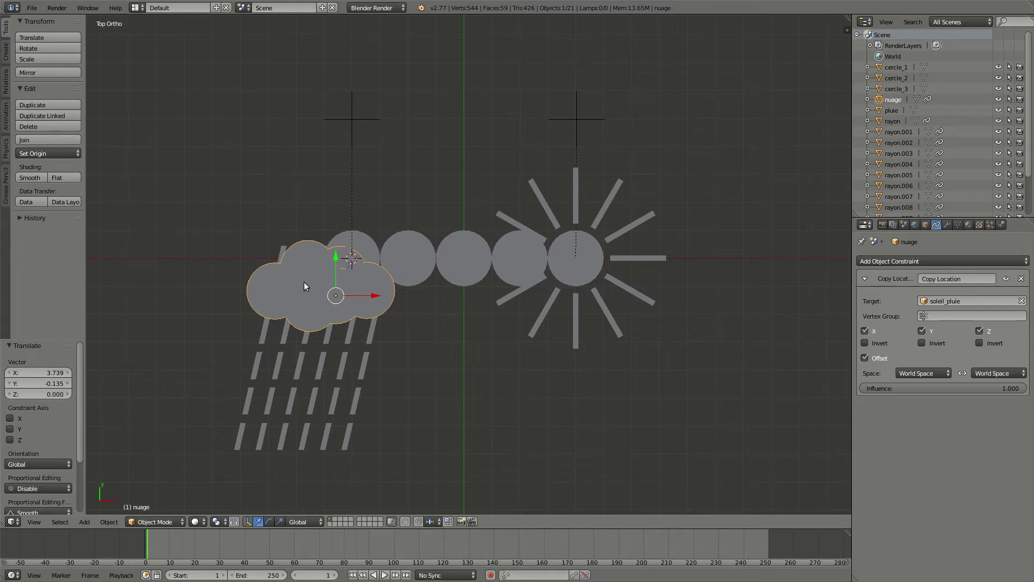
# Test rotating the rotation_gauche empty to check that the offset cloud follows it, without keeping the rotation.
pyautogui.rightClick(378, 121)
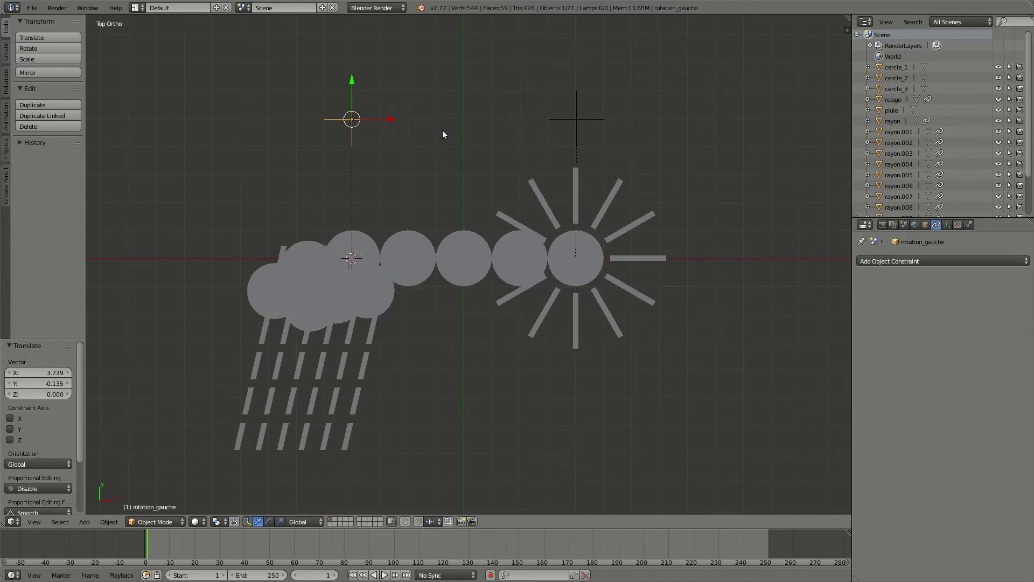
pyautogui.press('r')
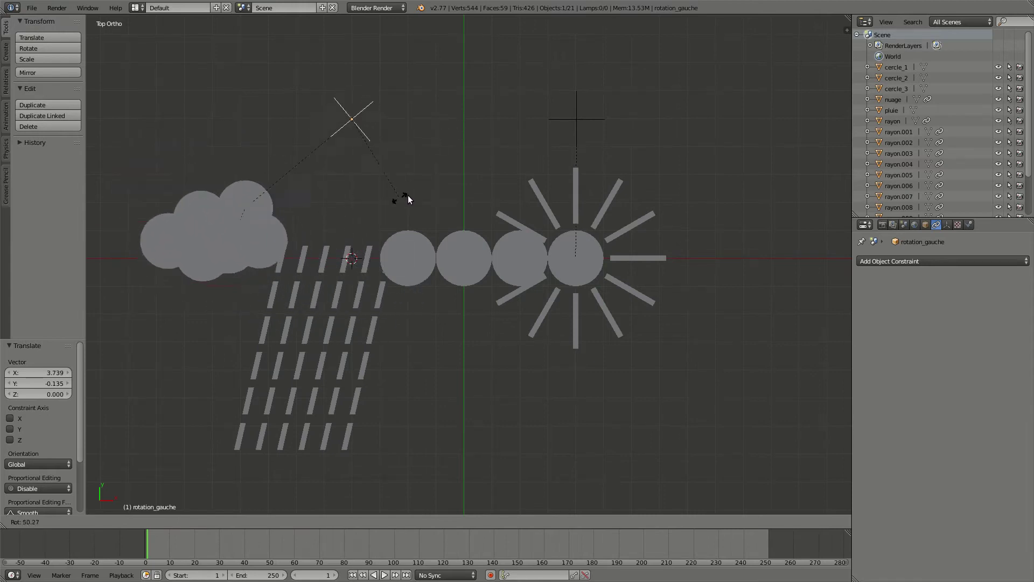
pyautogui.rightClick(447, 143)
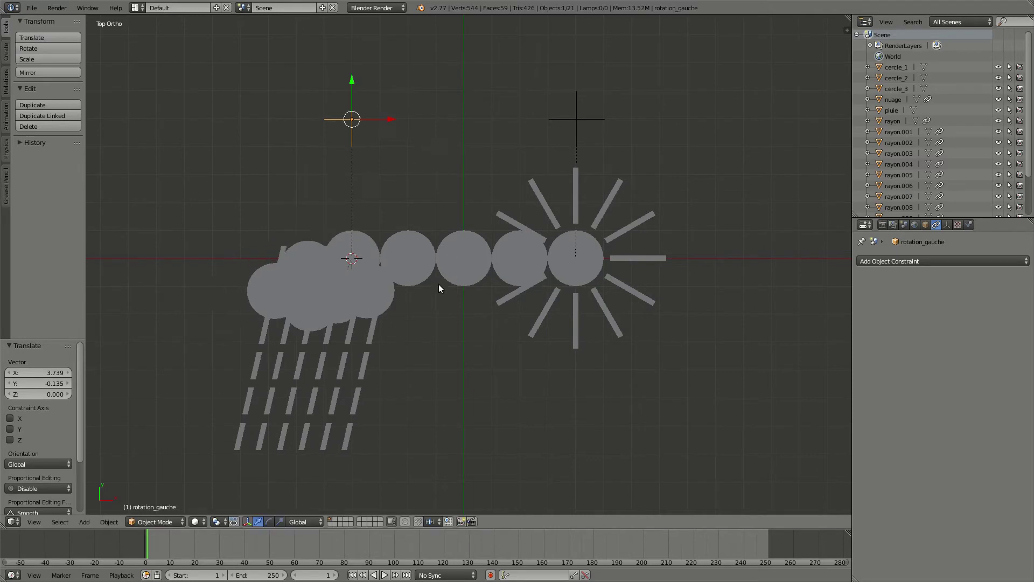
# Examine how nuage, pluie and soleil_pluie are layered, using a close tilted wireframe view.
pyautogui.rightClick(387, 266)
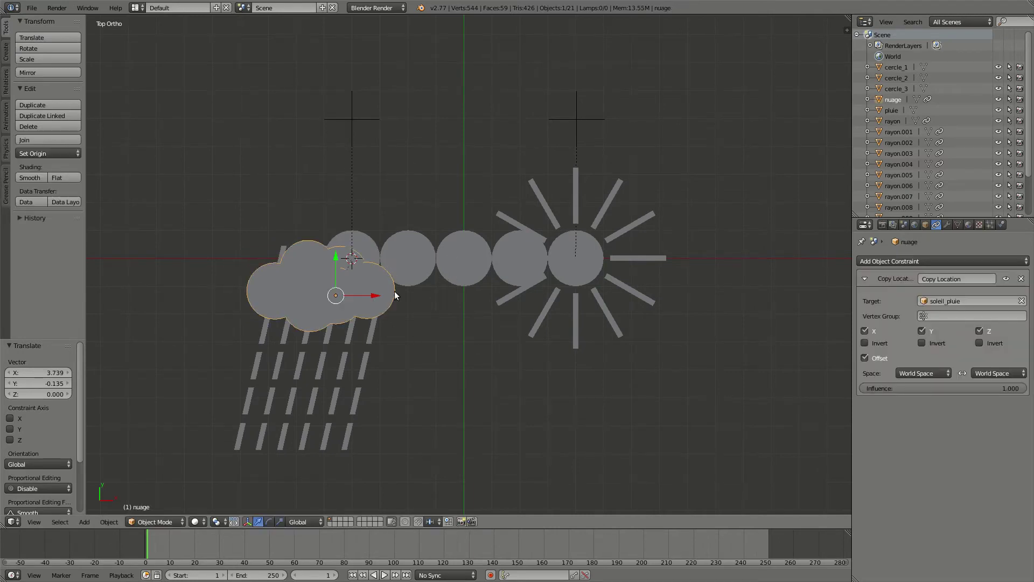
pyautogui.rightClick(371, 331)
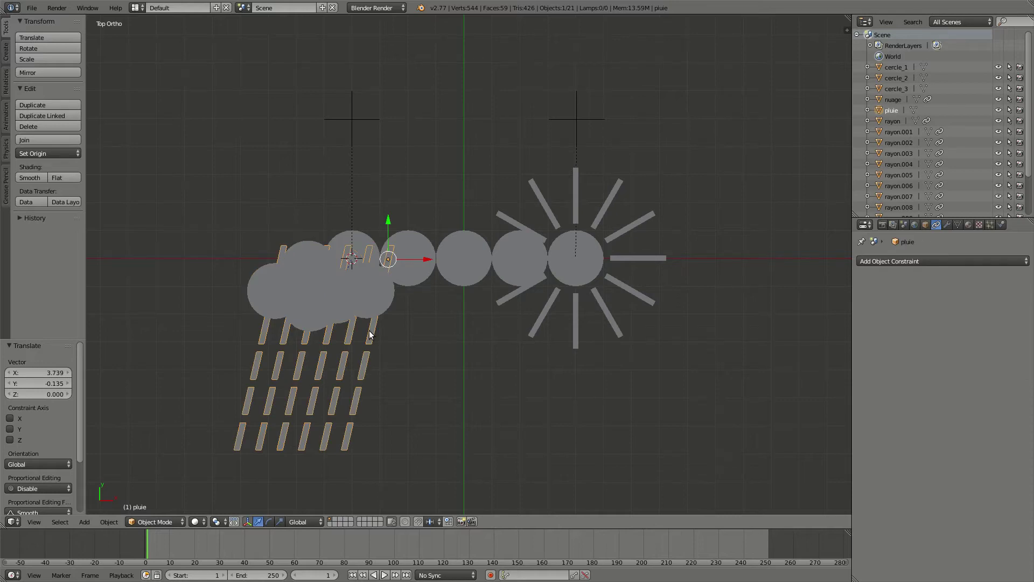
pyautogui.press('KP_1')
pyautogui.scroll(9, 370, 330)
pyautogui.press('z')
pyautogui.keyDown('shift'); pyautogui.moveTo(291, 288); pyautogui.dragTo(607, 289, button='middle'); pyautogui.keyUp('shift')
pyautogui.scroll(1, 598, 289)
pyautogui.keyDown('shift'); pyautogui.moveTo(308, 308); pyautogui.dragTo(483, 322, button='middle'); pyautogui.keyUp('shift')
pyautogui.moveTo(340, 266); pyautogui.dragTo(350, 289, button='middle')
pyautogui.rightClick(484, 240)
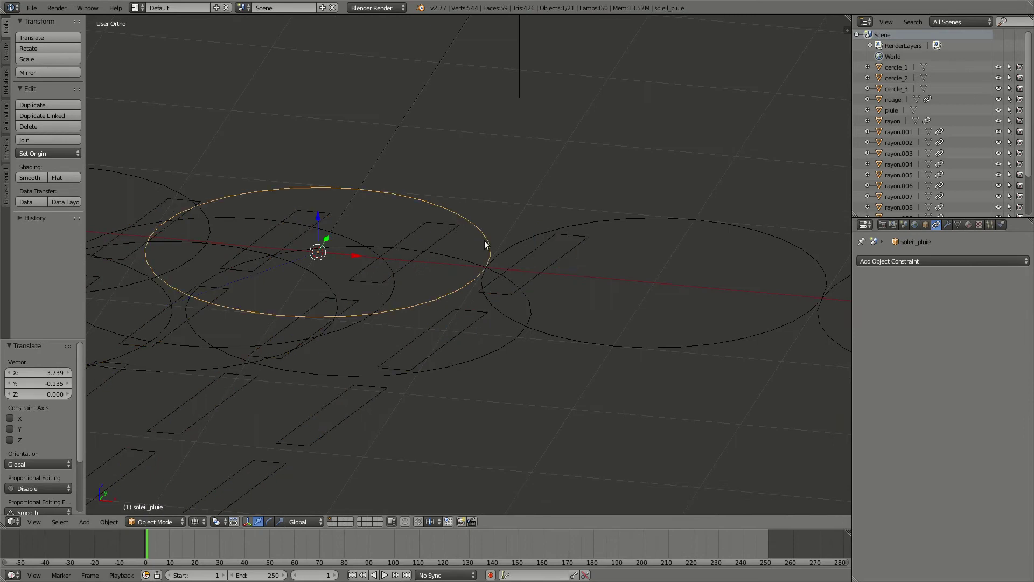
# Compare the heights of nuage, cercle_1 and soleil_pluie from the front, and return to the solid top view.
pyautogui.press('KP_1')
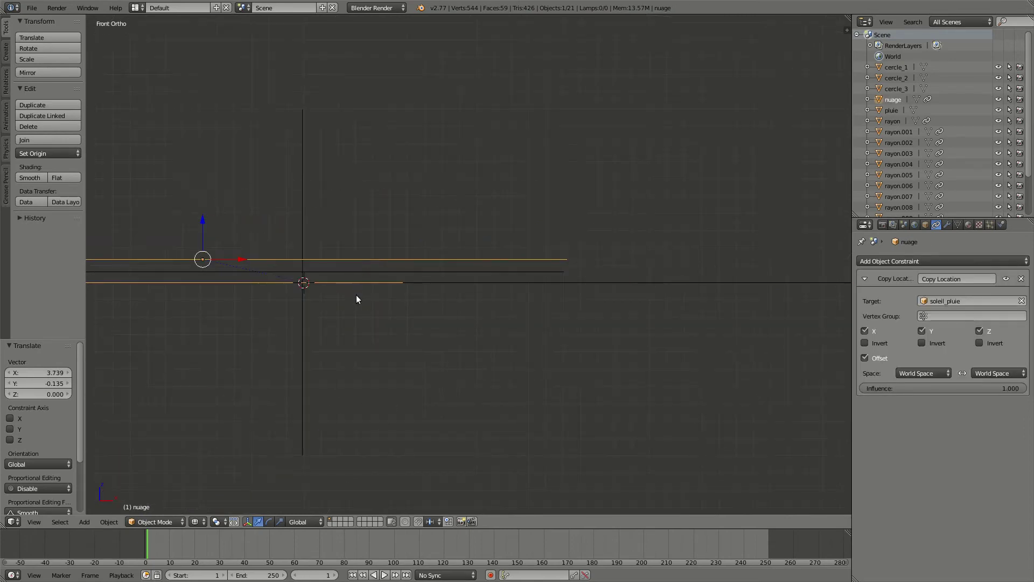
pyautogui.moveTo(356, 296); pyautogui.dragTo(425, 183, button='middle')
pyautogui.press('KP_7')
pyautogui.press('KP_1')
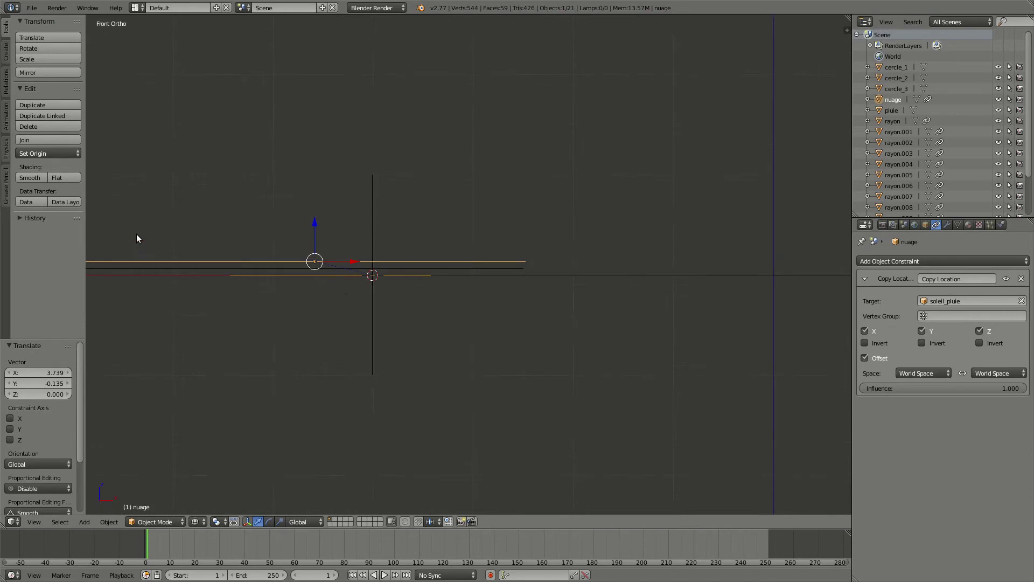
pyautogui.rightClick(476, 277)
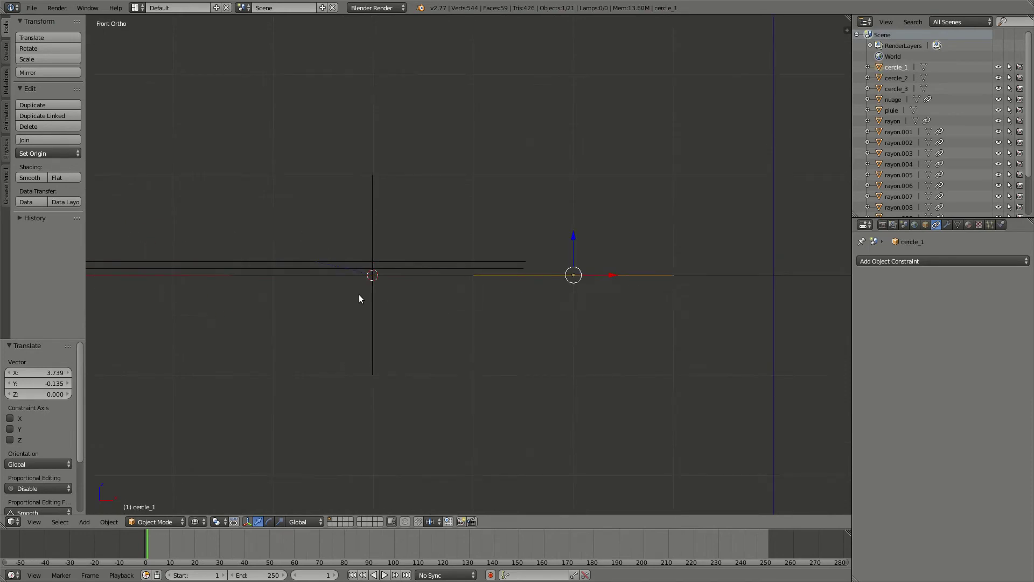
pyautogui.rightClick(302, 277)
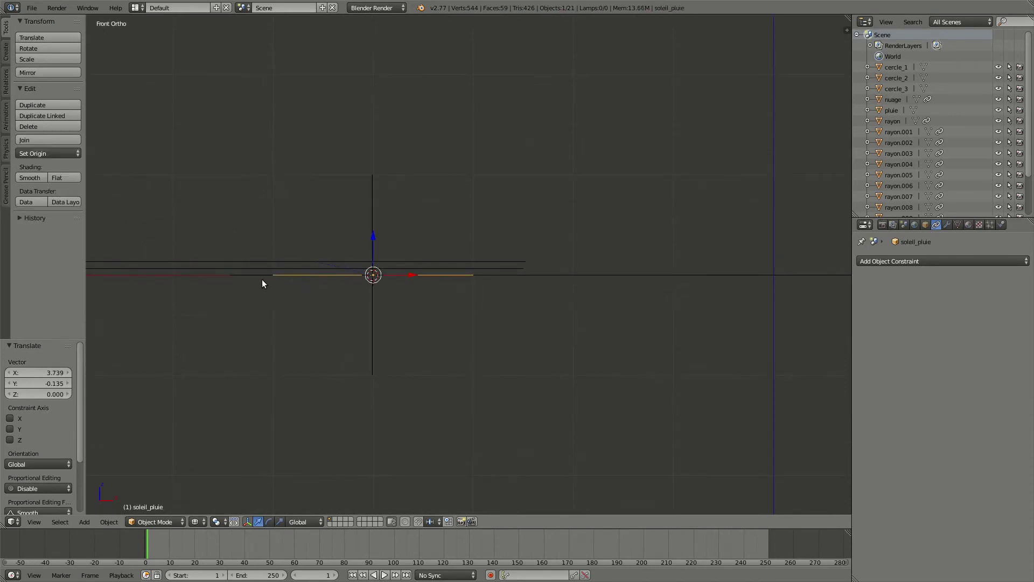
pyautogui.rightClick(266, 259)
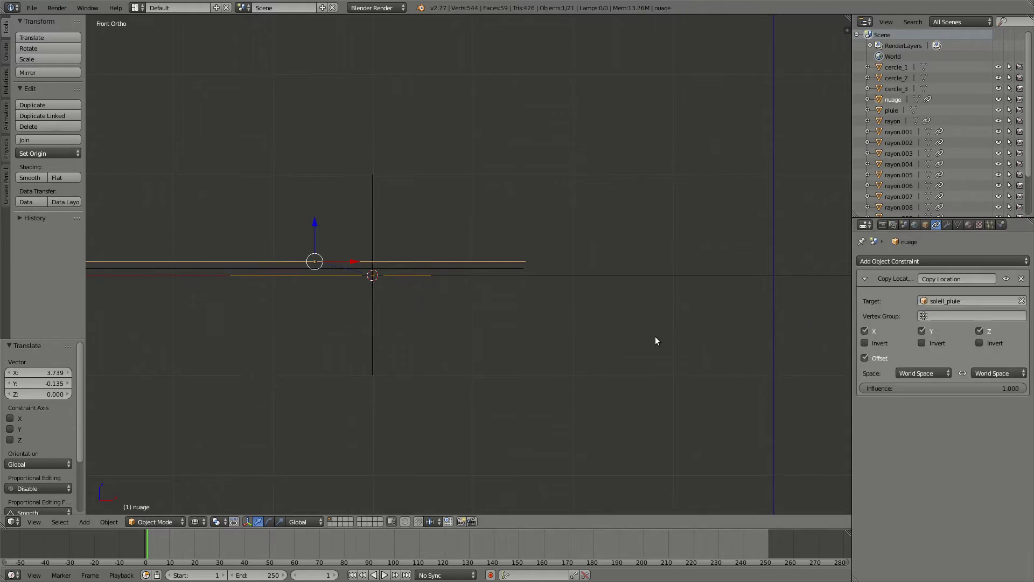
pyautogui.press('KP_7')
pyautogui.press('z')
pyautogui.scroll(-2, 501, 308)
pyautogui.keyDown('shift'); pyautogui.moveTo(433, 295); pyautogui.dragTo(547, 223, button='middle'); pyautogui.keyUp('shift')
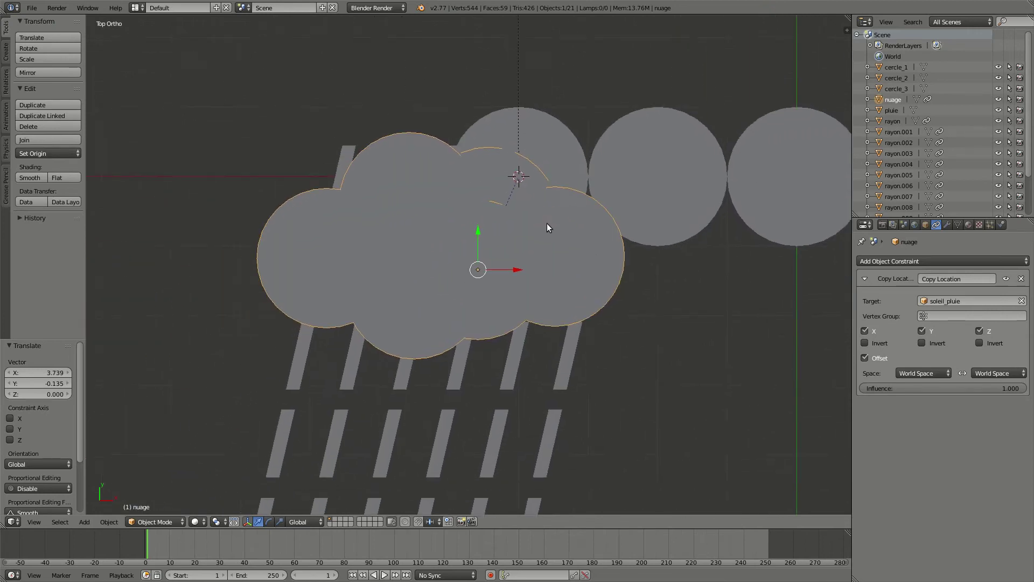
# Add a Copy Location constraint targeting the soleil_pluie circle to the pluie rain object.
pyautogui.rightClick(574, 347)
pyautogui.scroll(-2, 574, 347)
pyautogui.scroll(-3, 574, 347)
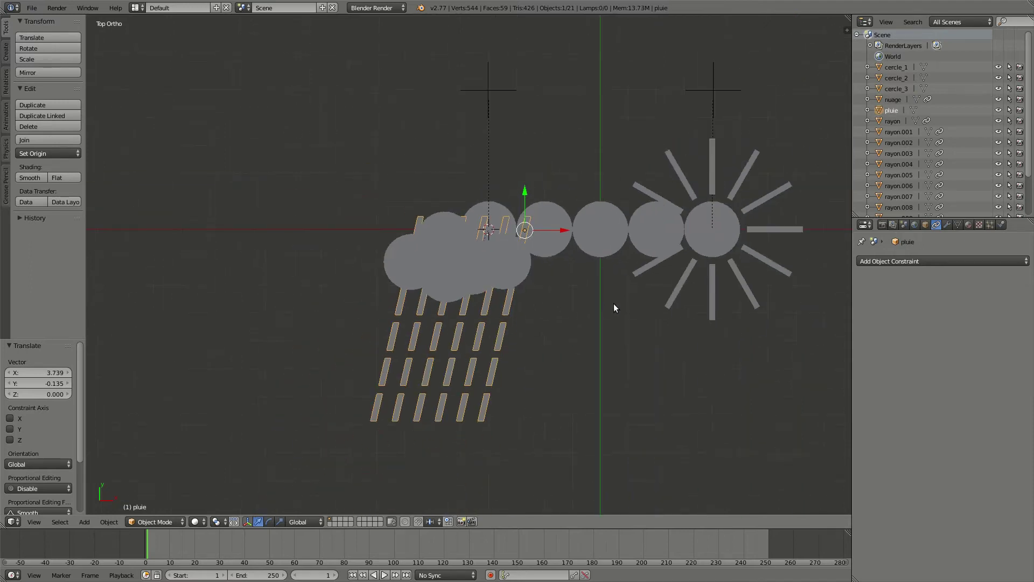
pyautogui.scroll(3, 584, 279)
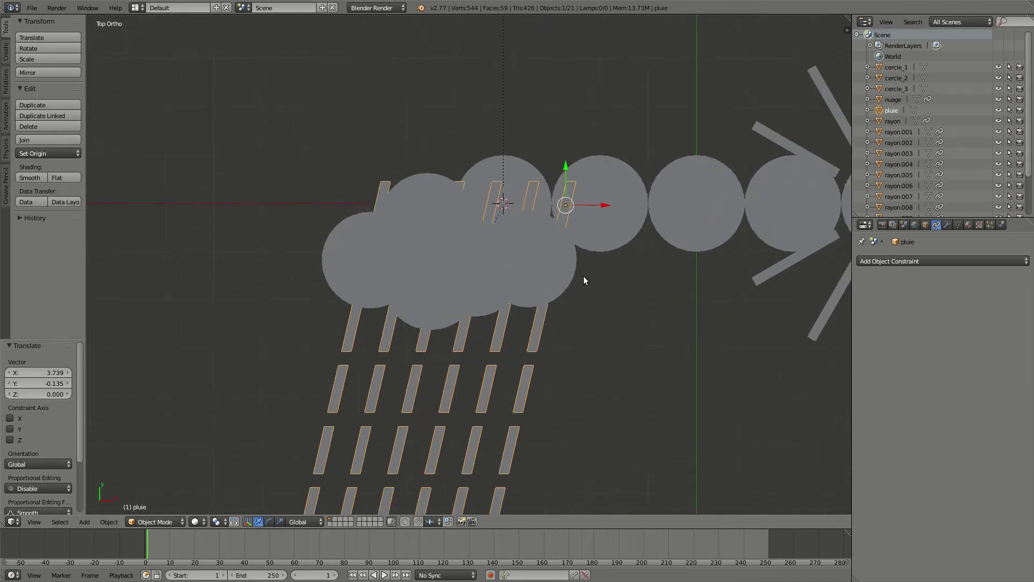
pyautogui.rightClick(472, 228)
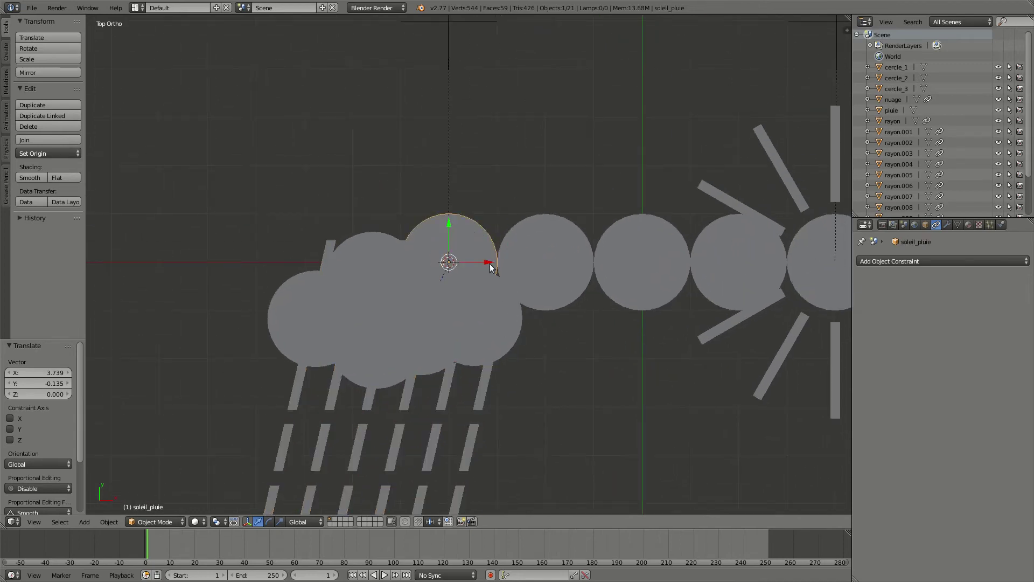
pyautogui.keyDown('shift'); pyautogui.rightClick(484, 396); pyautogui.keyUp('shift')
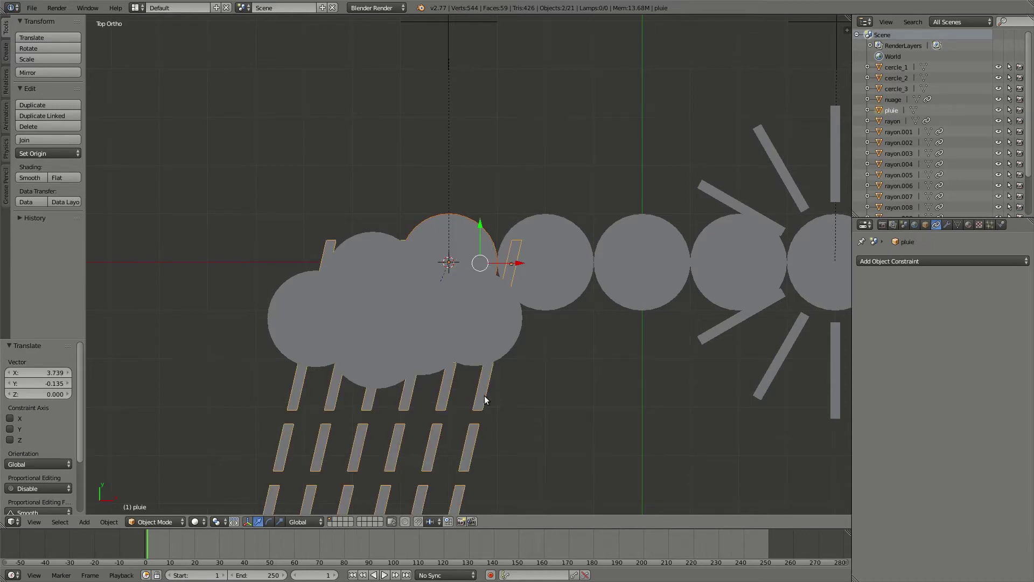
pyautogui.hotkey('ctrl', 'shift', 'c')
pyautogui.click(483, 396)
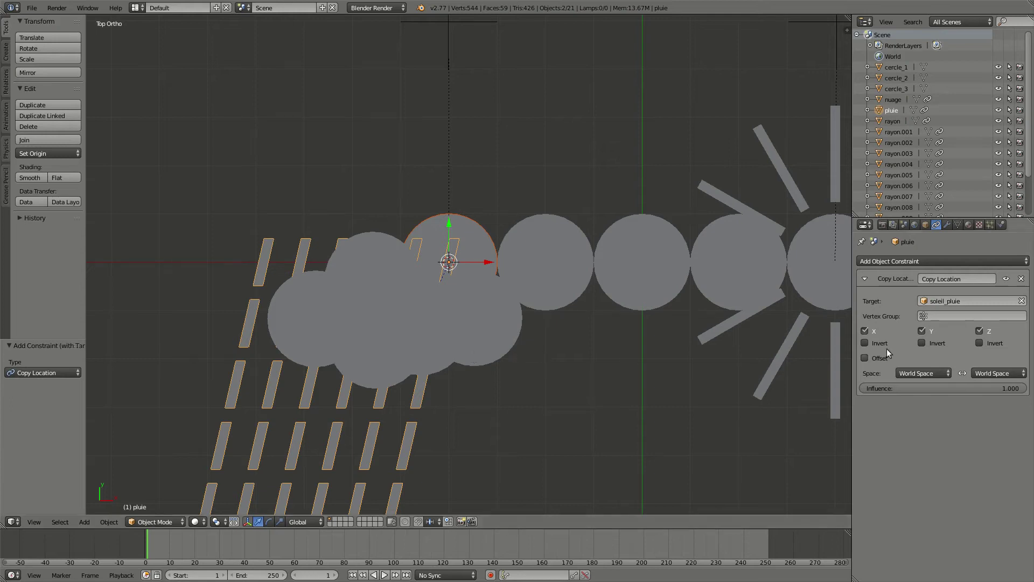
# Test moving pluie while its constraint's Offset is disabled, without keeping the move.
pyautogui.scroll(-3, 592, 360)
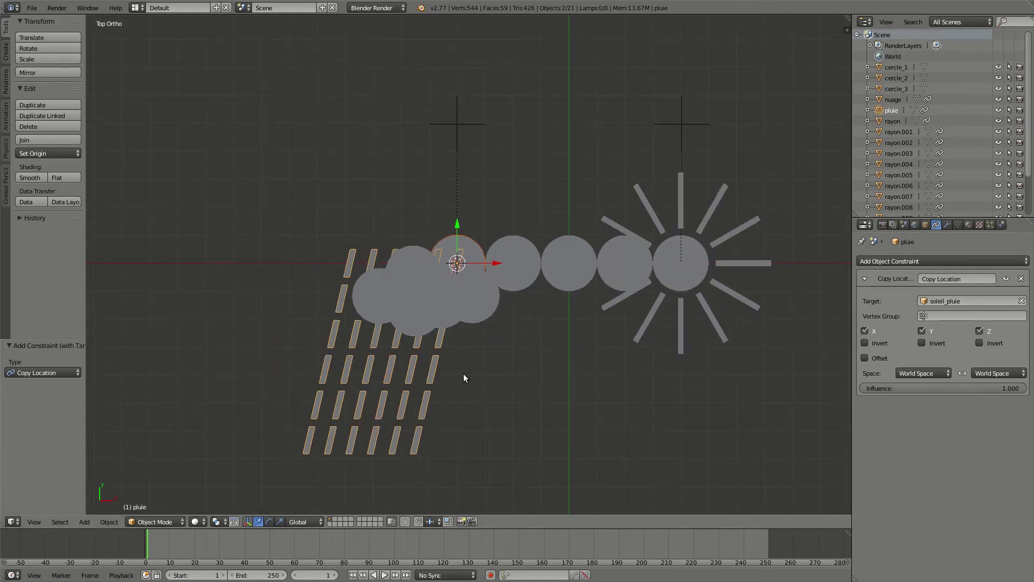
pyautogui.press('g')
pyautogui.rightClick(446, 389)
pyautogui.rightClick(437, 358)
pyautogui.press('g')
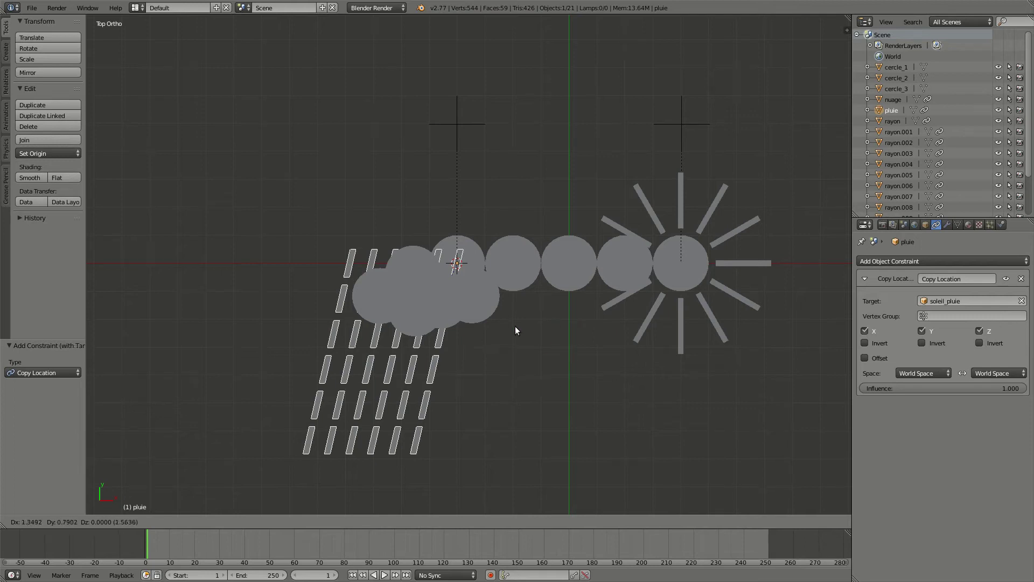
pyautogui.rightClick(536, 362)
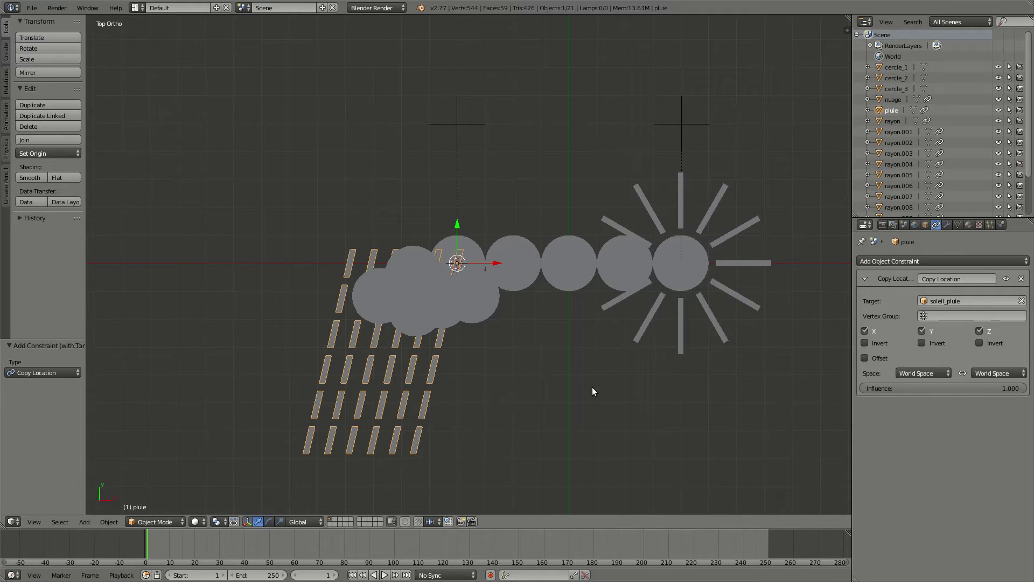
# Enable Offset on pluie's Copy Location constraint and move the rain about 3.83 along X, back under the cloud.
pyautogui.click(865, 358)
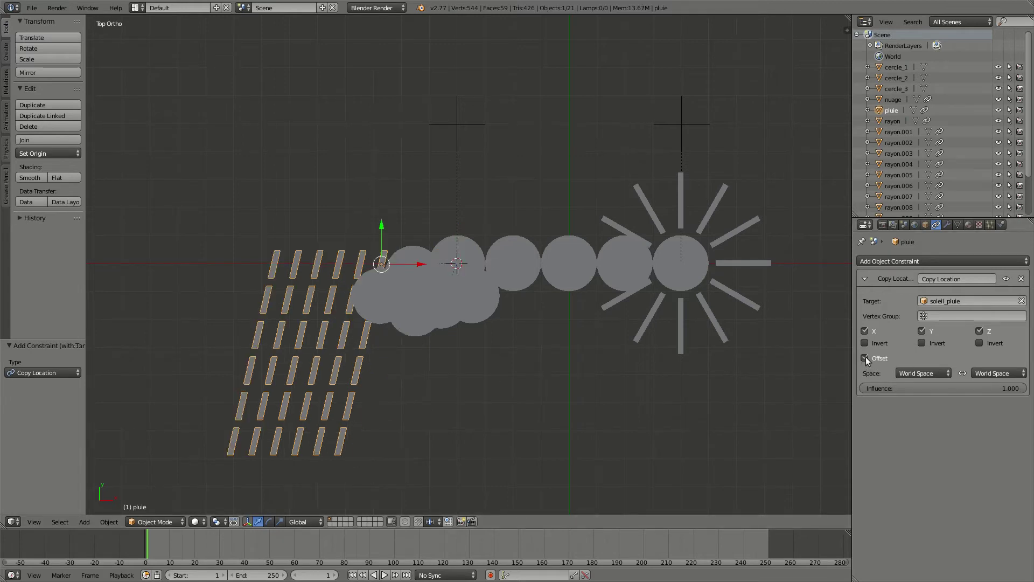
pyautogui.scroll(2, 494, 337)
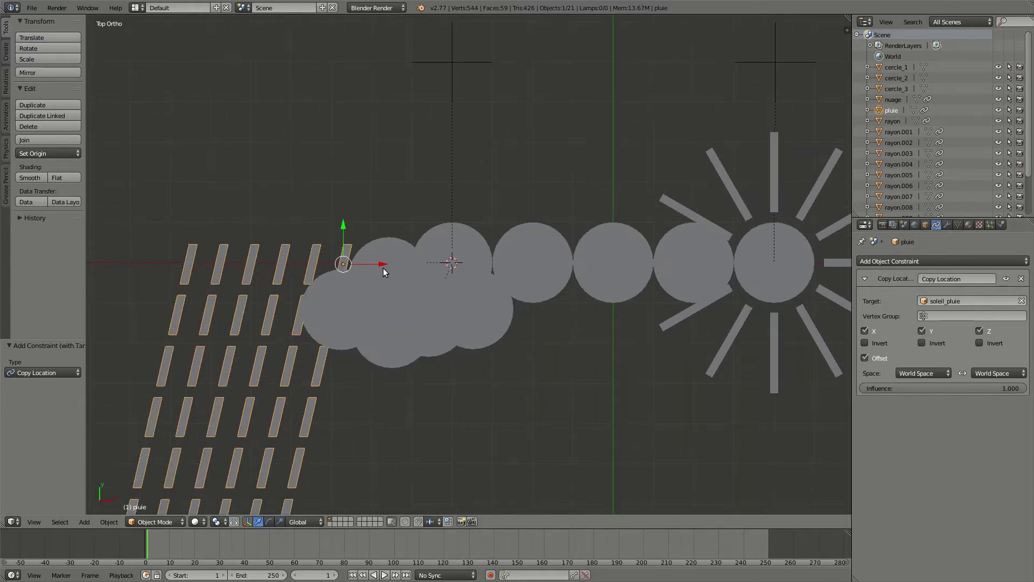
pyautogui.moveTo(384, 268); pyautogui.dragTo(534, 268)
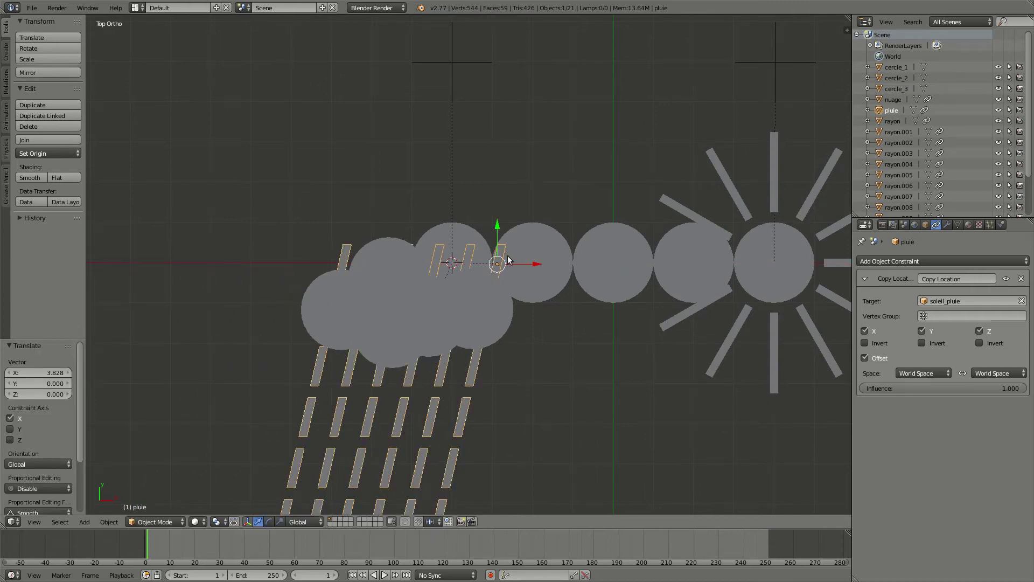
# Slide pluie about 5.11 along its local Y axis so most of the rain sits above the cloud.
pyautogui.press('g')
pyautogui.press('y')
pyautogui.press('y')
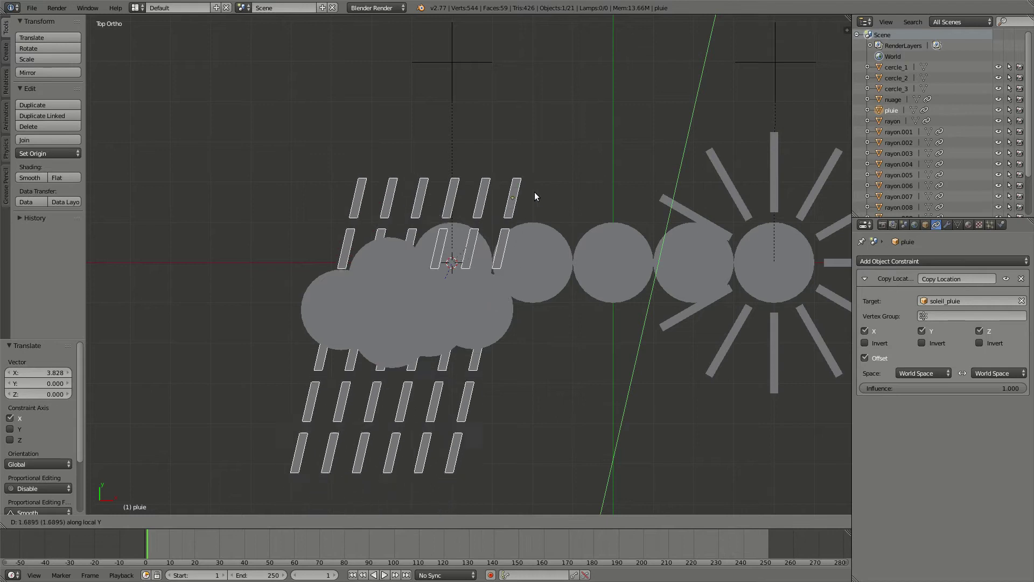
pyautogui.click(564, 57)
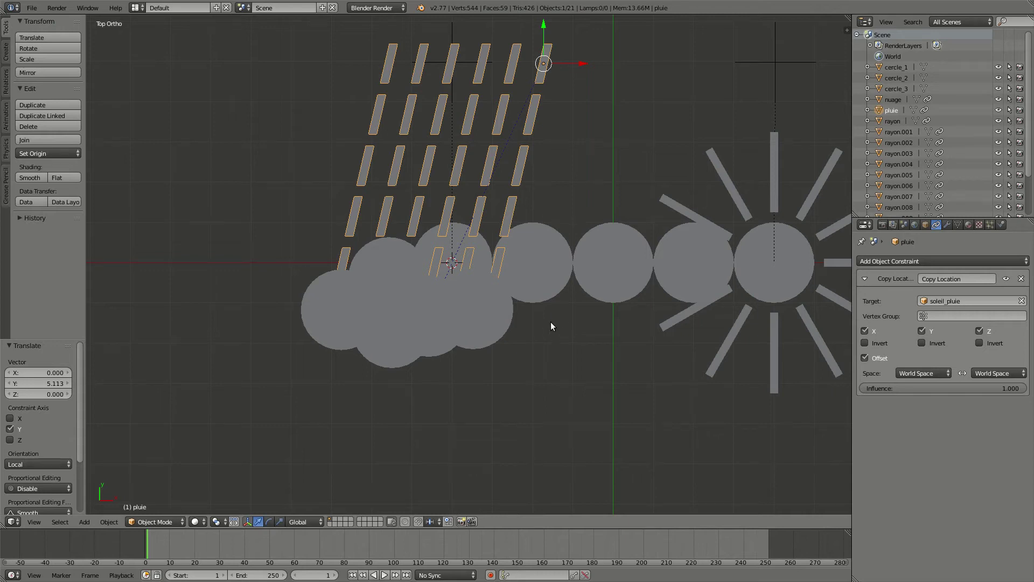
# Test sliding the raised rain along its local Y axis to preview its fall, without keeping the move.
pyautogui.press('g')
pyautogui.press('y')
pyautogui.press('y')
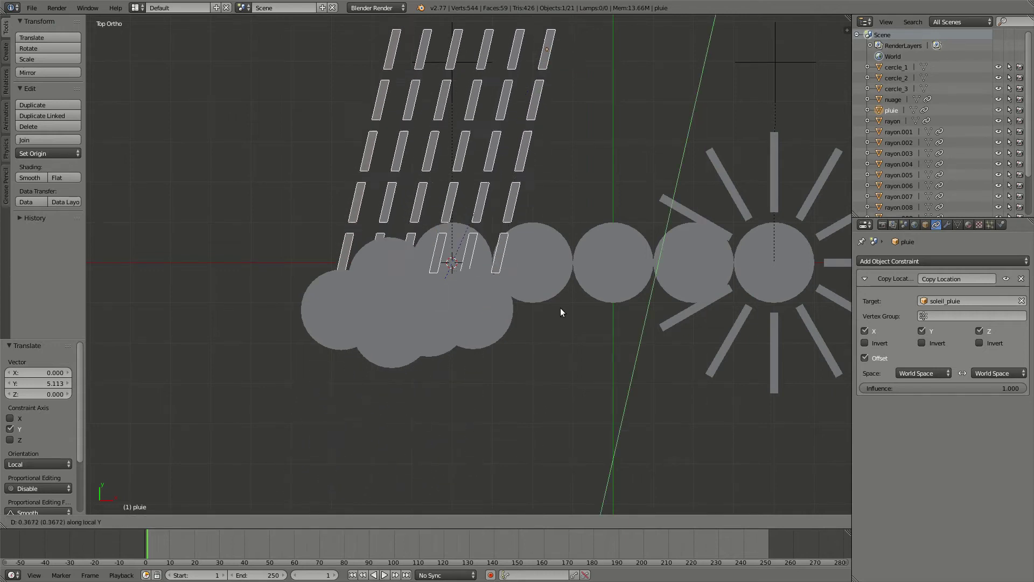
pyautogui.rightClick(566, 331)
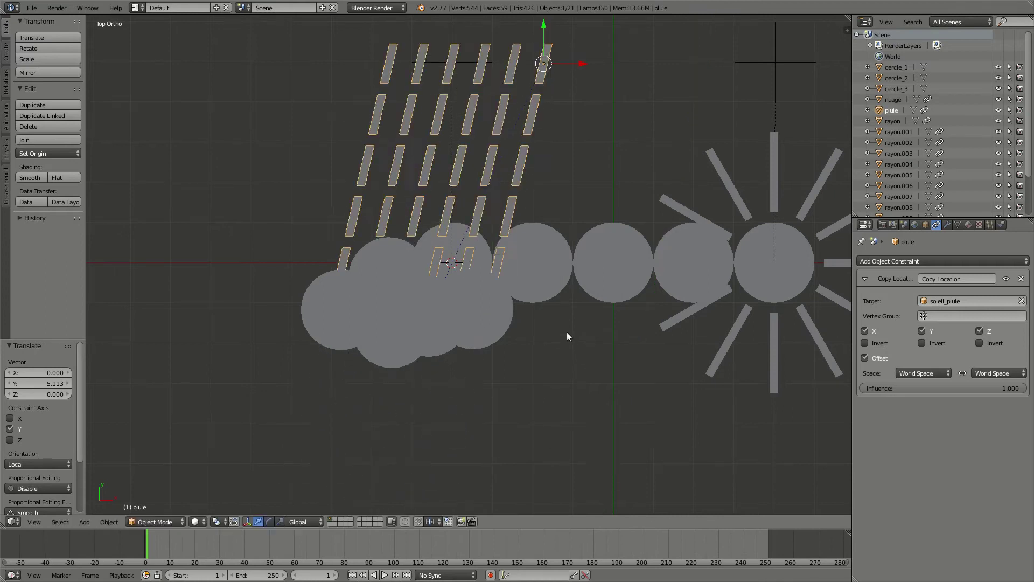
# Test rotating the rotation_droite empty to check the swing of the sun and its rays, without keeping the rotation.
pyautogui.scroll(-3, 577, 367)
pyautogui.keyDown('shift'); pyautogui.moveTo(605, 291); pyautogui.dragTo(549, 394, button='middle'); pyautogui.keyUp('shift')
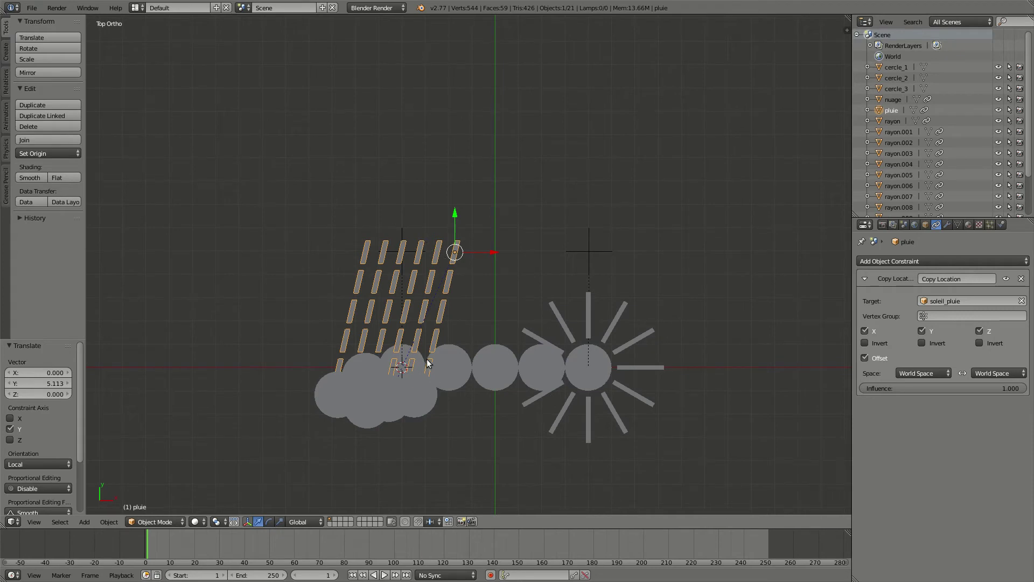
pyautogui.scroll(1, 428, 358)
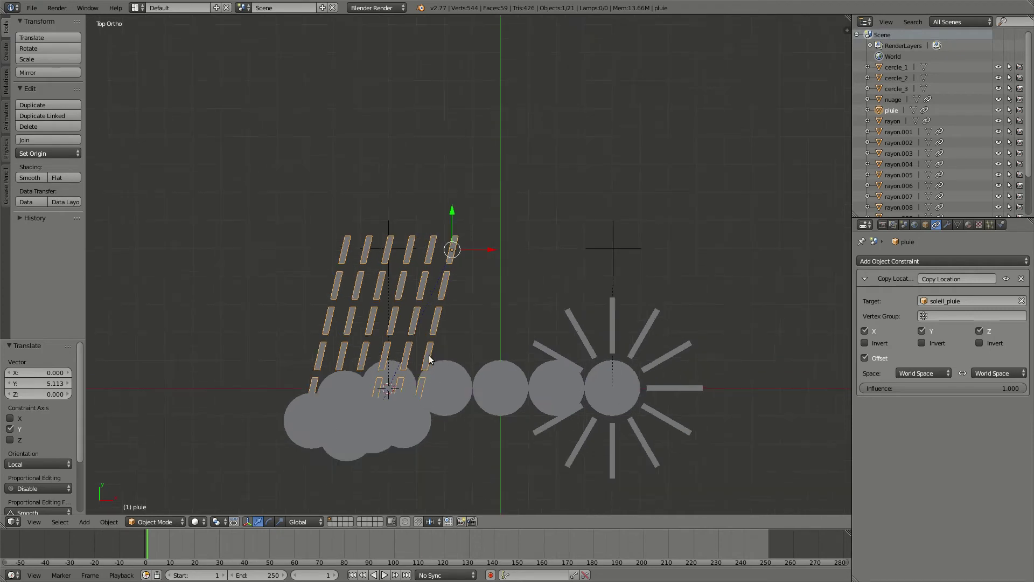
pyautogui.keyDown('shift'); pyautogui.moveTo(441, 361); pyautogui.dragTo(457, 330, button='middle'); pyautogui.keyUp('shift')
pyautogui.rightClick(641, 216)
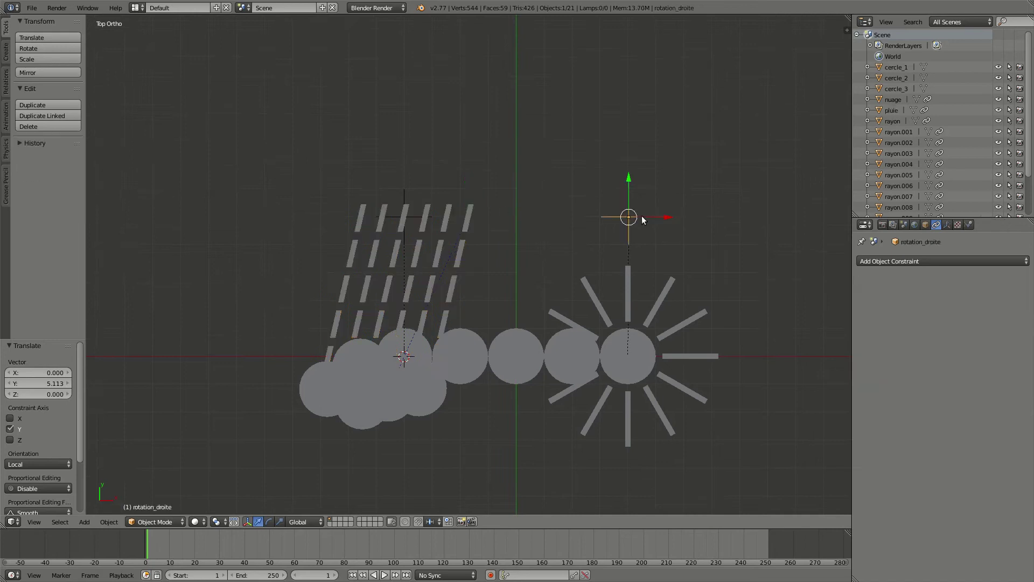
pyautogui.press('r')
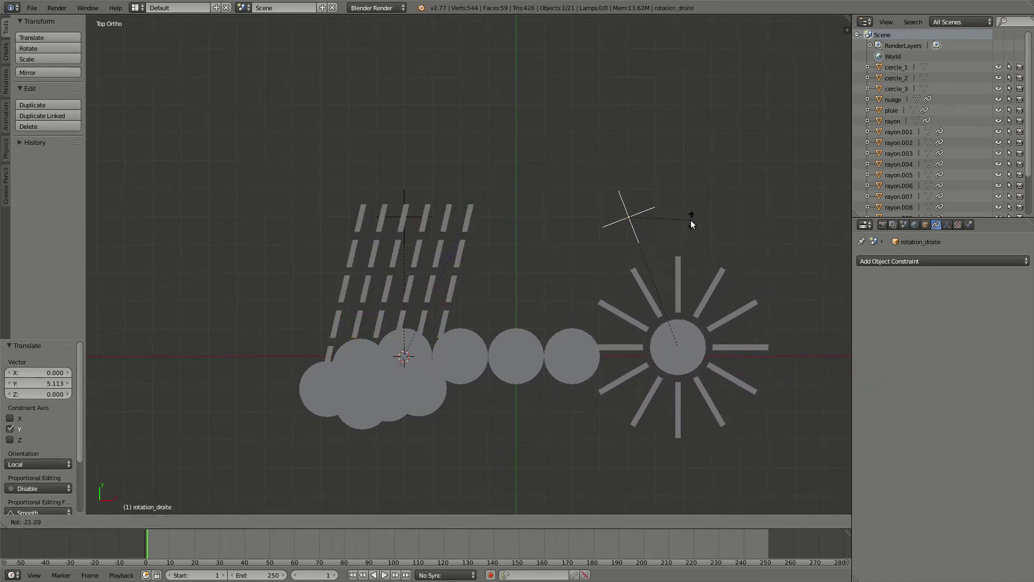
pyautogui.rightClick(672, 228)
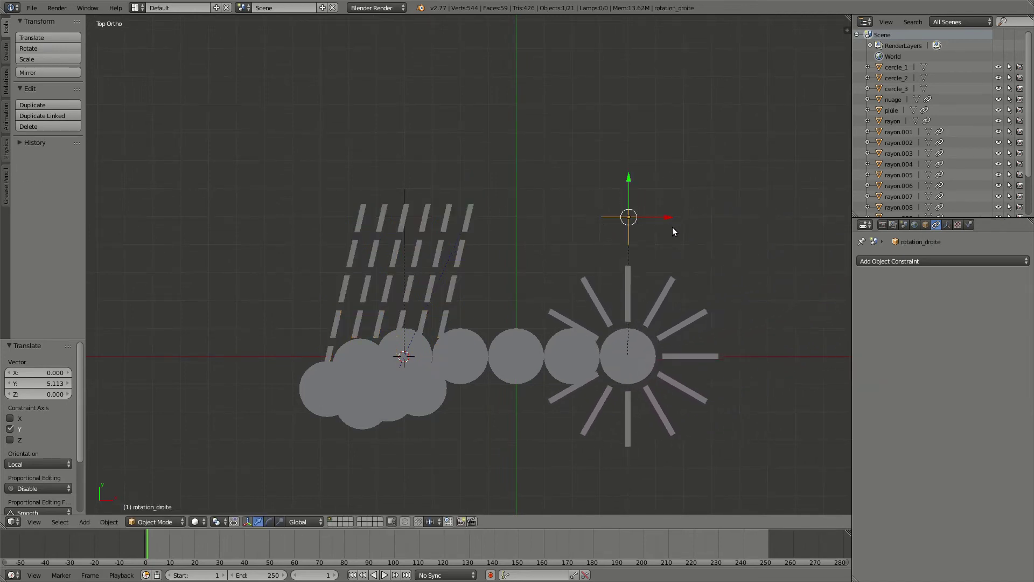
# Test rotating the rotation_gauche empty to check the swing of the cloud and rain, without keeping the rotation.
pyautogui.rightClick(405, 193)
pyautogui.press('r')
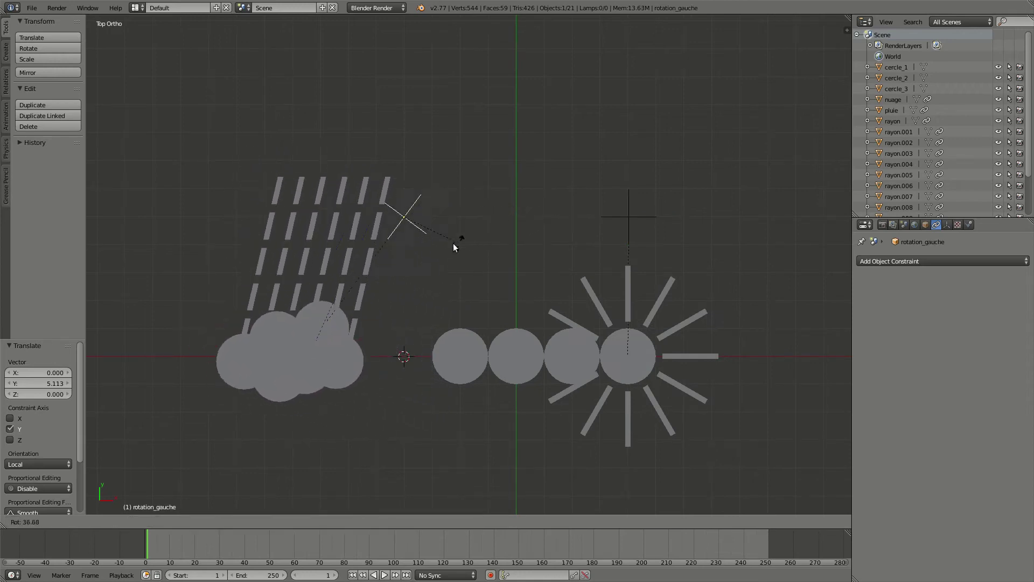
pyautogui.rightClick(529, 194)
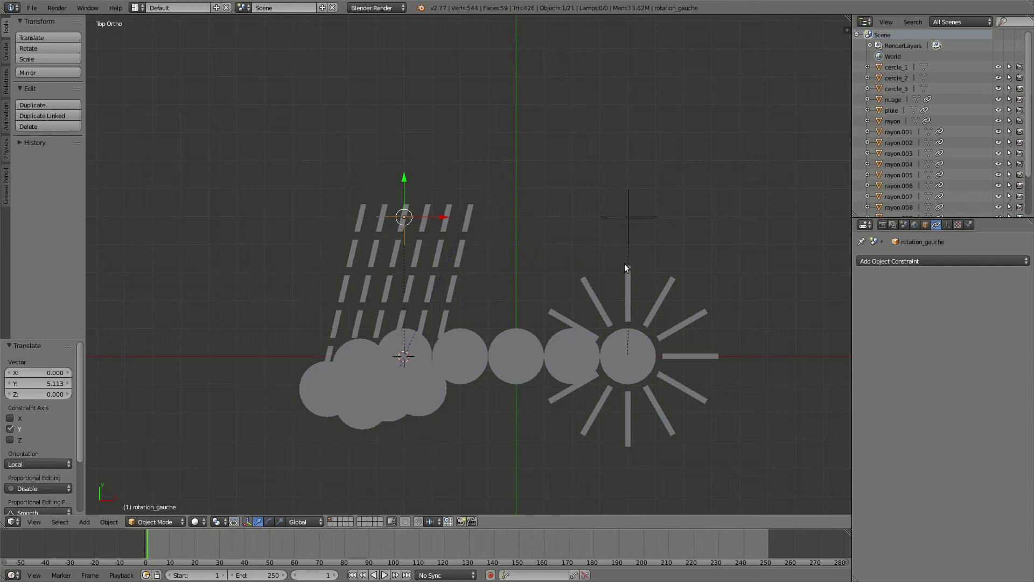
# Save the scene file.
pyautogui.keyDown('shift'); pyautogui.moveTo(755, 329); pyautogui.dragTo(719, 270, button='middle'); pyautogui.keyUp('shift')
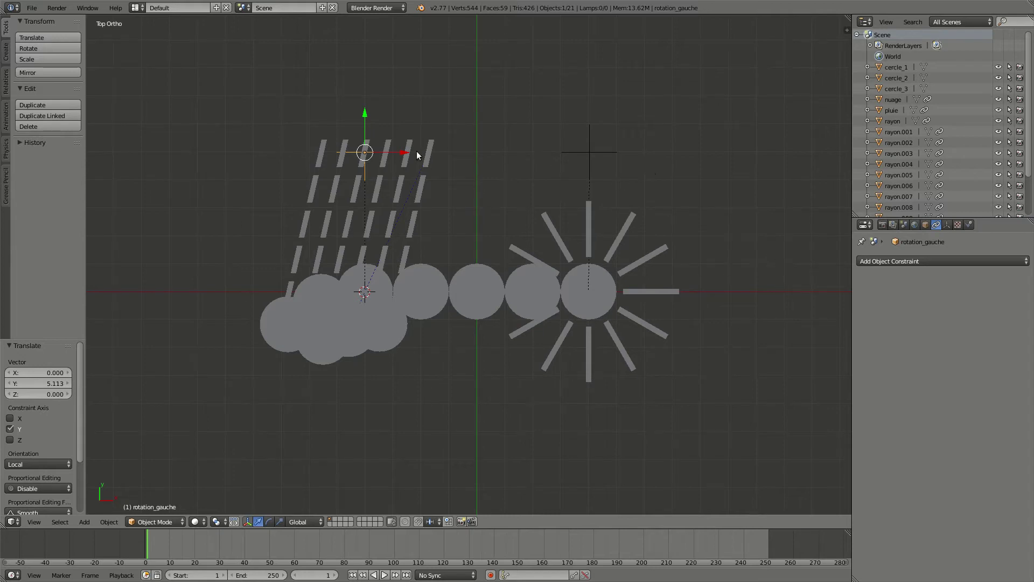
pyautogui.hotkey('ctrl', 's')
pyautogui.click(650, 396)
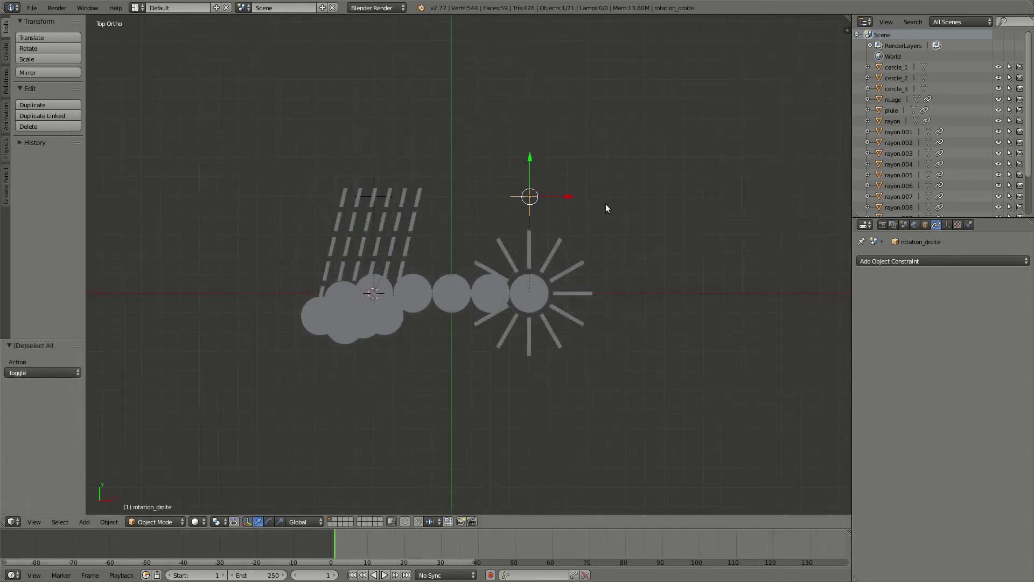
# Test rotating rotation_droite and rotation_gauche in turn to preview the alternating swings, without keeping either rotation.
pyautogui.scroll(2, 605, 208)
pyautogui.keyDown('shift'); pyautogui.moveTo(604, 204); pyautogui.dragTo(582, 226, button='middle'); pyautogui.keyUp('shift')
pyautogui.press('r')
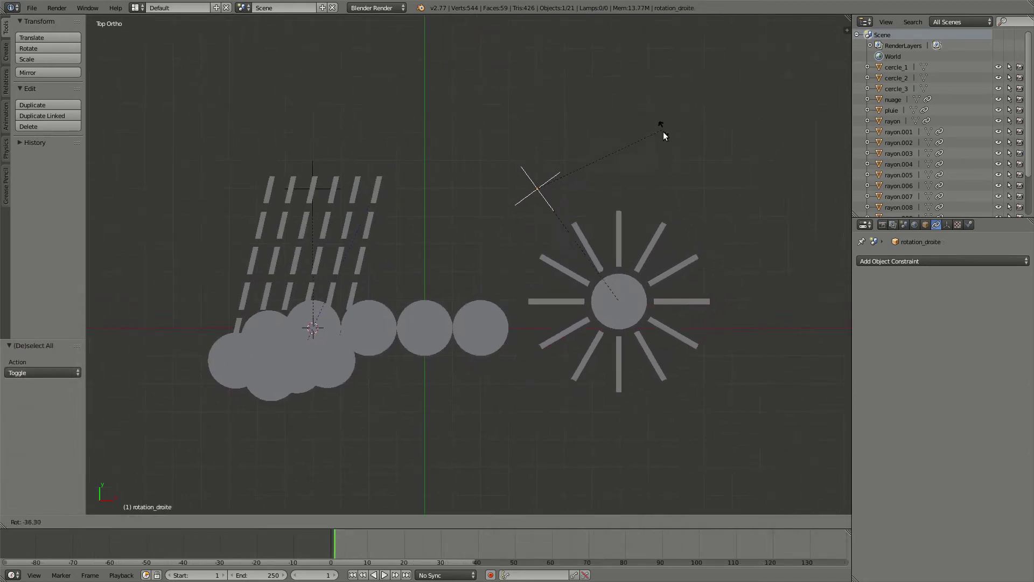
pyautogui.rightClick(628, 186)
pyautogui.rightClick(312, 170)
pyautogui.press('r')
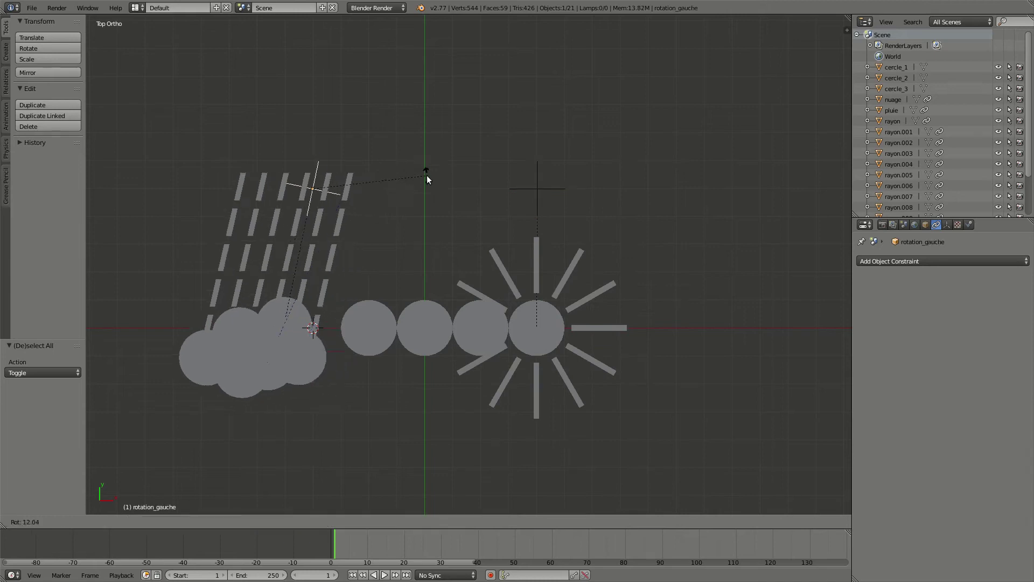
pyautogui.rightClick(545, 190)
# Set the animation's start frame and current frame to 0 and insert a Rotation keyframe on rotation_droite.
pyautogui.rightClick(546, 187)
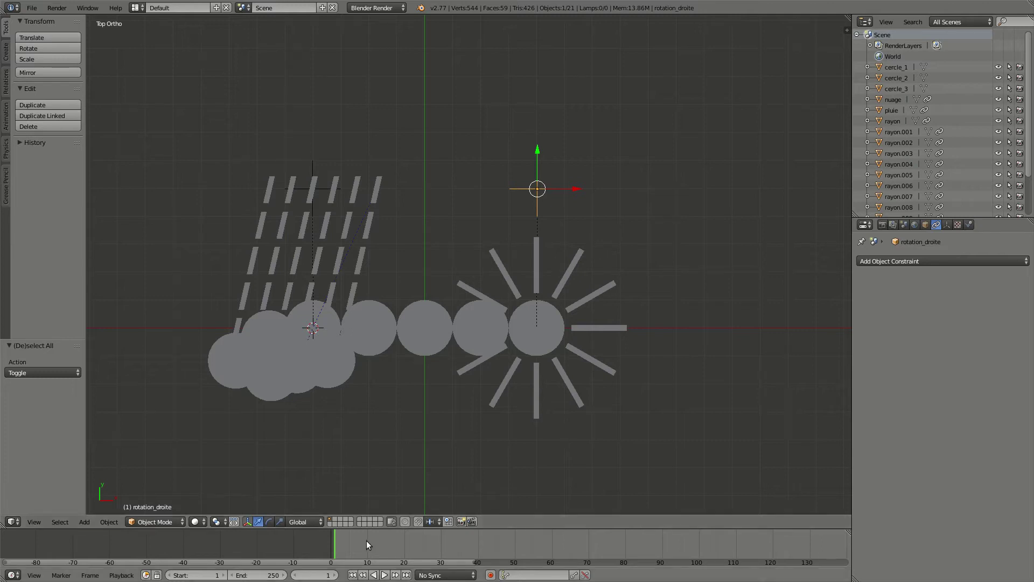
pyautogui.click(295, 575)
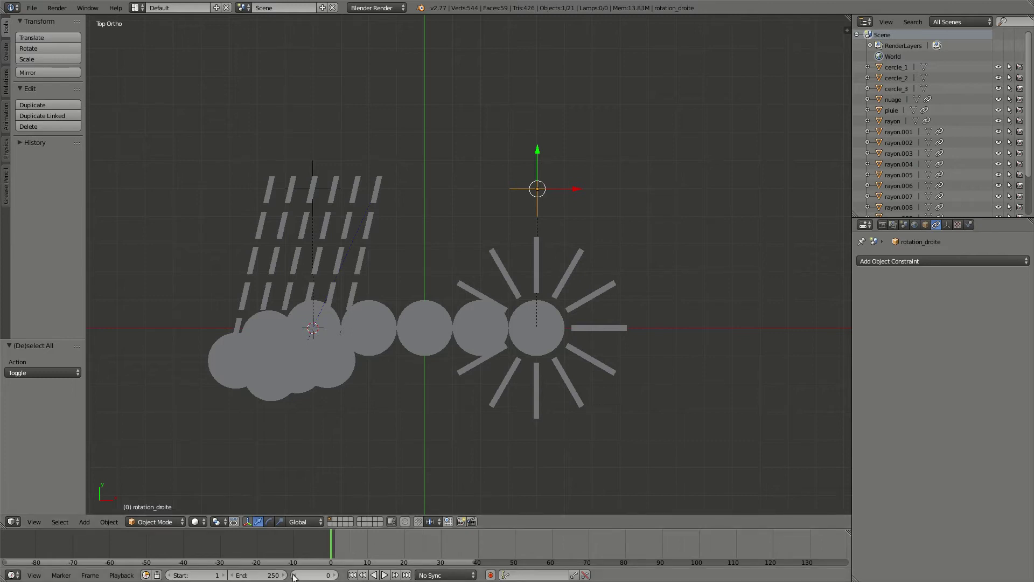
pyautogui.click(169, 576)
pyautogui.scroll(3, 347, 545)
pyautogui.moveTo(342, 545); pyautogui.dragTo(378, 544, button='middle')
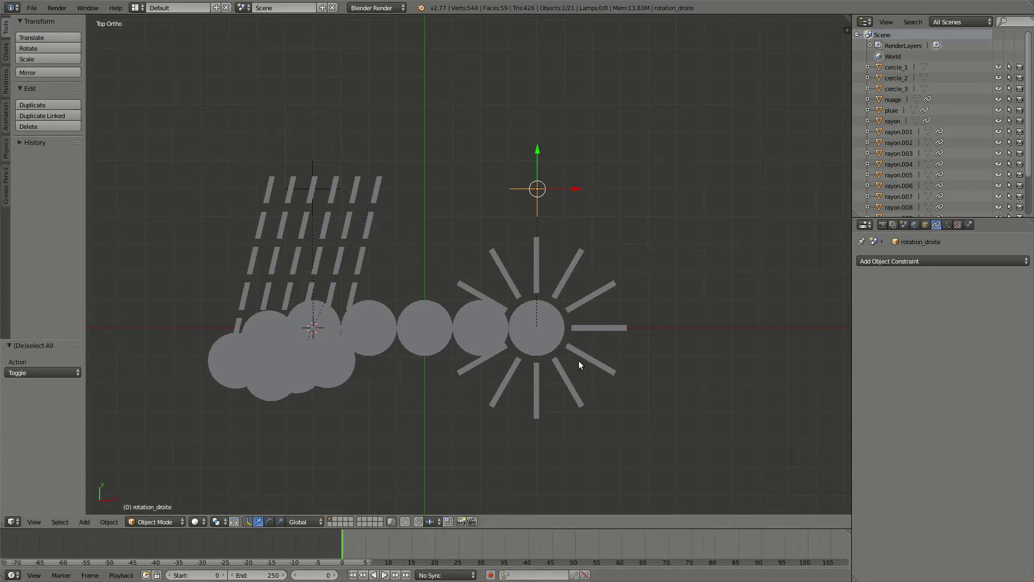
pyautogui.press('i')
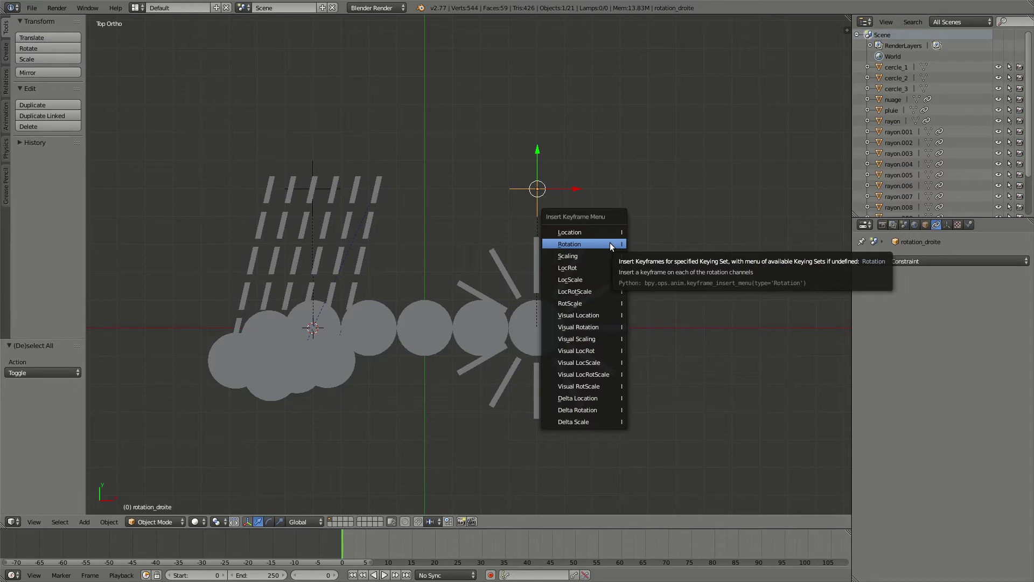
pyautogui.click(611, 245)
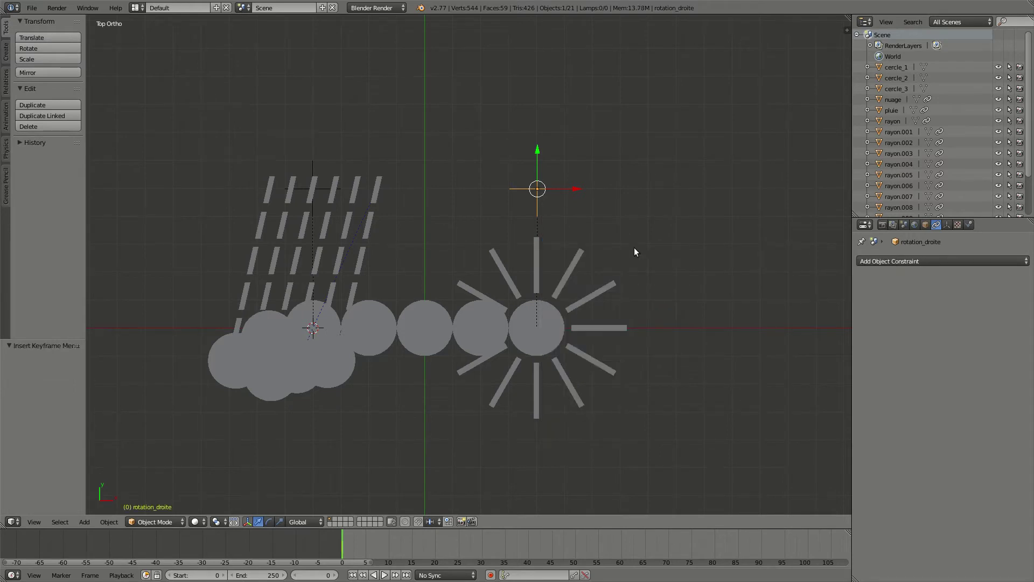
# At frame 10, rotate rotation_droite by -60° so the sun swings outward, and insert a Rotation keyframe.
pyautogui.click(389, 541)
pyautogui.keyDown('shift'); pyautogui.moveTo(603, 273); pyautogui.dragTo(513, 293, button='middle'); pyautogui.keyUp('shift')
pyautogui.press('r')
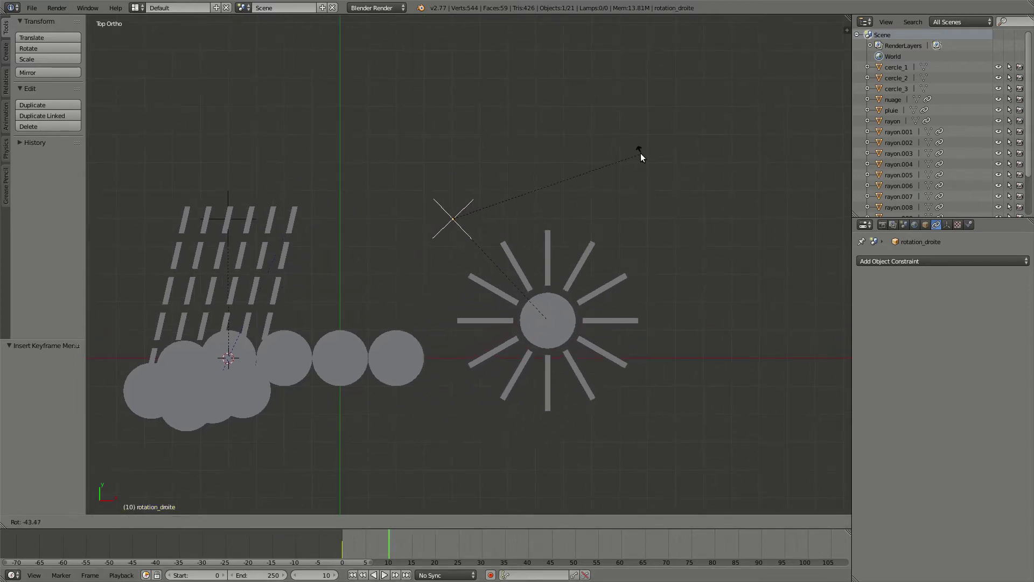
pyautogui.click(627, 105)
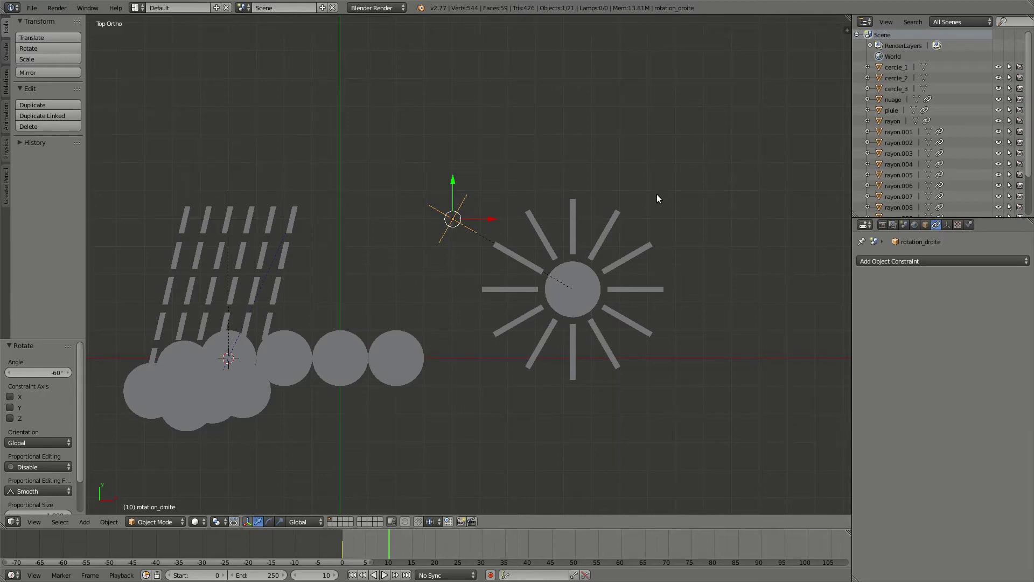
pyautogui.press('i')
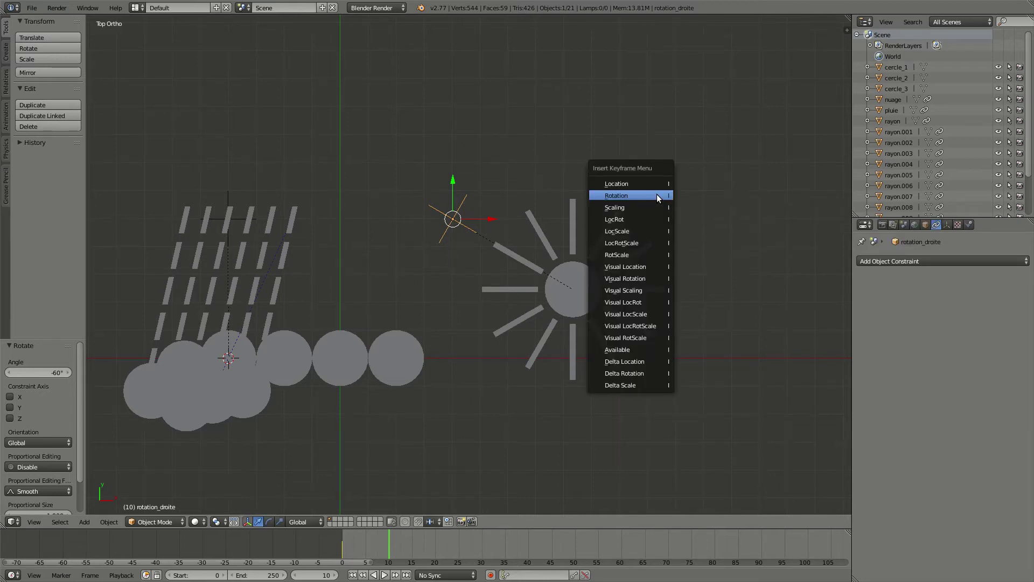
pyautogui.click(657, 195)
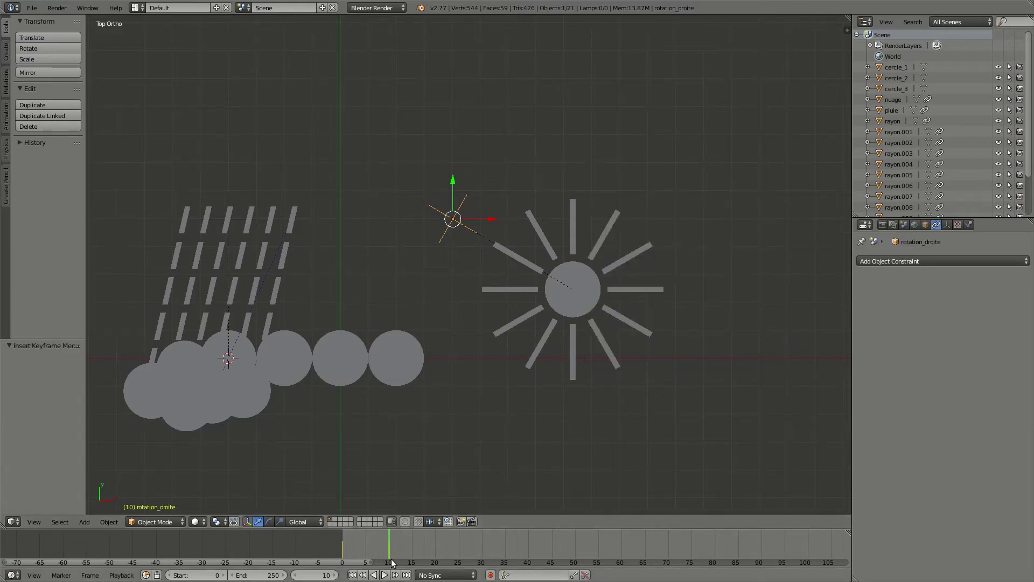
# At frame 20, clear rotation_droite's rotation, insert a Rotation keyframe and scrub frames 0 to 20 to check the swing.
pyautogui.moveTo(390, 540); pyautogui.dragTo(438, 560)
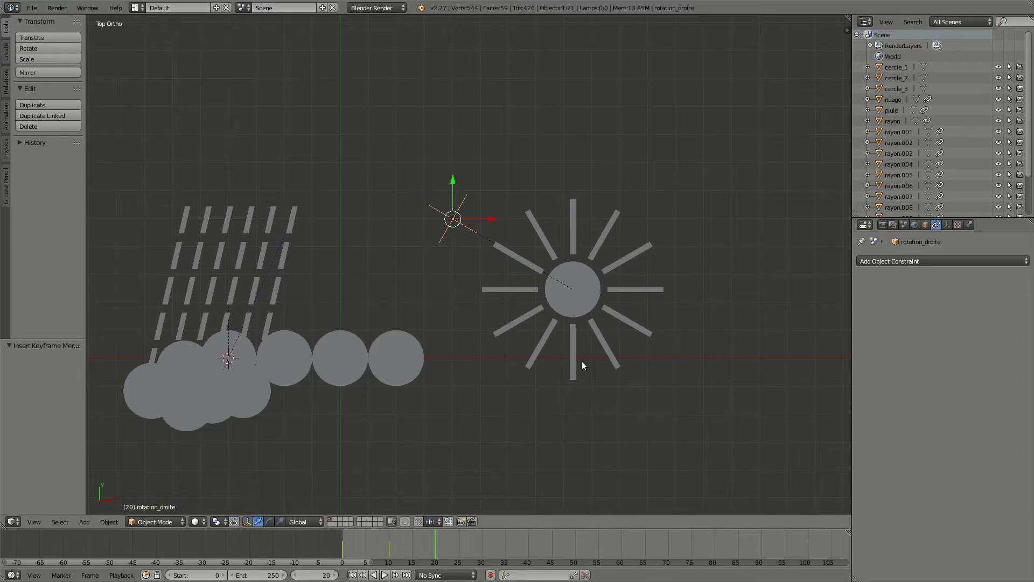
pyautogui.hotkey('alt', 'r')
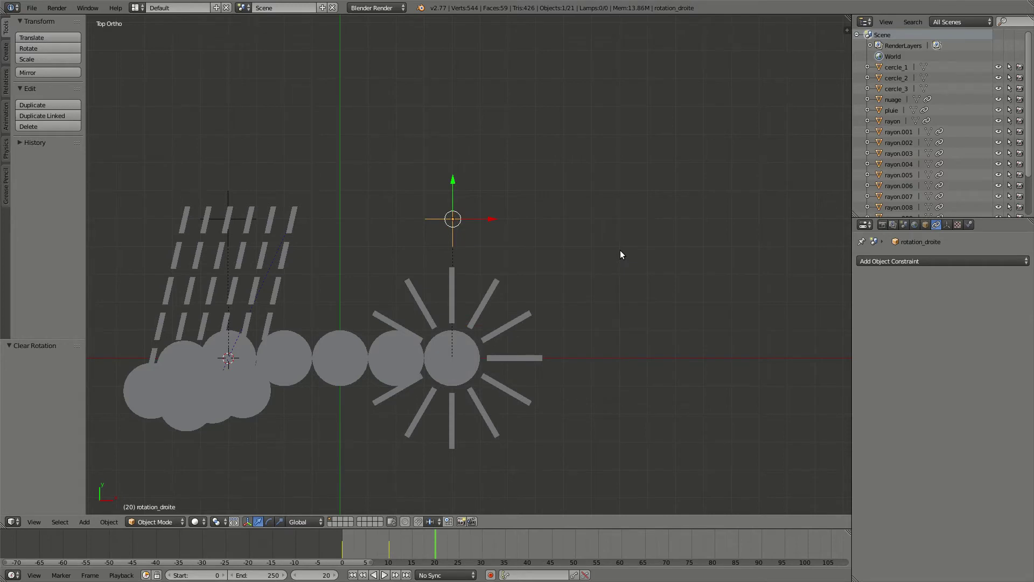
pyautogui.press('i')
pyautogui.click(619, 251)
pyautogui.moveTo(343, 539); pyautogui.dragTo(434, 547)
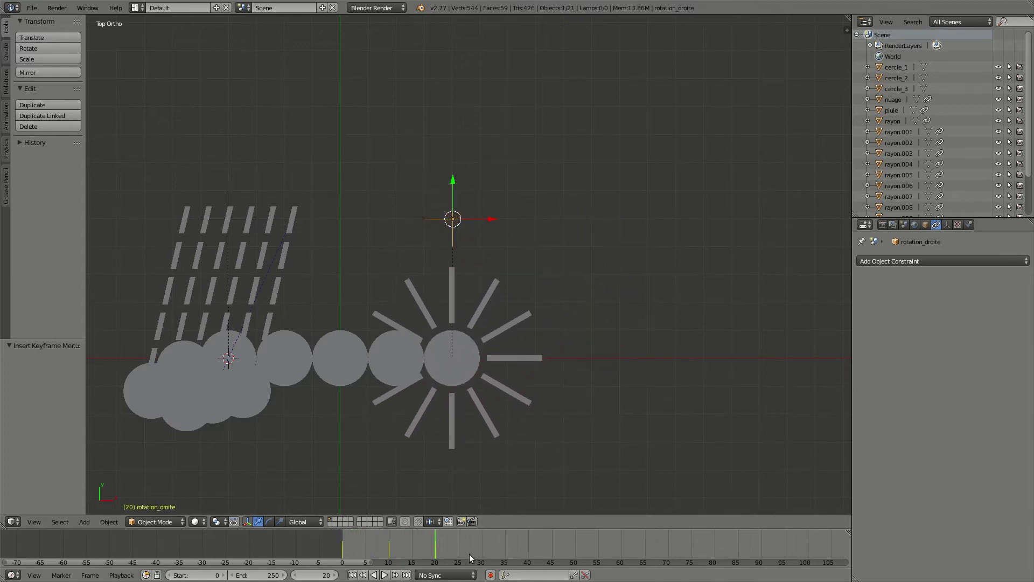
# Insert a Rotation keyframe on the rotation_gauche empty at frame 20.
pyautogui.keyDown('shift'); pyautogui.moveTo(389, 394); pyautogui.dragTo(463, 405, button='middle'); pyautogui.keyUp('shift')
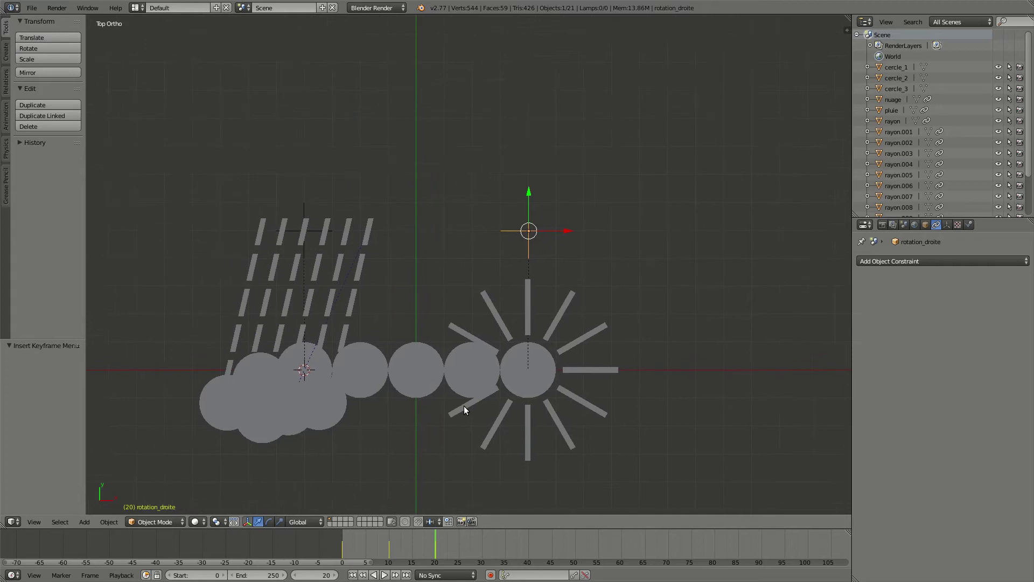
pyautogui.rightClick(305, 205)
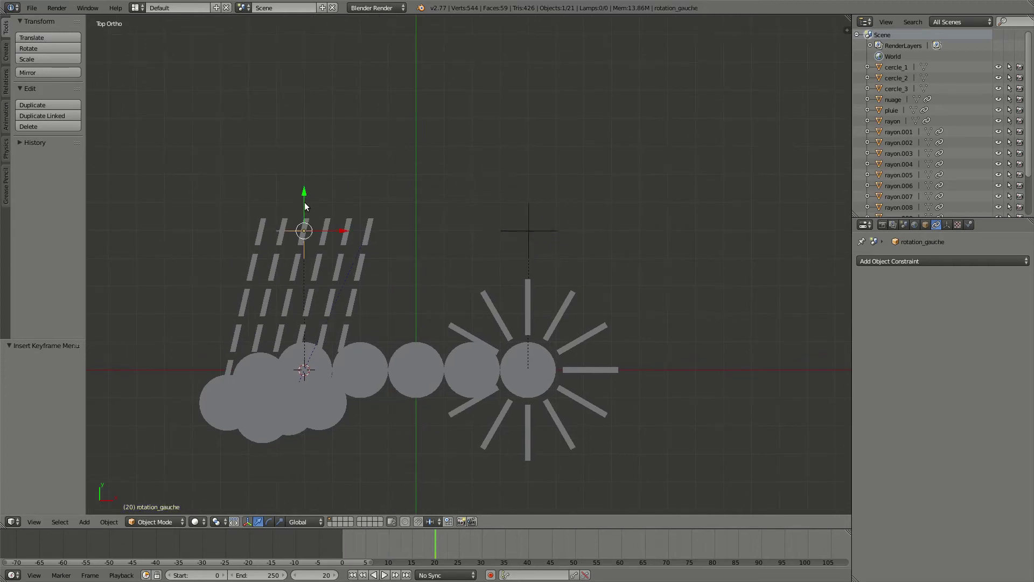
pyautogui.press('i')
pyautogui.click(451, 205)
# At frame 30, rotate rotation_gauche by 60° so the cloud swings outward, and insert a Rotation keyframe.
pyautogui.click(481, 541)
pyautogui.press('r')
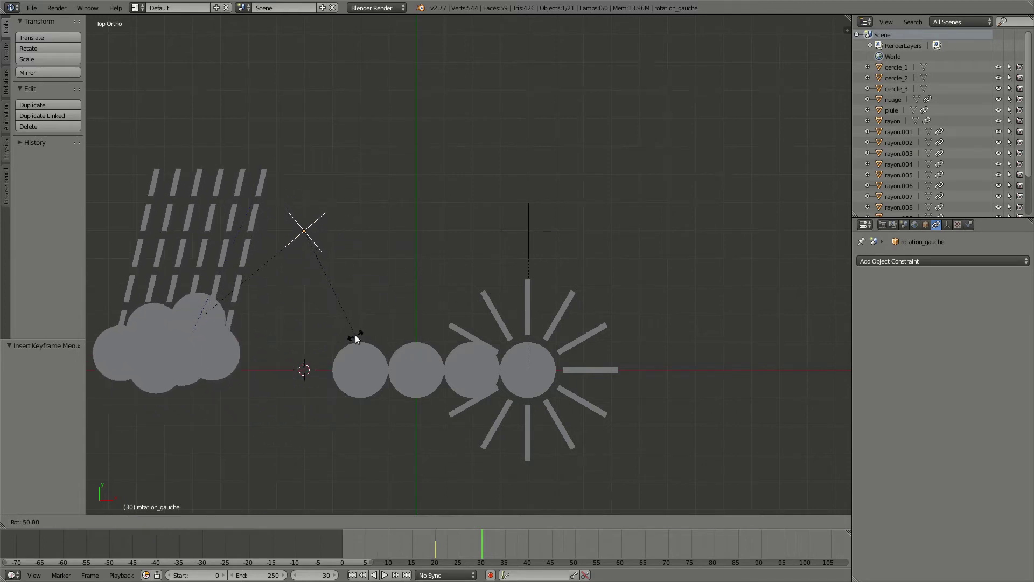
pyautogui.click(330, 334)
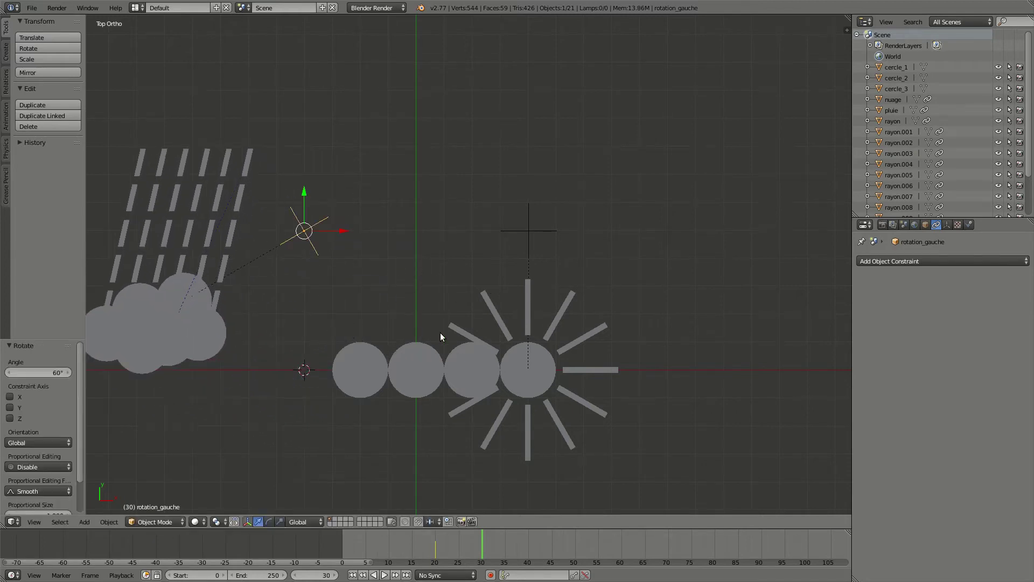
pyautogui.keyDown('shift'); pyautogui.moveTo(441, 332); pyautogui.dragTo(494, 324, button='middle'); pyautogui.keyUp('shift')
pyautogui.press('i')
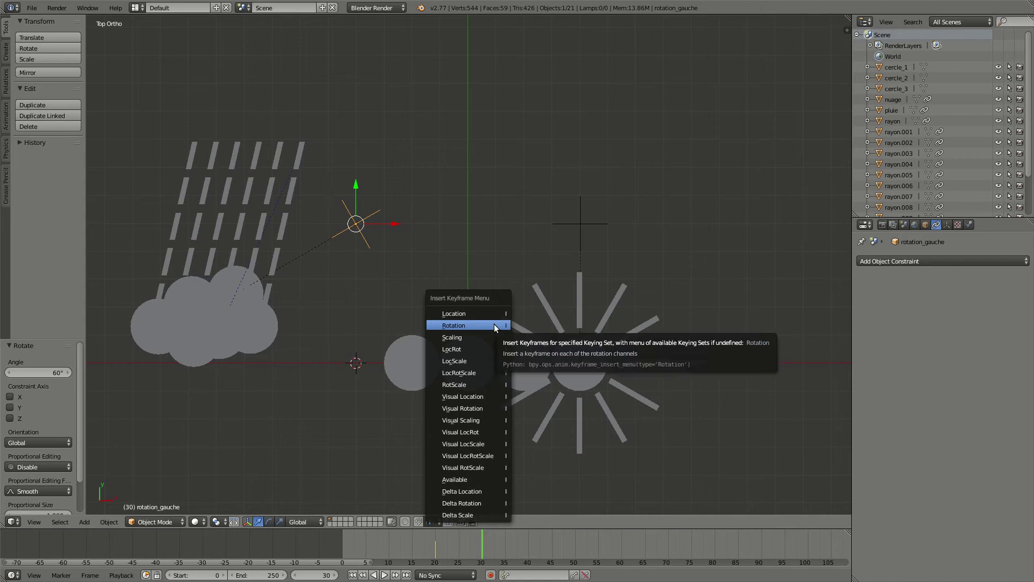
pyautogui.click(493, 325)
# At frame 40, clear rotation_gauche's rotation and insert a Rotation keyframe.
pyautogui.moveTo(500, 543); pyautogui.dragTo(528, 544)
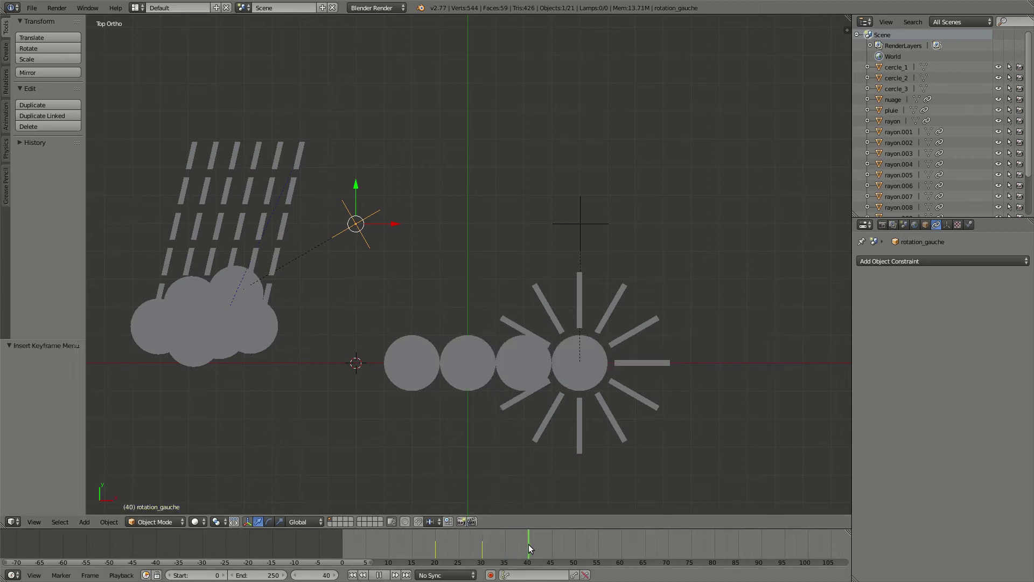
pyautogui.hotkey('alt', 'r')
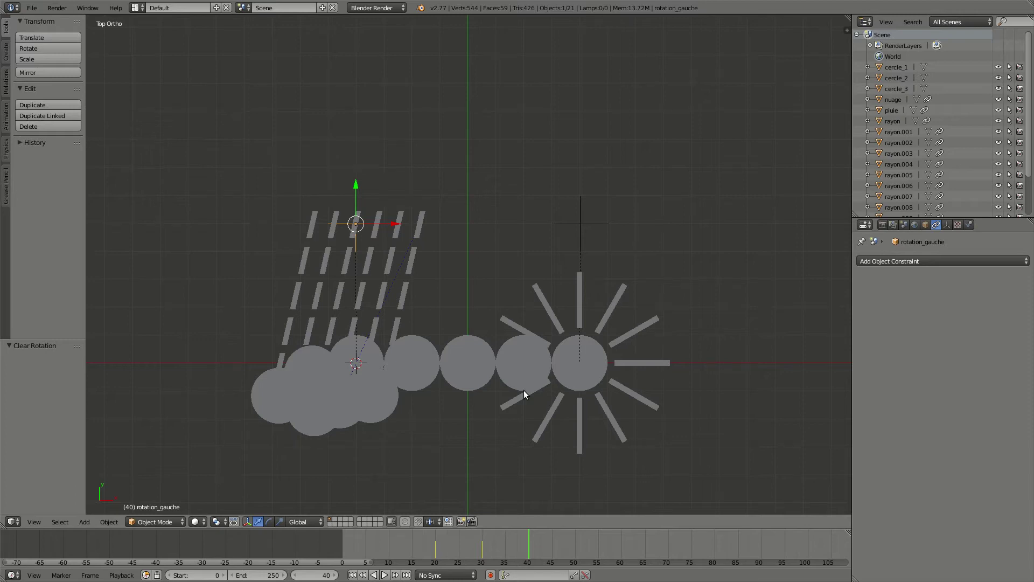
pyautogui.press('i')
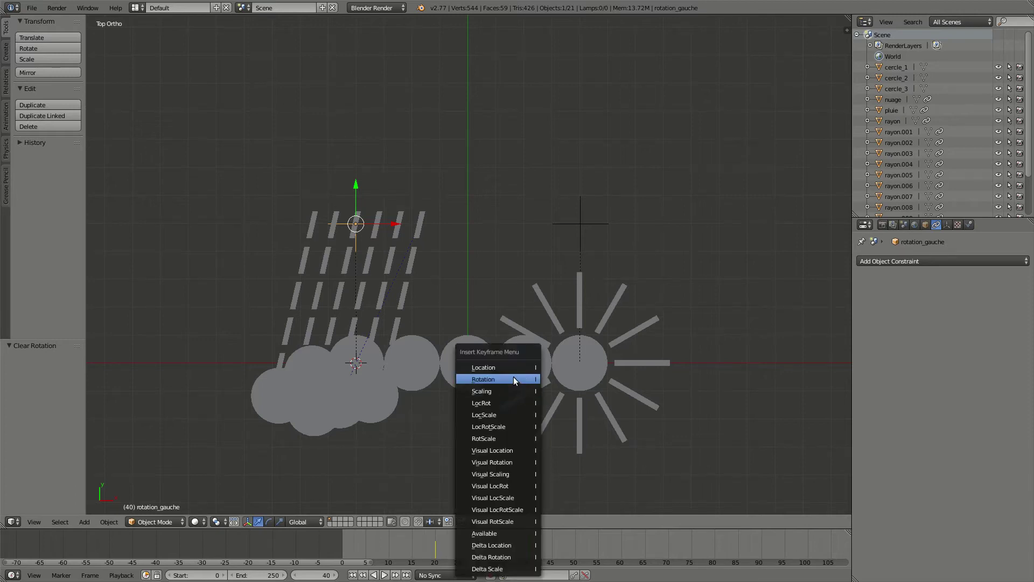
pyautogui.click(512, 378)
# Compare the poses at frames 40, 39 and 0 to check where the loop should end.
pyautogui.moveTo(520, 546)
pyautogui.mouseDown()
pyautogui.moveTo(355, 554)
pyautogui.moveTo(522, 539)
pyautogui.moveTo(366, 543)
pyautogui.moveTo(528, 539)
pyautogui.mouseUp()
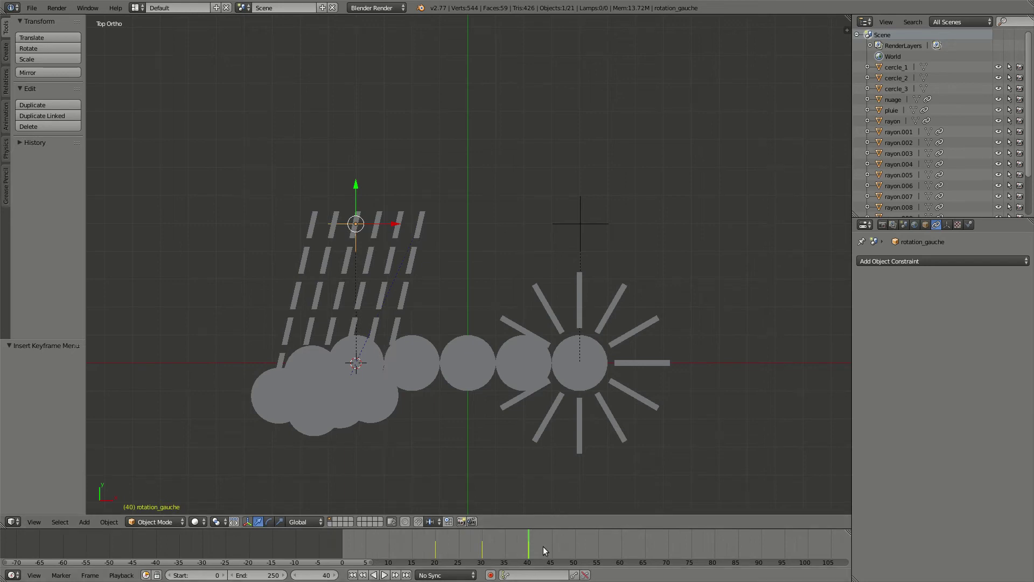
pyautogui.press('Left')
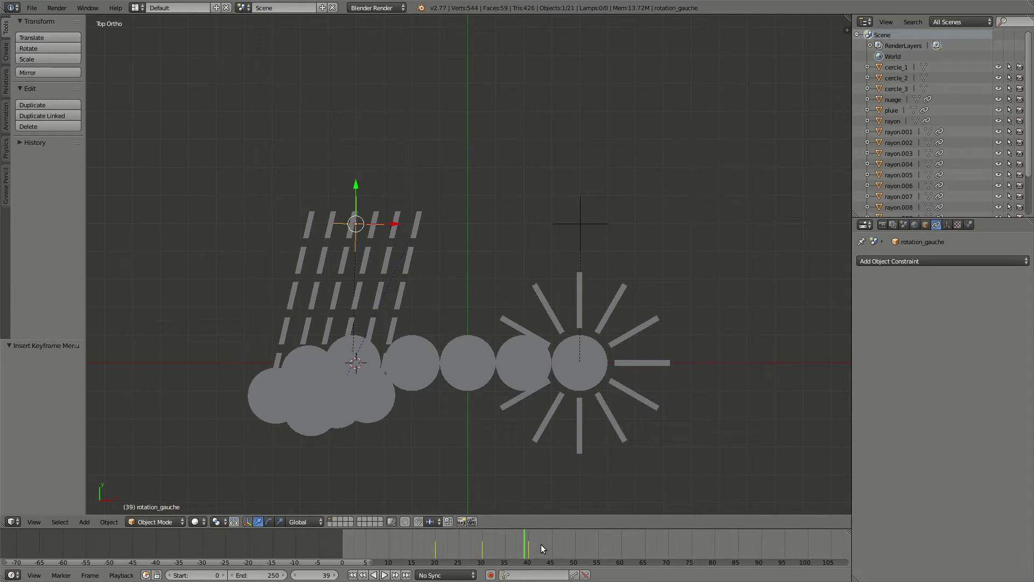
pyautogui.press('Right')
pyautogui.click(343, 536)
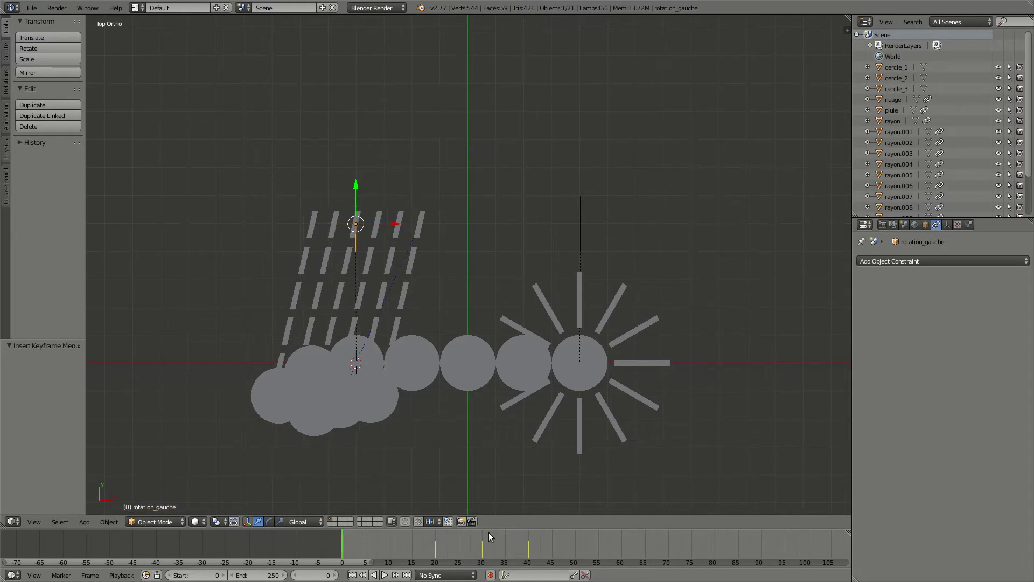
pyautogui.click(525, 538)
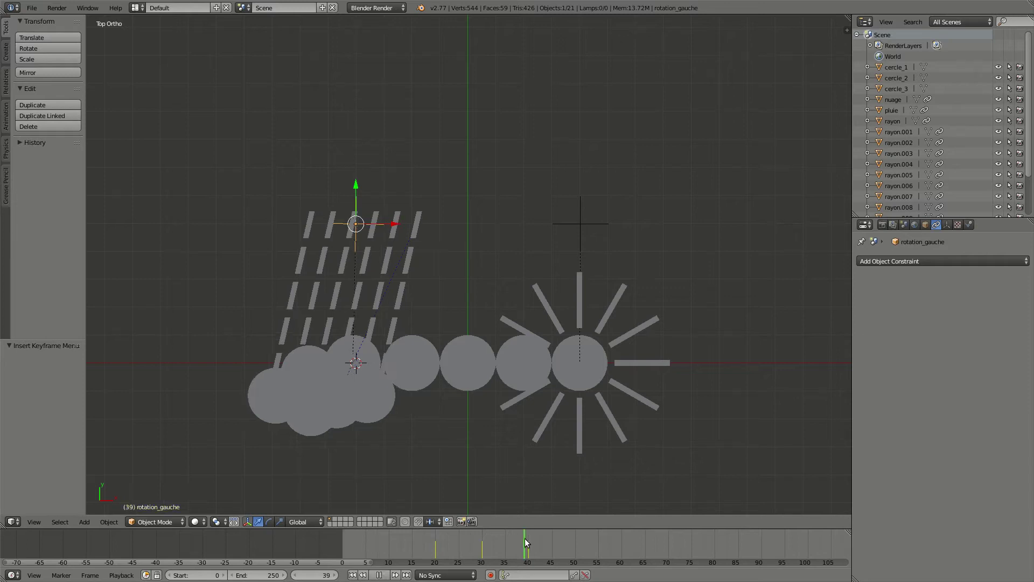
# Try an animation end frame of 39, and undo the change.
pyautogui.click(260, 575)
pyautogui.write('39')
pyautogui.press('Return')
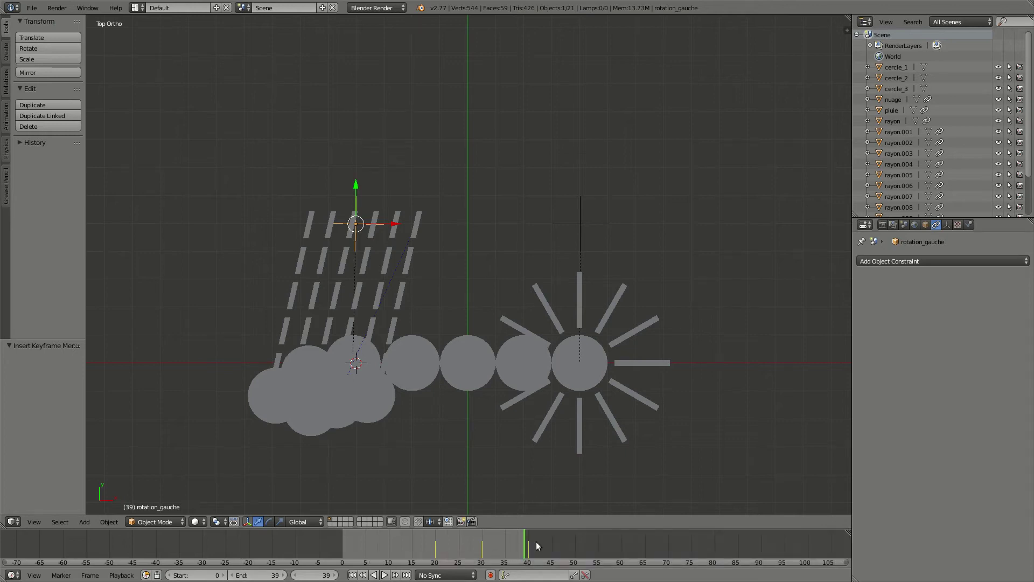
pyautogui.hotkey('ctrl', 'z')
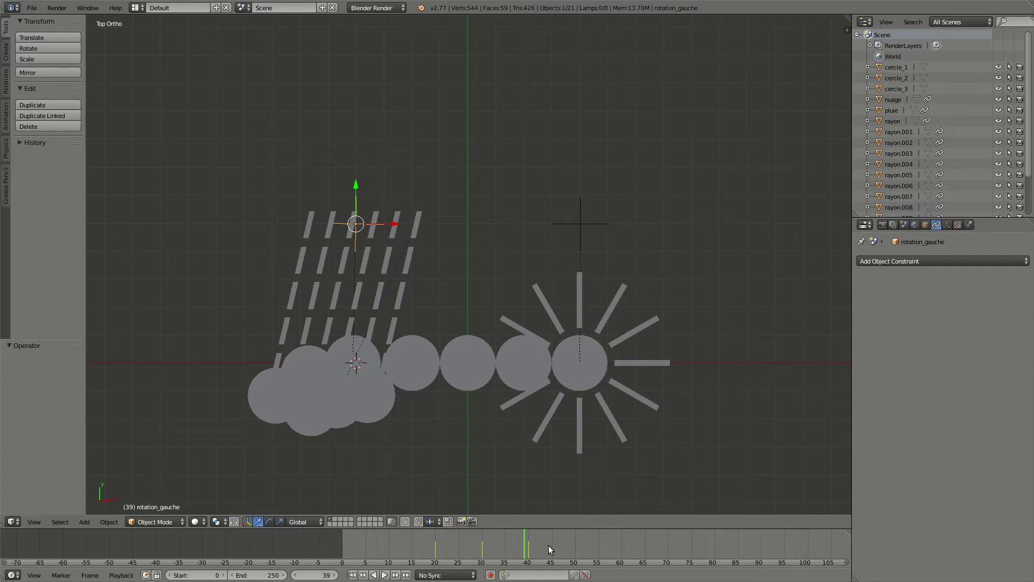
# Set the animation's end frame to the current frame 39 and play the animation to check the looping swing.
pyautogui.press('e')
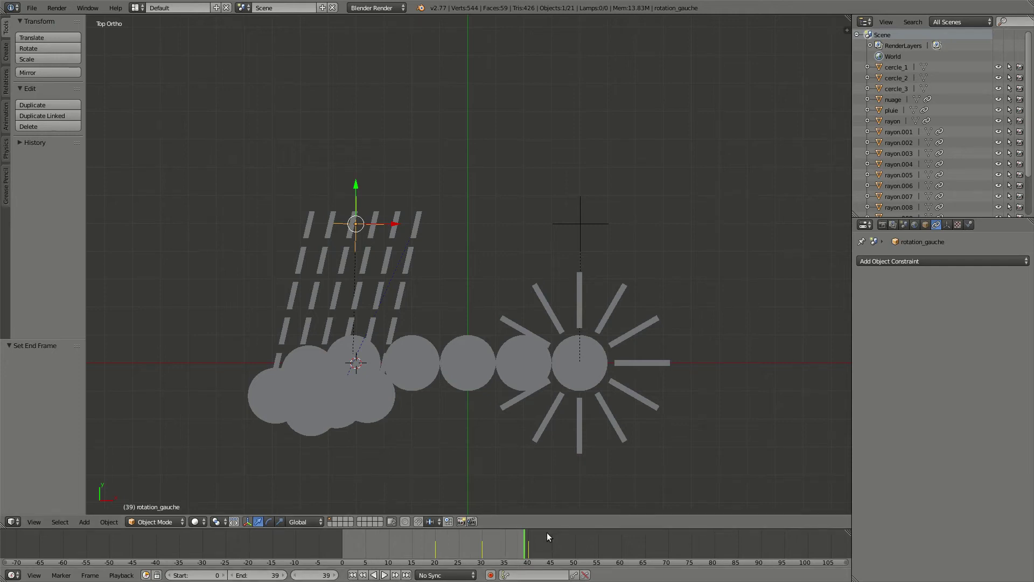
pyautogui.hotkey('alt', 'a')
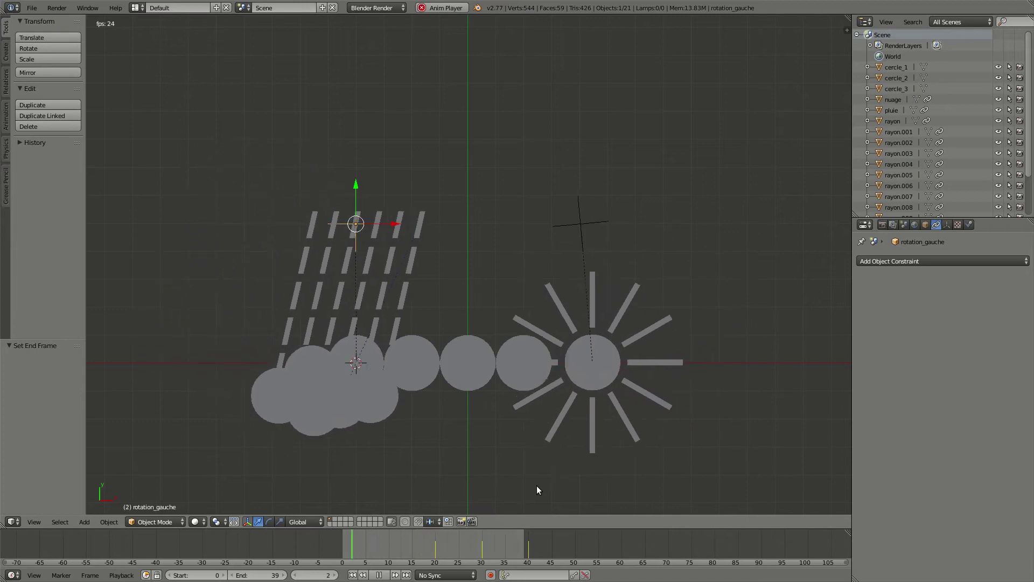
pyautogui.press('Escape')
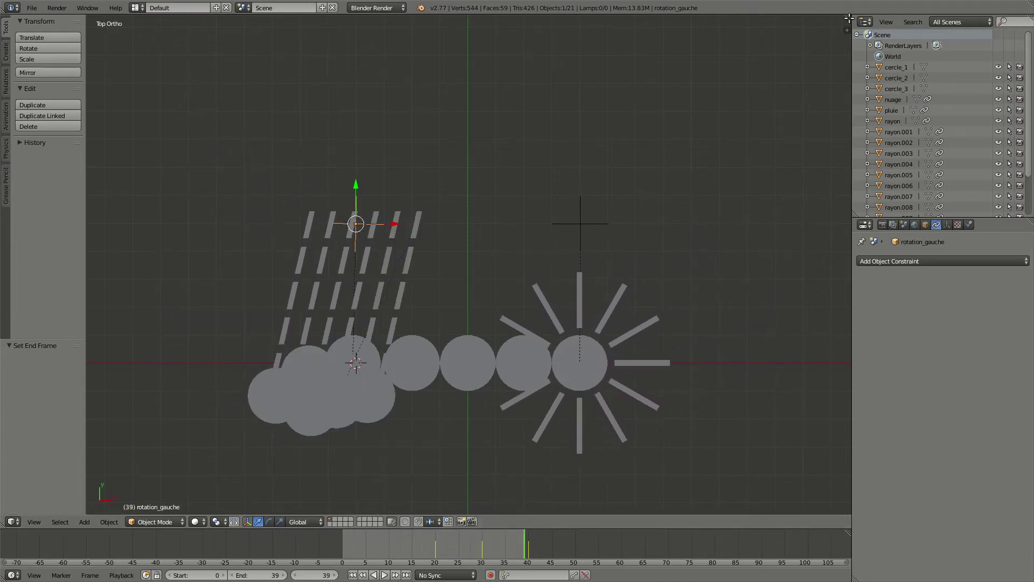
# Split the 3D view into three areas, turning one into a Graph Editor and another into a Dope Sheet.
pyautogui.moveTo(847, 28); pyautogui.dragTo(848, 266)
pyautogui.moveTo(848, 22); pyautogui.dragTo(408, 81)
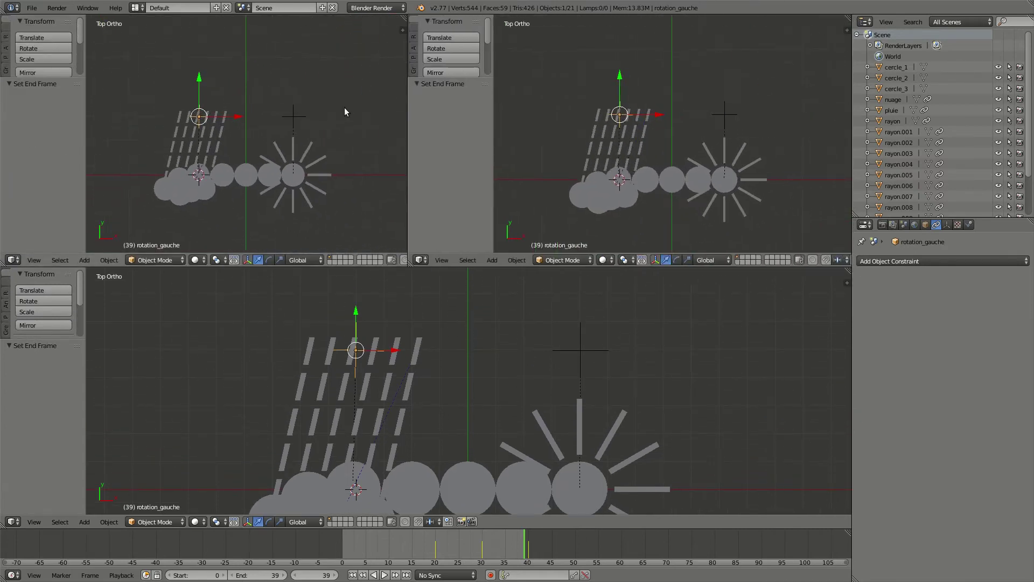
pyautogui.click(13, 260)
pyautogui.click(20, 220)
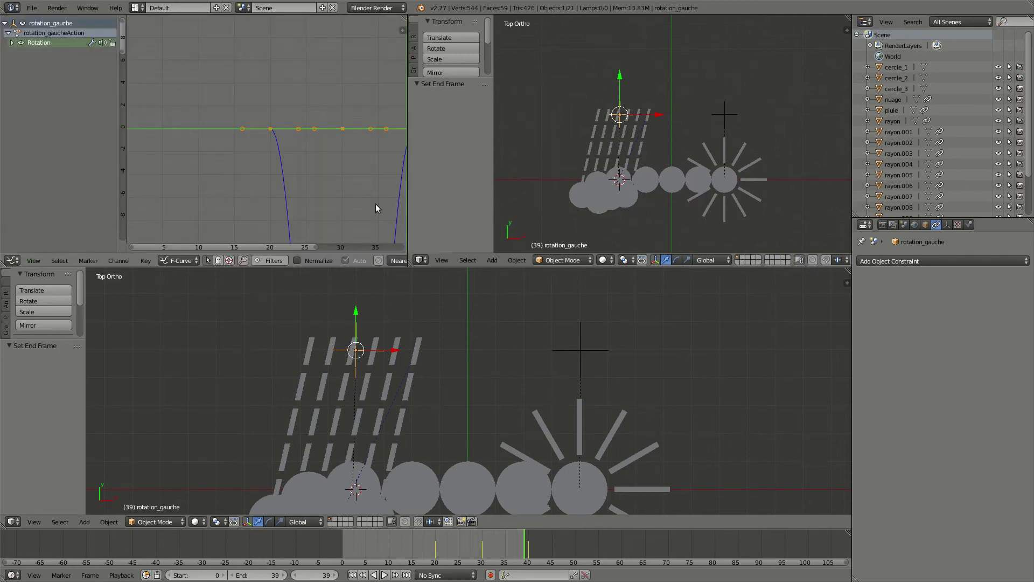
pyautogui.click(418, 261)
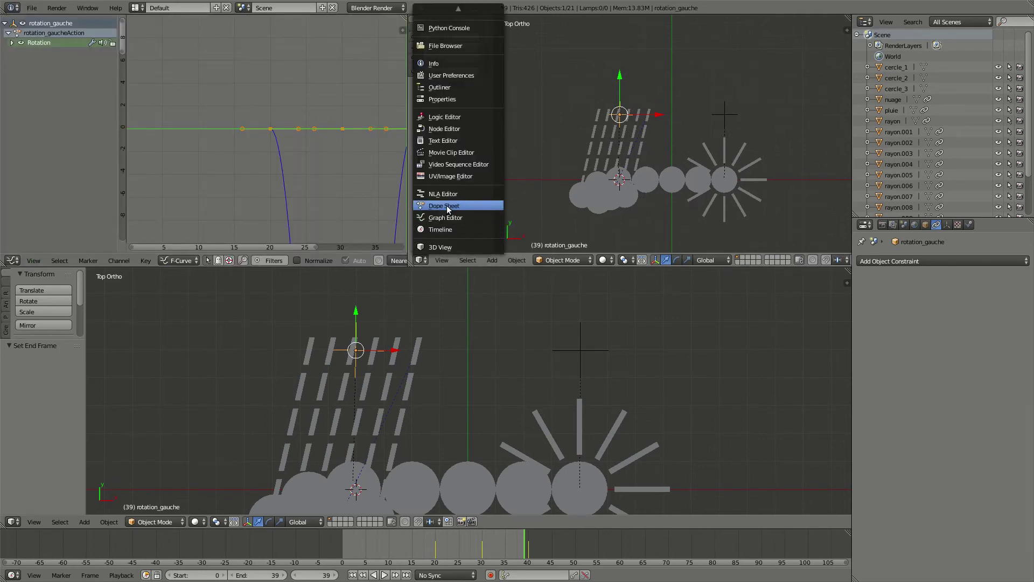
pyautogui.click(447, 205)
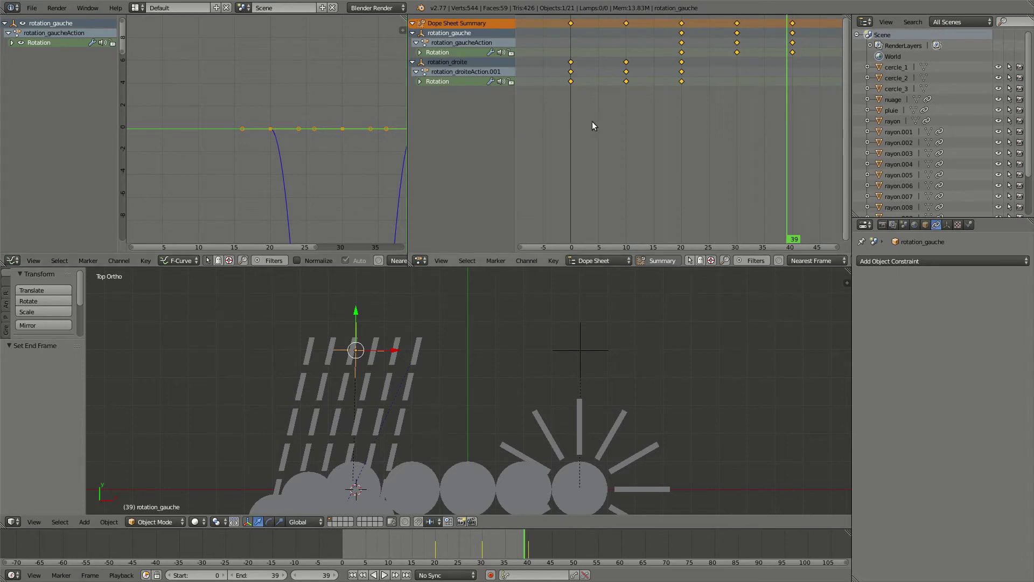
pyautogui.scroll(-3, 477, 410)
pyautogui.keyDown('shift'); pyautogui.moveTo(473, 382); pyautogui.dragTo(451, 367, button='middle'); pyautogui.keyUp('shift')
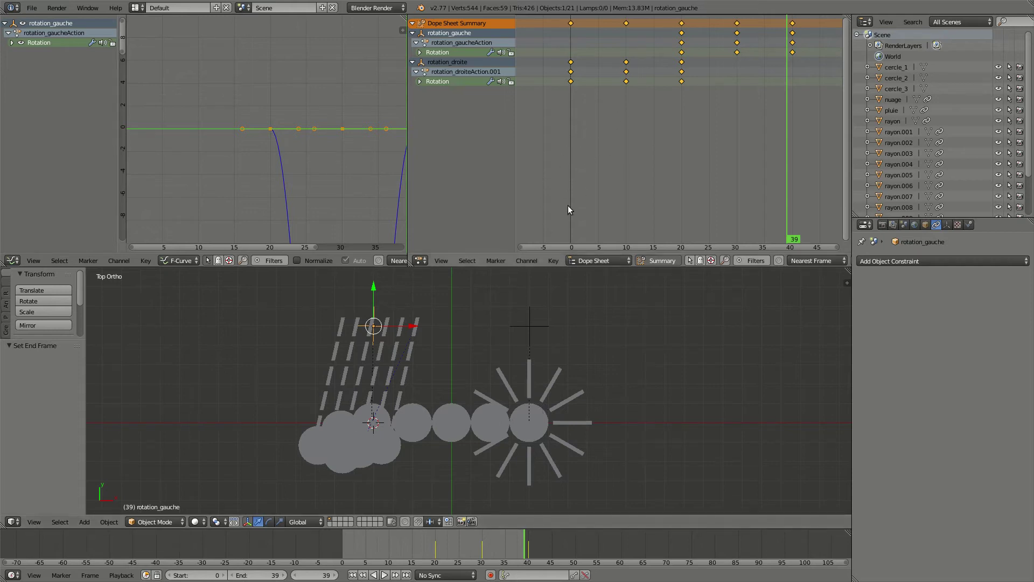
# Shift all of rotation_gauche's keyframes one frame earlier in the Dope Sheet.
pyautogui.rightClick(682, 33)
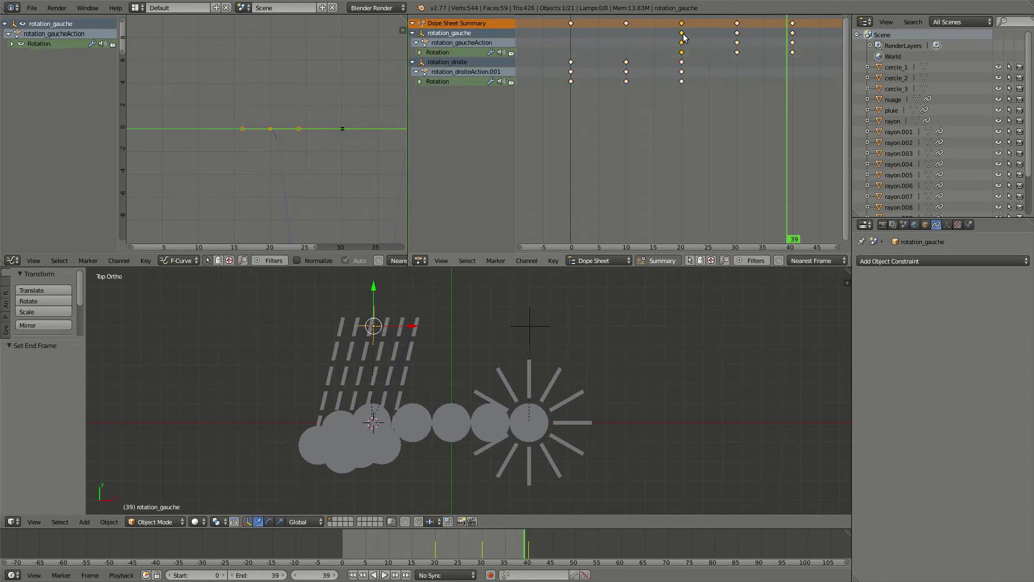
pyautogui.keyDown('shift'); pyautogui.rightClick(737, 33); pyautogui.keyUp('shift')
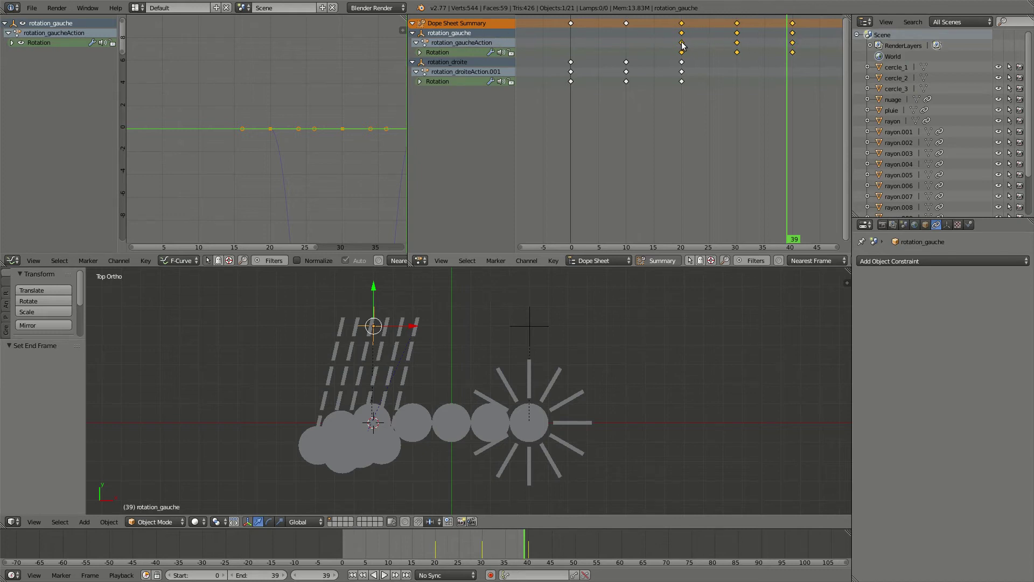
pyautogui.click(420, 52)
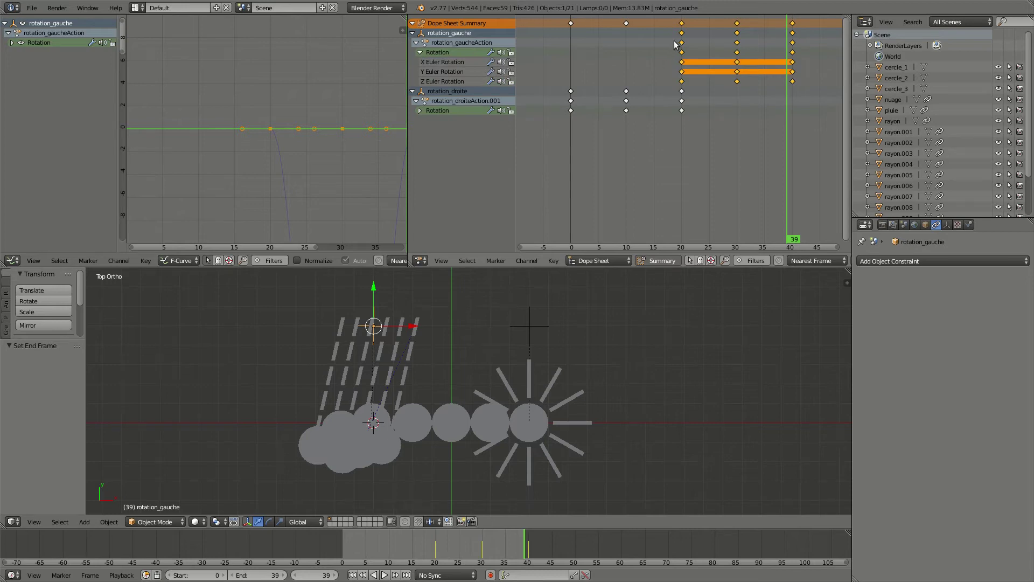
pyautogui.click(419, 53)
pyautogui.click(416, 42)
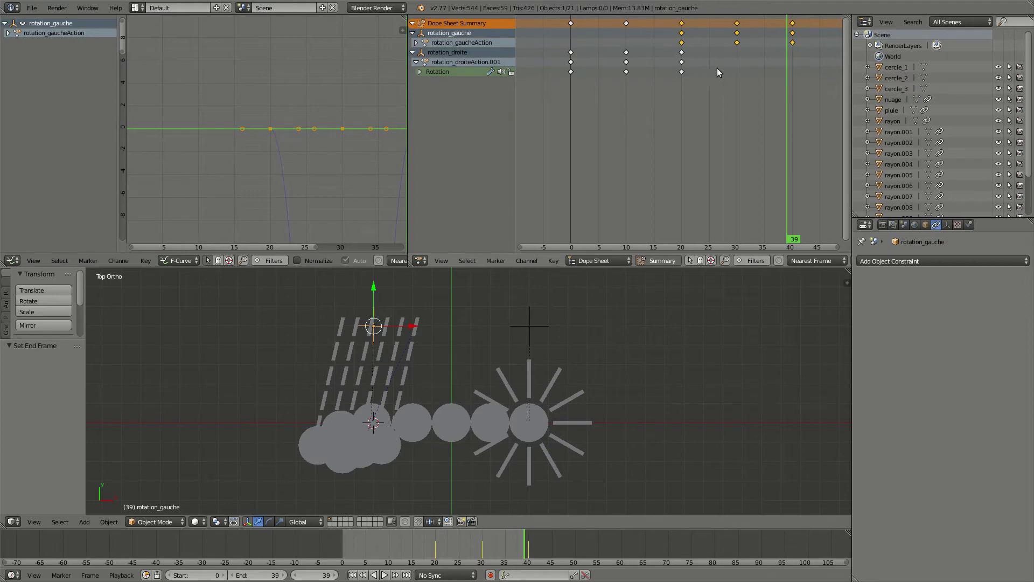
pyautogui.press('g')
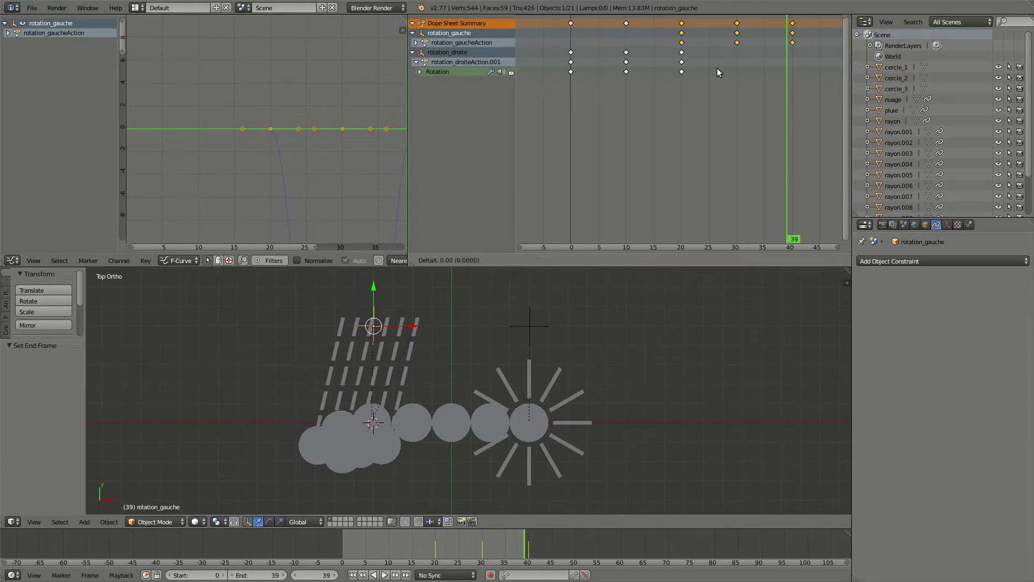
pyautogui.write('-1')
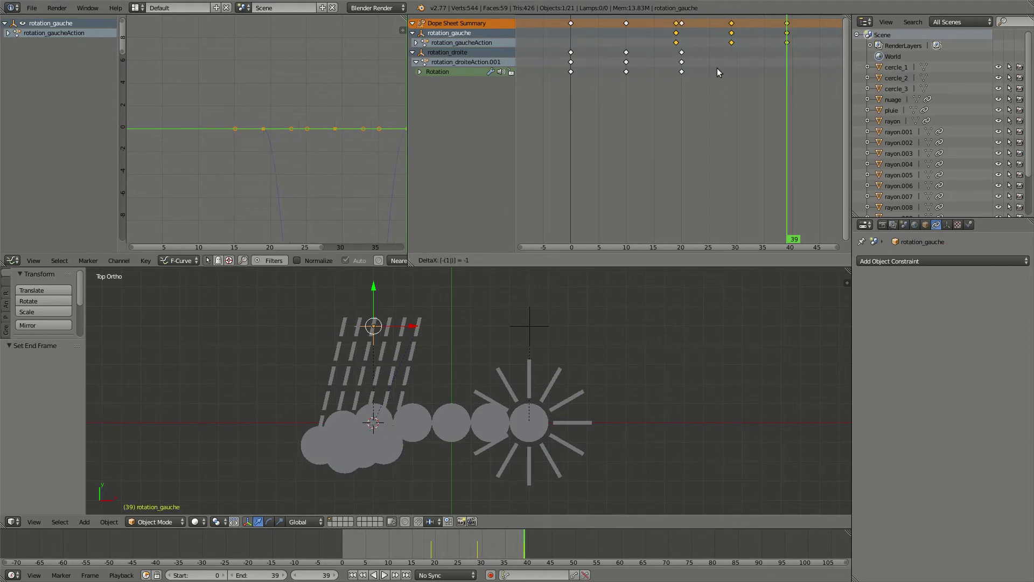
pyautogui.press('Return')
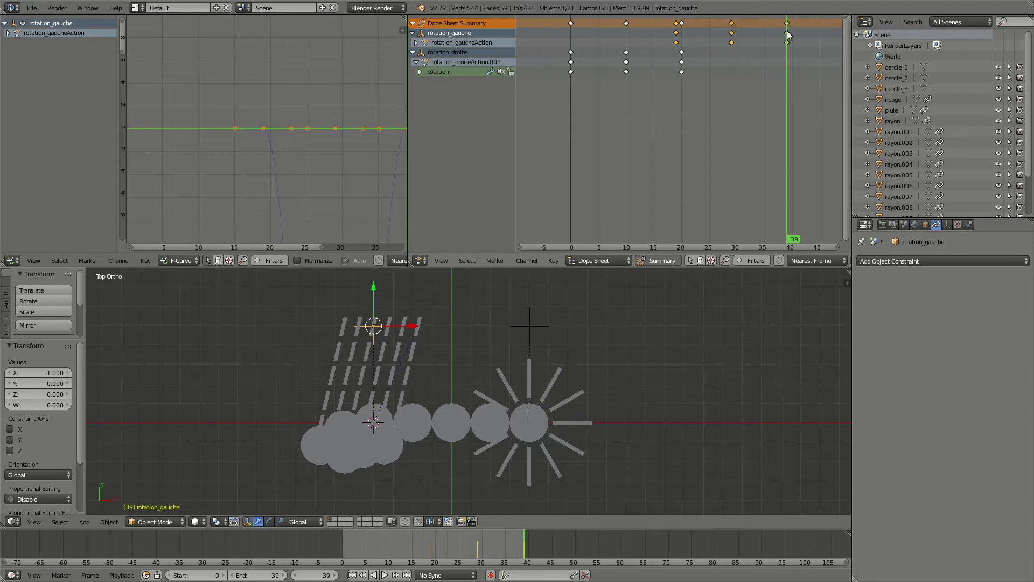
# Check the retimed swing by playing through it, and set the animation's end frame to the current frame 38.
pyautogui.click(731, 27)
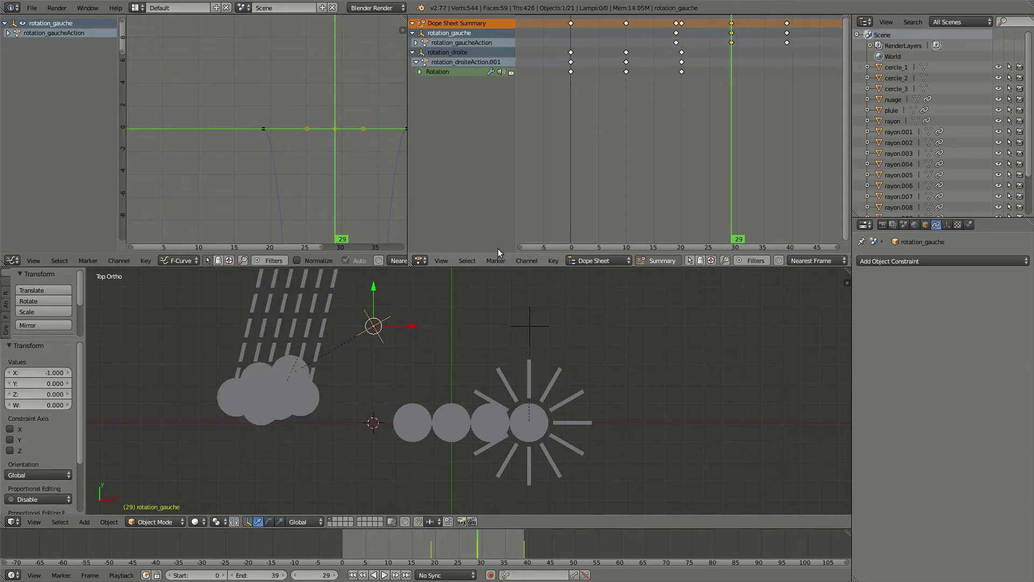
pyautogui.moveTo(453, 541); pyautogui.dragTo(345, 545)
pyautogui.hotkey('alt', 'a')
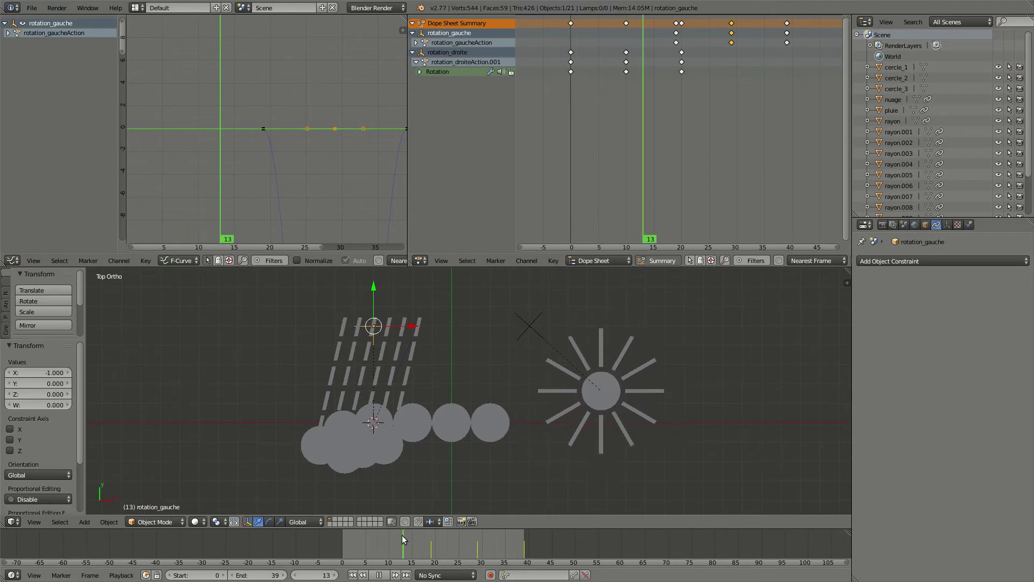
pyautogui.moveTo(406, 562); pyautogui.dragTo(520, 555)
pyautogui.press('e')
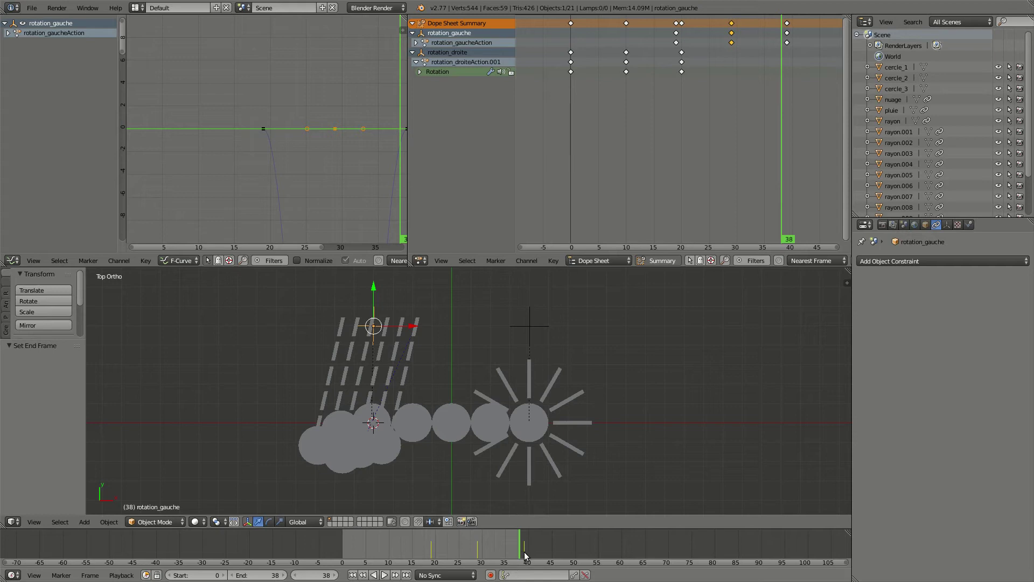
pyautogui.hotkey('alt', 'a')
pyautogui.moveTo(354, 541); pyautogui.dragTo(421, 553)
# Select rotation_droite, fit its whole rotation curve in the Graph Editor and go to frame 19.
pyautogui.scroll(-5, 292, 182)
pyautogui.moveTo(301, 199); pyautogui.dragTo(264, 133, button='middle')
pyautogui.scroll(-10, 264, 134)
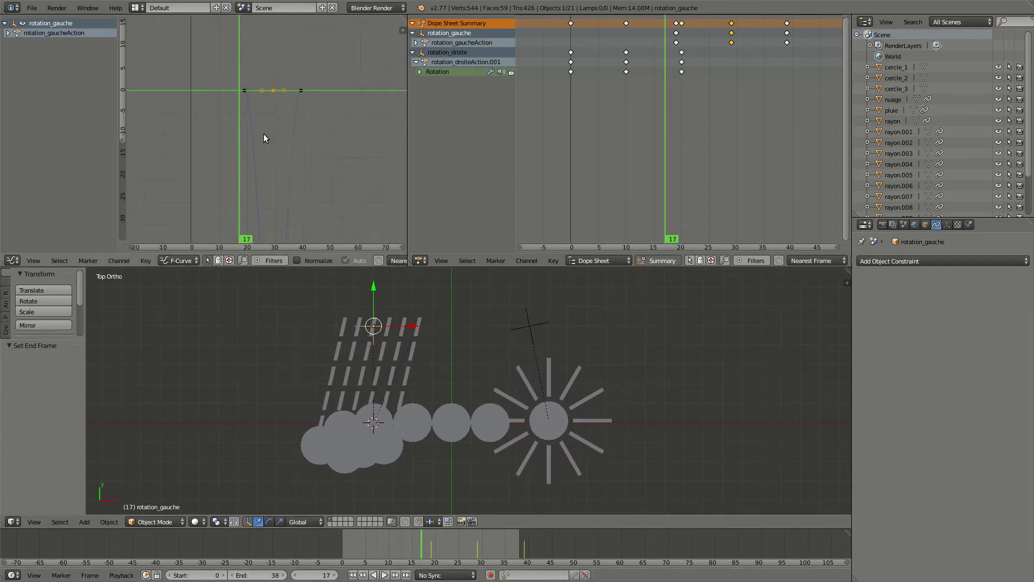
pyautogui.rightClick(528, 325)
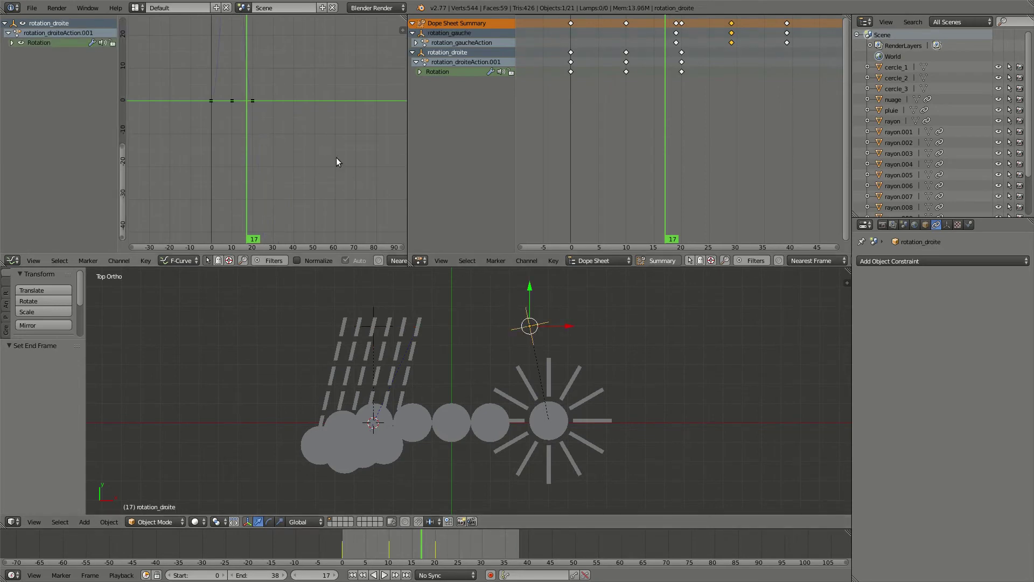
pyautogui.scroll(-2, 308, 154)
pyautogui.press('Home')
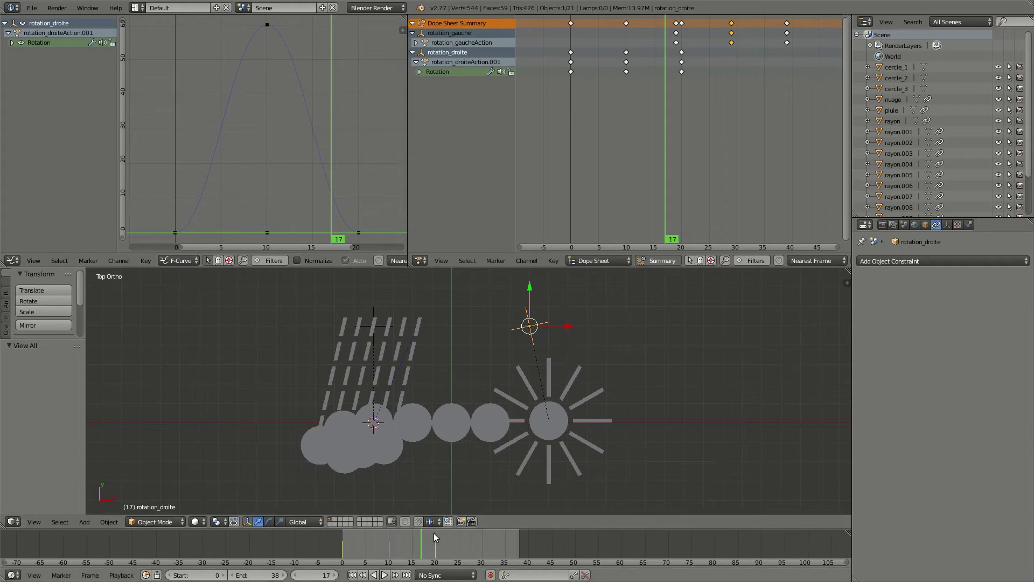
pyautogui.hotkey('alt', 'a')
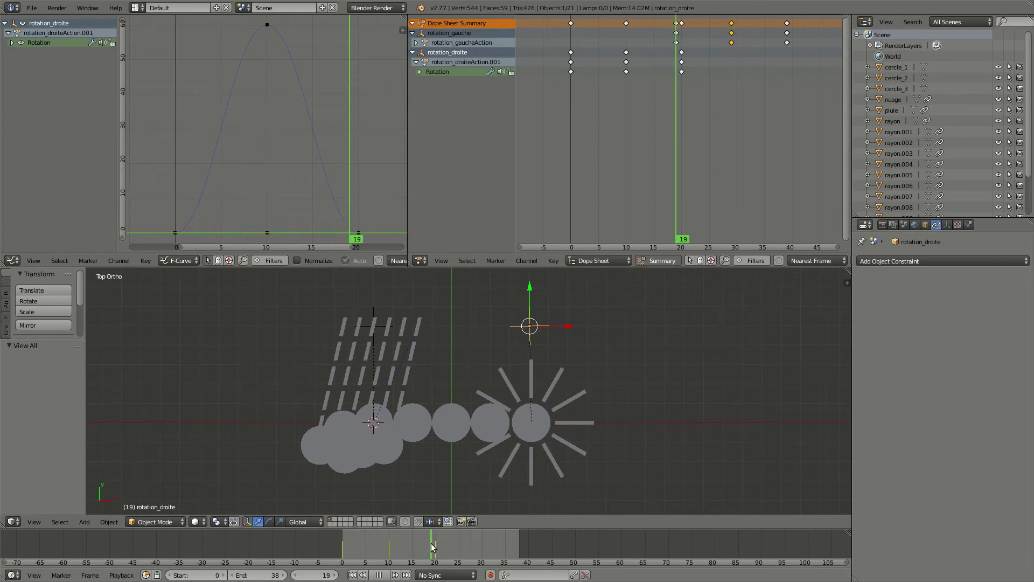
pyautogui.moveTo(434, 544); pyautogui.dragTo(430, 541)
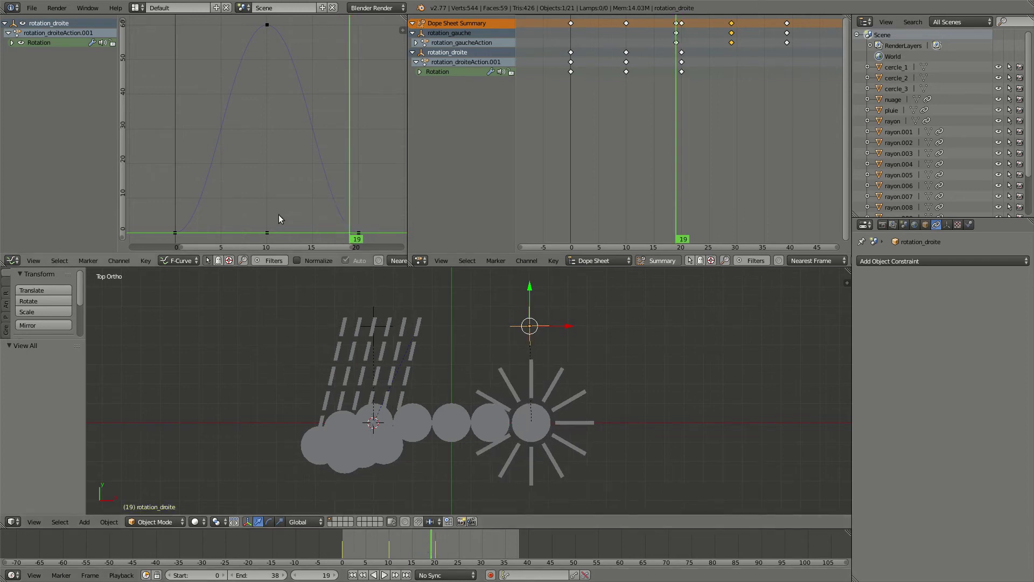
# Expand rotation_droite's Rotation channels and hide the X and Y Euler curves, leaving the Z Euler Rotation curve displayed.
pyautogui.click(12, 43)
pyautogui.click(57, 71)
pyautogui.click(359, 233)
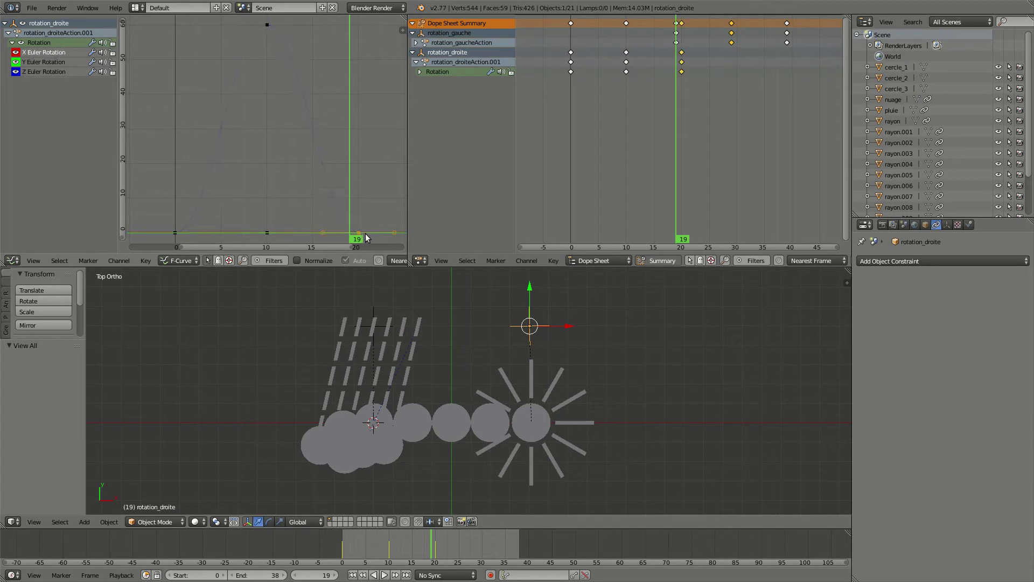
pyautogui.click(17, 52)
pyautogui.click(16, 61)
# Make the handles of rotation_droite's frame 20 key Free and move its incoming handle about 2.8 frames later and 9.1 higher.
pyautogui.rightClick(361, 234)
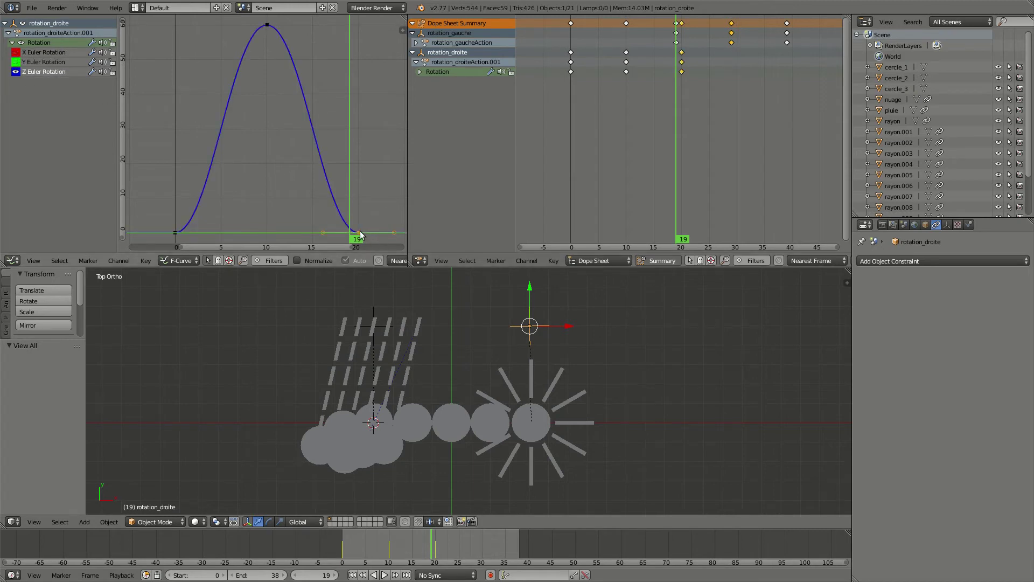
pyautogui.scroll(-1, 376, 212)
pyautogui.moveTo(376, 212); pyautogui.dragTo(349, 193, button='middle')
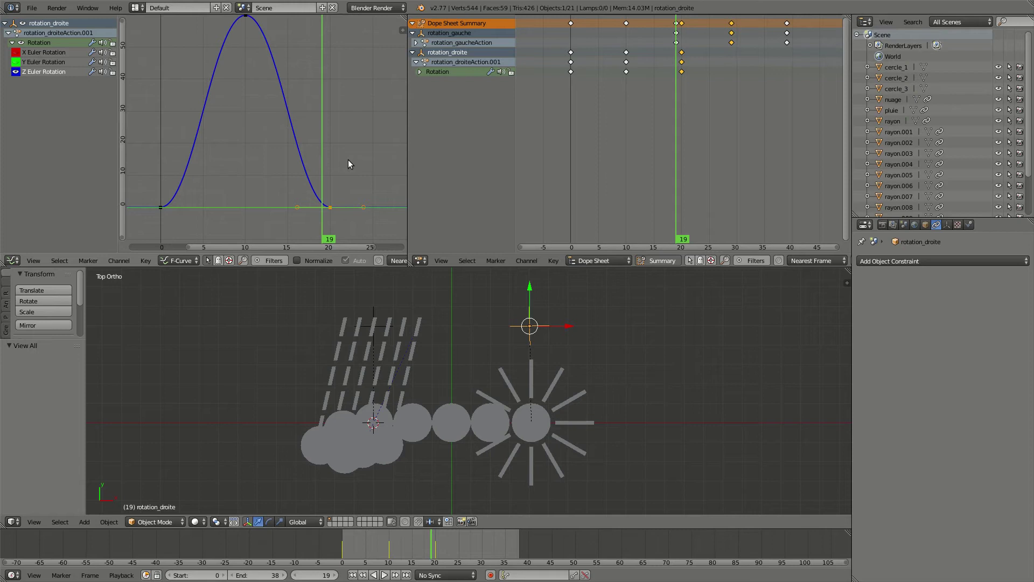
pyautogui.press('v')
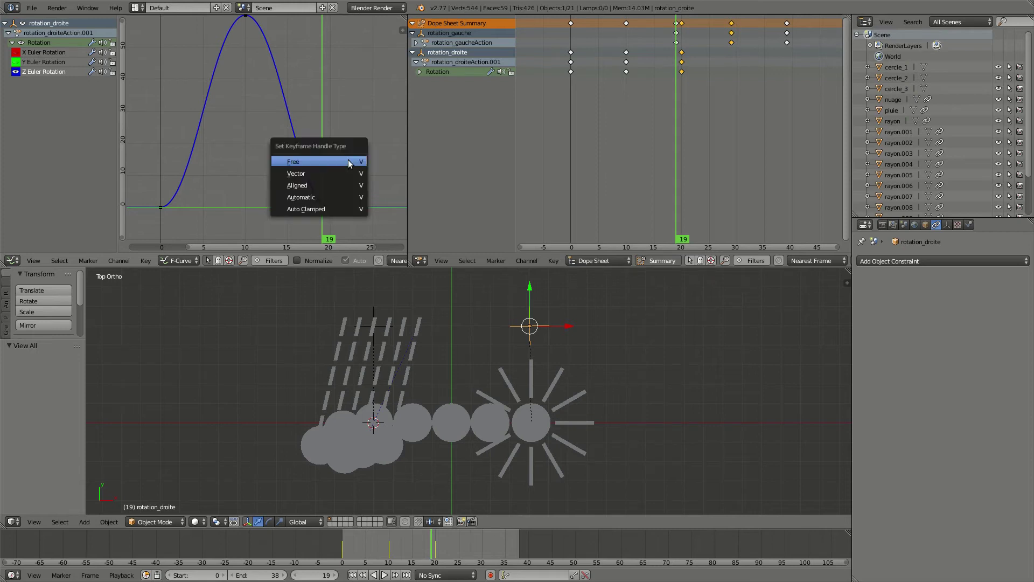
pyautogui.click(349, 162)
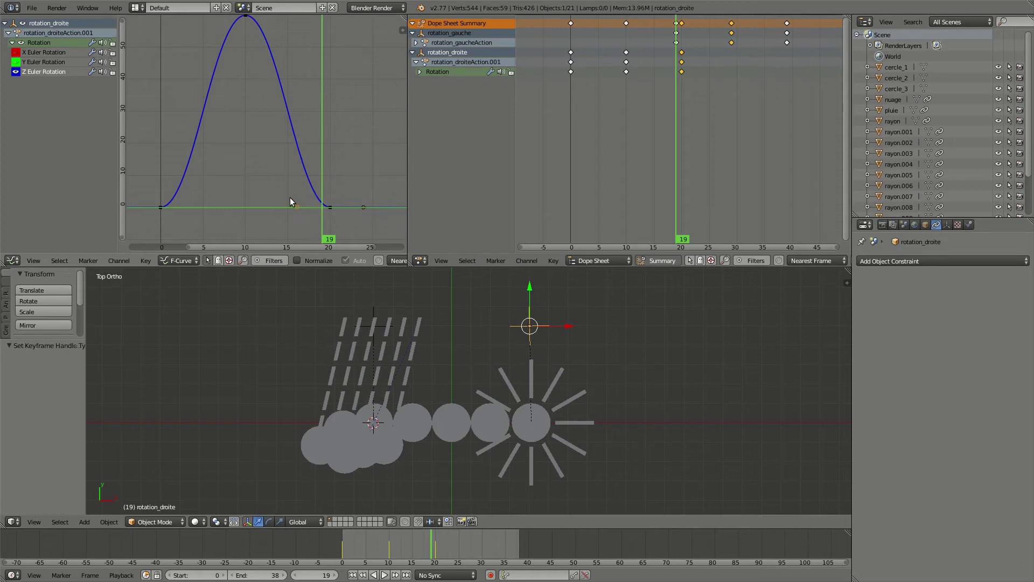
pyautogui.press('g')
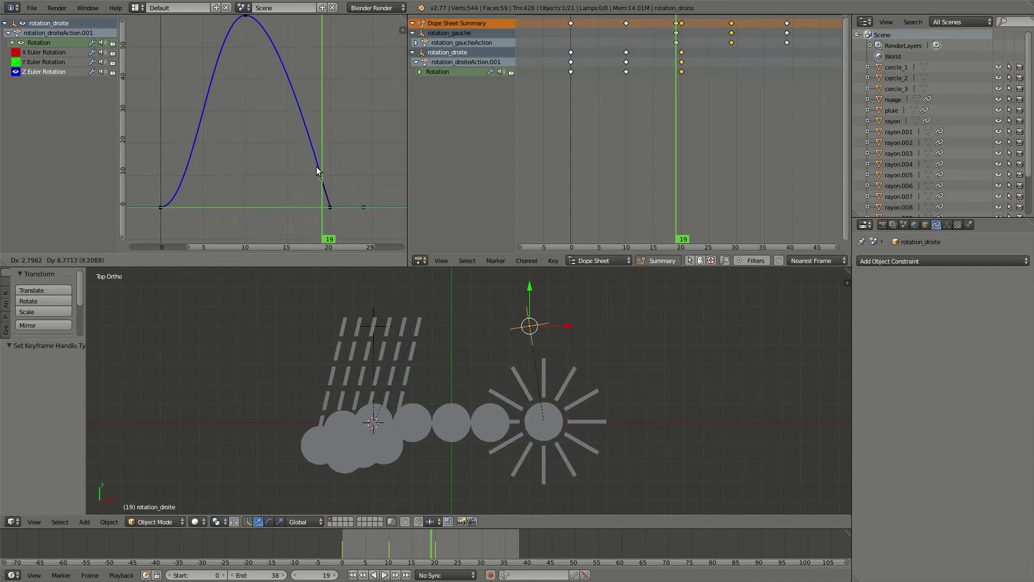
pyautogui.click(317, 169)
pyautogui.moveTo(412, 542)
pyautogui.mouseDown()
pyautogui.moveTo(389, 544)
pyautogui.moveTo(442, 532)
pyautogui.moveTo(430, 535)
pyautogui.mouseUp()
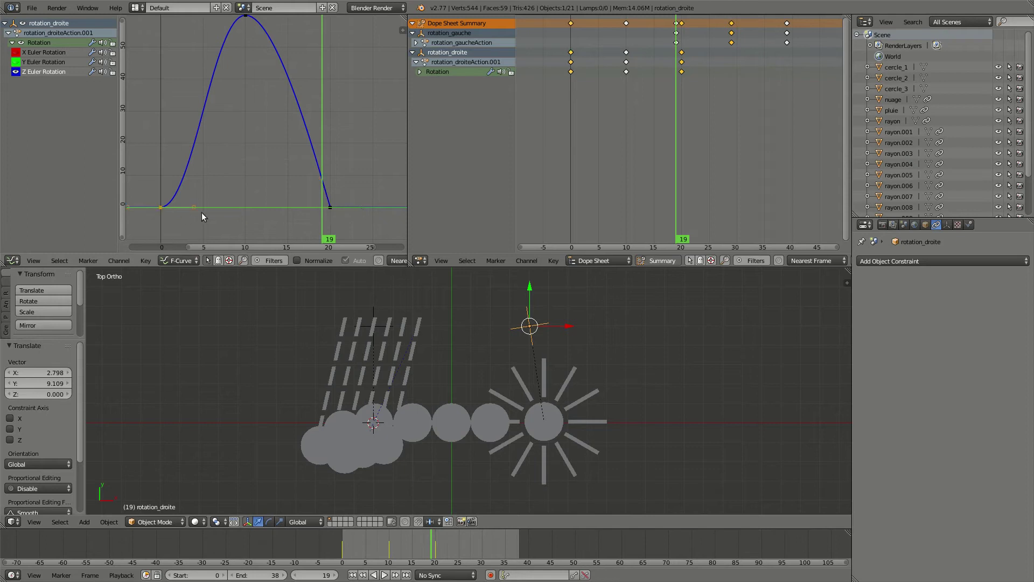
# At frame 0, make rotation_droite's key handles Free and move the outgoing handle about 2.6 frames earlier and 12.8 higher.
pyautogui.moveTo(342, 554)
pyautogui.mouseDown()
pyautogui.moveTo(374, 541)
pyautogui.moveTo(343, 545)
pyautogui.mouseUp()
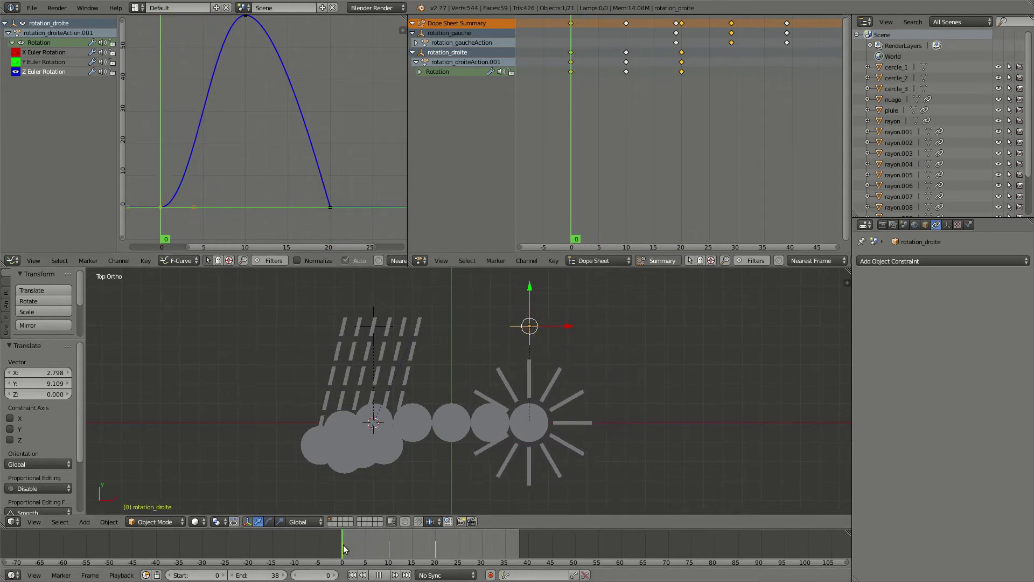
pyautogui.press('v')
pyautogui.click(211, 204)
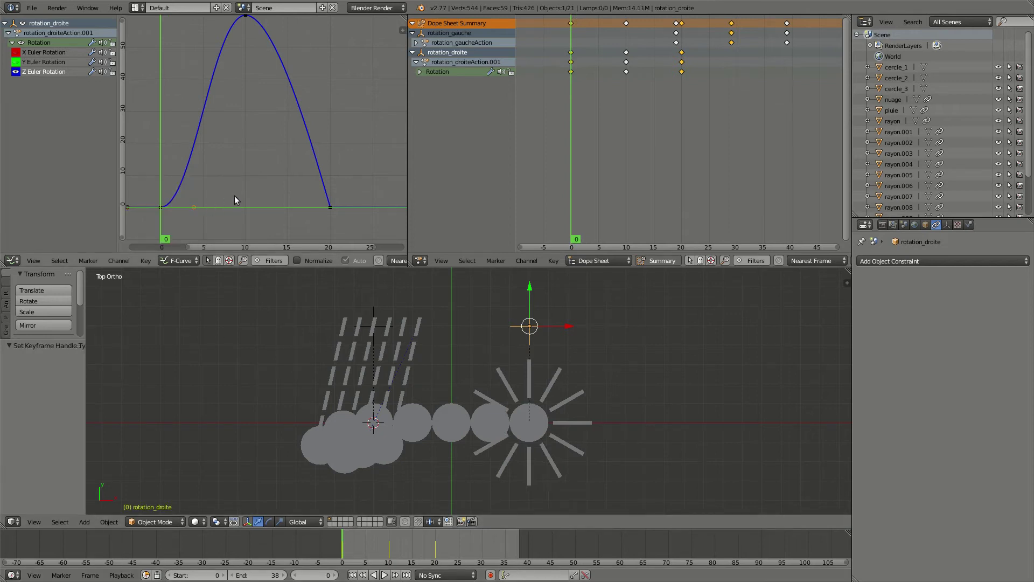
pyautogui.press('g')
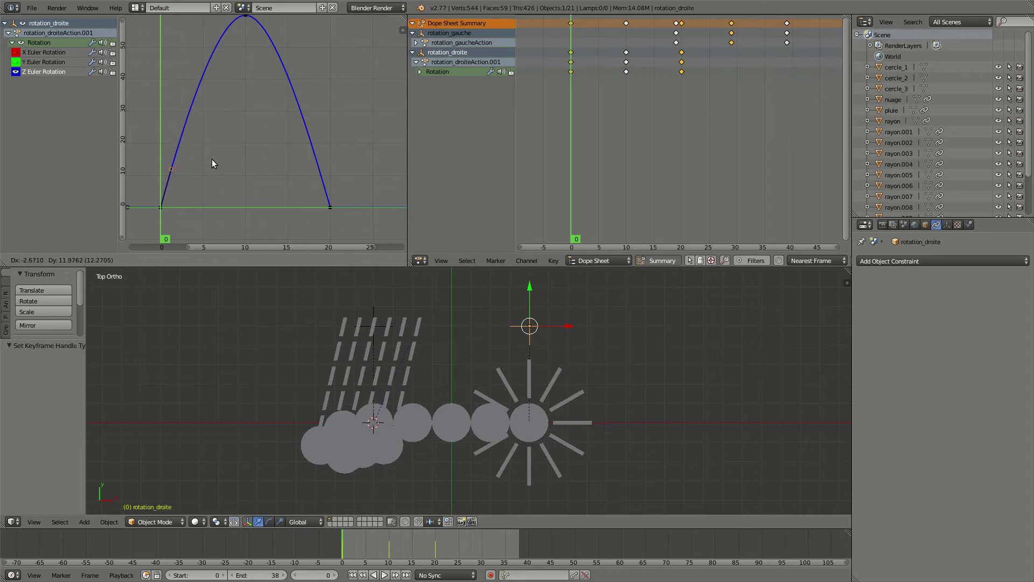
pyautogui.click(212, 156)
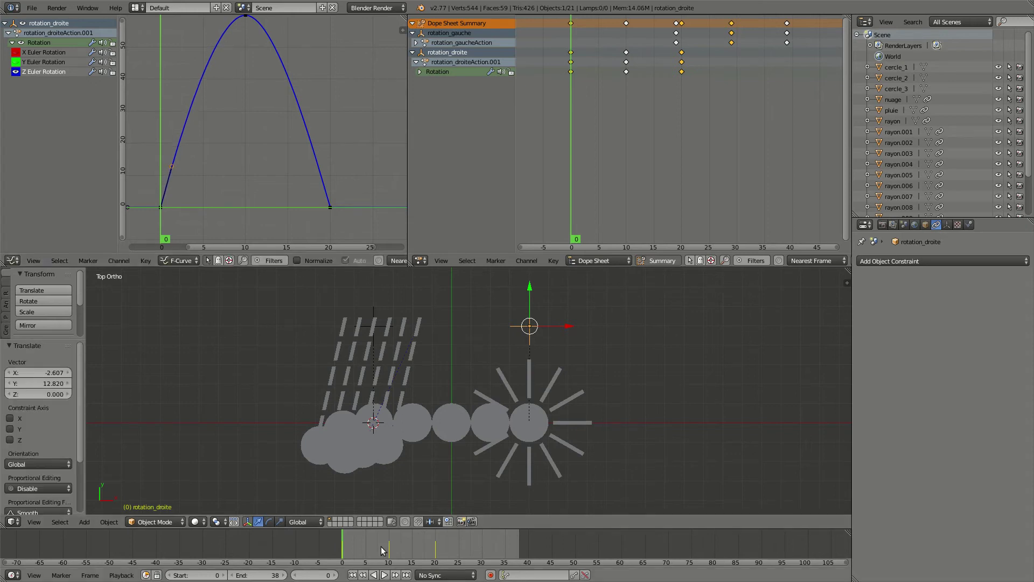
# Select rotation_gauche, fit its curves in the Graph Editor and isolate the Z Euler Rotation curve.
pyautogui.rightClick(373, 325)
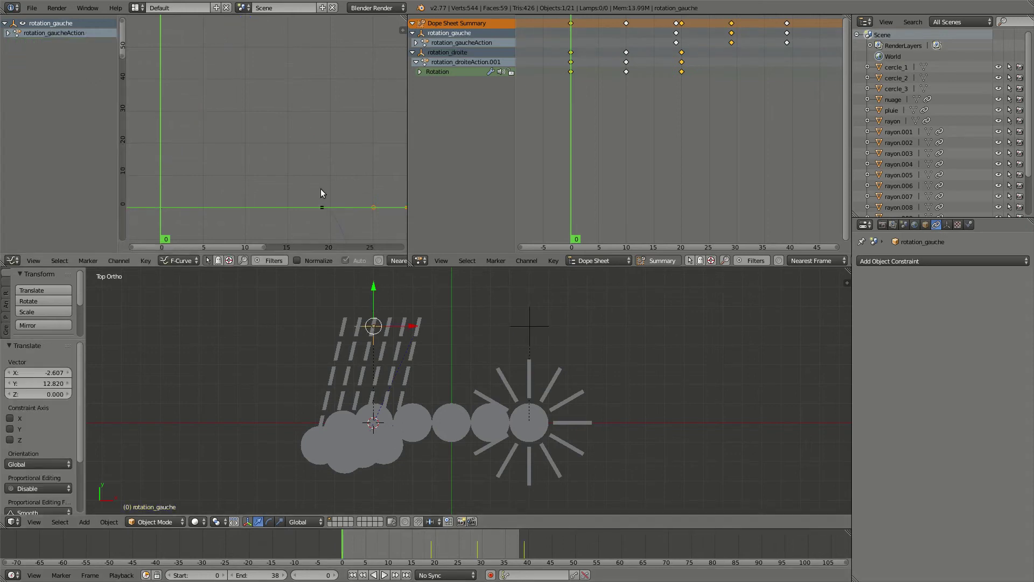
pyautogui.press('Home')
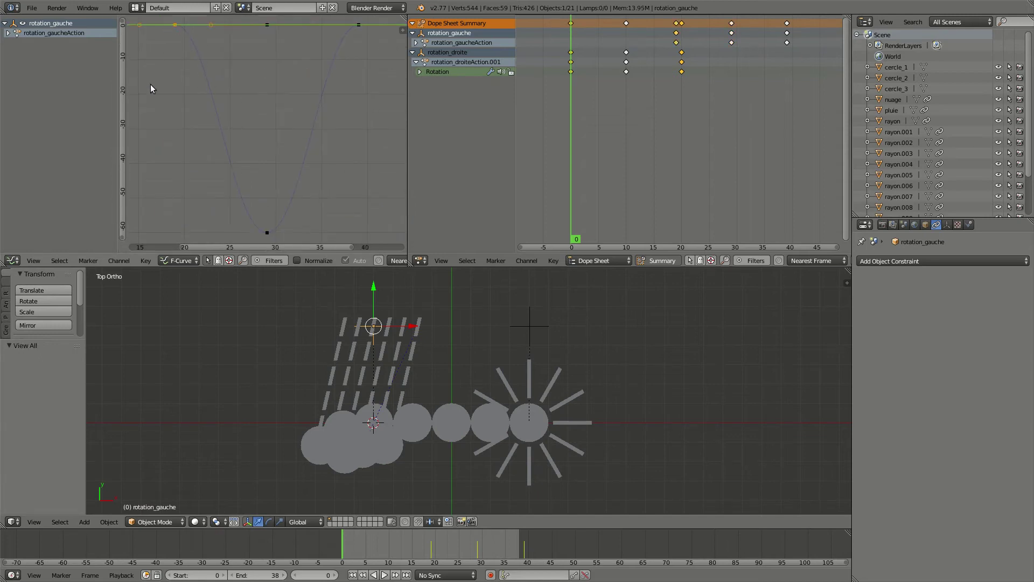
pyautogui.click(8, 33)
pyautogui.click(12, 42)
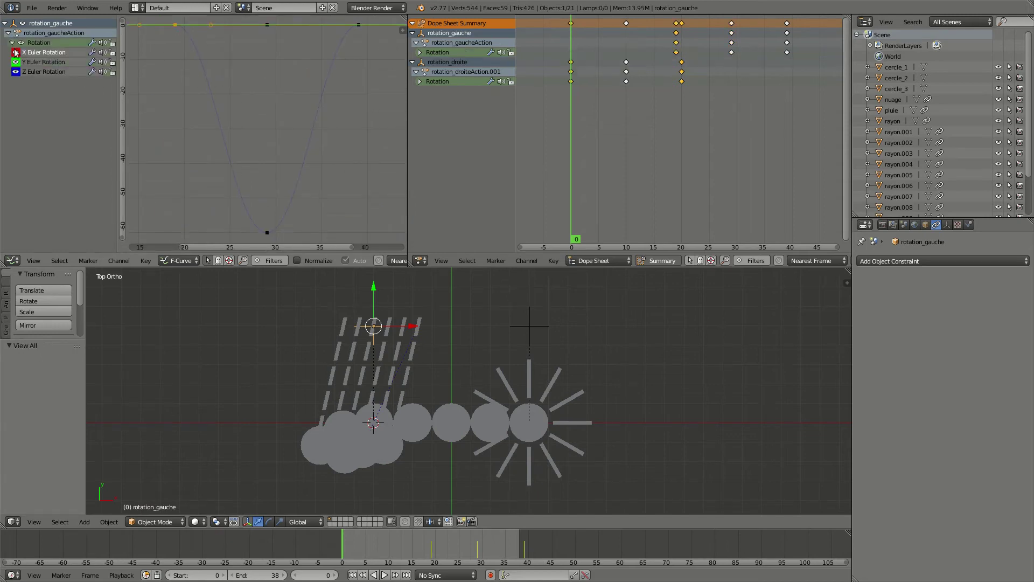
pyautogui.click(32, 72)
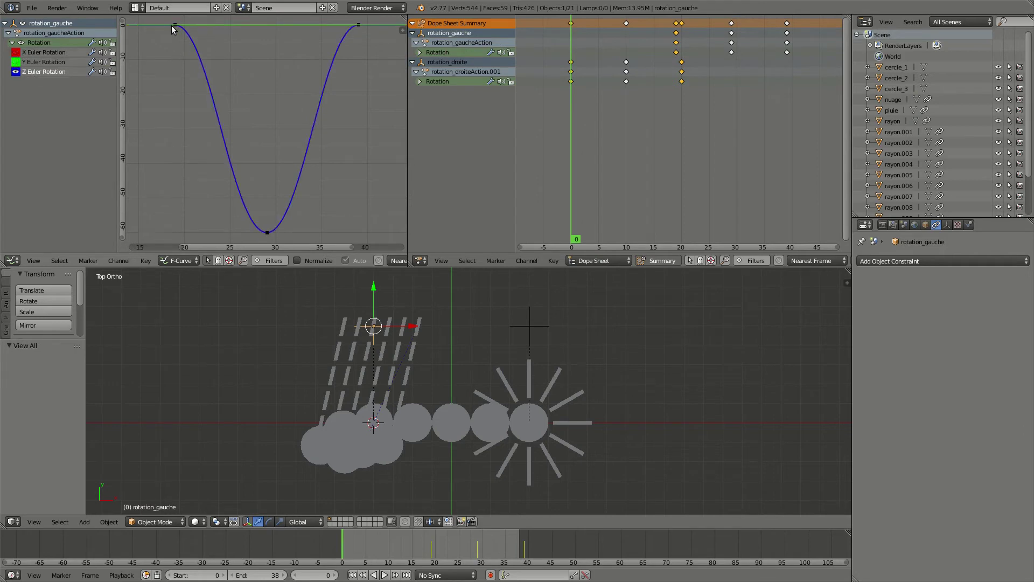
# Make the handles of rotation_gauche's frame 19 key Free and move its outgoing handle about 3.1 frames earlier and 8.9 lower.
pyautogui.press('v')
pyautogui.click(365, 53)
pyautogui.press('g')
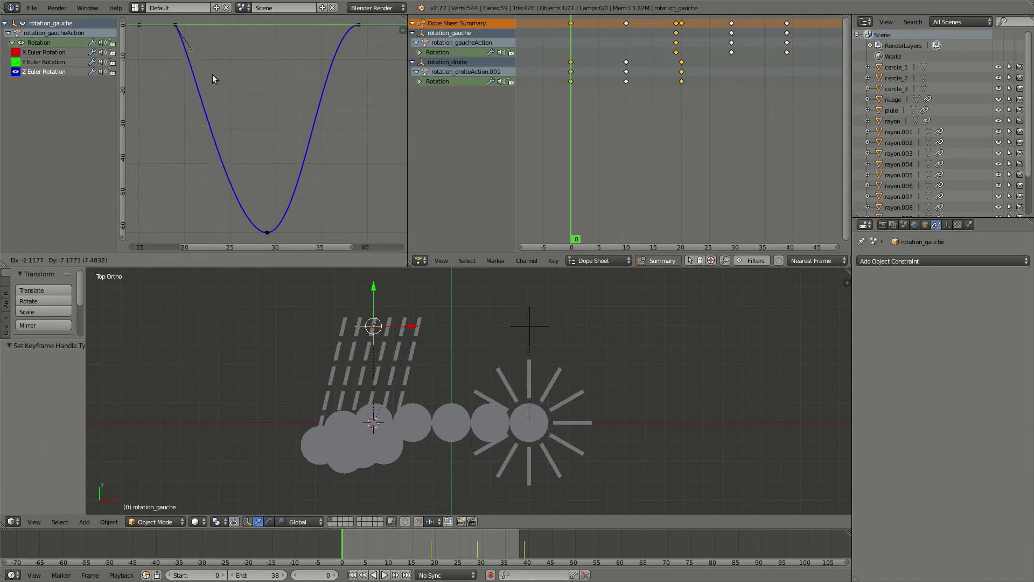
pyautogui.click(204, 82)
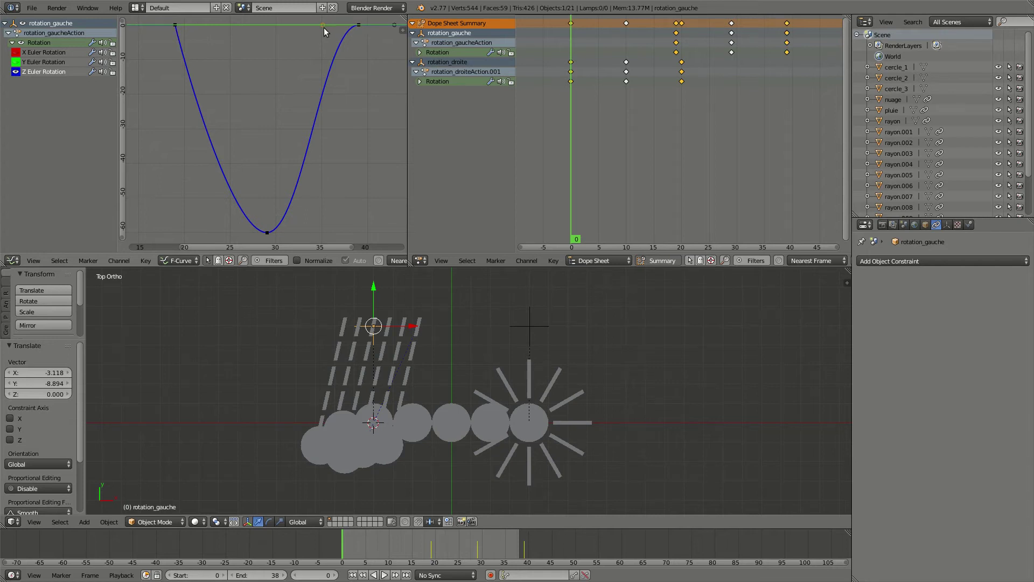
# Move the incoming handle of rotation_gauche's frame 39 key about 2.8 frames later and 9.8 lower, and play back the animation.
pyautogui.press('g')
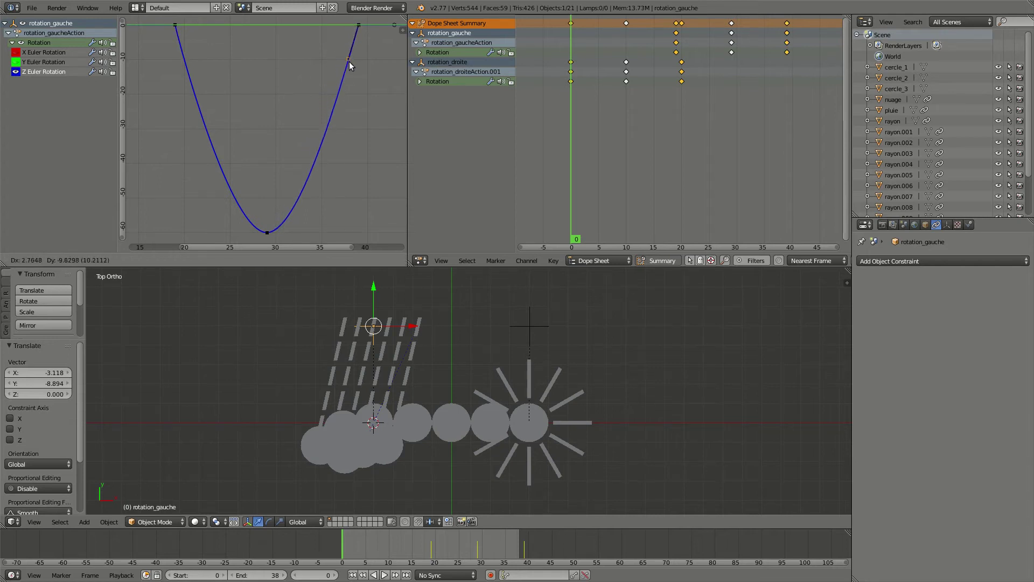
pyautogui.click(349, 61)
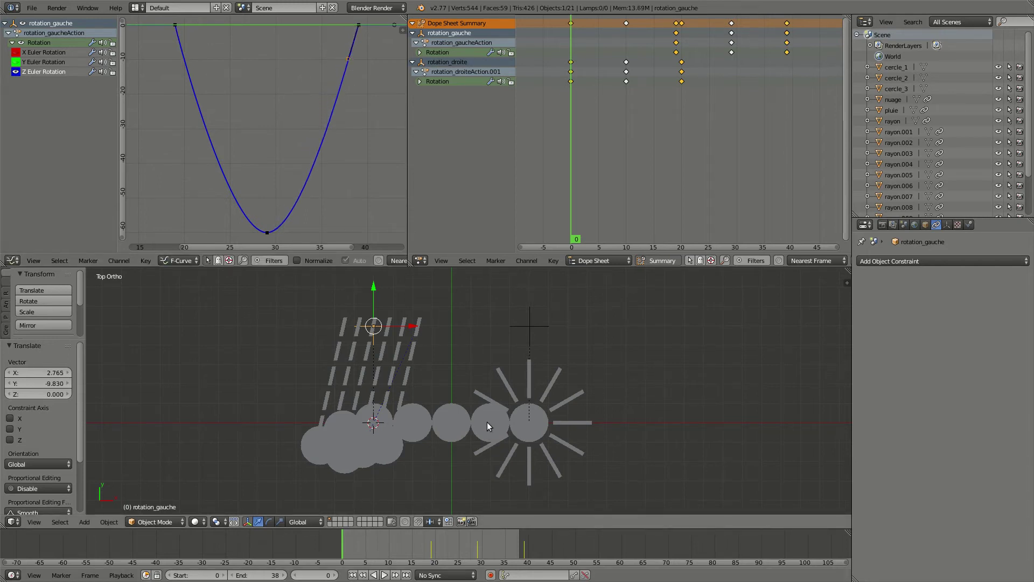
pyautogui.hotkey('alt', 'a')
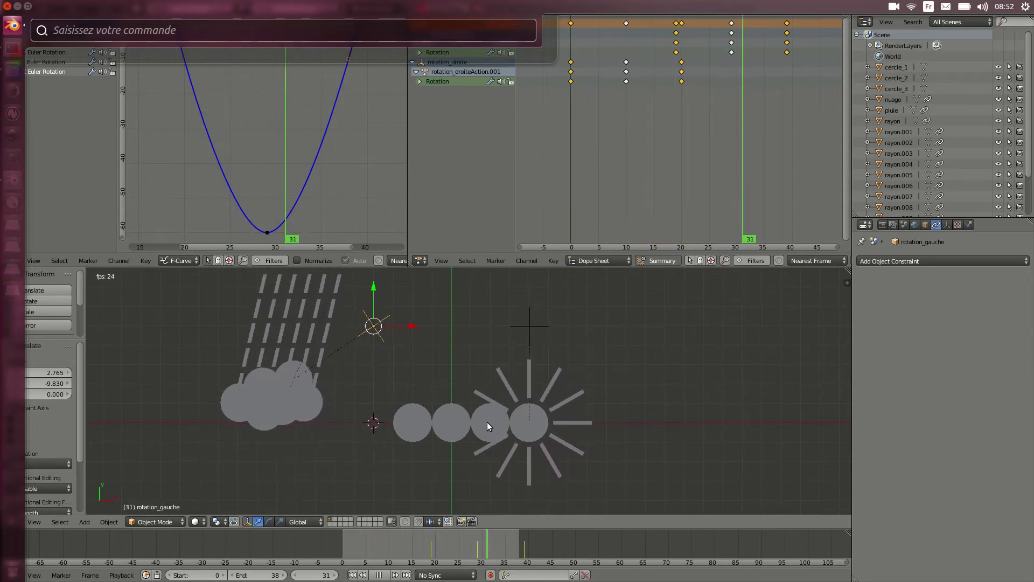
pyautogui.press('Escape')
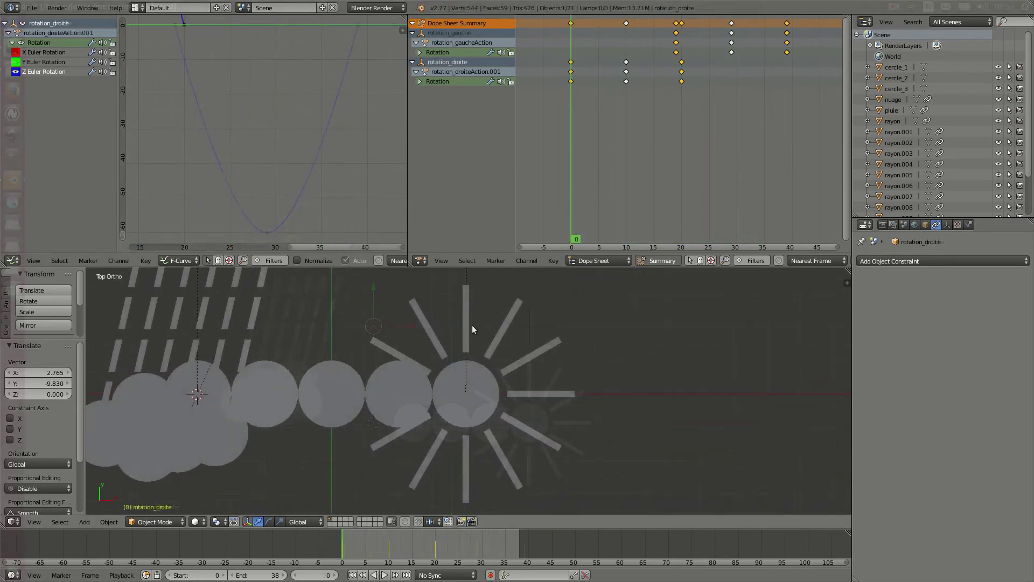
# Select the sun's upper vertical ray, display its shape keys and return to frame 0.
pyautogui.rightClick(466, 326)
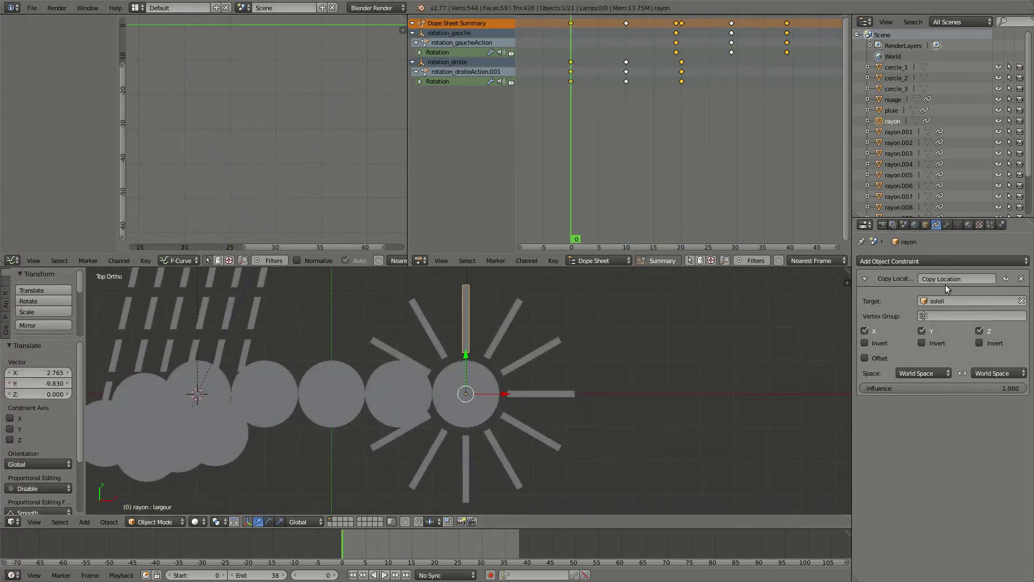
pyautogui.click(958, 224)
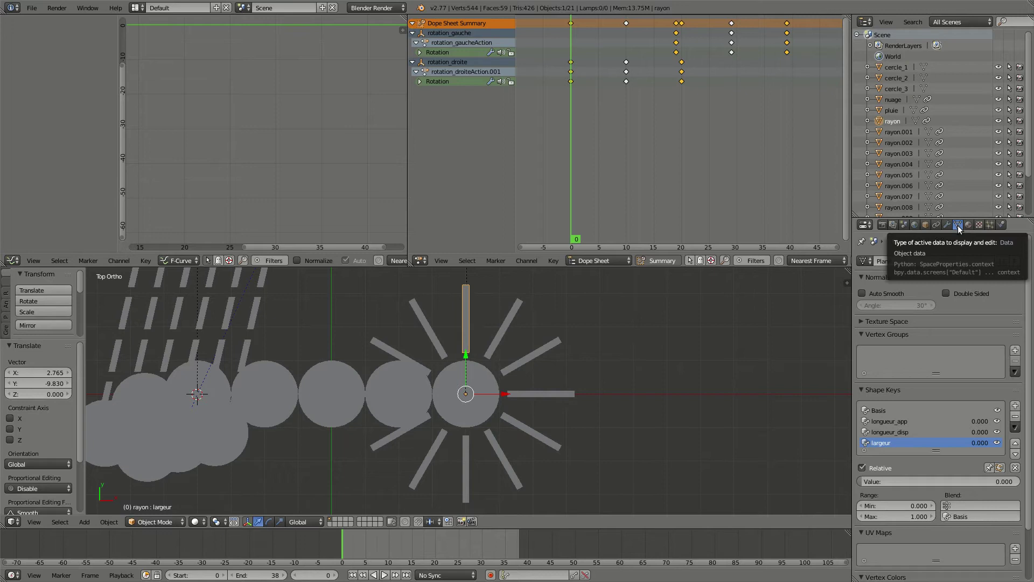
pyautogui.scroll(-3, 982, 409)
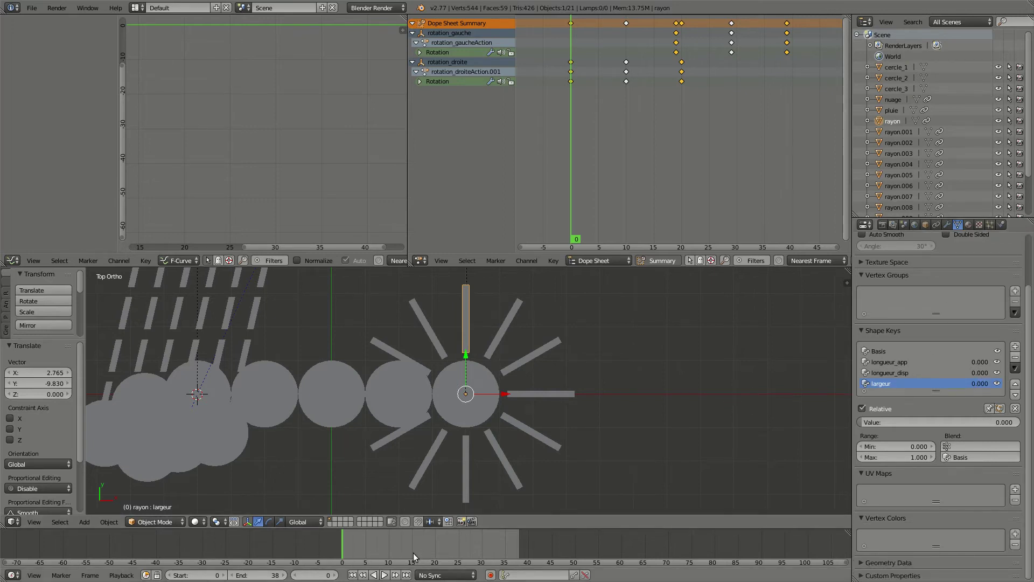
pyautogui.hotkey('alt', 'a')
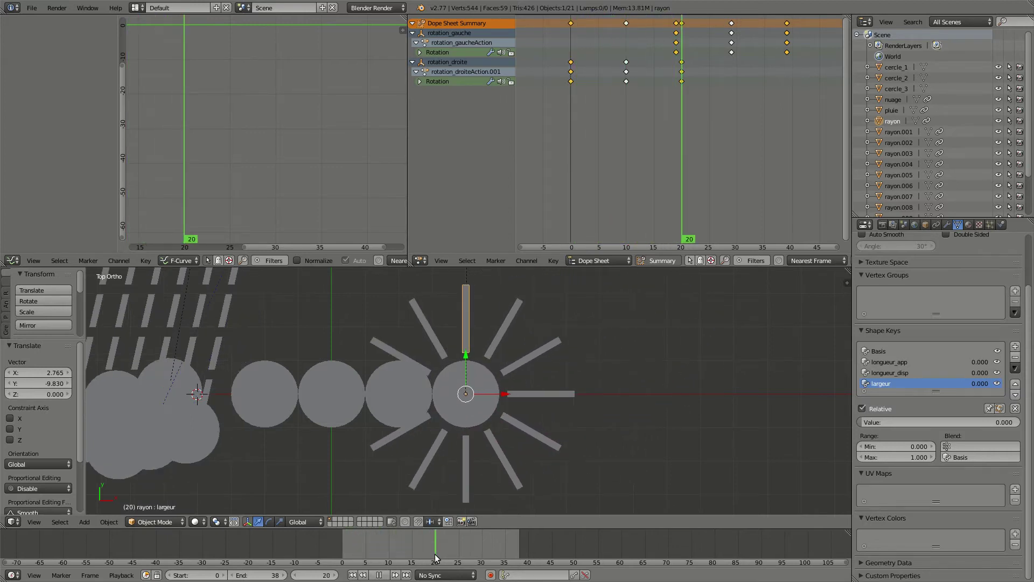
pyautogui.moveTo(436, 557); pyautogui.dragTo(342, 548)
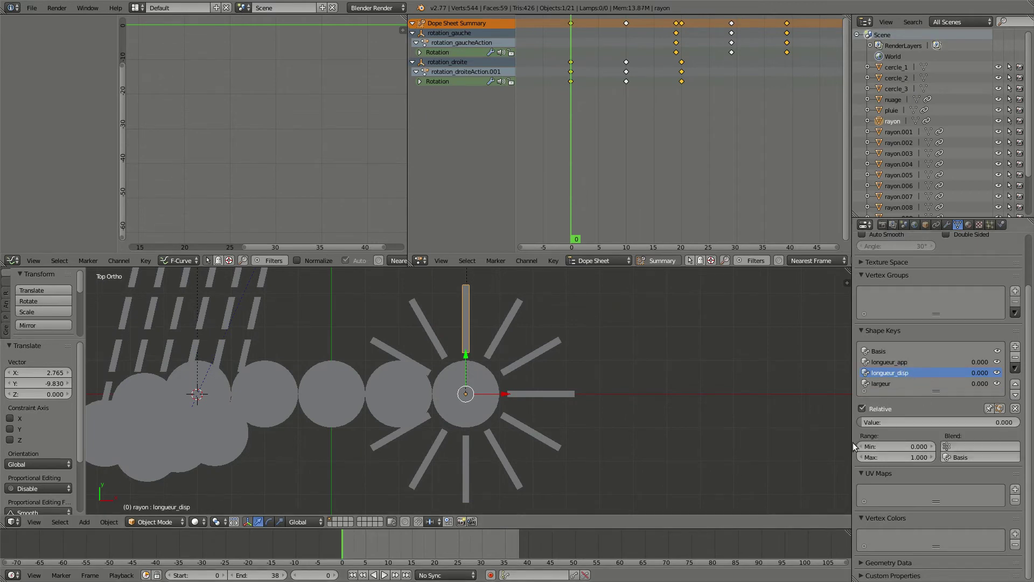
# Try the ray's shape key sliders, and at frame 0 set longueur_app to 1.000 and keyframe it.
pyautogui.moveTo(867, 424)
pyautogui.mouseDown()
pyautogui.moveTo(1028, 422)
pyautogui.moveTo(860, 423)
pyautogui.mouseUp()
pyautogui.click(934, 363)
pyautogui.click(913, 383)
pyautogui.moveTo(867, 422); pyautogui.dragTo(1016, 422)
pyautogui.click(920, 363)
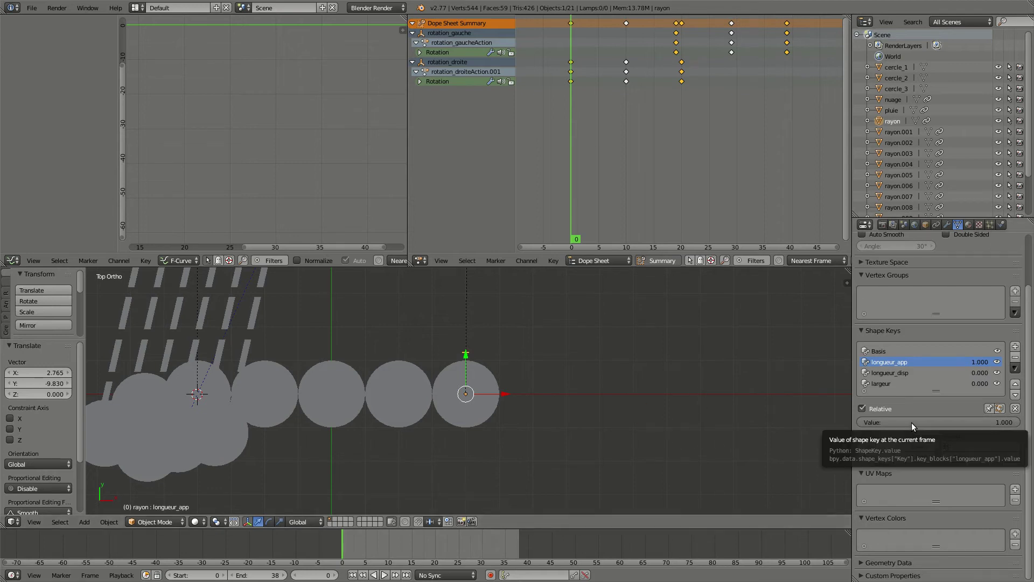
pyautogui.press('i')
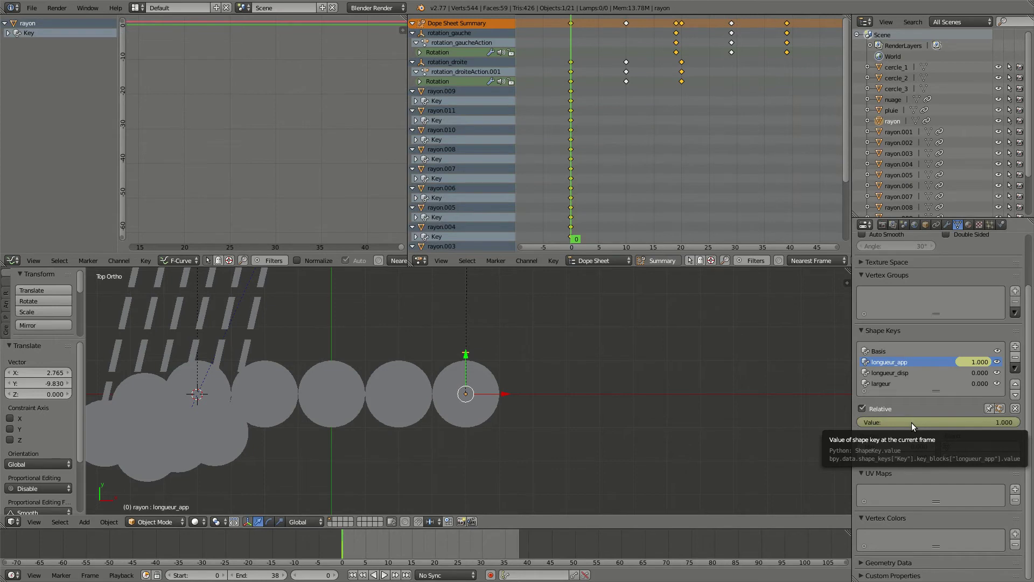
# At frame 10, set the longueur_app shape key to 0.000 and keyframe it.
pyautogui.moveTo(350, 545); pyautogui.dragTo(387, 541)
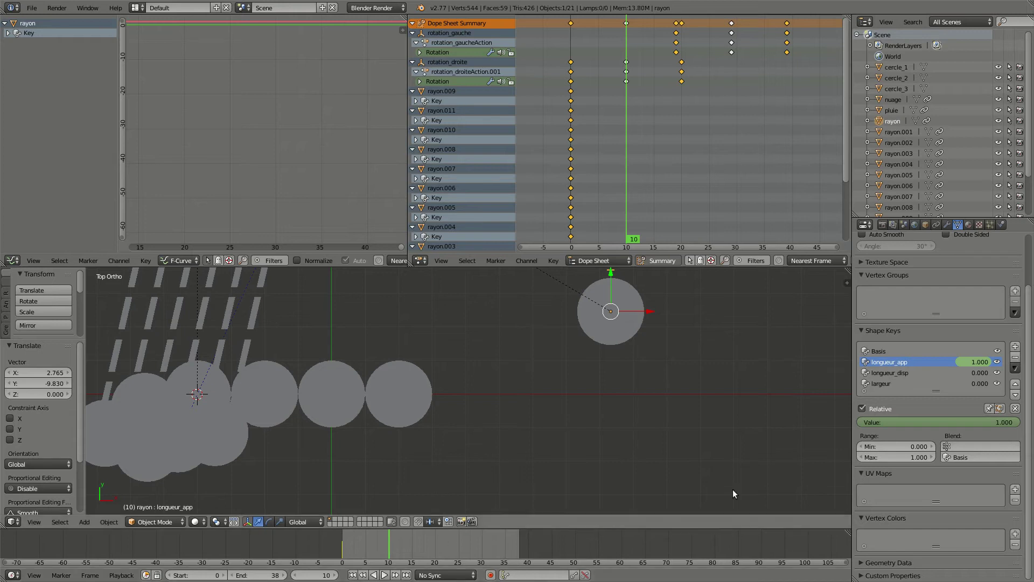
pyautogui.moveTo(985, 421); pyautogui.dragTo(822, 422)
pyautogui.scroll(-2, 692, 363)
pyautogui.keyDown('shift'); pyautogui.moveTo(688, 346); pyautogui.dragTo(664, 368, button='middle'); pyautogui.keyUp('shift')
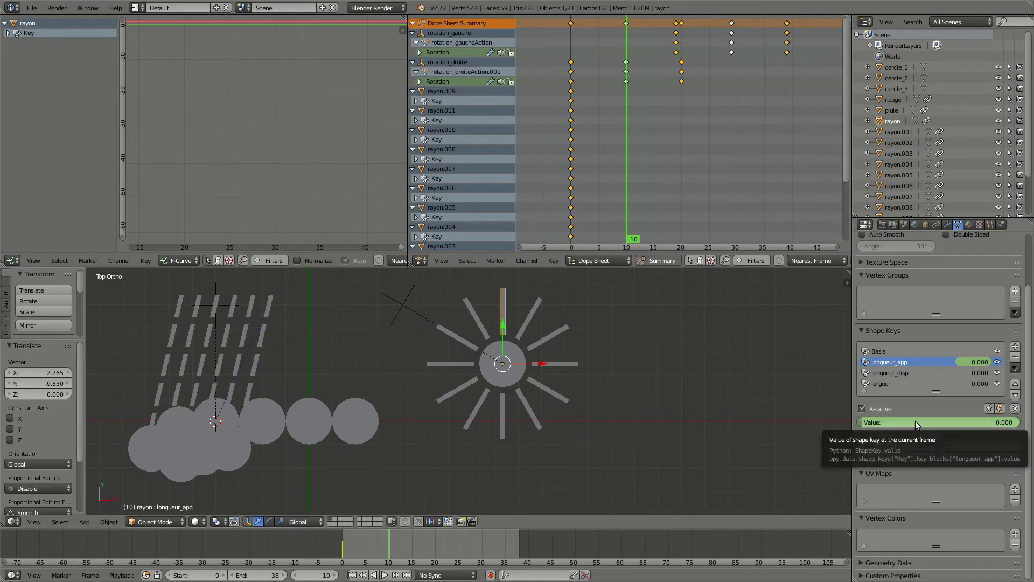
pyautogui.press('i')
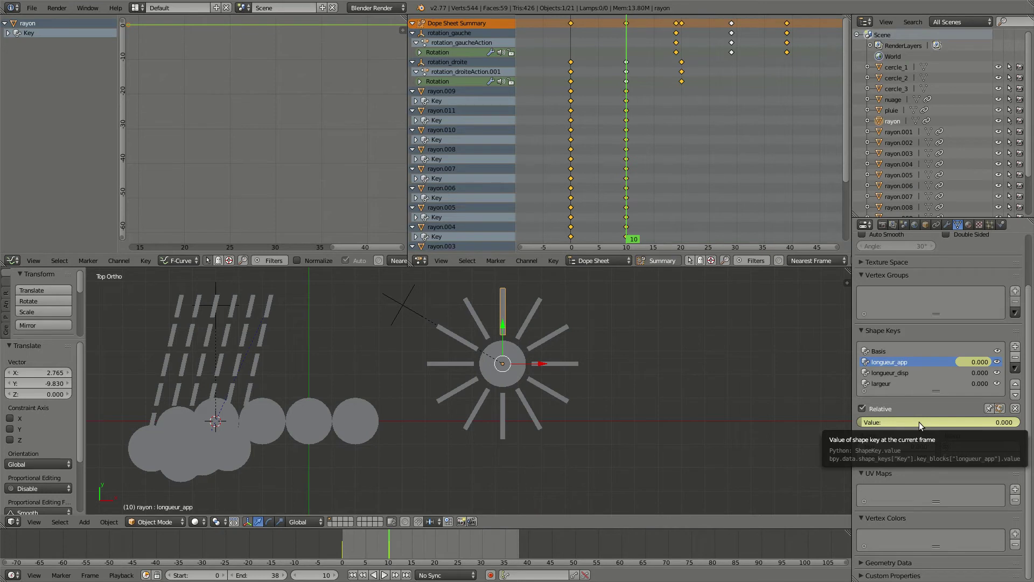
# Choose the longueur_disp shape key and keyframe its value at 0.000 on frame 10.
pyautogui.moveTo(391, 542); pyautogui.dragTo(435, 541)
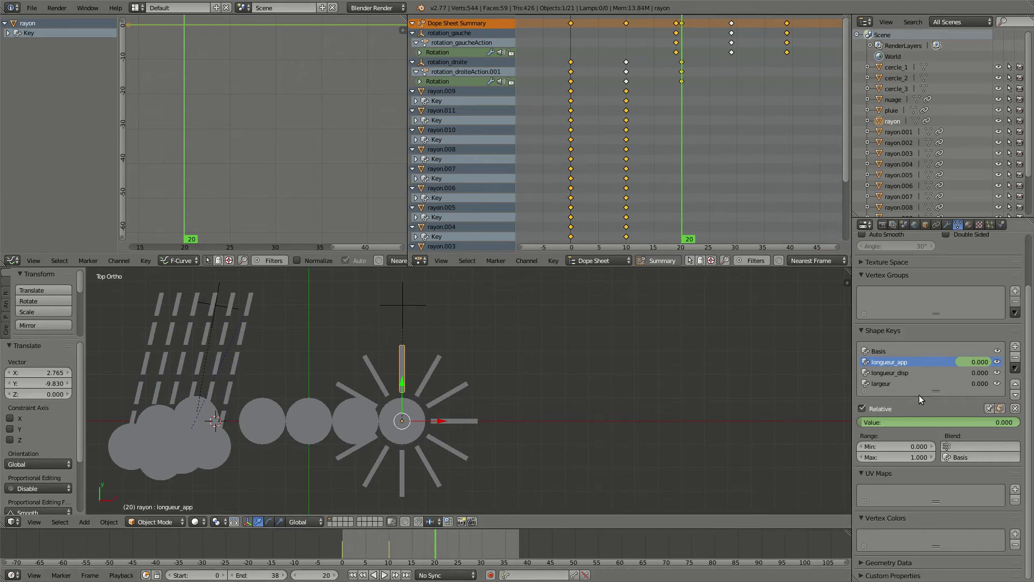
pyautogui.click(920, 373)
pyautogui.moveTo(867, 422)
pyautogui.mouseDown()
pyautogui.moveTo(957, 422)
pyautogui.moveTo(862, 422)
pyautogui.mouseUp()
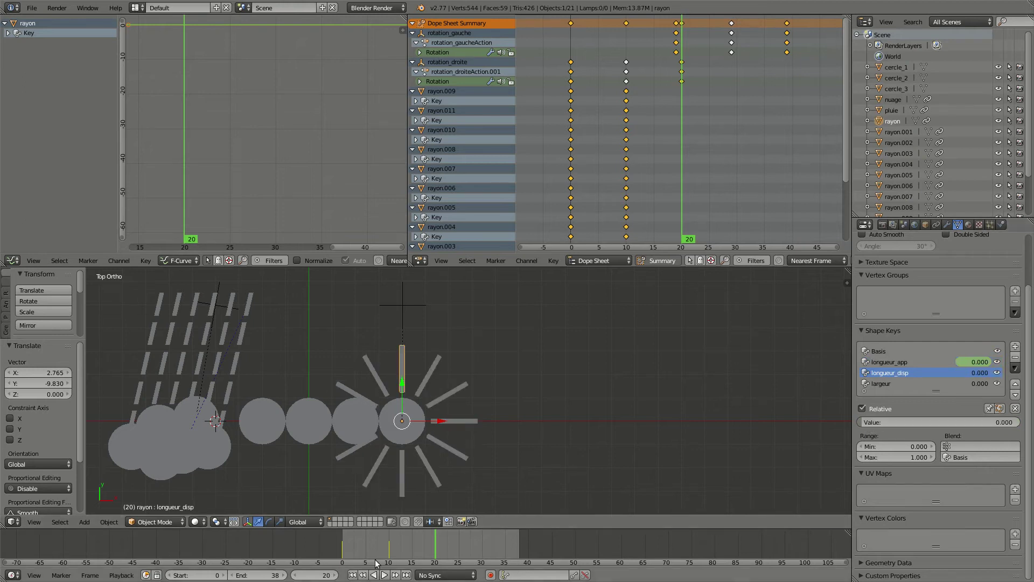
pyautogui.moveTo(425, 534); pyautogui.dragTo(388, 535)
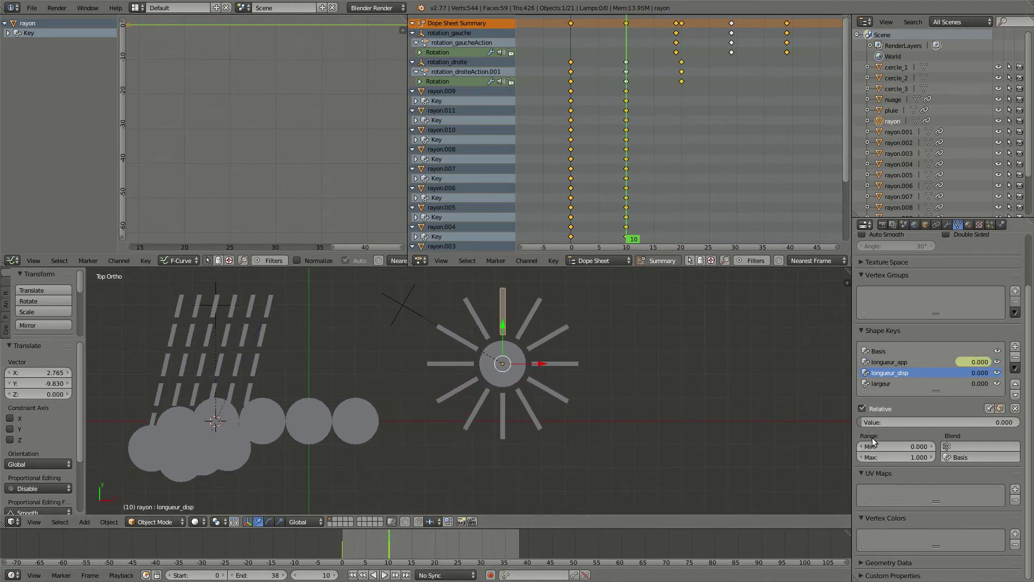
pyautogui.press('i')
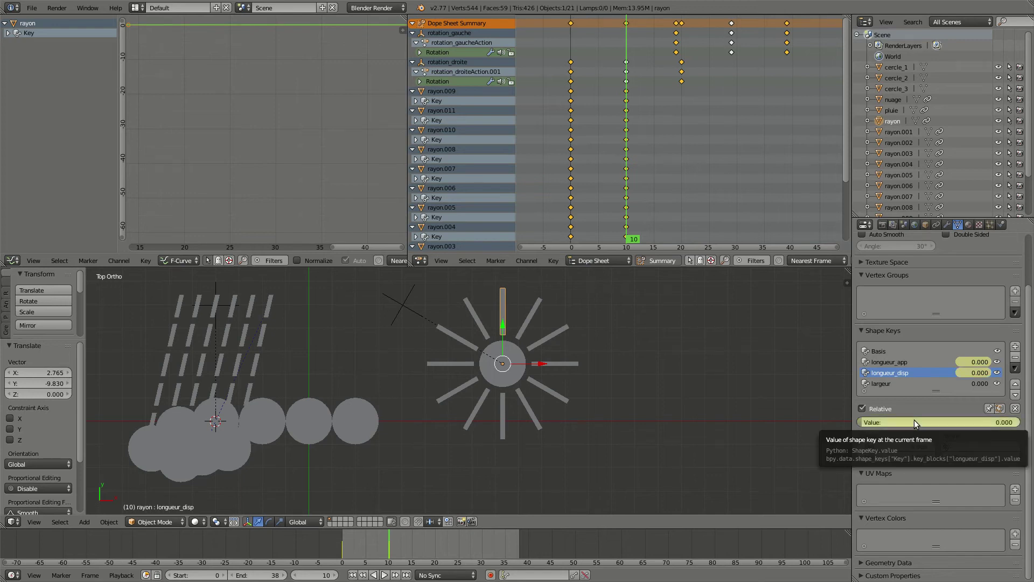
# At frame 20, set the longueur_disp shape key to 1.000 and keyframe it.
pyautogui.moveTo(421, 538)
pyautogui.mouseDown()
pyautogui.moveTo(408, 543)
pyautogui.moveTo(433, 541)
pyautogui.mouseUp()
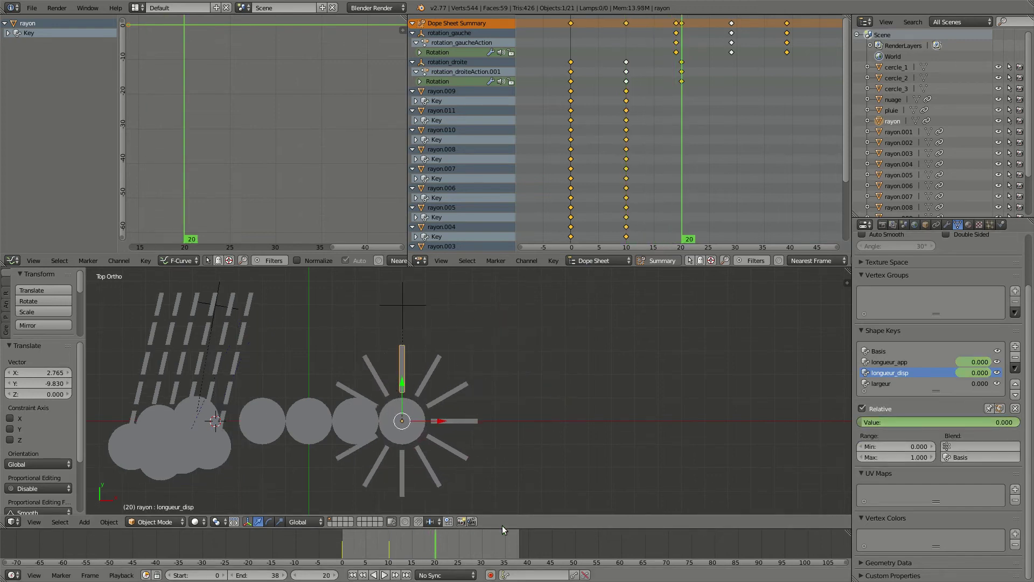
pyautogui.moveTo(880, 425); pyautogui.dragTo(1015, 424)
pyautogui.press('i')
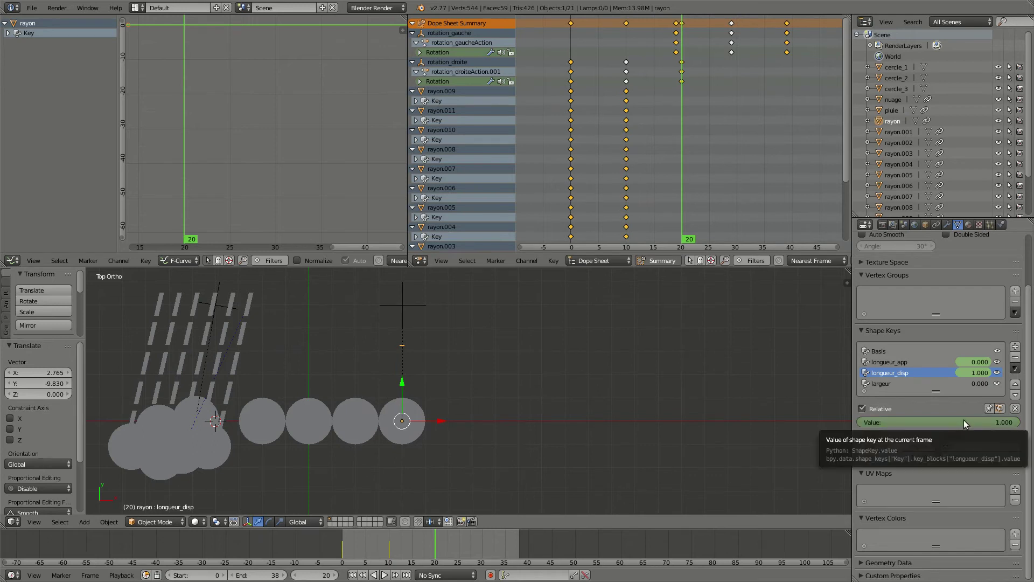
pyautogui.moveTo(436, 548)
pyautogui.mouseDown()
pyautogui.moveTo(389, 548)
pyautogui.moveTo(436, 544)
pyautogui.mouseUp()
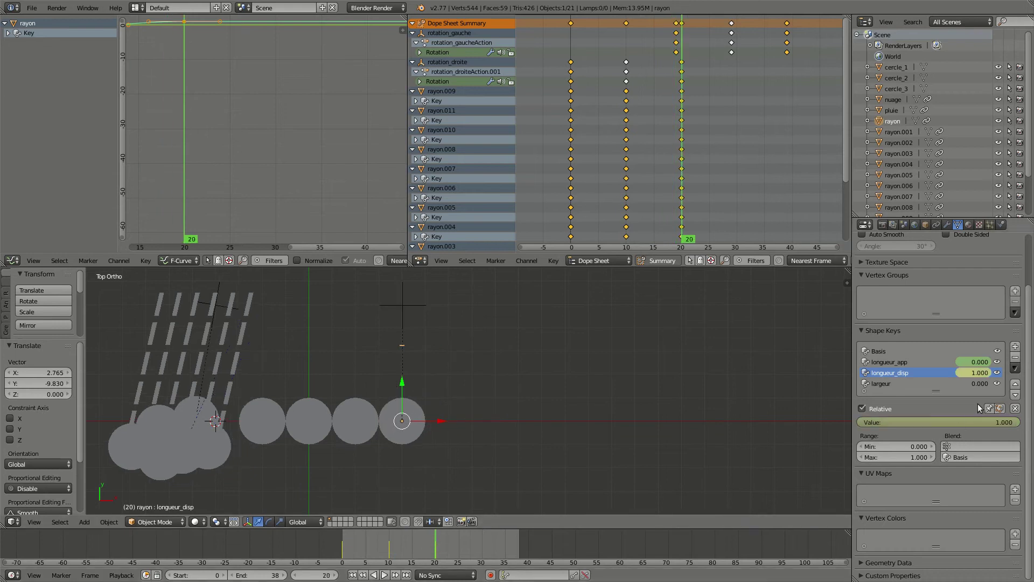
# Choose the largeur shape key, scrub around the rays' disappearance, and keyframe largeur at 1.000 on frame 20.
pyautogui.click(928, 384)
pyautogui.hotkey('alt', 'a')
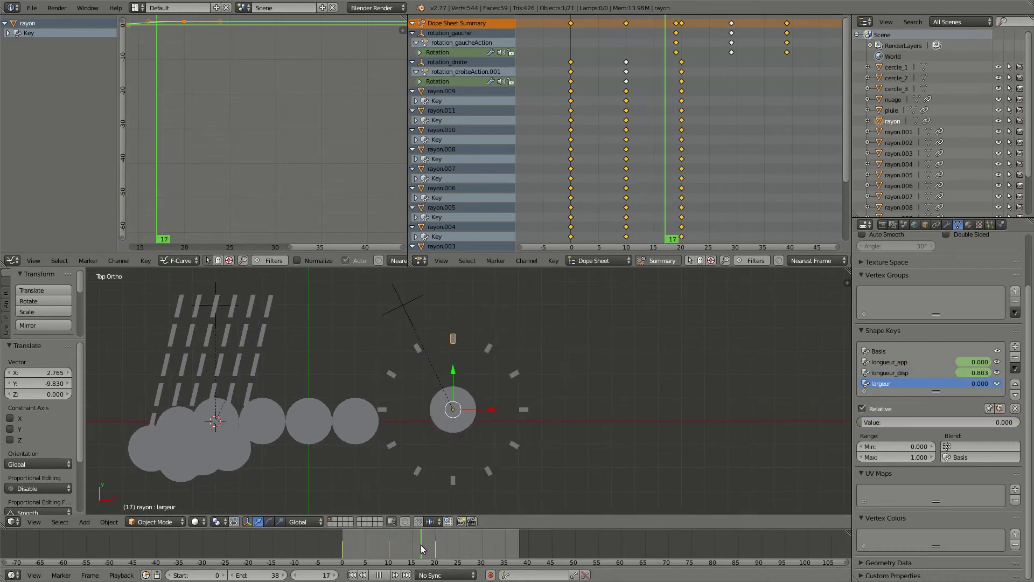
pyautogui.moveTo(863, 421)
pyautogui.mouseDown()
pyautogui.moveTo(1014, 422)
pyautogui.moveTo(862, 421)
pyautogui.mouseUp()
pyautogui.hotkey('alt', 'a')
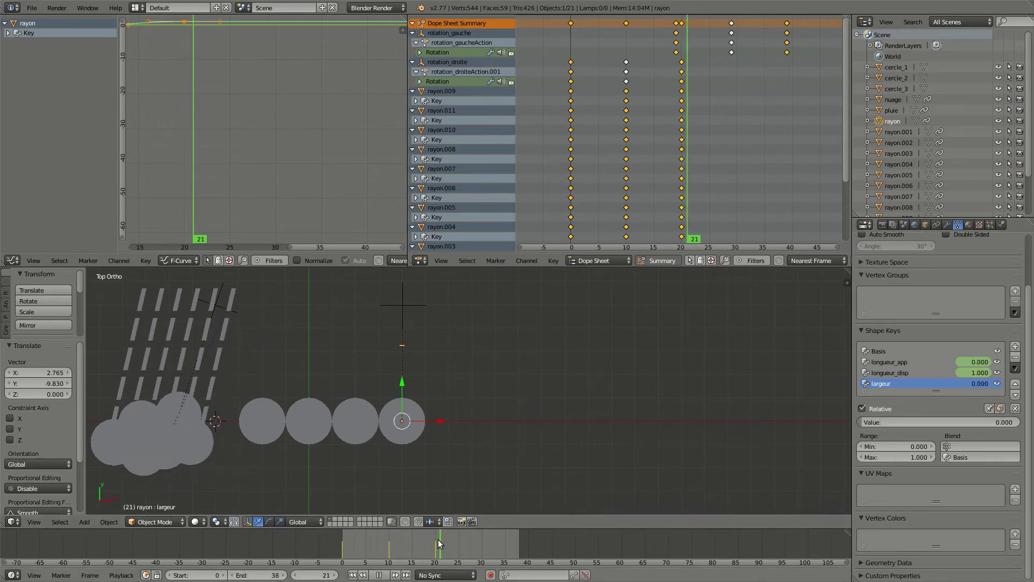
pyautogui.moveTo(438, 541); pyautogui.dragTo(437, 539)
pyautogui.moveTo(867, 423); pyautogui.dragTo(1018, 422)
pyautogui.moveTo(941, 423)
pyautogui.mouseDown()
pyautogui.moveTo(784, 423)
pyautogui.moveTo(941, 422)
pyautogui.mouseUp()
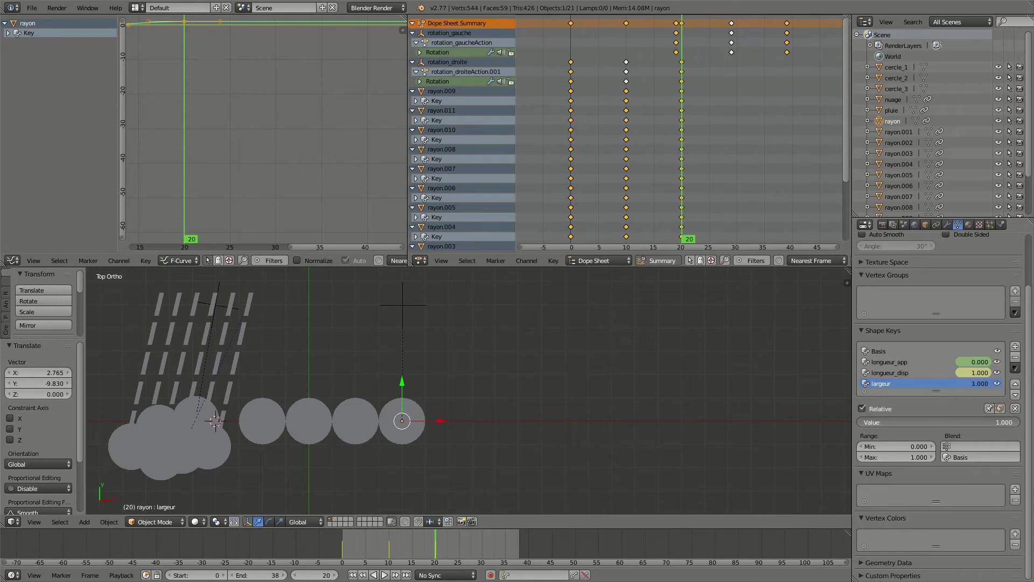
pyautogui.press('i')
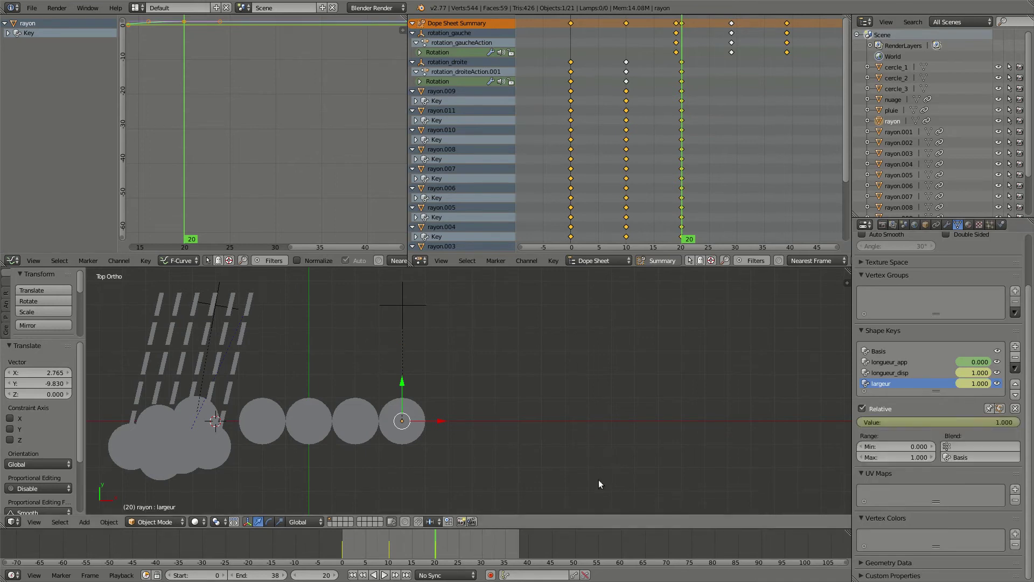
# At frame 10, set the largeur shape key to 0.000, keyframe it and play back the animation.
pyautogui.moveTo(398, 548)
pyautogui.mouseDown()
pyautogui.moveTo(347, 548)
pyautogui.moveTo(479, 537)
pyautogui.moveTo(389, 547)
pyautogui.mouseUp()
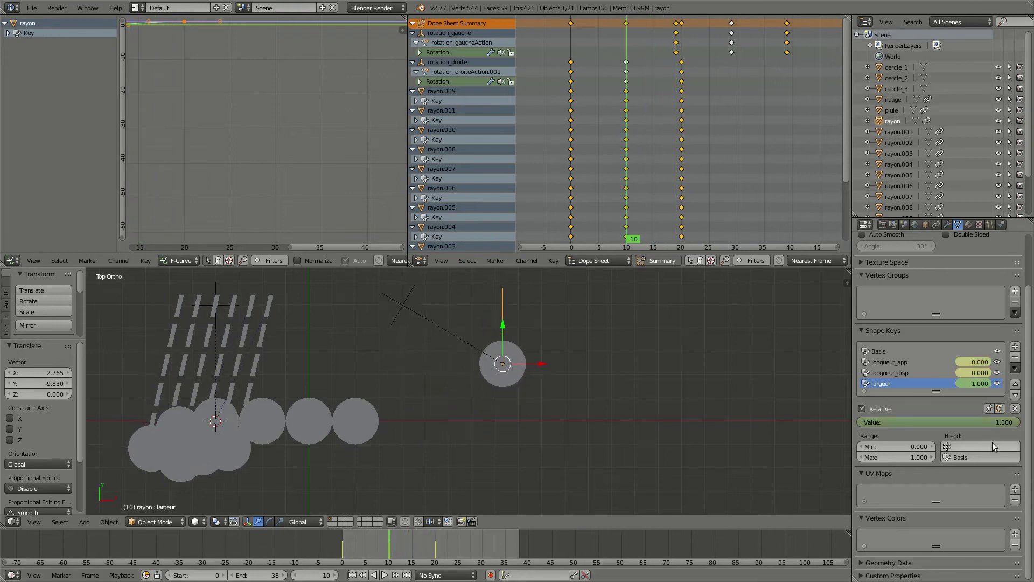
pyautogui.moveTo(1008, 424); pyautogui.dragTo(857, 424)
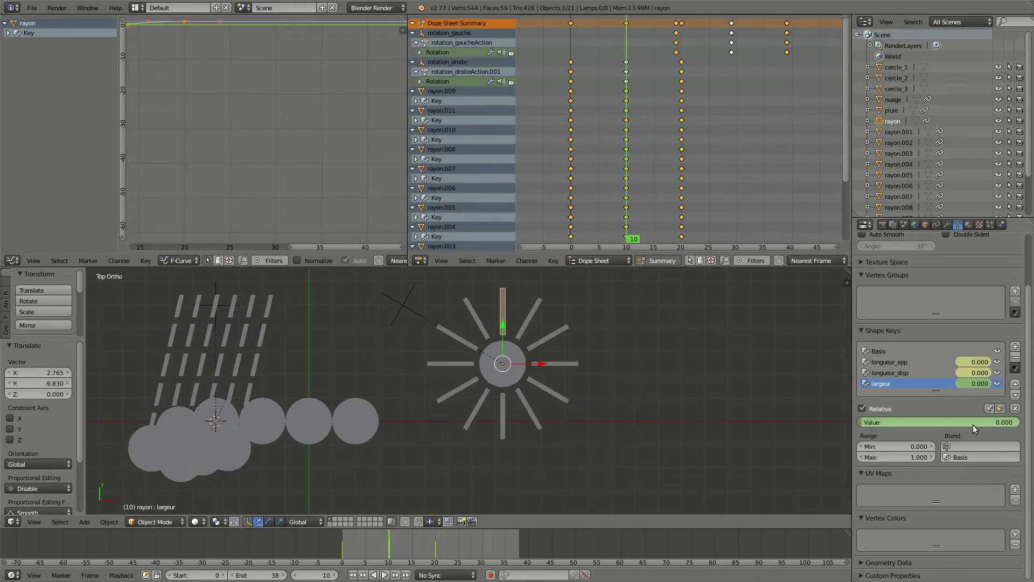
pyautogui.press('i')
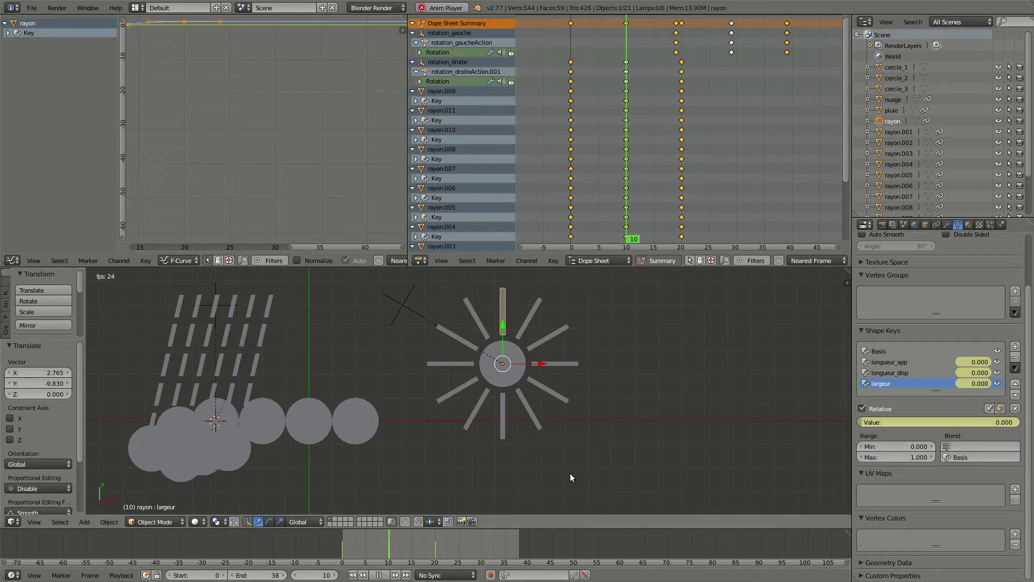
pyautogui.hotkey('alt', 'a')
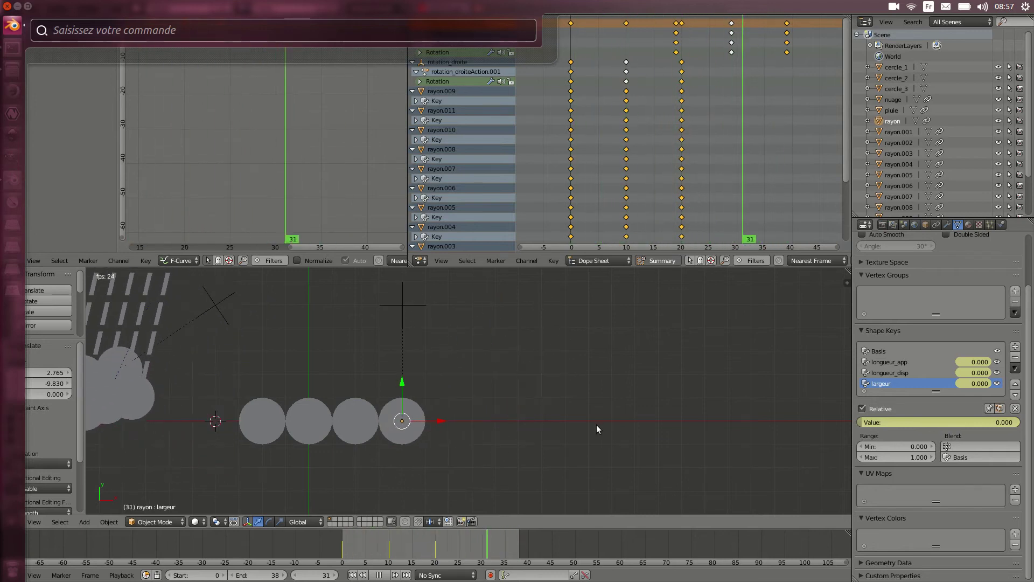
pyautogui.press('Escape')
pyautogui.press('Escape')
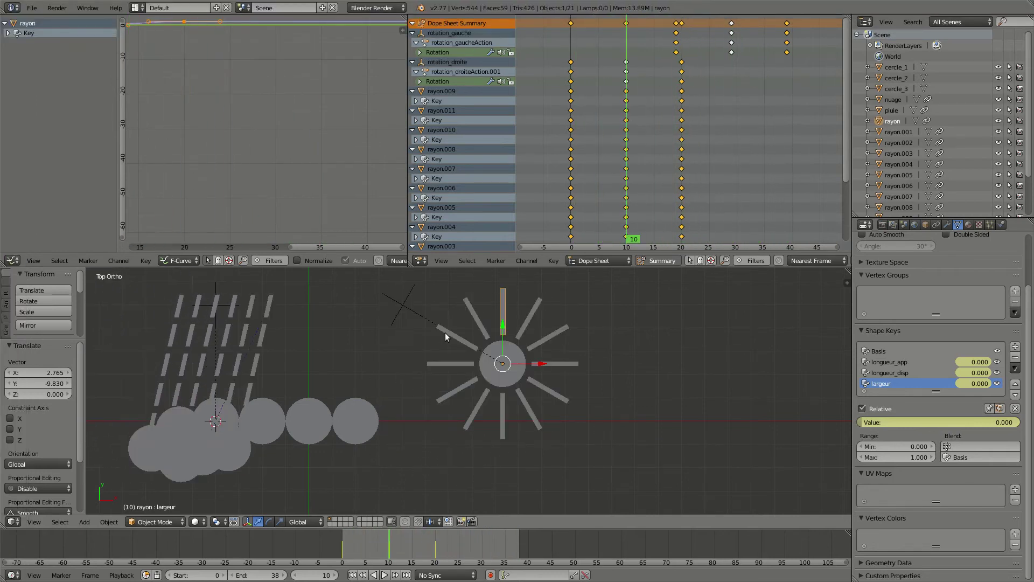
# Return to frame 0, expand the ray's Key channels in the Graph Editor and widen the channel list.
pyautogui.moveTo(390, 553); pyautogui.dragTo(341, 552)
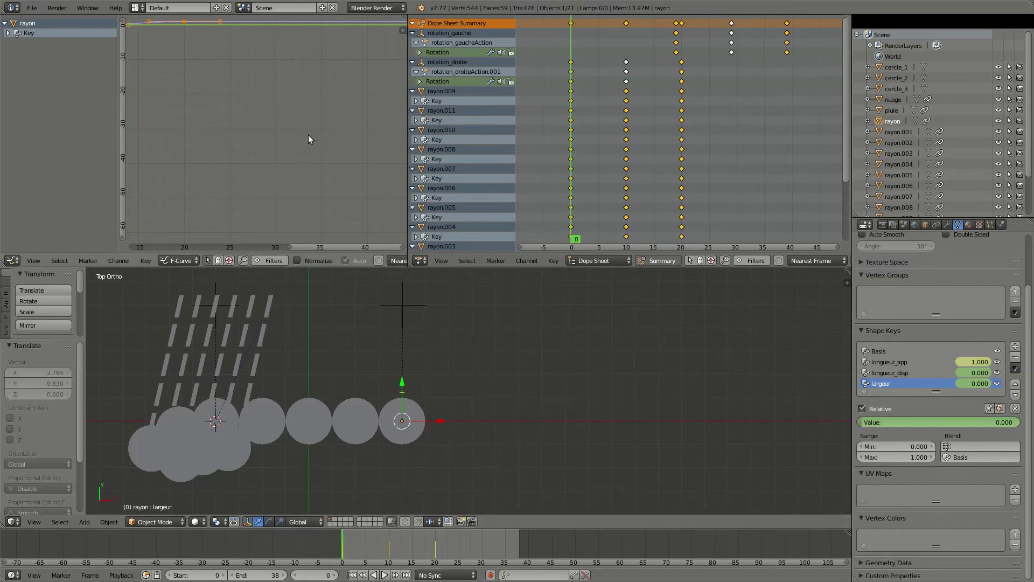
pyautogui.click(8, 33)
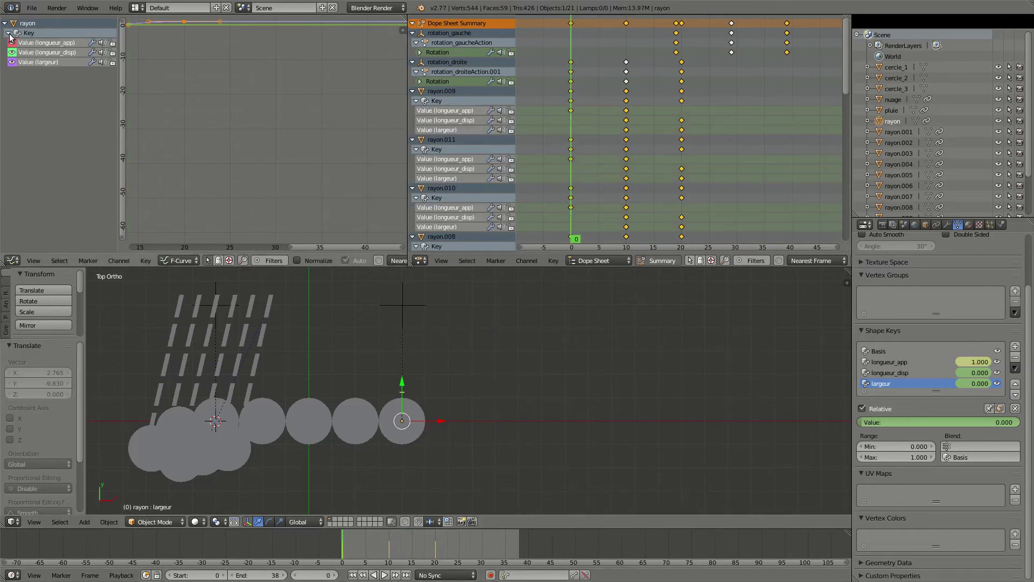
pyautogui.moveTo(117, 78); pyautogui.dragTo(164, 81)
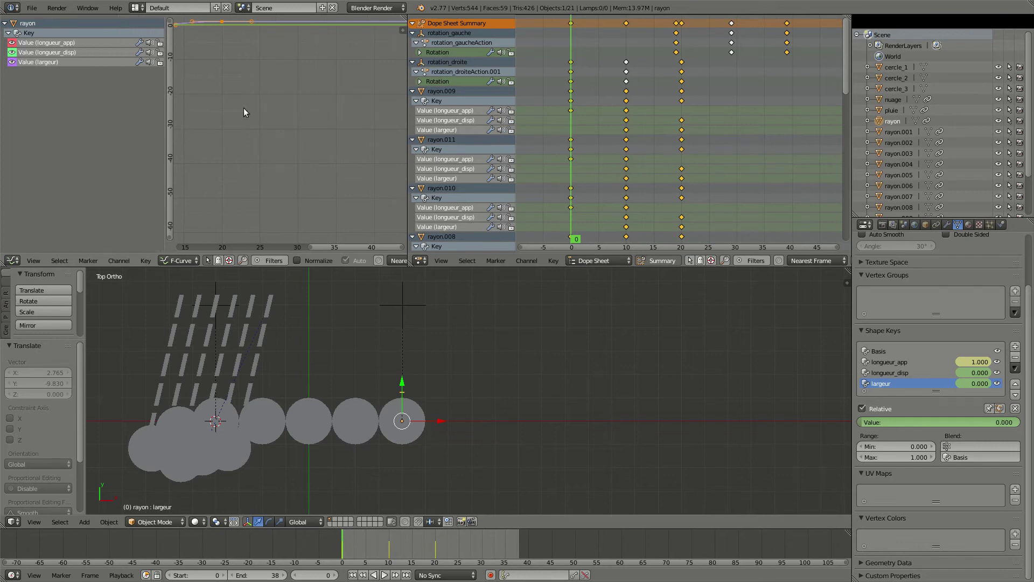
# Fit the ray's curves in the Graph Editor, go to frame 10 and isolate the longueur_app curve.
pyautogui.press('Home')
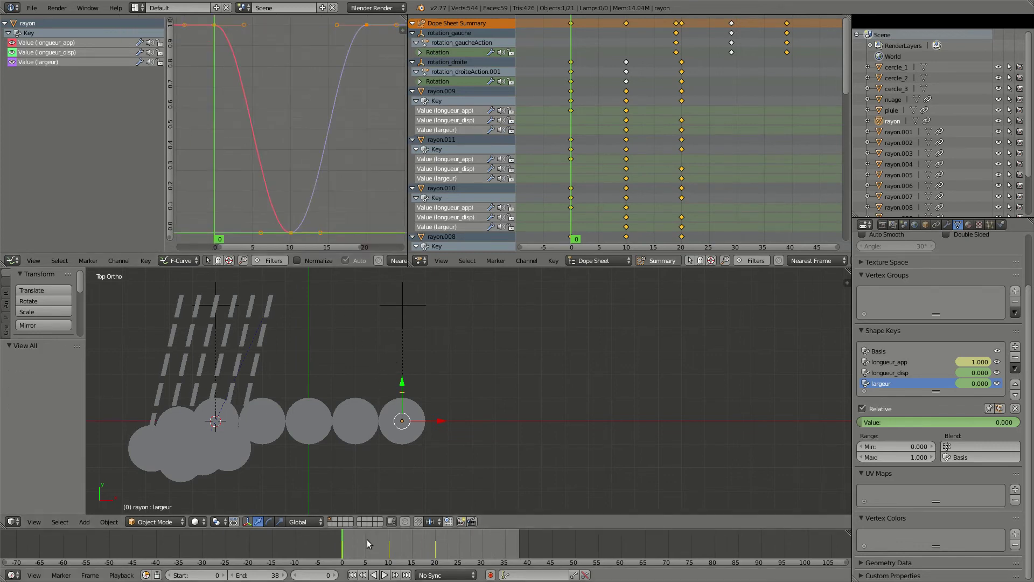
pyautogui.moveTo(348, 542); pyautogui.dragTo(389, 539)
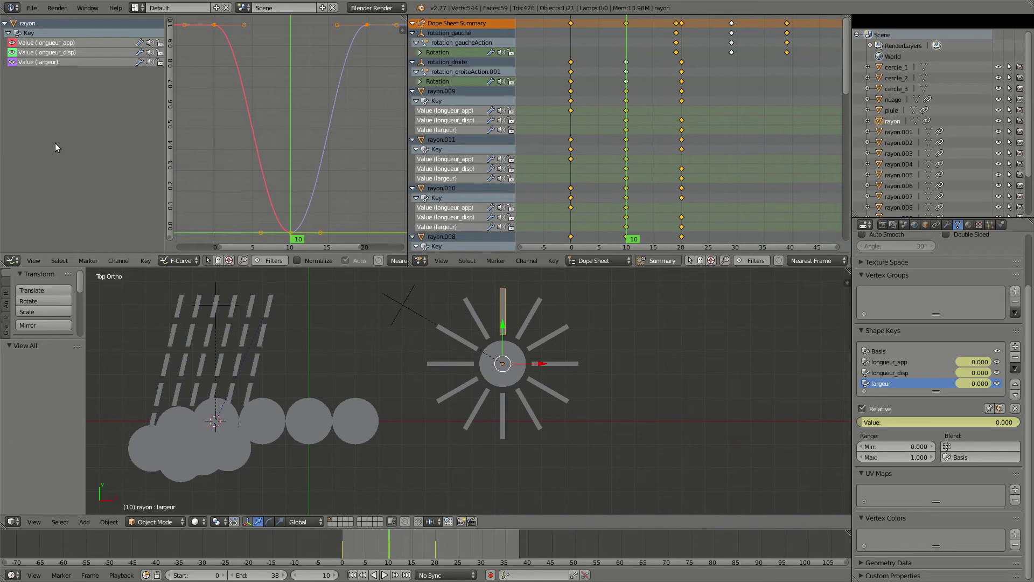
pyautogui.click(12, 62)
pyautogui.click(50, 45)
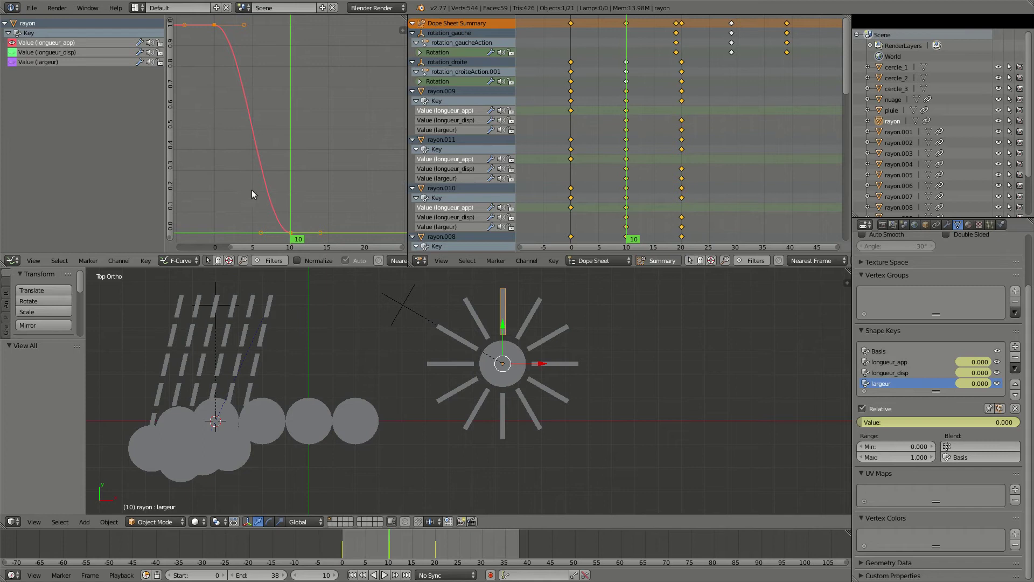
# Change the handle type of longueur_app's frame 10 keyframe and adjust its incoming handle to sharpen the curve's arrival.
pyautogui.scroll(-1, 289, 190)
pyautogui.moveTo(289, 243)
pyautogui.mouseDown(button='middle')
pyautogui.moveTo(292, 212)
pyautogui.moveTo(295, 227)
pyautogui.mouseUp(button='middle')
pyautogui.press('v')
pyautogui.click(323, 180)
pyautogui.moveTo(266, 222)
pyautogui.mouseDown(button='right')
pyautogui.moveTo(287, 185)
pyautogui.moveTo(280, 214)
pyautogui.mouseUp(button='right')
# Make the frame 0 longueur_app keyframe's handles independent, pull the outgoing one down to about frame 3, value 0.6, and play back from frame 0.
pyautogui.press('v')
pyautogui.click(258, 46)
pyautogui.press('g')
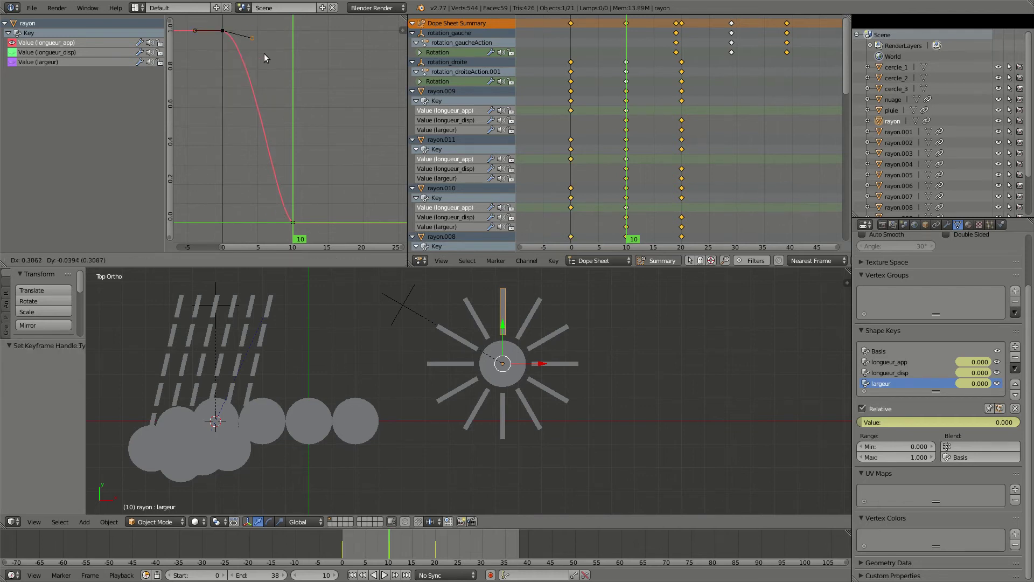
pyautogui.click(255, 117)
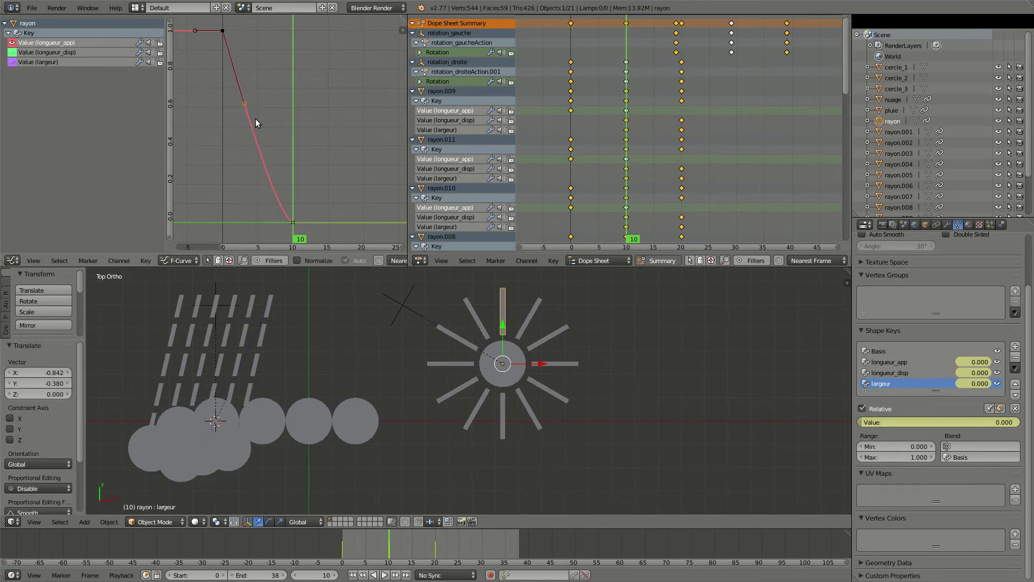
pyautogui.moveTo(348, 548)
pyautogui.mouseDown()
pyautogui.moveTo(431, 547)
pyautogui.moveTo(343, 551)
pyautogui.mouseUp()
pyautogui.hotkey('alt', 'a')
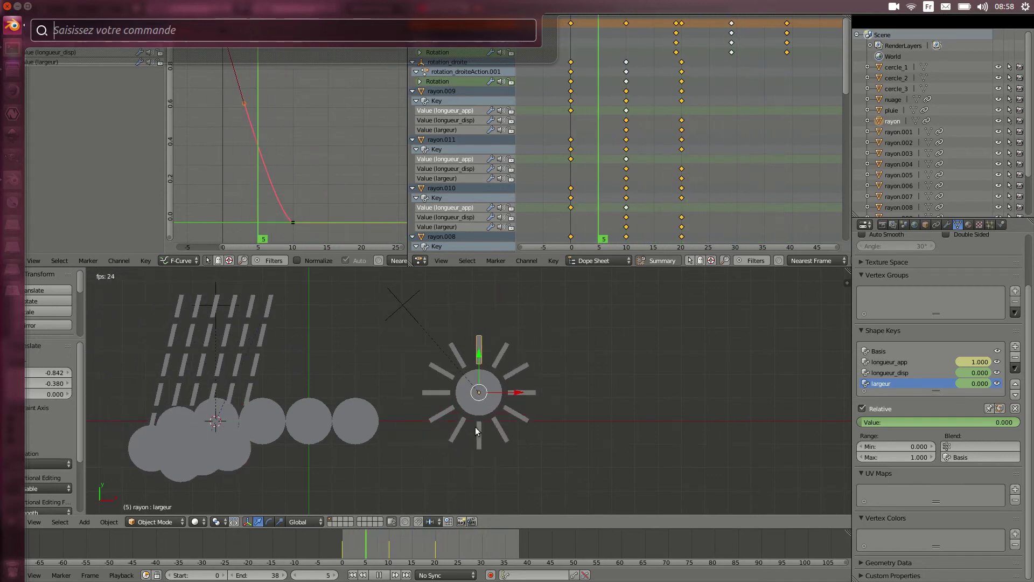
# Show only the longueur_disp curve of rayon in the Graph Editor and go to frame 10.
pyautogui.press('Escape')
pyautogui.press('Escape')
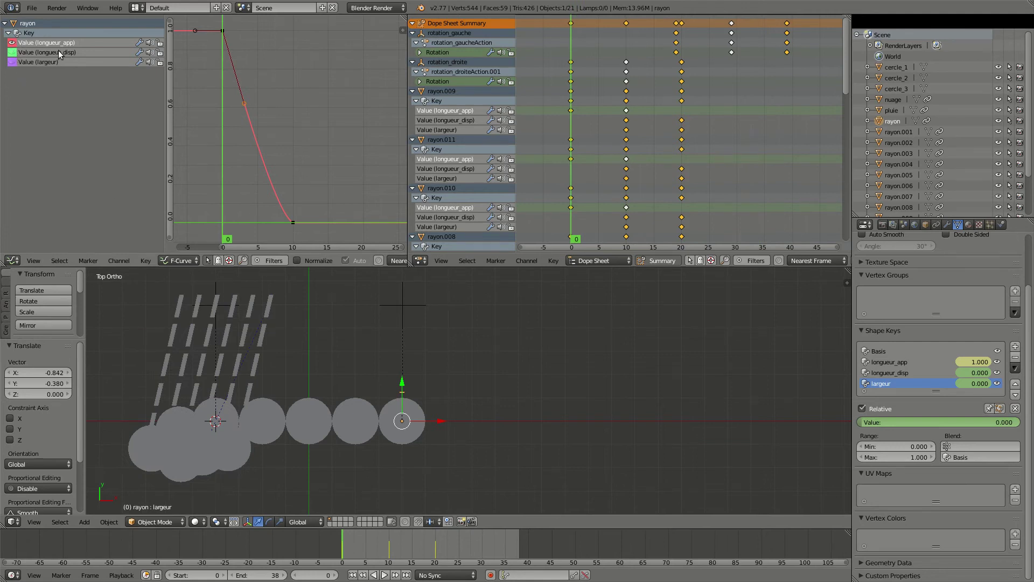
pyautogui.click(11, 52)
pyautogui.click(12, 43)
pyautogui.click(42, 53)
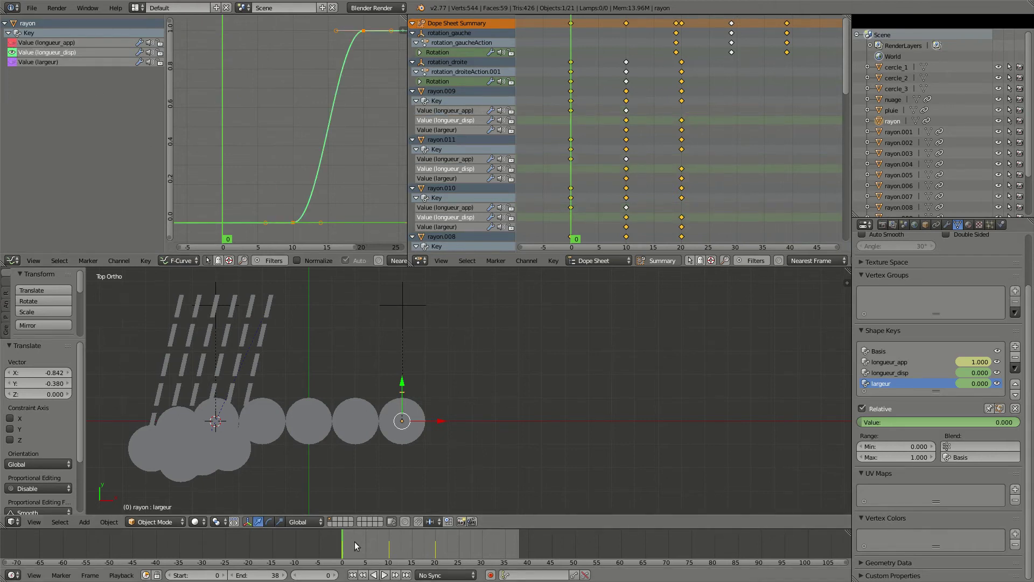
pyautogui.hotkey('alt', 'a')
pyautogui.moveTo(385, 541)
pyautogui.mouseDown()
pyautogui.moveTo(410, 542)
pyautogui.moveTo(390, 547)
pyautogui.mouseUp()
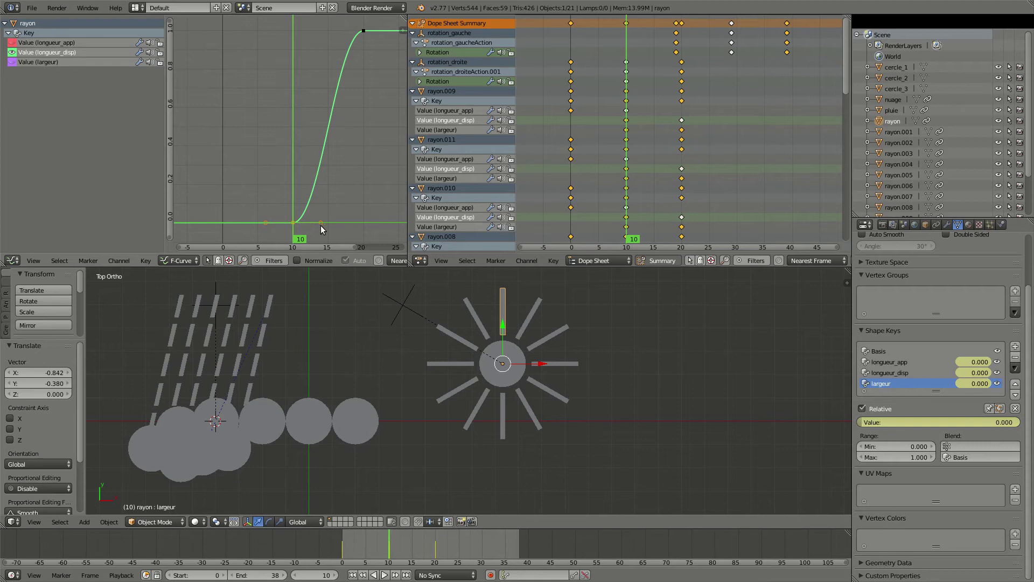
# Change the handle type of the longueur_disp keyframe at frame 10 and move its right handle by about 10.7 frames and 0.067 in value.
pyautogui.press('v')
pyautogui.click(323, 177)
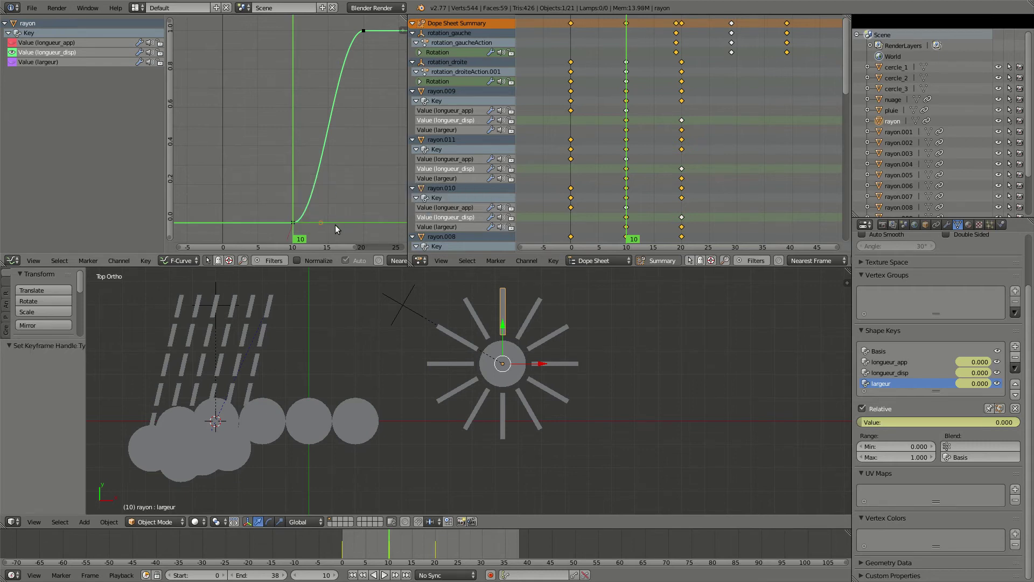
pyautogui.press('g')
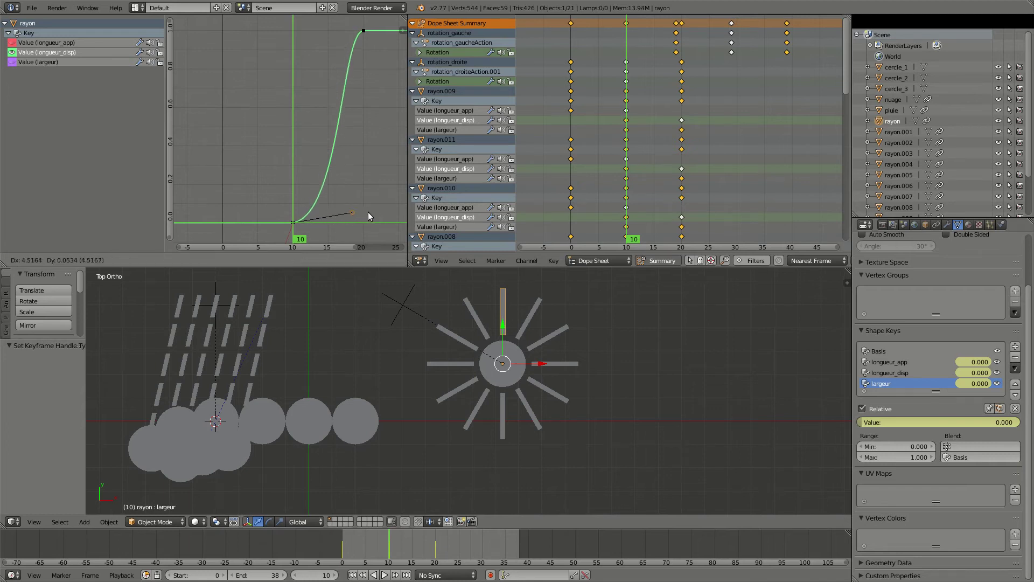
pyautogui.click(177, 209)
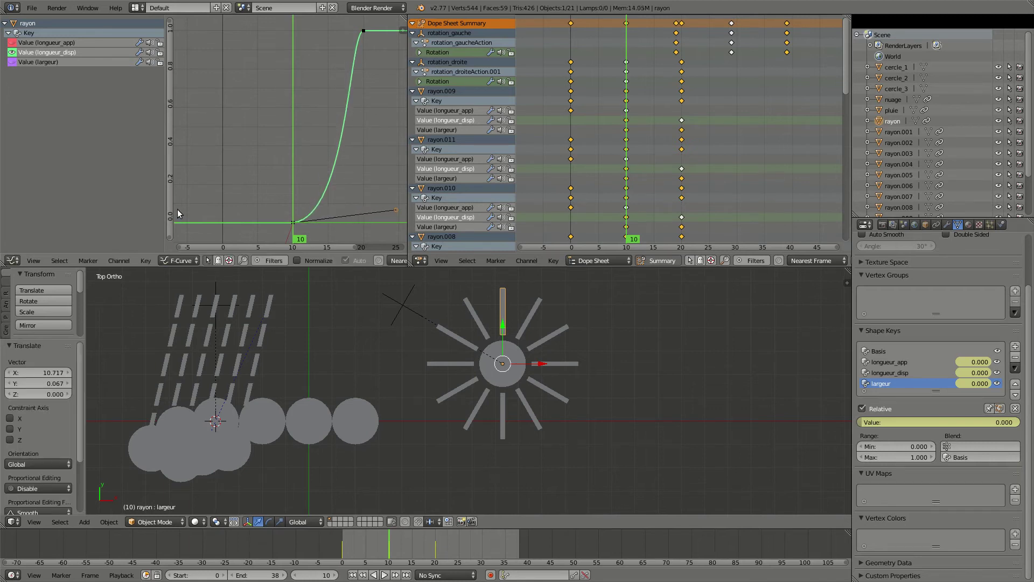
# Play the animation from the first frame to check the timing of the sun rays.
pyautogui.hotkey('alt', 'a')
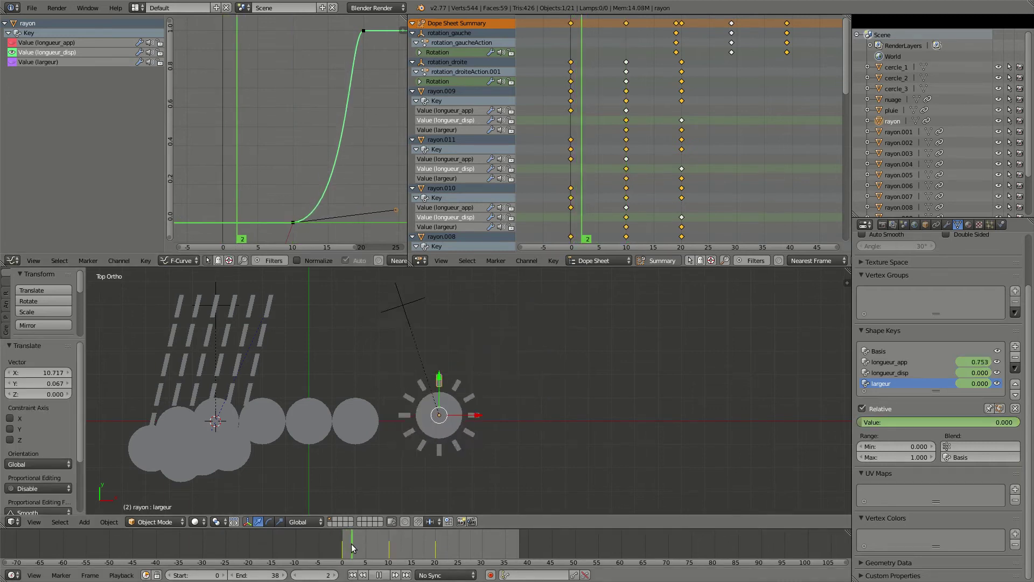
pyautogui.moveTo(391, 543); pyautogui.dragTo(342, 539)
pyautogui.hotkey('alt', 'a')
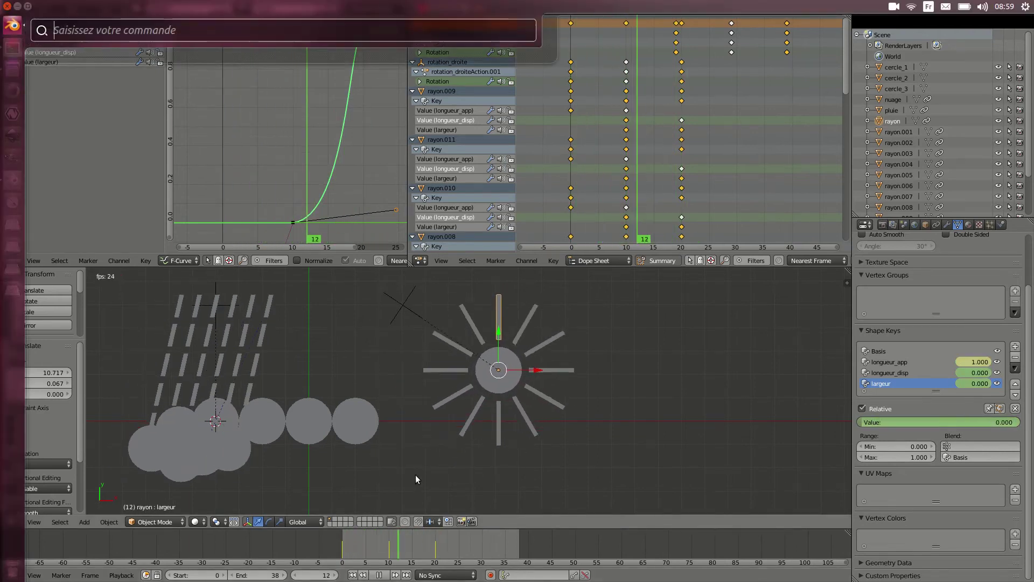
pyautogui.press('Escape')
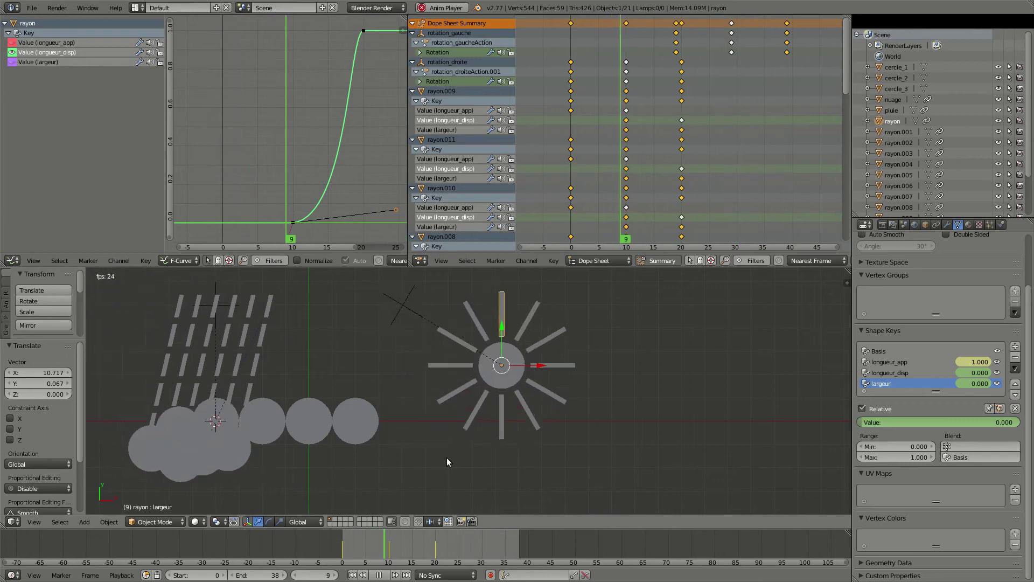
pyautogui.press('Escape')
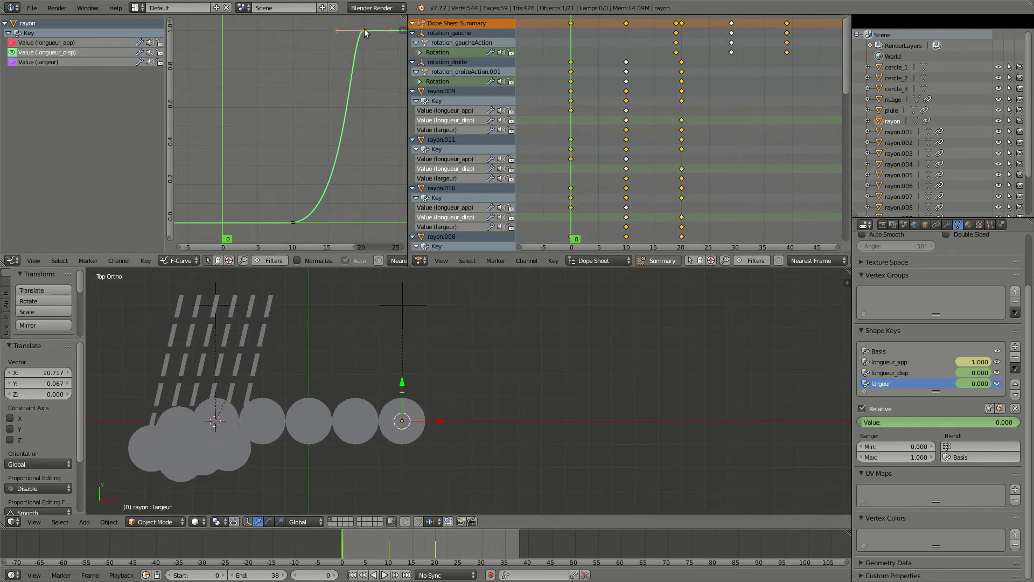
# Set the longueur_disp keyframe handles at frame 20 to Free and extend the left handle about 6.58 frames to the left.
pyautogui.press('v')
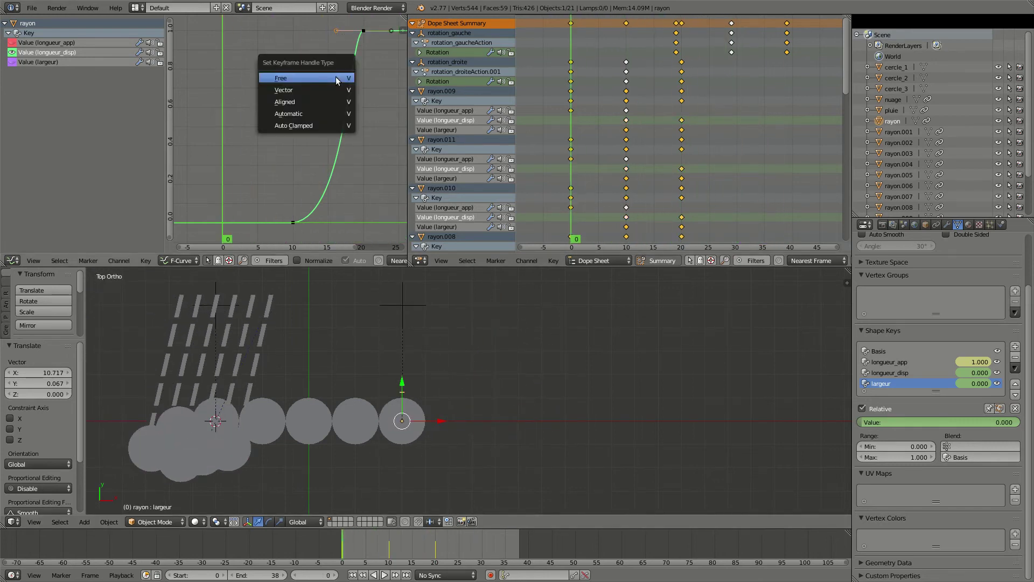
pyautogui.click(335, 76)
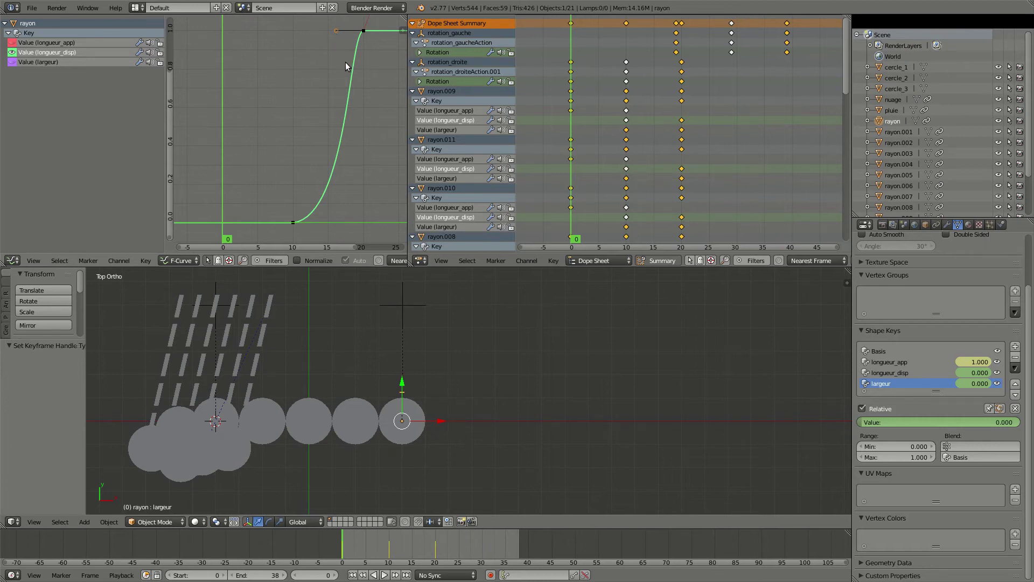
pyautogui.press('g')
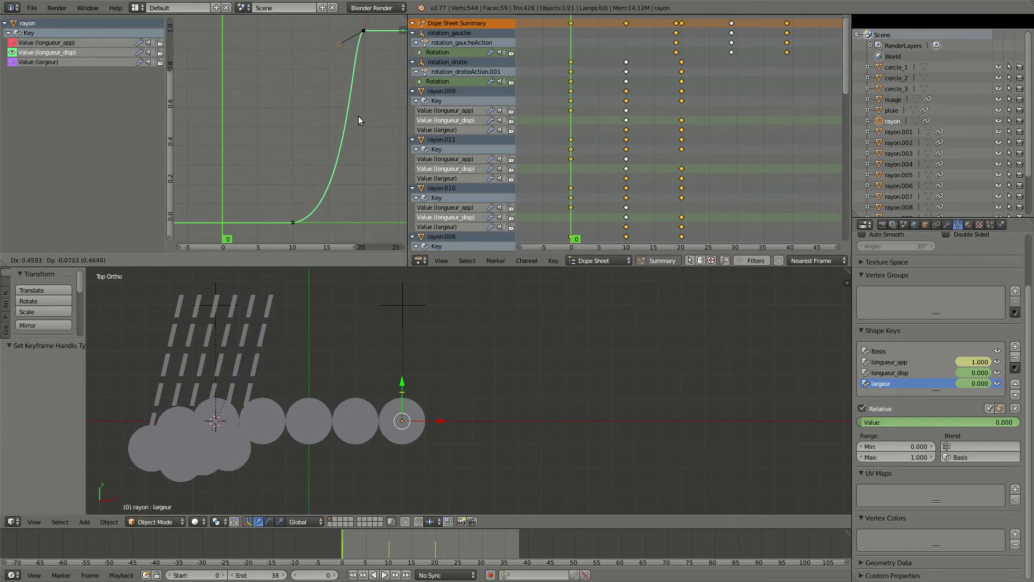
pyautogui.click(310, 102)
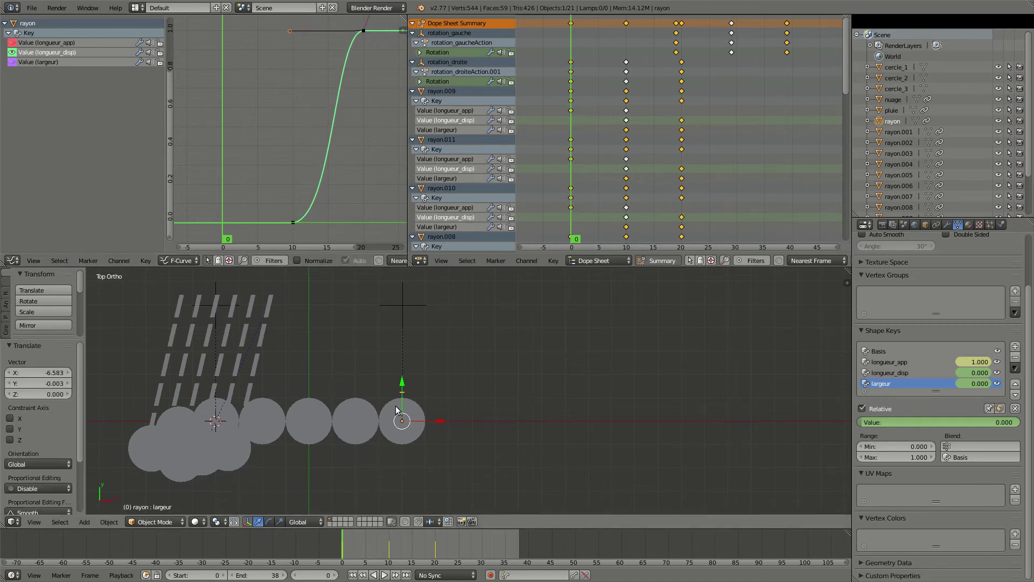
# Show only the largeur curve and move the left handle of its frame 20 keyframe by about 0.92 frames and -0.80 in value.
pyautogui.moveTo(344, 547); pyautogui.dragTo(435, 563)
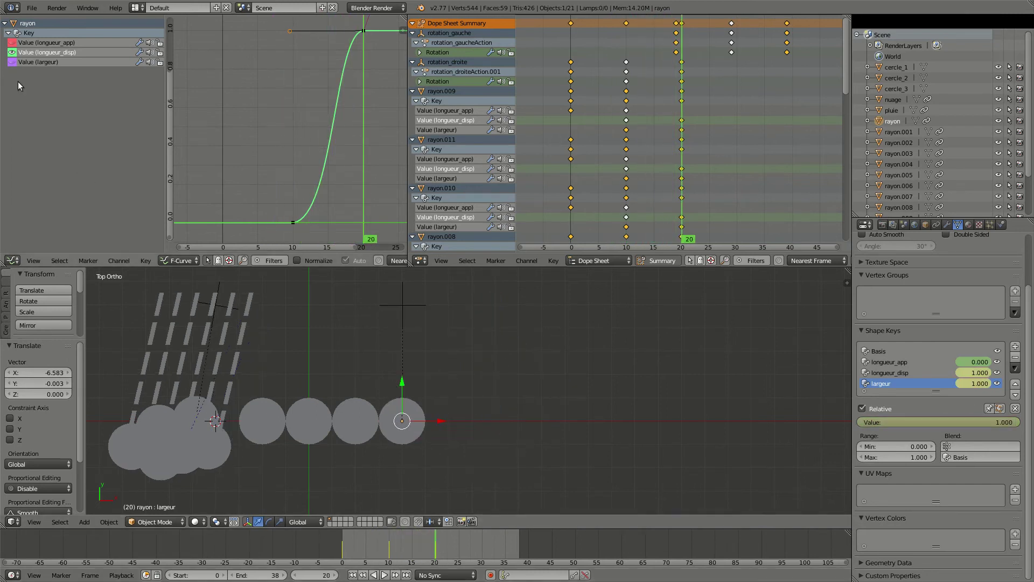
pyautogui.click(14, 55)
pyautogui.click(13, 61)
pyautogui.click(34, 63)
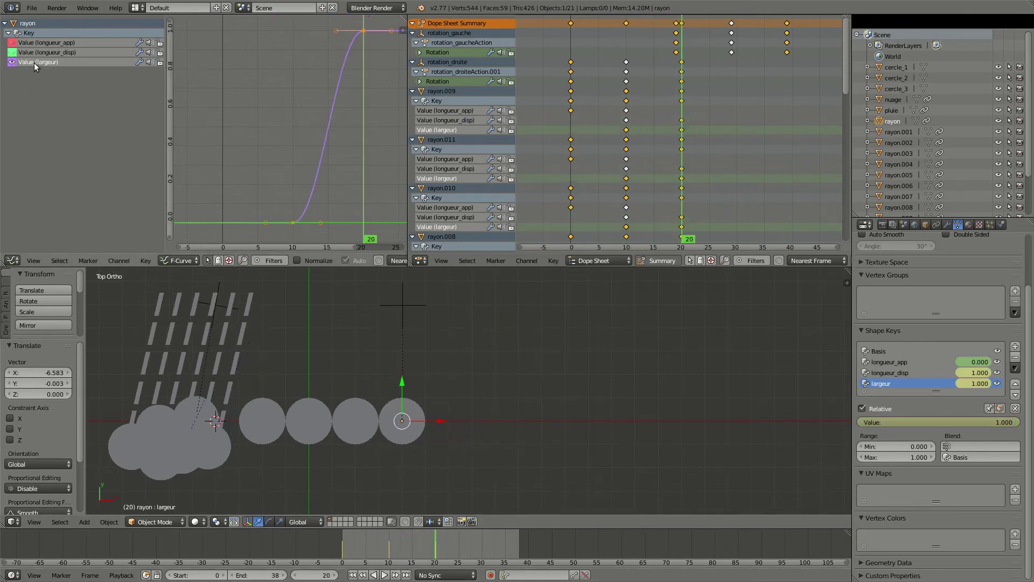
pyautogui.rightClick(337, 33)
pyautogui.press('g')
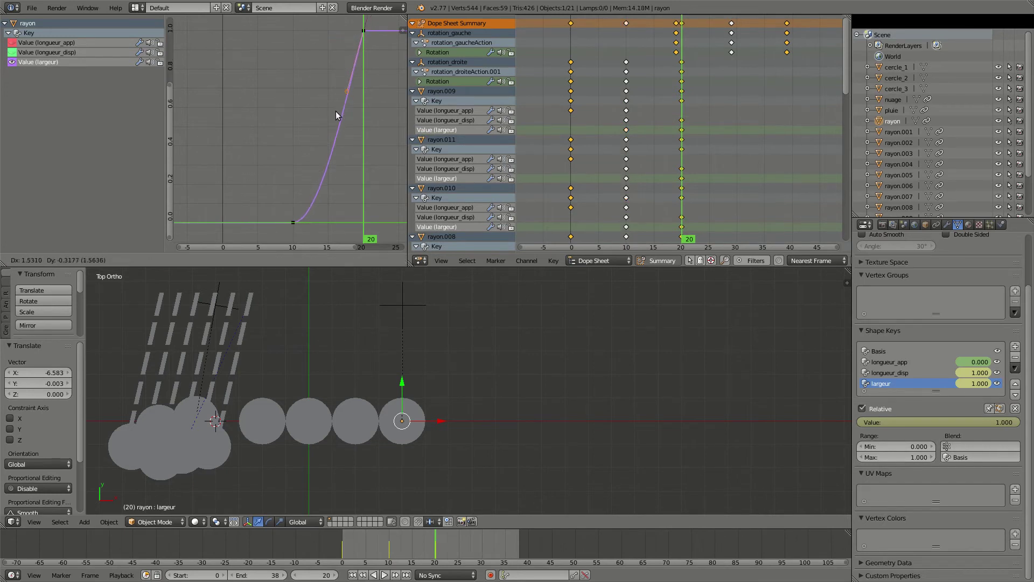
pyautogui.click(331, 202)
# Play the animation to check the reshaped ray curves and save the file over the existing one.
pyautogui.moveTo(391, 545)
pyautogui.mouseDown()
pyautogui.moveTo(430, 542)
pyautogui.moveTo(378, 536)
pyautogui.mouseUp()
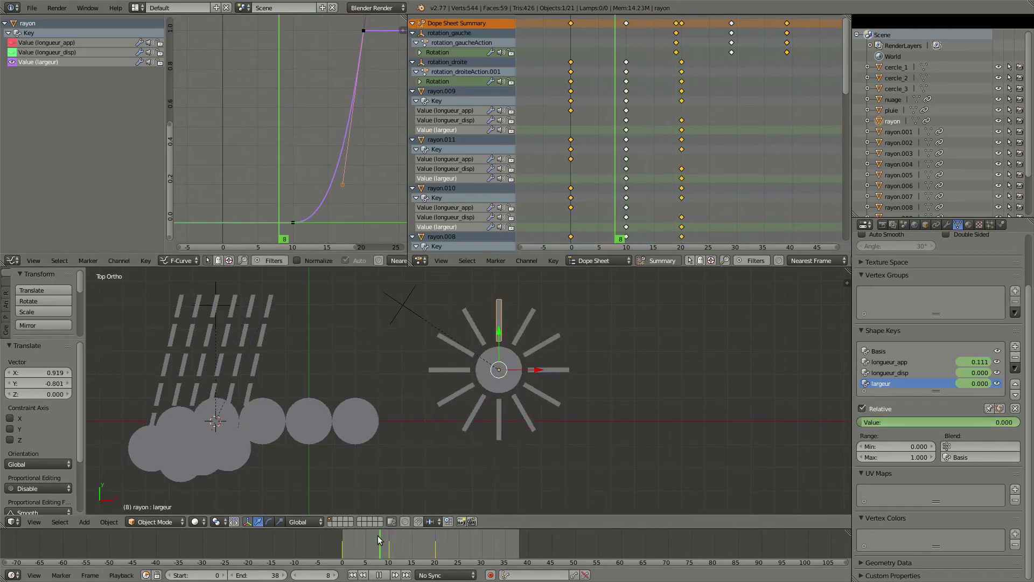
pyautogui.hotkey('alt', 'a')
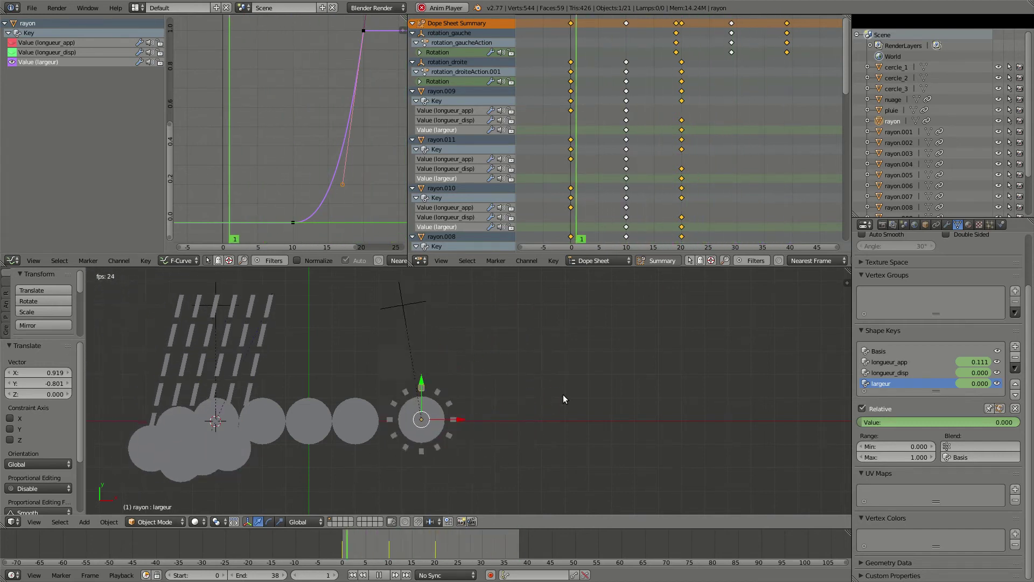
pyautogui.press('Escape')
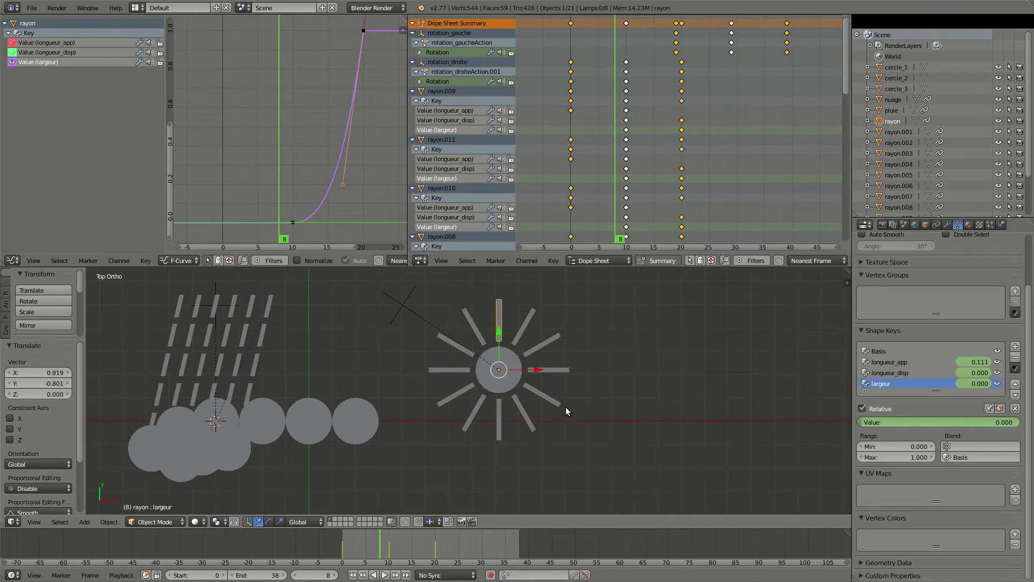
pyautogui.hotkey('ctrl', 's')
pyautogui.click(565, 408)
# Select the pluie object and insert a Location keyframe for it at frame 19.
pyautogui.moveTo(381, 542); pyautogui.dragTo(435, 563)
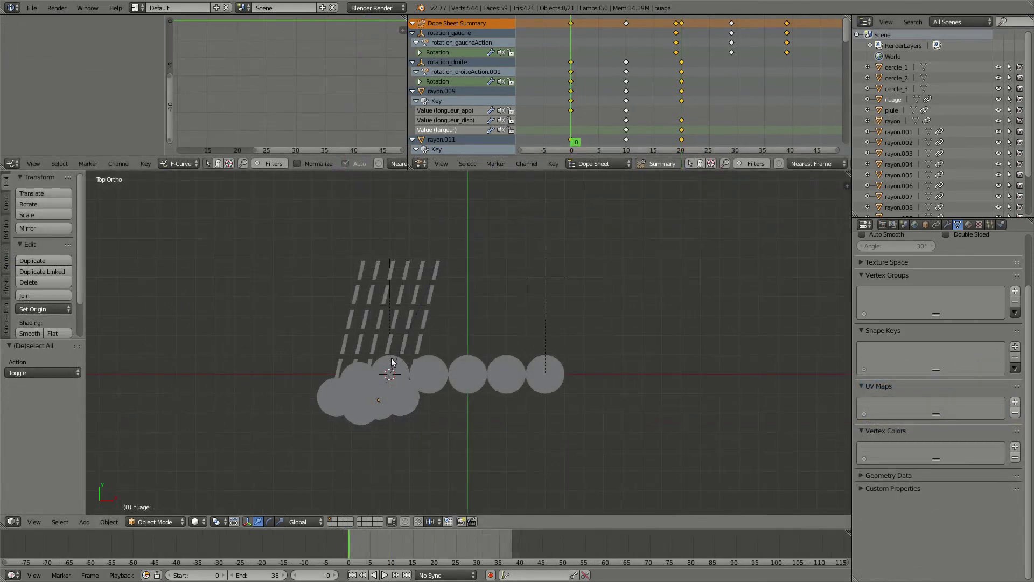
pyautogui.rightClick(361, 274)
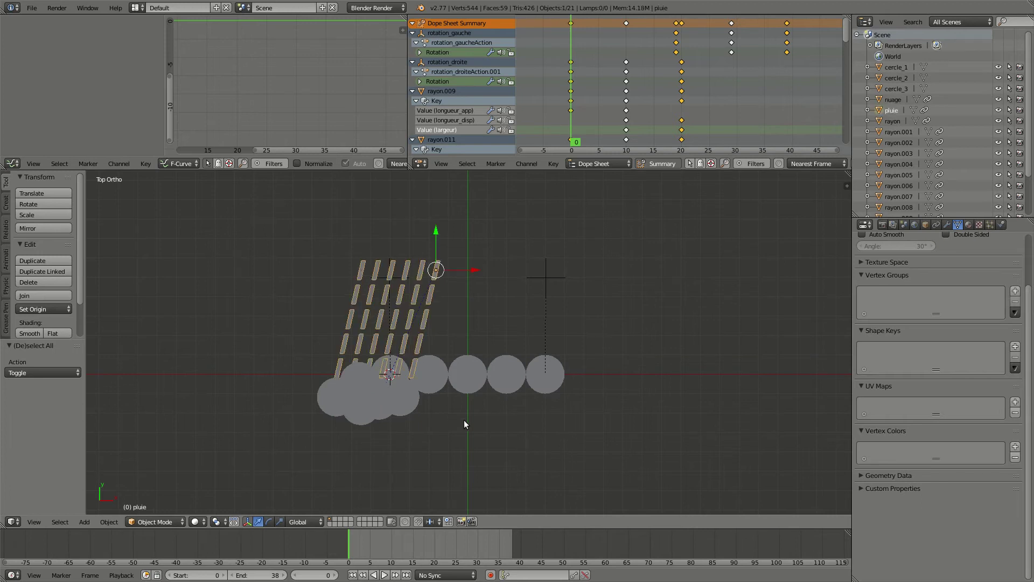
pyautogui.moveTo(420, 546); pyautogui.dragTo(431, 546)
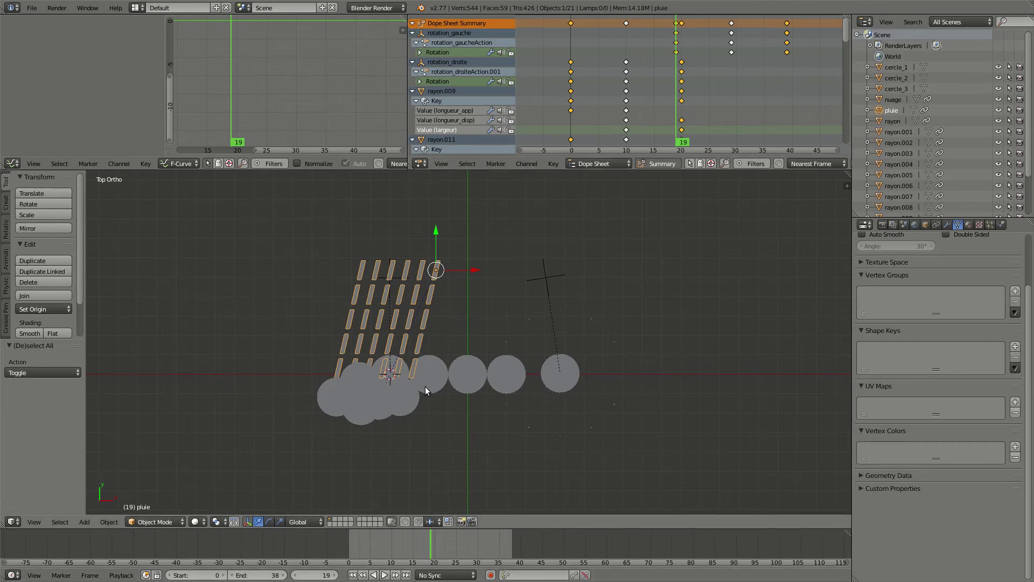
pyautogui.keyDown('shift'); pyautogui.moveTo(473, 385); pyautogui.dragTo(448, 373, button='middle'); pyautogui.keyUp('shift')
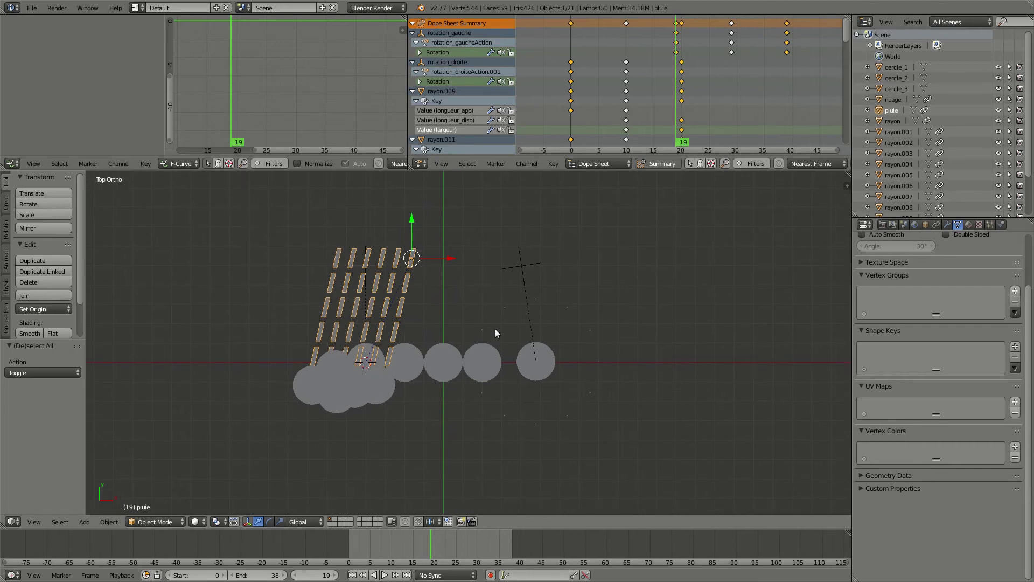
pyautogui.press('i')
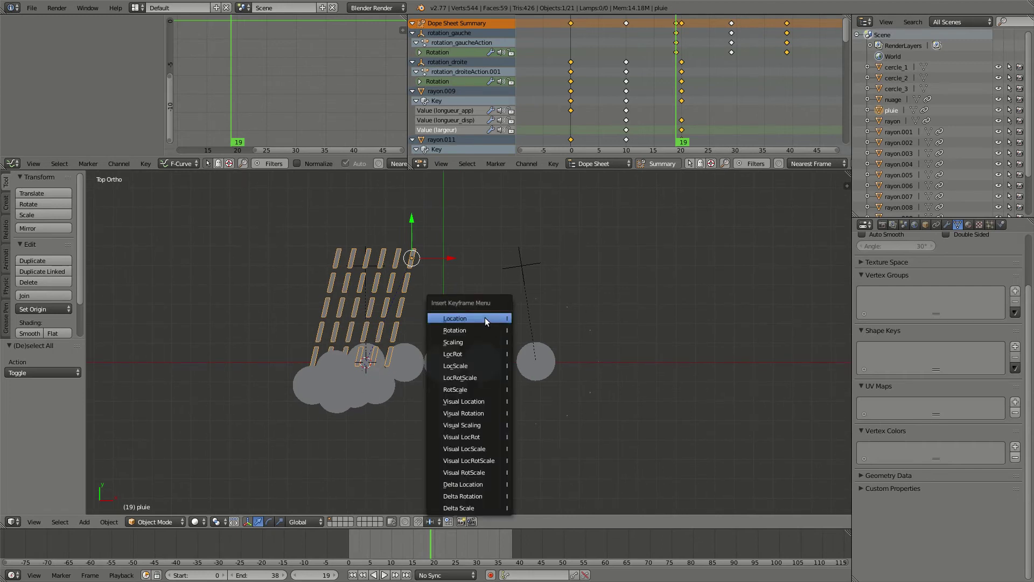
pyautogui.click(484, 318)
# At frame 39, move pluie about -7.78 along its local Y axis and insert a Location keyframe.
pyautogui.moveTo(435, 539); pyautogui.dragTo(517, 539)
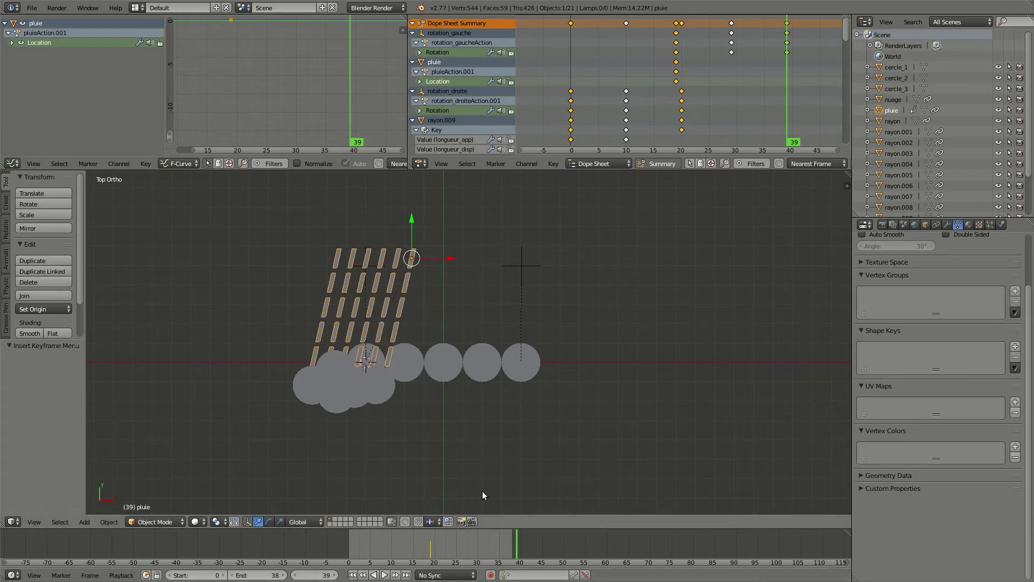
pyautogui.keyDown('shift'); pyautogui.moveTo(465, 442); pyautogui.dragTo(444, 400, button='middle'); pyautogui.keyUp('shift')
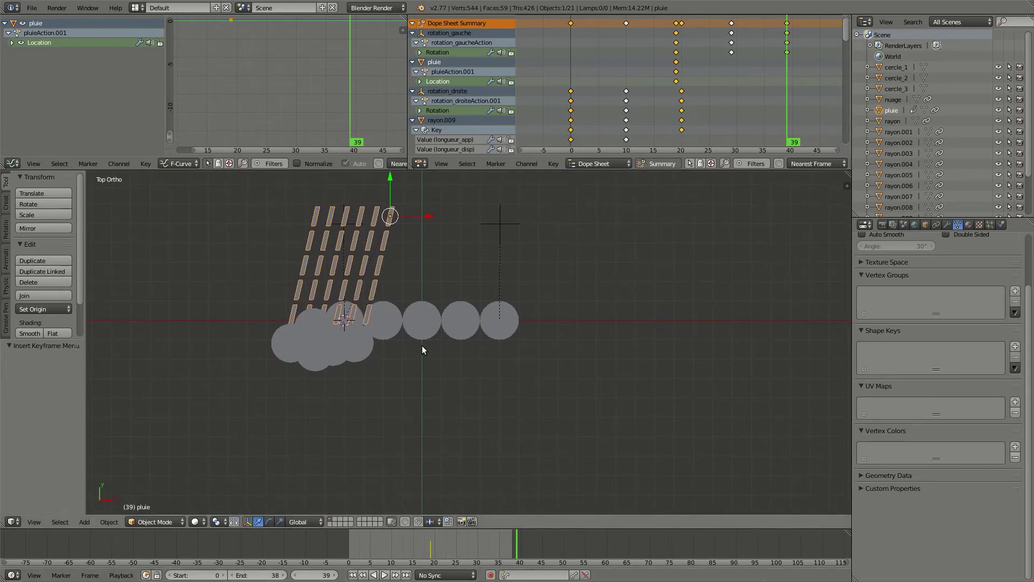
pyautogui.press('g')
pyautogui.press('y')
pyautogui.press('y')
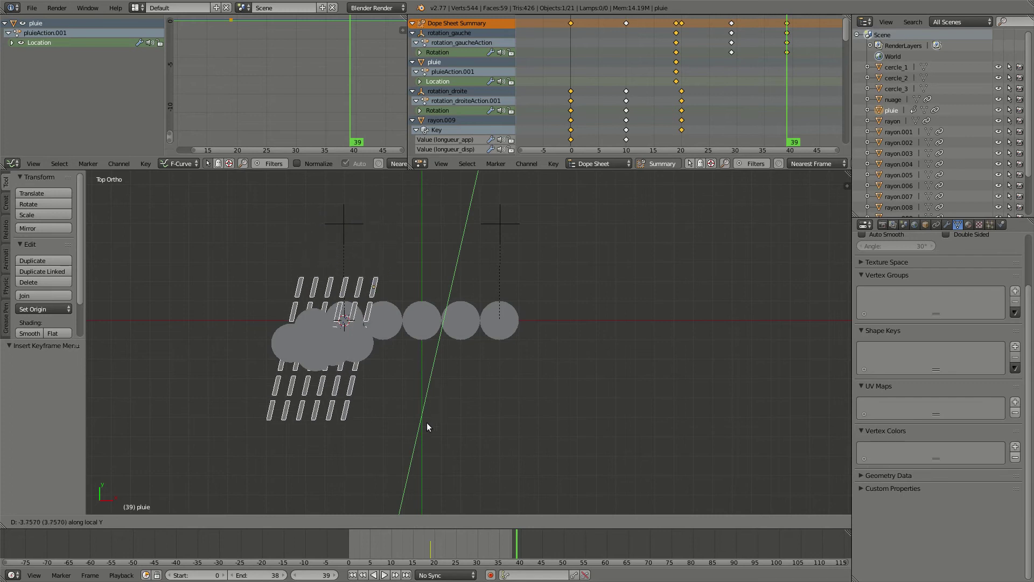
pyautogui.click(439, 504)
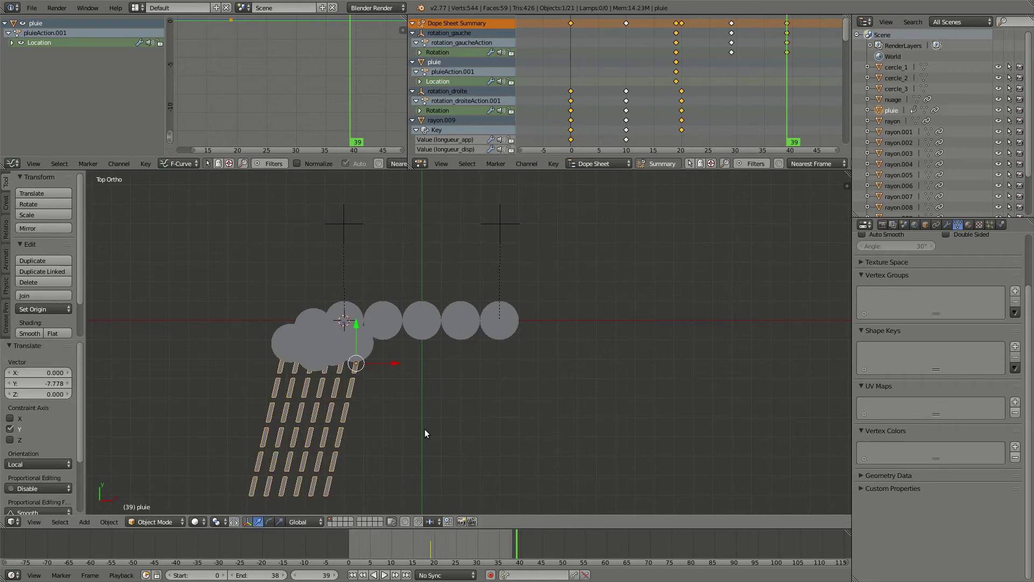
pyautogui.press('i')
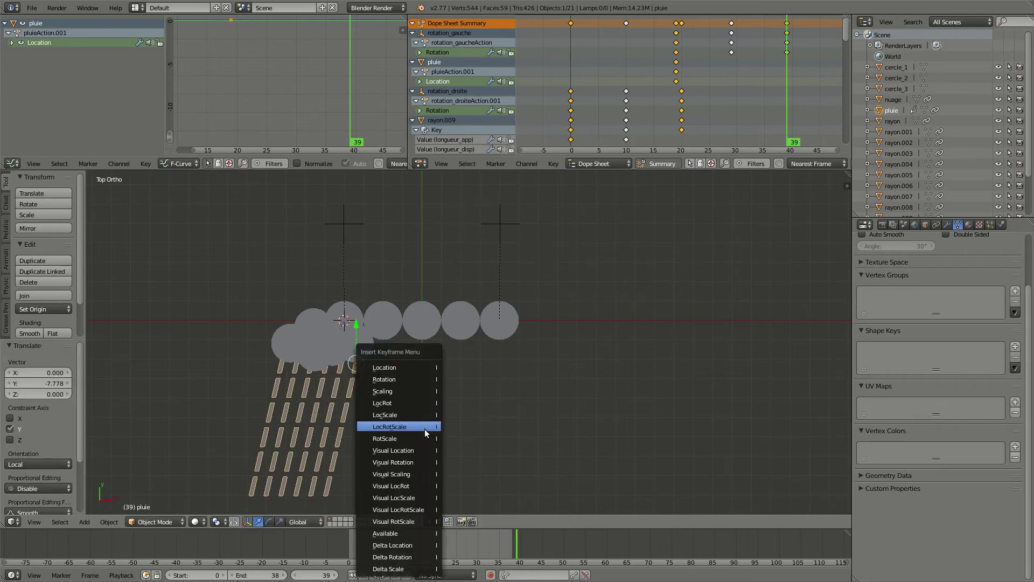
pyautogui.click(397, 367)
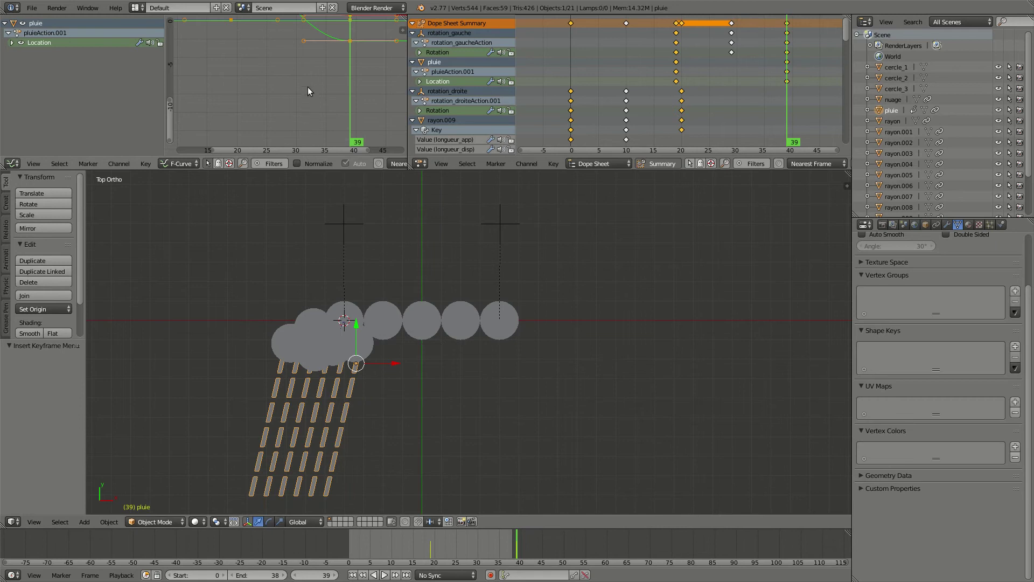
# Set the interpolation of pluie's location keyframes to Linear and play the animation.
pyautogui.press('Home')
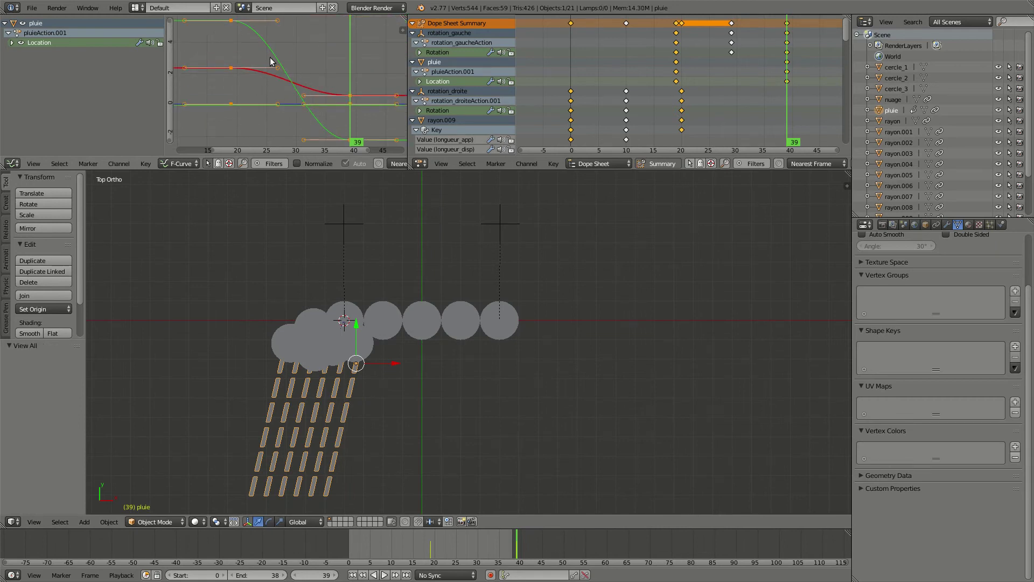
pyautogui.press('t')
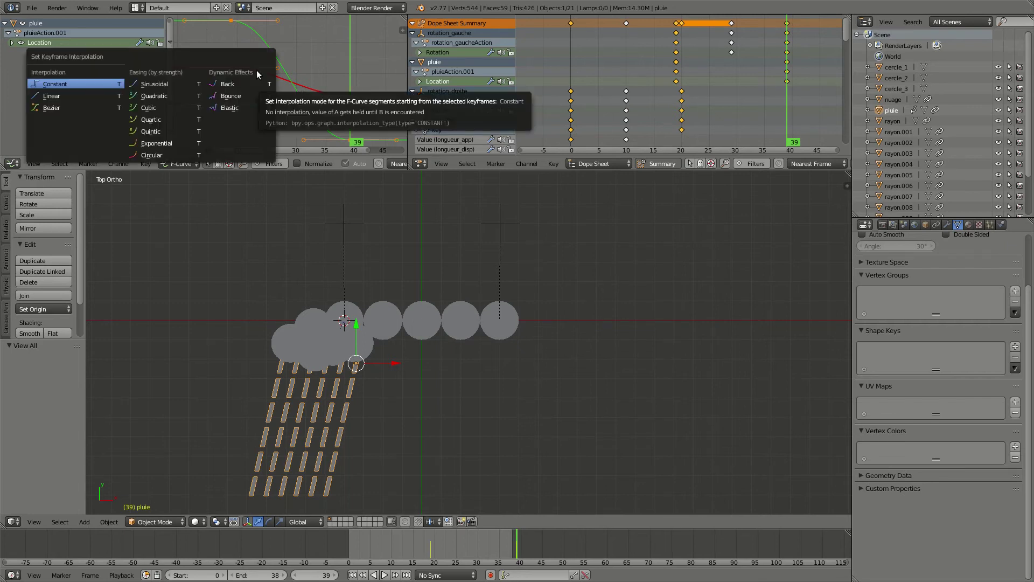
pyautogui.click(92, 97)
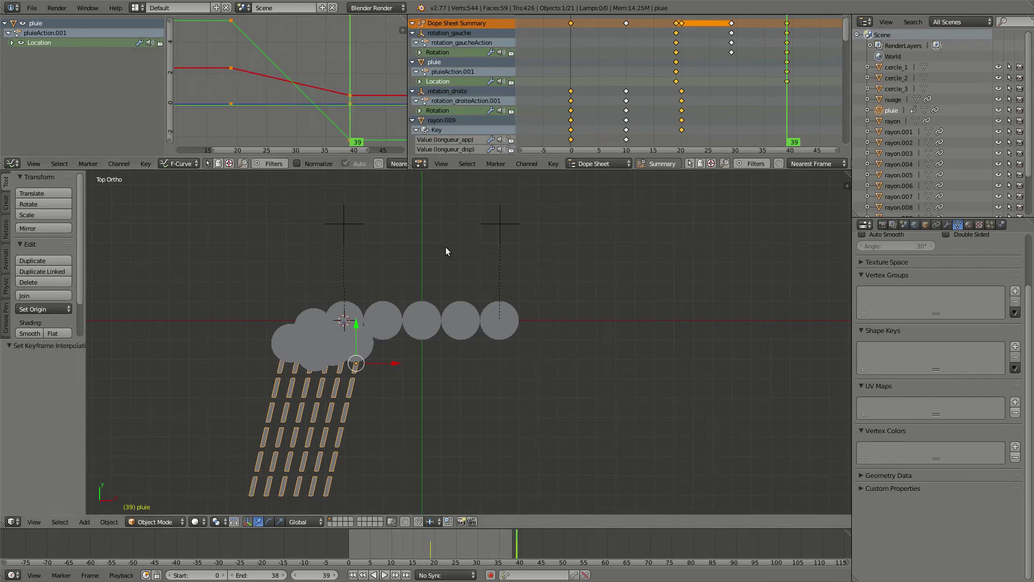
pyautogui.hotkey('alt', 'a')
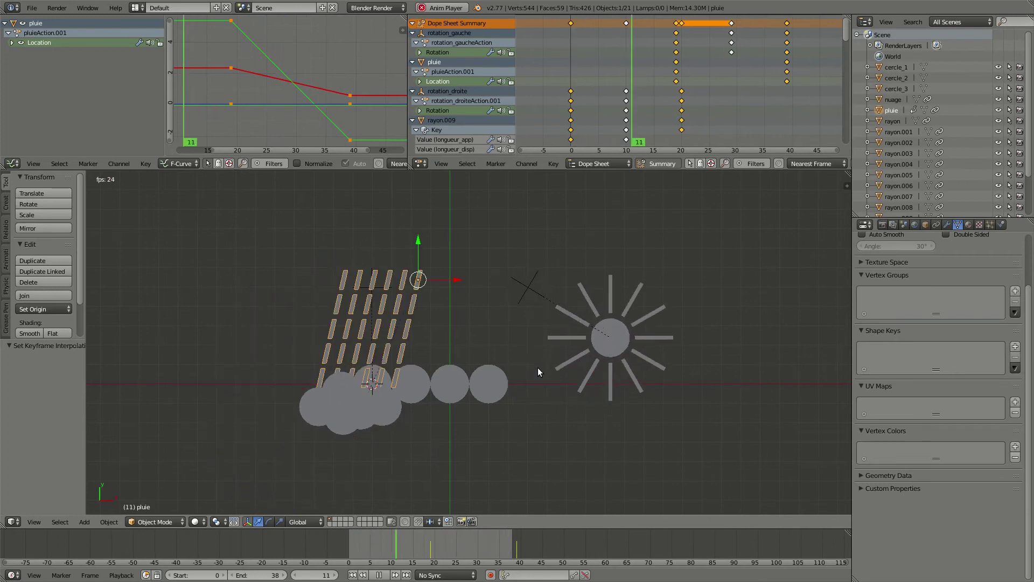
# Stop the playback and scrub to frame 19 to check the rain's starting position over the cloud.
pyautogui.press('Escape')
pyautogui.moveTo(492, 547); pyautogui.dragTo(426, 549)
pyautogui.scroll(3, 491, 402)
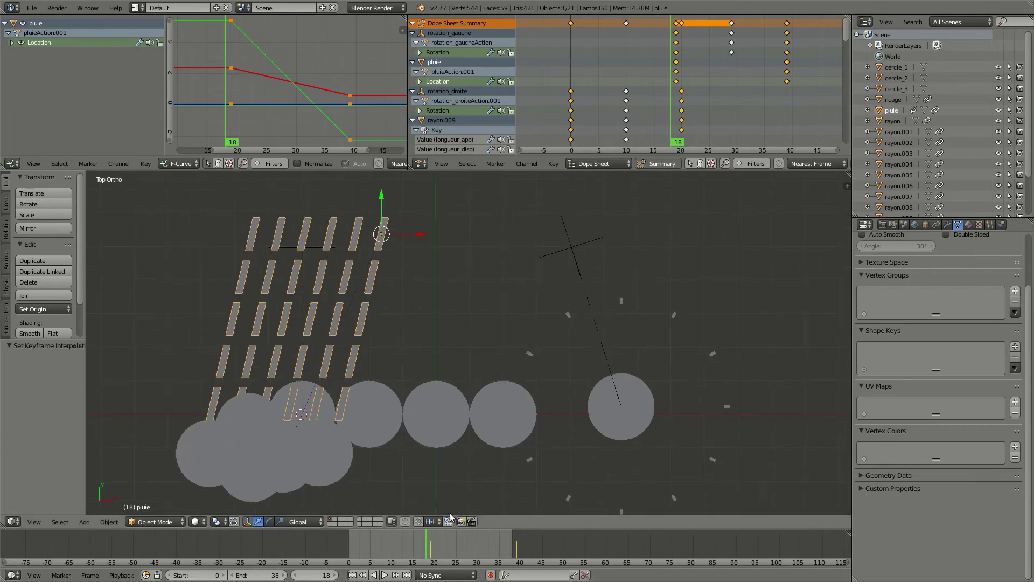
pyautogui.moveTo(425, 546)
pyautogui.mouseDown()
pyautogui.moveTo(388, 541)
pyautogui.moveTo(442, 544)
pyautogui.moveTo(430, 544)
pyautogui.mouseUp()
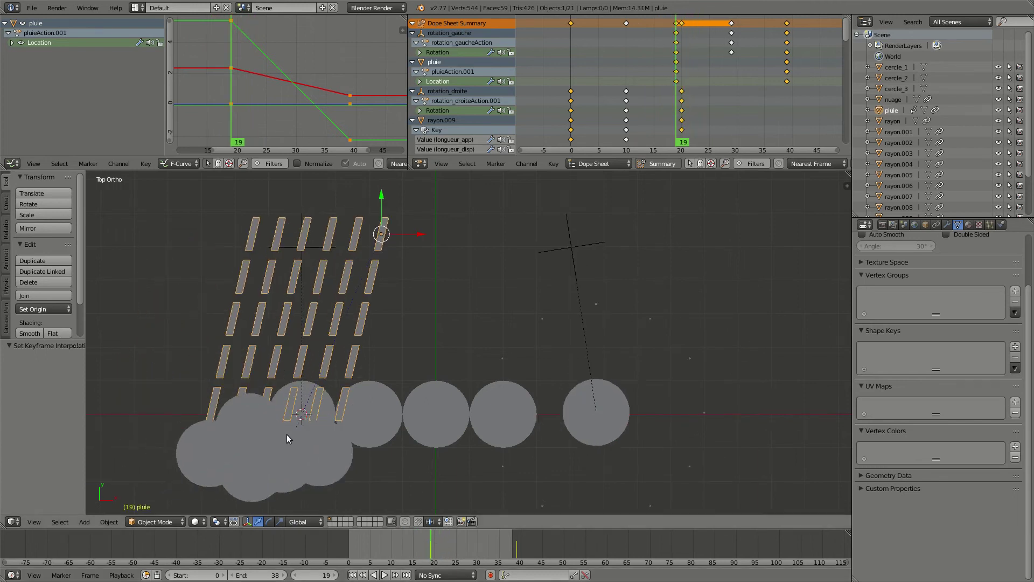
# Move the circles cercle_1, cercle_2 and cercle_3 together about -0.081 along global Z and return to the top view.
pyautogui.moveTo(335, 428); pyautogui.dragTo(311, 359, button='middle')
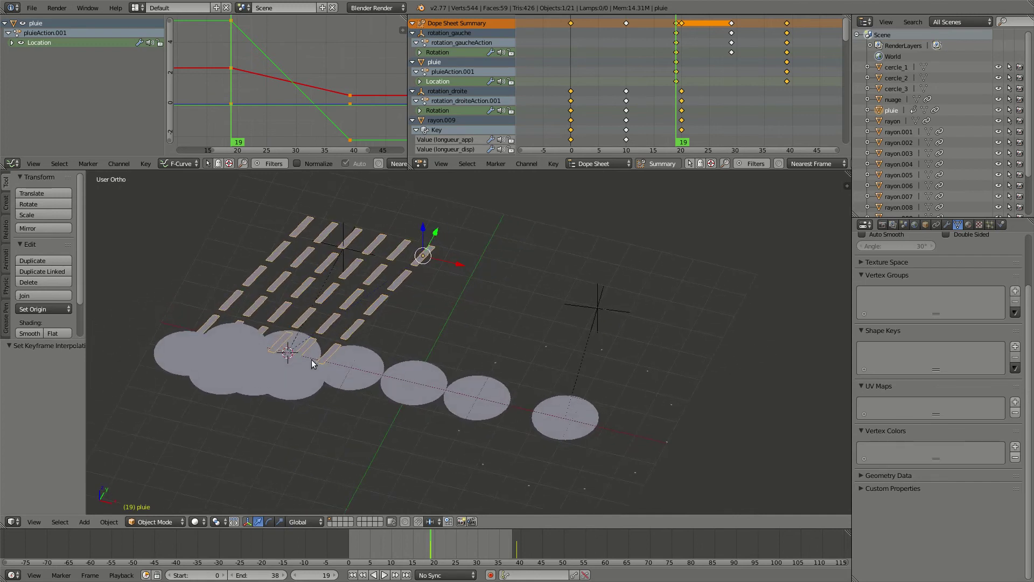
pyautogui.rightClick(476, 396)
pyautogui.keyDown('shift'); pyautogui.rightClick(411, 370); pyautogui.keyUp('shift')
pyautogui.keyDown('shift'); pyautogui.rightClick(378, 357); pyautogui.keyUp('shift')
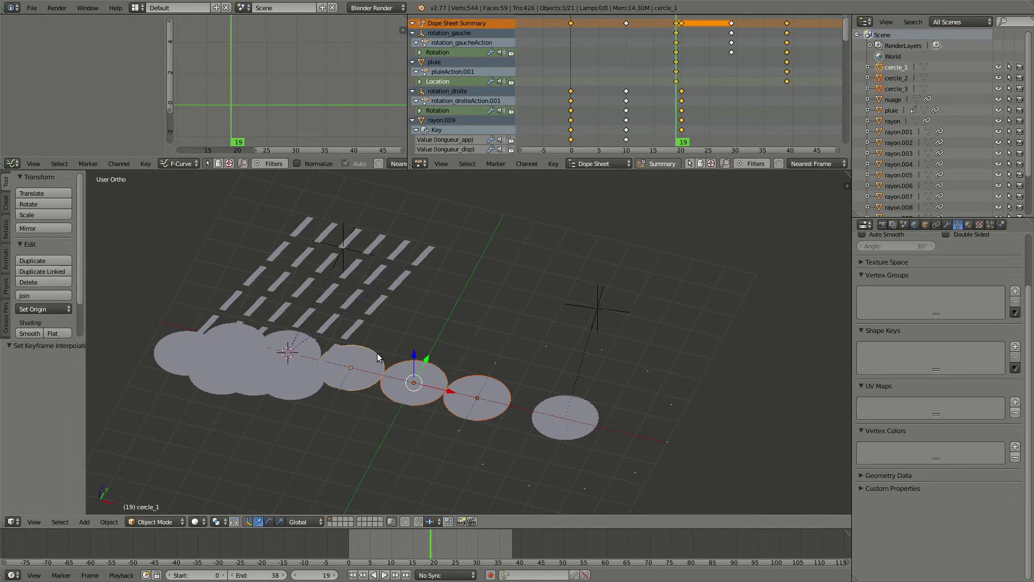
pyautogui.moveTo(476, 413); pyautogui.dragTo(452, 341, button='middle')
pyautogui.moveTo(425, 315); pyautogui.dragTo(425, 318)
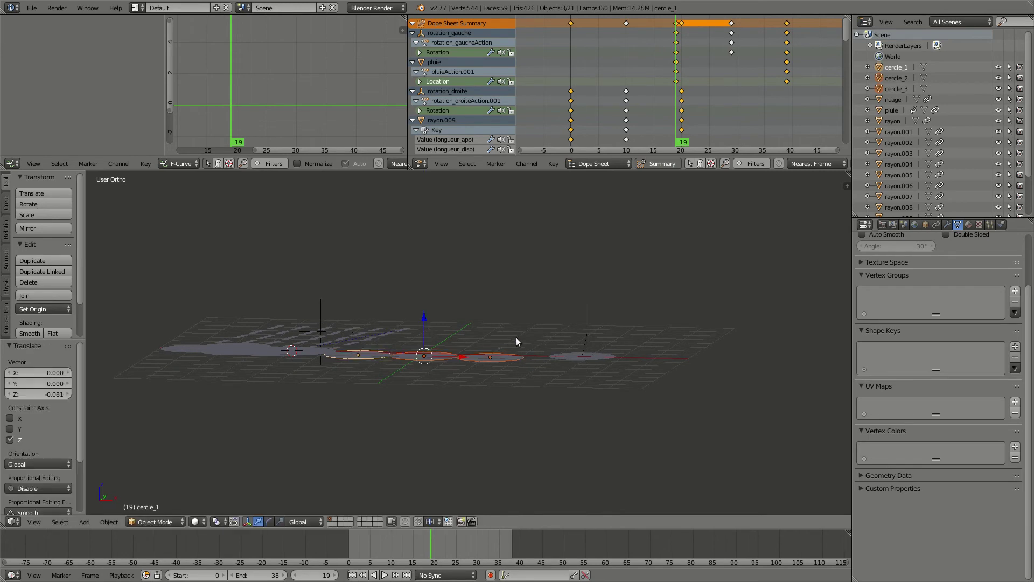
pyautogui.press('KP_7')
# Go back to frame 0 and save the file over the existing one.
pyautogui.moveTo(423, 545); pyautogui.dragTo(350, 541)
pyautogui.click(350, 544)
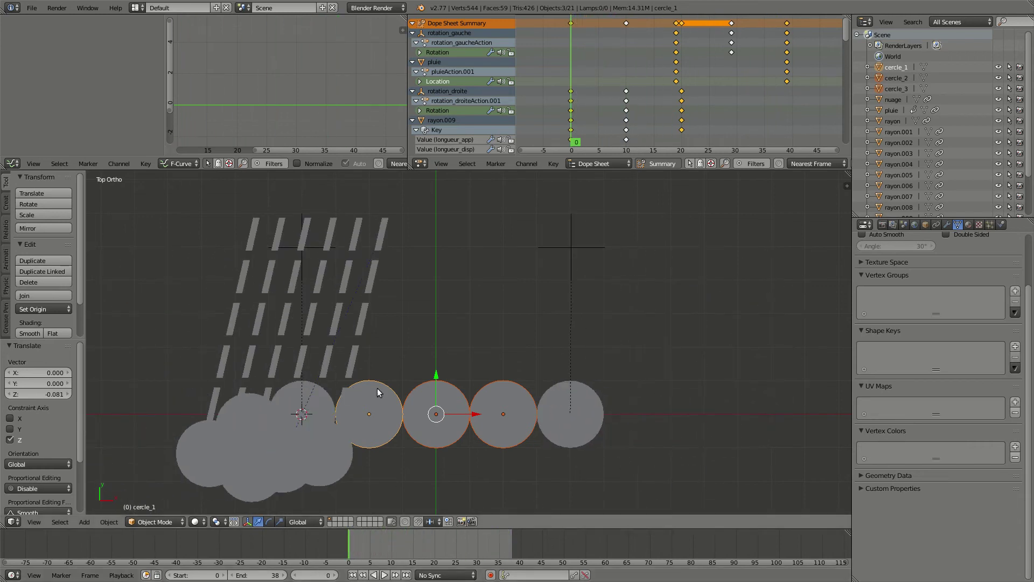
pyautogui.scroll(-2, 409, 320)
pyautogui.moveTo(483, 339)
pyautogui.keyDown('shift'); pyautogui.mouseDown(button='middle')
pyautogui.moveTo(532, 307)
pyautogui.moveTo(484, 328)
pyautogui.mouseUp(button='middle'); pyautogui.keyUp('shift')
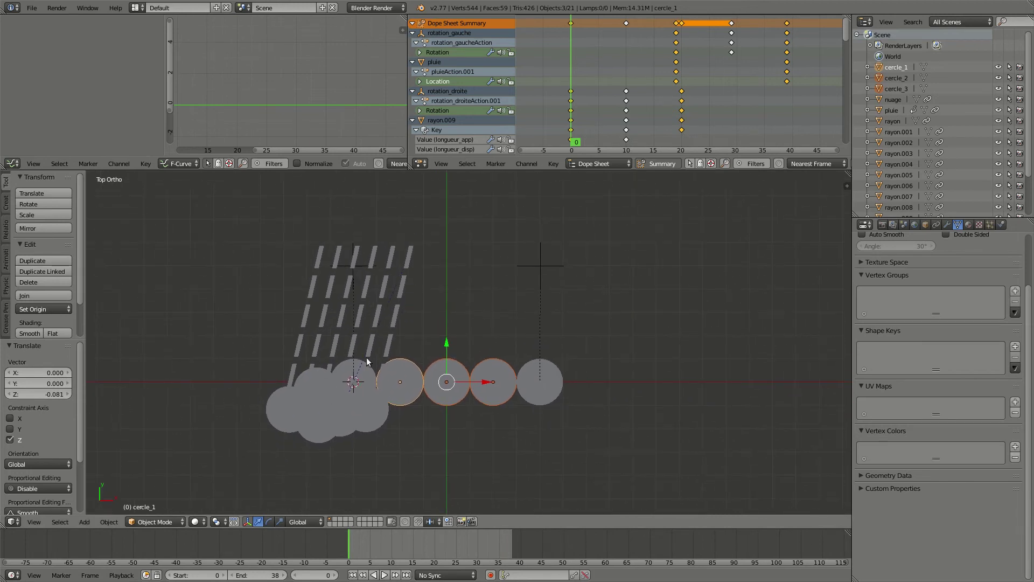
pyautogui.hotkey('ctrl', 's')
pyautogui.click(559, 309)
pyautogui.moveTo(356, 539)
pyautogui.mouseDown()
pyautogui.moveTo(502, 548)
pyautogui.moveTo(352, 547)
pyautogui.moveTo(431, 560)
pyautogui.moveTo(439, 556)
pyautogui.moveTo(346, 536)
pyautogui.moveTo(436, 548)
pyautogui.moveTo(349, 534)
pyautogui.mouseUp()
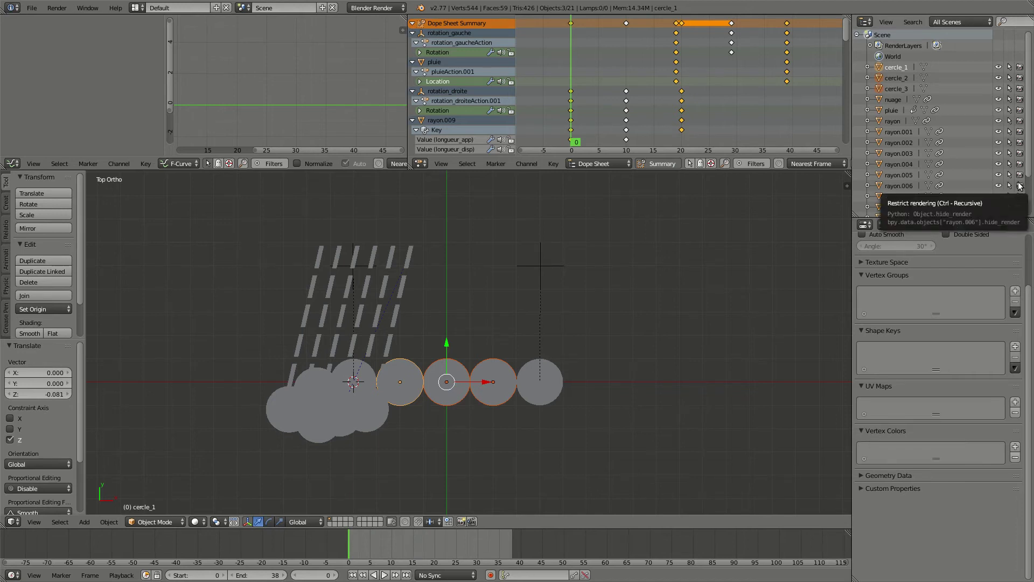
# Select the cloud nuage and try switching its viewport visibility and selectability off and on in the outliner.
pyautogui.rightClick(325, 431)
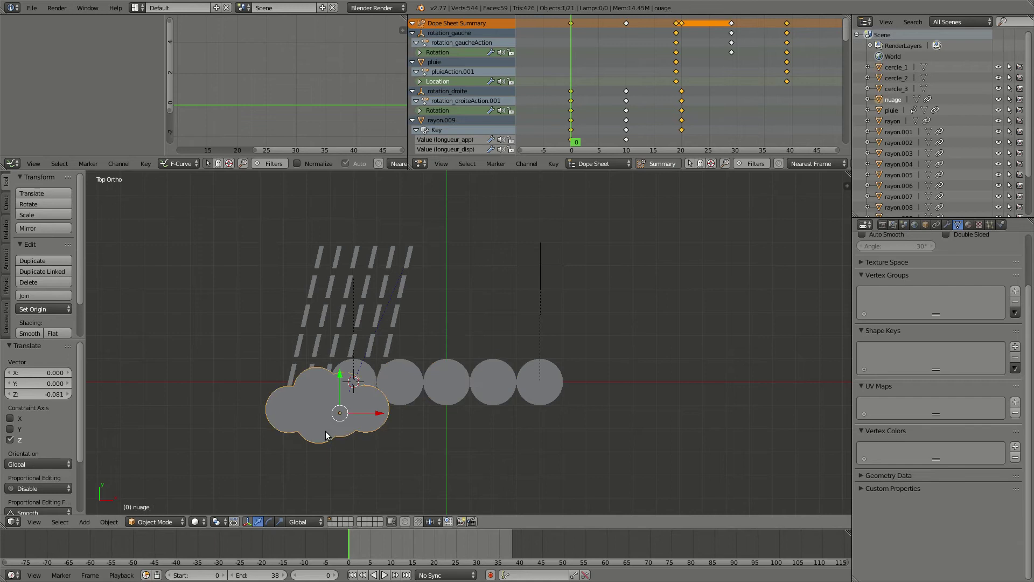
pyautogui.click(998, 99)
pyautogui.click(998, 99)
pyautogui.click(999, 100)
pyautogui.click(999, 100)
pyautogui.click(999, 100)
pyautogui.click(999, 101)
pyautogui.click(1000, 100)
pyautogui.click(999, 100)
pyautogui.click(1000, 100)
pyautogui.click(999, 100)
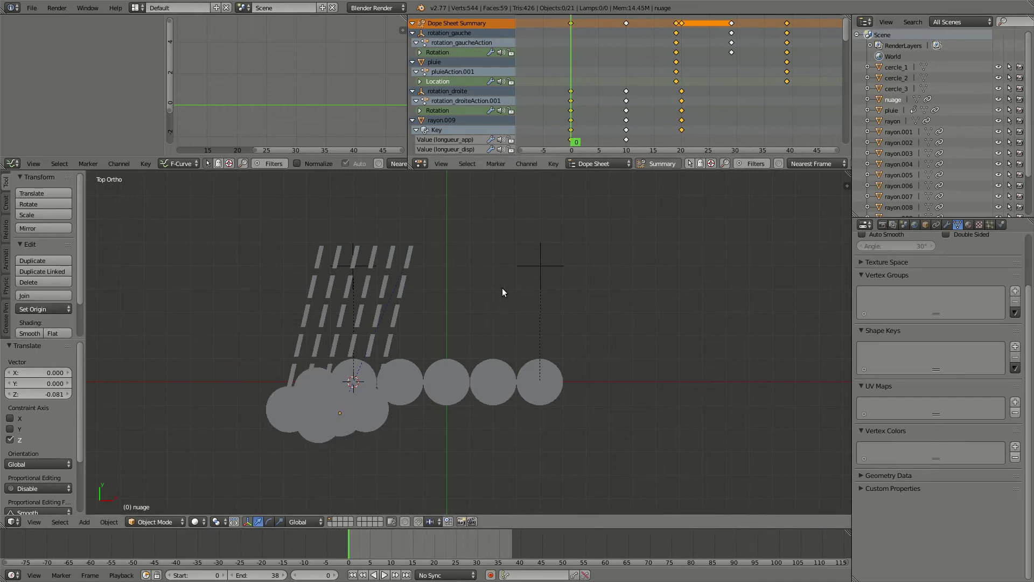
pyautogui.click(1010, 99)
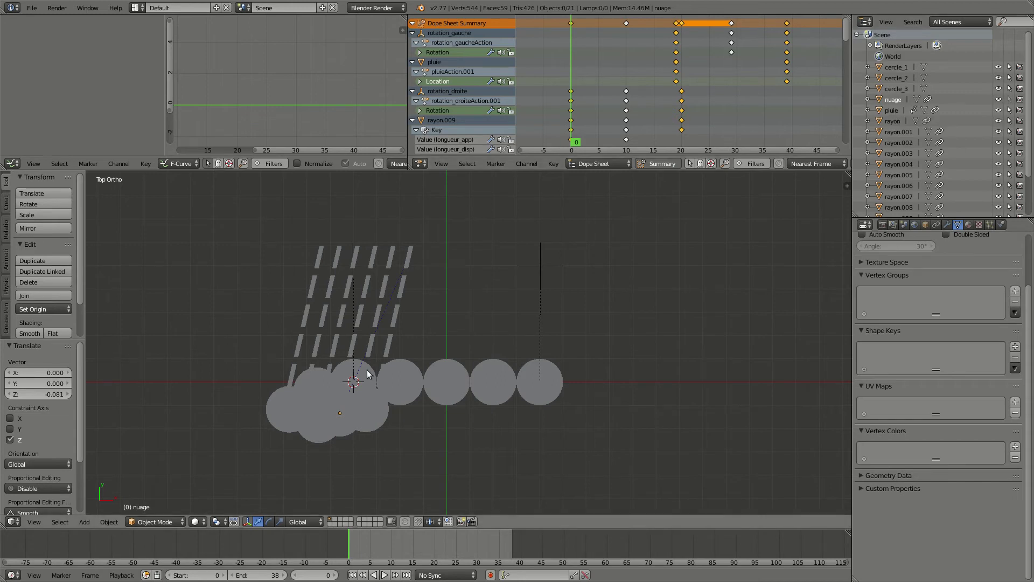
pyautogui.click(1010, 100)
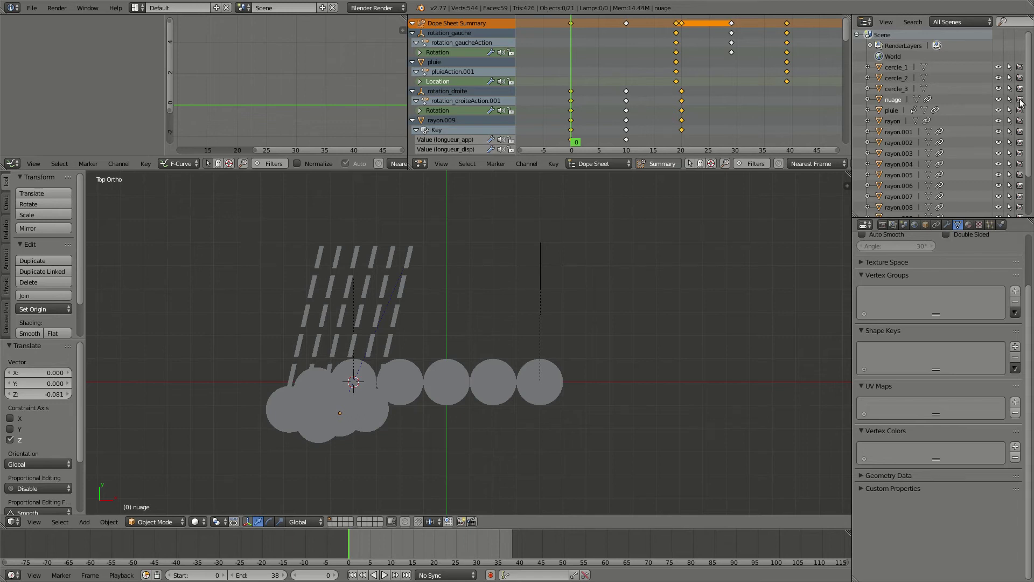
# At frame 0, disable rendering for nuage and insert a Restrict Render keyframe.
pyautogui.click(1020, 100)
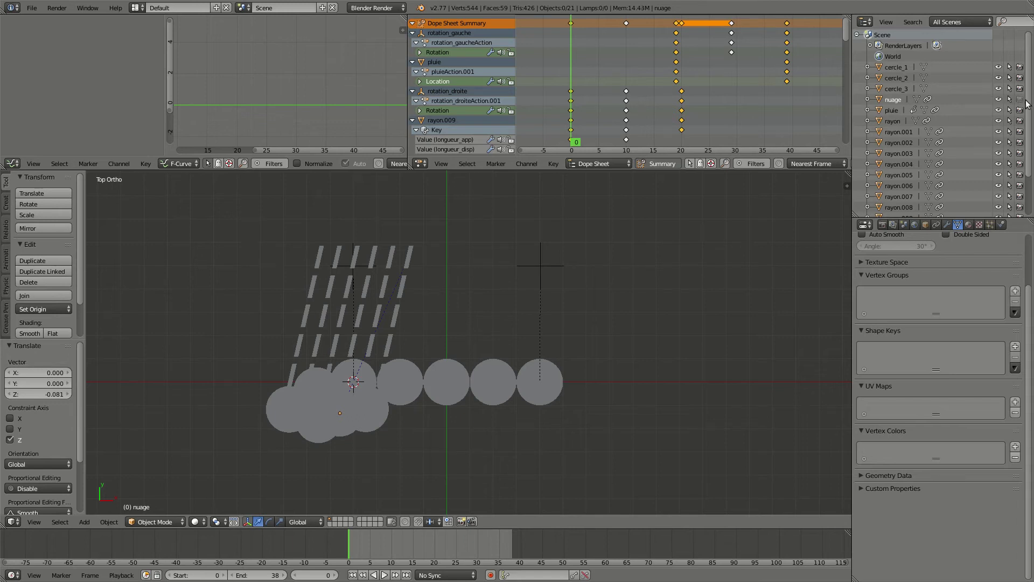
pyautogui.click(999, 100)
pyautogui.click(999, 99)
pyautogui.click(1019, 100)
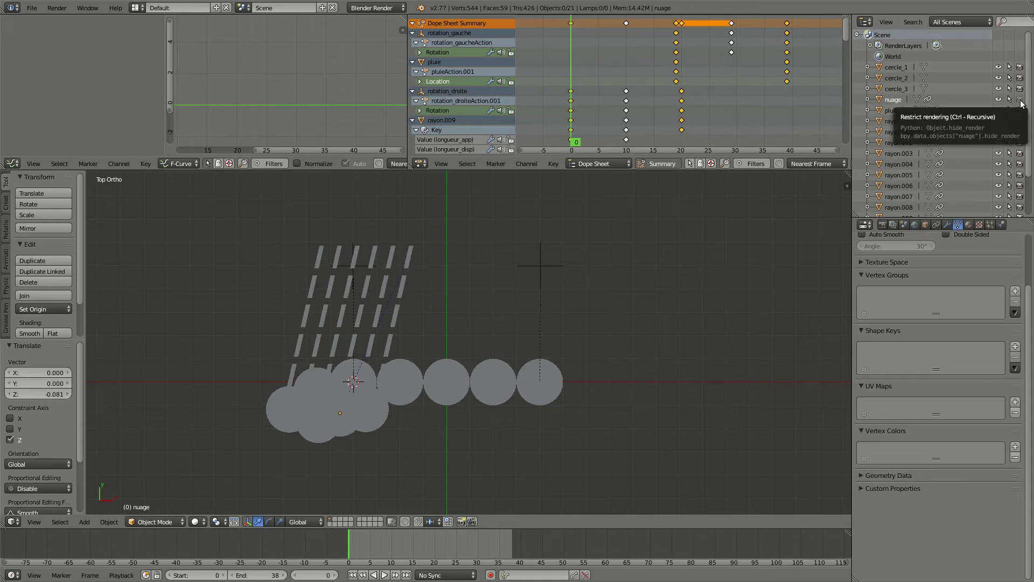
pyautogui.press('i')
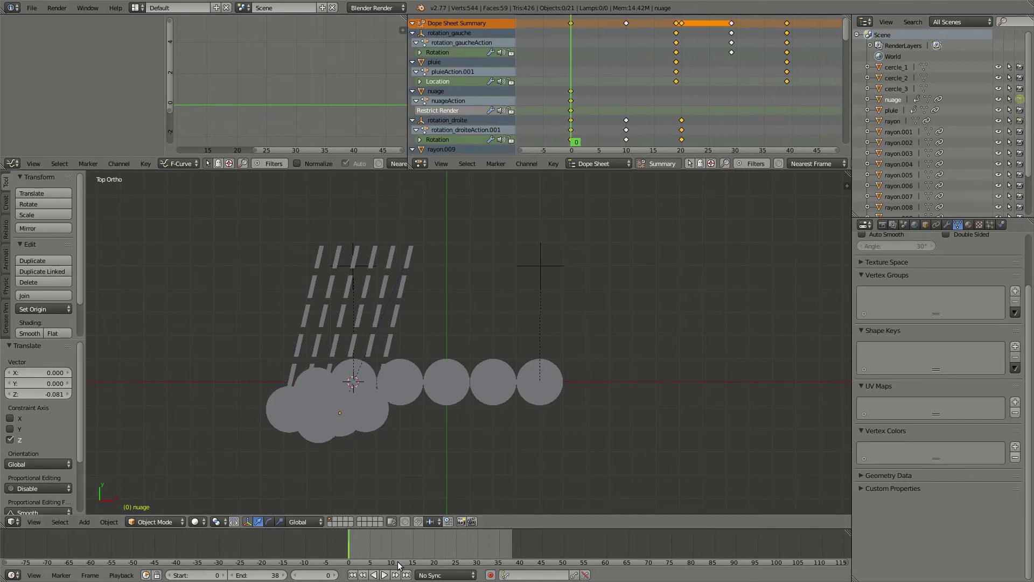
# At frame 19, enable rendering for nuage again and insert a second Restrict Render keyframe.
pyautogui.hotkey('alt', 'a')
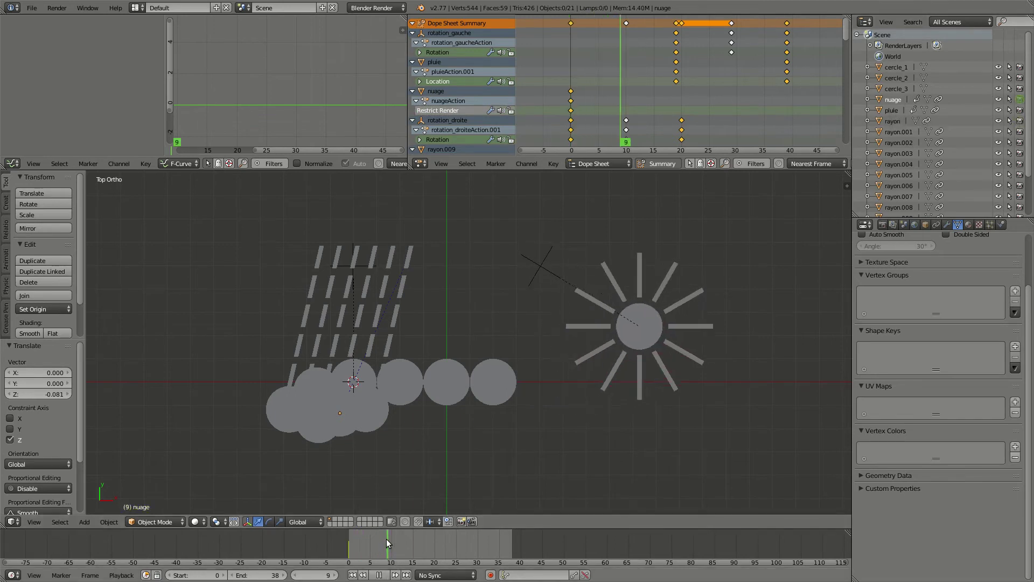
pyautogui.moveTo(396, 537); pyautogui.dragTo(432, 534)
pyautogui.hotkey('alt', 'a')
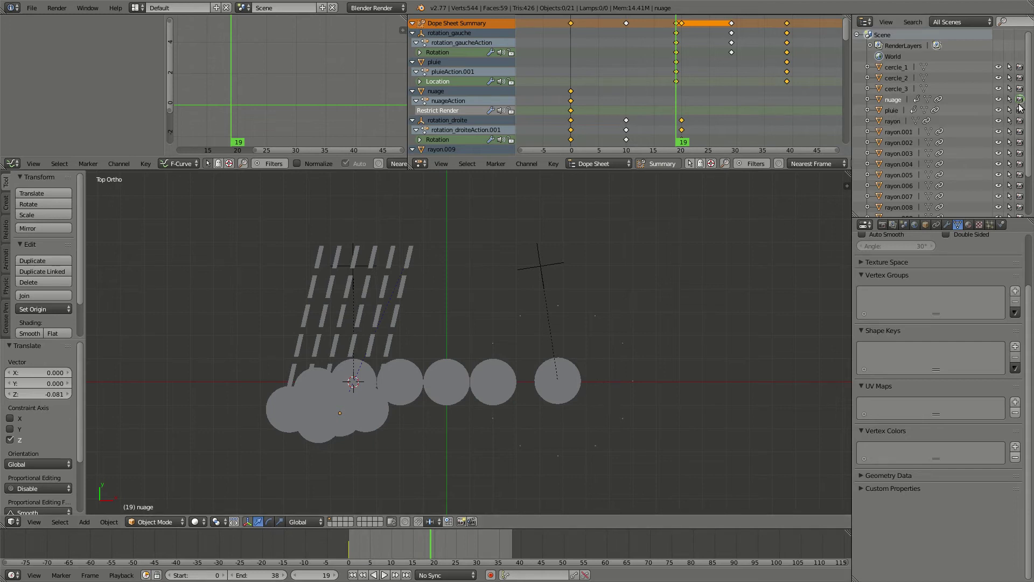
pyautogui.press('i')
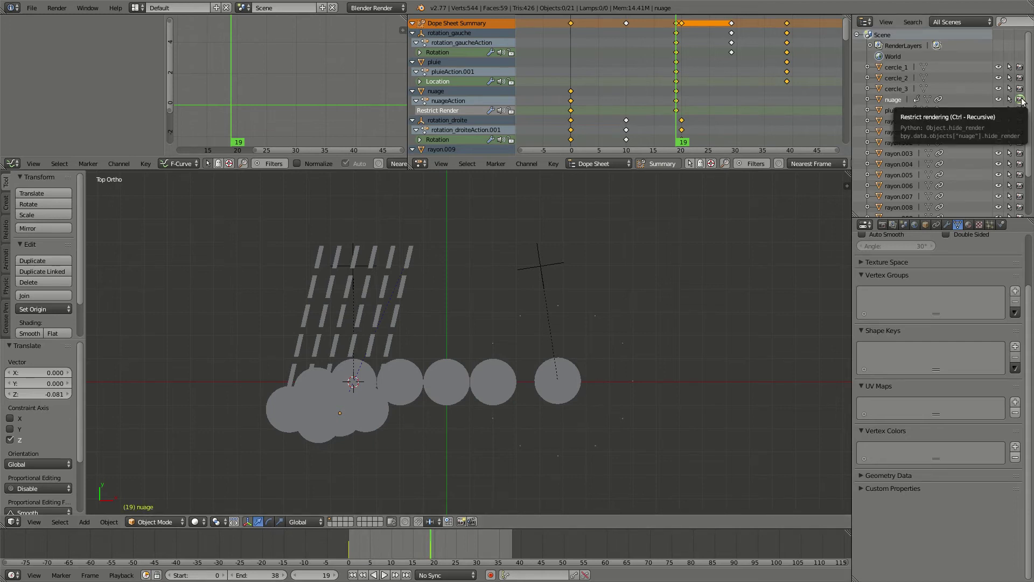
# At frame 0, hide nuage in the viewport and insert a Restrict View keyframe.
pyautogui.moveTo(429, 542); pyautogui.dragTo(387, 539)
pyautogui.moveTo(428, 536); pyautogui.dragTo(349, 538)
pyautogui.click(998, 99)
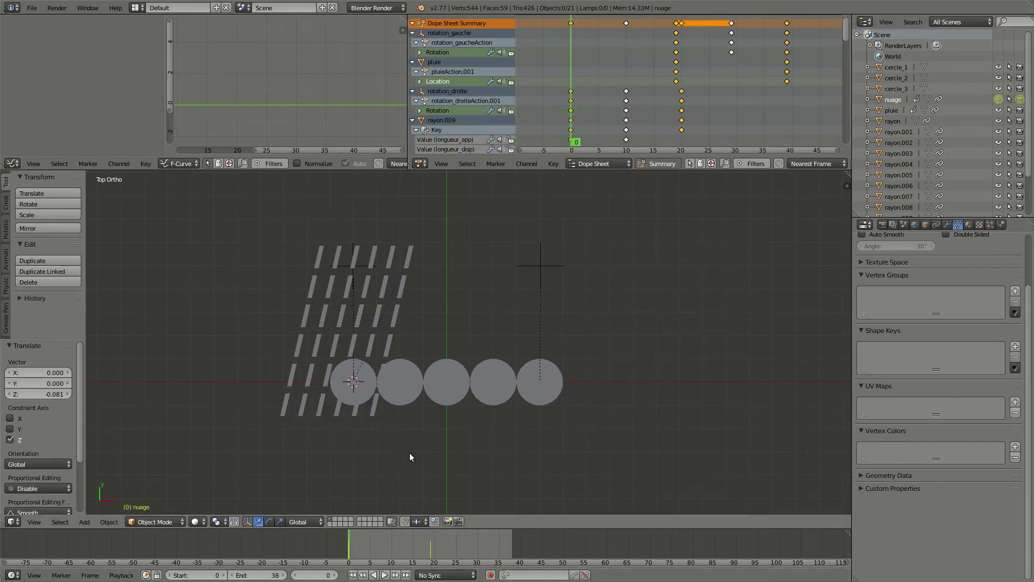
# Go to frame 19, make nuage visible in the viewport and insert a Restrict View keyframe.
pyautogui.hotkey('alt', 'a')
pyautogui.hotkey('alt', 'a')
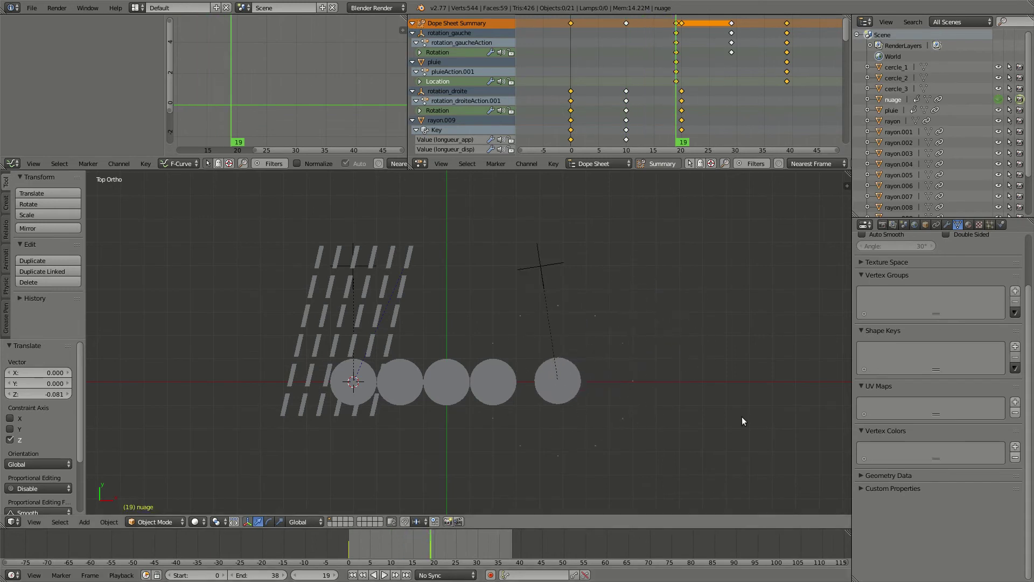
pyautogui.click(998, 100)
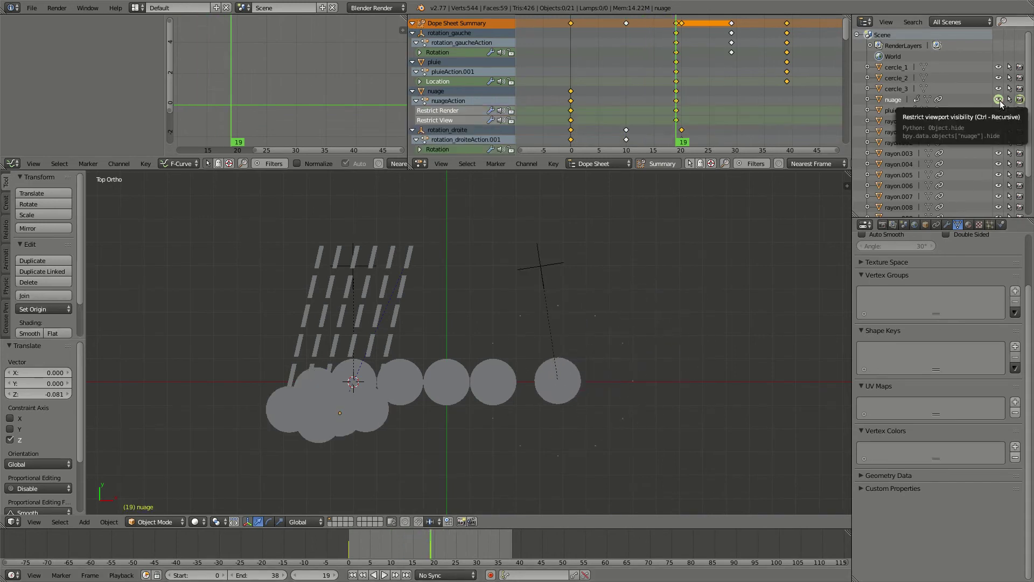
# Return to frame 0 and save the file with the nuage visibility keyframes over the existing one.
pyautogui.moveTo(431, 543); pyautogui.dragTo(349, 535)
pyautogui.hotkey('ctrl', 's')
pyautogui.click(593, 417)
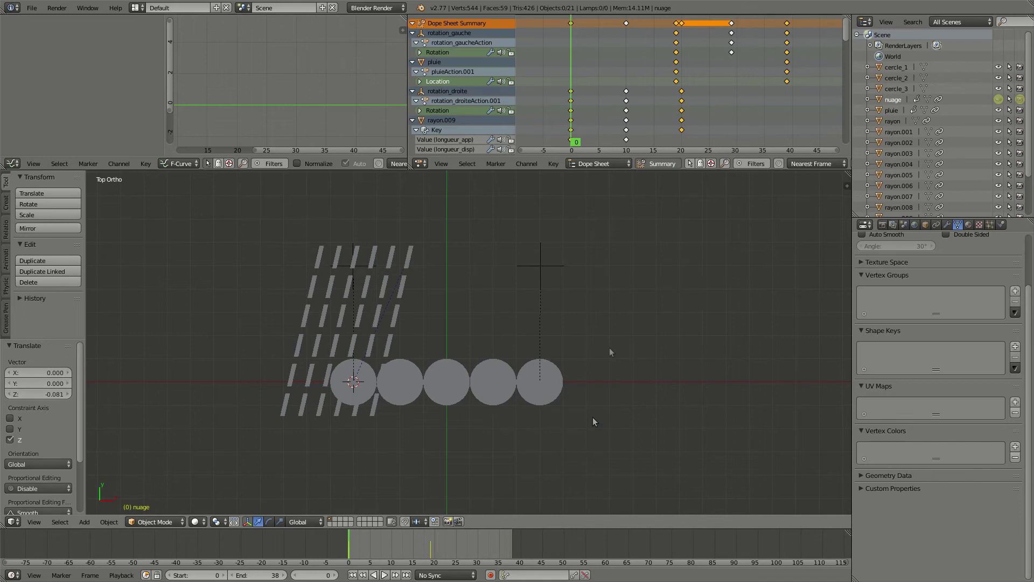
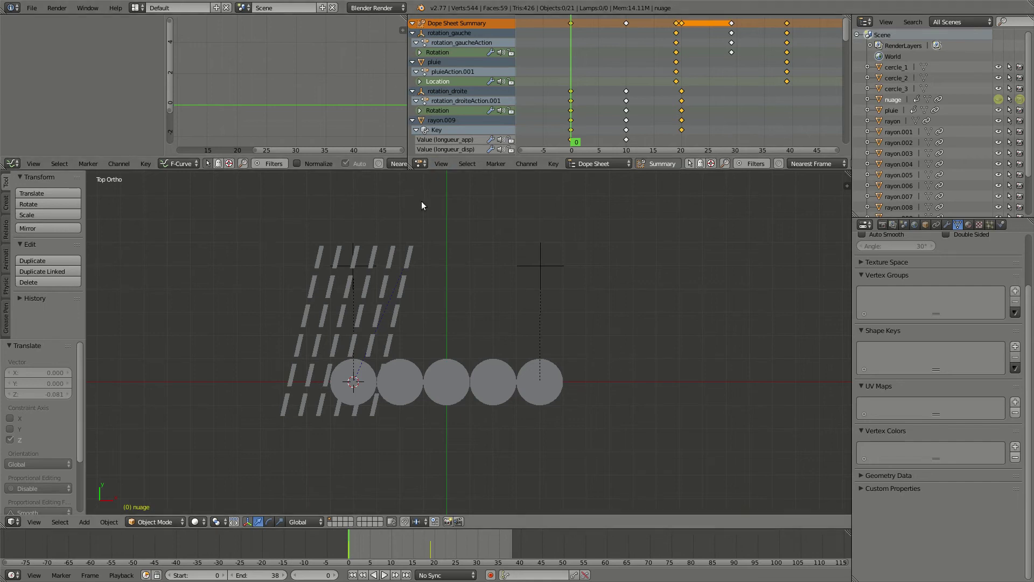
# Switch the render engine to Cycles Render and replace the Graph Editor and Dope Sheet with one enlarged Node Editor.
pyautogui.click(377, 8)
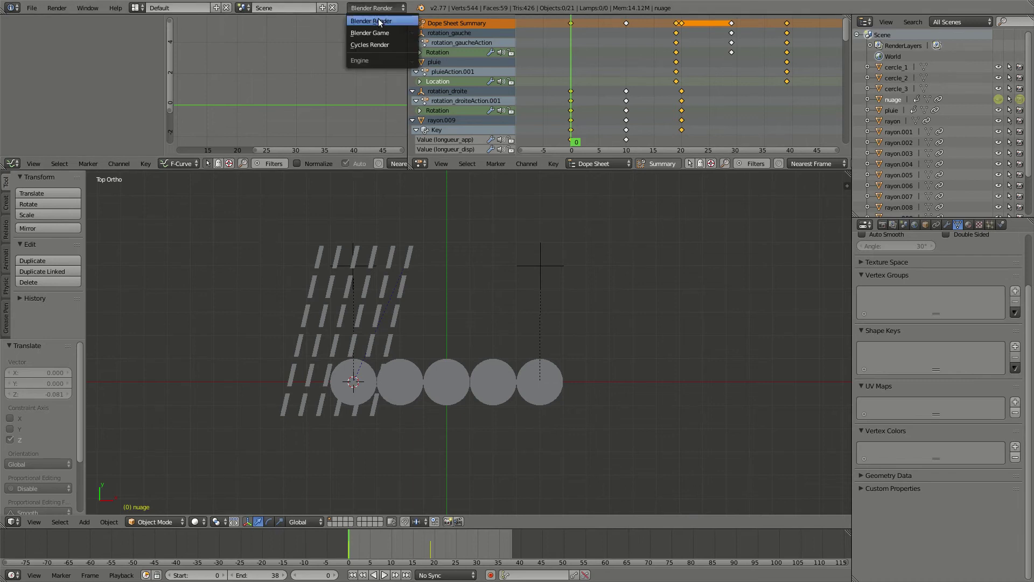
pyautogui.click(388, 46)
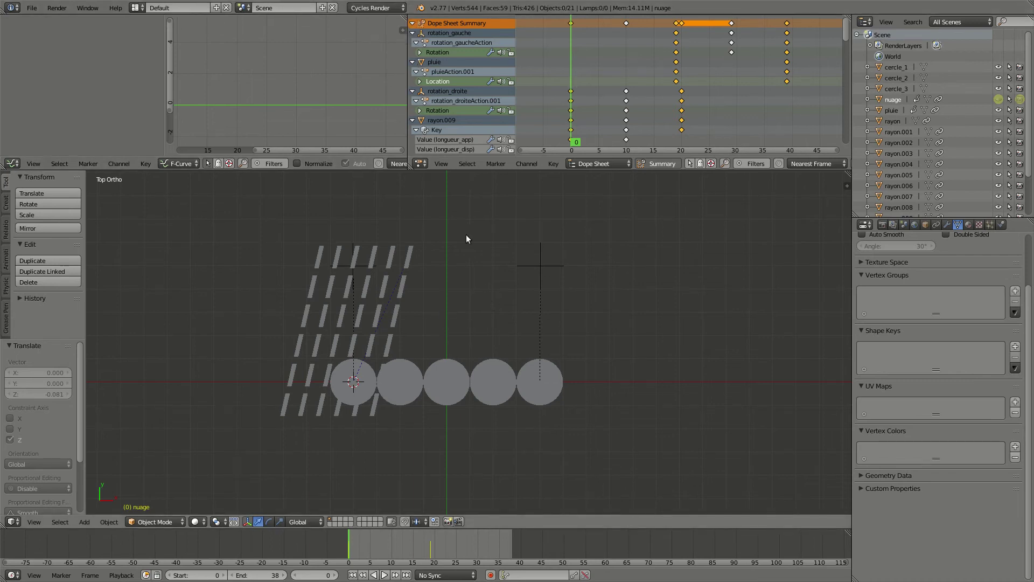
pyautogui.moveTo(405, 18); pyautogui.dragTo(503, 18)
pyautogui.click(12, 163)
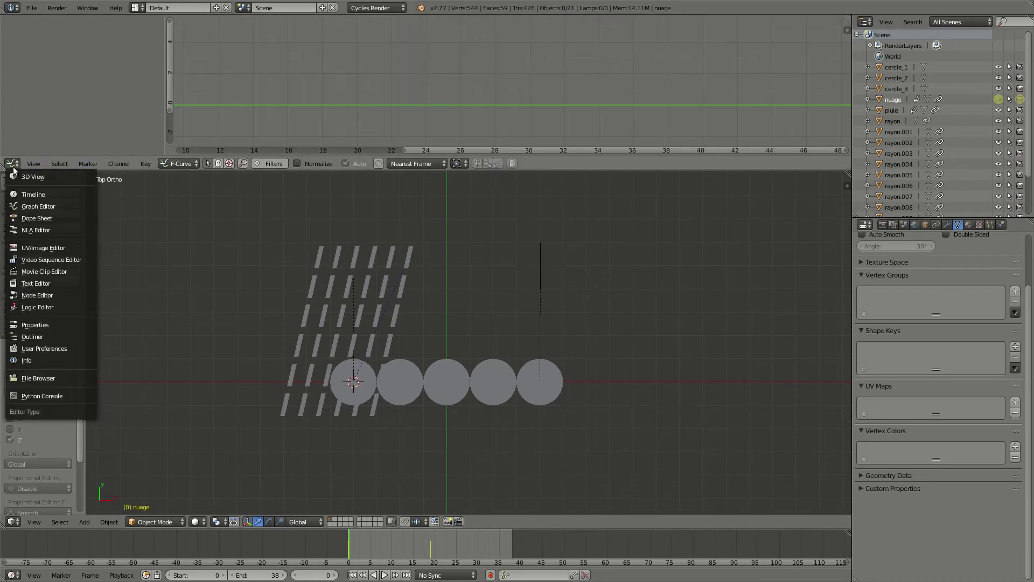
pyautogui.click(66, 294)
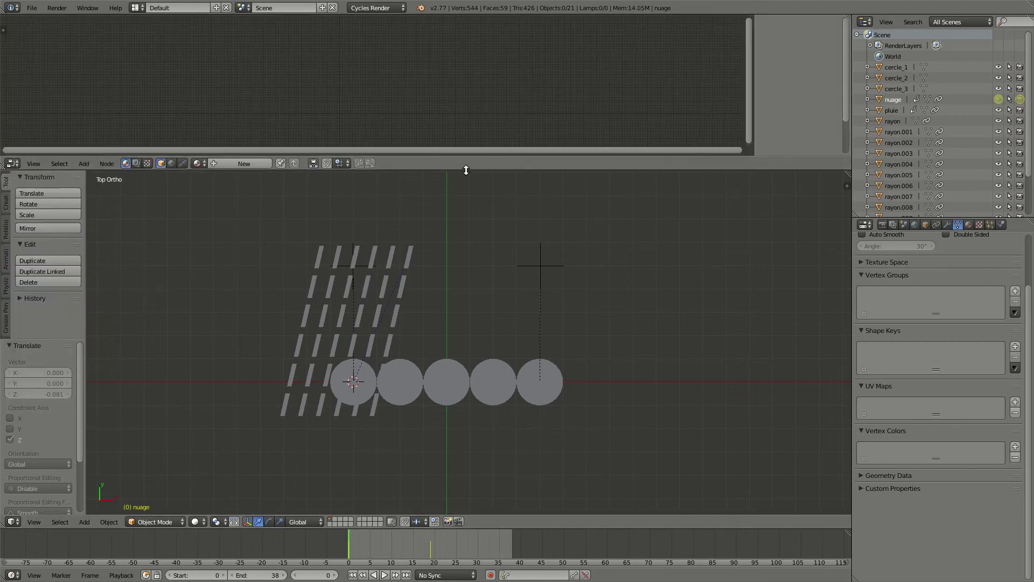
pyautogui.moveTo(464, 168); pyautogui.dragTo(478, 205)
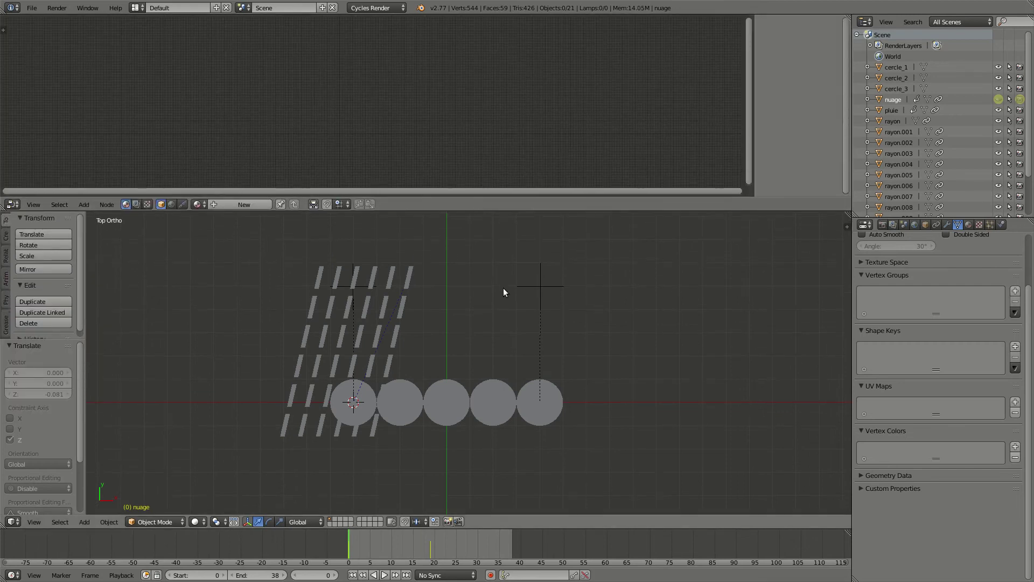
# Select the middle circle cercle_2 and create a new node-based material for it.
pyautogui.keyDown('shift'); pyautogui.moveTo(503, 290); pyautogui.dragTo(492, 284, button='middle'); pyautogui.keyUp('shift')
pyautogui.rightClick(448, 390)
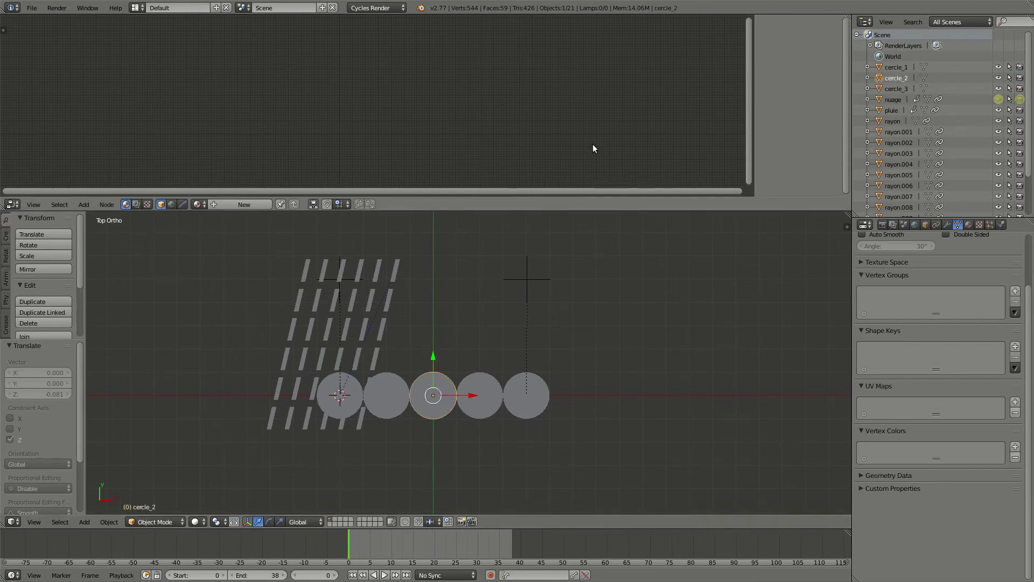
pyautogui.scroll(3, 949, 299)
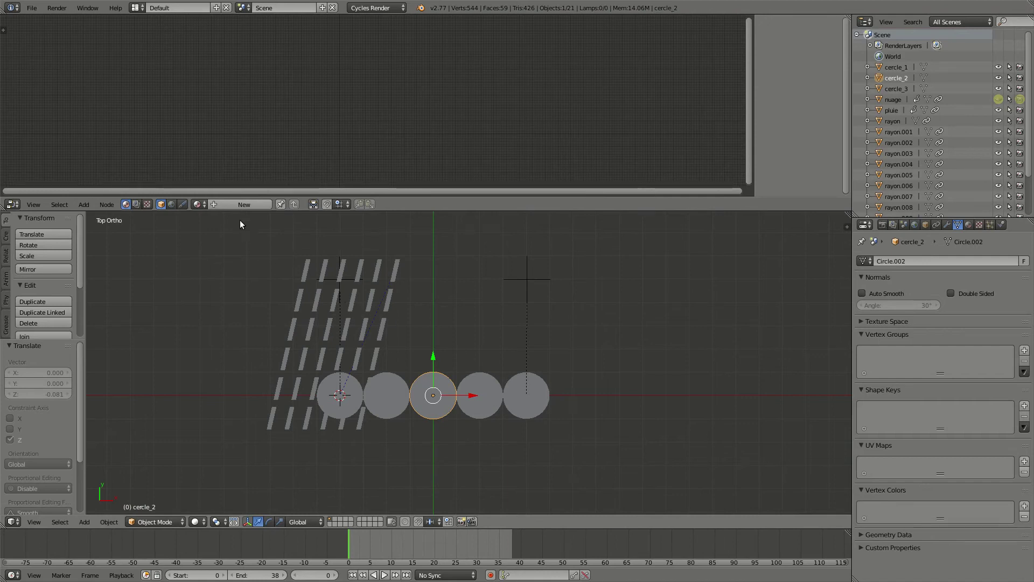
pyautogui.click(235, 205)
pyautogui.scroll(5, 402, 130)
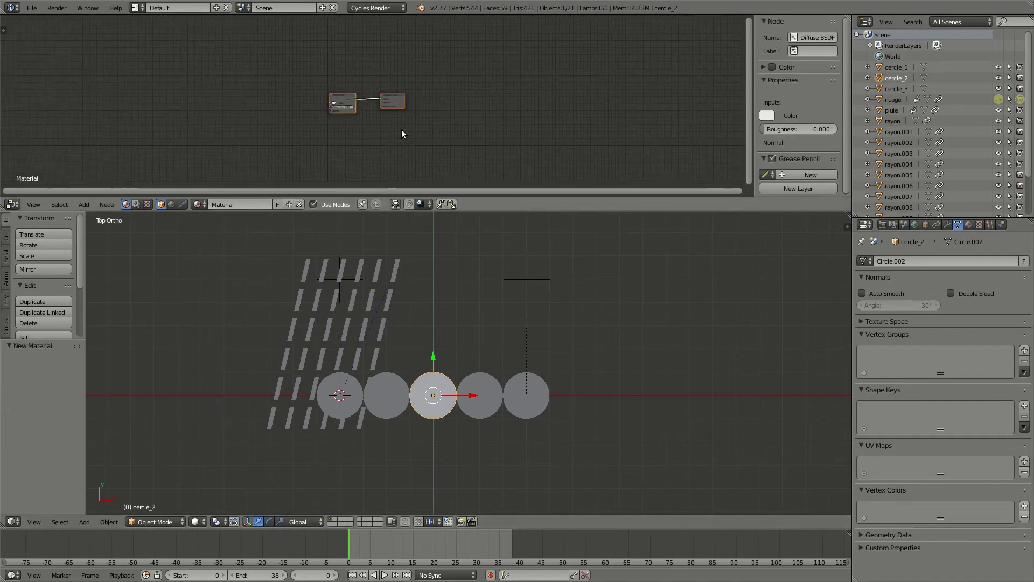
pyautogui.moveTo(360, 127); pyautogui.dragTo(377, 131, button='middle')
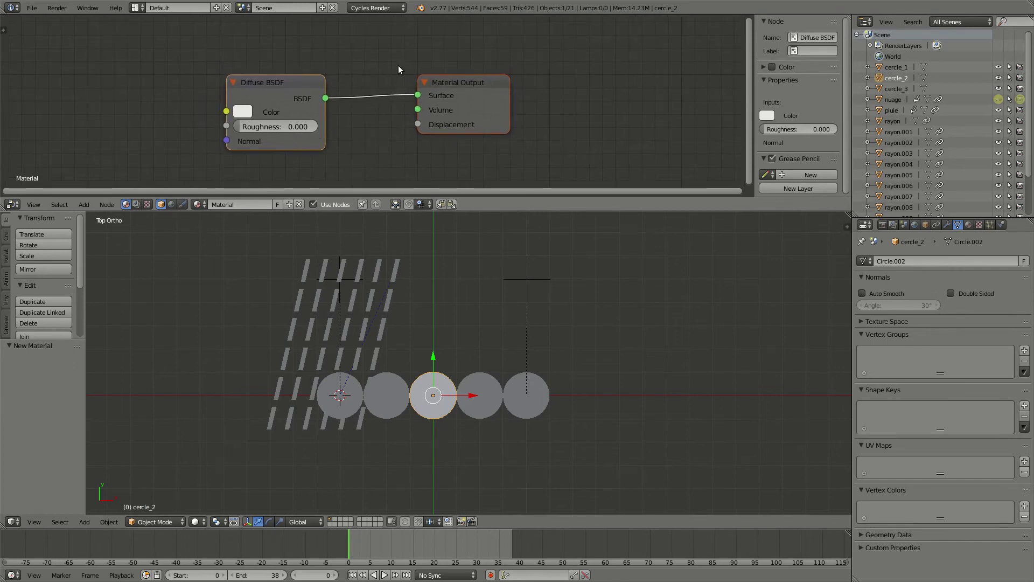
# Replace cercle_2's Diffuse BSDF with an Emission shader linked to the surface output, and darken its color to dark grey.
pyautogui.click(291, 83)
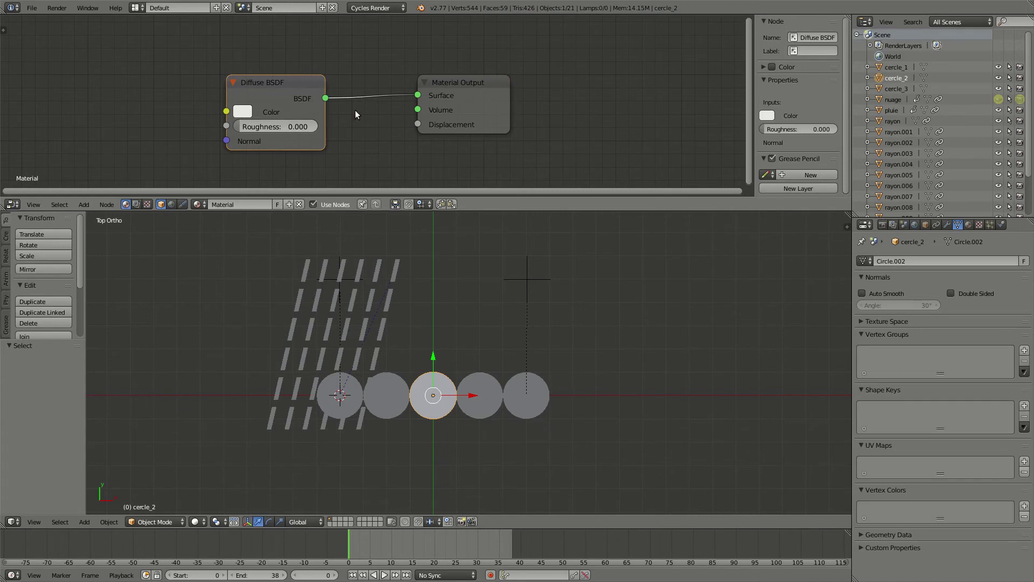
pyautogui.press('x')
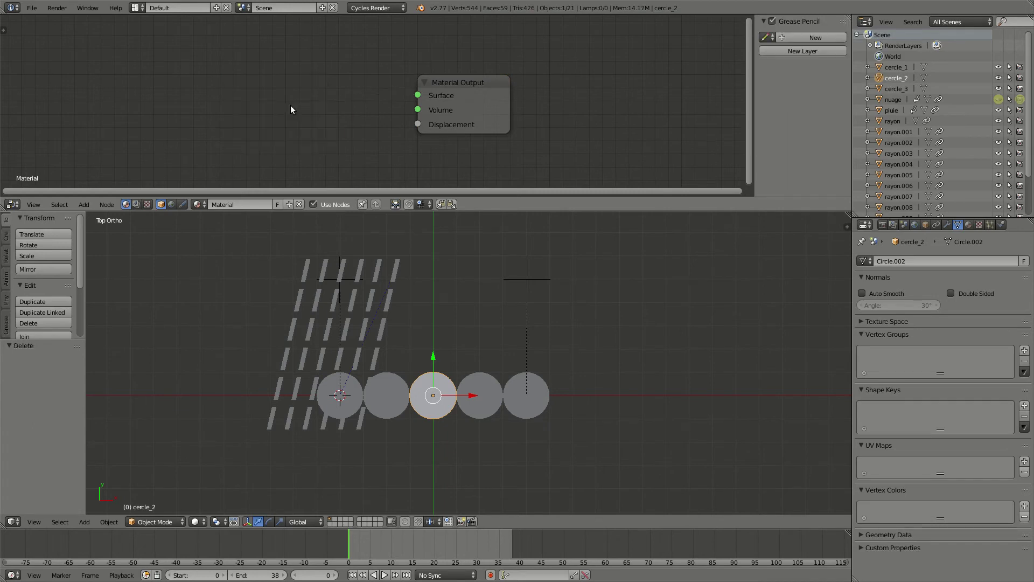
pyautogui.hotkey('shift', 'a')
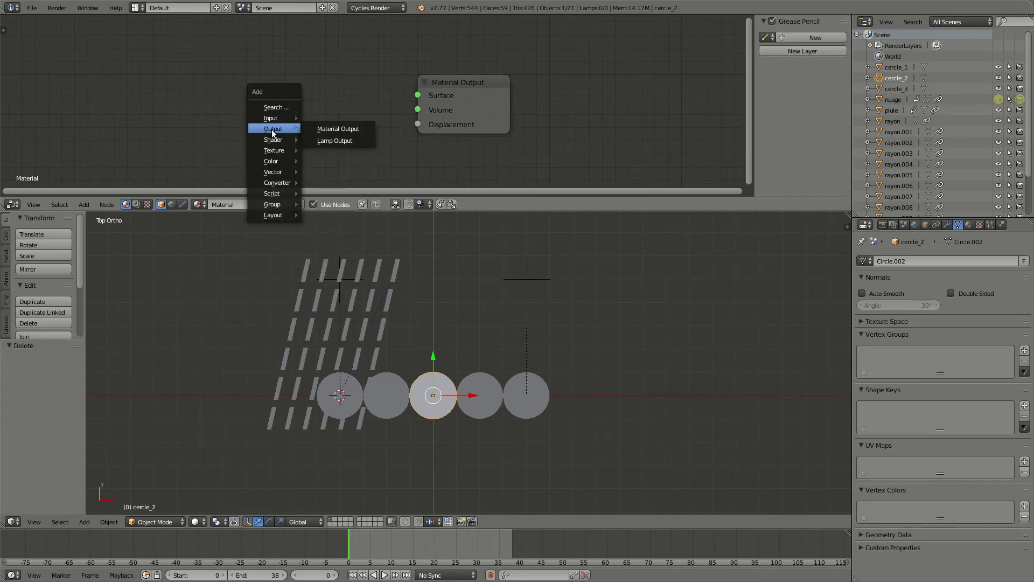
pyautogui.moveTo(276, 140)
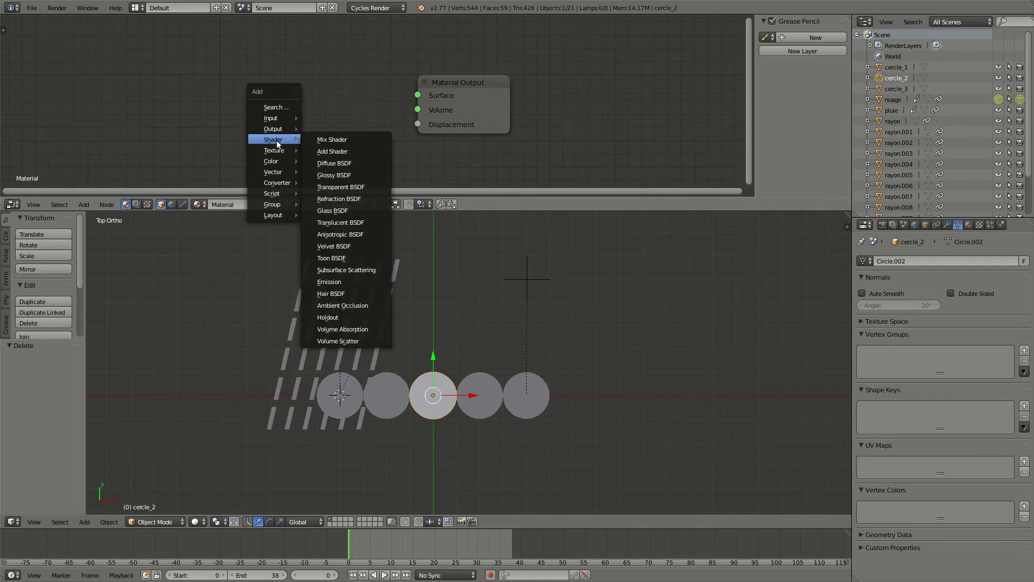
pyautogui.click(350, 282)
pyautogui.click(250, 73)
pyautogui.moveTo(343, 95); pyautogui.dragTo(418, 95)
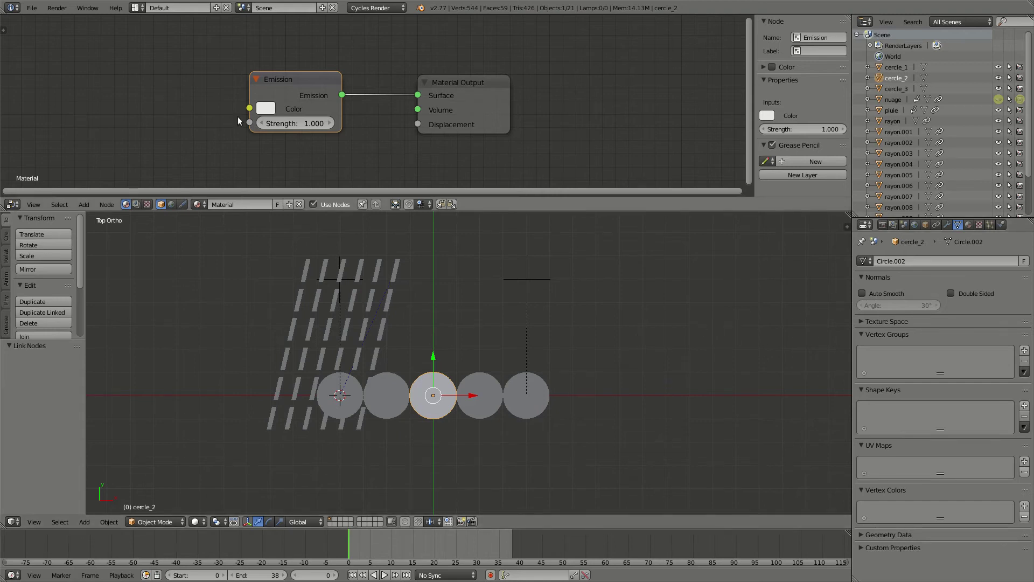
pyautogui.click(267, 111)
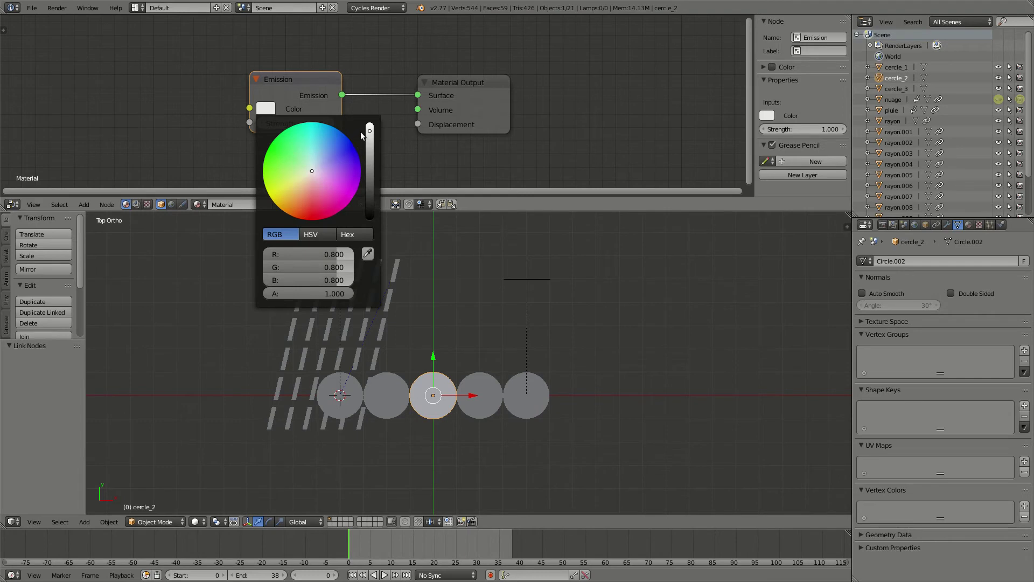
pyautogui.moveTo(369, 133); pyautogui.dragTo(370, 181)
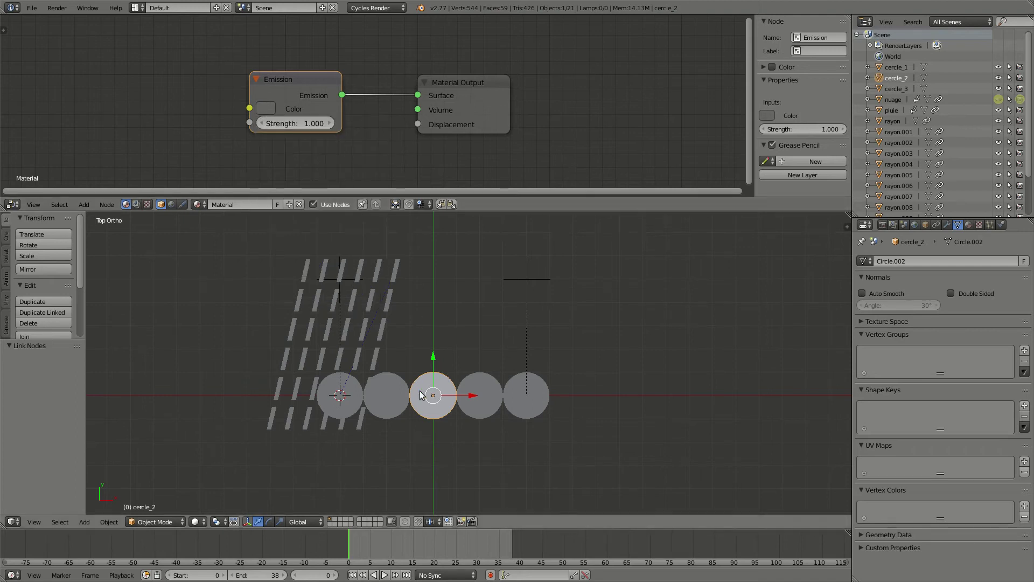
# Assign cercle_2's grey Emission material to cercle_1 and cercle_3 as well.
pyautogui.rightClick(400, 398)
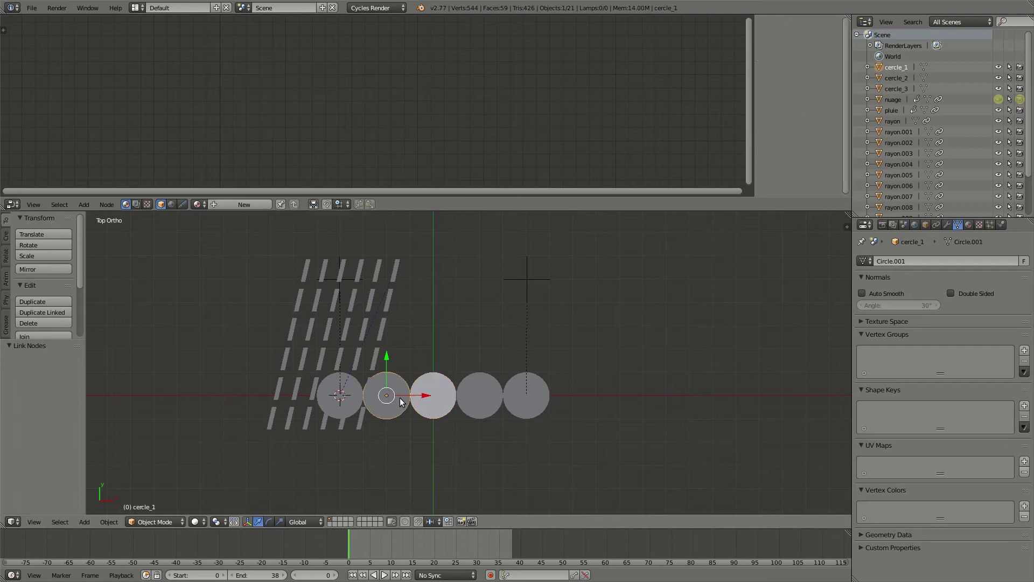
pyautogui.click(198, 204)
pyautogui.click(215, 222)
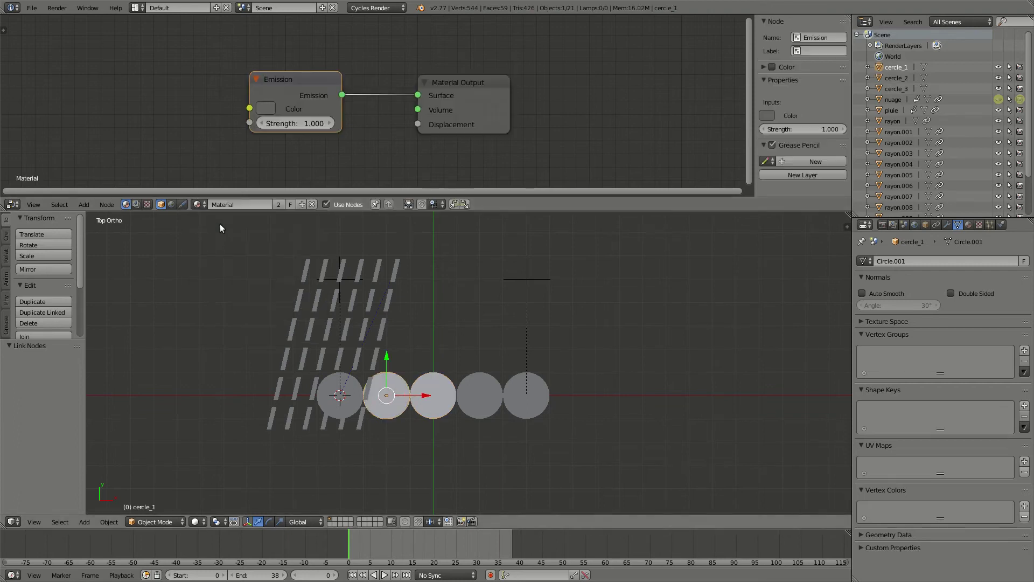
pyautogui.rightClick(473, 383)
pyautogui.click(197, 204)
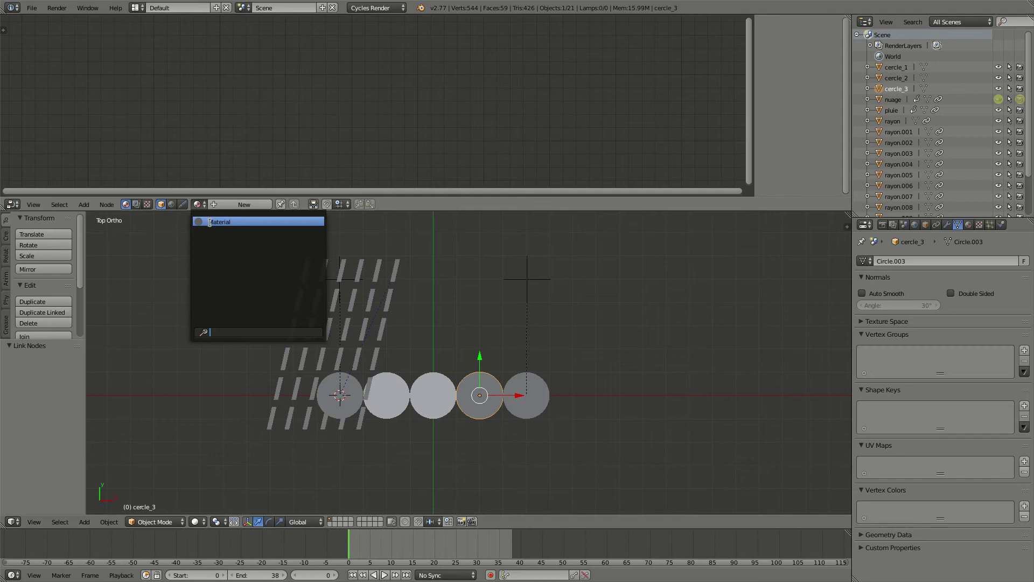
pyautogui.click(210, 221)
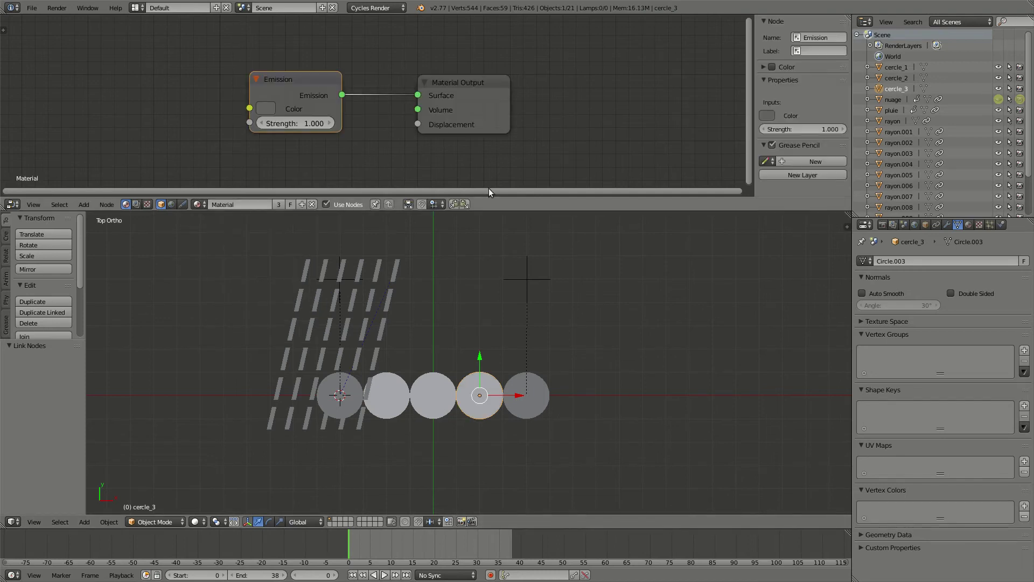
# Rename the material shared by the three middle circles as gris.
pyautogui.click(250, 205)
pyautogui.write('gl')
pyautogui.press('Return')
# Create a new material for the soleil circle and replace its Diffuse BSDF with an Emission shader linked to the surface output.
pyautogui.rightClick(545, 402)
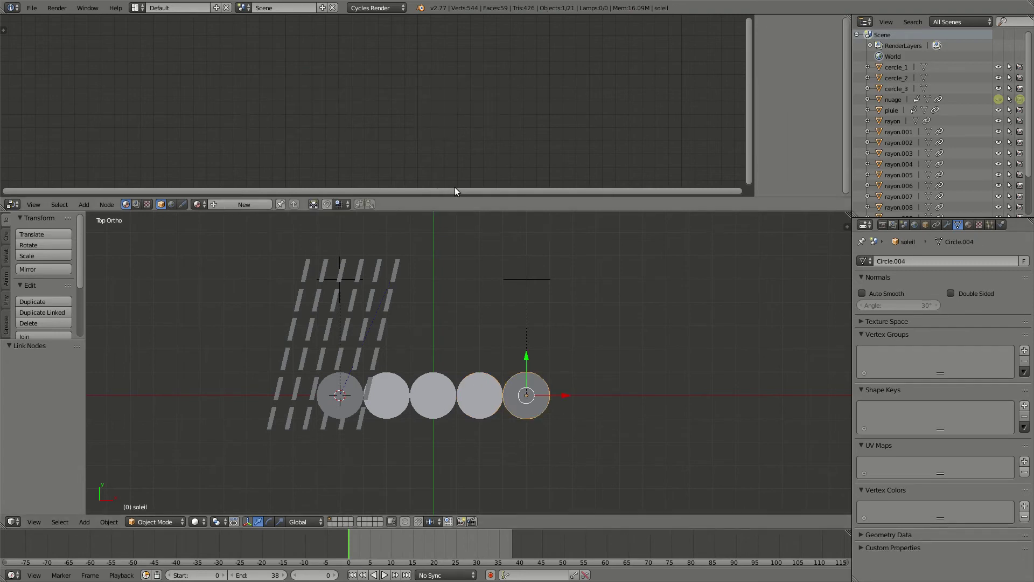
pyautogui.click(251, 204)
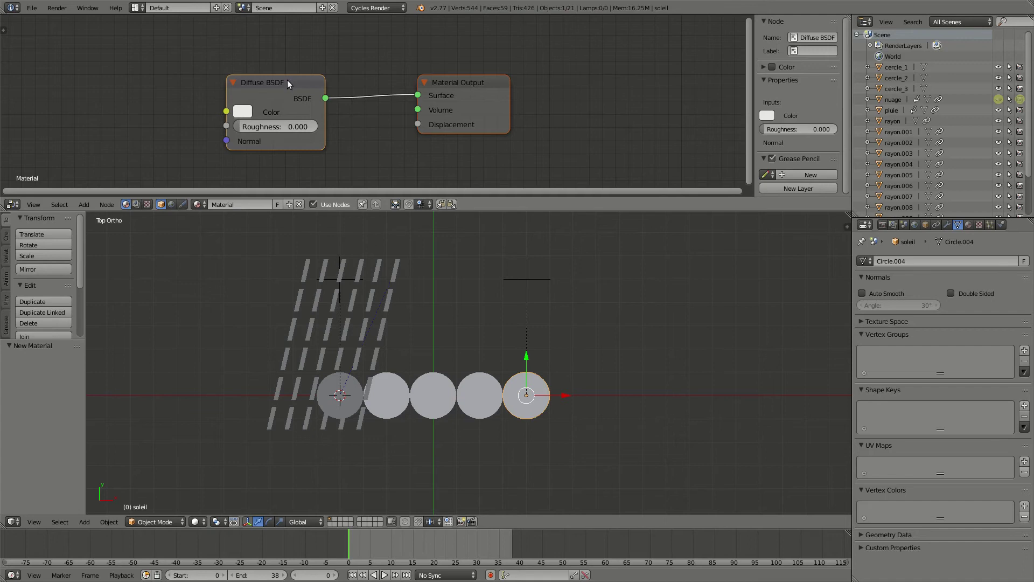
pyautogui.press('x')
pyautogui.hotkey('ctrl', 'z')
pyautogui.click(286, 79)
pyautogui.press('x')
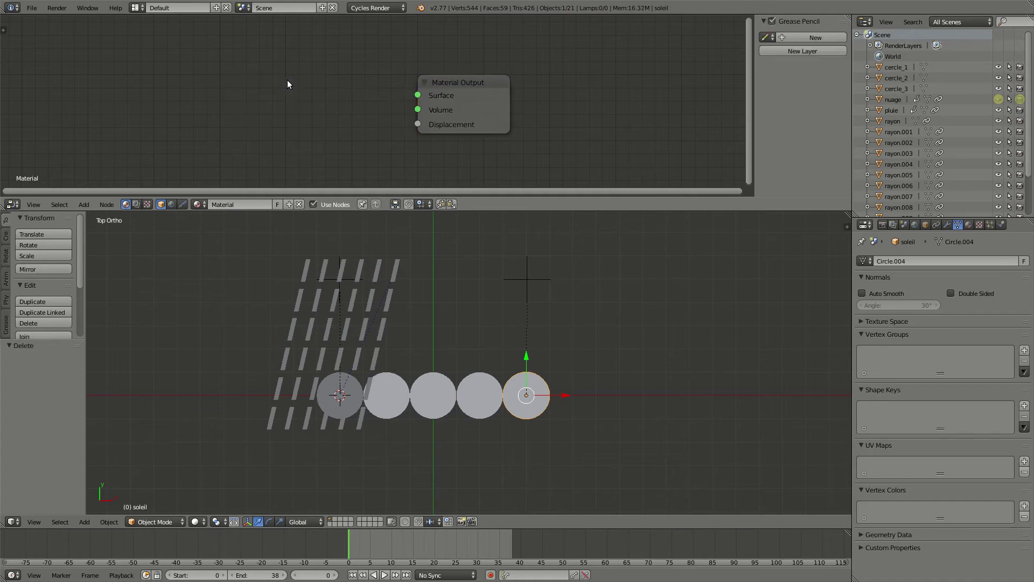
pyautogui.hotkey('shift', 'a')
pyautogui.moveTo(286, 80)
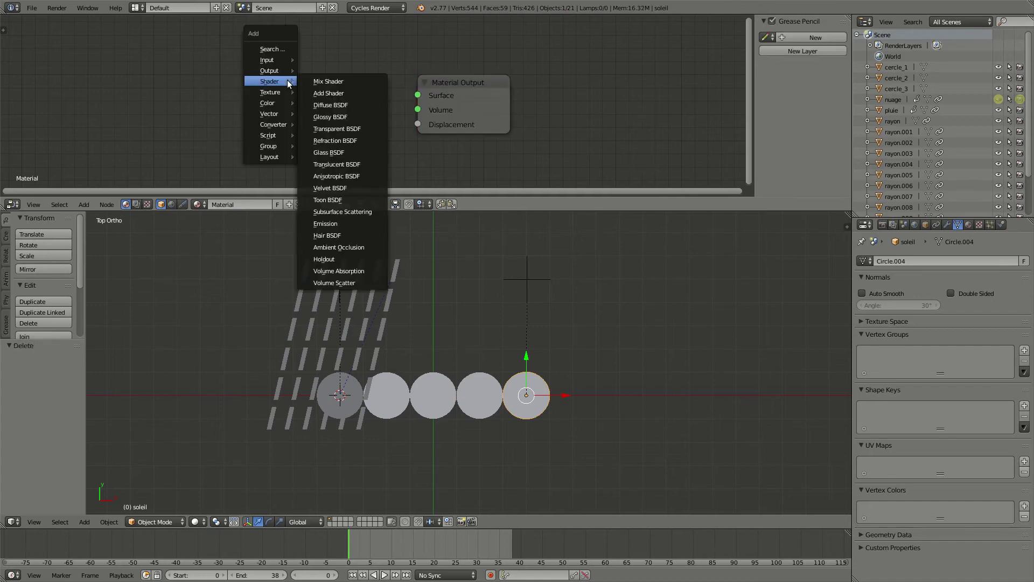
pyautogui.click(357, 222)
pyautogui.click(332, 102)
pyautogui.moveTo(347, 107); pyautogui.dragTo(418, 95)
# Set soleil's emission color to a slightly darkened yellow and name the material soleil.
pyautogui.click(277, 124)
pyautogui.moveTo(303, 193); pyautogui.dragTo(285, 200)
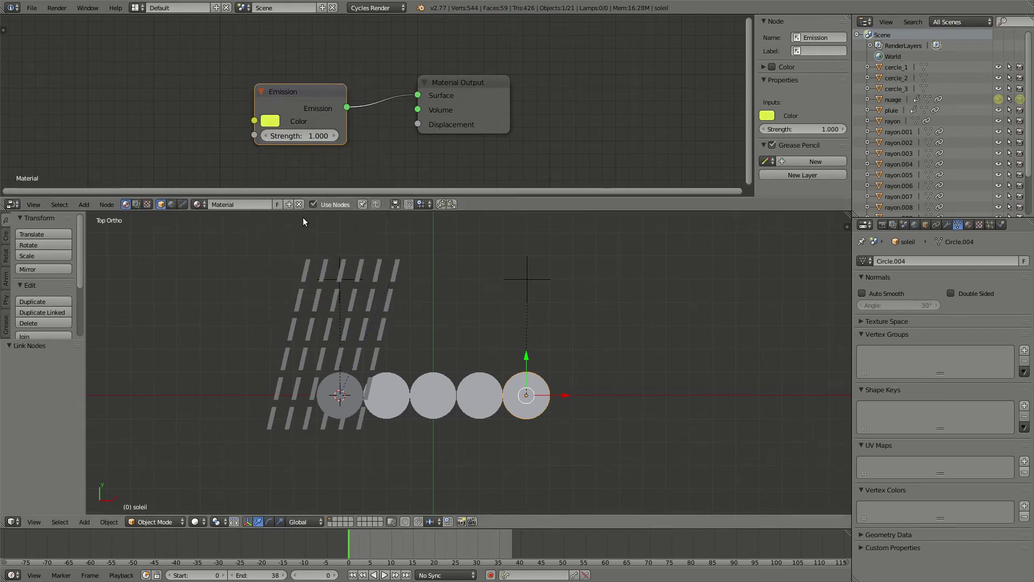
pyautogui.click(274, 123)
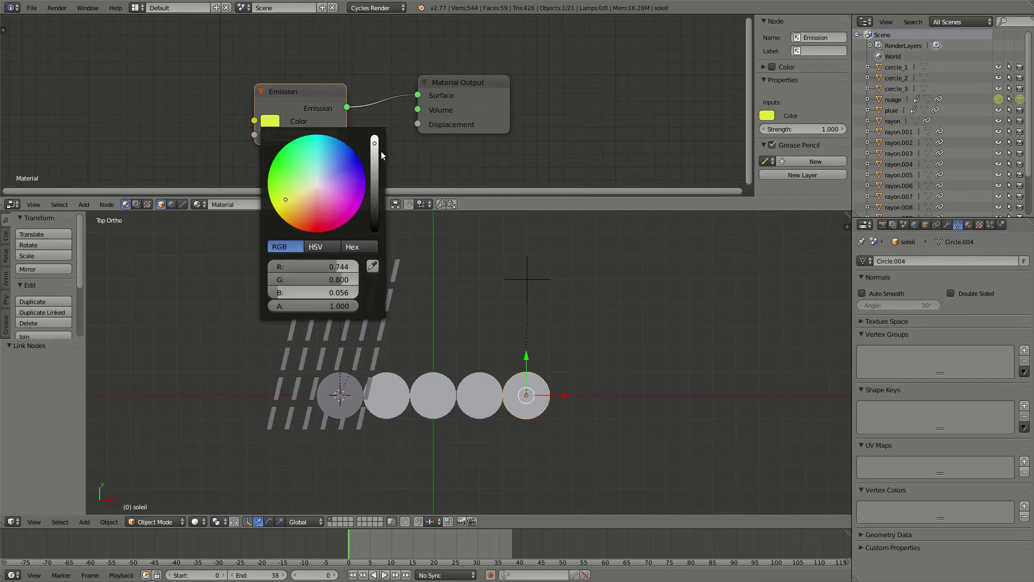
pyautogui.moveTo(375, 143)
pyautogui.mouseDown()
pyautogui.moveTo(377, 180)
pyautogui.moveTo(377, 163)
pyautogui.mouseUp()
pyautogui.click(251, 206)
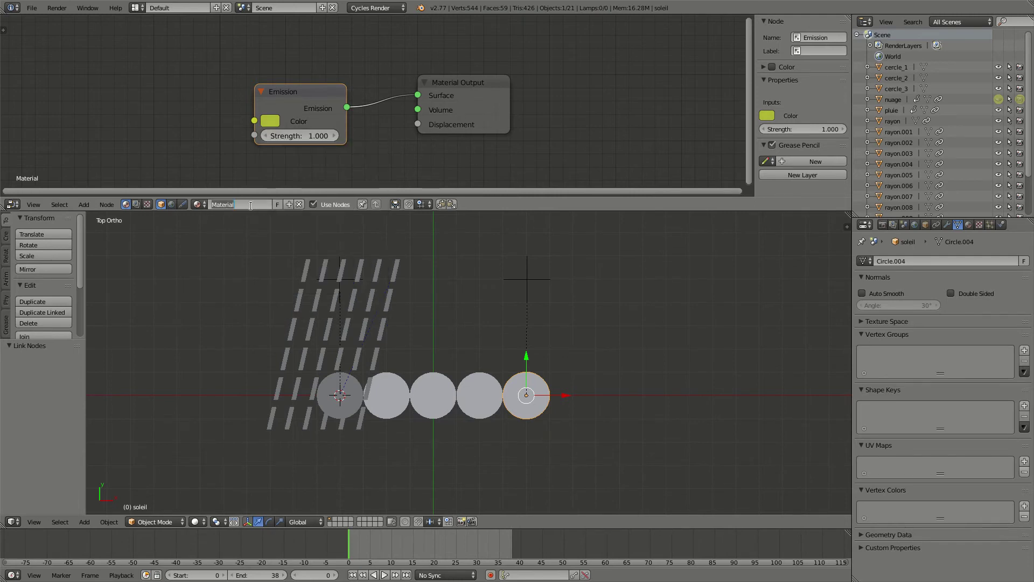
pyautogui.write('soleil')
pyautogui.press('Return')
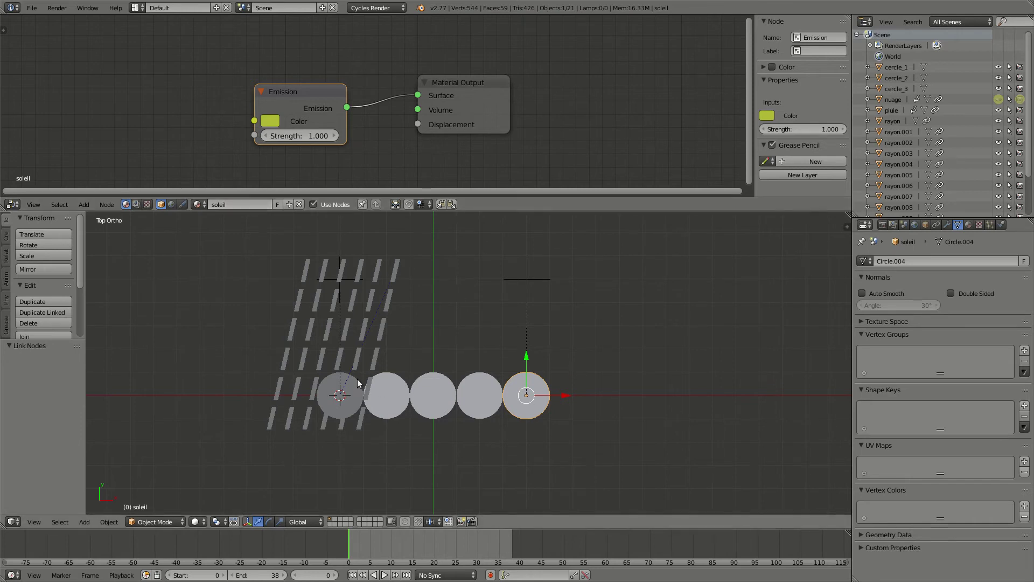
# Create a new material for soleil_pluie and replace its Diffuse BSDF with an Emission shader linked to the surface output.
pyautogui.rightClick(357, 379)
pyautogui.click(244, 204)
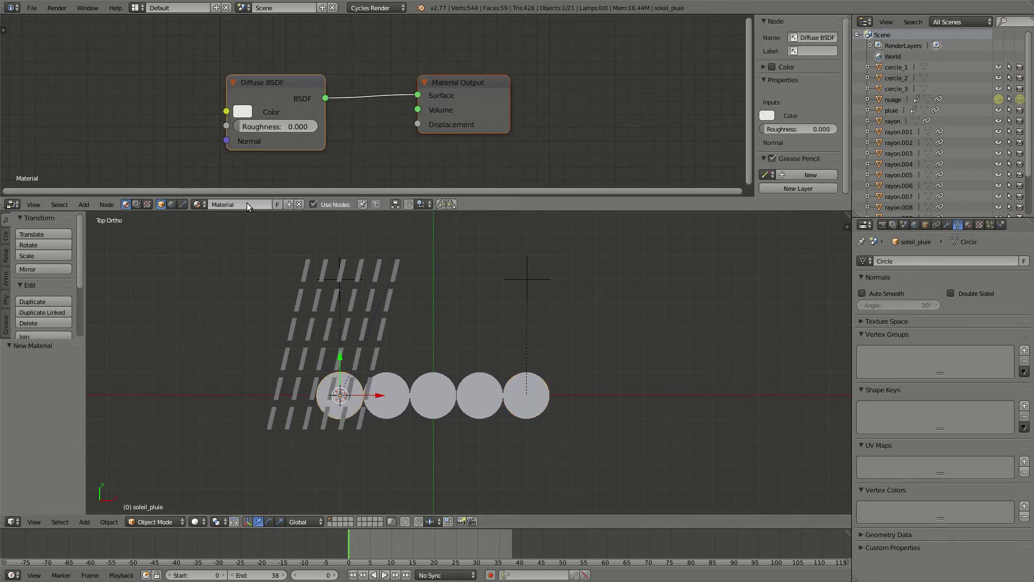
pyautogui.click(276, 84)
pyautogui.press('x')
pyautogui.hotkey('shift', 'a')
pyautogui.moveTo(275, 85)
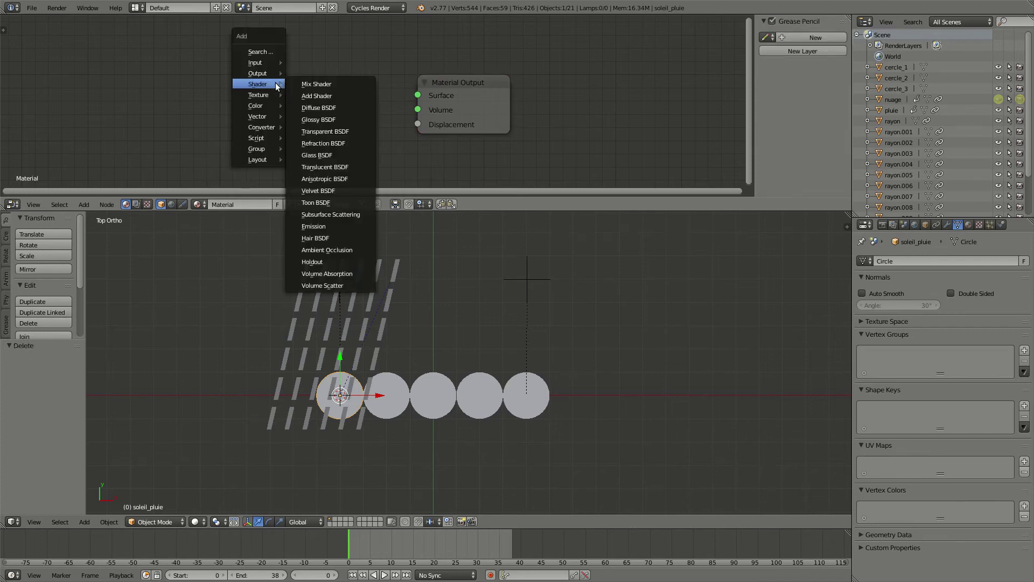
pyautogui.click(341, 225)
pyautogui.click(256, 82)
pyautogui.moveTo(349, 105); pyautogui.dragTo(422, 94)
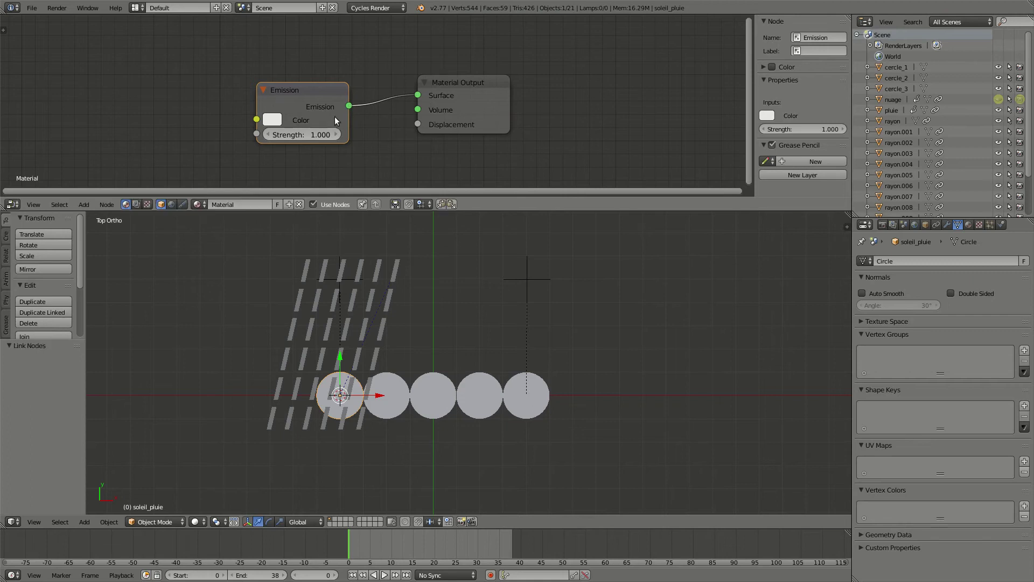
# Rename soleil_pluie's material as soleil_gris.
pyautogui.click(250, 205)
pyautogui.write('soleil_gris')
pyautogui.press('Return')
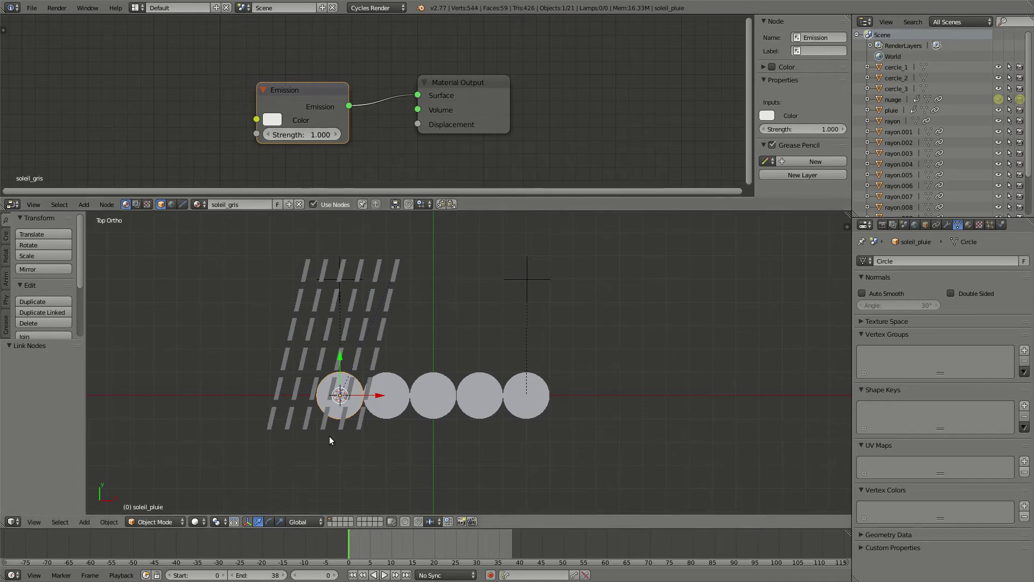
# Preview the animation, copy cercle_2's grey emission color onto soleil_gris's Emission node and keyframe that color at frame 0.
pyautogui.hotkey('alt', 'a')
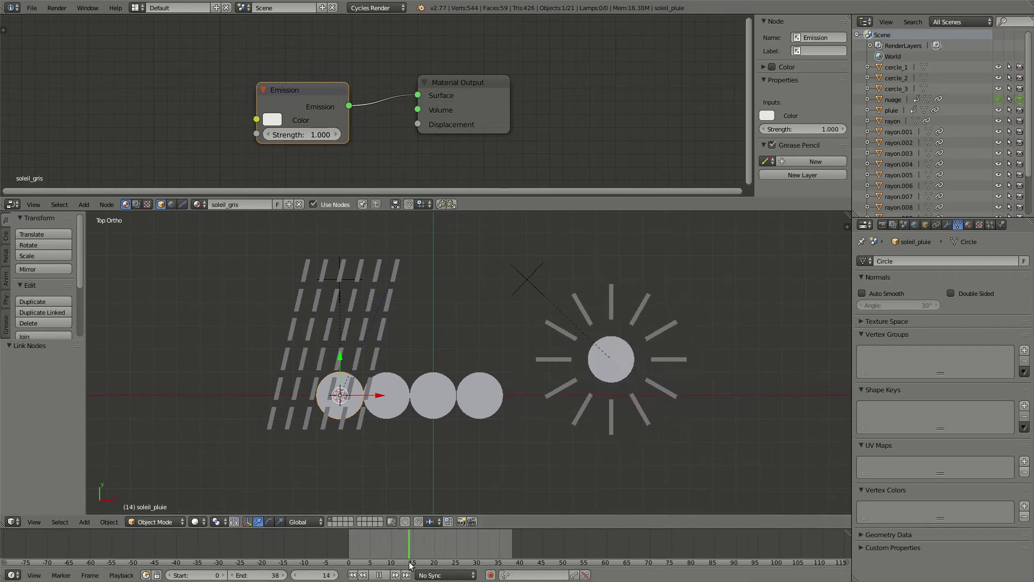
pyautogui.press('Escape')
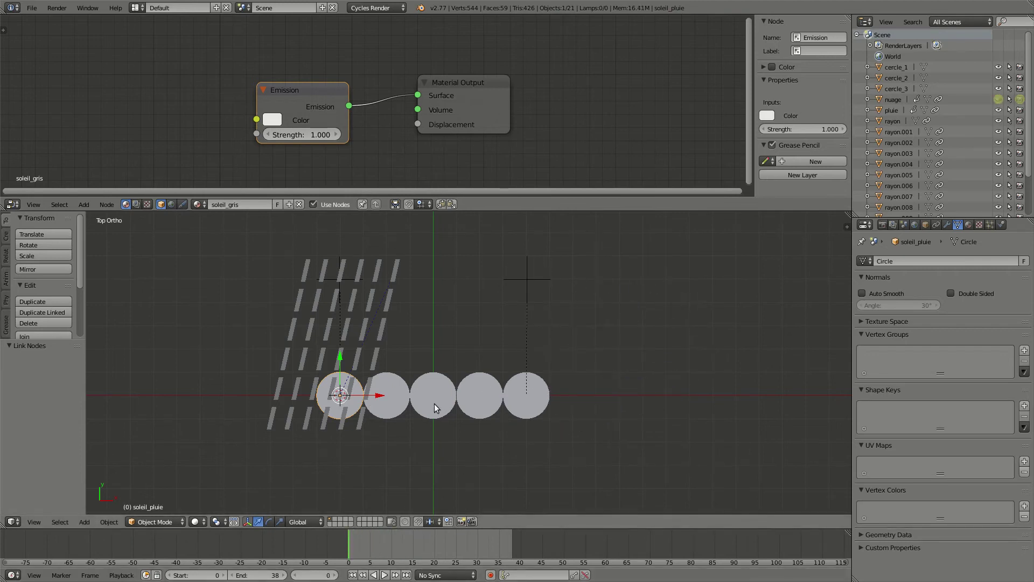
pyautogui.rightClick(435, 403)
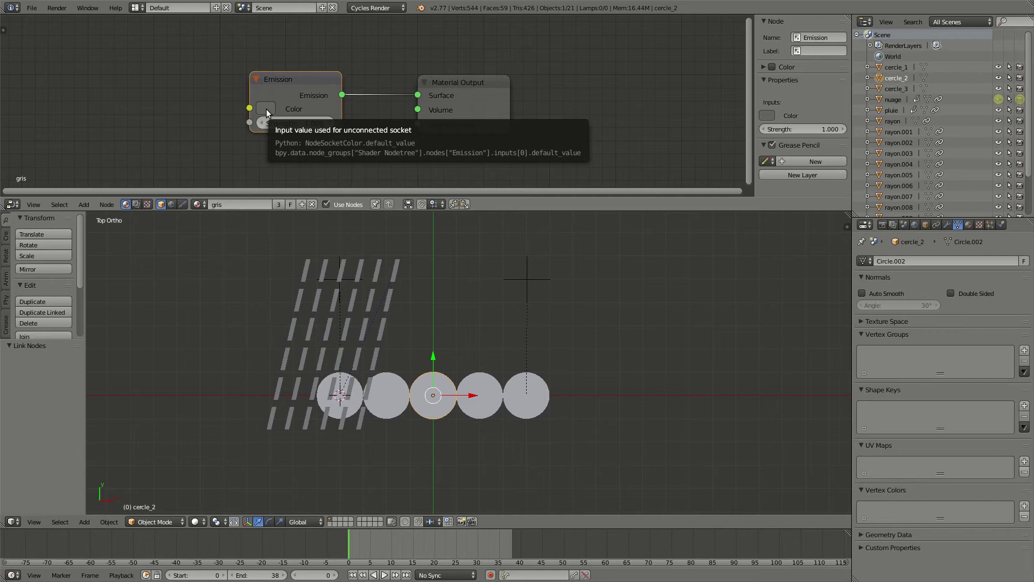
pyautogui.rightClick(355, 403)
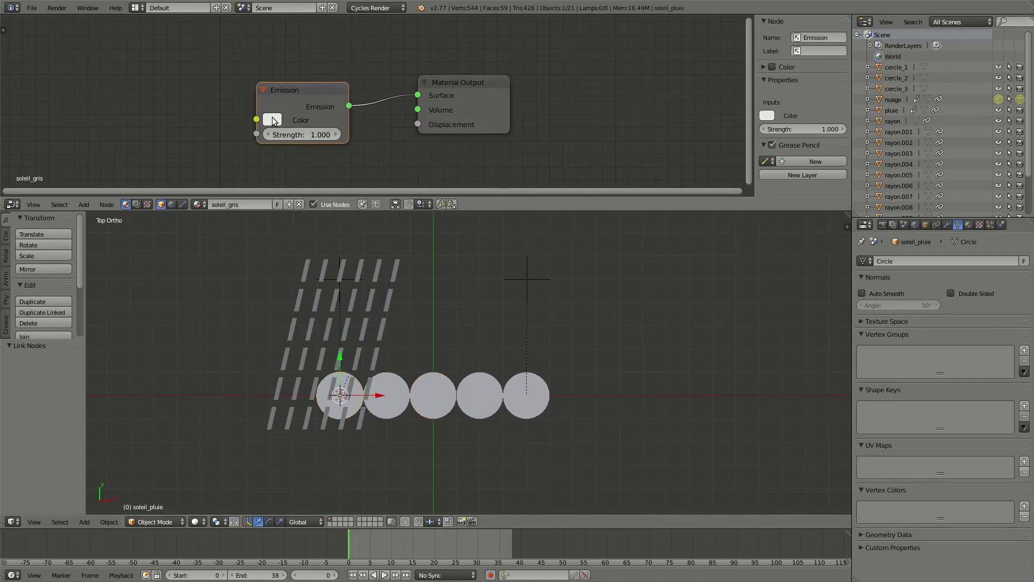
pyautogui.hotkey('ctrl', 'v')
pyautogui.hotkey('alt', 'a')
# At frame 19, copy soleil's yellow emission color onto soleil_gris's Emission node and keyframe it.
pyautogui.moveTo(358, 539); pyautogui.dragTo(431, 533)
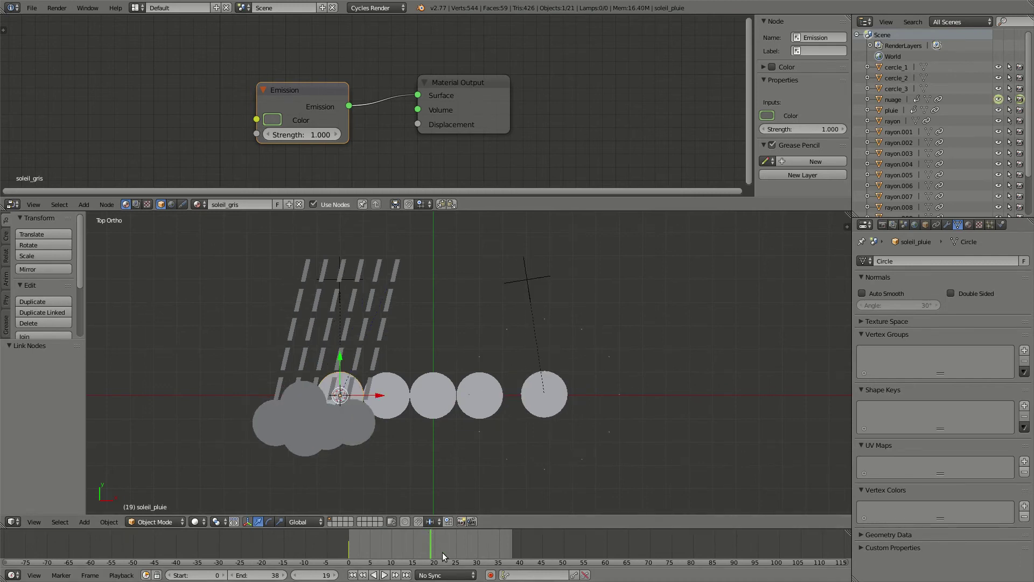
pyautogui.click(273, 119)
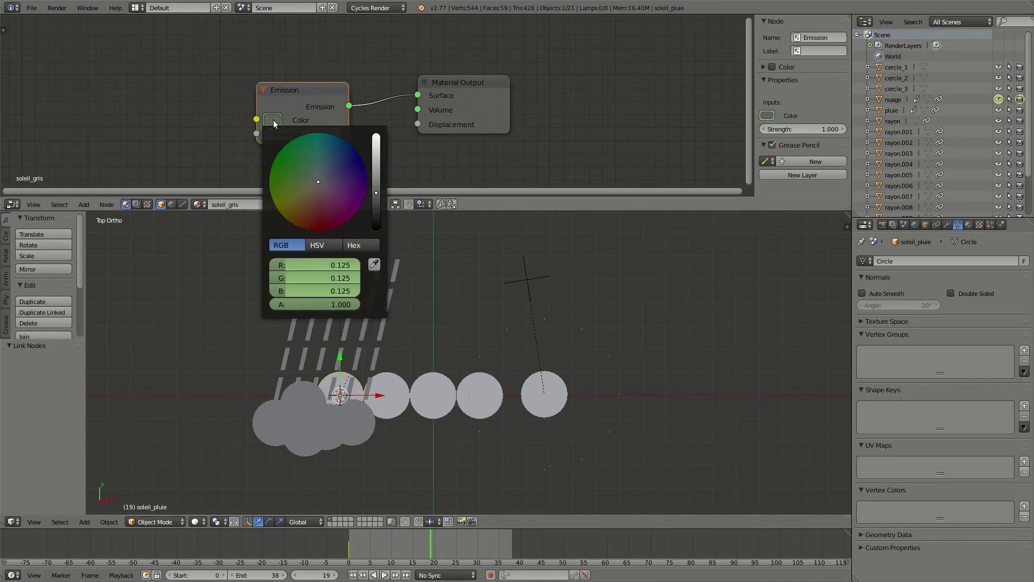
pyautogui.rightClick(540, 413)
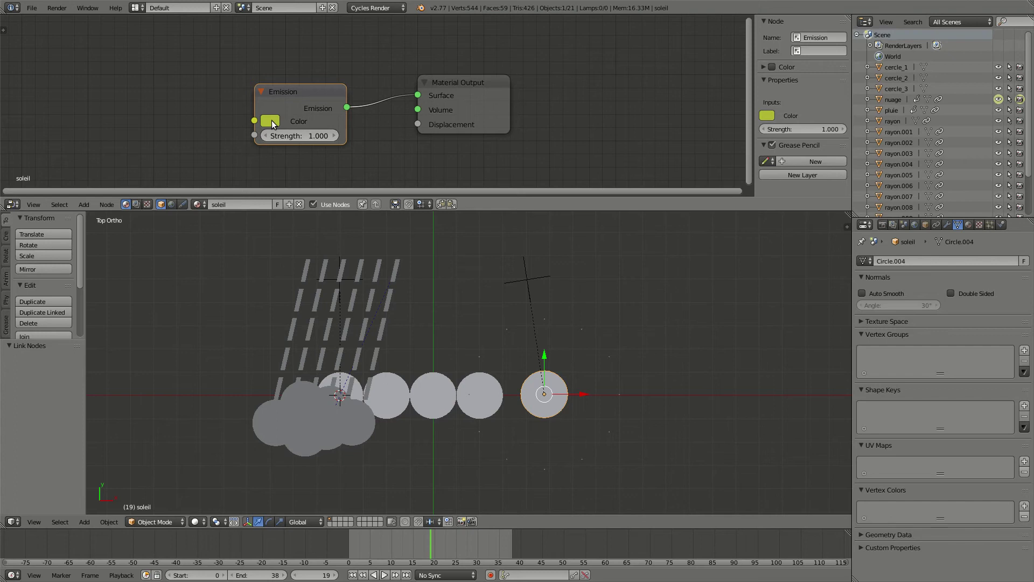
pyautogui.rightClick(359, 388)
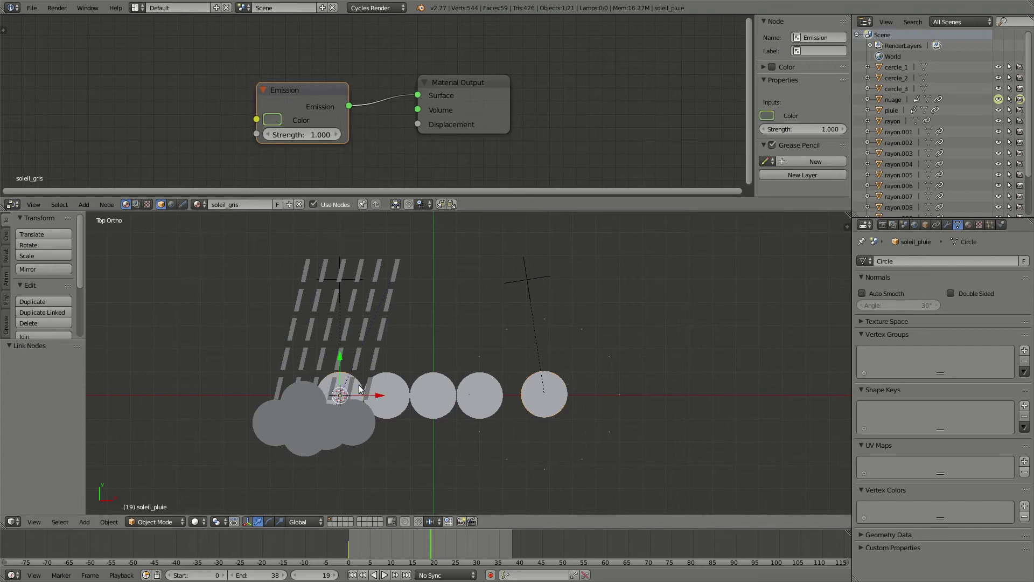
pyautogui.hotkey('ctrl', 'v')
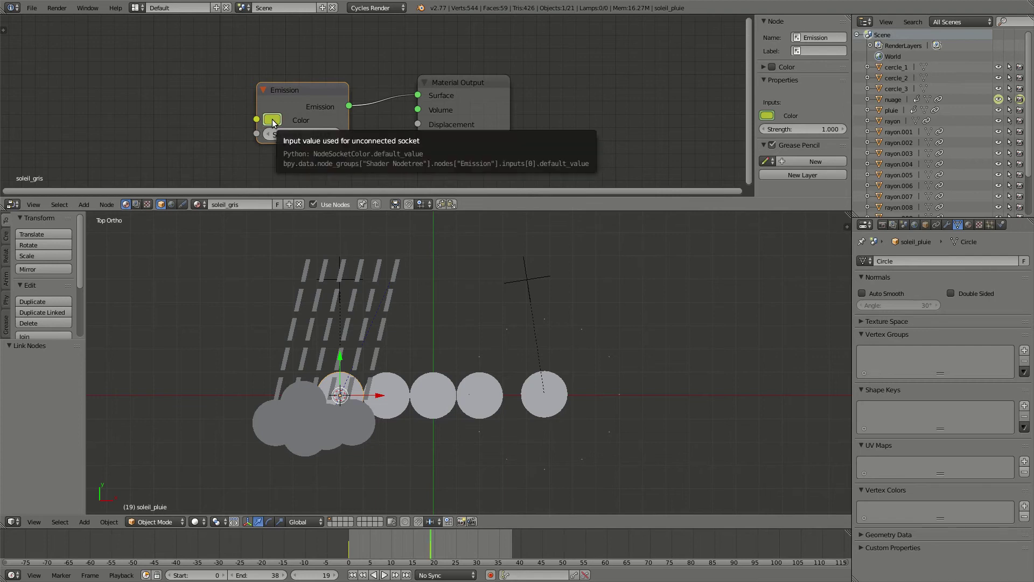
pyautogui.hotkey('alt', 'a')
pyautogui.hotkey('alt', 'a')
# Go to frame 7 and show soleil_gris's expanded animation channel in a Graph Editor split off from the Node Editor.
pyautogui.moveTo(462, 548); pyautogui.dragTo(378, 549)
pyautogui.moveTo(848, 19); pyautogui.dragTo(445, 43)
pyautogui.click(456, 205)
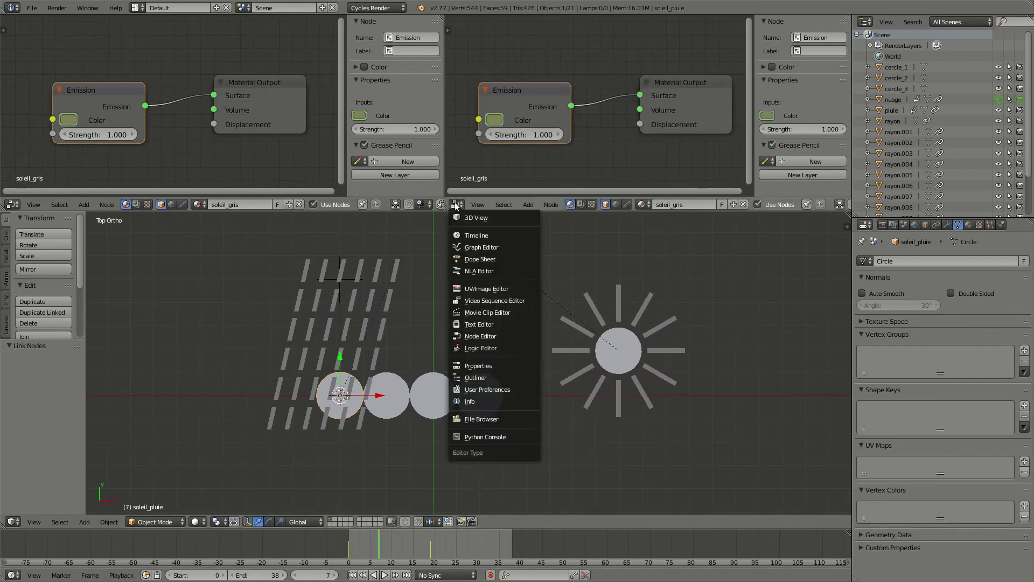
pyautogui.click(480, 247)
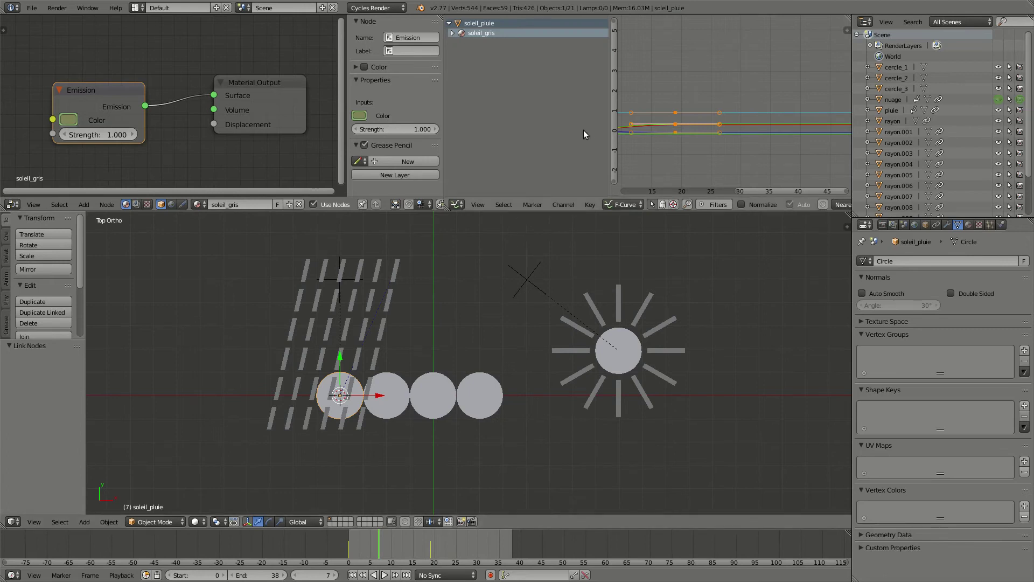
pyautogui.click(452, 34)
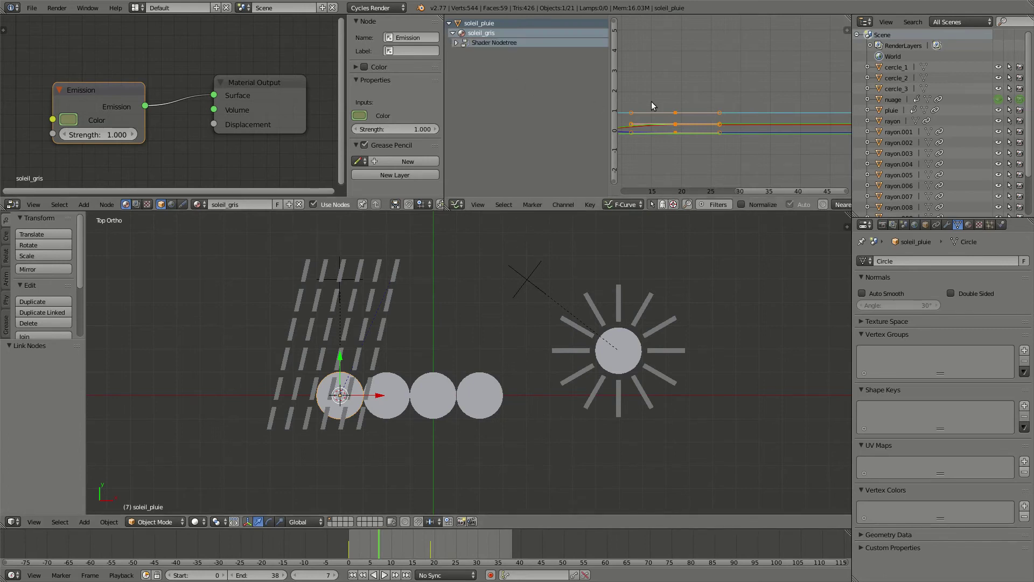
# Frame soleil_gris's curves, expand its Shader Nodetree color channels and preview the animation, returning to frame 0.
pyautogui.press('Home')
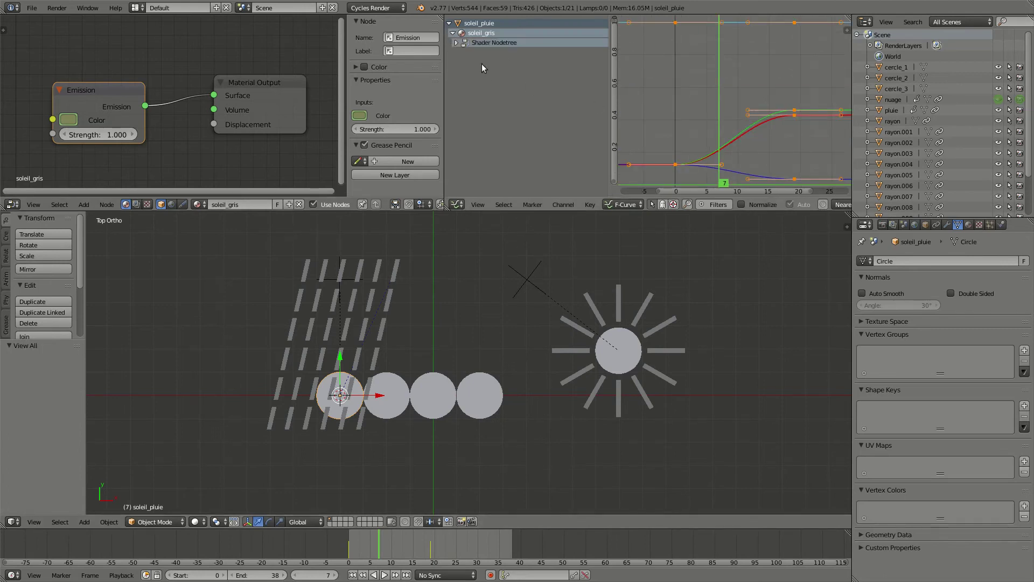
pyautogui.click(457, 43)
pyautogui.scroll(-2, 700, 125)
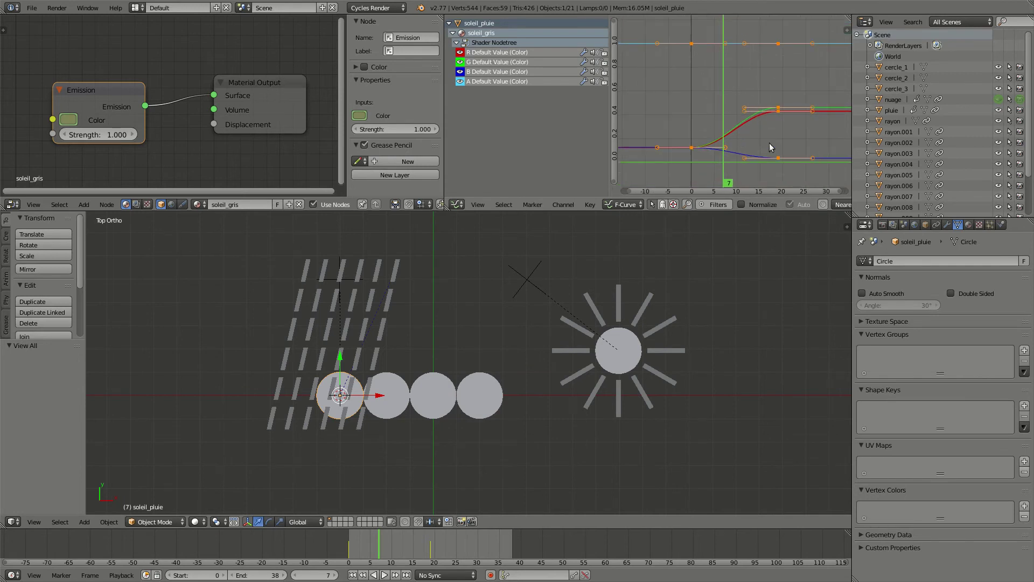
pyautogui.moveTo(392, 548)
pyautogui.mouseDown()
pyautogui.moveTo(429, 542)
pyautogui.moveTo(352, 544)
pyautogui.moveTo(396, 543)
pyautogui.mouseUp()
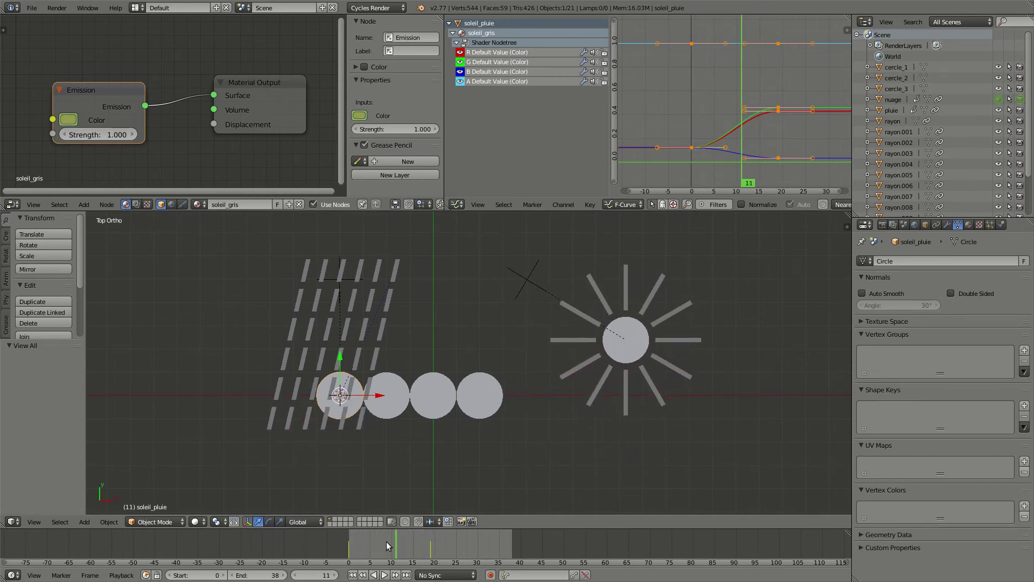
pyautogui.hotkey('alt', 'a')
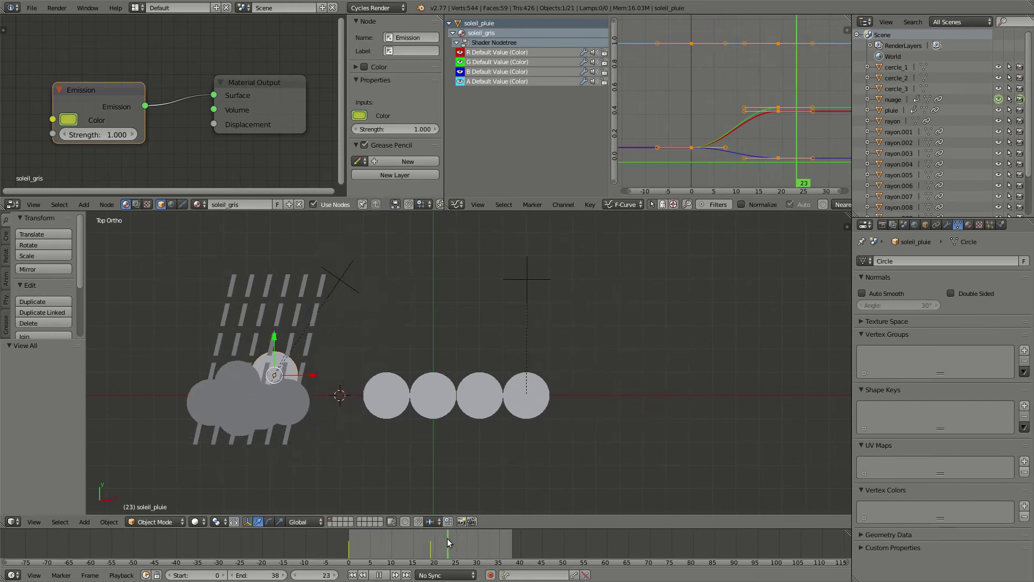
pyautogui.moveTo(360, 544); pyautogui.dragTo(349, 545)
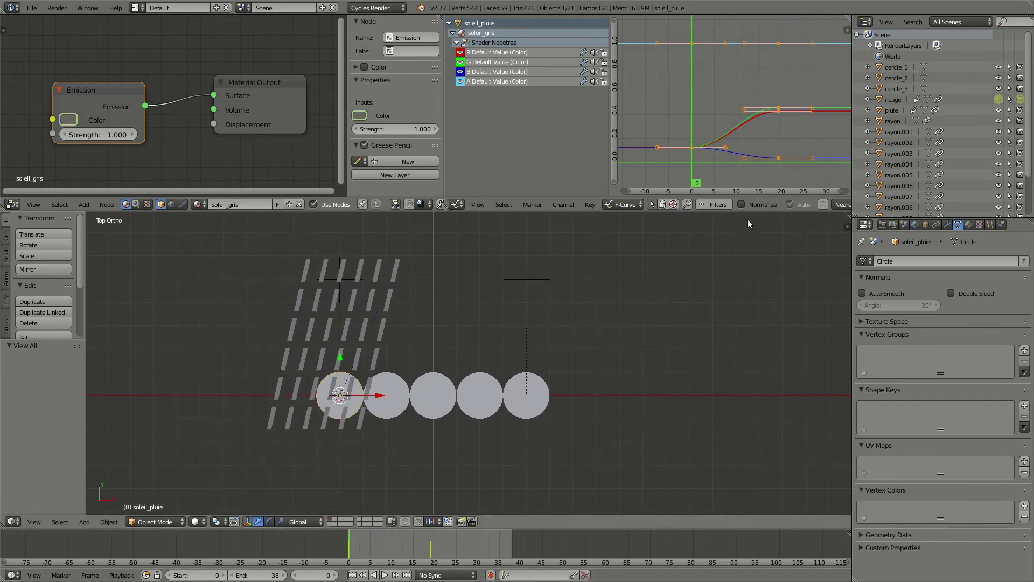
# Set all of soleil_gris's color keyframes to Constant interpolation and scrub to frame 19.
pyautogui.press('a')
pyautogui.press('a')
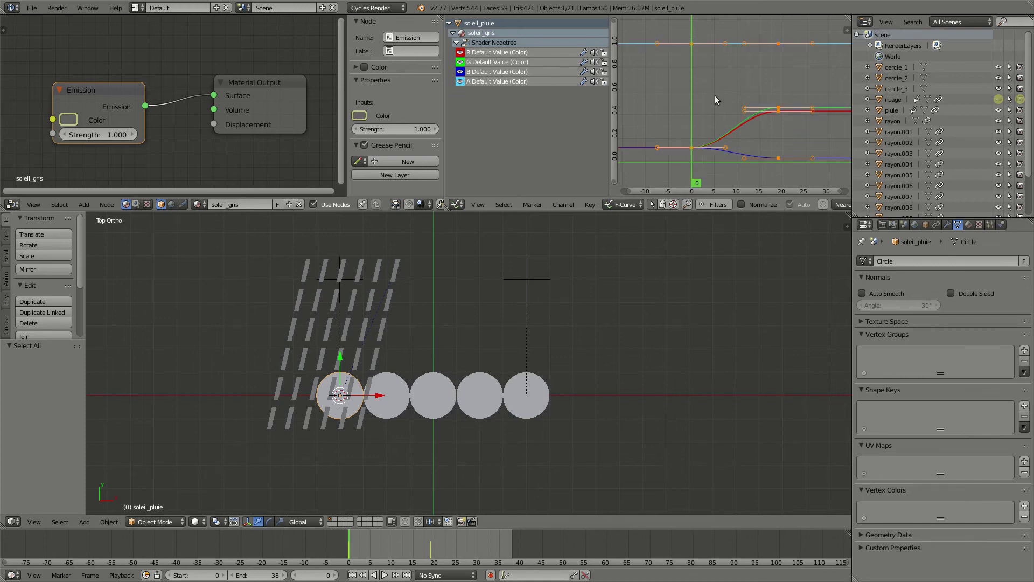
pyautogui.press('t')
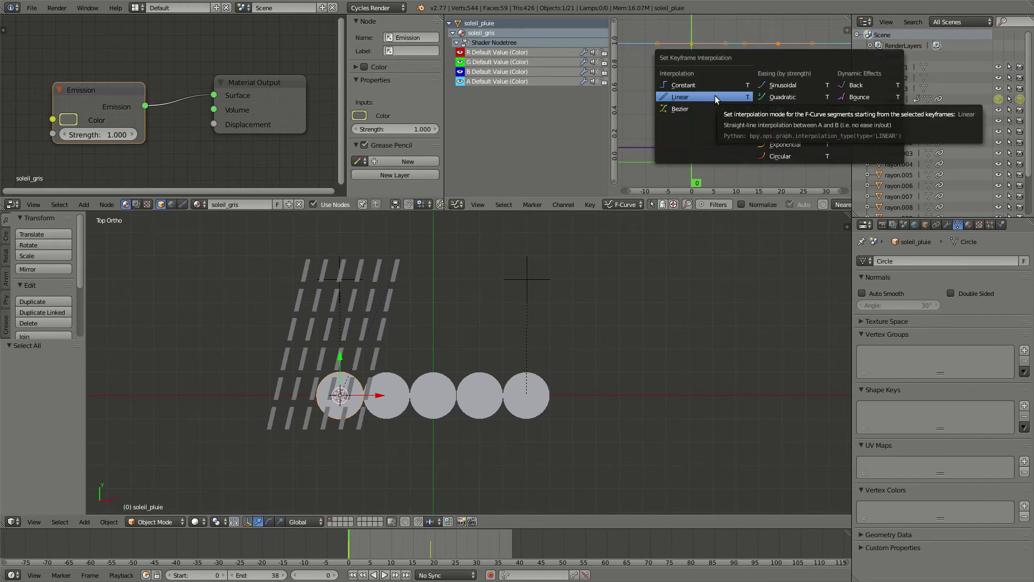
pyautogui.click(706, 82)
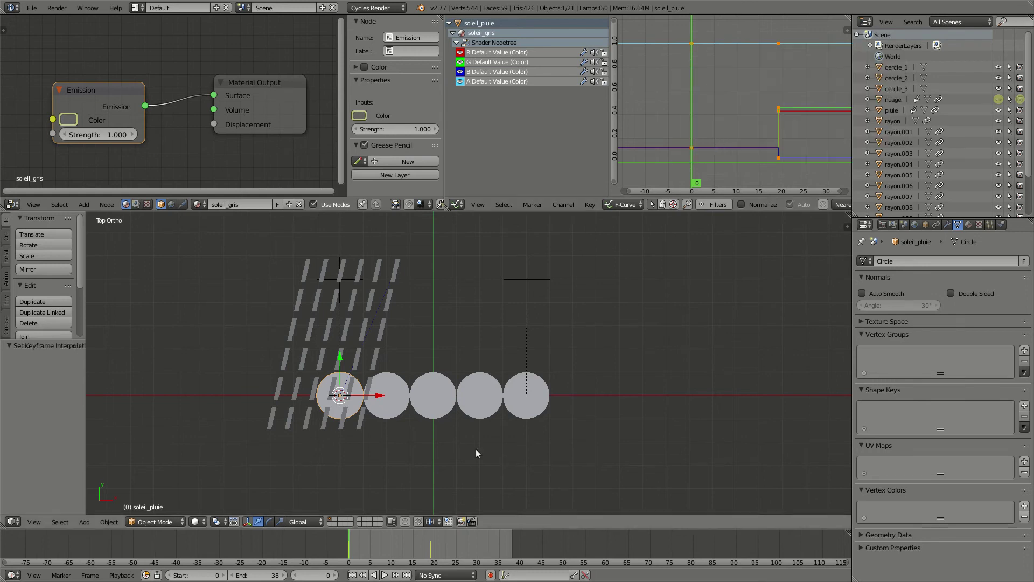
pyautogui.click(363, 541)
pyautogui.moveTo(363, 542)
pyautogui.mouseDown()
pyautogui.moveTo(431, 558)
pyautogui.moveTo(480, 549)
pyautogui.moveTo(350, 538)
pyautogui.mouseUp()
pyautogui.click(431, 541)
# Assign the existing soleil material to the sun ray rayon.011.
pyautogui.rightClick(505, 331)
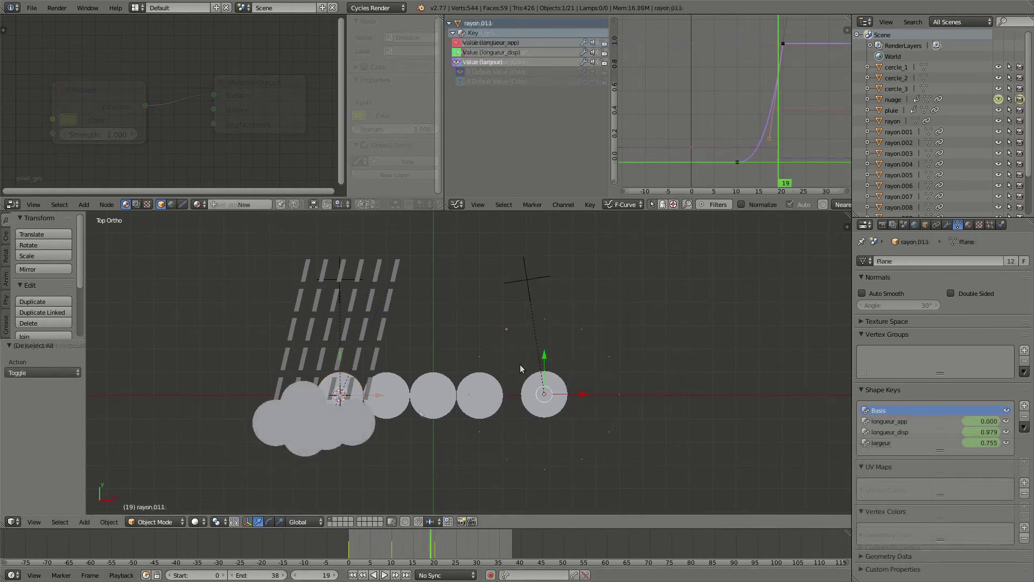
pyautogui.click(197, 204)
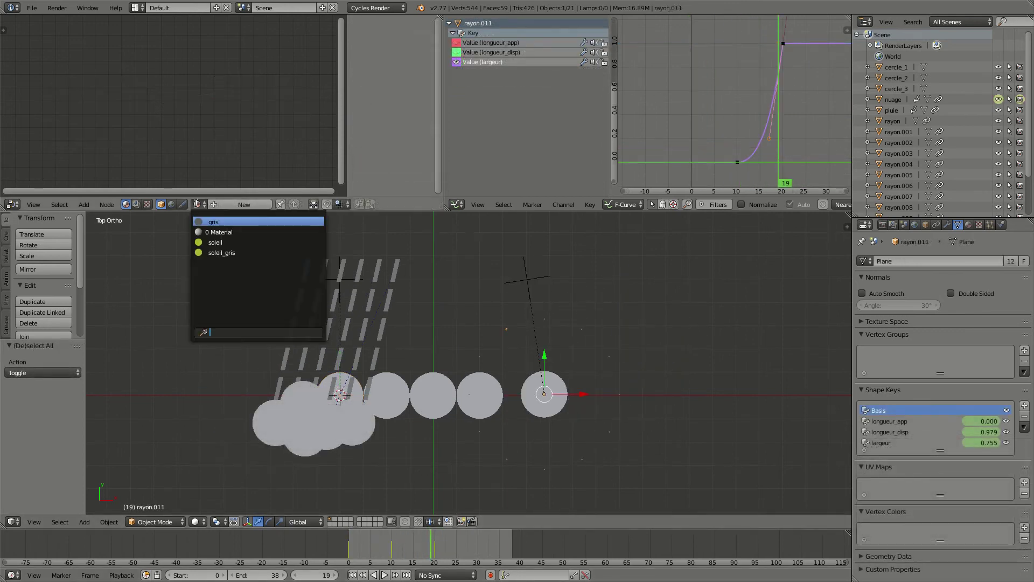
pyautogui.click(239, 243)
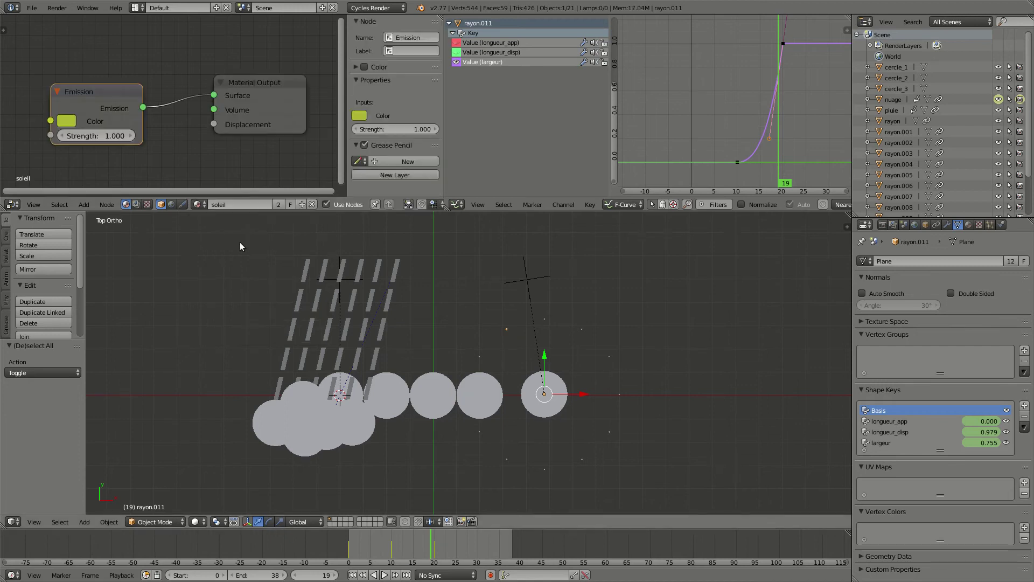
# Assign the gris material to the nuage cloud, make it a single-user copy and rename it nuage.
pyautogui.rightClick(359, 436)
pyautogui.click(197, 204)
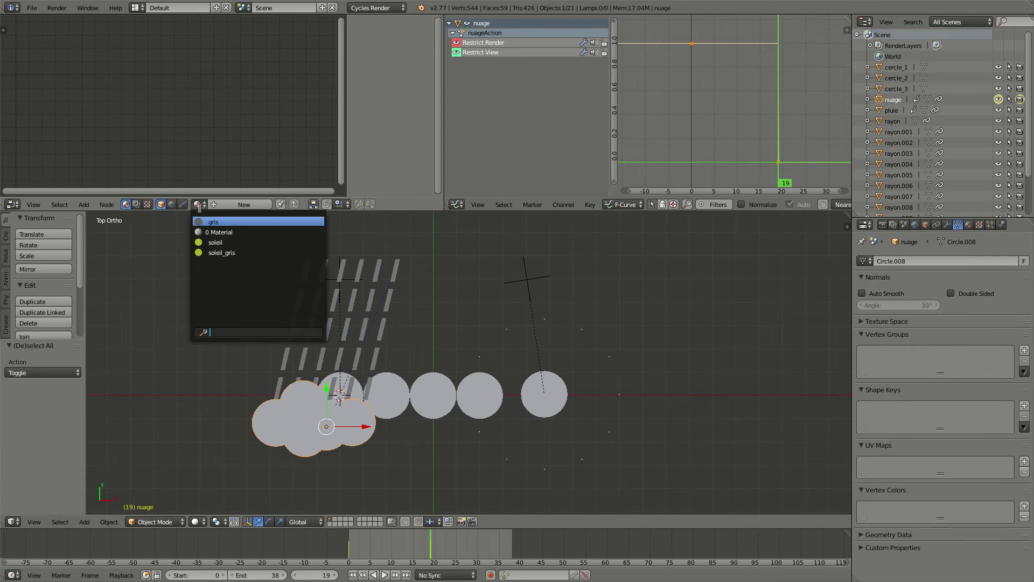
pyautogui.click(212, 222)
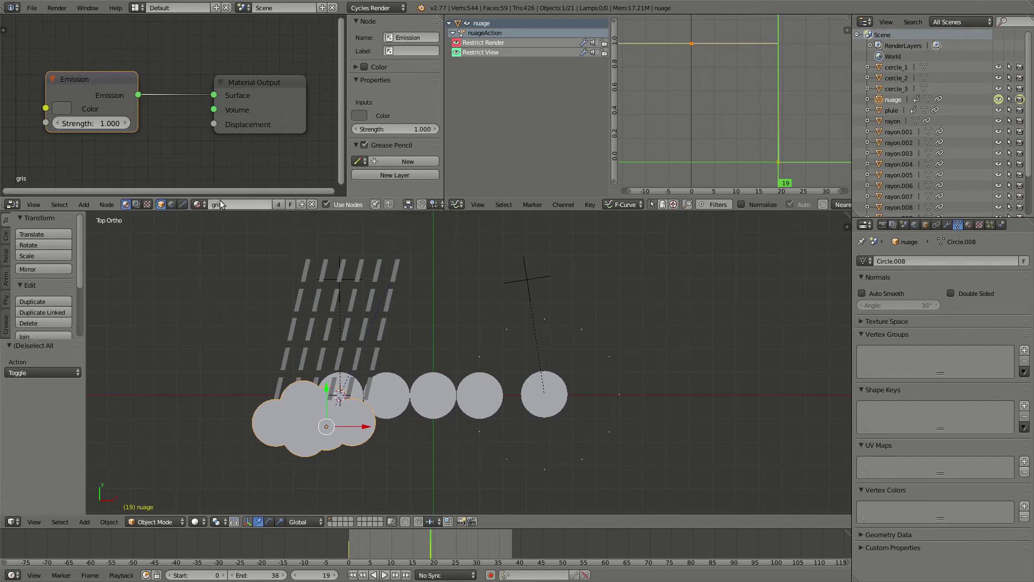
pyautogui.click(279, 204)
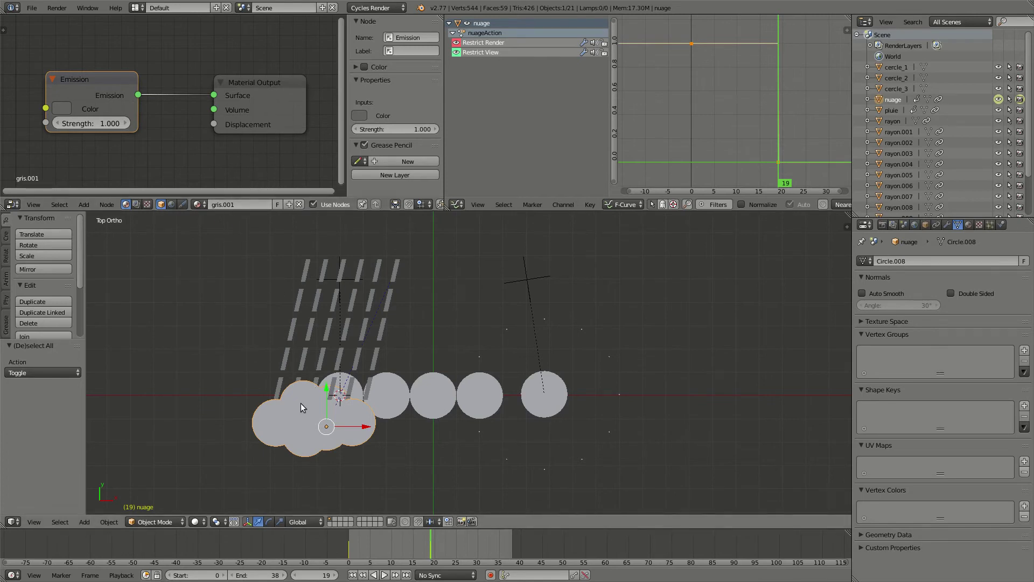
pyautogui.click(250, 205)
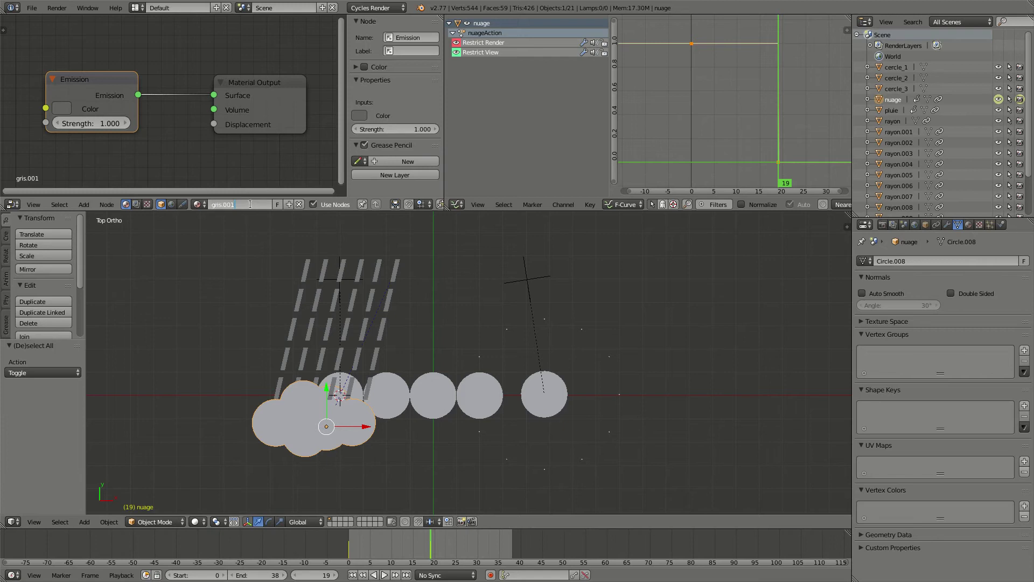
pyautogui.press('BackSpace')
pyautogui.write('nuage')
pyautogui.press('Return')
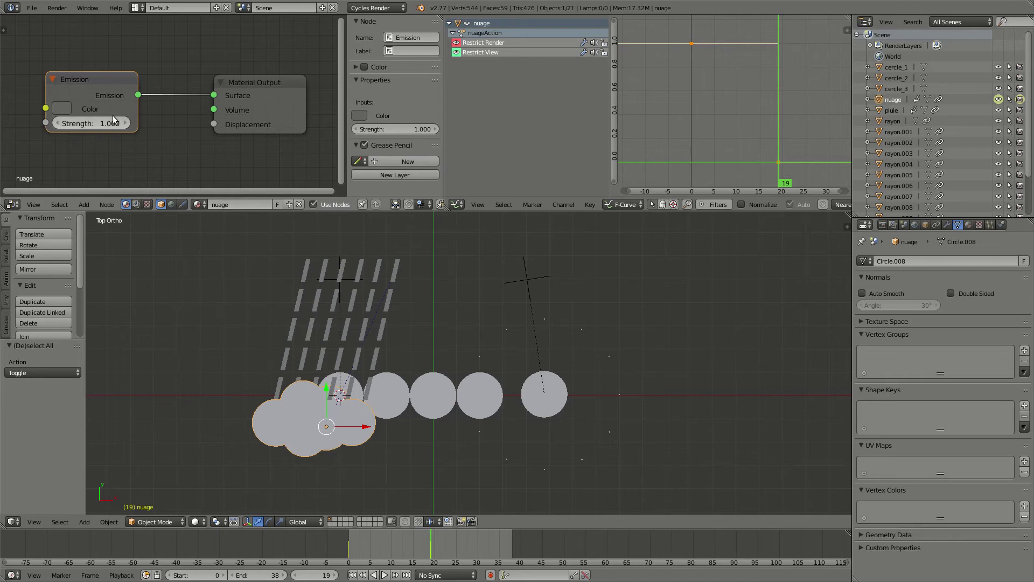
# Darken the nuage material's grey emission color slightly and save the file over the existing one.
pyautogui.click(62, 109)
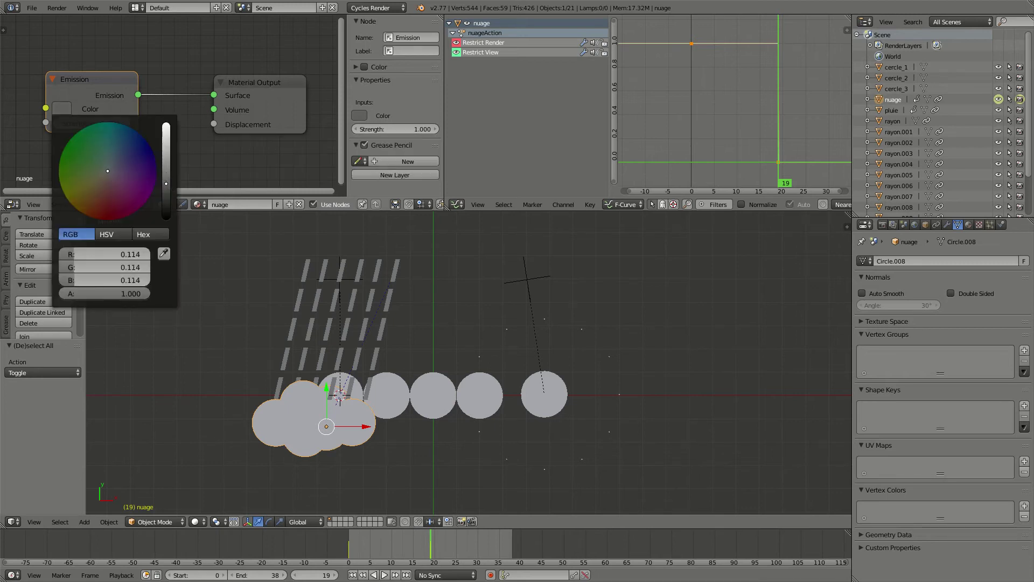
pyautogui.moveTo(167, 183); pyautogui.dragTo(166, 193)
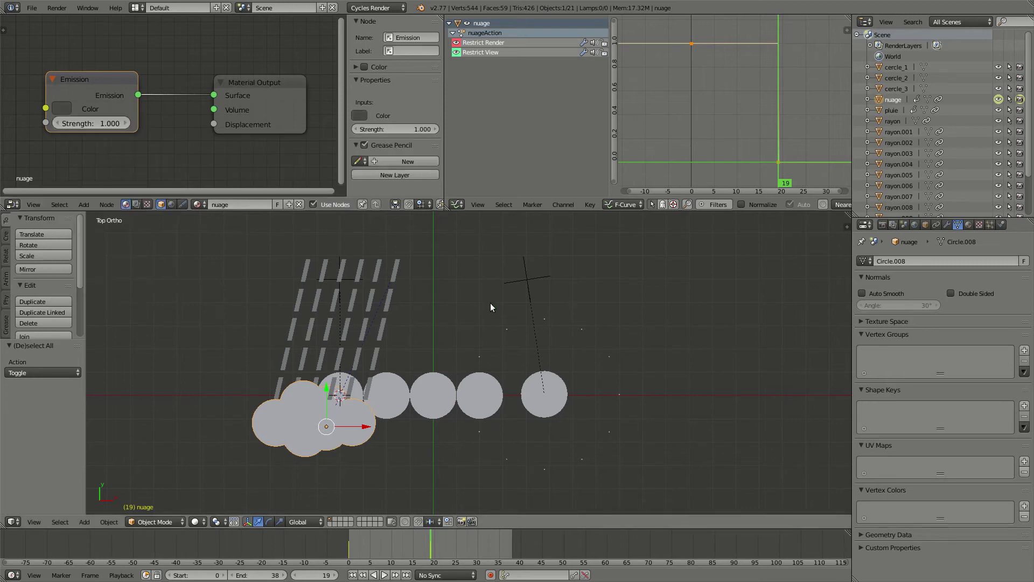
pyautogui.keyDown('shift'); pyautogui.moveTo(497, 347); pyautogui.dragTo(559, 339, button='middle'); pyautogui.keyUp('shift')
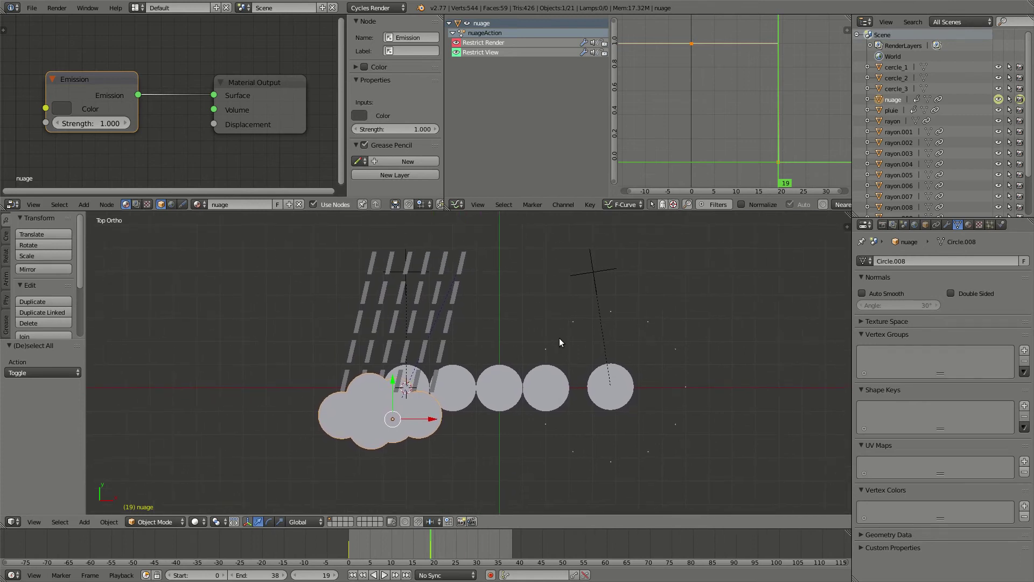
pyautogui.hotkey('ctrl', 's')
pyautogui.click(720, 347)
# Create a new material on the pluie rain object, replacing its Diffuse BSDF with an Emission node connected to the Surface output.
pyautogui.rightClick(371, 271)
pyautogui.click(232, 202)
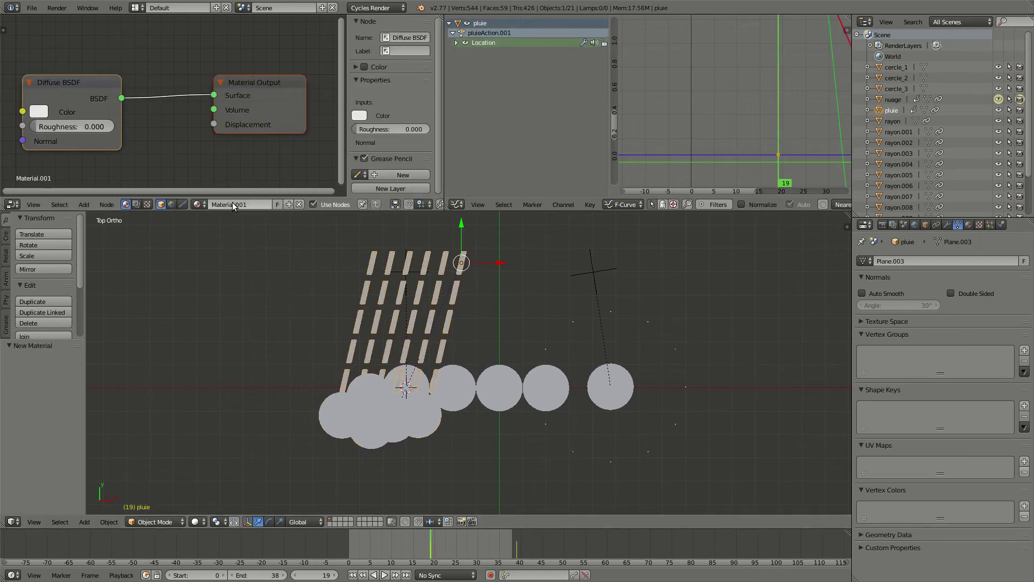
pyautogui.press('x')
pyautogui.hotkey('shift', 'a')
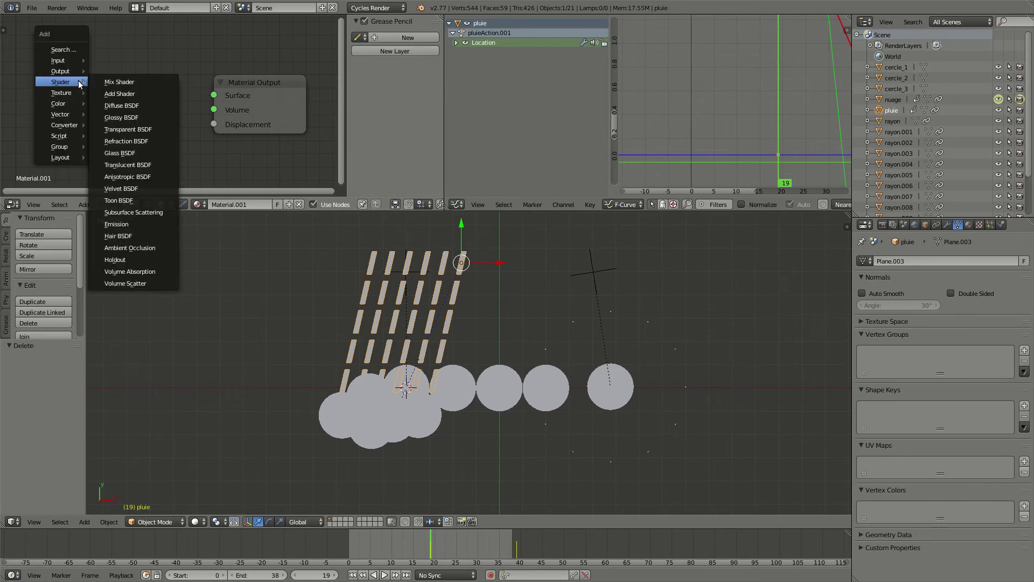
pyautogui.click(138, 224)
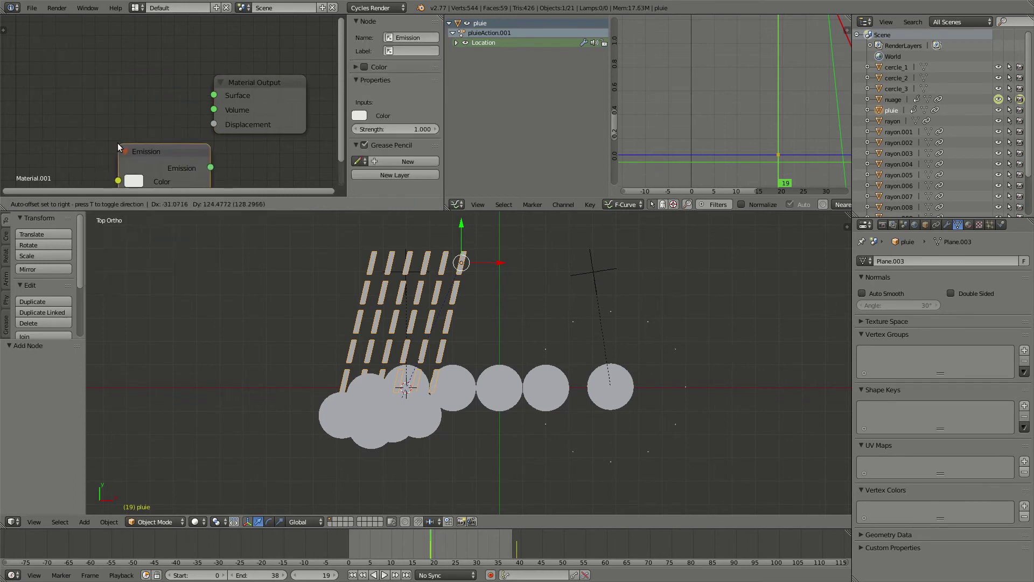
pyautogui.click(146, 102)
pyautogui.moveTo(144, 102); pyautogui.dragTo(214, 95)
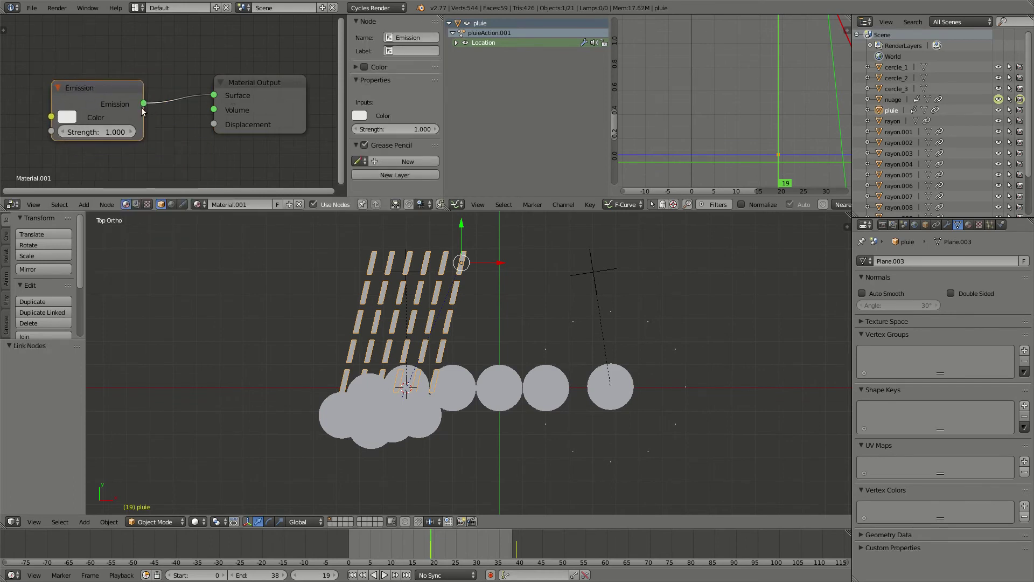
# Set pluie's emission color to blue, R 0.010, G 0.094, B 0.372, and save over the existing file.
pyautogui.click(73, 120)
pyautogui.moveTo(128, 175); pyautogui.dragTo(171, 165)
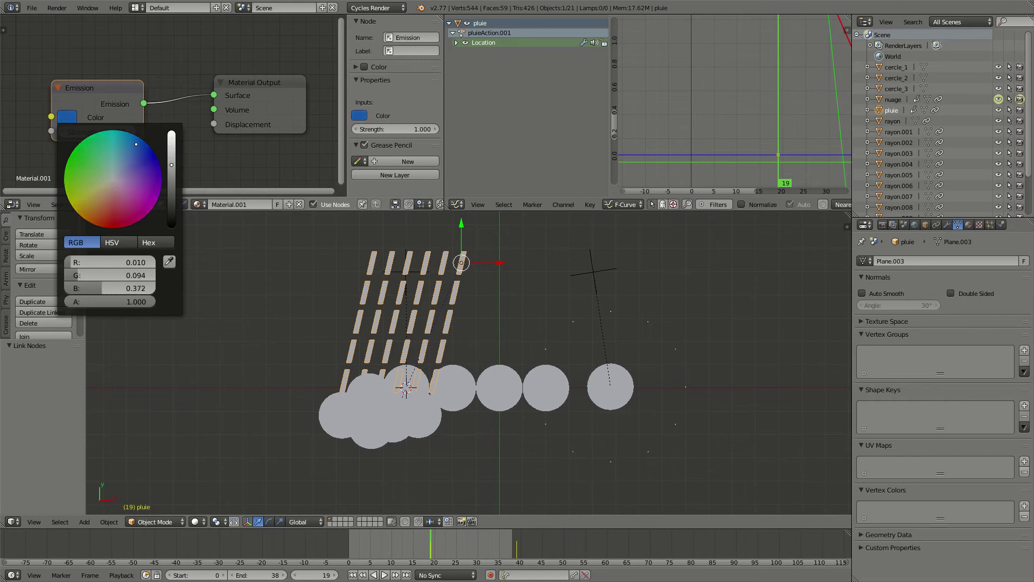
pyautogui.keyDown('shift'); pyautogui.moveTo(520, 360); pyautogui.dragTo(521, 366, button='middle'); pyautogui.keyUp('shift')
pyautogui.hotkey('ctrl', 's')
pyautogui.click(735, 367)
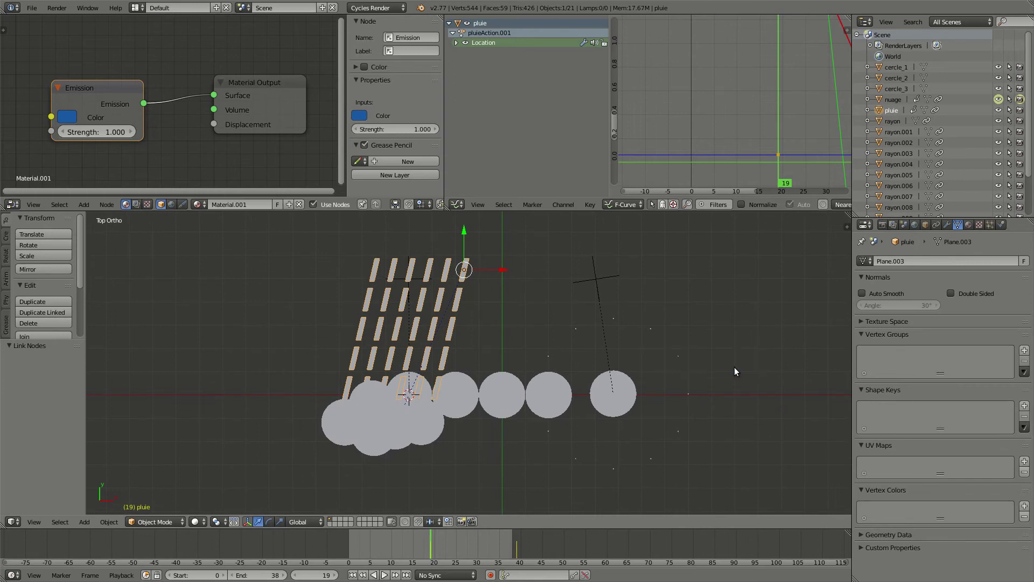
# Preview the animation with all the shapes in view and go to frame 21.
pyautogui.scroll(-3, 722, 371)
pyautogui.scroll(2, 615, 373)
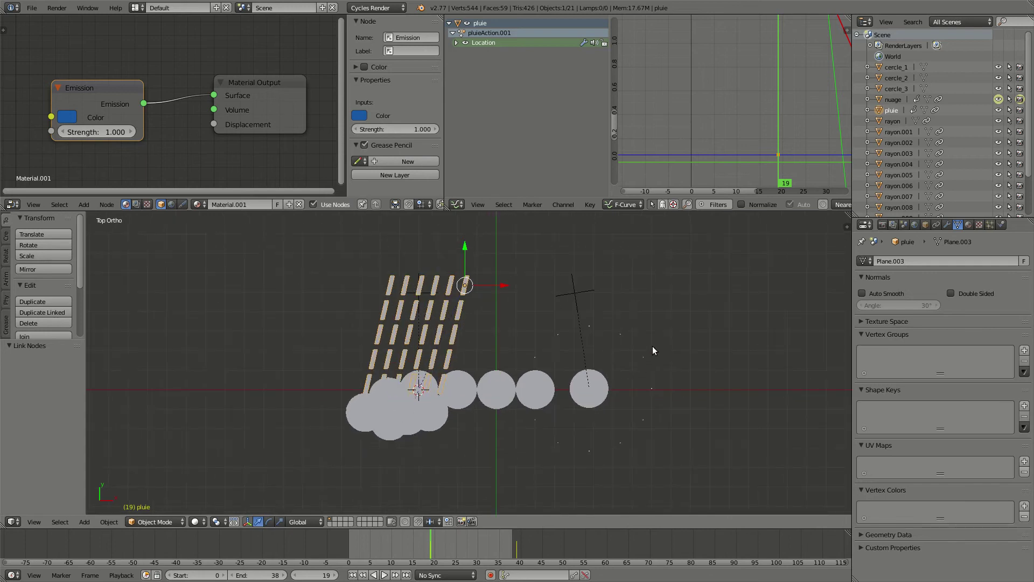
pyautogui.keyDown('shift'); pyautogui.moveTo(654, 349); pyautogui.dragTo(597, 358, button='middle'); pyautogui.keyUp('shift')
pyautogui.hotkey('alt', 'a')
pyautogui.moveTo(435, 540)
pyautogui.mouseDown()
pyautogui.moveTo(415, 540)
pyautogui.moveTo(439, 541)
pyautogui.mouseUp()
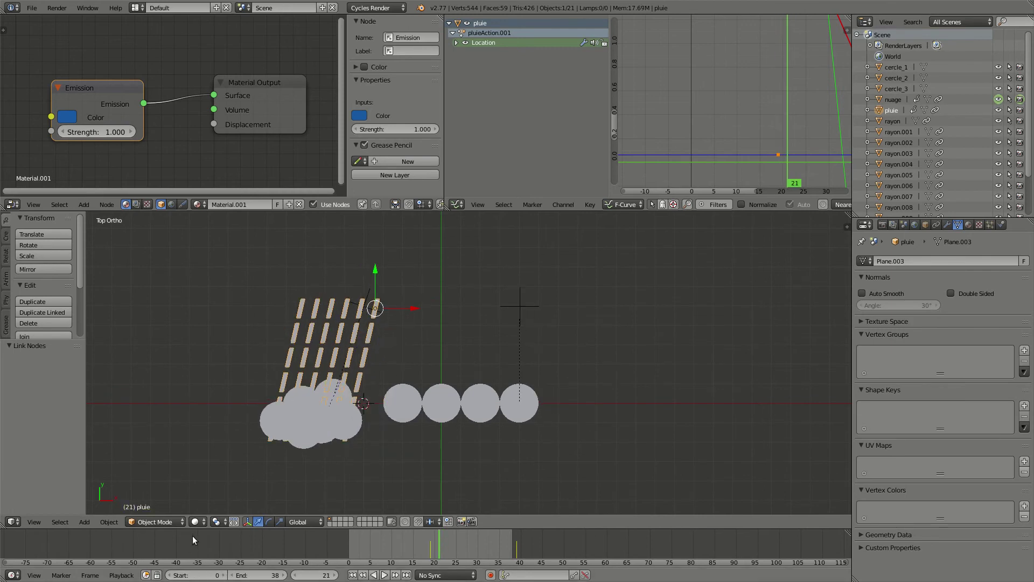
# Switch the 3D viewport to Rendered shading and check the material colors while scrubbing to frame 9 and playing the animation.
pyautogui.click(196, 521)
pyautogui.click(213, 449)
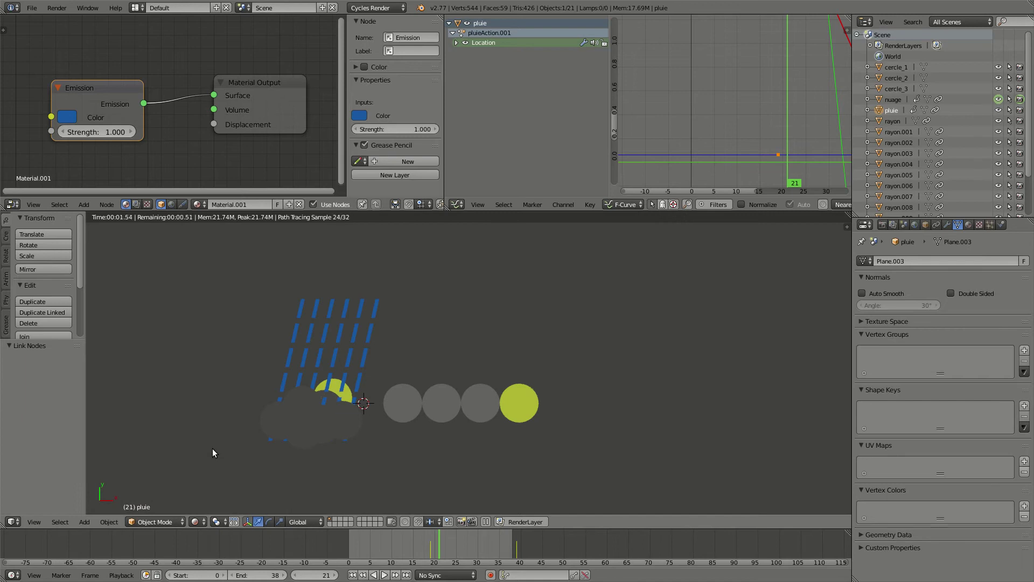
pyautogui.moveTo(444, 541); pyautogui.dragTo(389, 548)
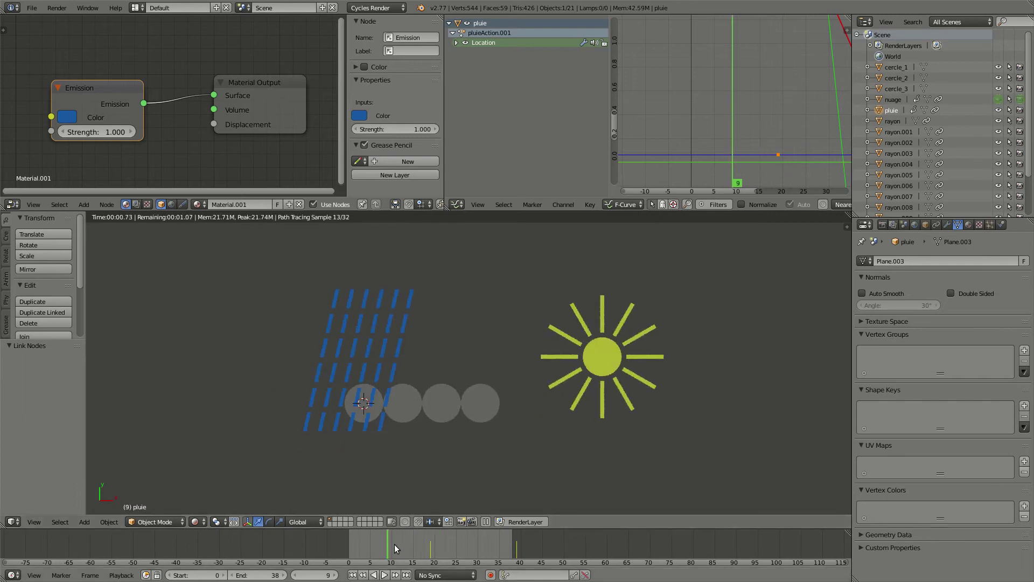
pyautogui.moveTo(387, 541)
pyautogui.mouseDown()
pyautogui.moveTo(348, 545)
pyautogui.moveTo(479, 538)
pyautogui.moveTo(388, 539)
pyautogui.mouseUp()
pyautogui.hotkey('alt', 'a')
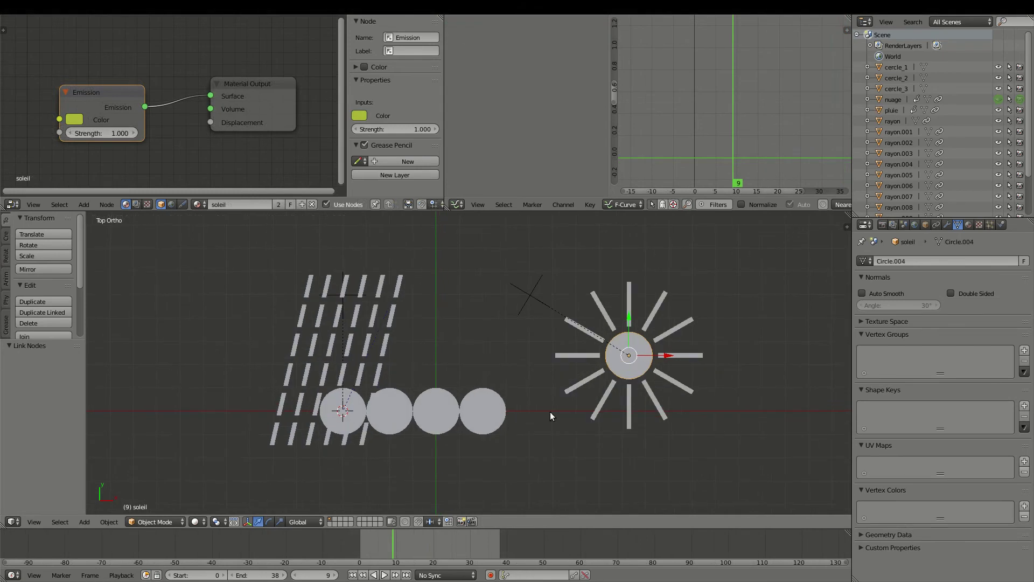
# Add a camera to the scene at the 3D cursor.
pyautogui.keyDown('shift'); pyautogui.moveTo(548, 409); pyautogui.dragTo(524, 403, button='middle'); pyautogui.keyUp('shift')
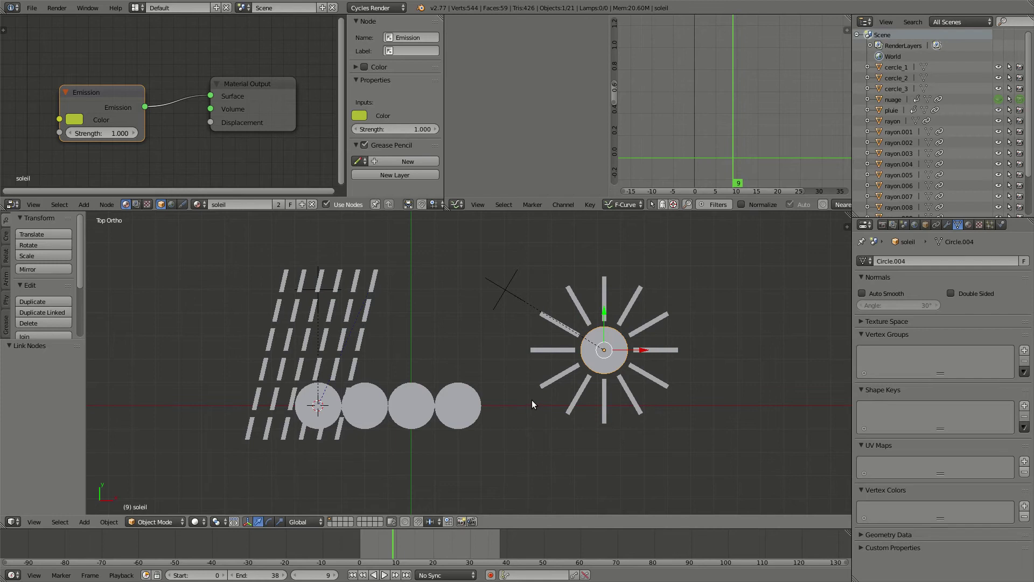
pyautogui.scroll(-1, 532, 400)
pyautogui.keyDown('shift'); pyautogui.moveTo(524, 378); pyautogui.dragTo(516, 391, button='middle'); pyautogui.keyUp('shift')
pyautogui.hotkey('shift', 'a')
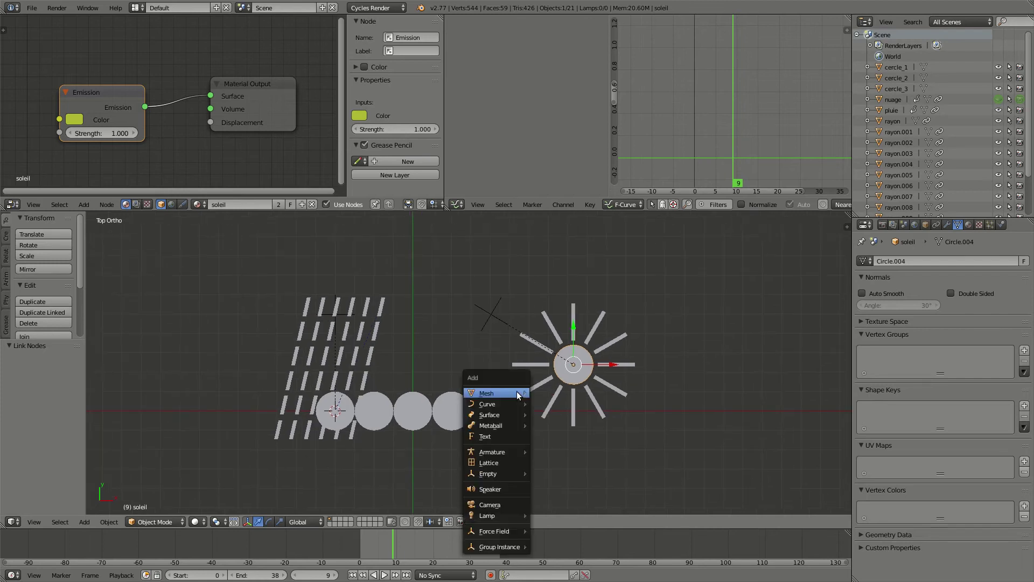
pyautogui.click(516, 503)
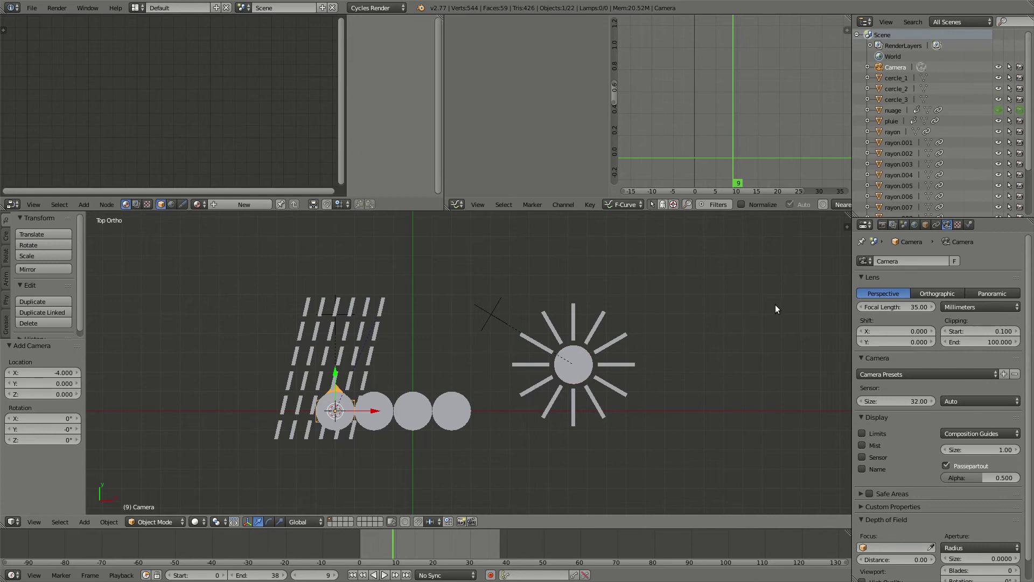
# Set the camera's location to X 0 and Z 5.
pyautogui.press('n')
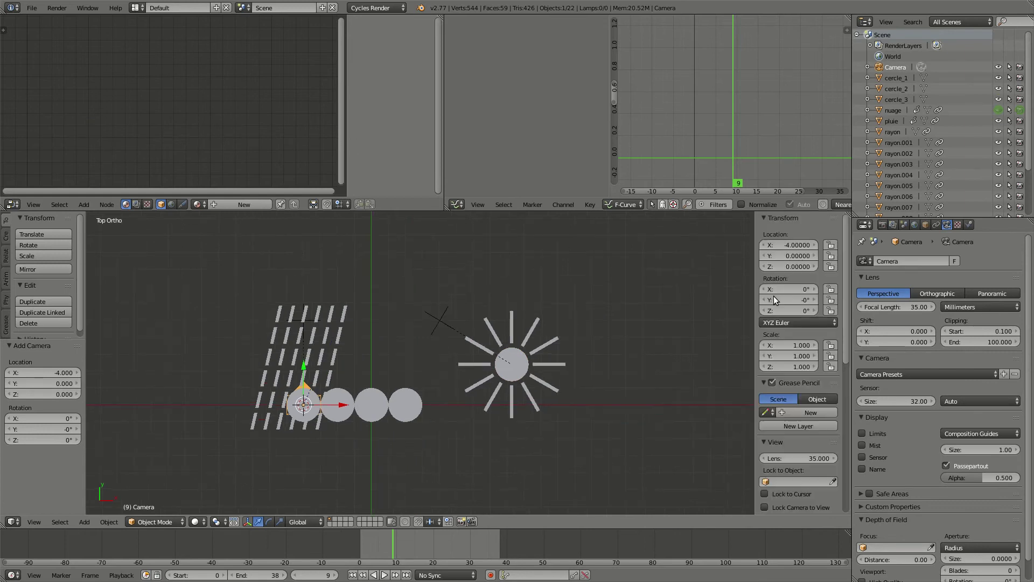
pyautogui.click(794, 244)
pyautogui.write('0')
pyautogui.press('Return')
pyautogui.press('Return')
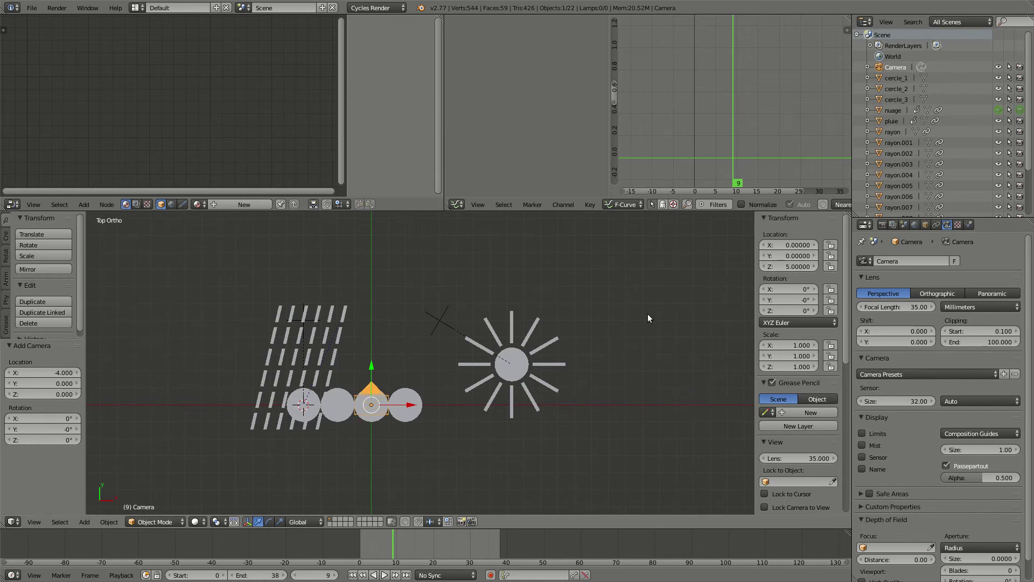
# Look through the camera and pull it back along its local Z axis to a Z location of about 29.4.
pyautogui.press('KP_0')
pyautogui.scroll(-1, 451, 349)
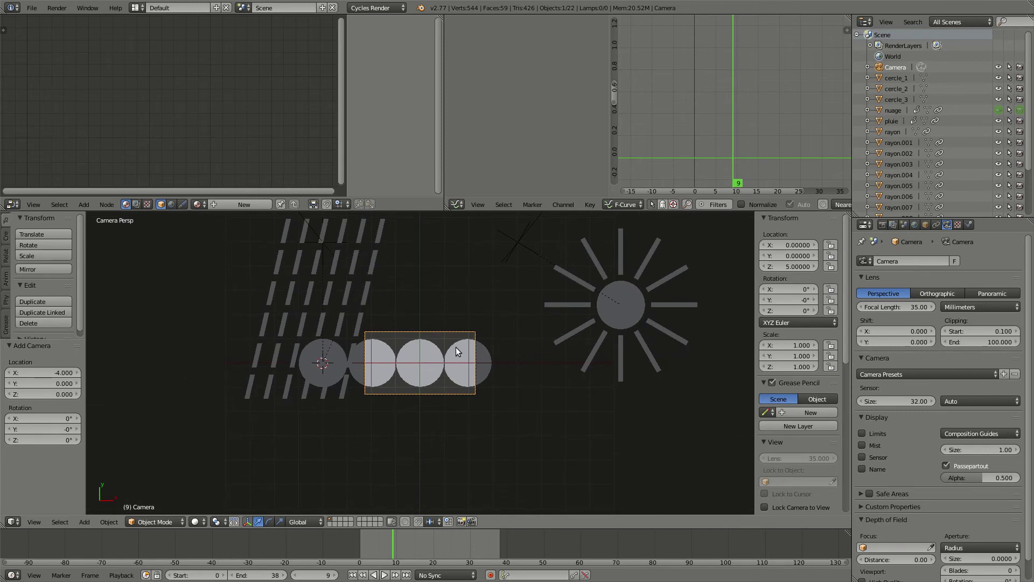
pyautogui.press('g')
pyautogui.press('z')
pyautogui.press('z')
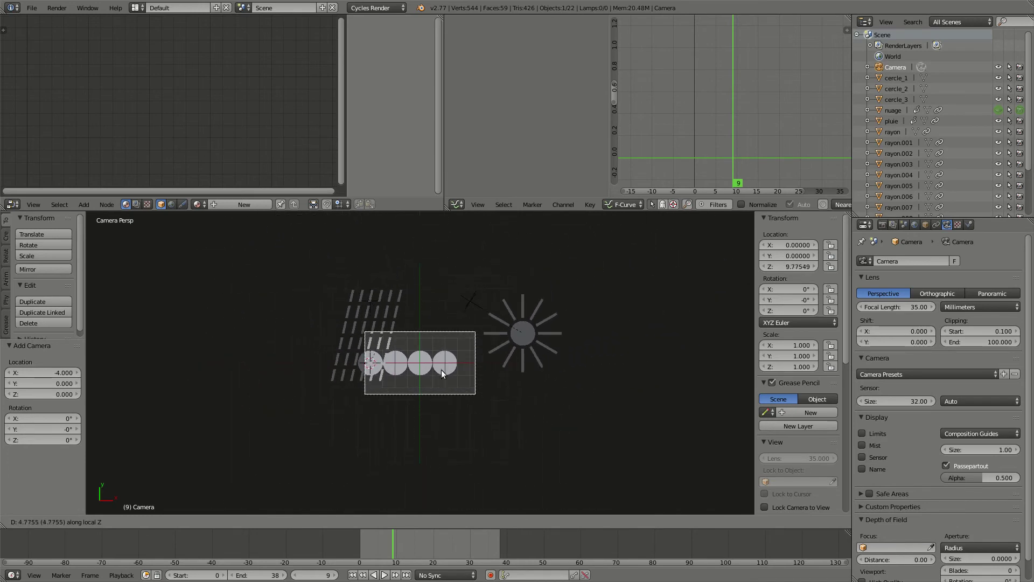
pyautogui.click(410, 370)
pyautogui.press('g')
pyautogui.press('z')
pyautogui.press('z')
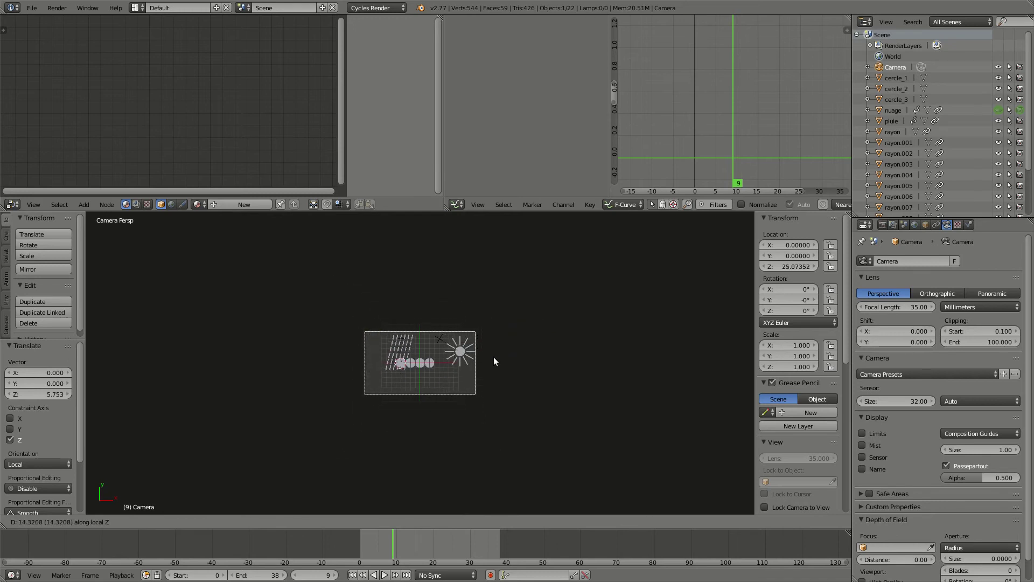
pyautogui.click(454, 361)
pyautogui.scroll(7, 513, 363)
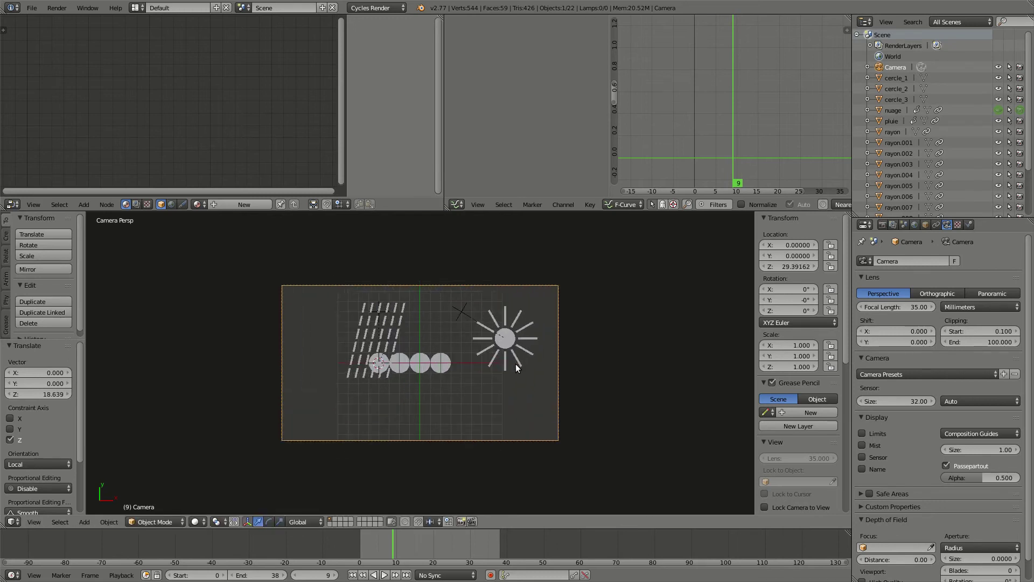
pyautogui.scroll(-1, 540, 361)
# Reposition the camera at frames 9 and 38 to frame the shapes, ending at about X 1.07, Y -0.12.
pyautogui.press('g')
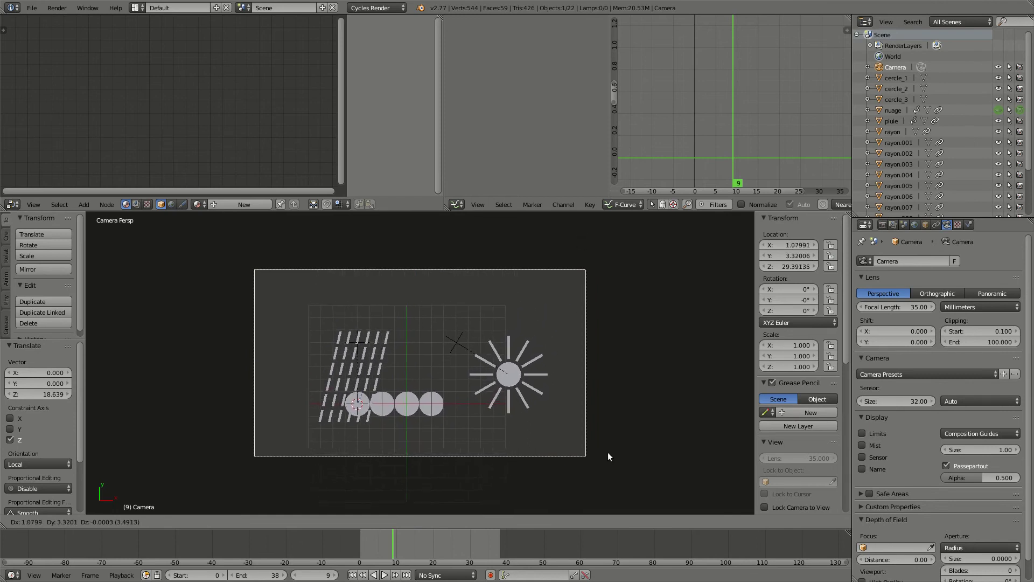
pyautogui.click(630, 376)
pyautogui.moveTo(393, 544); pyautogui.dragTo(500, 540)
pyautogui.scroll(-1, 450, 430)
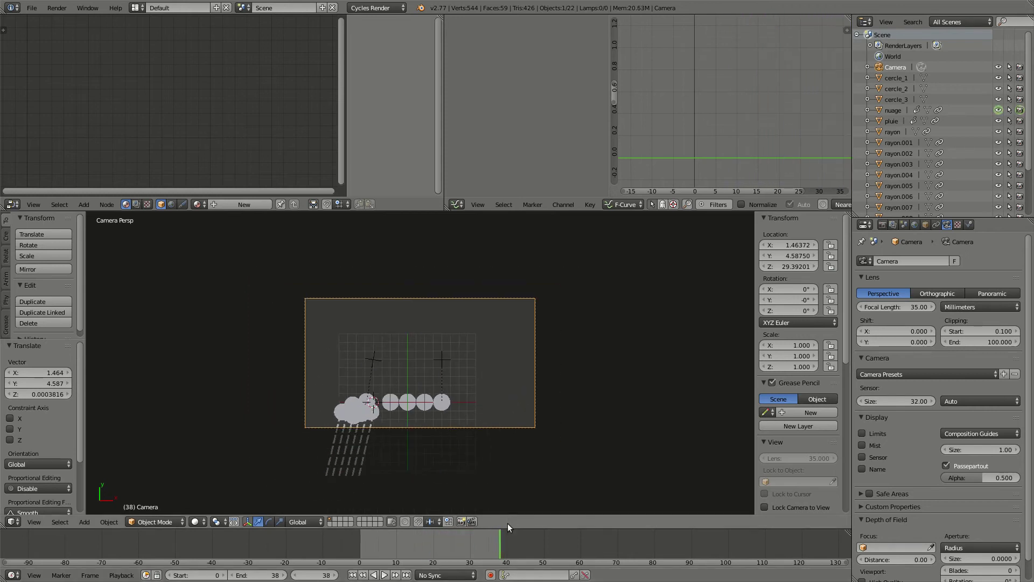
pyautogui.press('g')
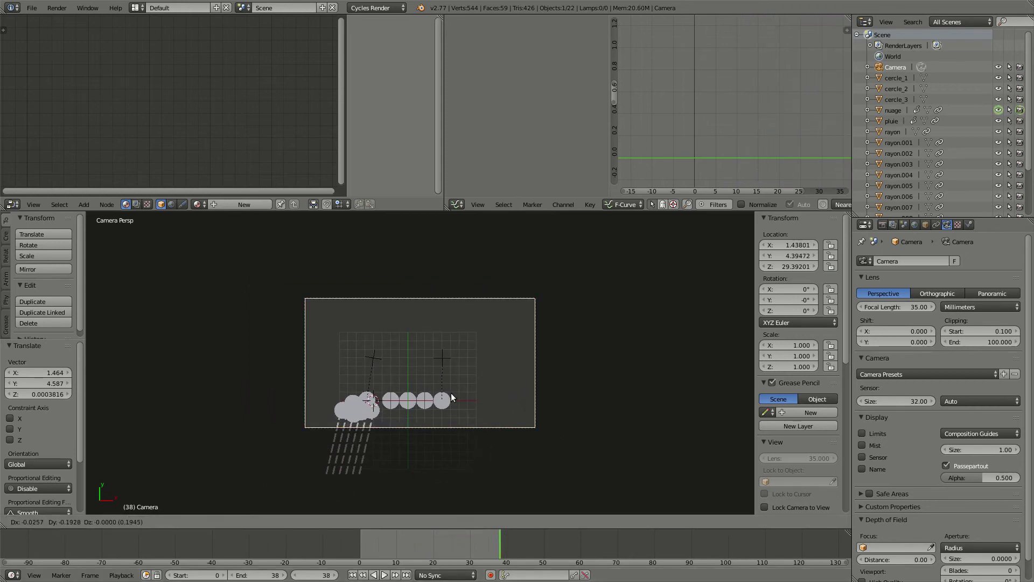
pyautogui.click(436, 287)
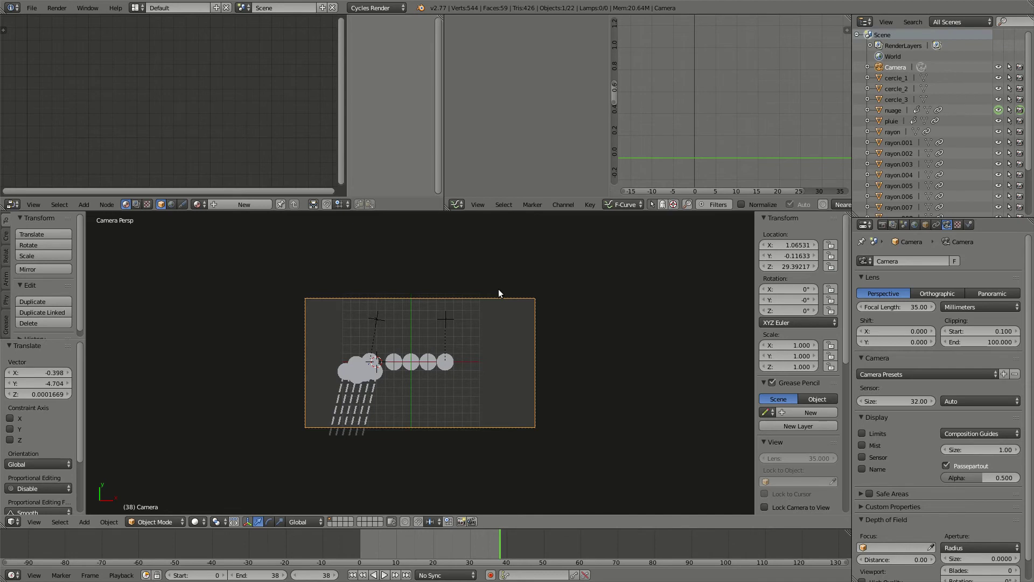
# Pull the camera back to a Z location of about 47.6 and shift it to about X -0.05, Y 2.78.
pyautogui.press('g')
pyautogui.press('z')
pyautogui.press('z')
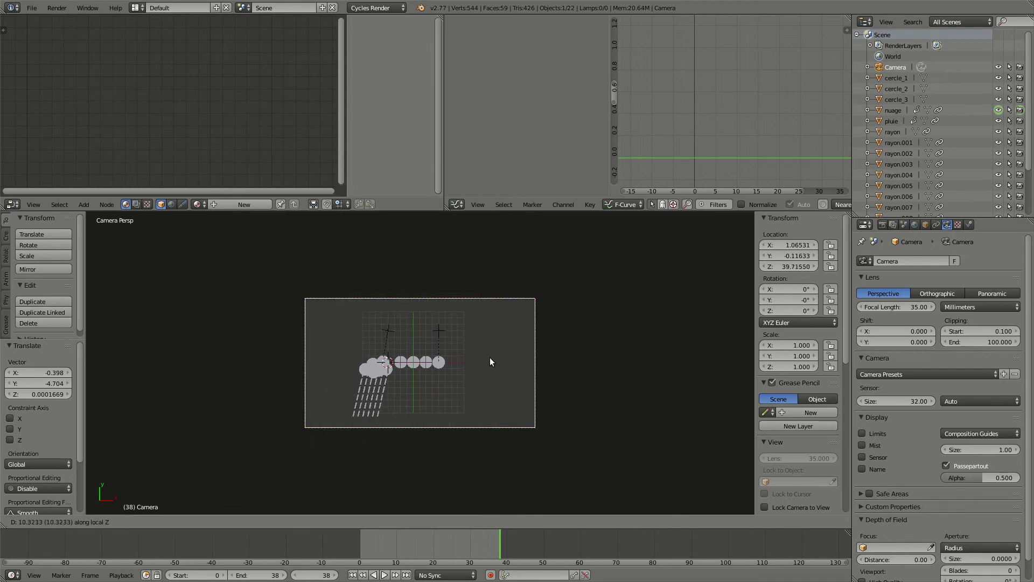
pyautogui.click(411, 378)
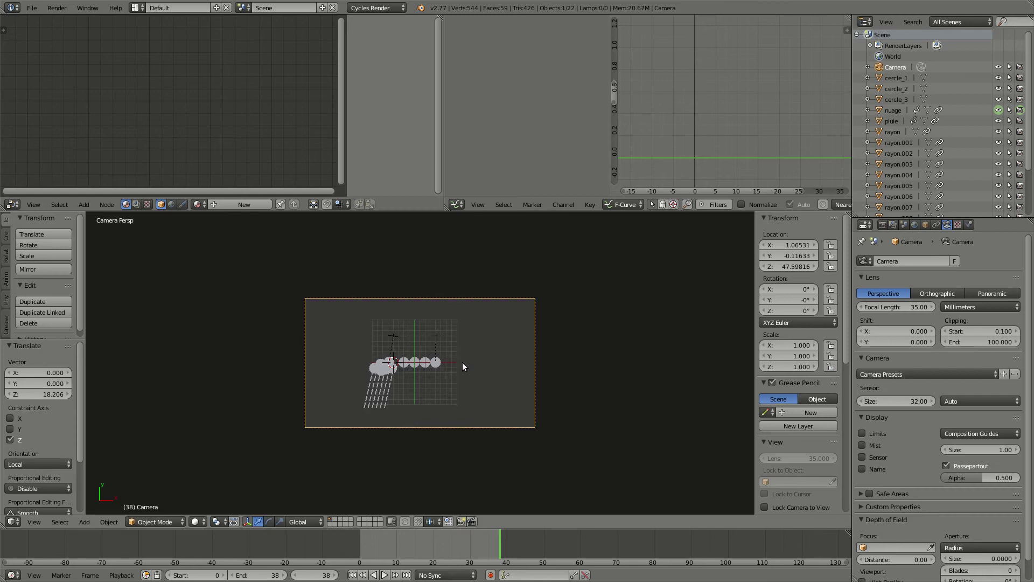
pyautogui.press('g')
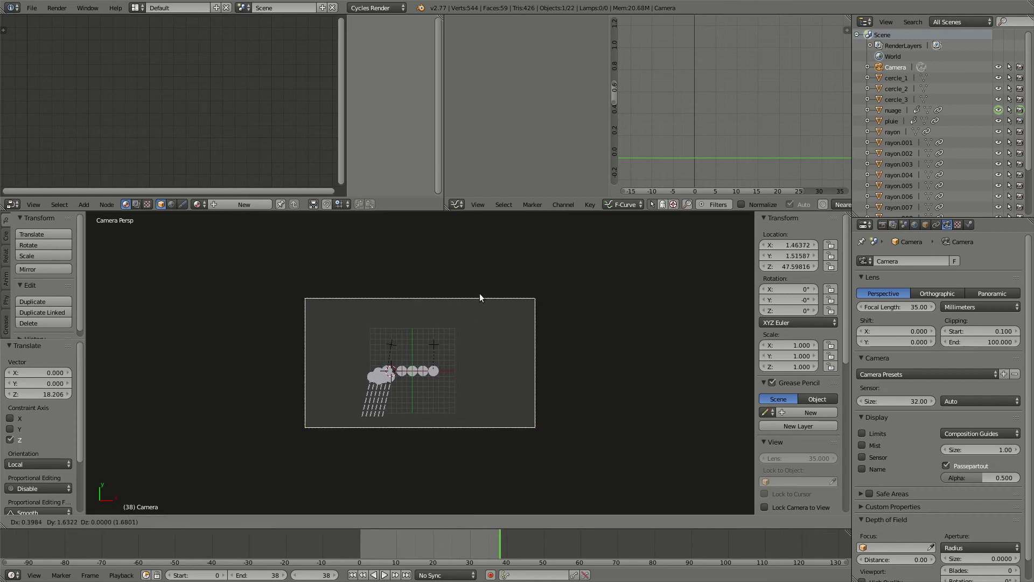
pyautogui.click(415, 245)
# Scrub the animation to check the framing, render frame 14 as a still and return to the camera view.
pyautogui.moveTo(482, 542); pyautogui.dragTo(476, 544)
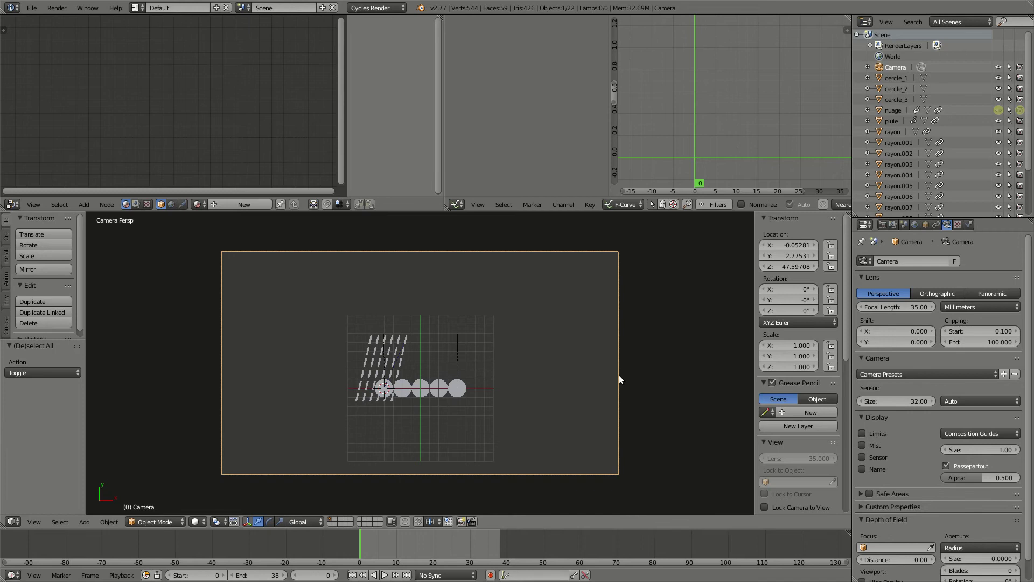
pyautogui.scroll(1, 576, 387)
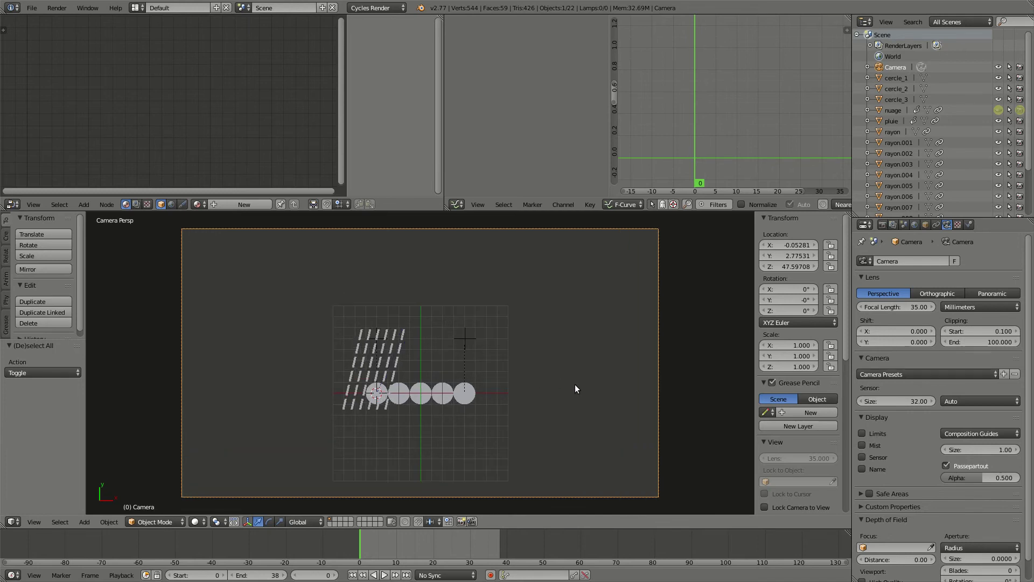
pyautogui.scroll(-1, 575, 384)
pyautogui.moveTo(426, 546)
pyautogui.mouseDown()
pyautogui.moveTo(459, 539)
pyautogui.moveTo(411, 536)
pyautogui.mouseUp()
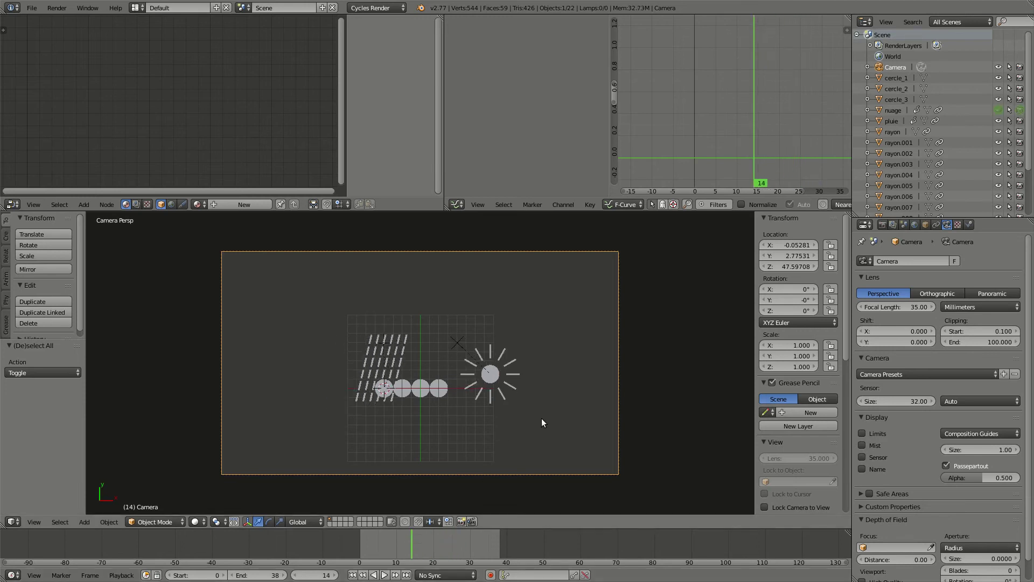
pyautogui.press('F12')
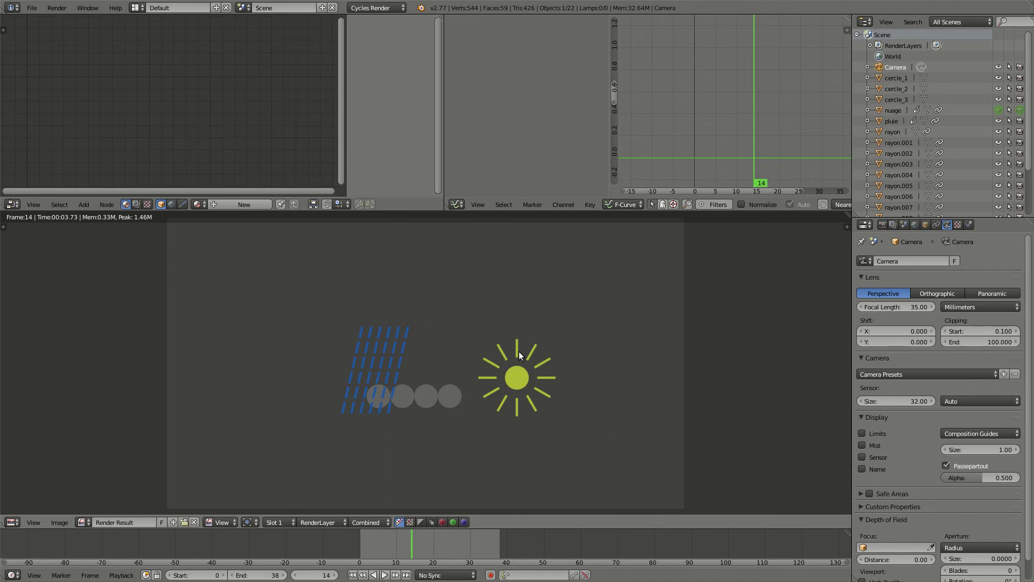
pyautogui.press('Escape')
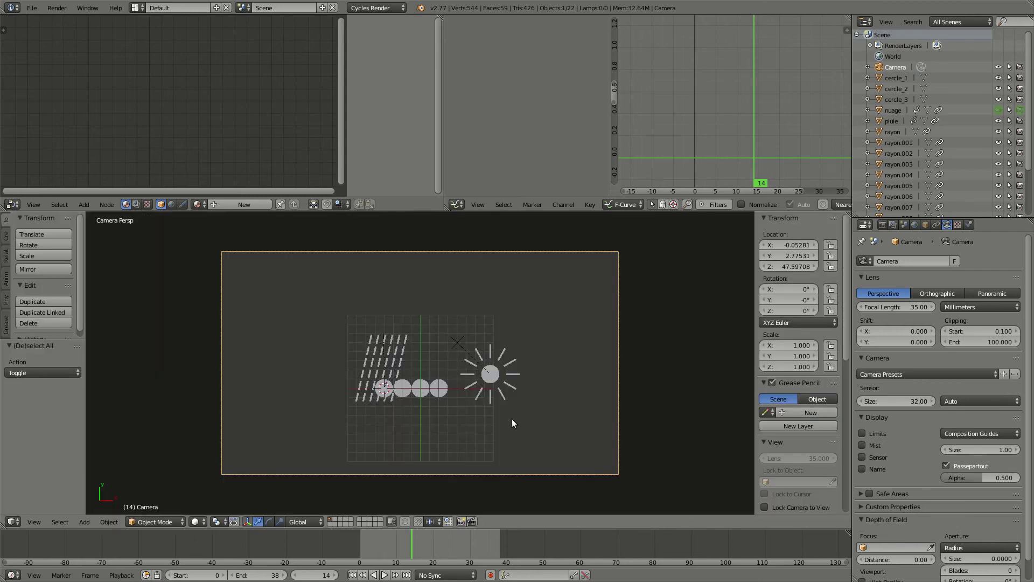
pyautogui.scroll(1, 535, 412)
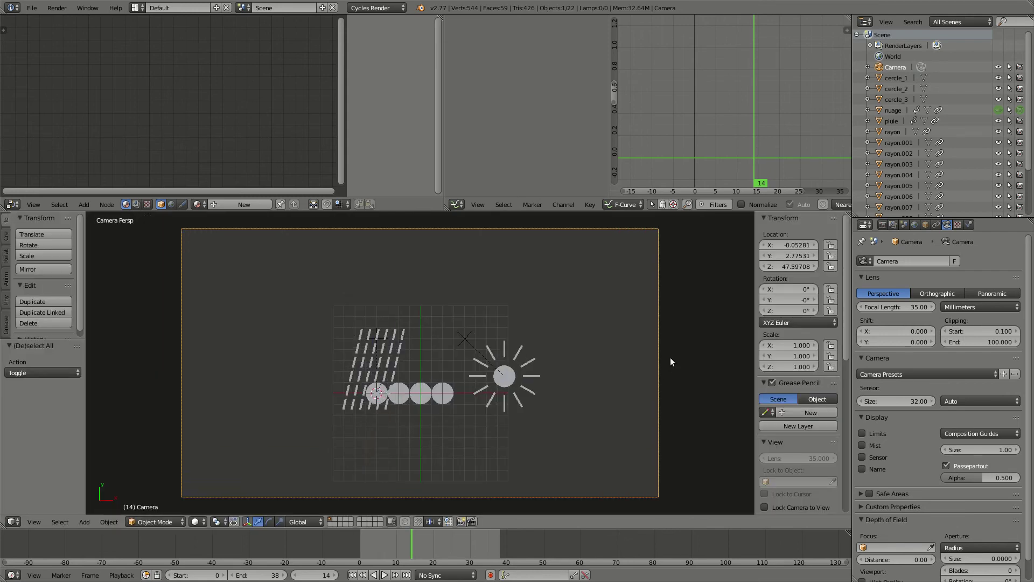
# Set the Cycles sampling to 1 render sample in the scene's render settings.
pyautogui.click(884, 224)
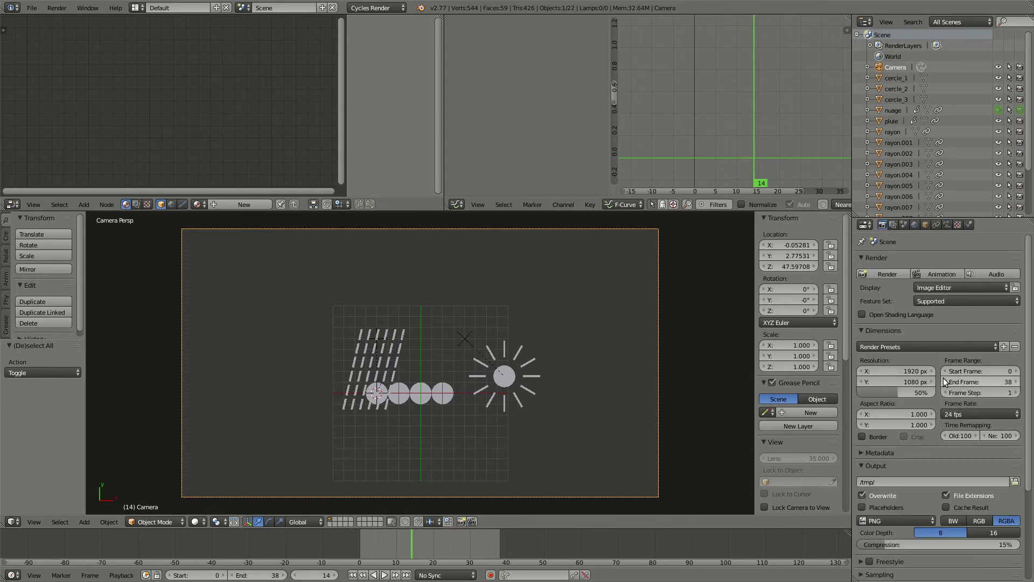
pyautogui.scroll(-5, 943, 377)
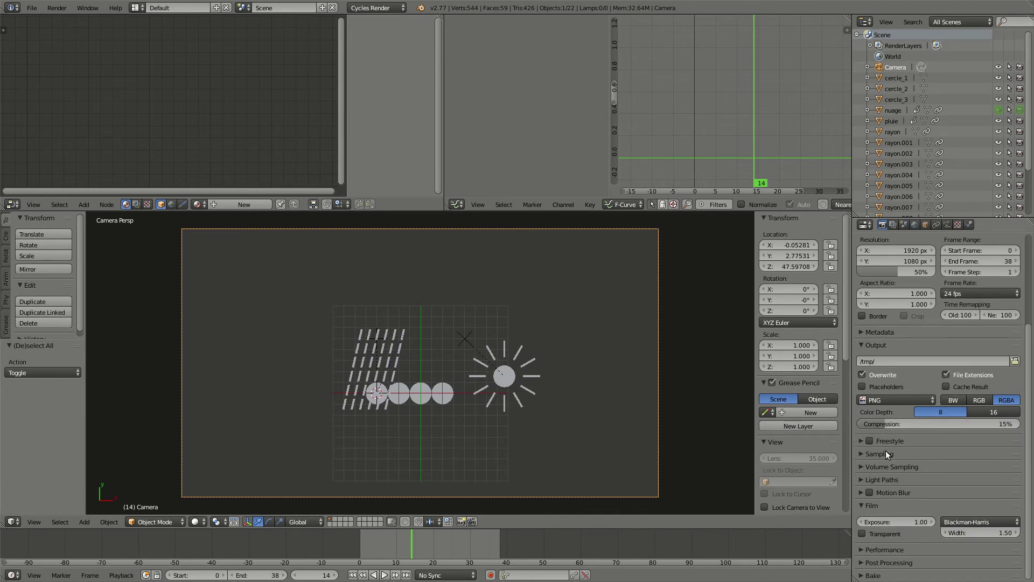
pyautogui.click(861, 454)
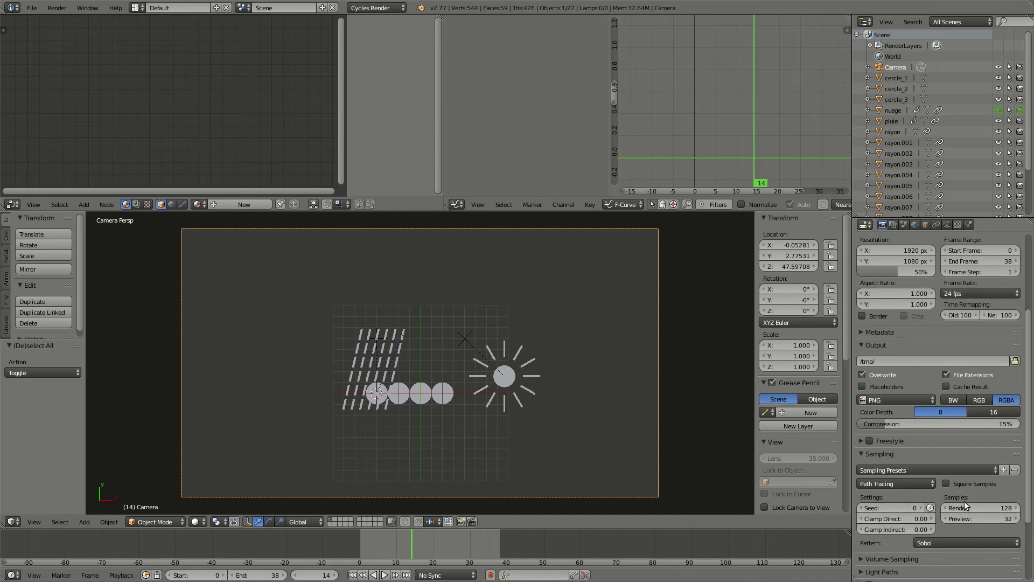
pyautogui.click(983, 507)
pyautogui.write('1')
pyautogui.press('Return')
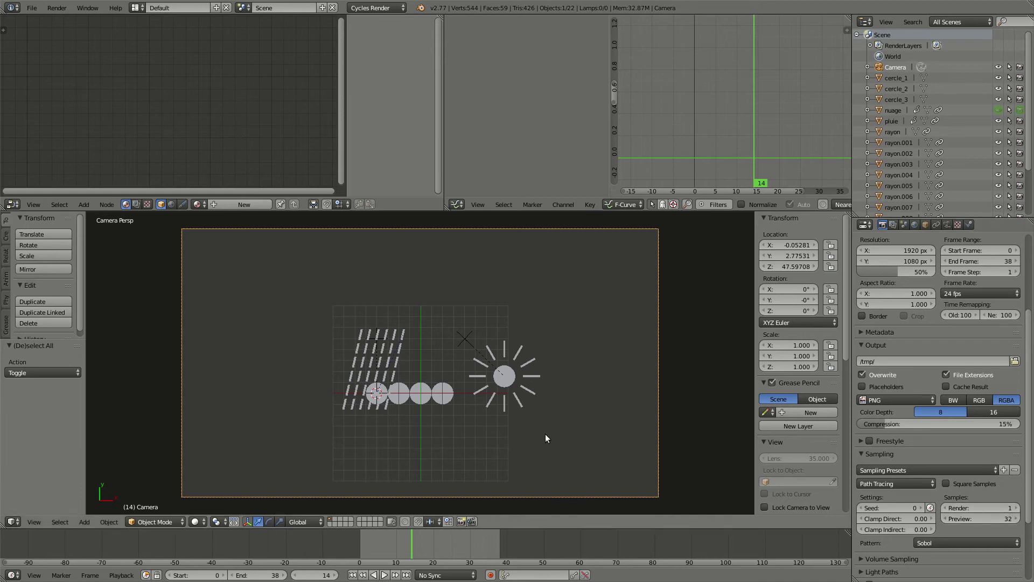
# Render frame 14 with the single sample, examine the shape edges up close and close the render.
pyautogui.press('F12')
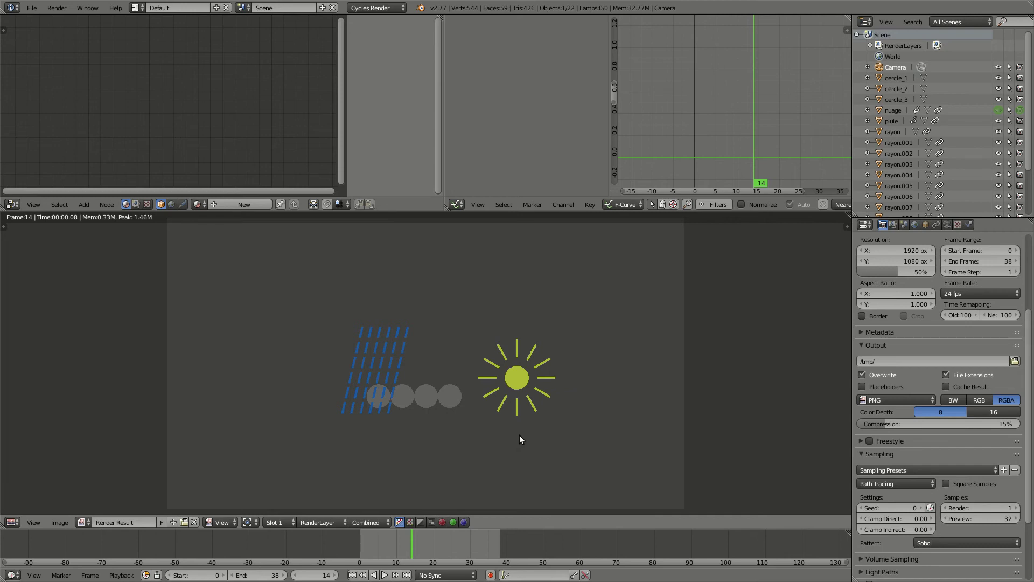
pyautogui.scroll(5, 519, 435)
pyautogui.scroll(-4, 520, 435)
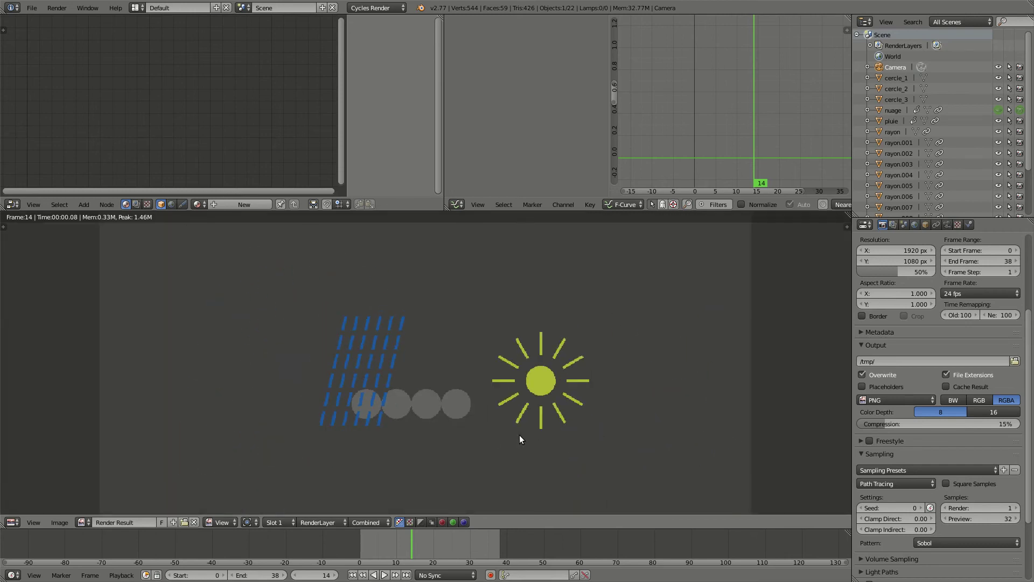
pyautogui.press('Escape')
# Set the render samples to 5, render frame 14 again and examine the edges of the rain and sun.
pyautogui.click(995, 508)
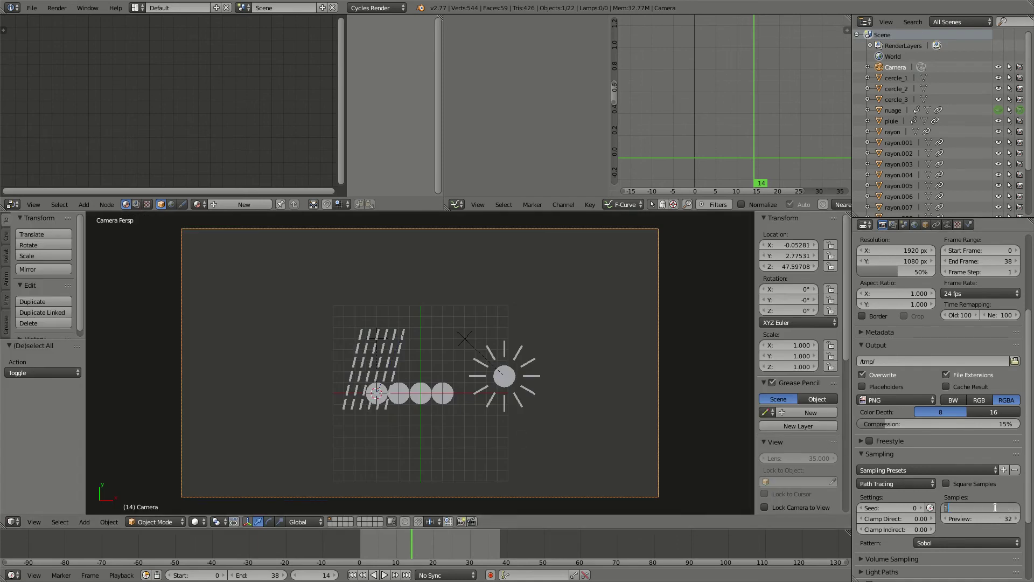
pyautogui.write('5')
pyautogui.press('Return')
pyautogui.press('F12')
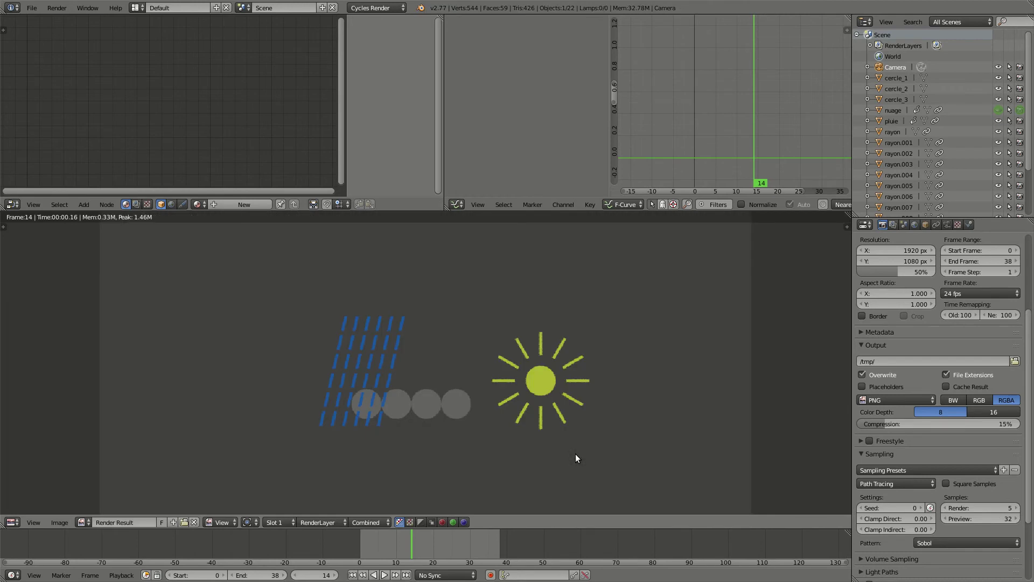
pyautogui.scroll(4, 575, 458)
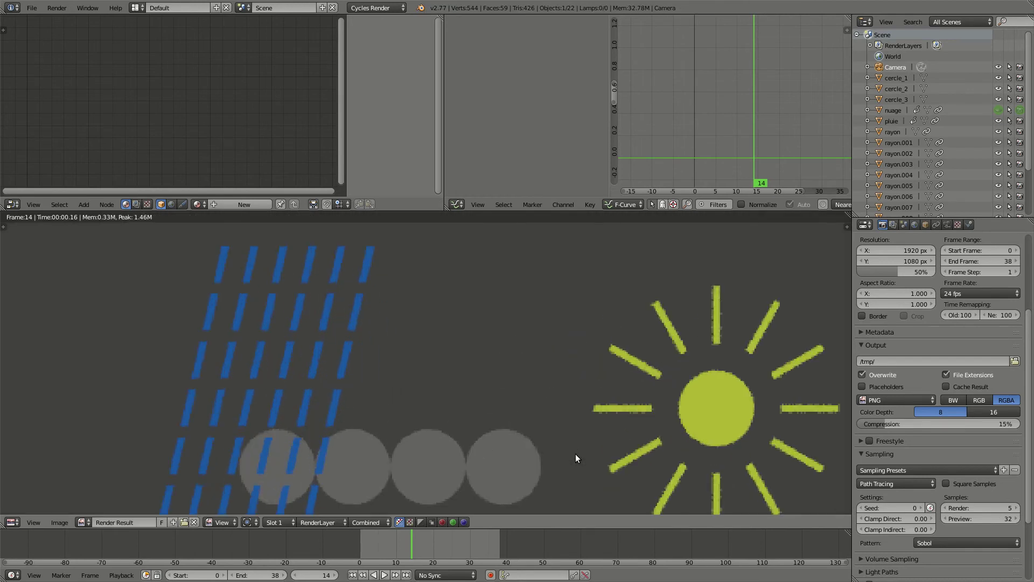
pyautogui.scroll(-6, 575, 457)
pyautogui.scroll(-1, 576, 454)
pyautogui.scroll(1, 576, 454)
pyautogui.scroll(-1, 577, 453)
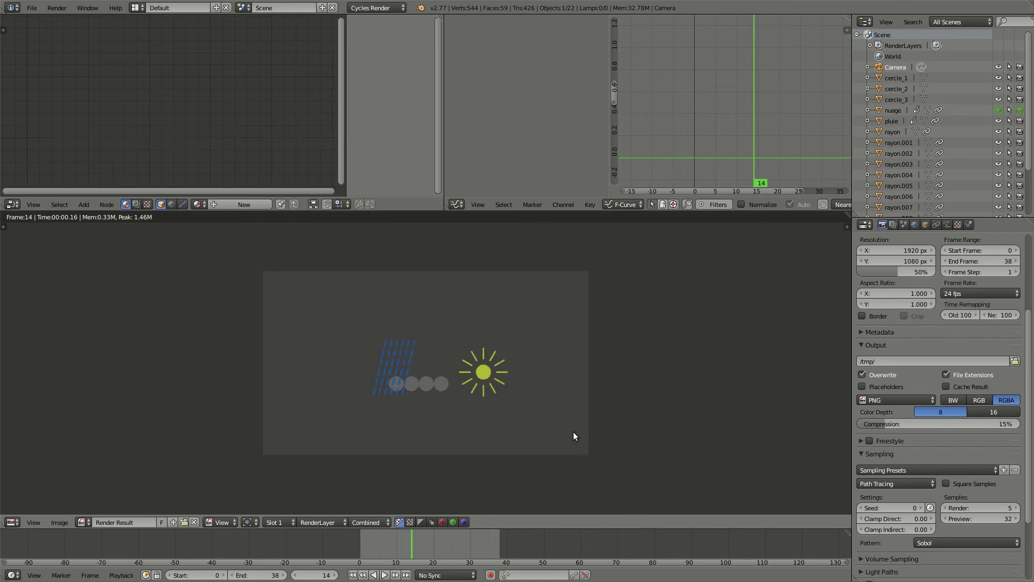
# Render frame 14 with 128 samples in Slot 1 and switch the render result to Slot 2.
pyautogui.click(962, 508)
pyautogui.write('128')
pyautogui.press('Return')
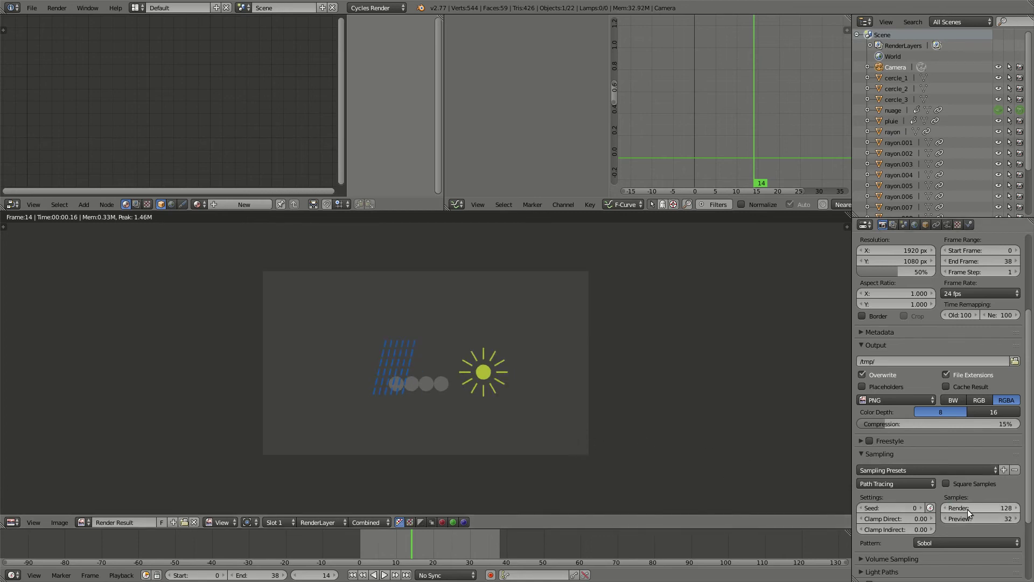
pyautogui.press('F12')
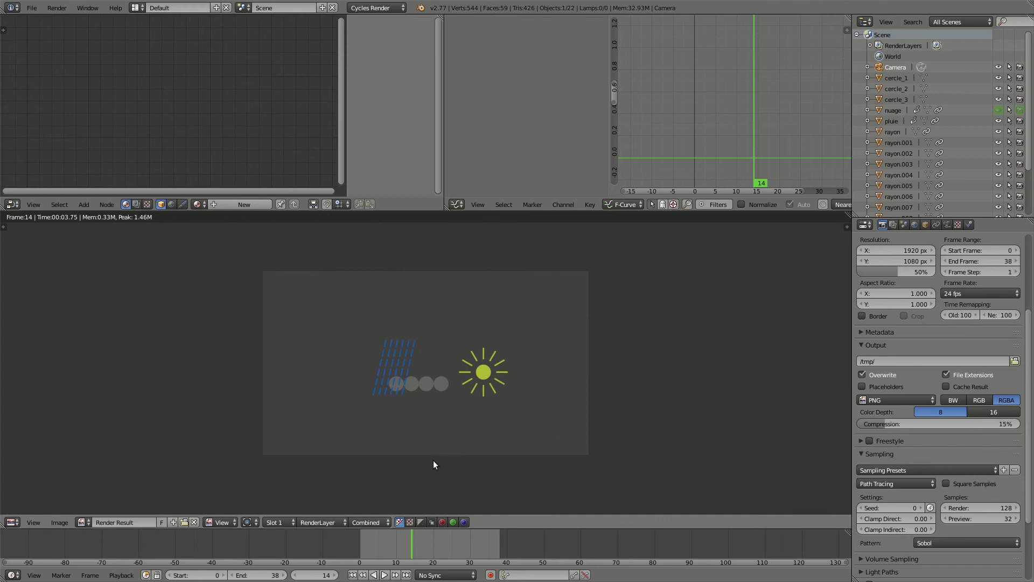
pyautogui.click(293, 522)
pyautogui.click(283, 502)
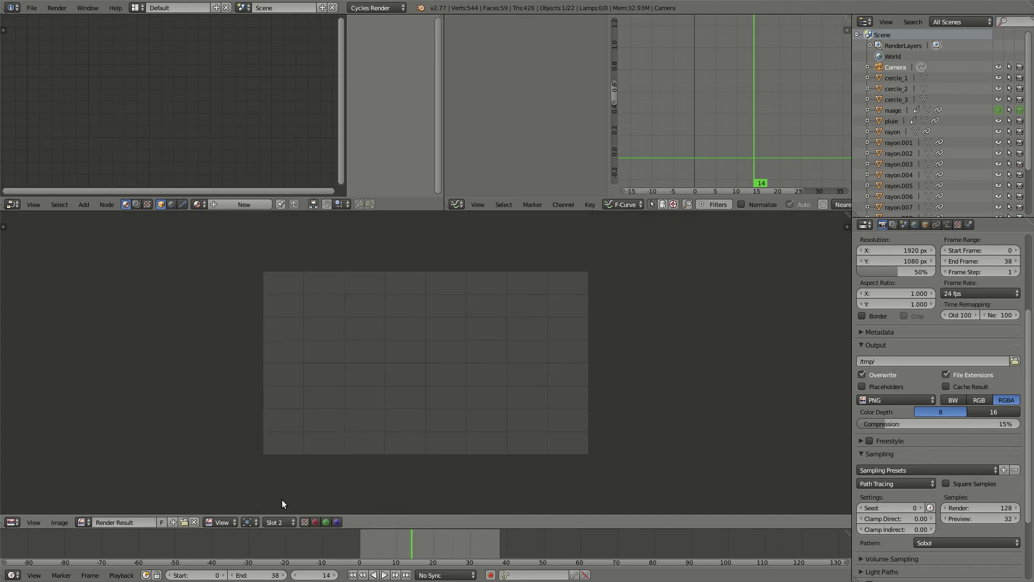
# Set the render samples to 1 and render frame 14 into Slot 2.
pyautogui.click(977, 506)
pyautogui.write('1')
pyautogui.press('Return')
pyautogui.press('F12')
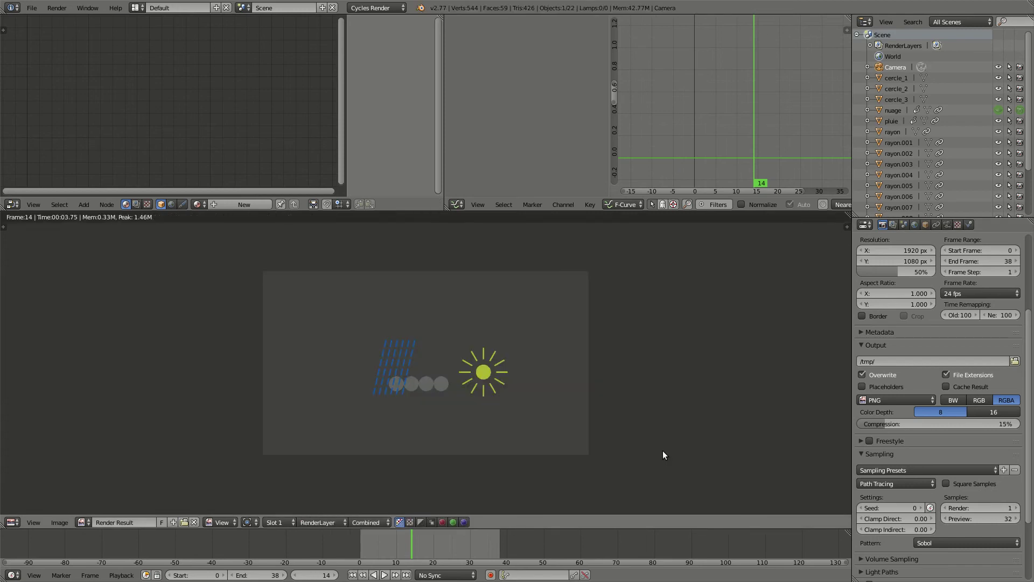
# Compare the 128-sample and 1-sample renders by switching between the two slots, up close and at full frame.
pyautogui.press('j')
pyautogui.press('j')
pyautogui.press('j')
pyautogui.scroll(4, 663, 451)
pyautogui.press('j')
pyautogui.press('j')
pyautogui.press('j')
pyautogui.press('j')
pyautogui.press('j')
pyautogui.press('j')
pyautogui.press('j')
pyautogui.press('j')
pyautogui.press('j')
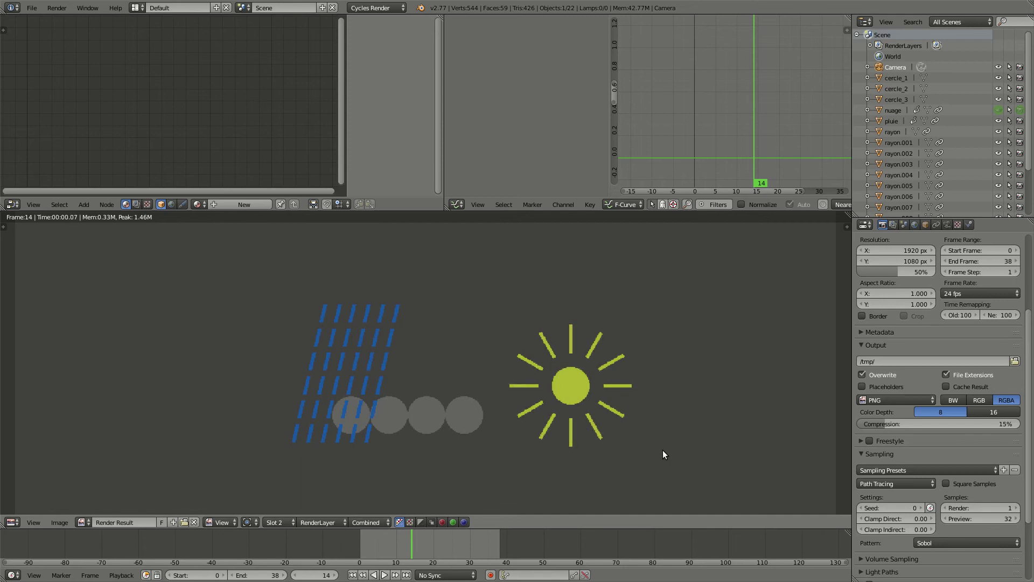
pyautogui.press('j')
pyautogui.press('j')
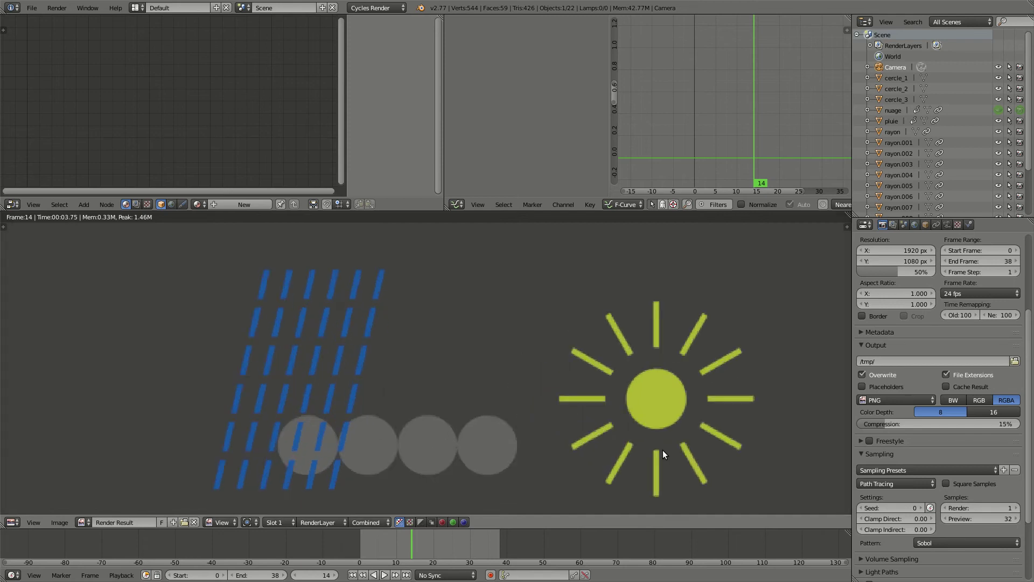
pyautogui.scroll(-5, 662, 450)
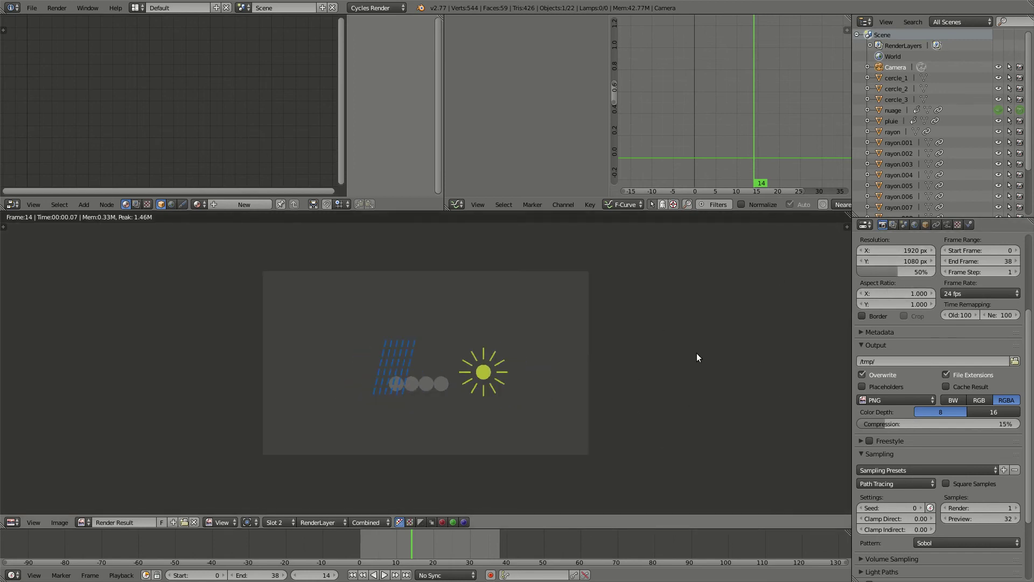
pyautogui.scroll(1, 526, 390)
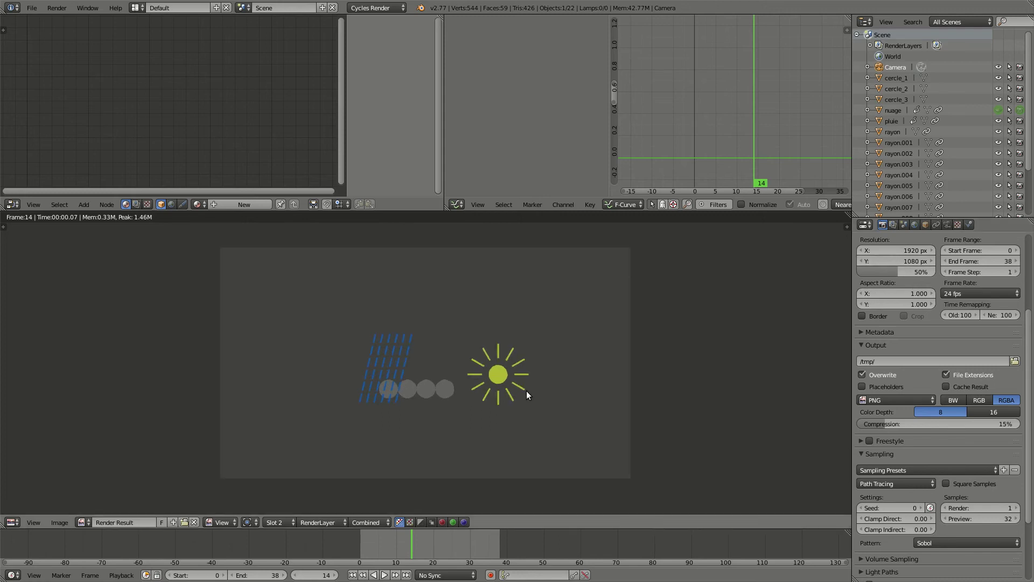
# Flip between the 128-sample and 1-sample render slots again, examining the rain and sun edges at closer zoom.
pyautogui.press('j')
pyautogui.scroll(3, 526, 390)
pyautogui.press('j')
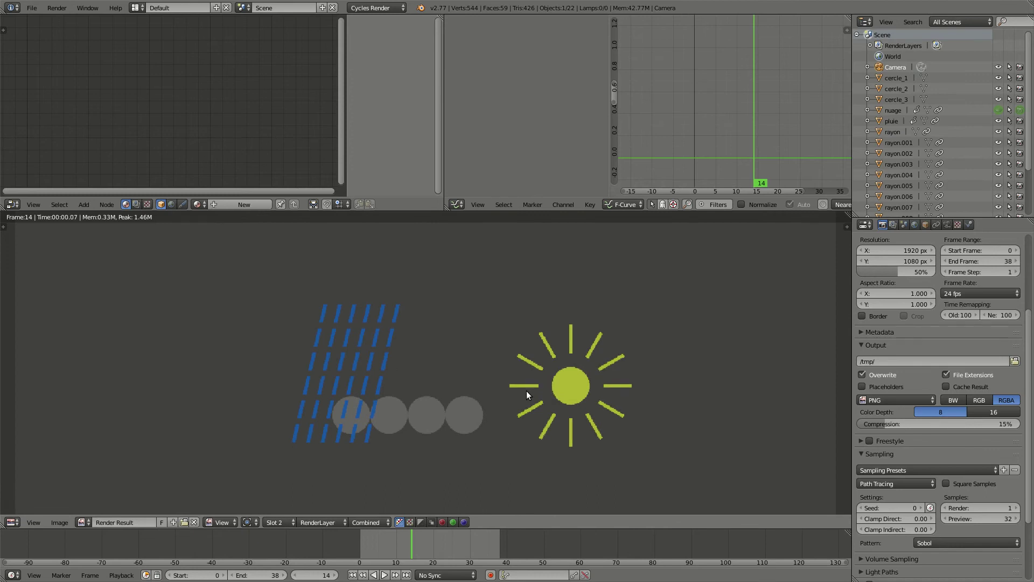
pyautogui.press('j')
pyautogui.press('j')
# Set the render samples to 10, return to the camera view and save the project file.
pyautogui.click(981, 507)
pyautogui.write('10')
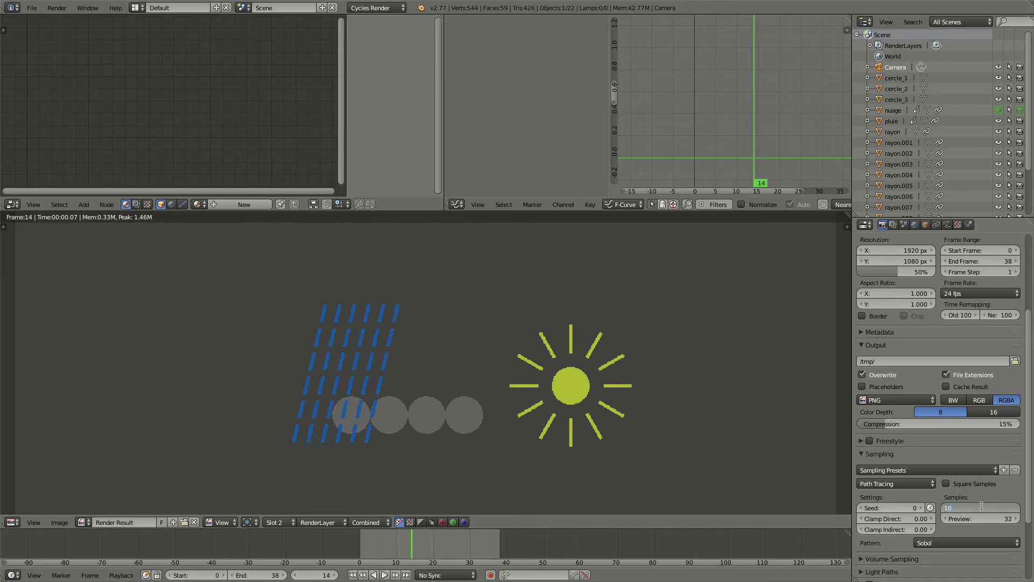
pyautogui.press('Return')
pyautogui.scroll(-4, 617, 436)
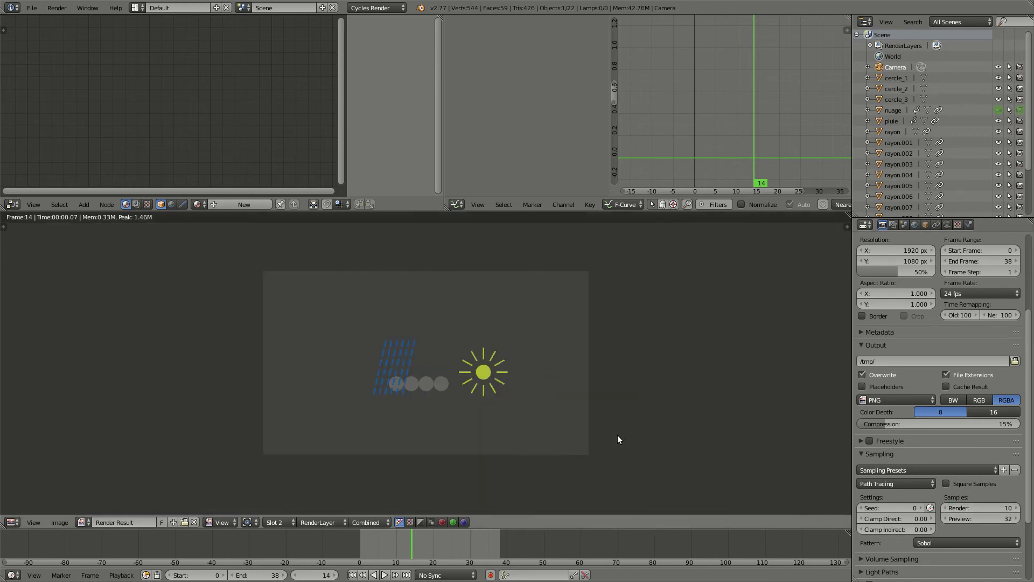
pyautogui.press('Escape')
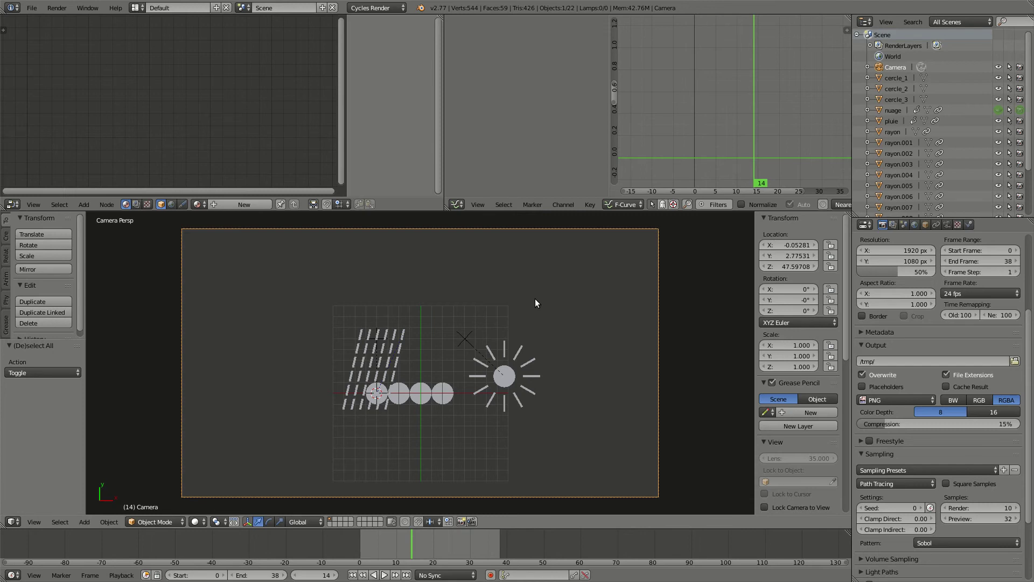
pyautogui.scroll(-1, 535, 298)
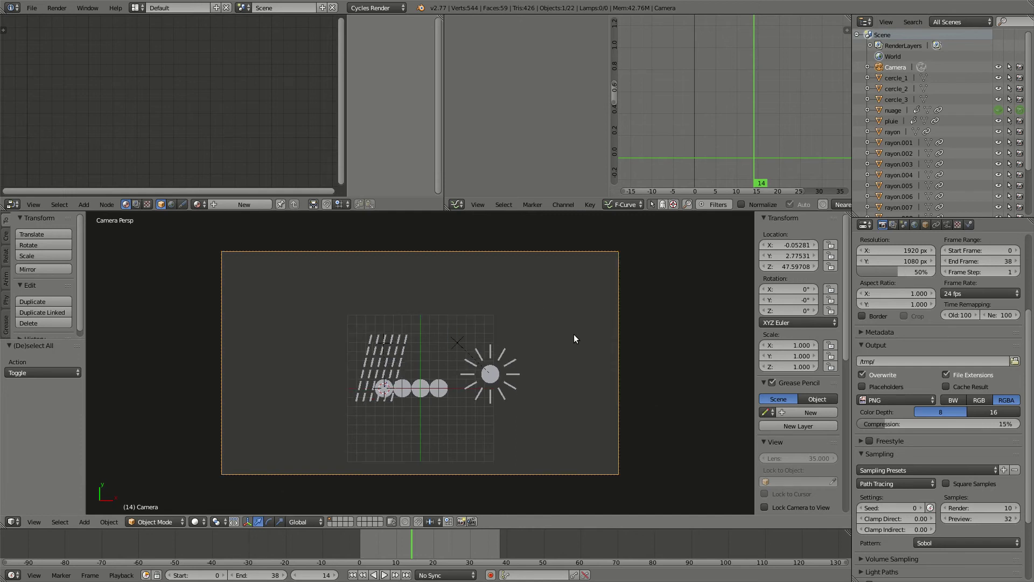
pyautogui.keyDown('shift'); pyautogui.moveTo(577, 334); pyautogui.dragTo(582, 318, button='middle'); pyautogui.keyUp('shift')
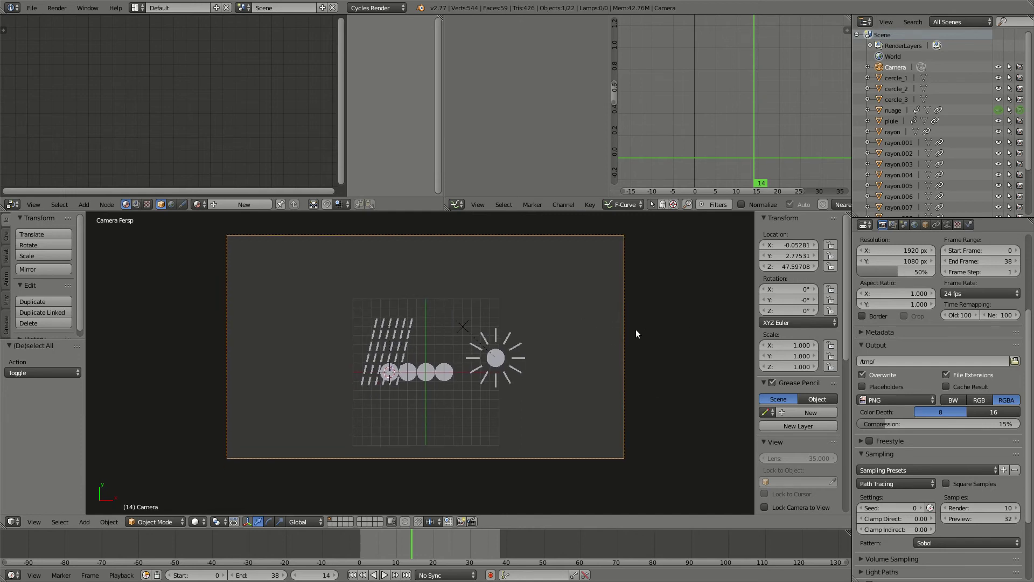
pyautogui.hotkey('ctrl', 's')
pyautogui.click(612, 335)
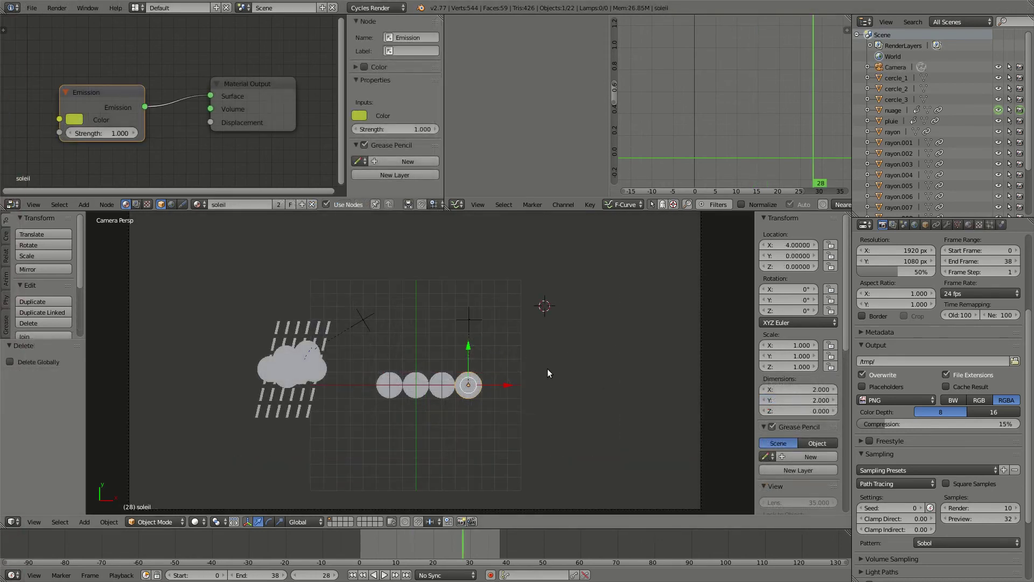
# Add a plane at the scene centre, with the 3D cursor snapped there, and scale it by about 23.5 to fill the camera frame.
pyautogui.hotkey('shift', 's')
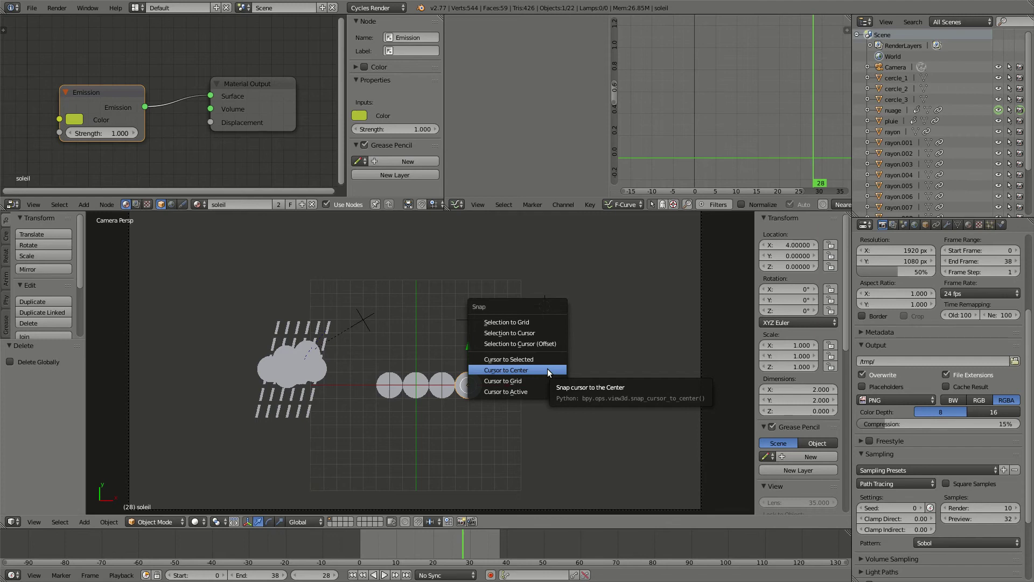
pyautogui.click(547, 371)
pyautogui.scroll(-2, 548, 372)
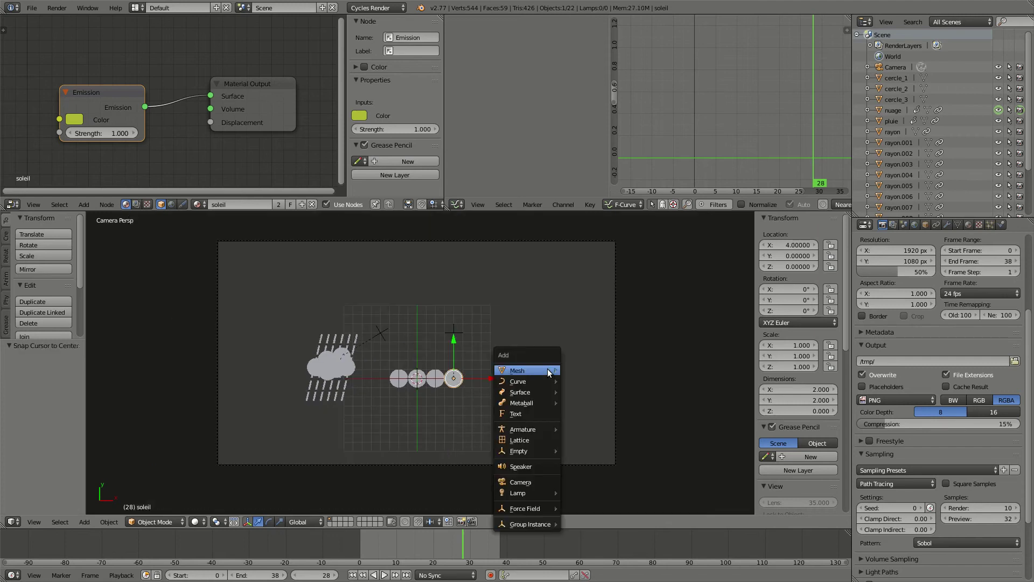
pyautogui.moveTo(549, 373)
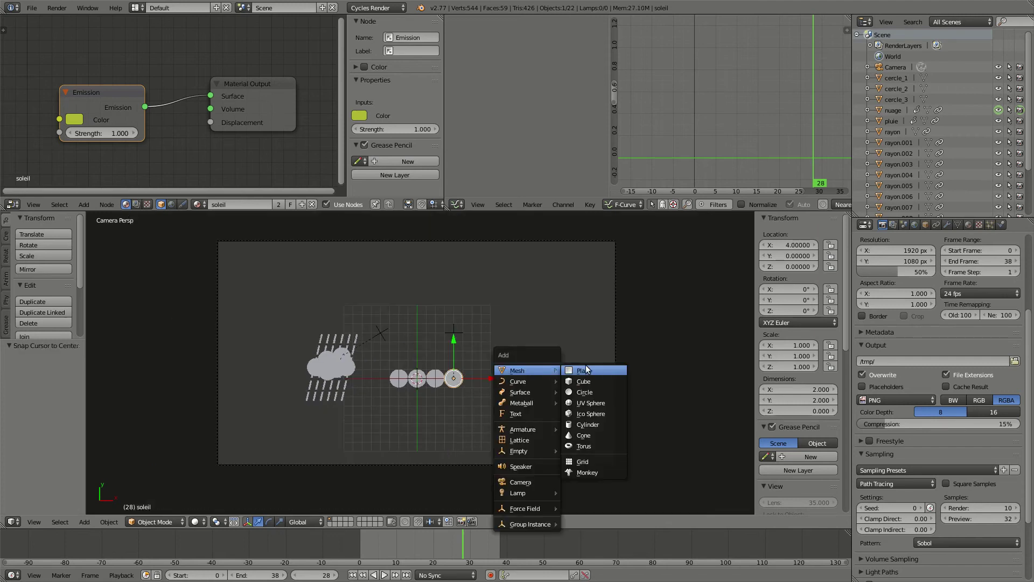
pyautogui.click(584, 370)
pyautogui.press('s')
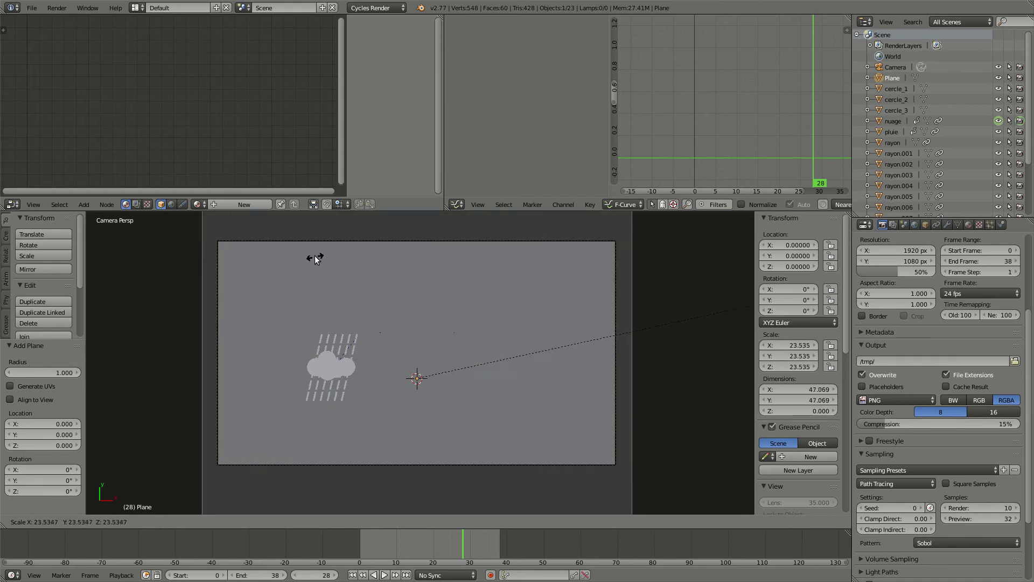
pyautogui.click(315, 257)
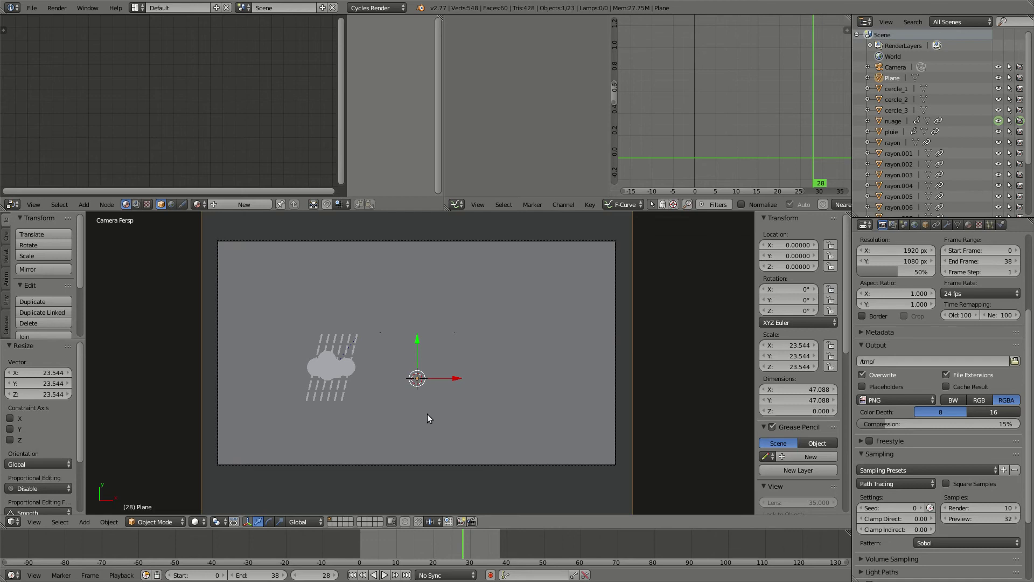
# Lower the background plane about 2.5 units along Z, behind the weather shapes, and check it in top view.
pyautogui.press('KP_1')
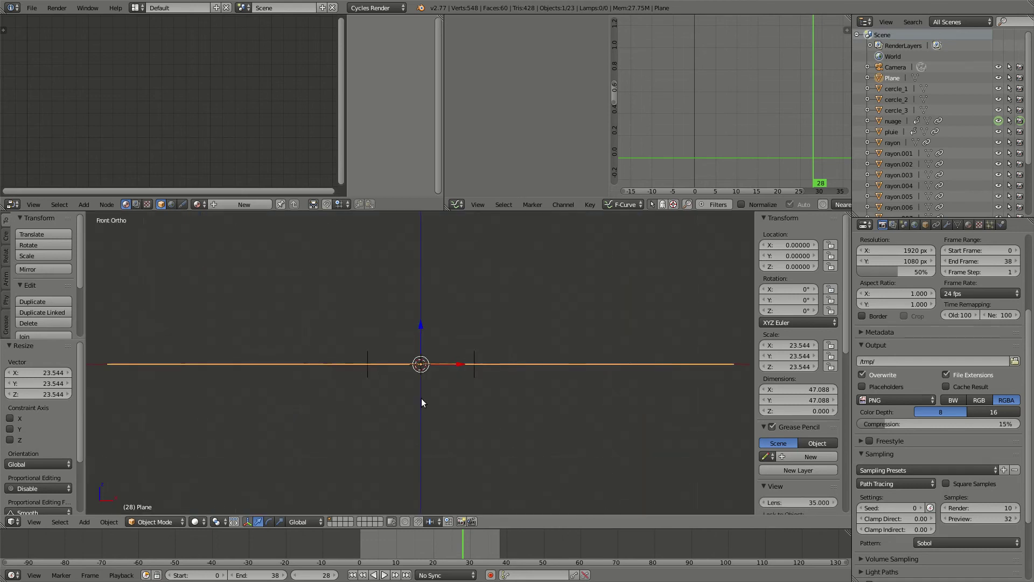
pyautogui.press('g')
pyautogui.press('z')
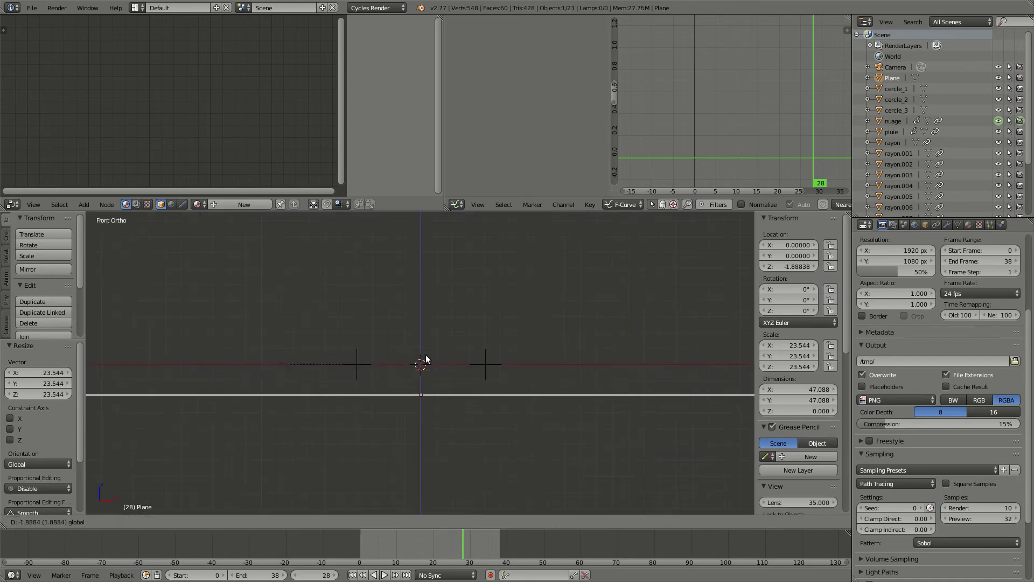
pyautogui.click(426, 366)
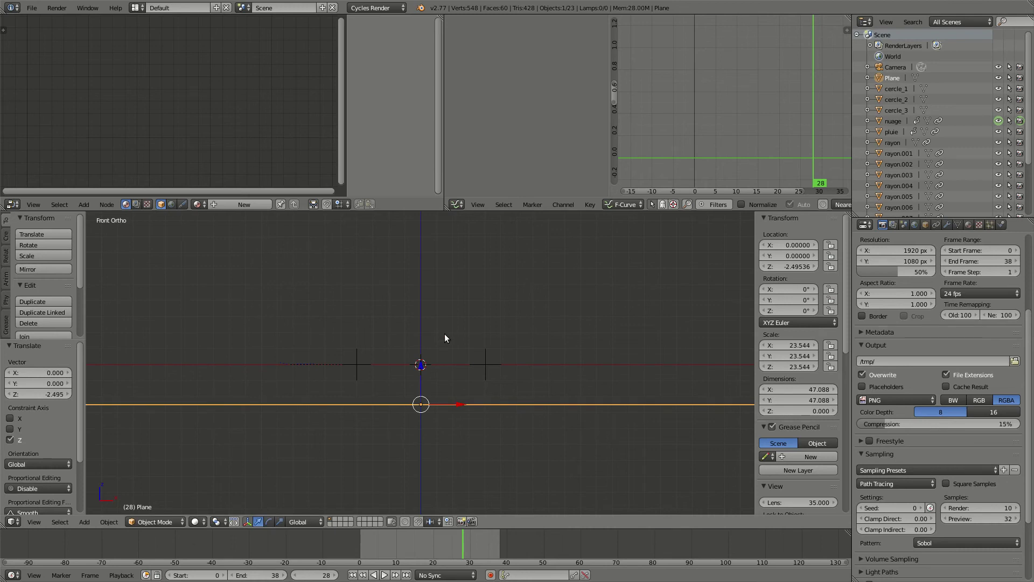
pyautogui.press('KP_7')
pyautogui.scroll(-5, 382, 314)
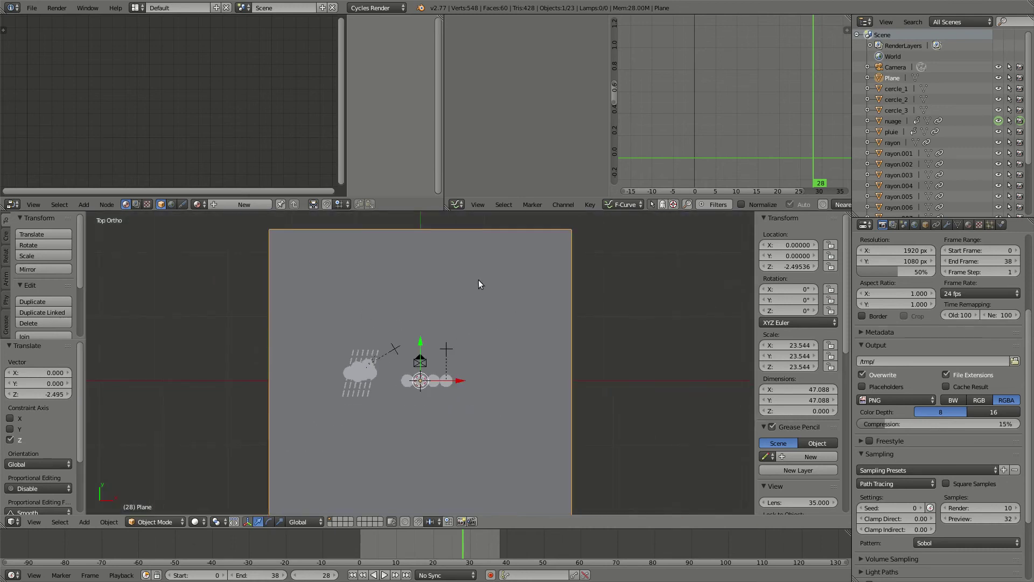
# Rename the background plane as fond.
pyautogui.doubleClick(891, 78)
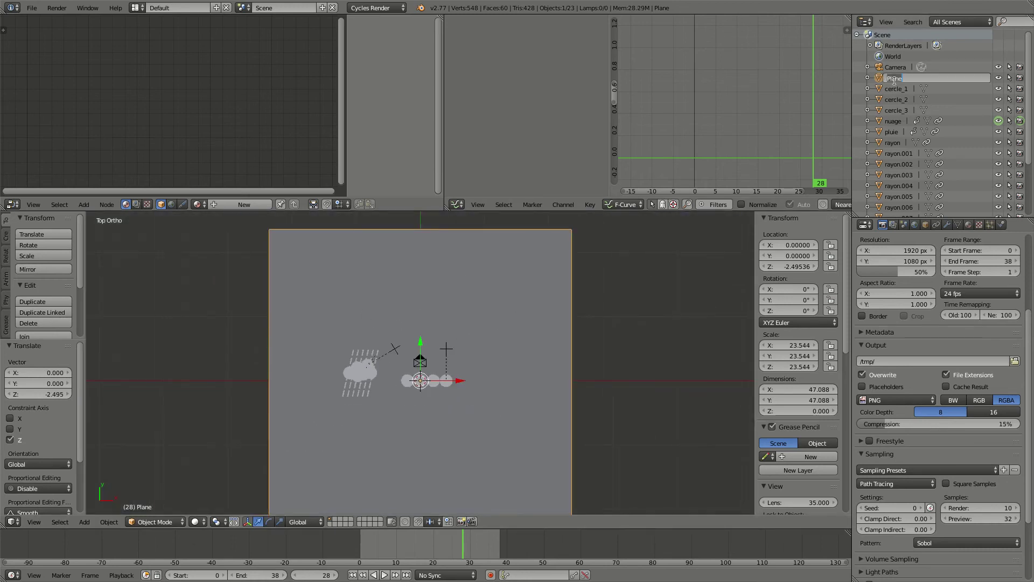
pyautogui.write('fond')
pyautogui.press('Return')
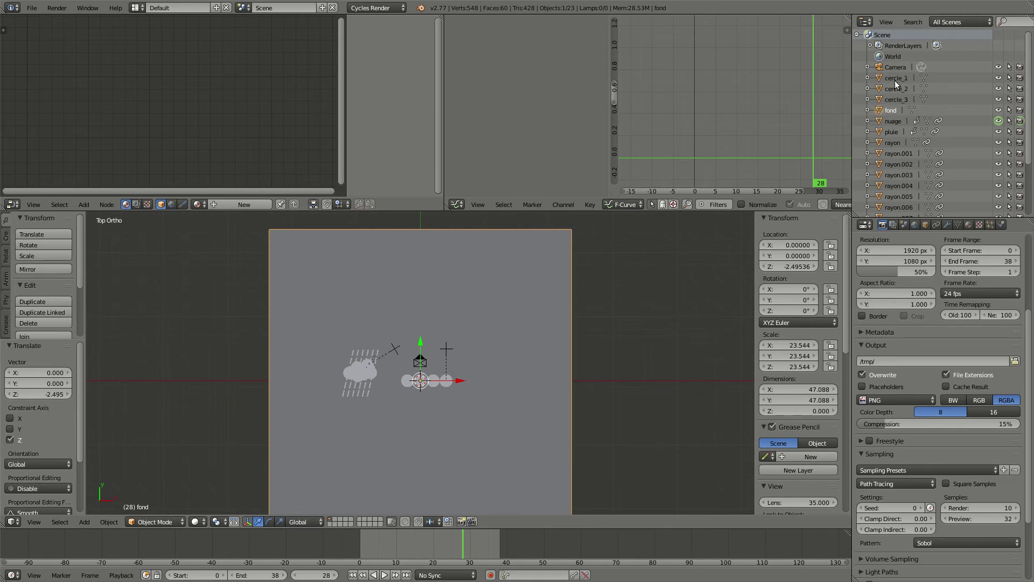
# Give the fond plane a new material with the default shader replaced by an Emission shader linked to the output's Surface.
pyautogui.click(250, 205)
pyautogui.press('x')
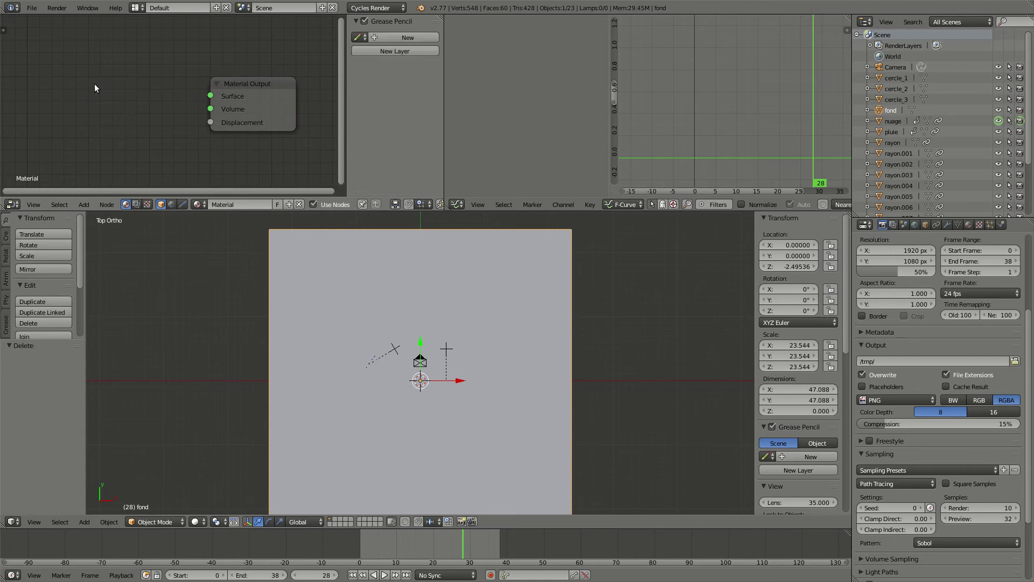
pyautogui.hotkey('shift', 'a')
pyautogui.moveTo(82, 116)
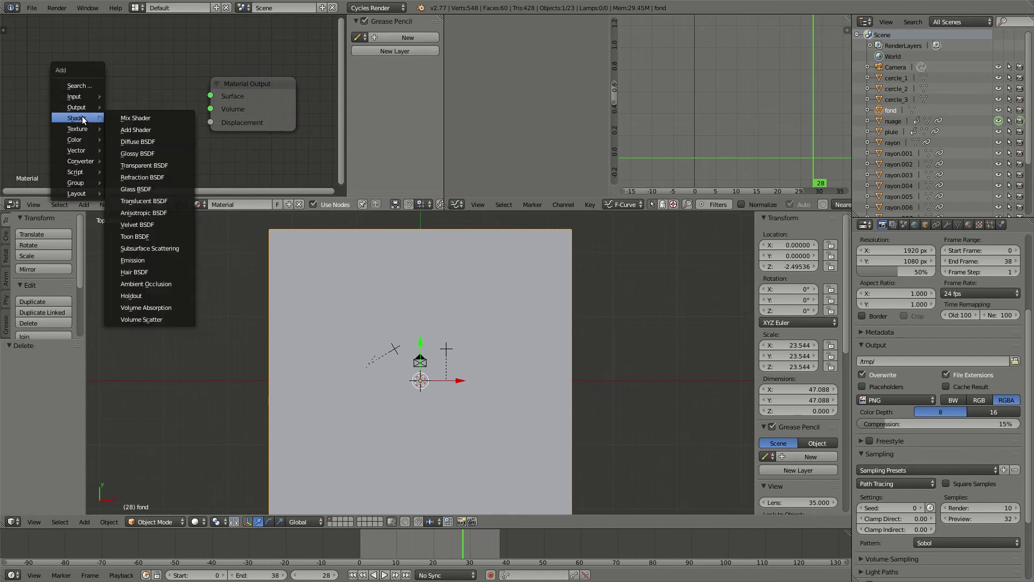
pyautogui.click(150, 260)
pyautogui.click(57, 76)
pyautogui.moveTo(142, 98); pyautogui.dragTo(216, 92)
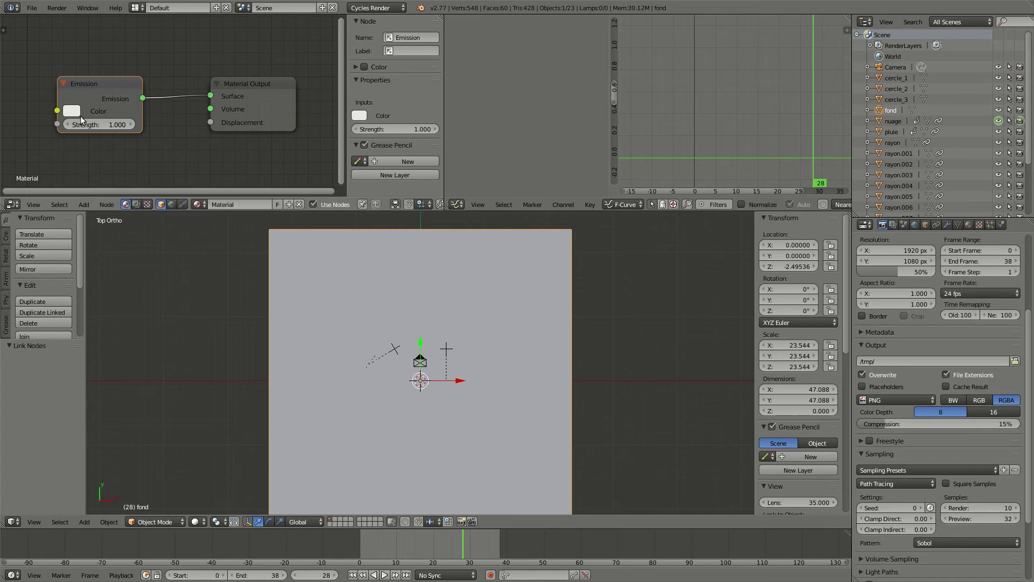
# At frame 0, set the background's emission colour to blue (R 0.020, G 0.283, B 0.800) and keyframe it.
pyautogui.moveTo(411, 549); pyautogui.dragTo(361, 547)
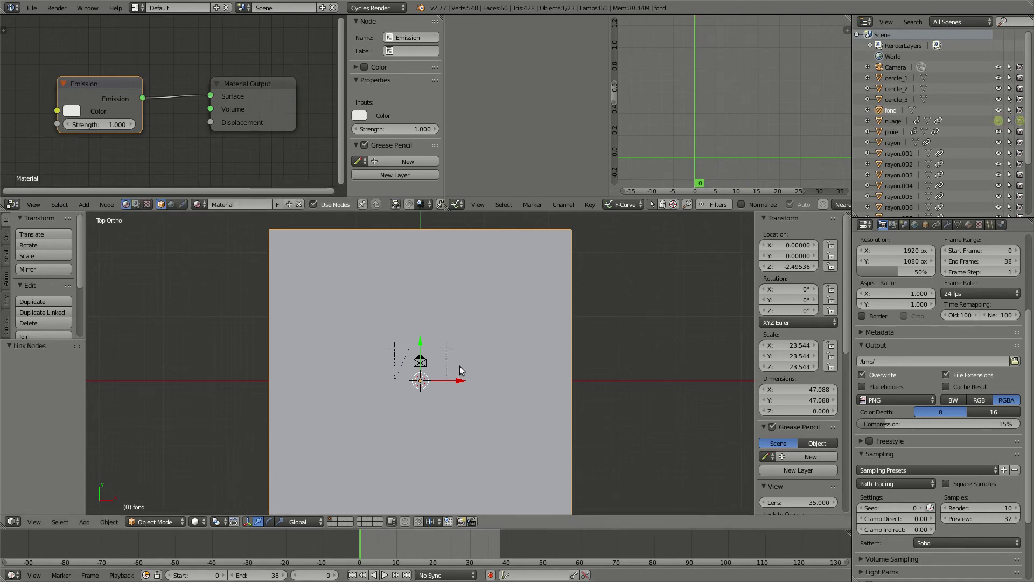
pyautogui.click(69, 114)
pyautogui.moveTo(132, 150); pyautogui.dragTo(133, 133)
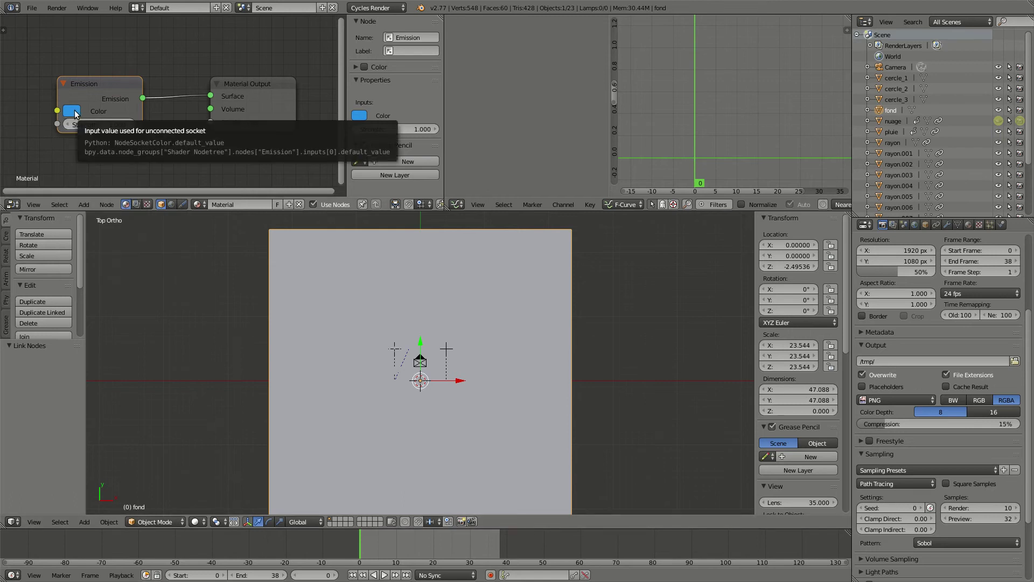
pyautogui.press('i')
# At frame 20, set the background's emission colour to grey with R, G and B at 0.2 and keyframe it.
pyautogui.moveTo(393, 537); pyautogui.dragTo(432, 550)
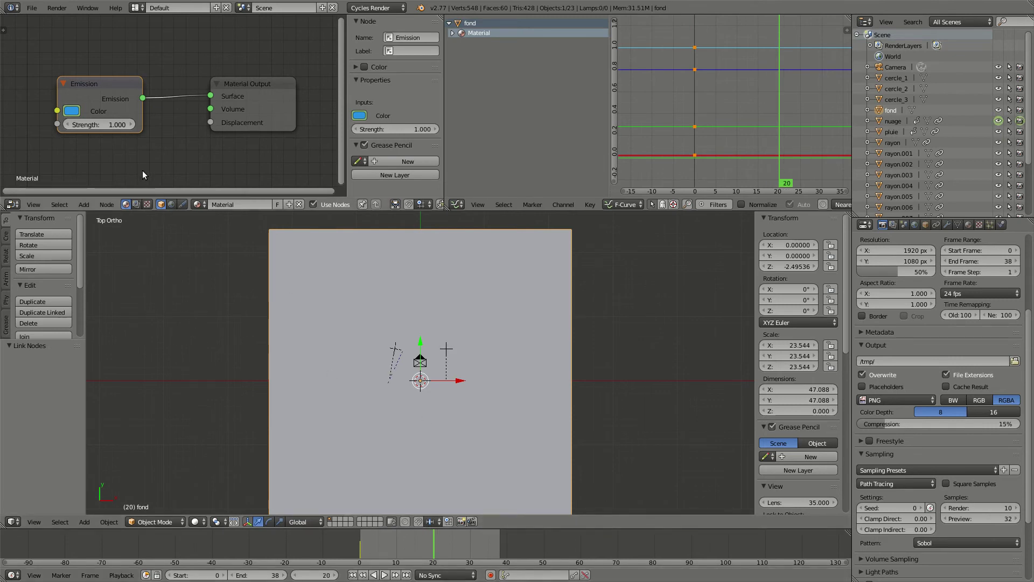
pyautogui.click(73, 112)
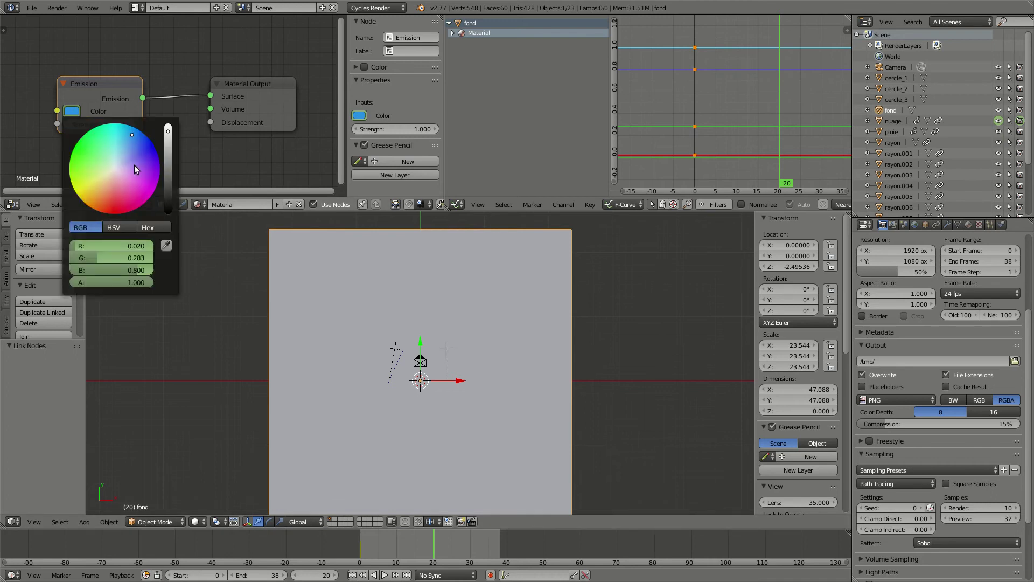
pyautogui.moveTo(128, 246); pyautogui.dragTo(128, 270)
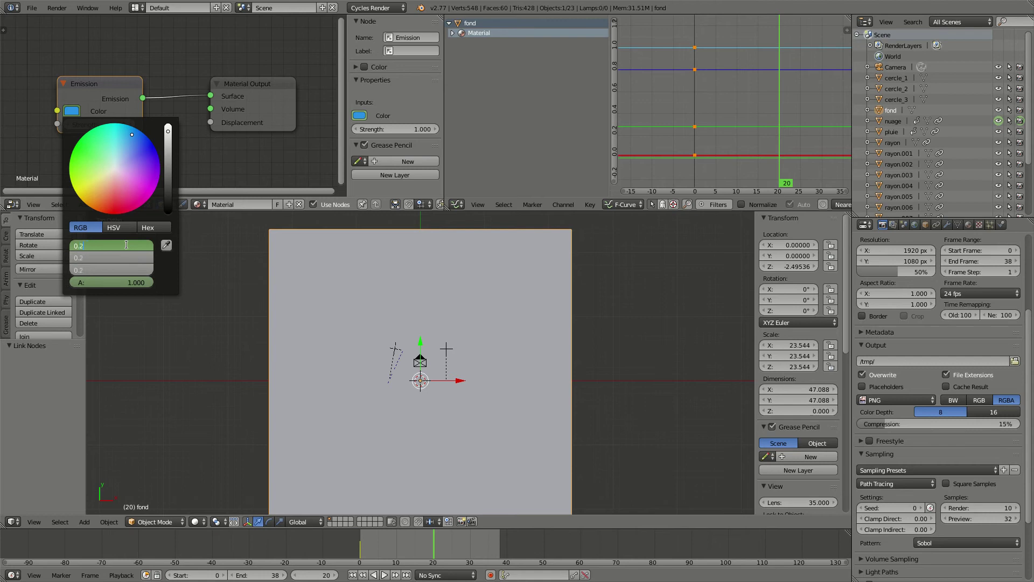
pyautogui.press('Return')
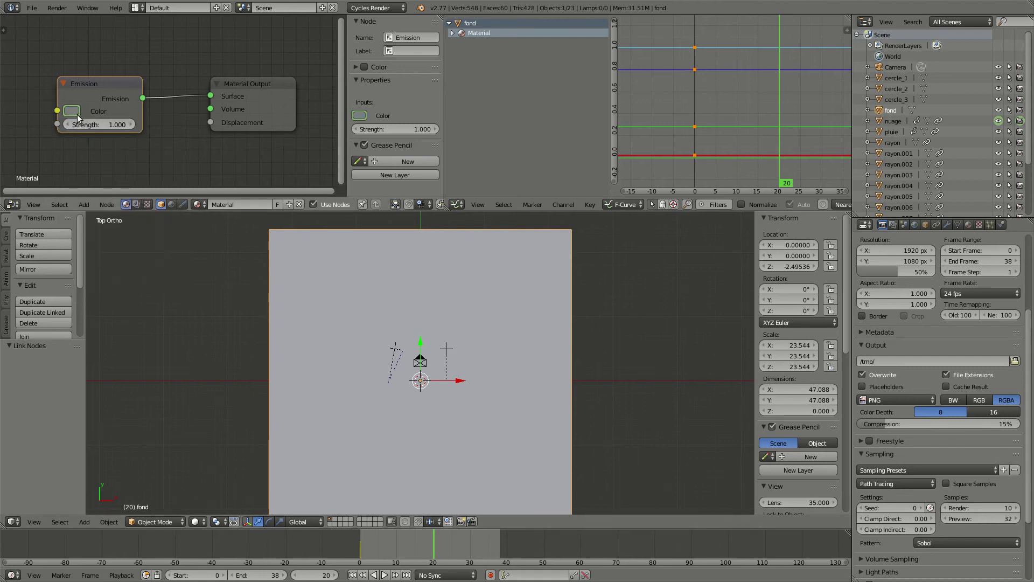
pyautogui.press('i')
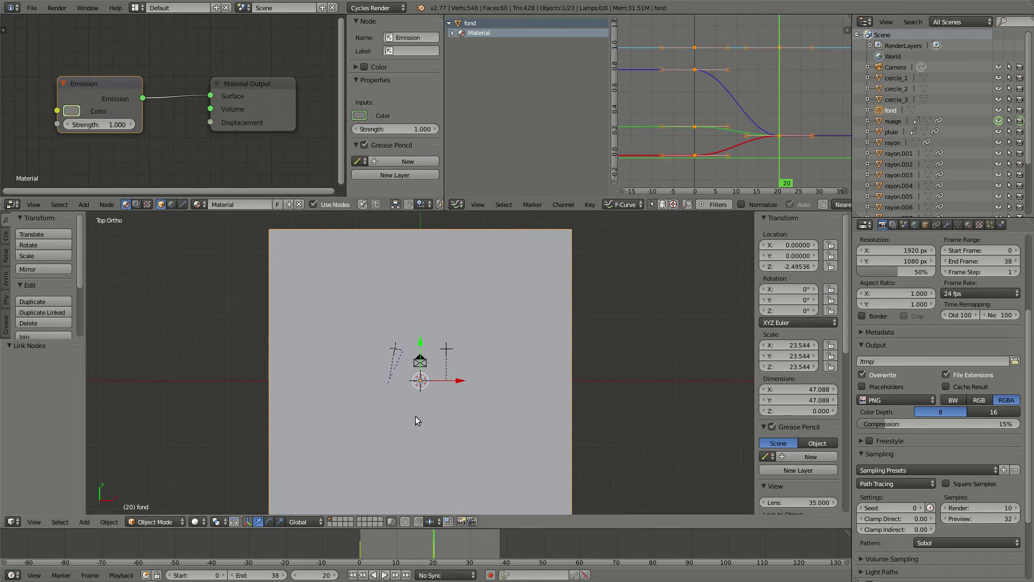
# Render frame 26 from the camera to check the background colour behind the cloud, rain and circles.
pyautogui.click(455, 544)
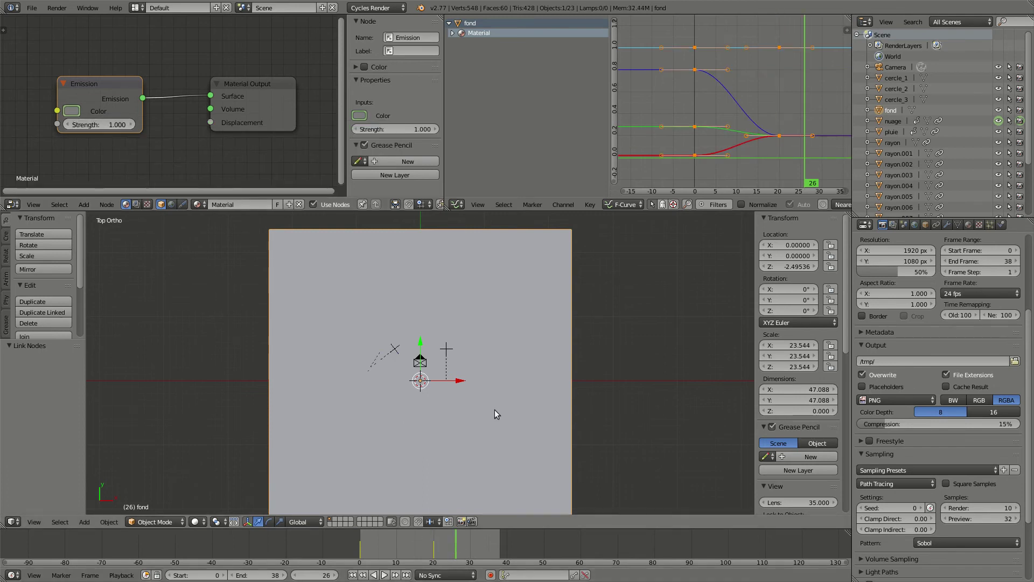
pyautogui.press('KP_0')
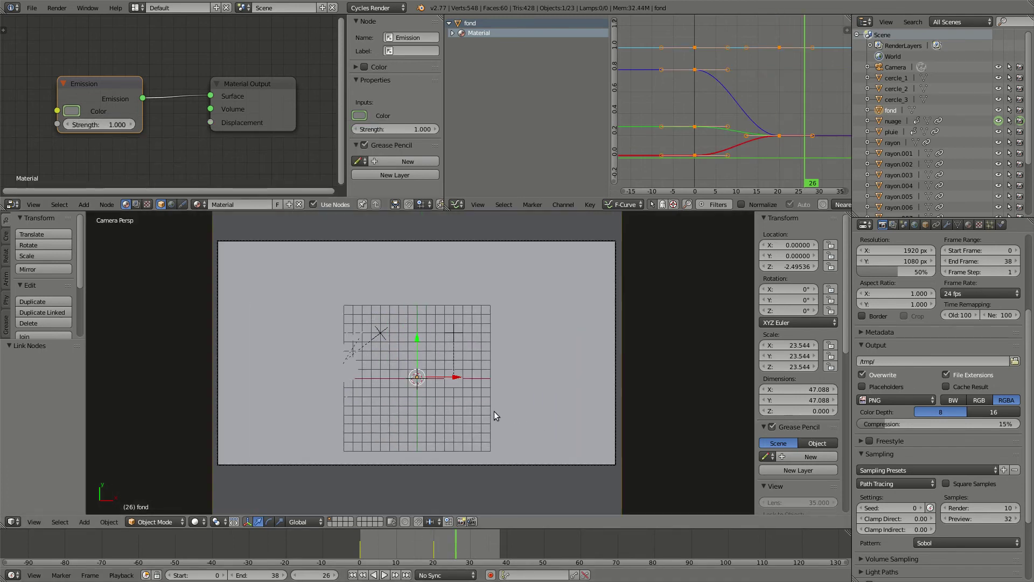
pyautogui.press('F12')
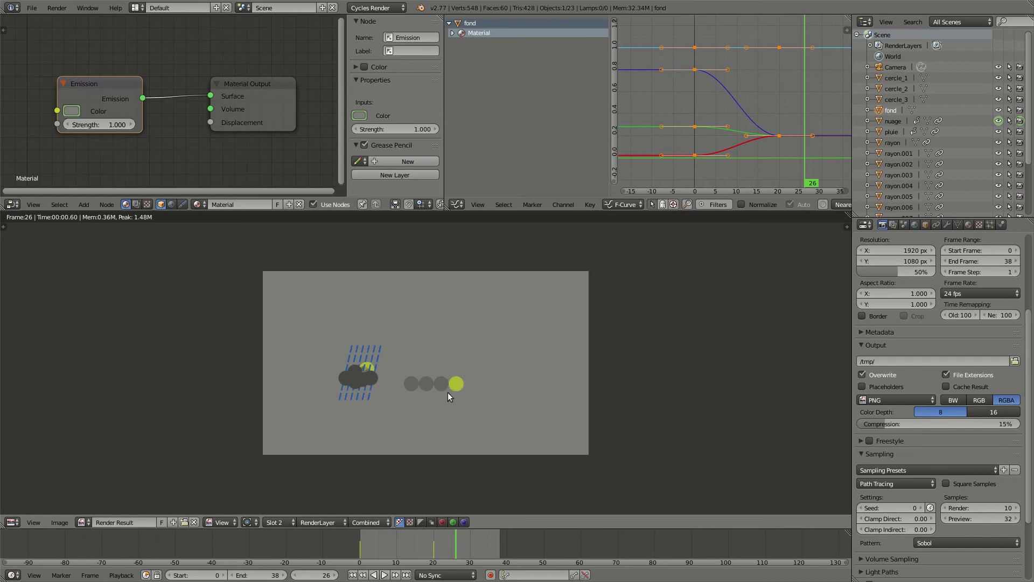
pyautogui.press('Escape')
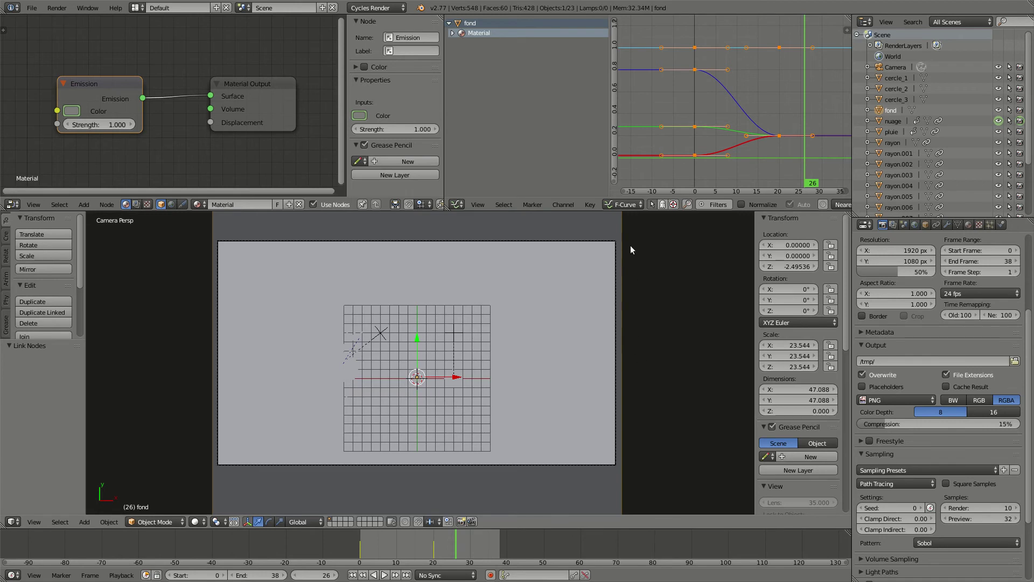
# Toggle the fond plane's viewport visibility off and on, and try the Hide command on it.
pyautogui.click(998, 111)
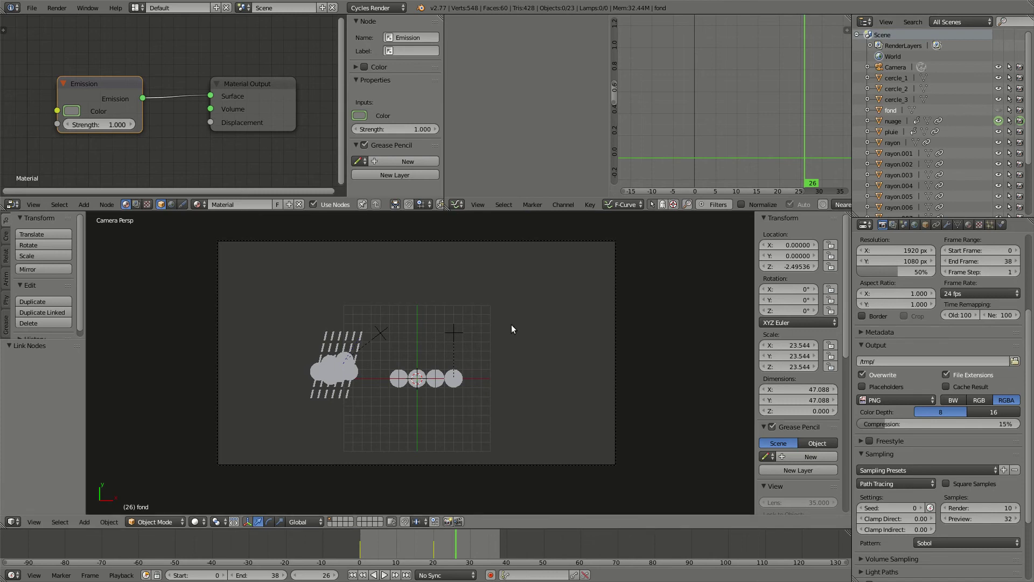
pyautogui.click(997, 110)
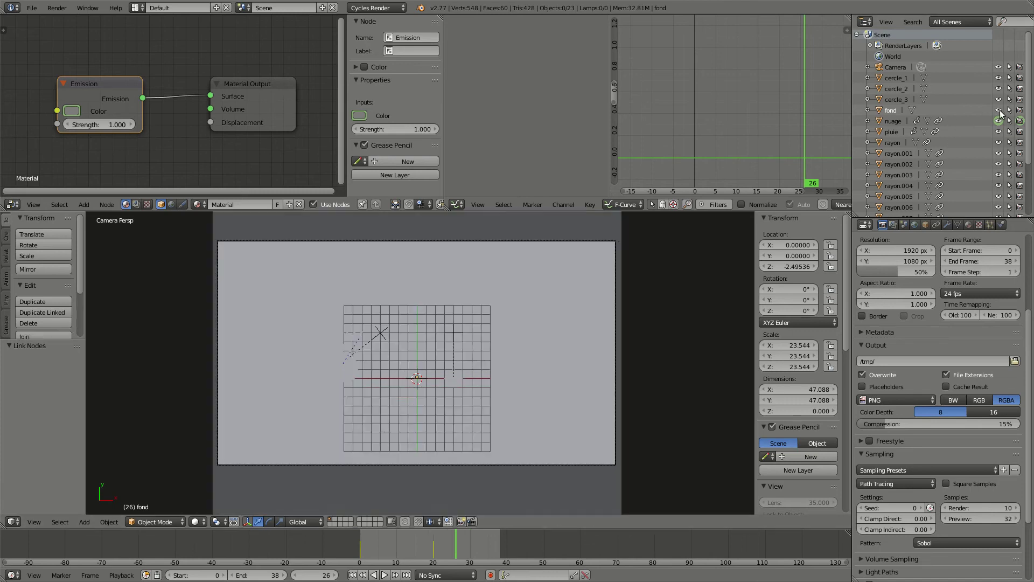
pyautogui.press('h')
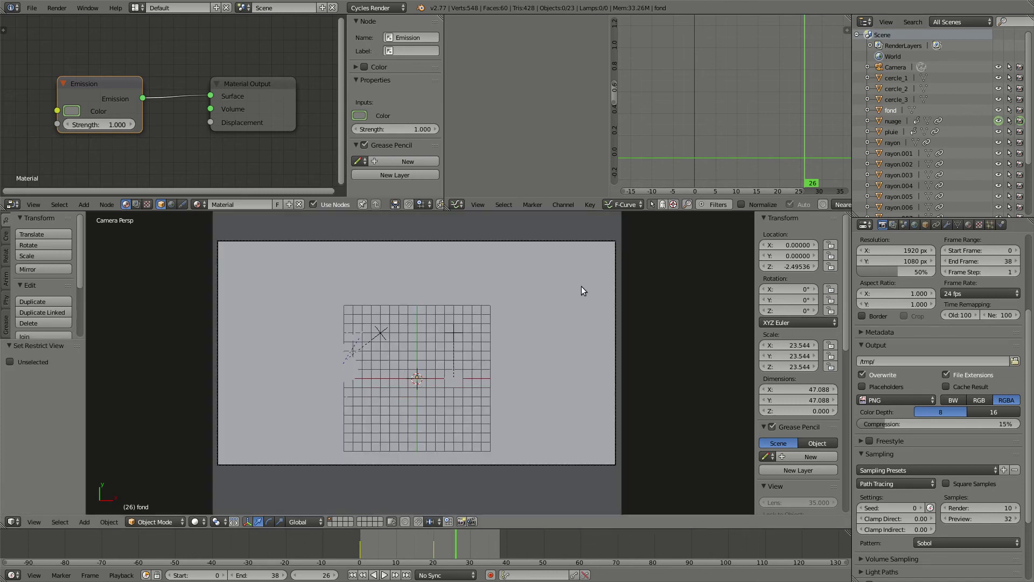
# Hide the fond plane and keyframe the soleil circle's yellow emission colour at frame 0.
pyautogui.rightClick(598, 230)
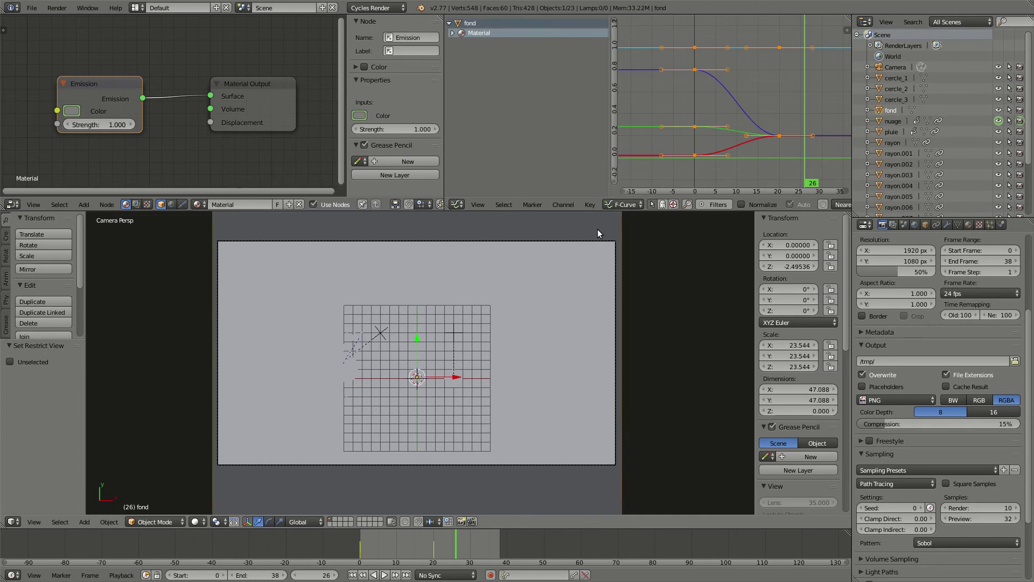
pyautogui.press('h')
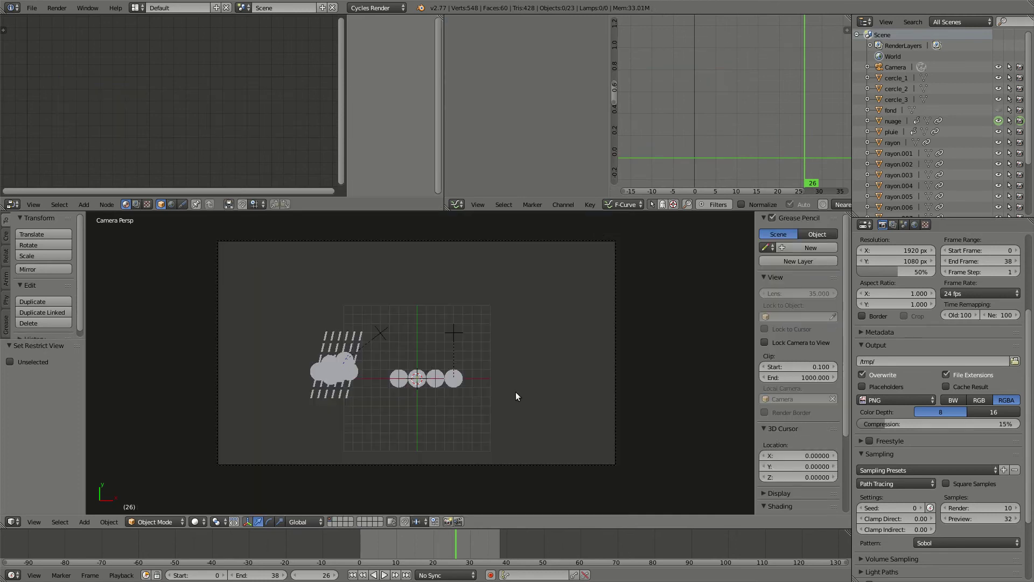
pyautogui.scroll(4, 500, 397)
pyautogui.rightClick(502, 402)
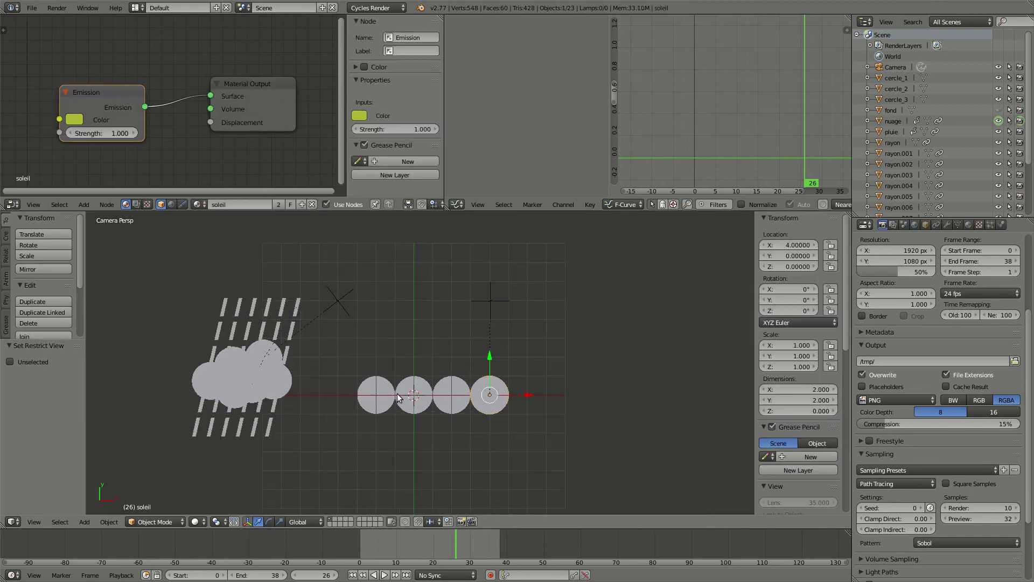
pyautogui.moveTo(461, 535); pyautogui.dragTo(360, 542)
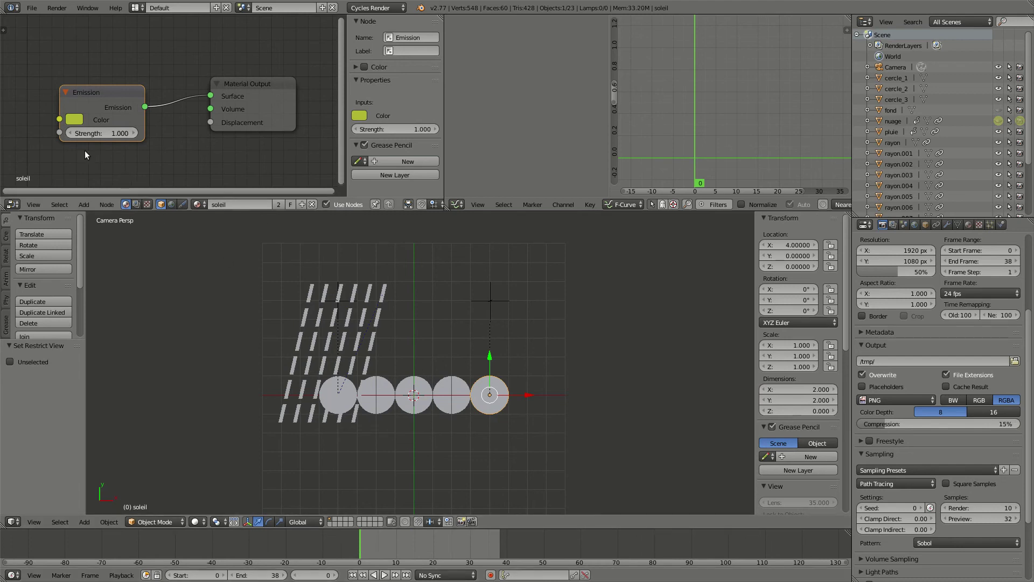
pyautogui.press('i')
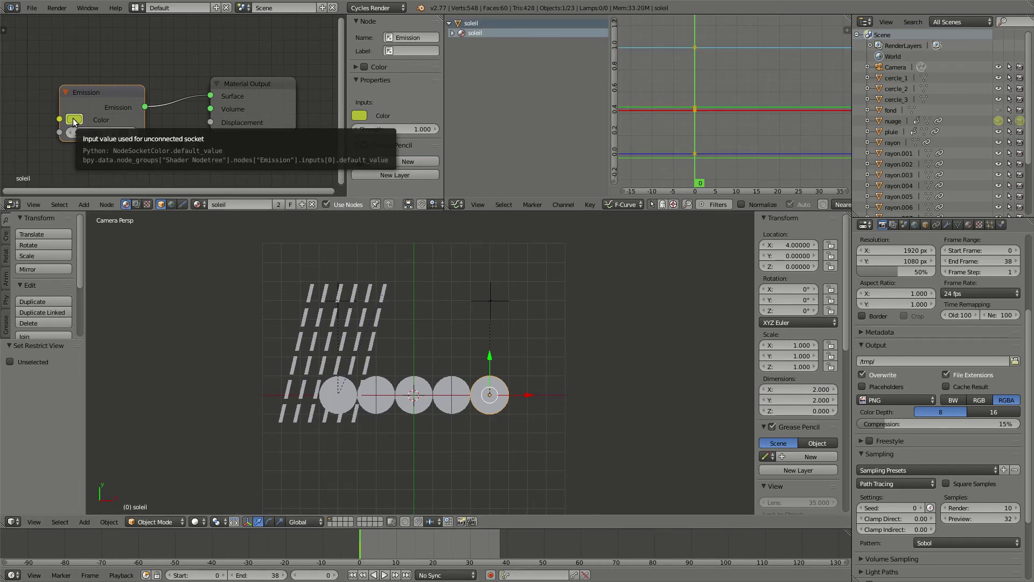
# At frame 20, copy cercle_3's grey emission colour onto soleil, keyframe it and set the colour keyframes to Constant interpolation.
pyautogui.moveTo(393, 534); pyautogui.dragTo(432, 537)
pyautogui.rightClick(467, 392)
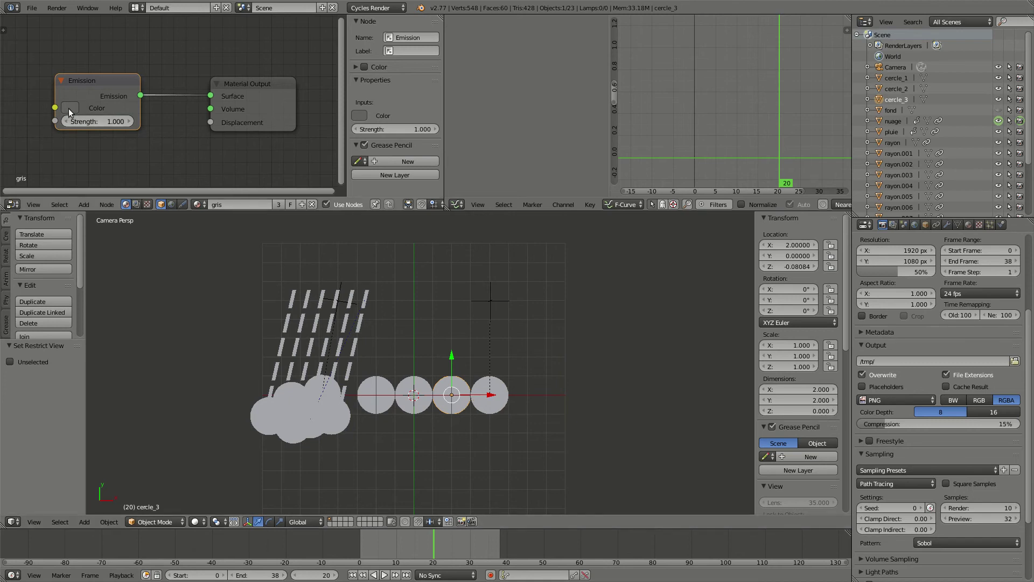
pyautogui.rightClick(504, 406)
pyautogui.hotkey('ctrl', 'v')
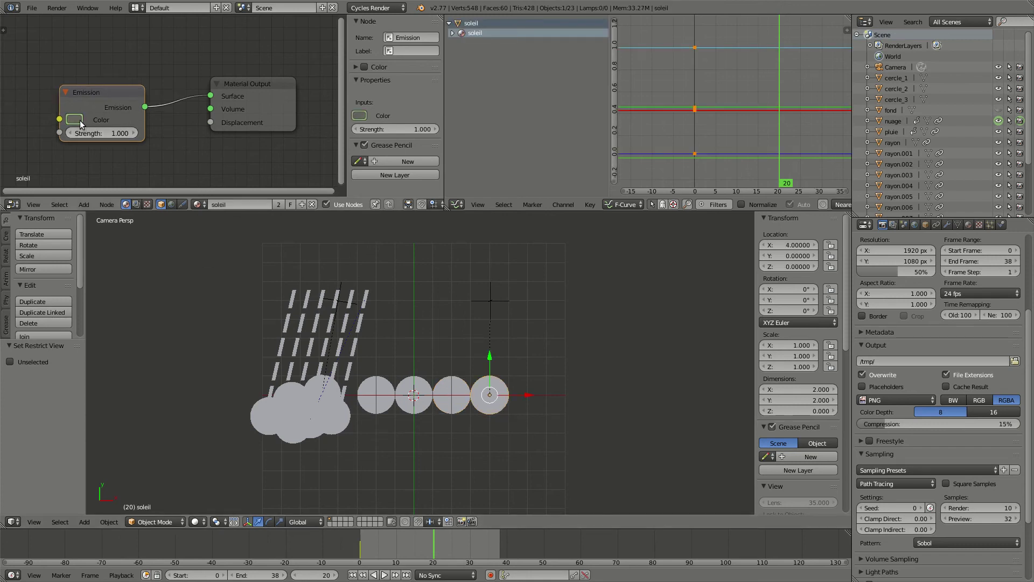
pyautogui.press('i')
pyautogui.press('t')
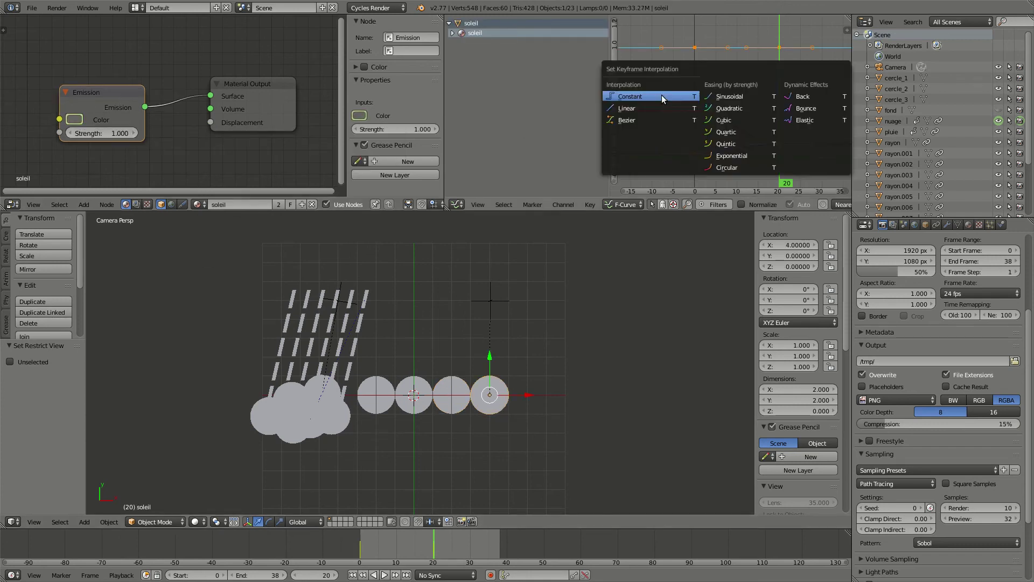
pyautogui.click(662, 95)
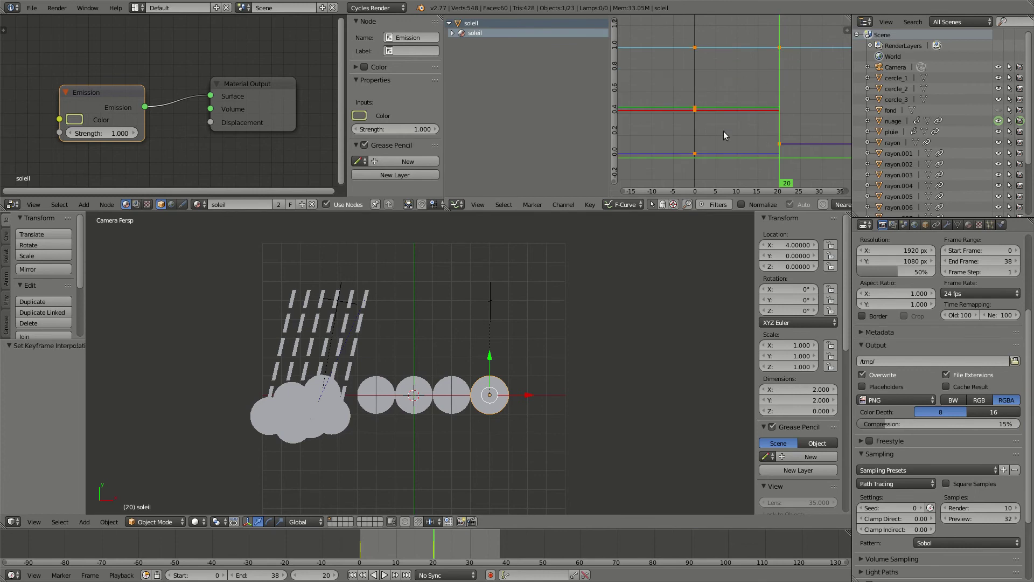
# Render frames 7 and 30 from the camera to check the soleil circle's colour change.
pyautogui.moveTo(434, 540); pyautogui.dragTo(386, 549)
pyautogui.press('F12')
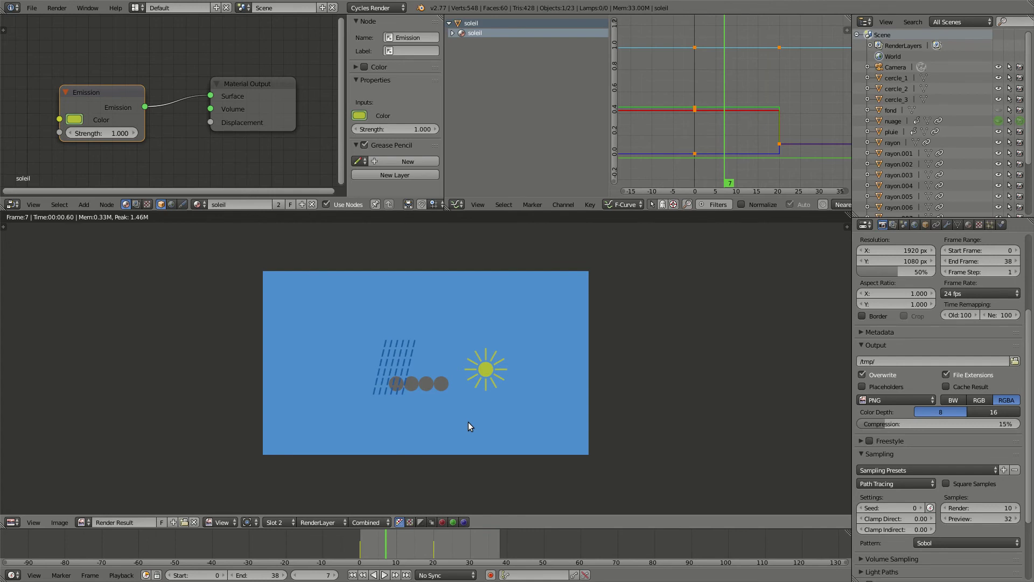
pyautogui.scroll(1, 468, 423)
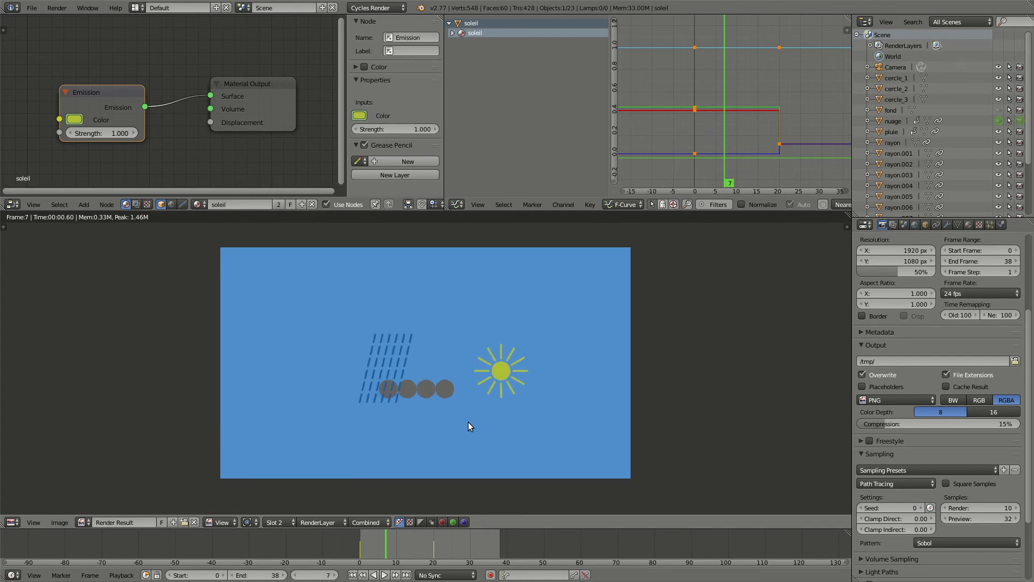
pyautogui.press('Escape')
pyautogui.click(470, 547)
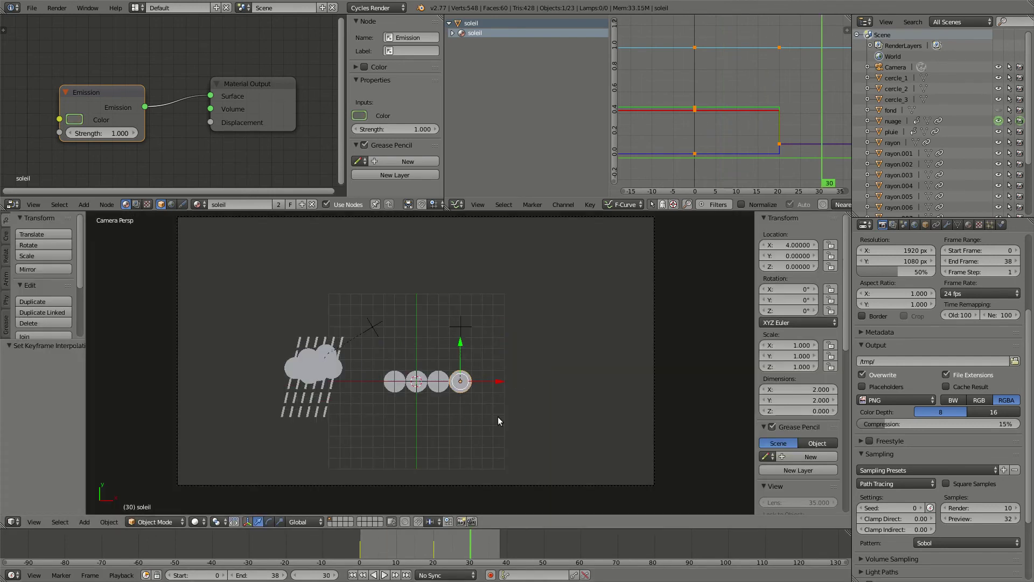
pyautogui.press('F12')
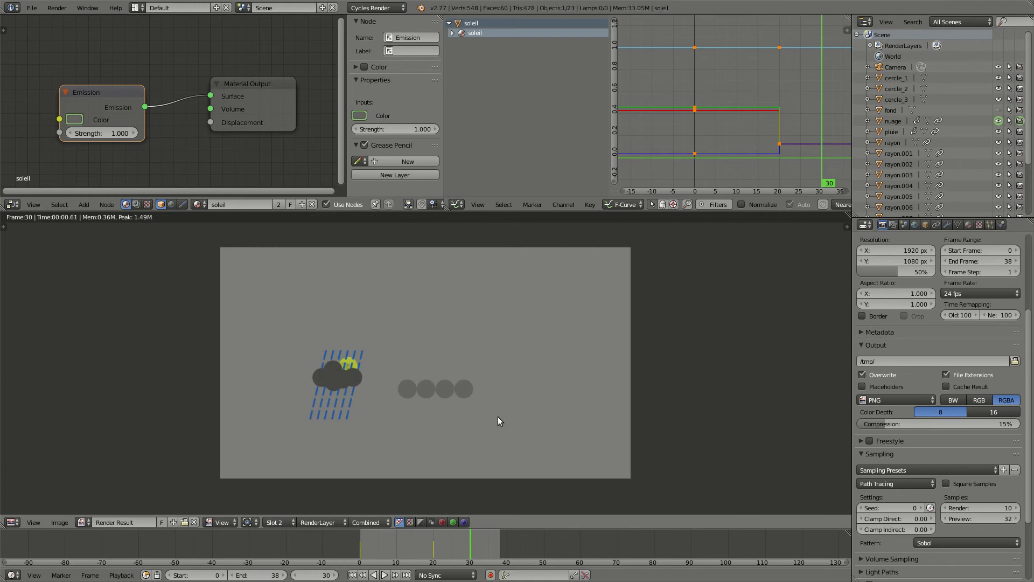
pyautogui.press('Escape')
# Make the fond plane visible in the viewport again at frame 11 and select it.
pyautogui.click(400, 546)
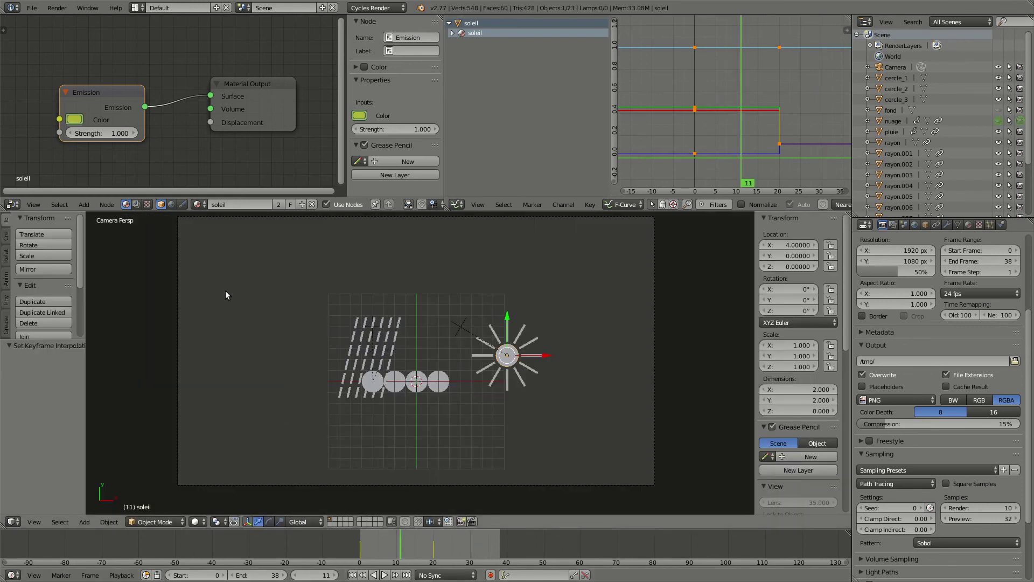
pyautogui.click(999, 110)
pyautogui.rightClick(660, 270)
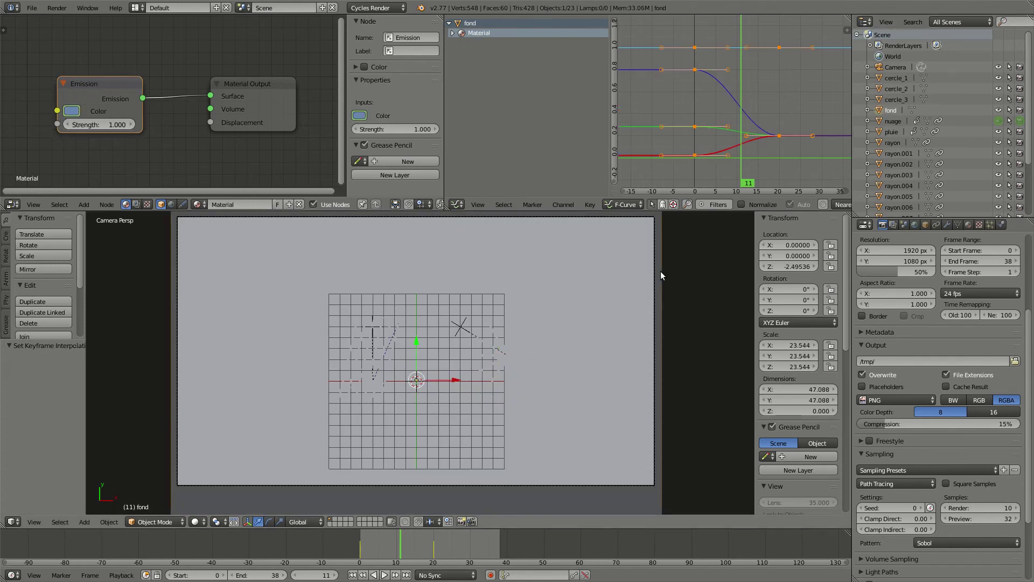
# Give the fond plane a deeper blue emission colour keyed at frame 0 and set its colour keyframes to Constant interpolation.
pyautogui.click(72, 111)
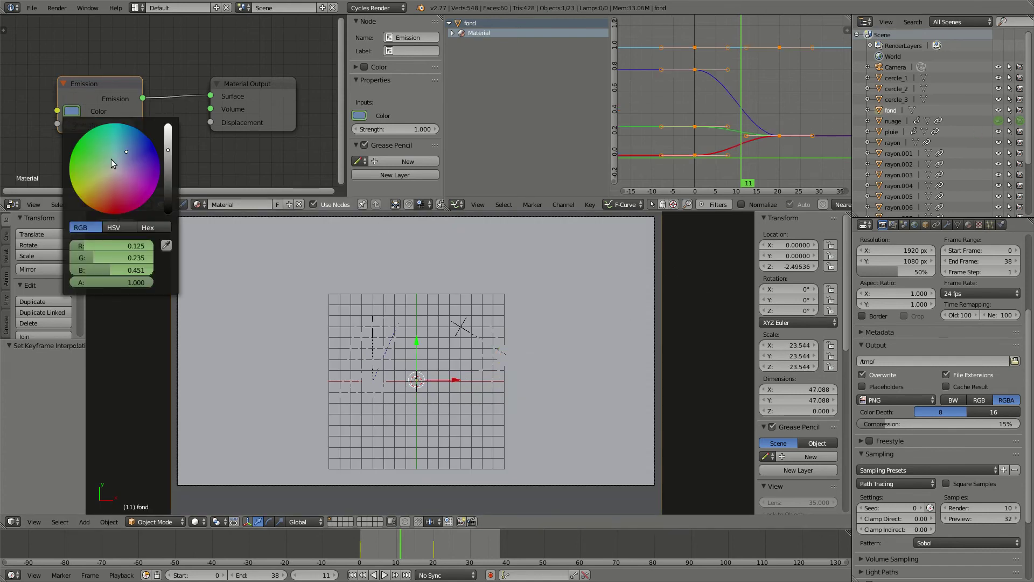
pyautogui.moveTo(126, 153); pyautogui.dragTo(142, 149)
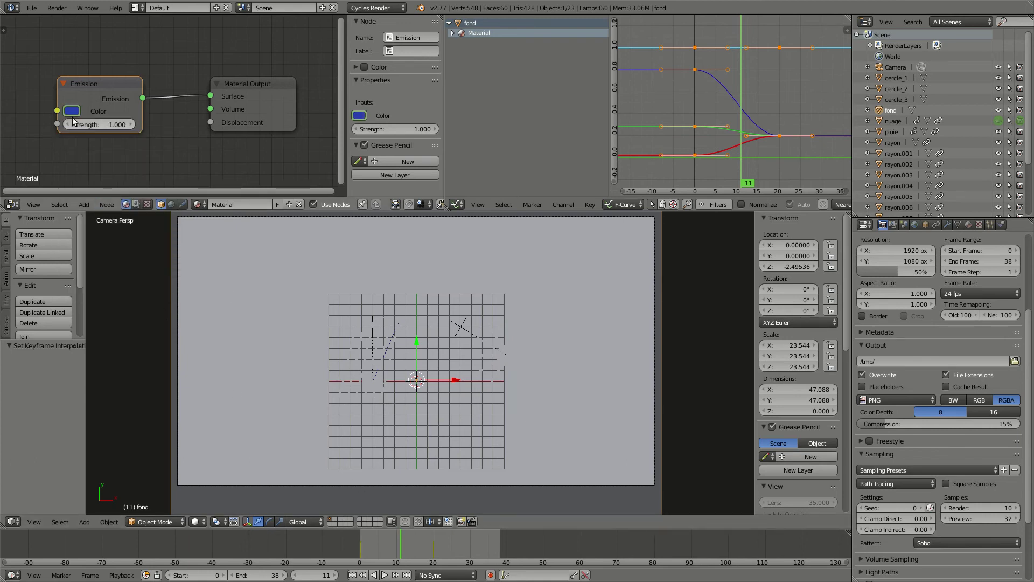
pyautogui.moveTo(407, 530); pyautogui.dragTo(360, 537)
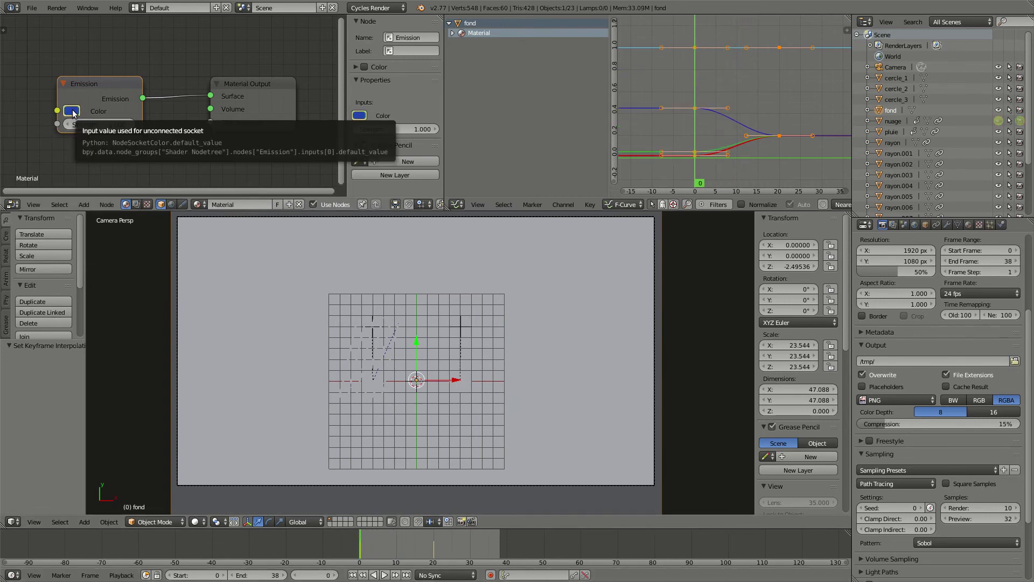
pyautogui.press('t')
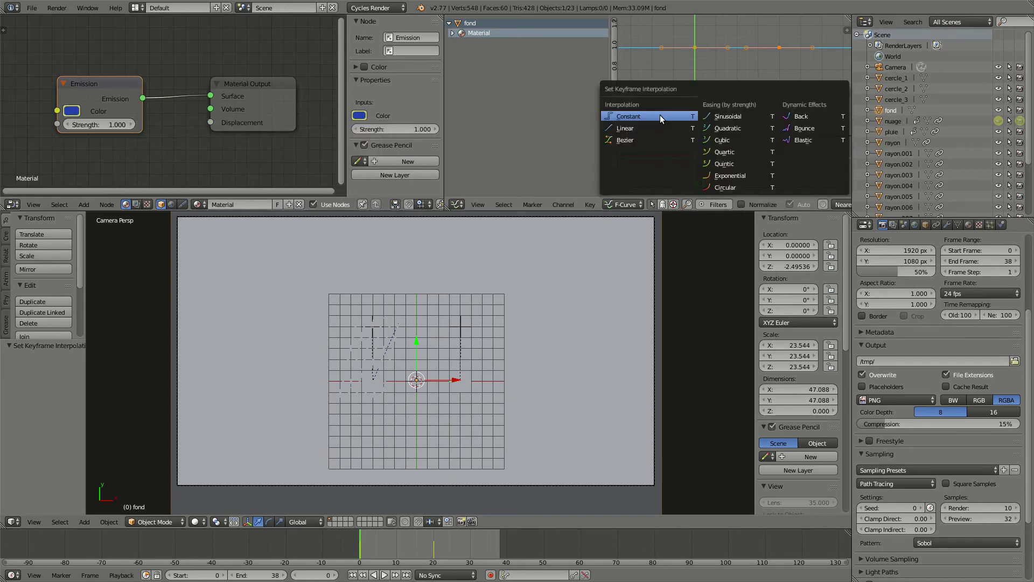
pyautogui.click(660, 116)
# Render frame 9 to check the sun and rain against the new background blue, and save the file.
pyautogui.moveTo(373, 531); pyautogui.dragTo(393, 542)
pyautogui.press('F12')
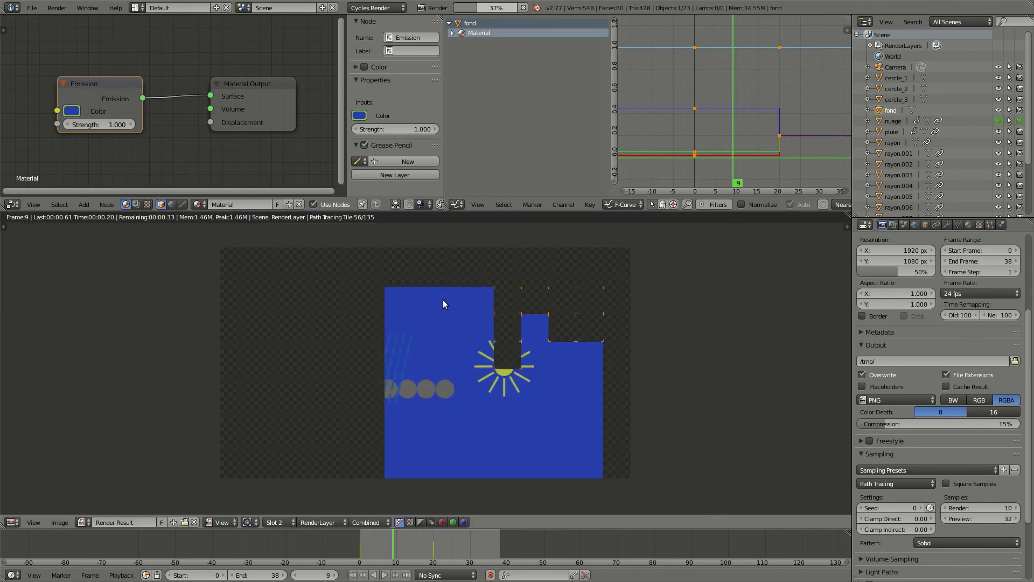
pyautogui.scroll(2, 515, 382)
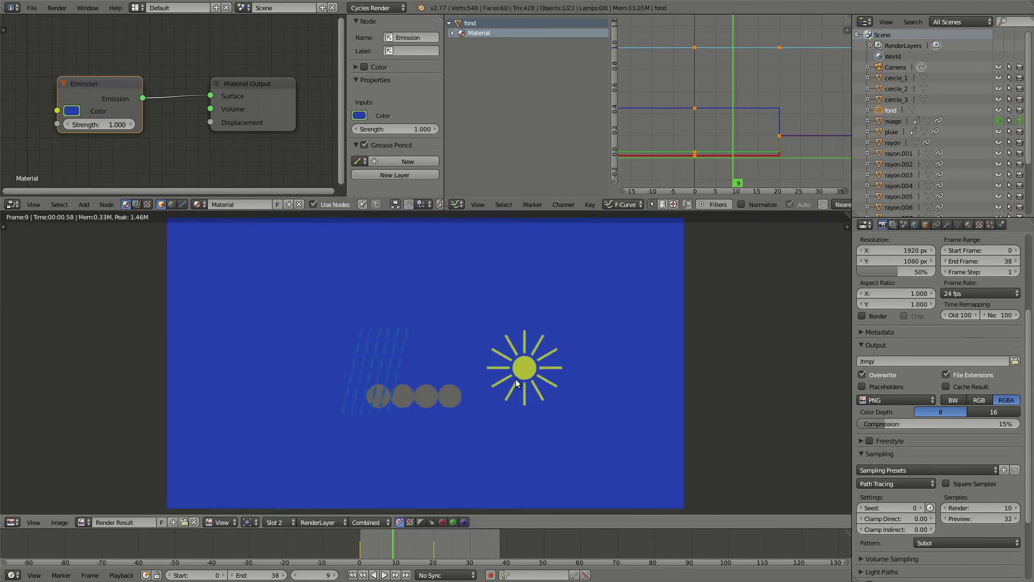
pyautogui.scroll(-1, 515, 383)
pyautogui.scroll(-1, 516, 381)
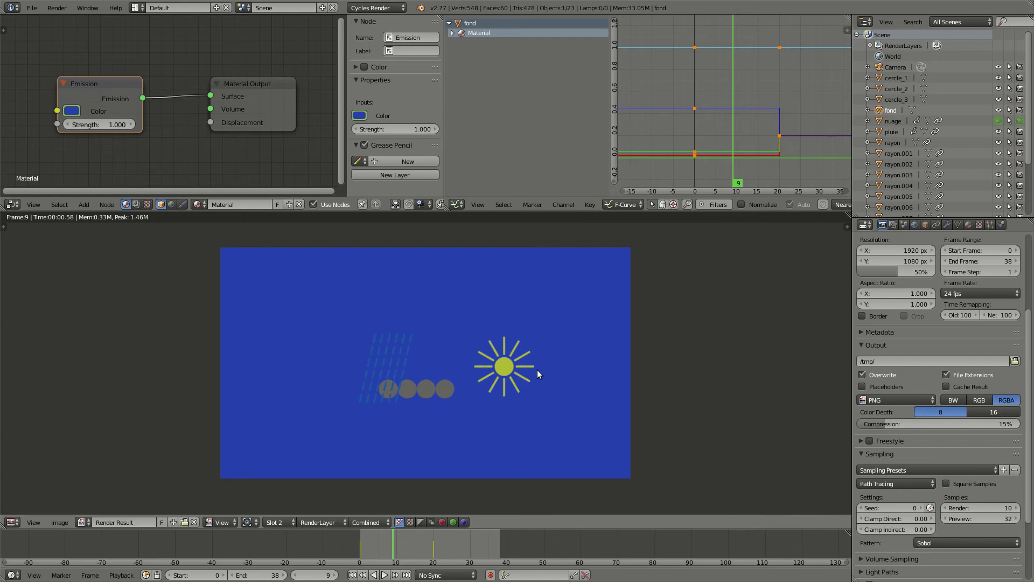
pyautogui.press('Escape')
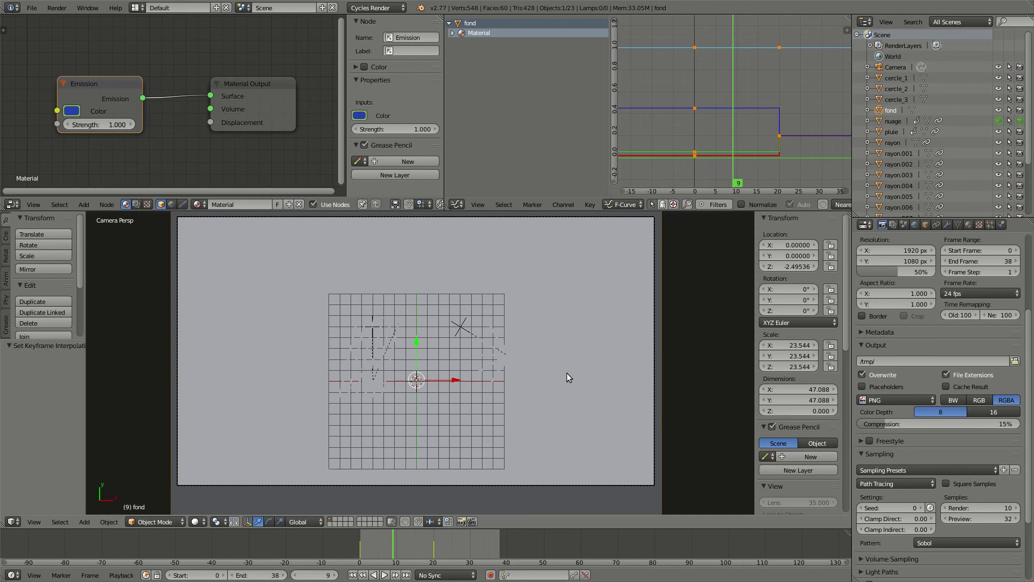
pyautogui.hotkey('ctrl', 's')
pyautogui.click(567, 372)
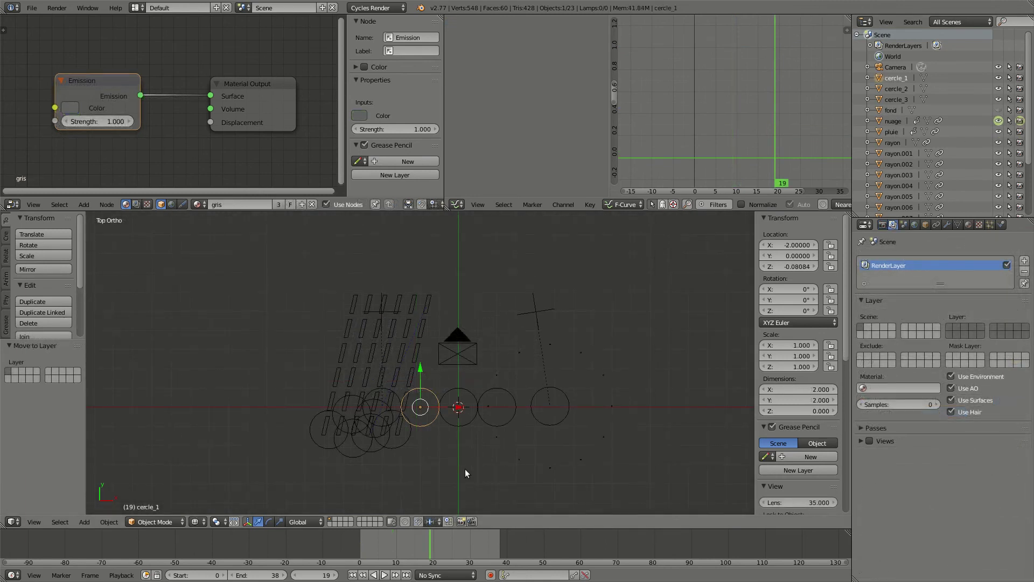
# Add a mesh plane at the origin and set the current frame to 16.
pyautogui.hotkey('shift', 'a')
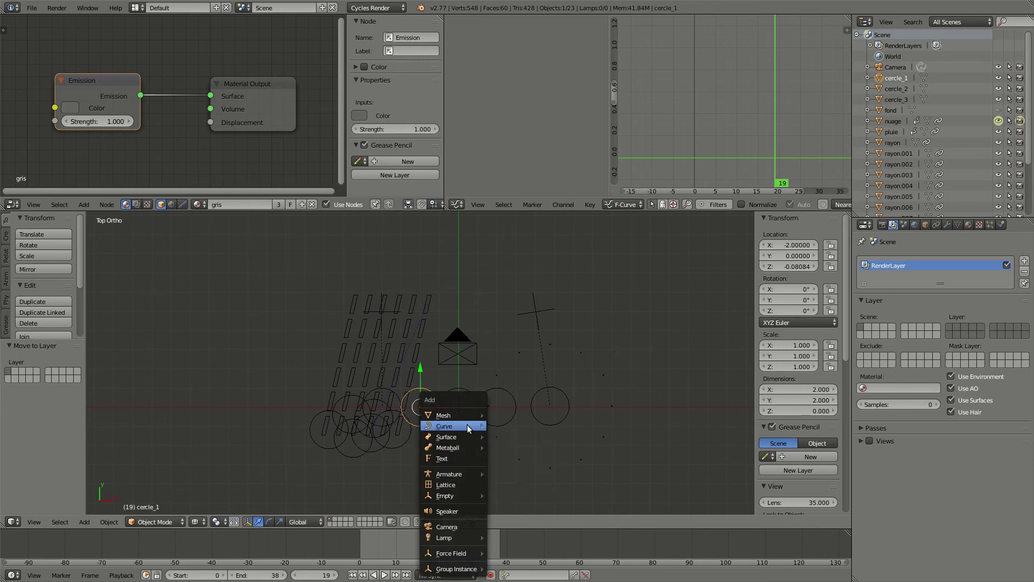
pyautogui.moveTo(461, 415)
pyautogui.click(515, 416)
pyautogui.moveTo(424, 546); pyautogui.dragTo(419, 545)
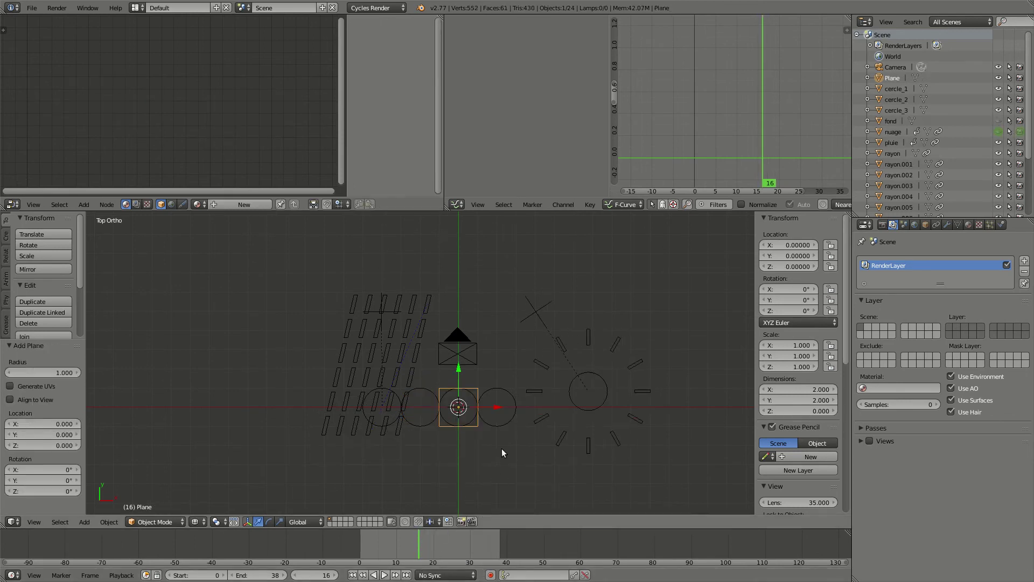
# Scale the new plane to about 4.213 and position it around the rain at about X -4.58, Y 2.44.
pyautogui.press('g')
pyautogui.click(388, 419)
pyautogui.press('s')
pyautogui.click(527, 445)
pyautogui.press('g')
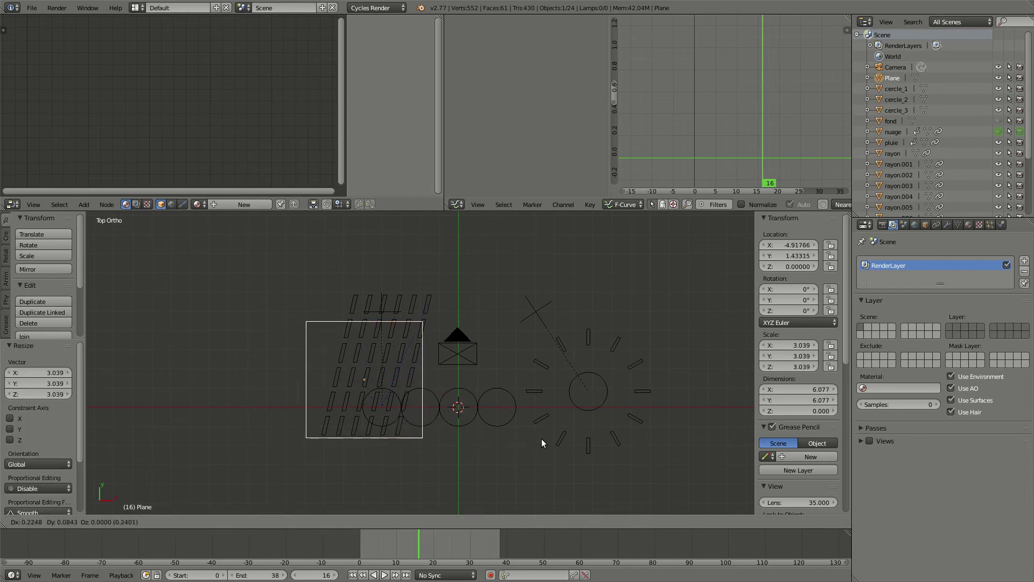
pyautogui.click(548, 438)
pyautogui.press('s')
pyautogui.click(621, 458)
pyautogui.press('g')
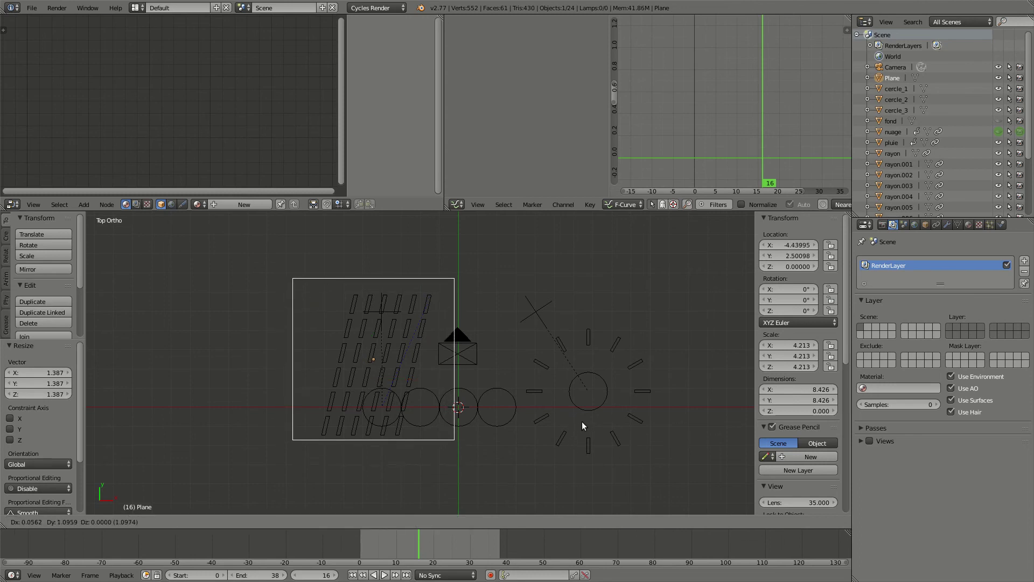
pyautogui.click(580, 422)
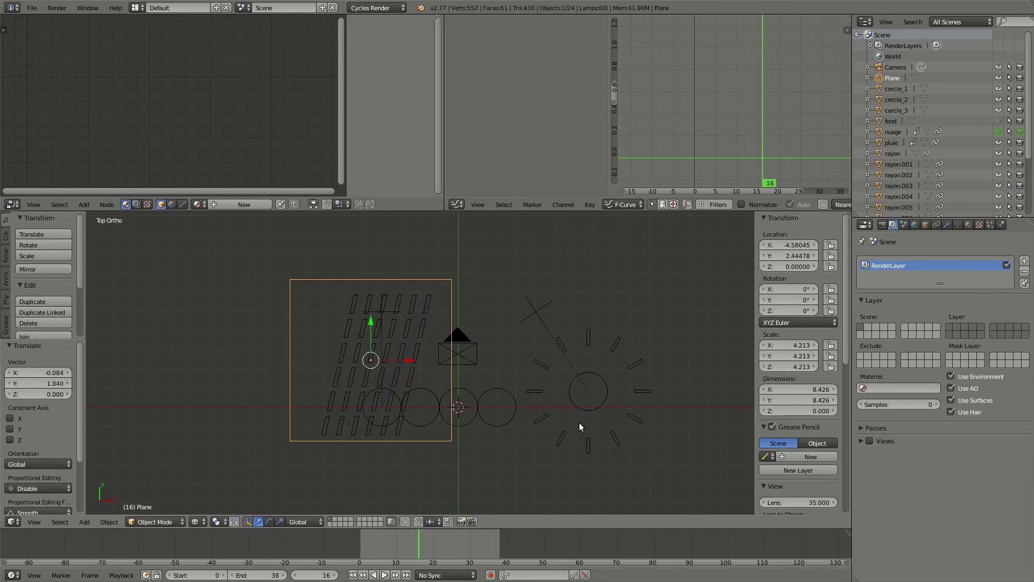
pyautogui.press('z')
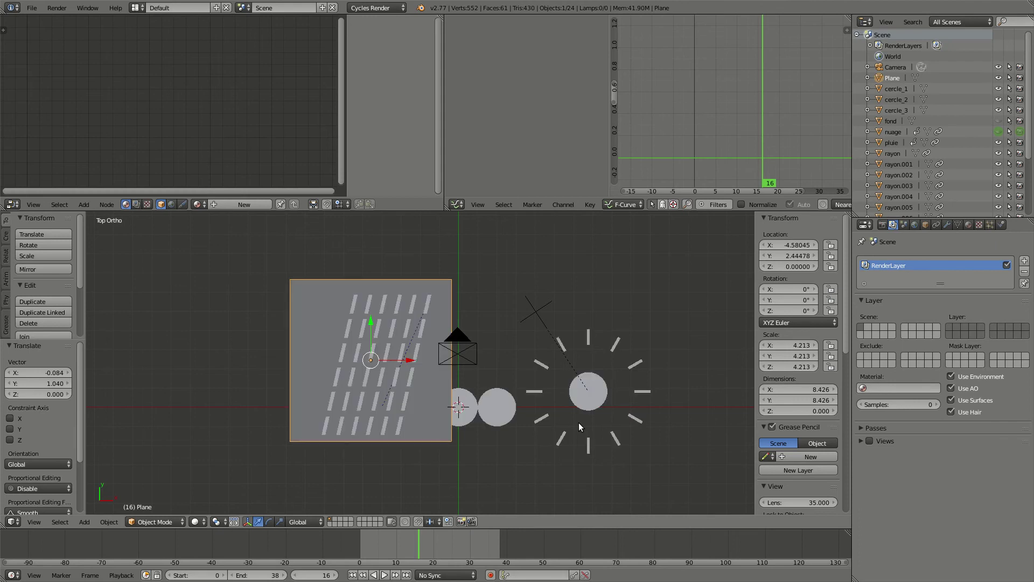
pyautogui.press('z')
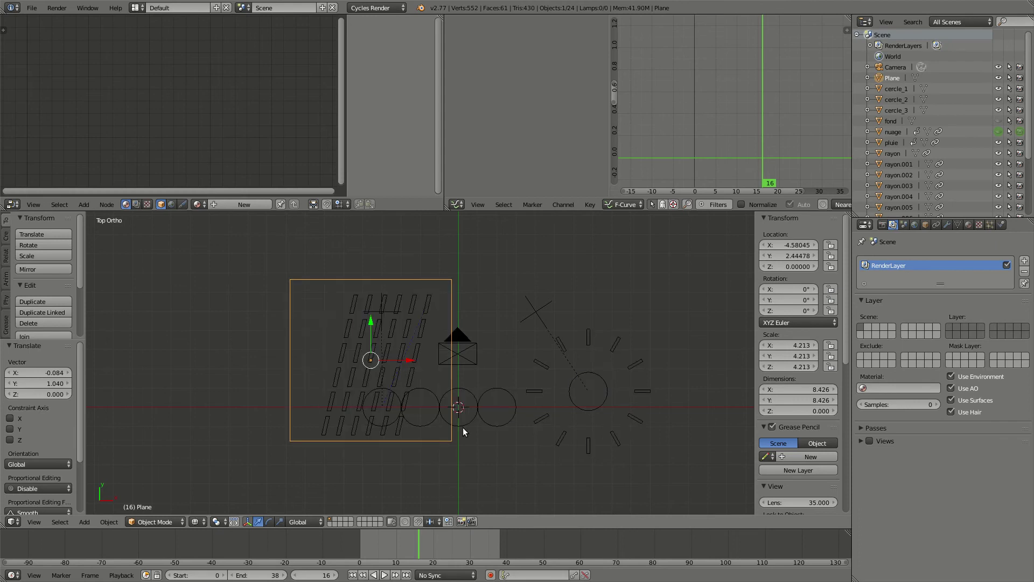
# Add a Copy Location constraint to the plane with the soleil_pluie circle as its target.
pyautogui.rightClick(396, 418)
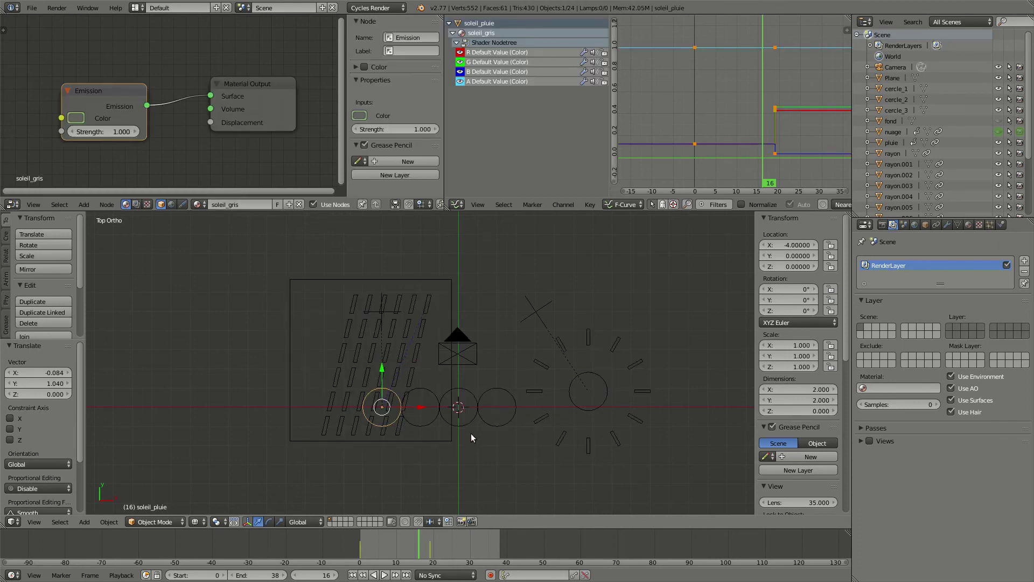
pyautogui.keyDown('shift'); pyautogui.rightClick(435, 439); pyautogui.keyUp('shift')
pyautogui.hotkey('ctrl', 'shift', 'c')
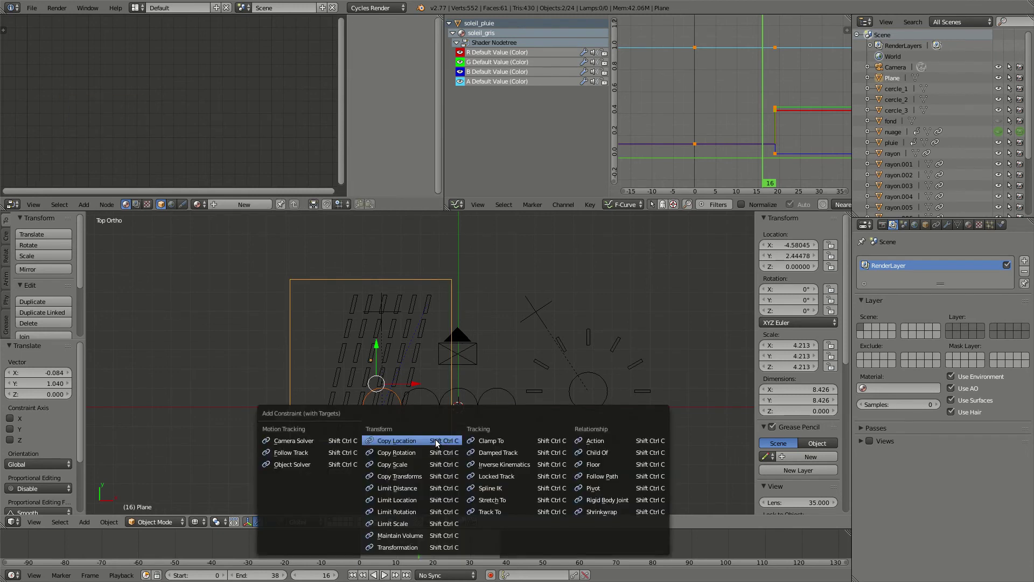
pyautogui.click(435, 439)
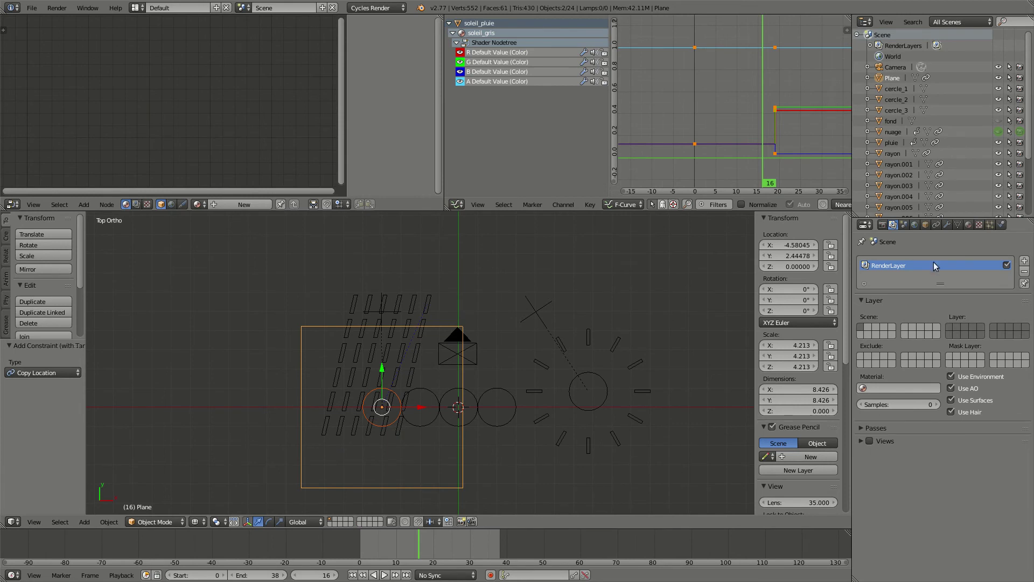
# Enable Offset on the plane's Copy Location constraint and try moving the plane.
pyautogui.click(937, 223)
pyautogui.click(866, 357)
pyautogui.press('g')
pyautogui.rightClick(410, 427)
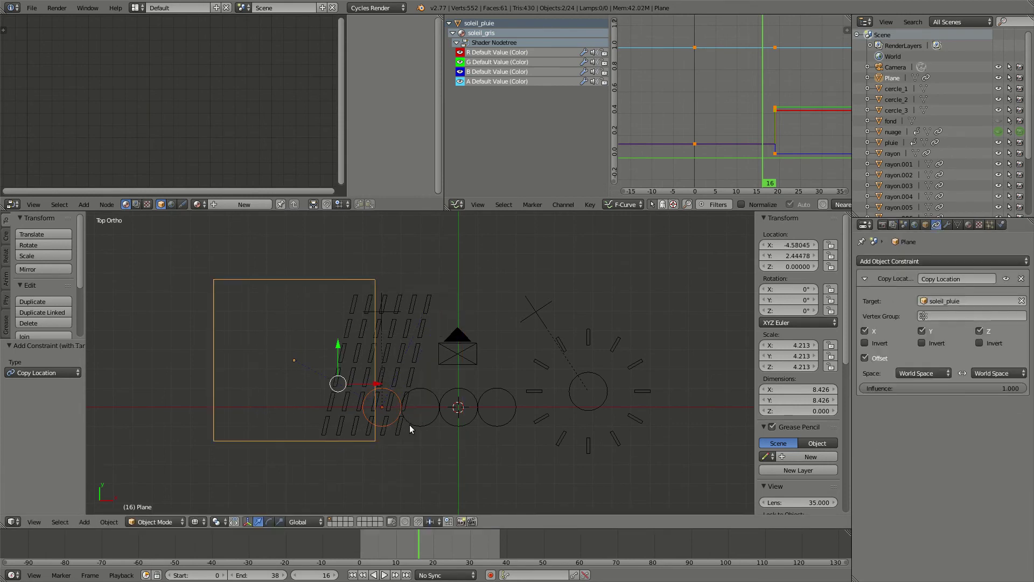
# Move the constrained plane over the rain streaks, to about X -1.46, Y 2.56.
pyautogui.rightClick(343, 281)
pyautogui.press('g')
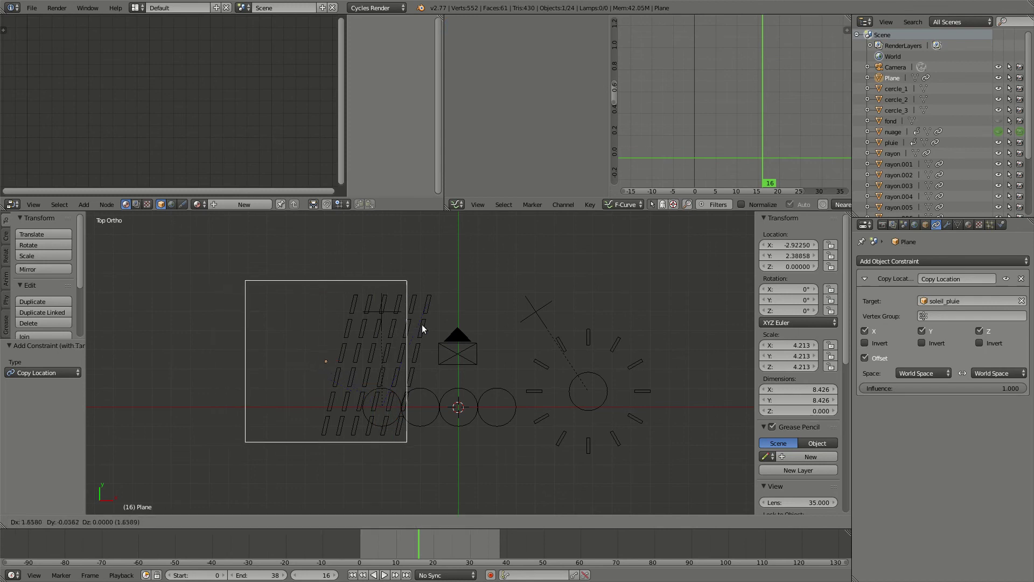
pyautogui.click(449, 321)
# Preview the animation, set the current frame to 19 and render it to check the plane against the rain.
pyautogui.hotkey('alt', 'a')
pyautogui.moveTo(465, 534); pyautogui.dragTo(428, 550)
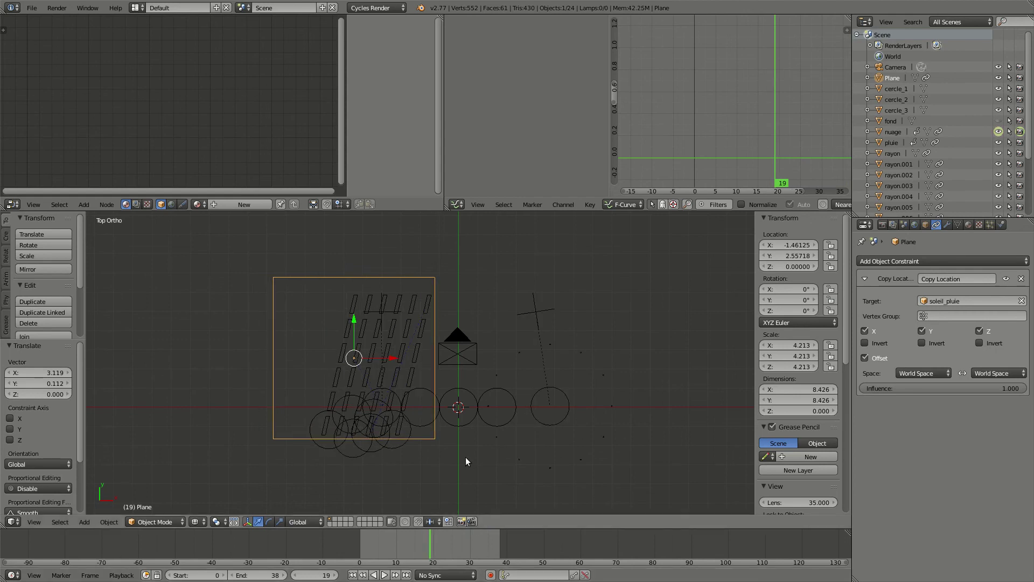
pyautogui.press('F12')
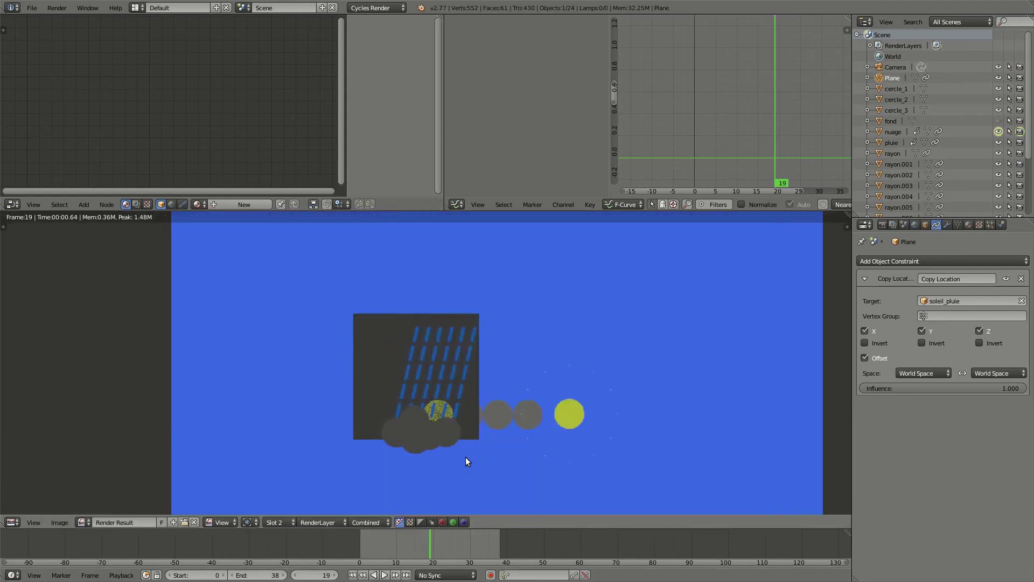
pyautogui.scroll(2, 463, 427)
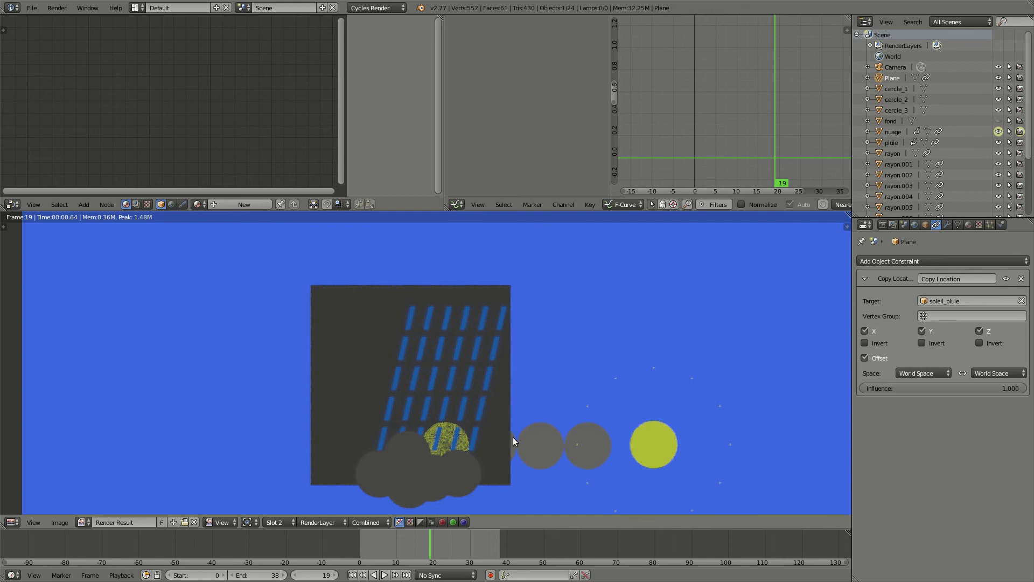
pyautogui.press('Escape')
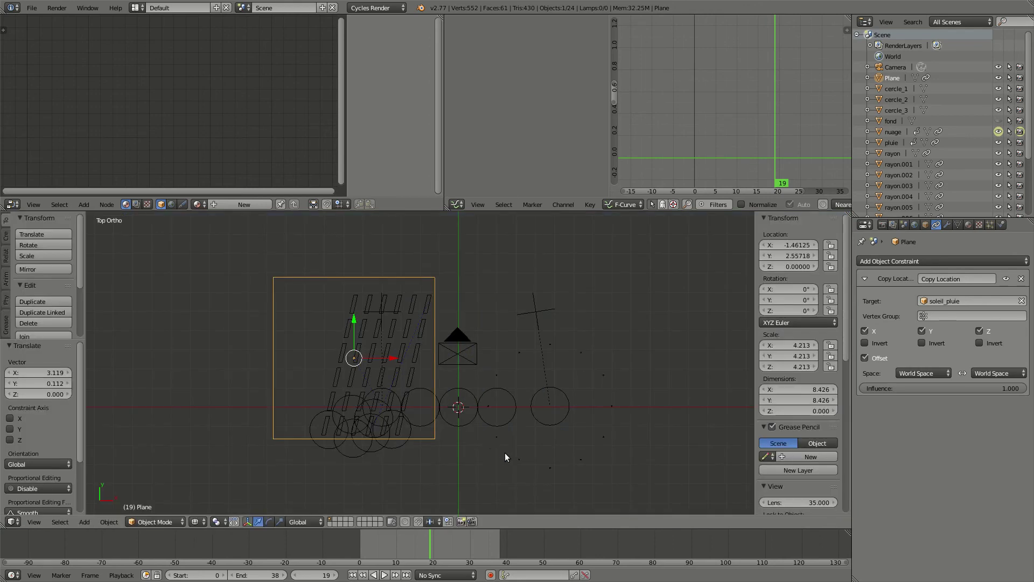
# Raise the cercle_1 circle to about Z 0.73 and render frame 19 to check it above the plane.
pyautogui.moveTo(467, 442); pyautogui.dragTo(441, 357, button='middle')
pyautogui.rightClick(426, 413)
pyautogui.moveTo(425, 322); pyautogui.dragTo(424, 290)
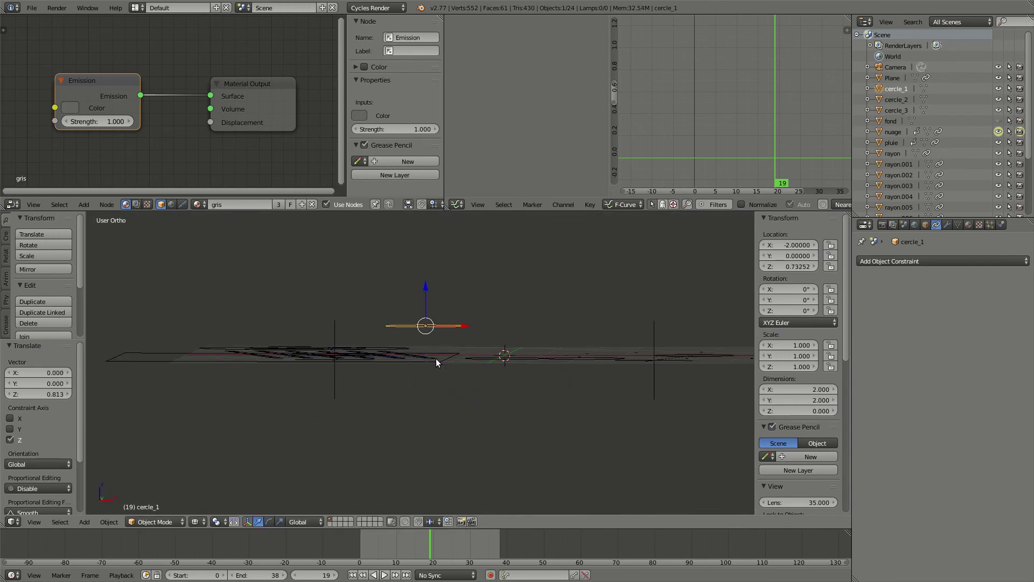
pyautogui.press('F12')
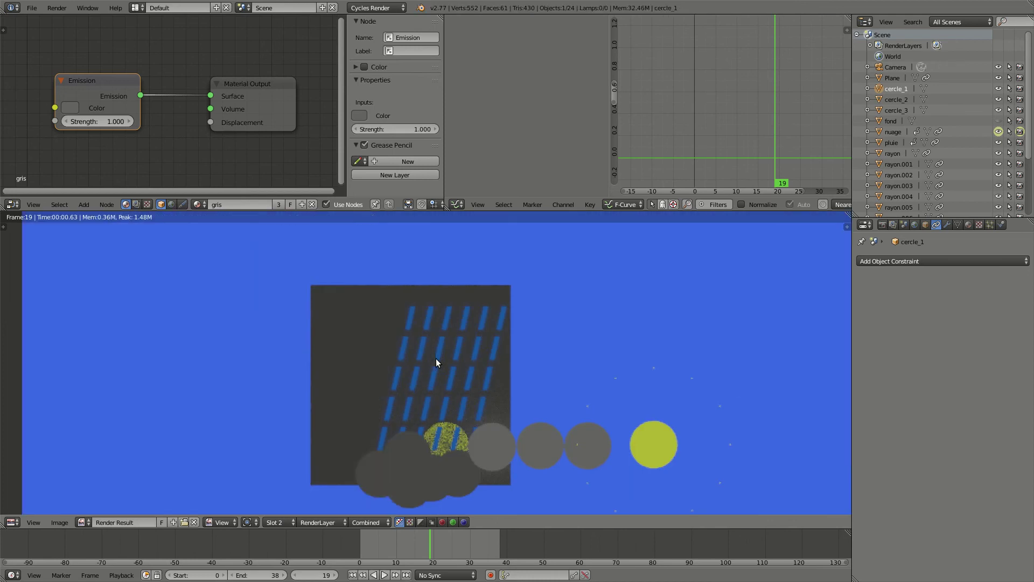
pyautogui.press('Escape')
# Compare the heights of the nuage and pluie objects with the plane in a front view.
pyautogui.moveTo(377, 384); pyautogui.dragTo(506, 392, button='middle')
pyautogui.scroll(5, 379, 393)
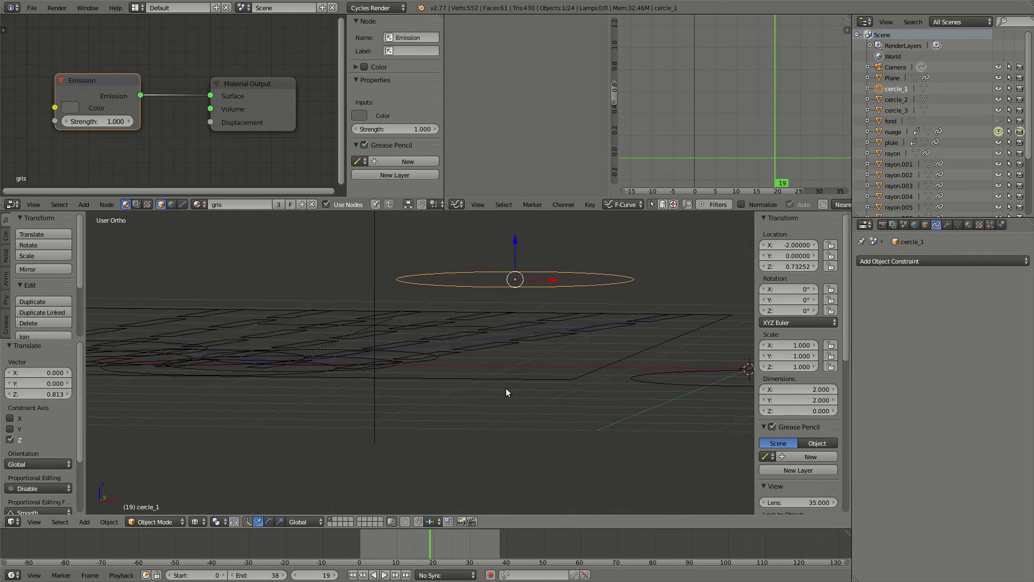
pyautogui.press('KP_1')
pyautogui.scroll(1, 457, 354)
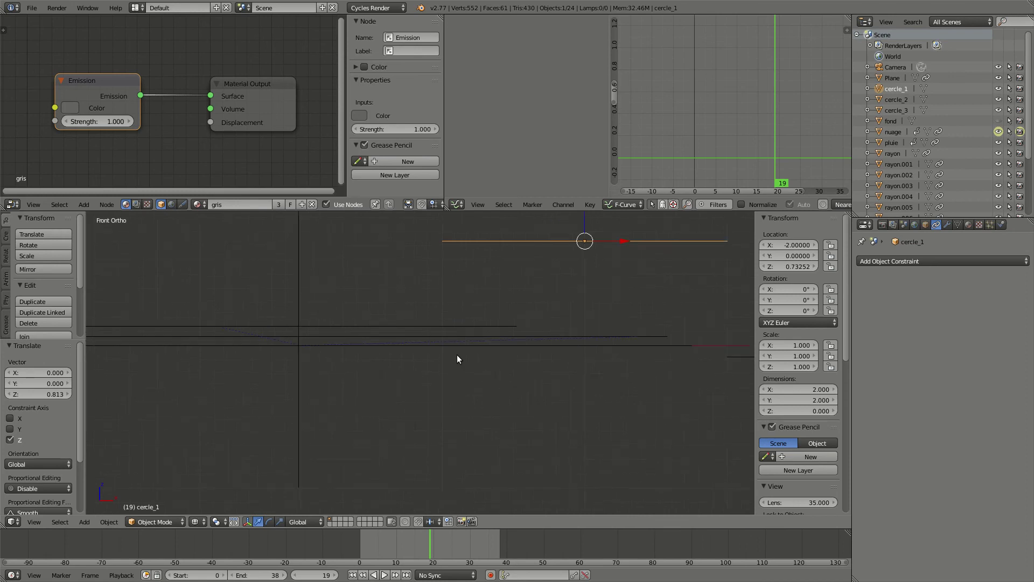
pyautogui.rightClick(447, 329)
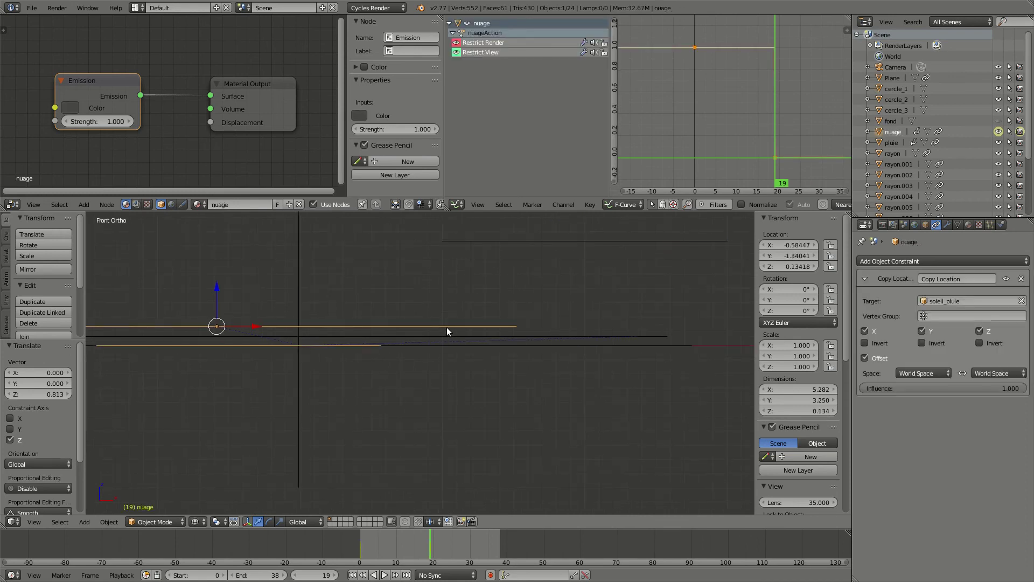
pyautogui.rightClick(450, 336)
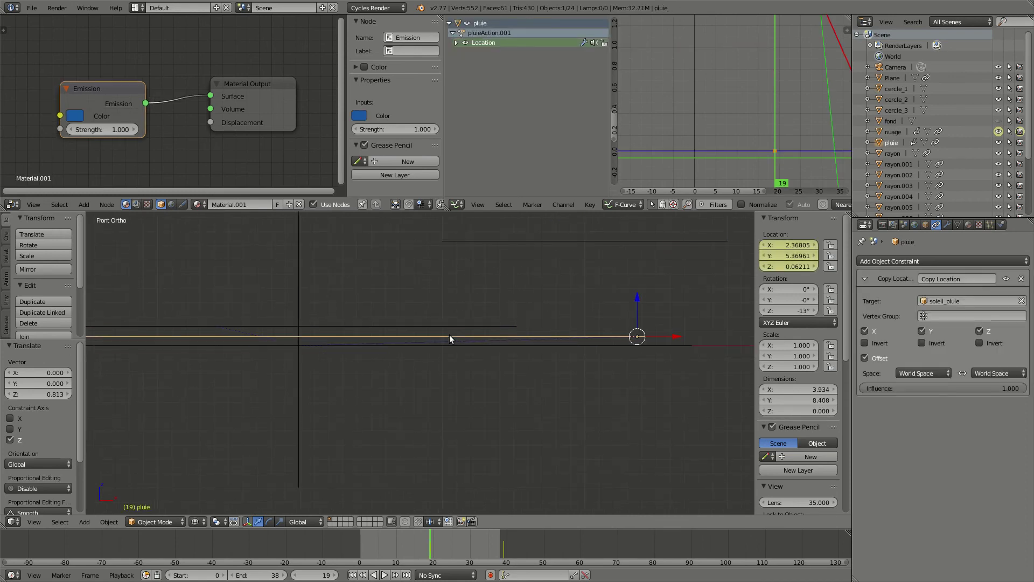
# Rename the plane as cache.
pyautogui.rightClick(458, 348)
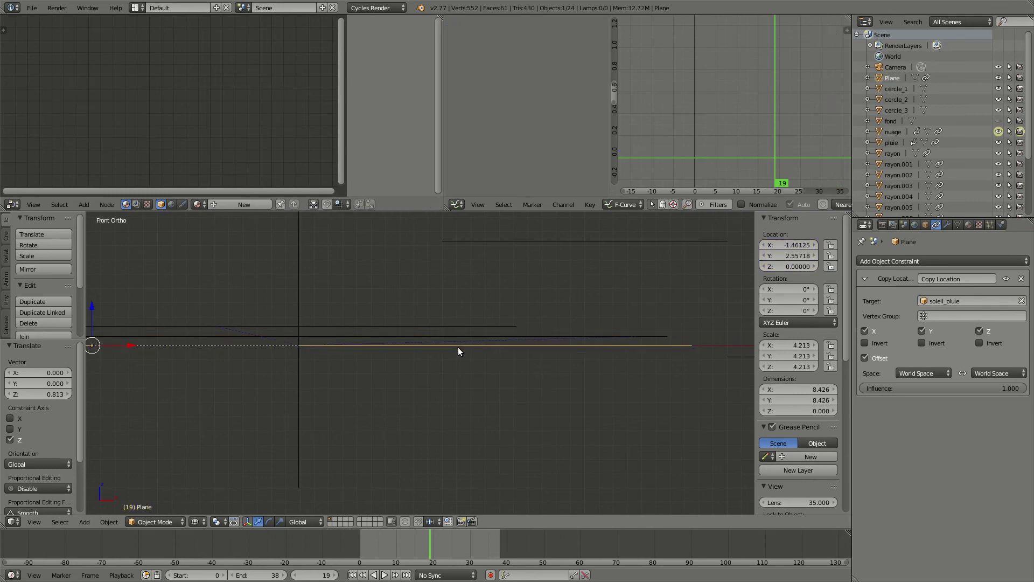
pyautogui.doubleClick(890, 77)
pyautogui.write('cache')
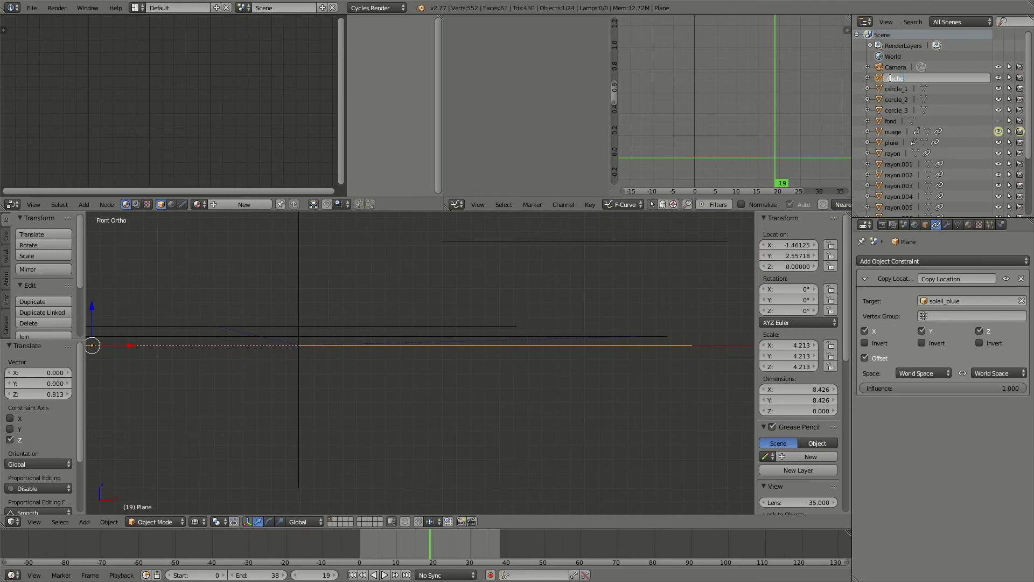
pyautogui.press('Return')
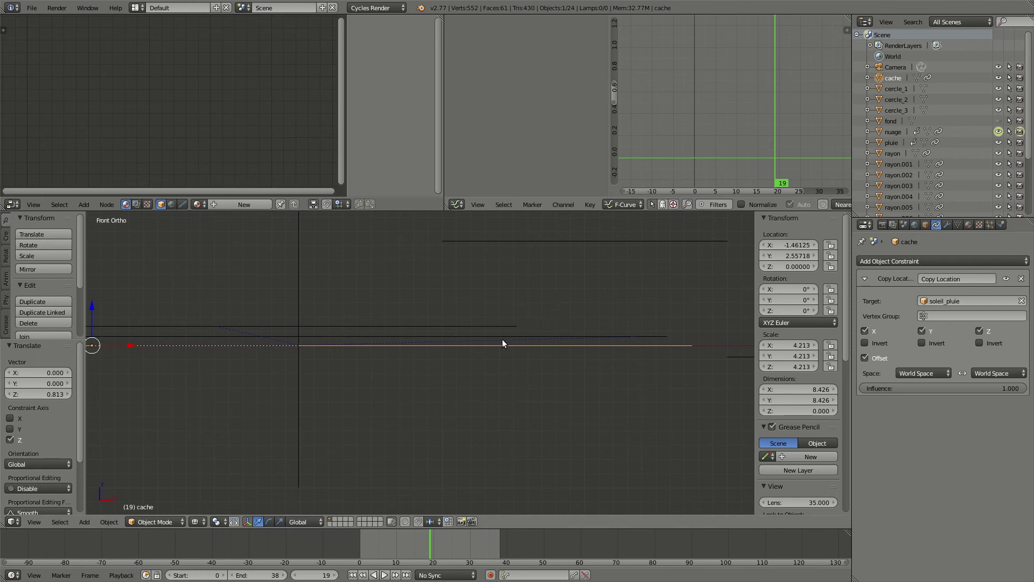
# Raise the soleil_pluie circle slightly, to about Z 0.022.
pyautogui.moveTo(387, 357); pyautogui.dragTo(387, 386, button='middle')
pyautogui.scroll(-4, 386, 382)
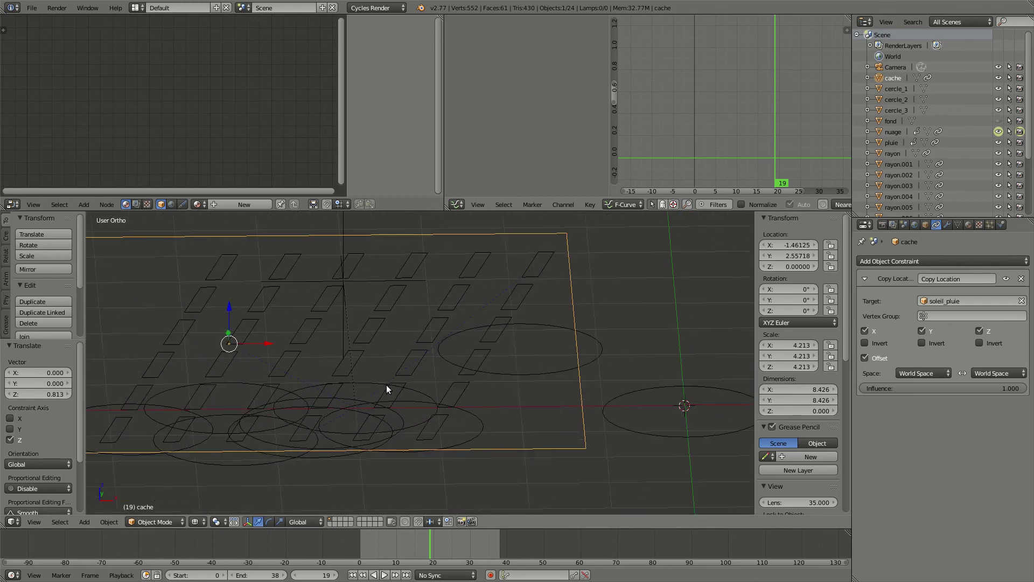
pyautogui.rightClick(425, 384)
pyautogui.press('KP_1')
pyautogui.scroll(5, 425, 385)
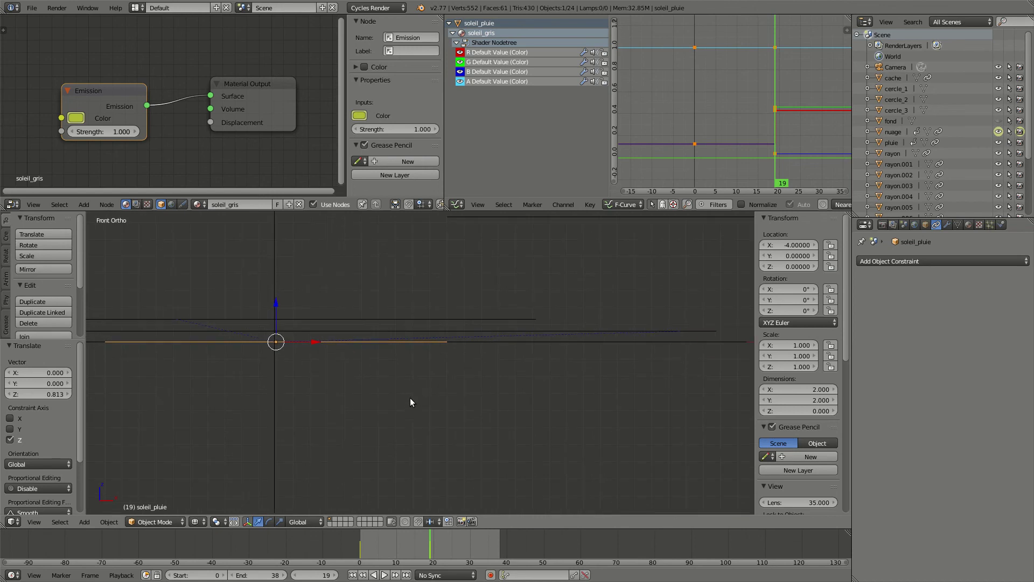
pyautogui.moveTo(276, 303); pyautogui.dragTo(276, 300)
pyautogui.scroll(-3, 393, 360)
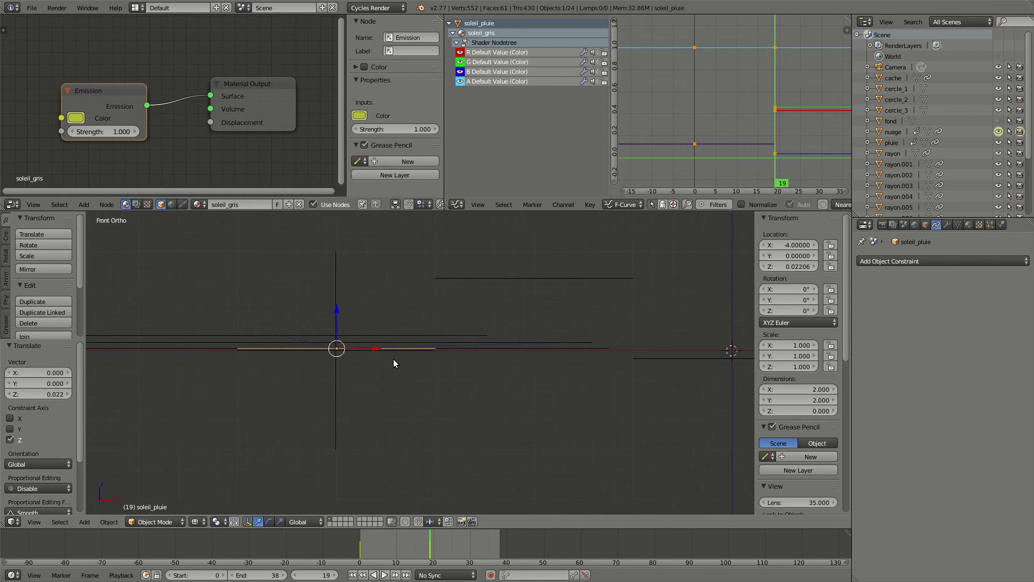
# Check the cache plane's height relative to the soleil_pluie circle and render frame 19.
pyautogui.rightClick(450, 350)
pyautogui.scroll(2, 439, 374)
pyautogui.scroll(-4, 440, 377)
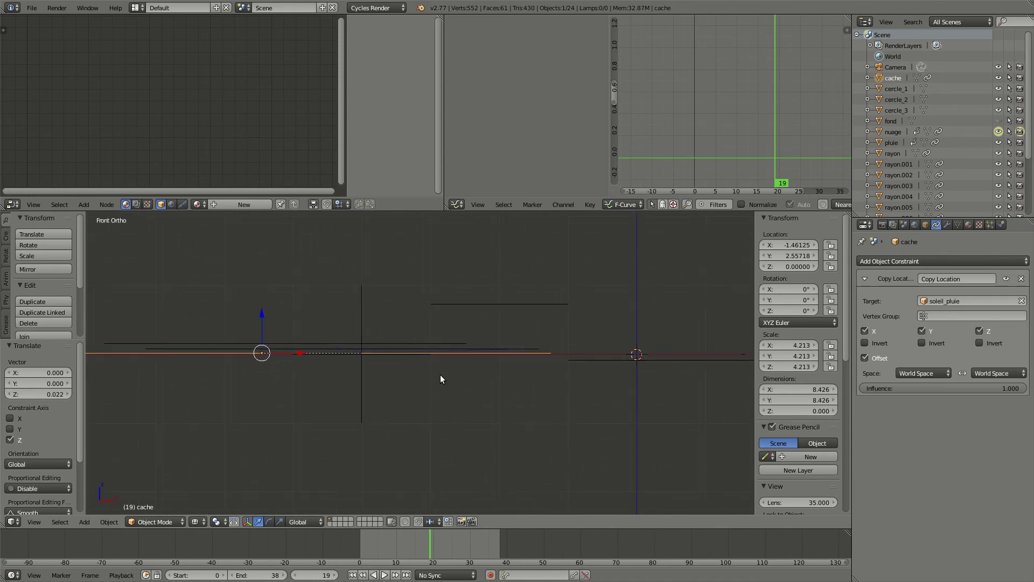
pyautogui.press('KP_7')
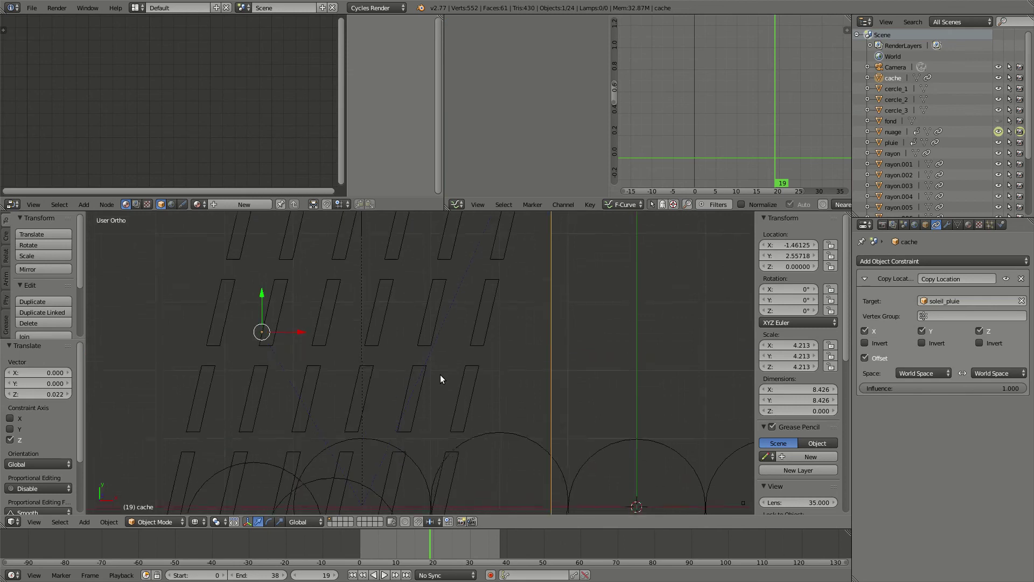
pyautogui.press('F12')
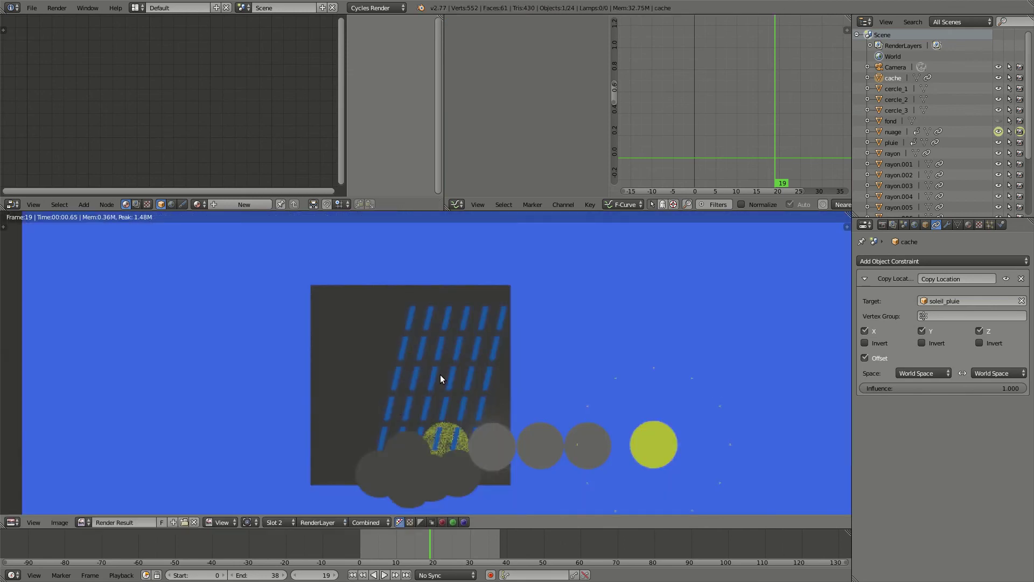
pyautogui.press('Escape')
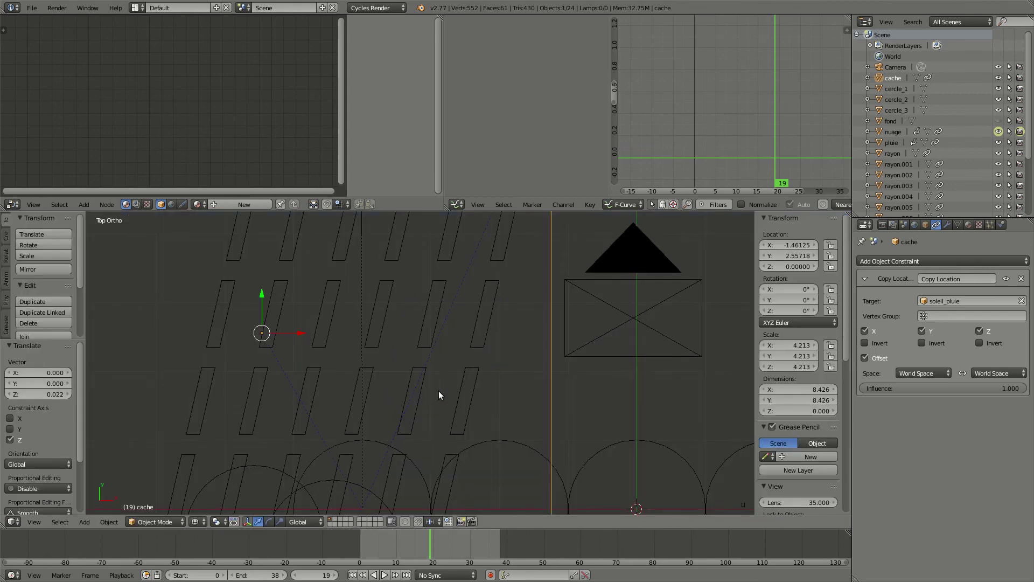
# Delete the Z Location animation channel of the pluie object.
pyautogui.press('KP_1')
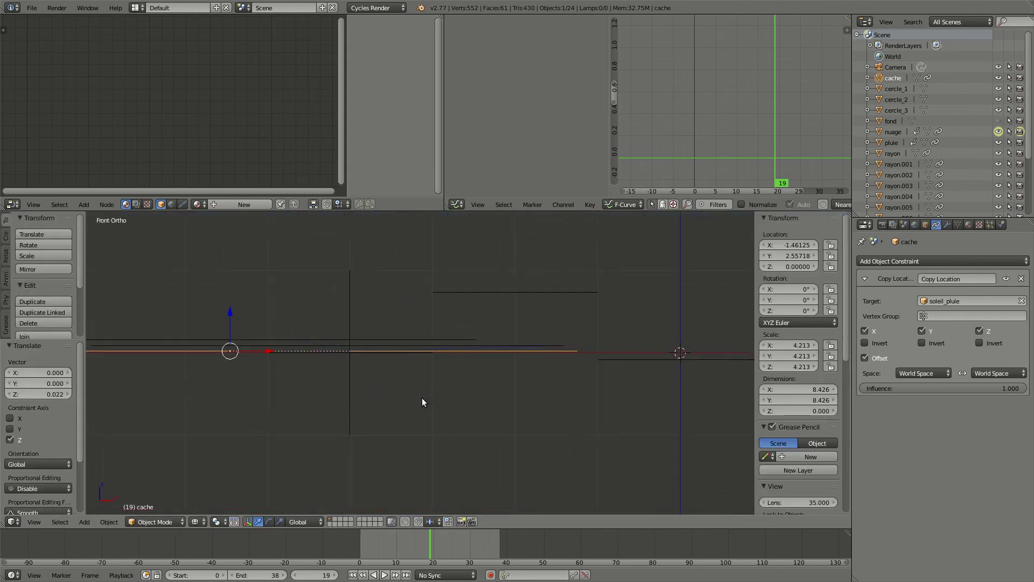
pyautogui.rightClick(415, 334)
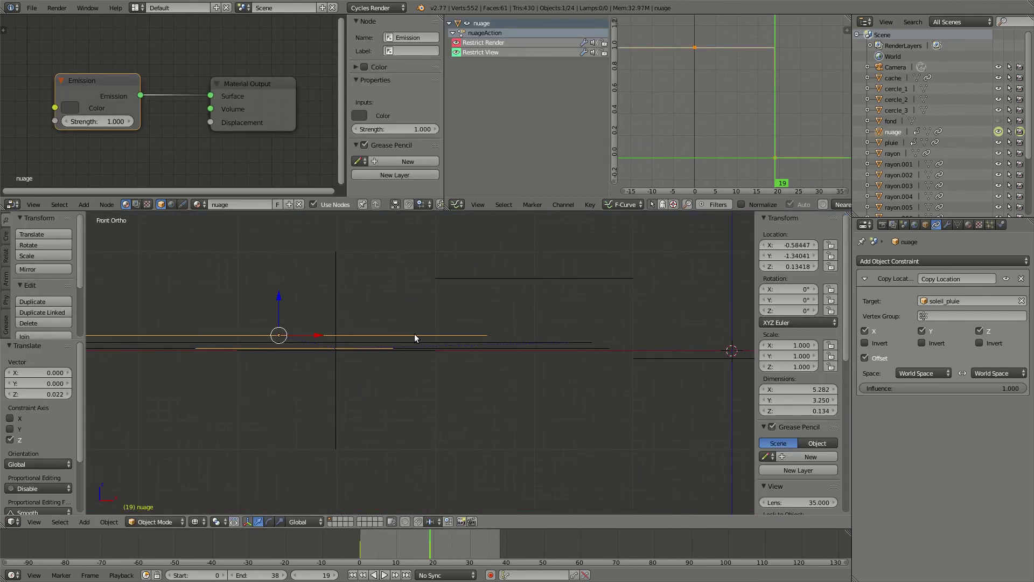
pyautogui.rightClick(416, 343)
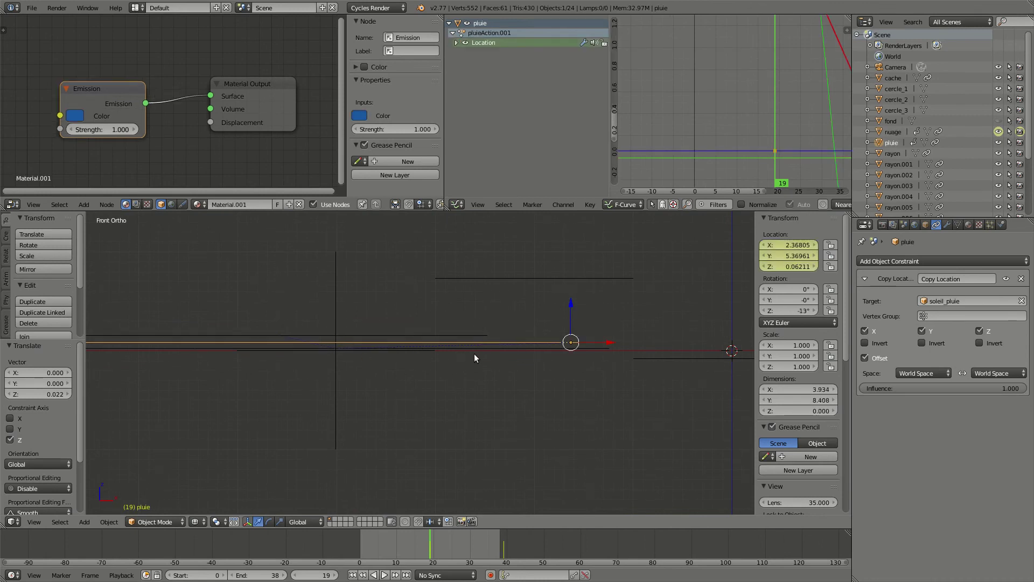
pyautogui.click(456, 43)
pyautogui.click(480, 71)
pyautogui.scroll(-18, 692, 105)
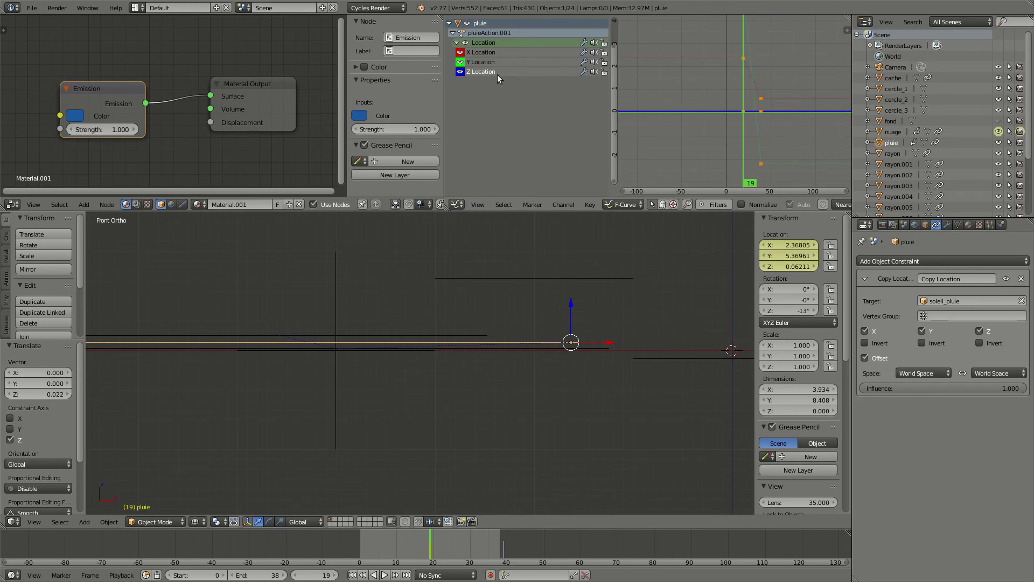
pyautogui.press('x')
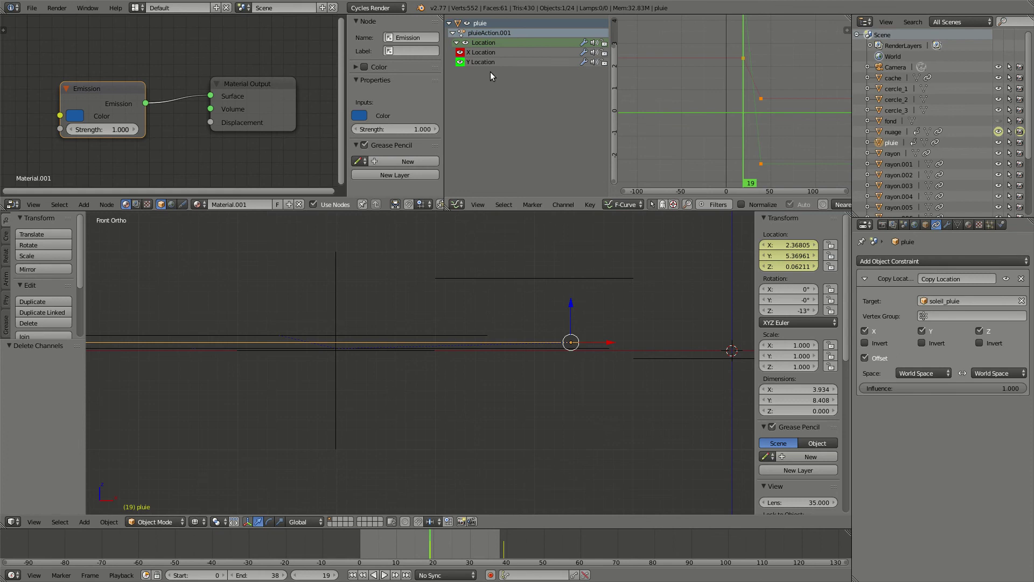
# Lower the pluie object to about Z -0.015, beneath the cache plane, and render frame 19 to check the masking.
pyautogui.scroll(2, 422, 317)
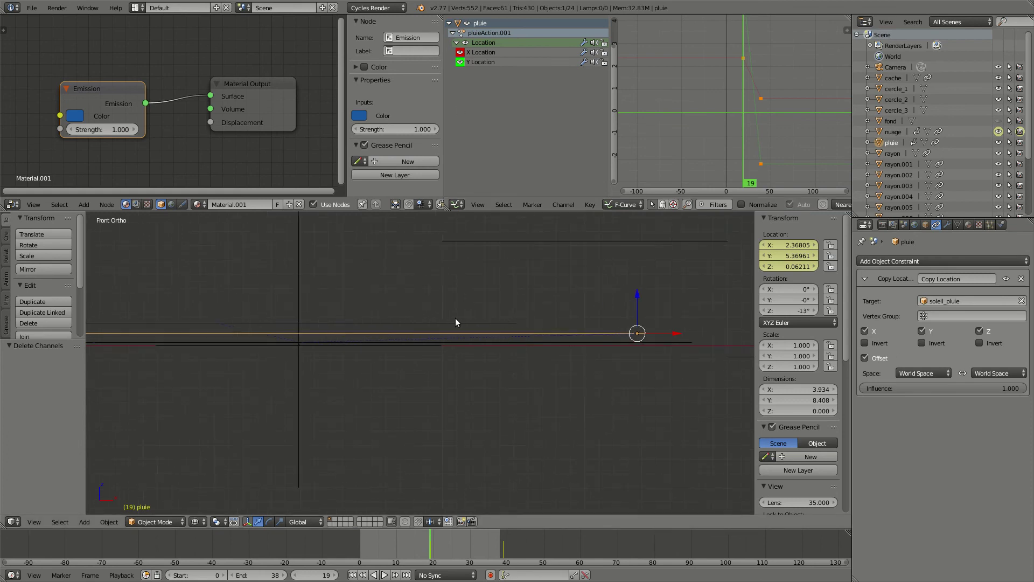
pyautogui.scroll(2, 357, 329)
pyautogui.scroll(-3, 357, 329)
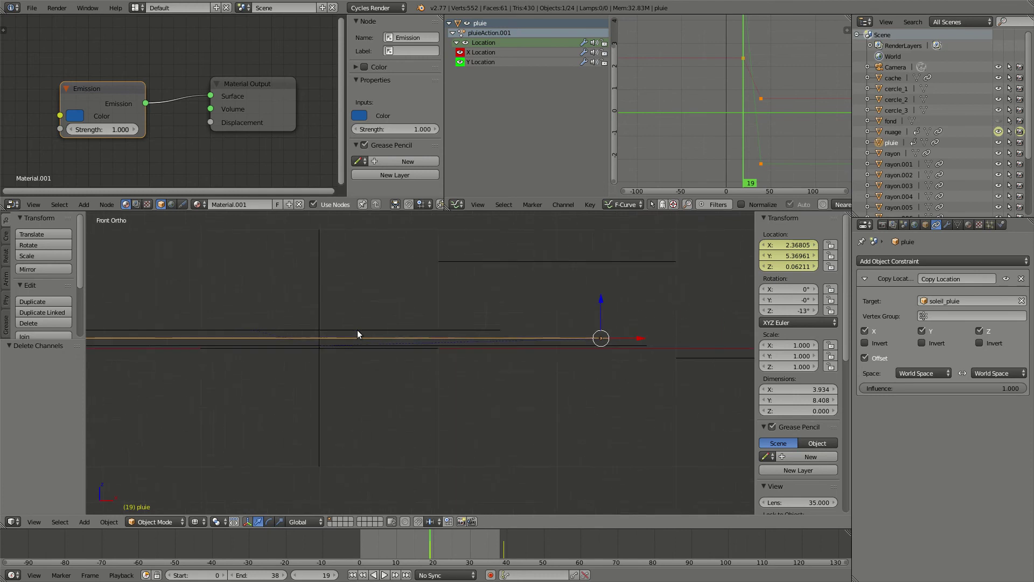
pyautogui.moveTo(601, 298); pyautogui.dragTo(600, 307)
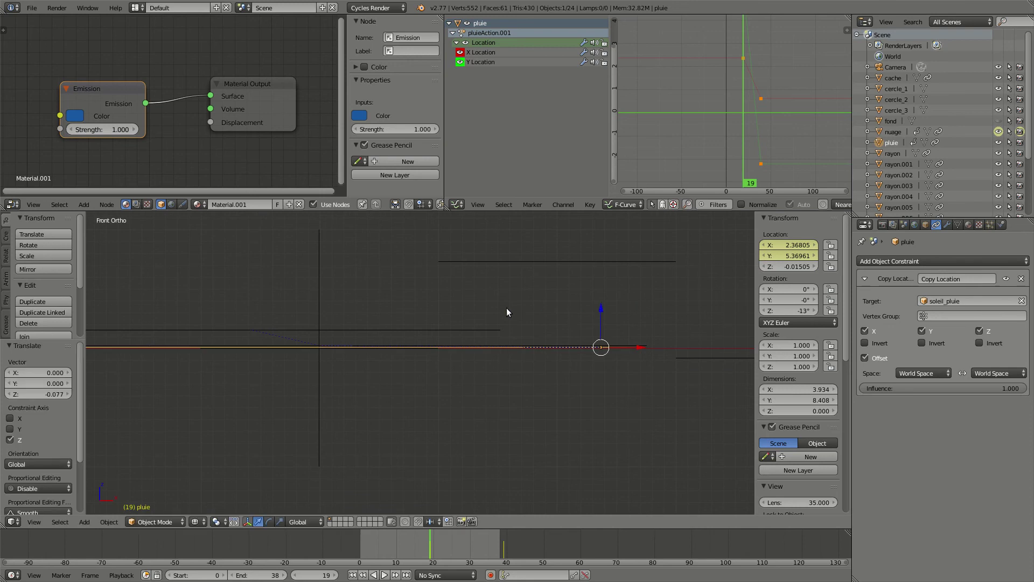
pyautogui.press('F12')
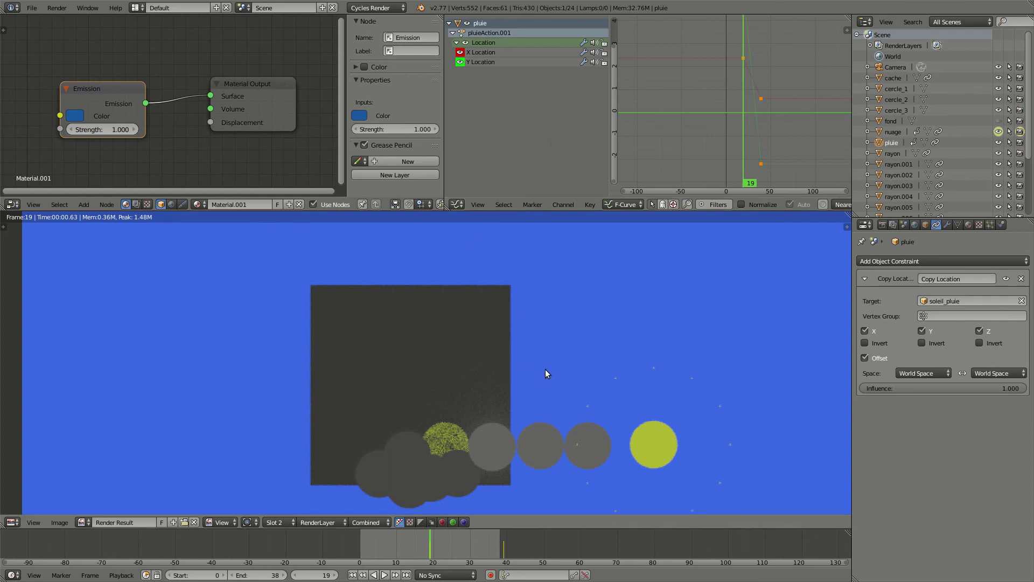
pyautogui.moveTo(551, 383); pyautogui.dragTo(497, 351, button='middle')
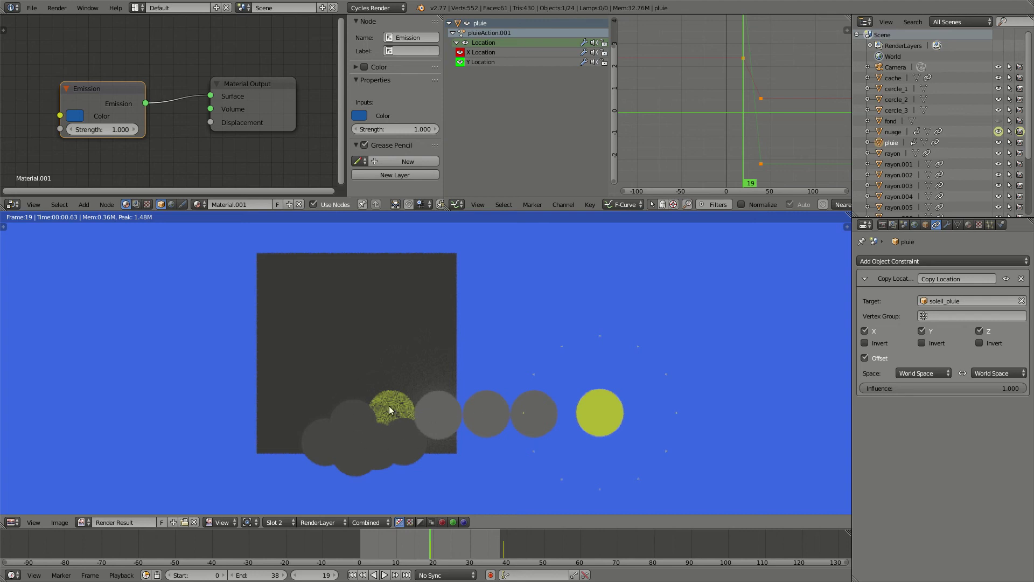
pyautogui.press('Escape')
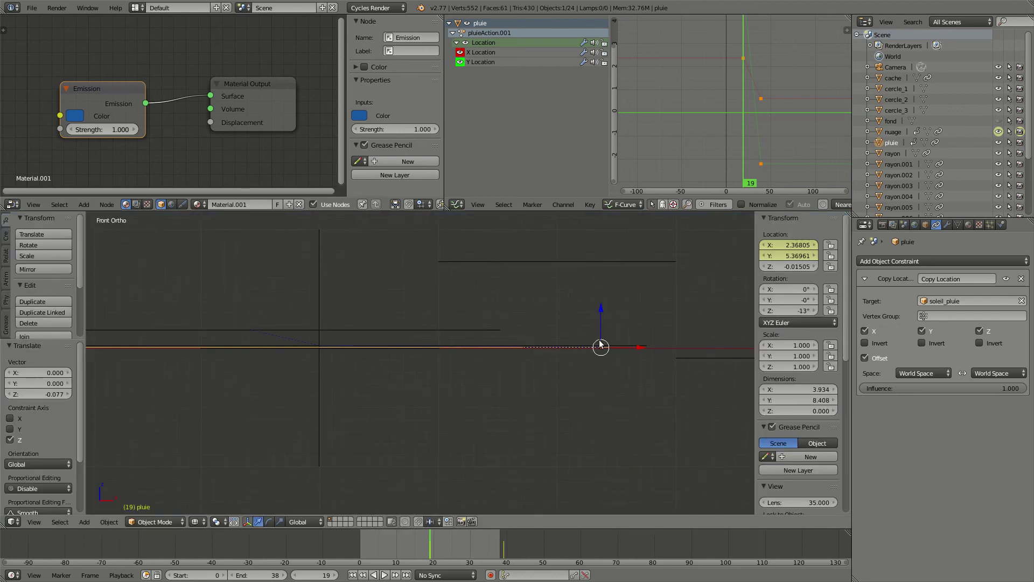
# Test-rotate the rotation_gauche empty in the top view to check how the cache plane and rain follow, and cancel the rotation.
pyautogui.rightClick(645, 347)
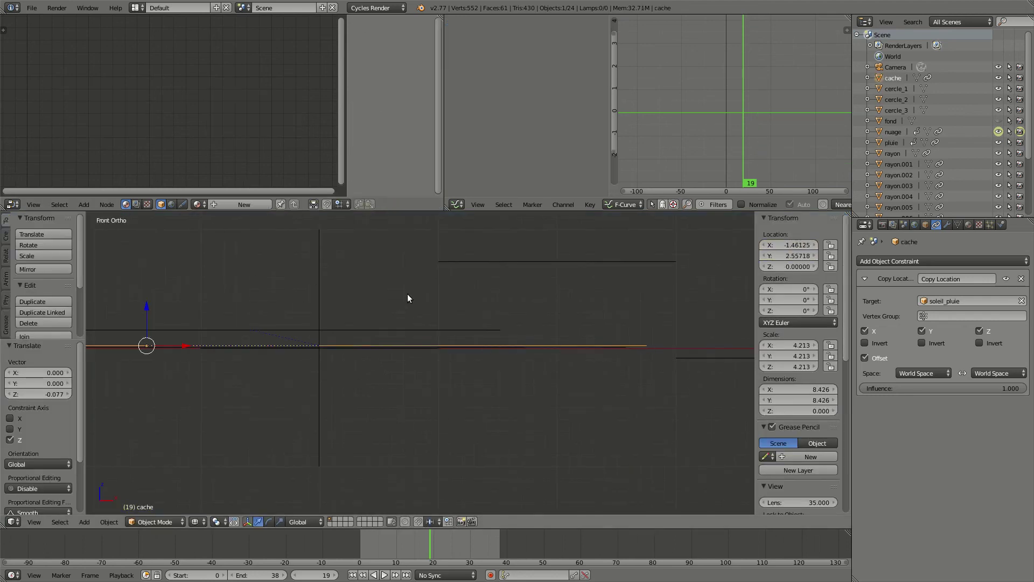
pyautogui.press('KP_7')
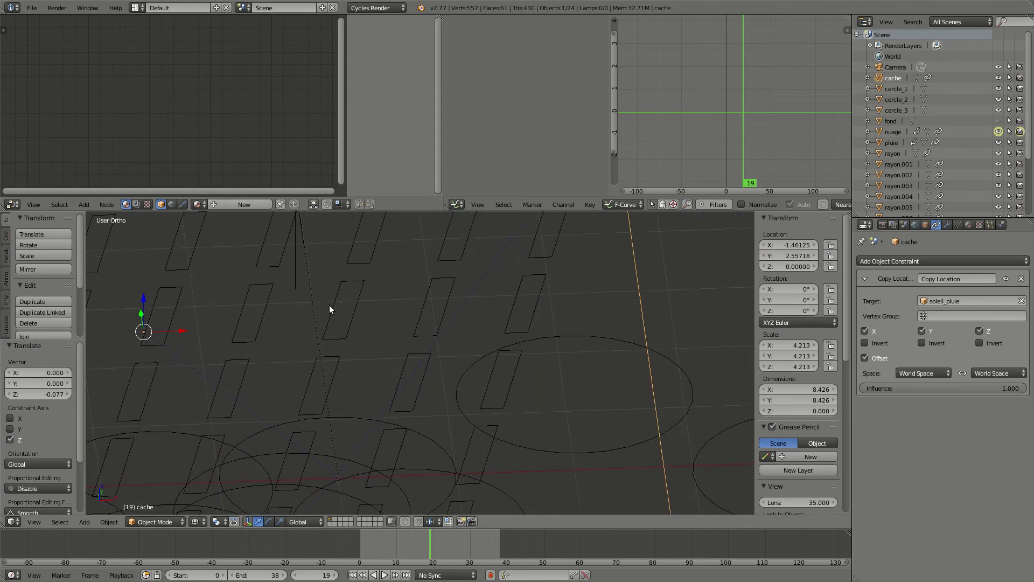
pyautogui.scroll(-10, 364, 321)
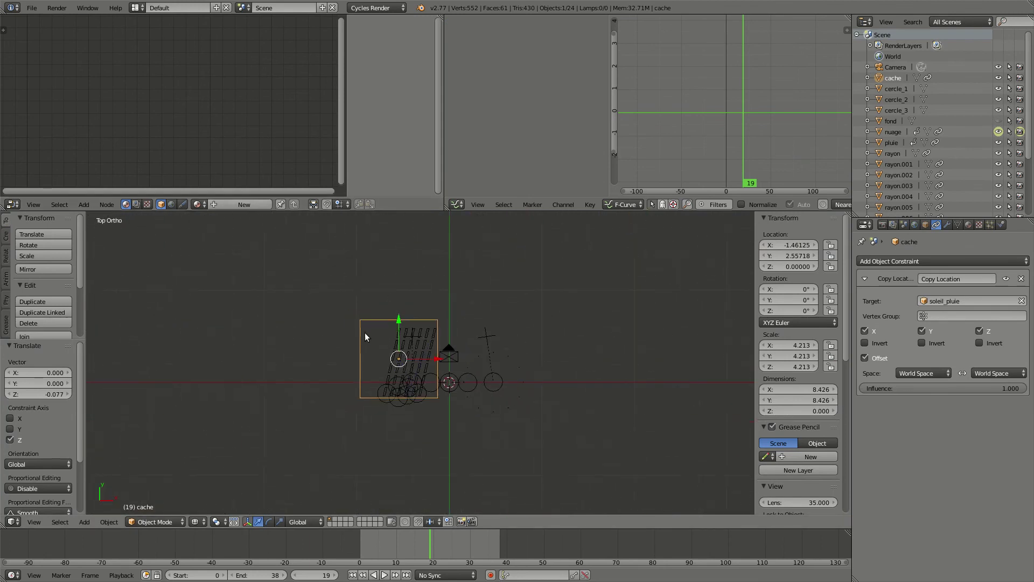
pyautogui.scroll(1, 365, 332)
pyautogui.rightClick(412, 318)
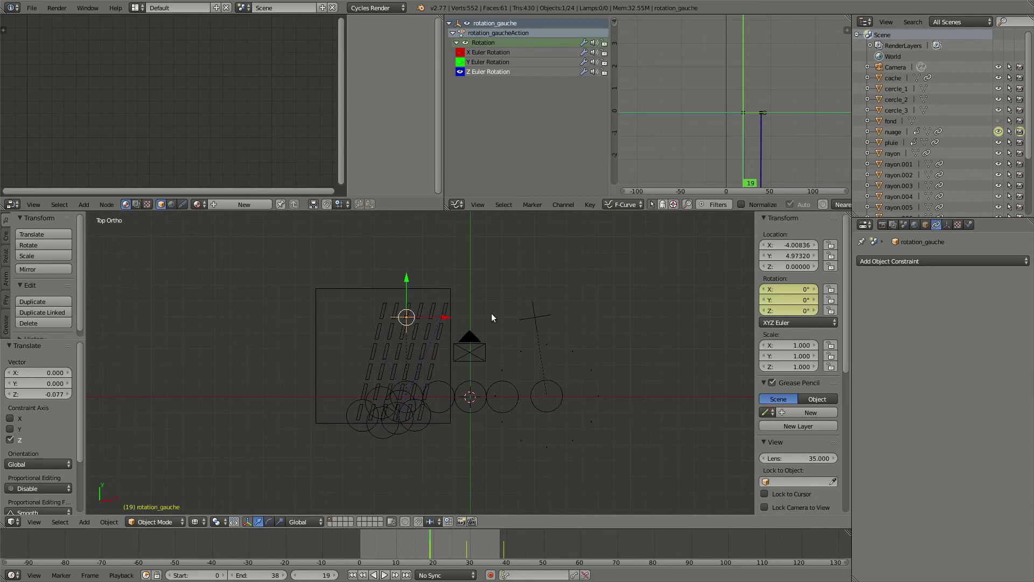
pyautogui.press('r')
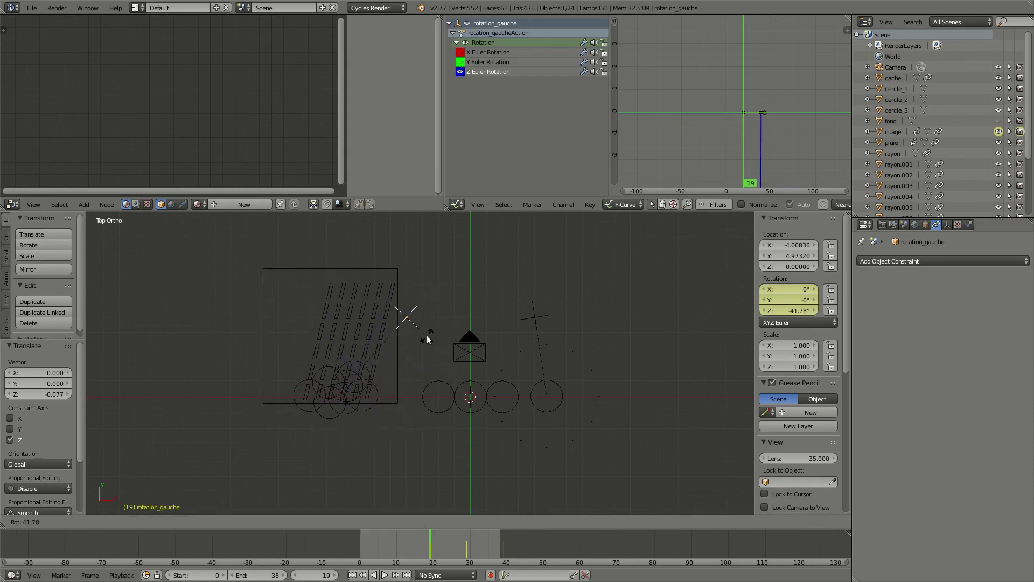
pyautogui.rightClick(438, 298)
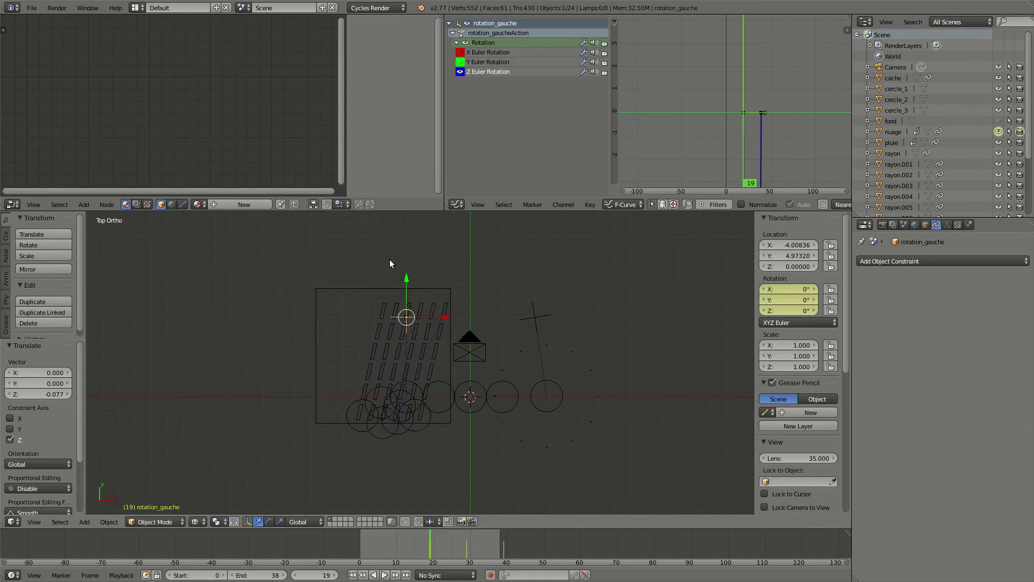
# Create a new material on the cache plane and delete its default Diffuse BSDF node.
pyautogui.rightClick(434, 290)
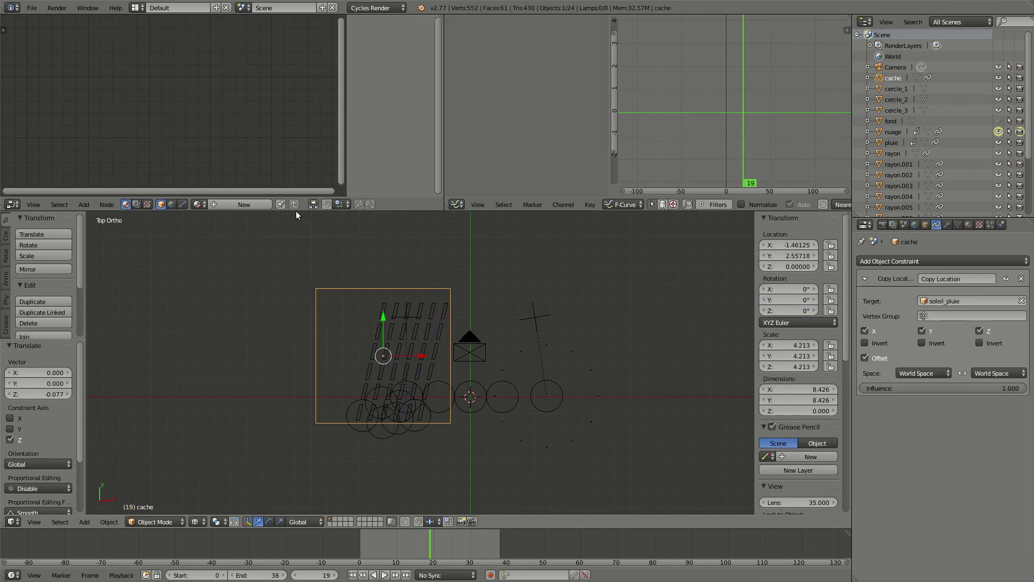
pyautogui.click(257, 205)
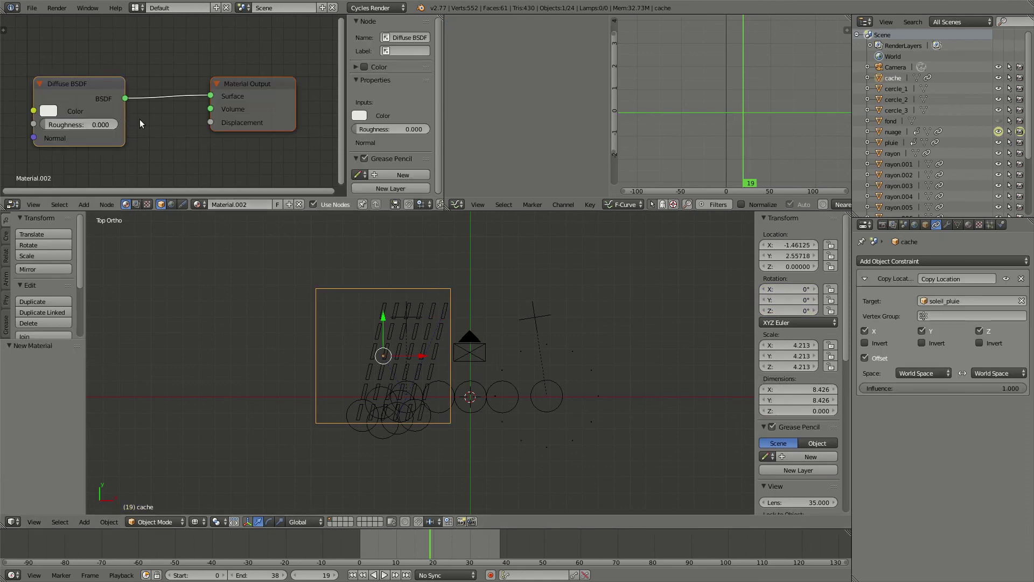
pyautogui.rightClick(85, 83)
pyautogui.press('x')
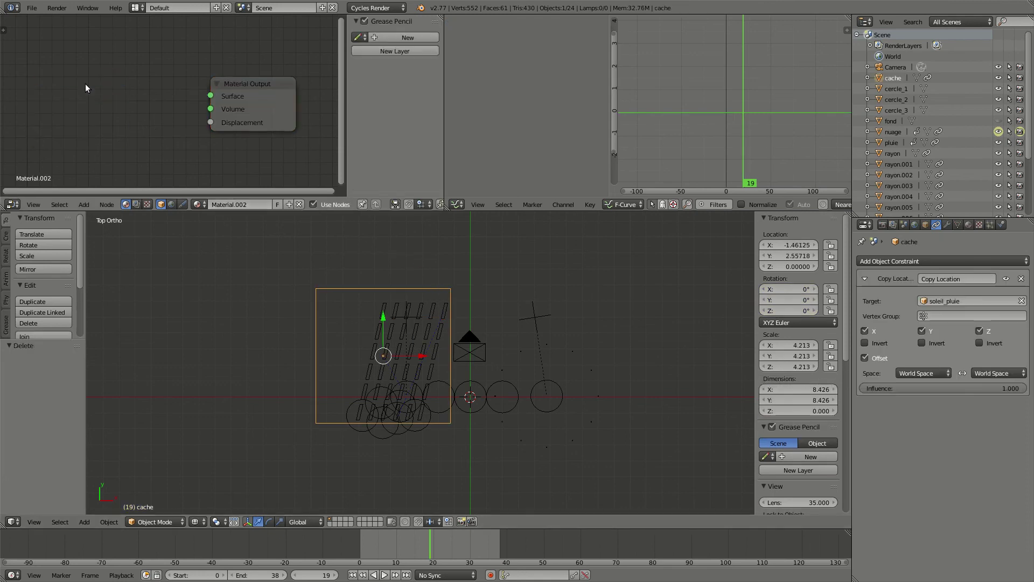
# Add a Holdout shader to the cache material, connect it to the Surface input, and render frame 19.
pyautogui.hotkey('shift', 'a')
pyautogui.moveTo(73, 118)
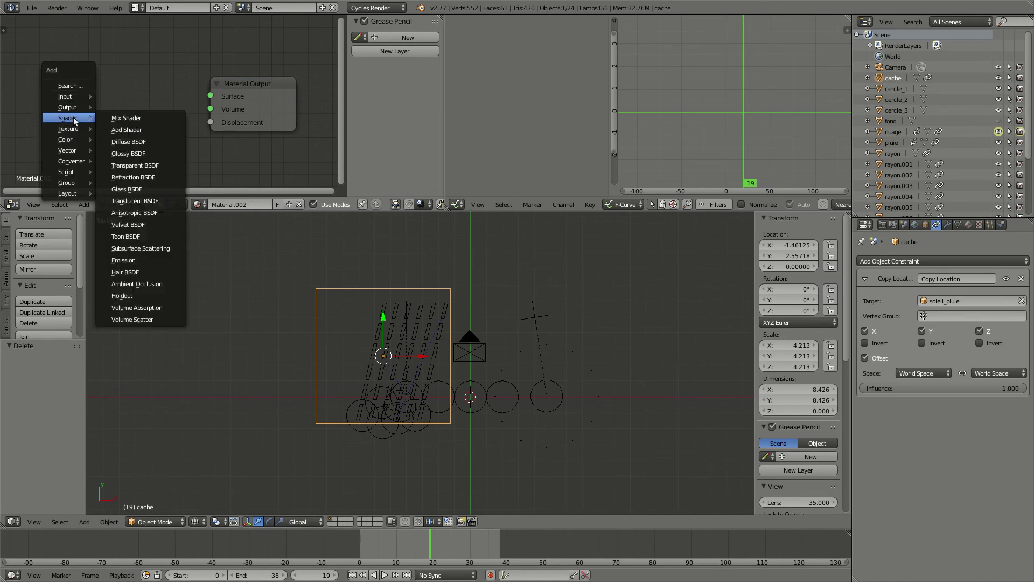
pyautogui.click(143, 295)
pyautogui.click(82, 82)
pyautogui.moveTo(169, 106); pyautogui.dragTo(211, 97)
pyautogui.press('F12')
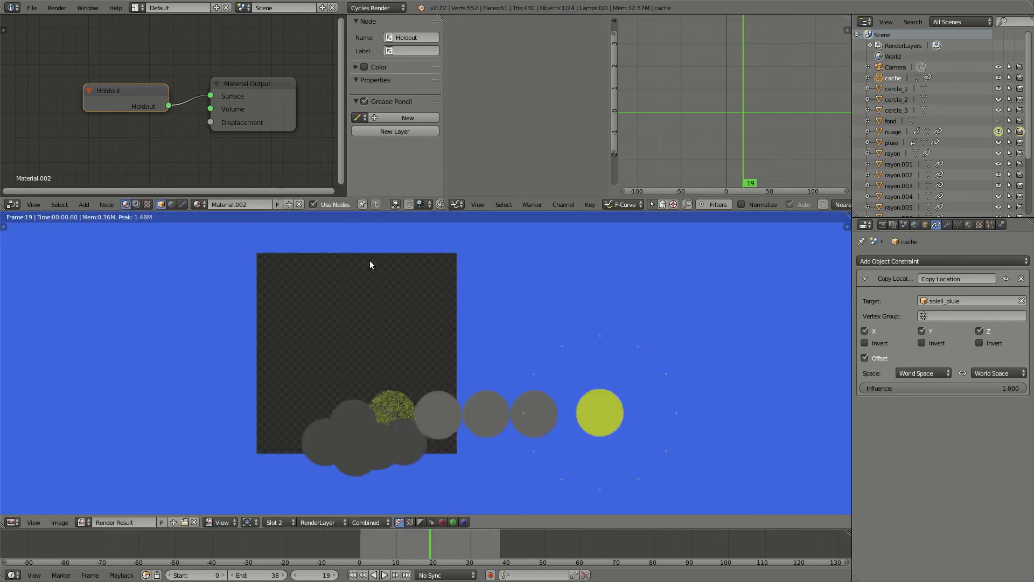
pyautogui.scroll(-2, 415, 348)
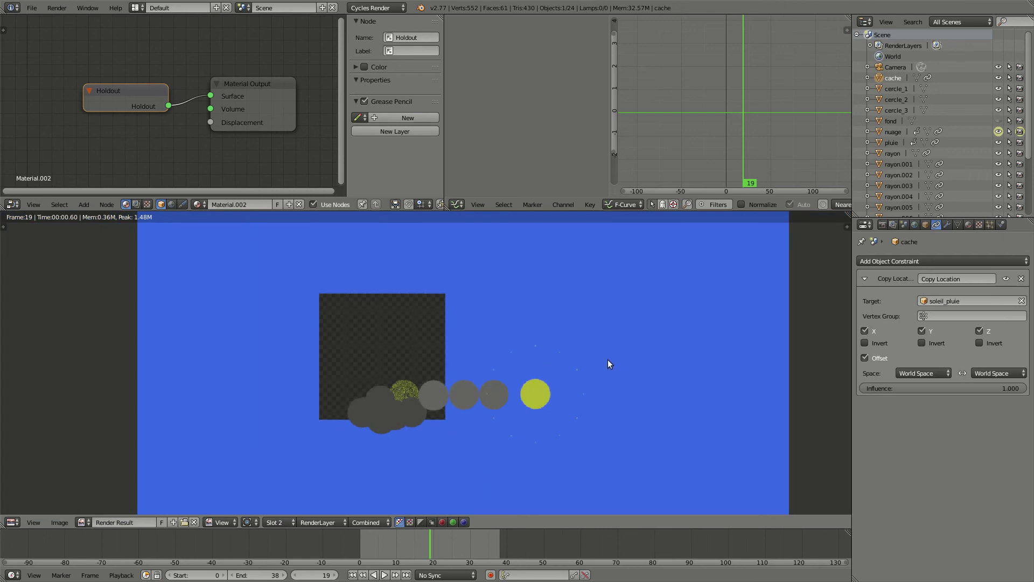
# Render frame 19 with the film's Transparent option off, and again with it re-enabled, to compare the holdout area.
pyautogui.click(882, 225)
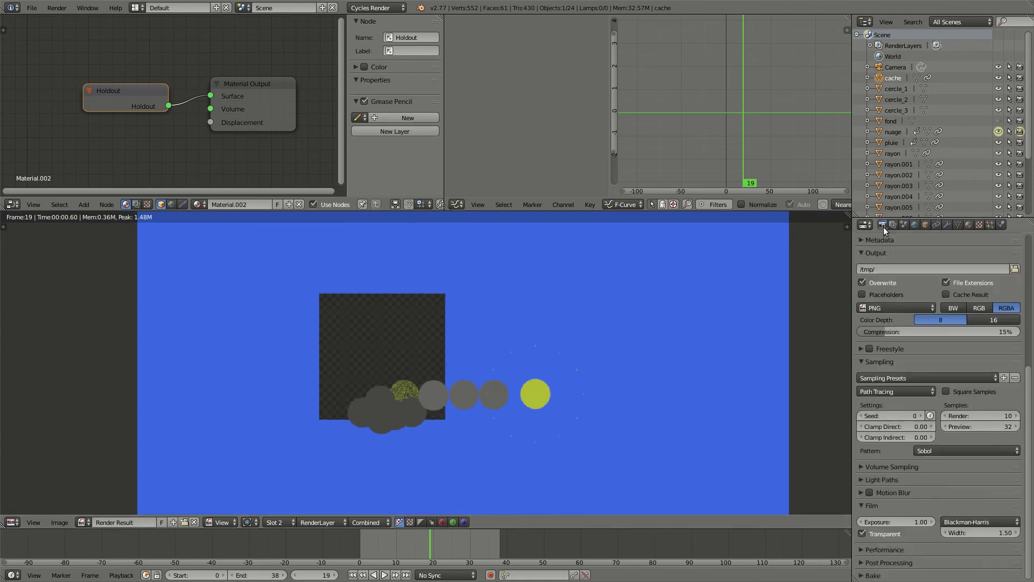
pyautogui.click(861, 534)
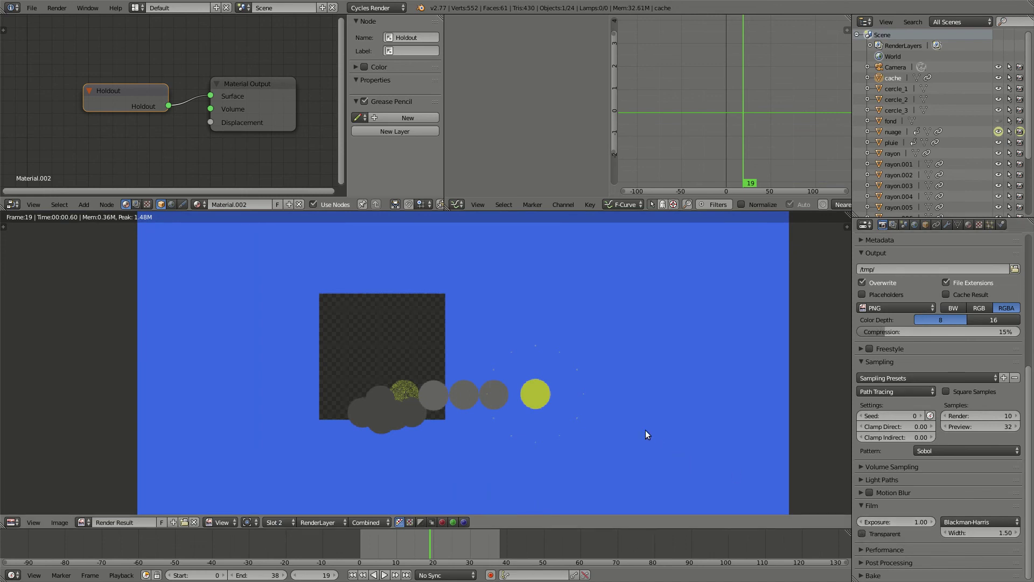
pyautogui.press('F12')
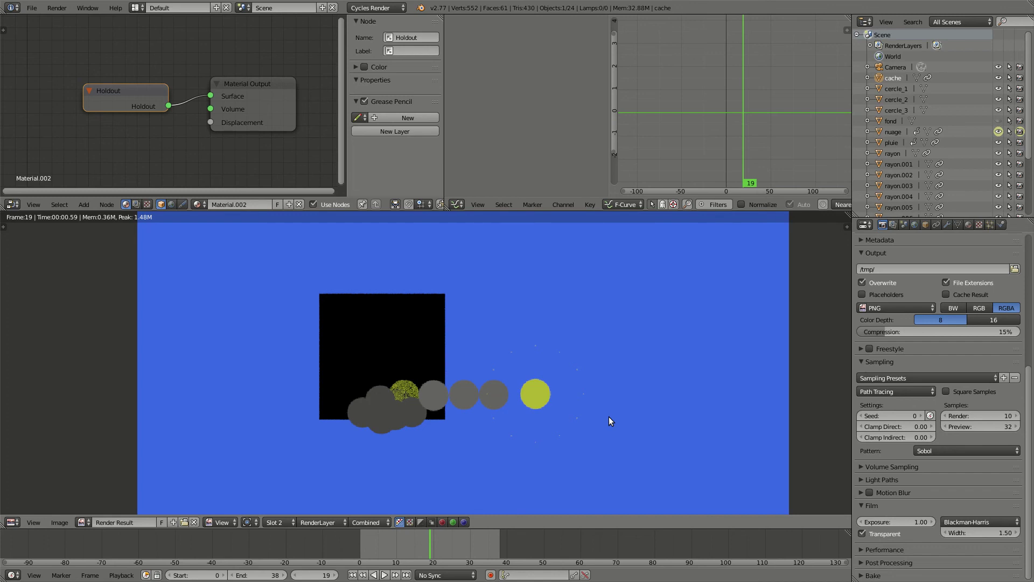
pyautogui.press('F12')
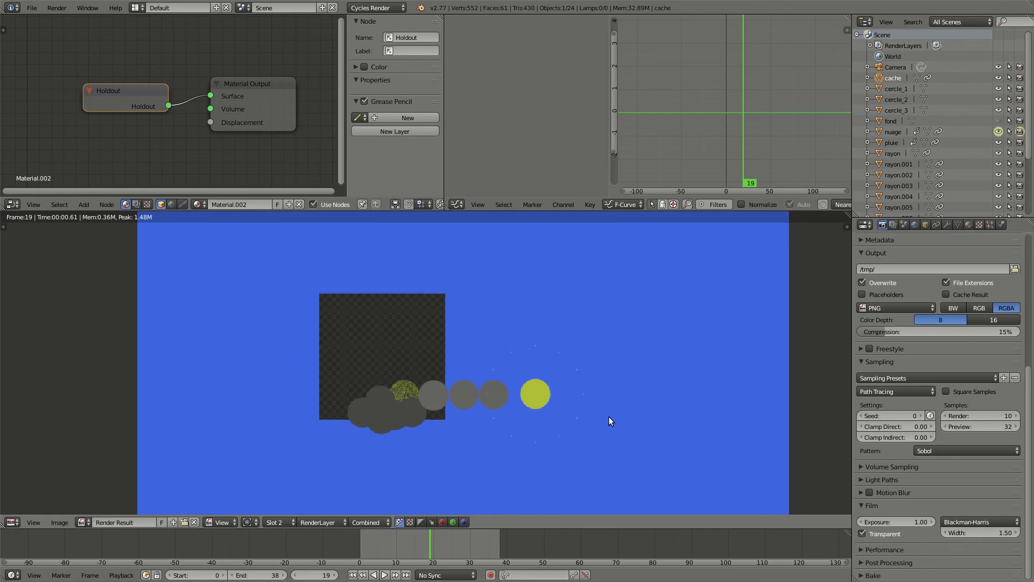
pyautogui.scroll(4, 375, 404)
pyautogui.scroll(-3, 418, 439)
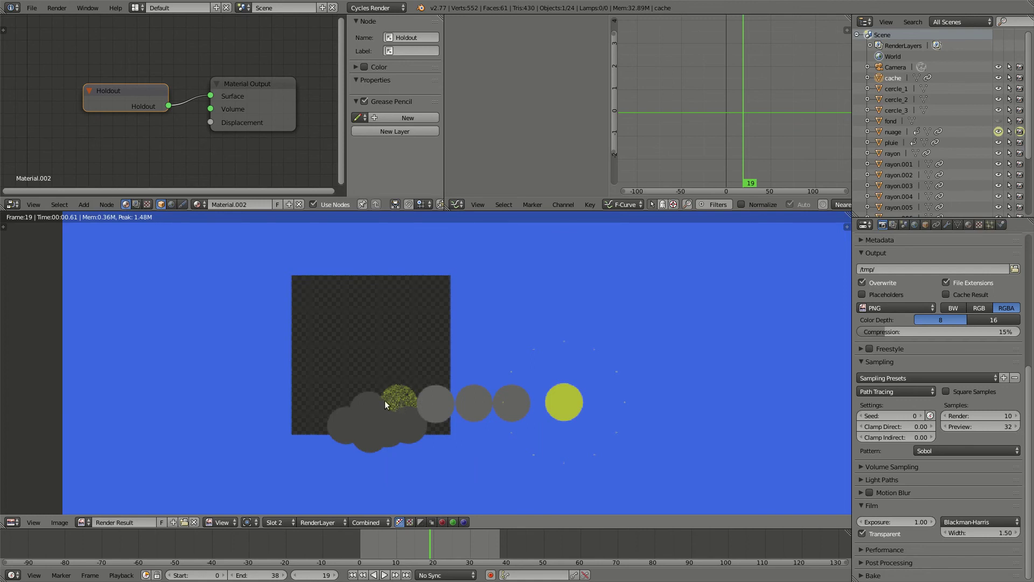
# Compare the soleil_pluie and cache heights from the front and lower the cache plane to about Z -0.010, beneath the circle.
pyautogui.press('Escape')
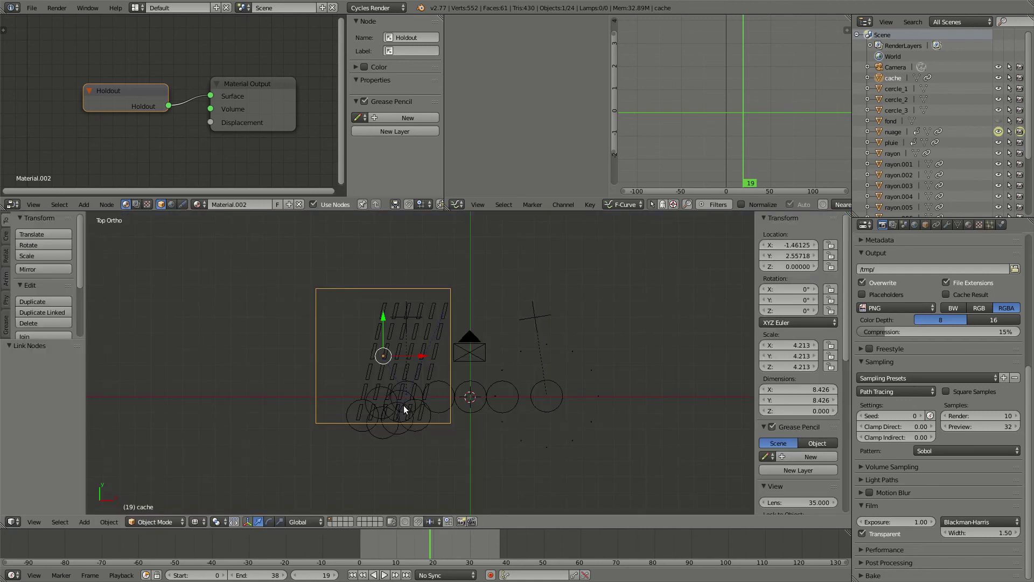
pyautogui.rightClick(418, 391)
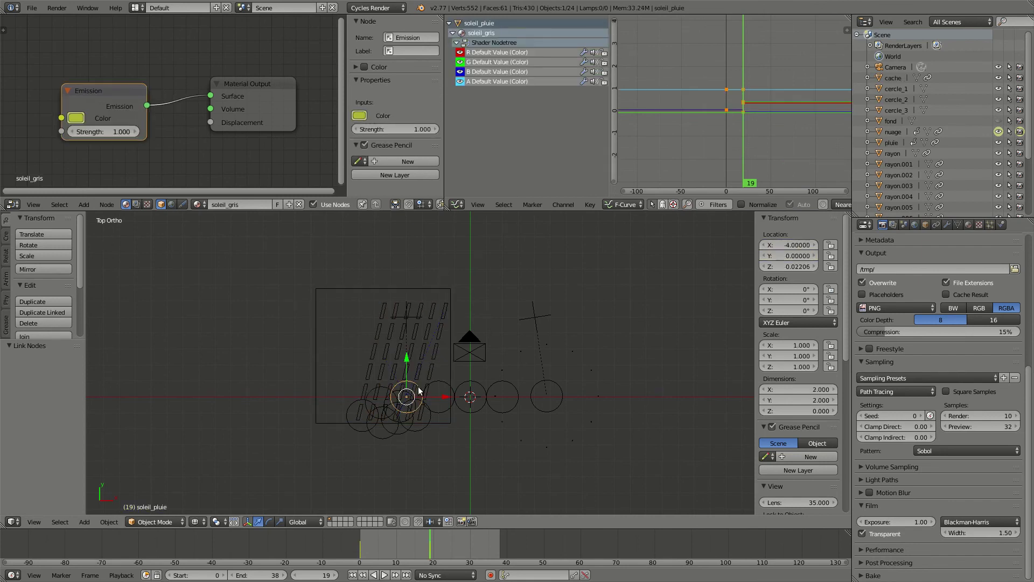
pyautogui.moveTo(418, 392); pyautogui.dragTo(385, 385, button='middle')
pyautogui.press('KP_7')
pyautogui.press('KP_1')
pyautogui.scroll(12, 359, 377)
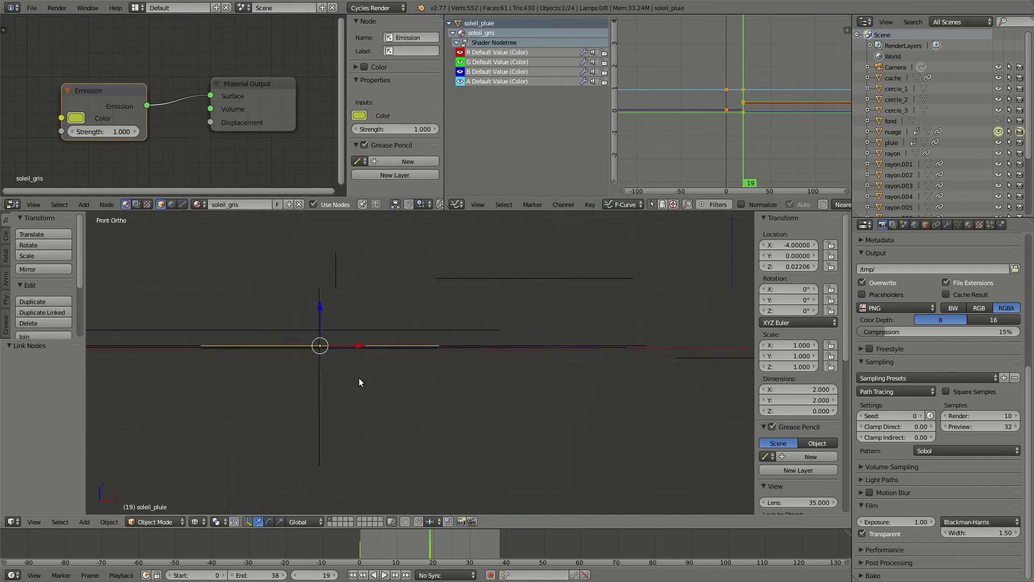
pyautogui.keyDown('shift'); pyautogui.moveTo(370, 375); pyautogui.dragTo(435, 384, button='middle'); pyautogui.keyUp('shift')
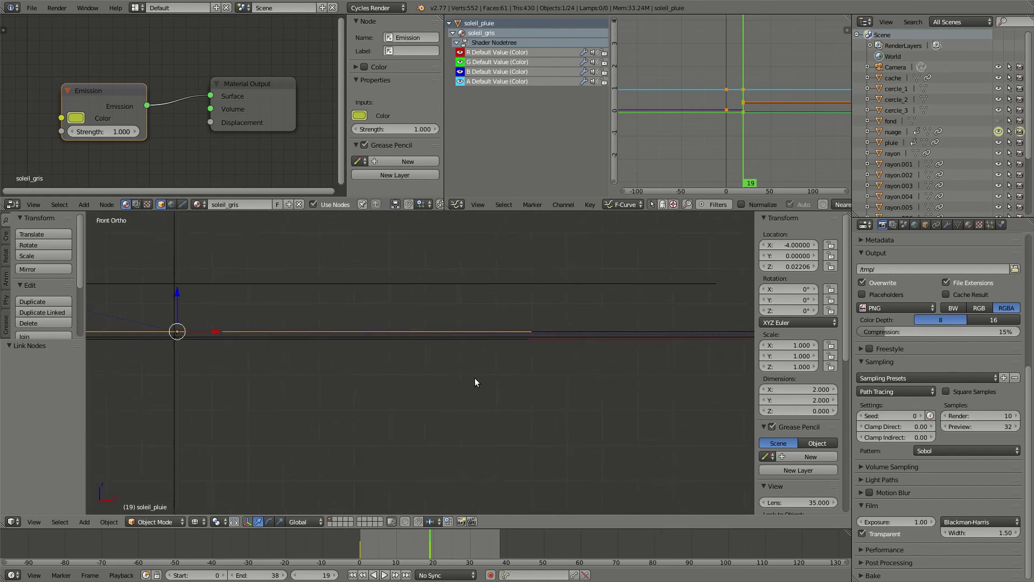
pyautogui.rightClick(548, 330)
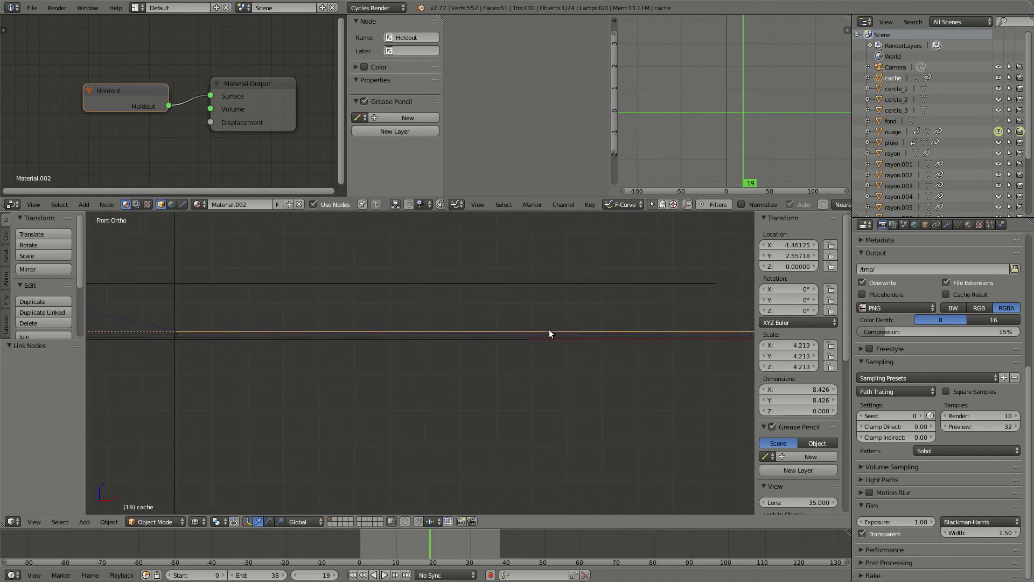
pyautogui.rightClick(525, 332)
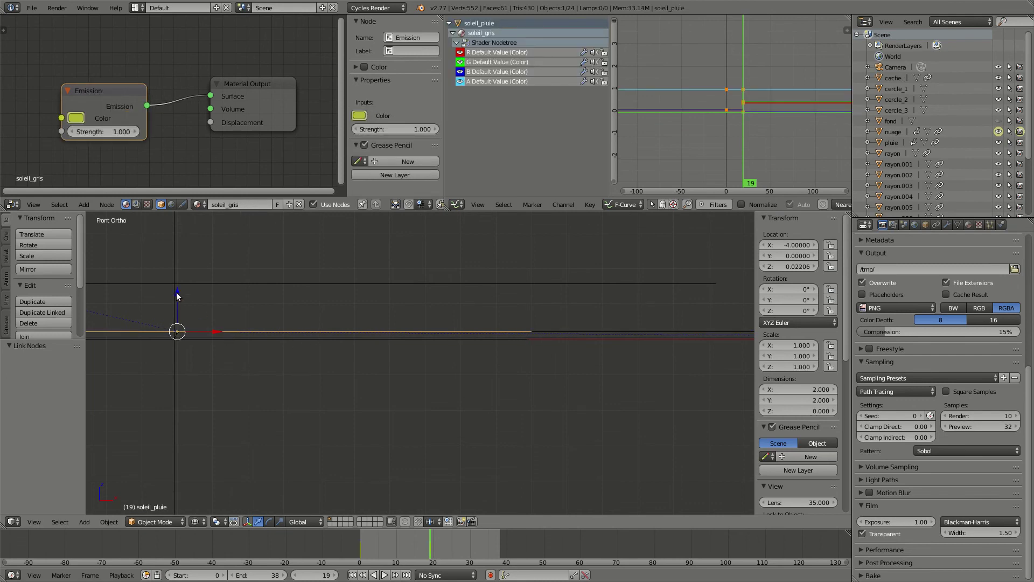
pyautogui.rightClick(548, 332)
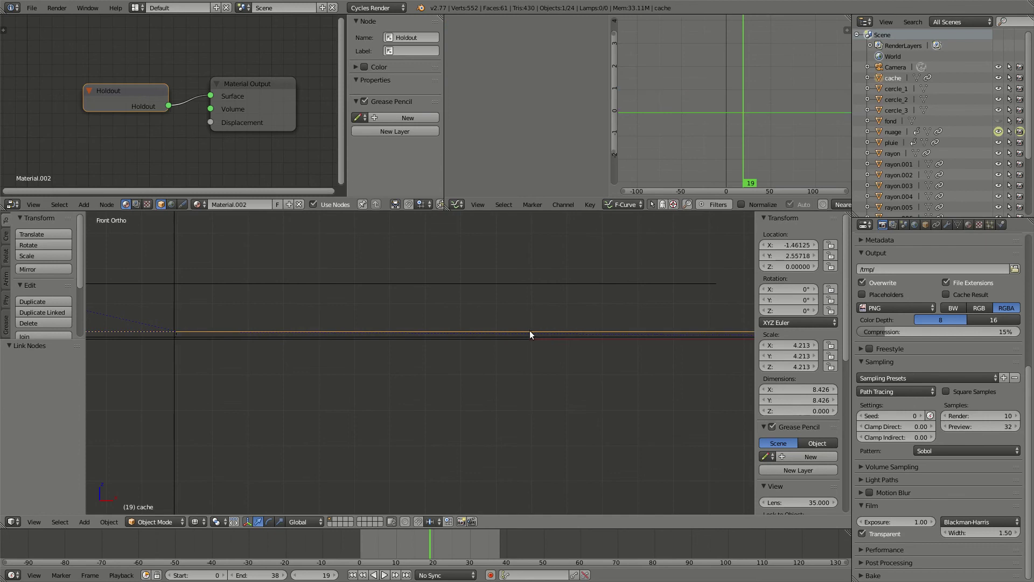
pyautogui.scroll(-6, 248, 323)
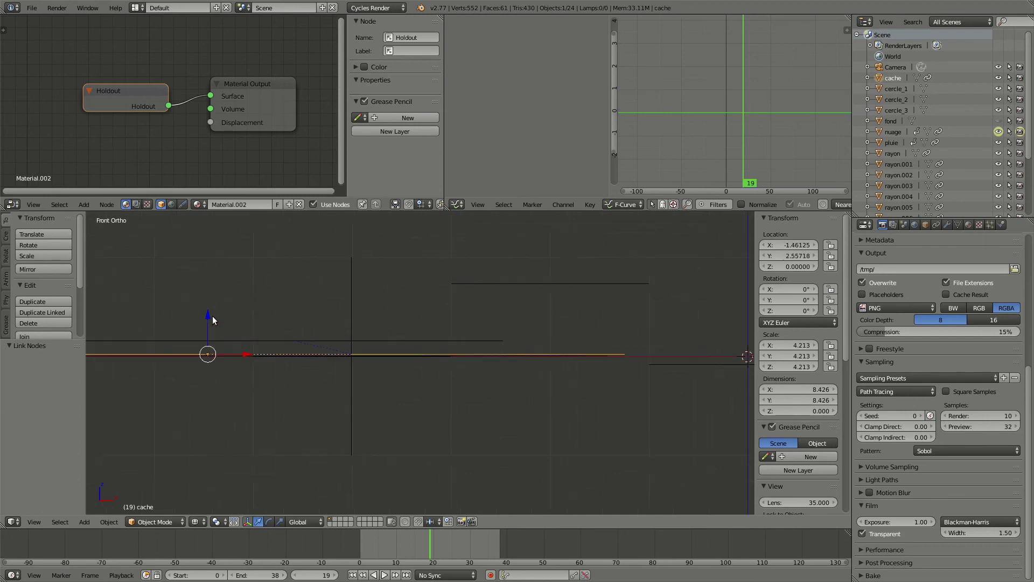
pyautogui.moveTo(209, 317); pyautogui.dragTo(210, 307)
pyautogui.scroll(5, 413, 381)
pyautogui.scroll(4, 415, 381)
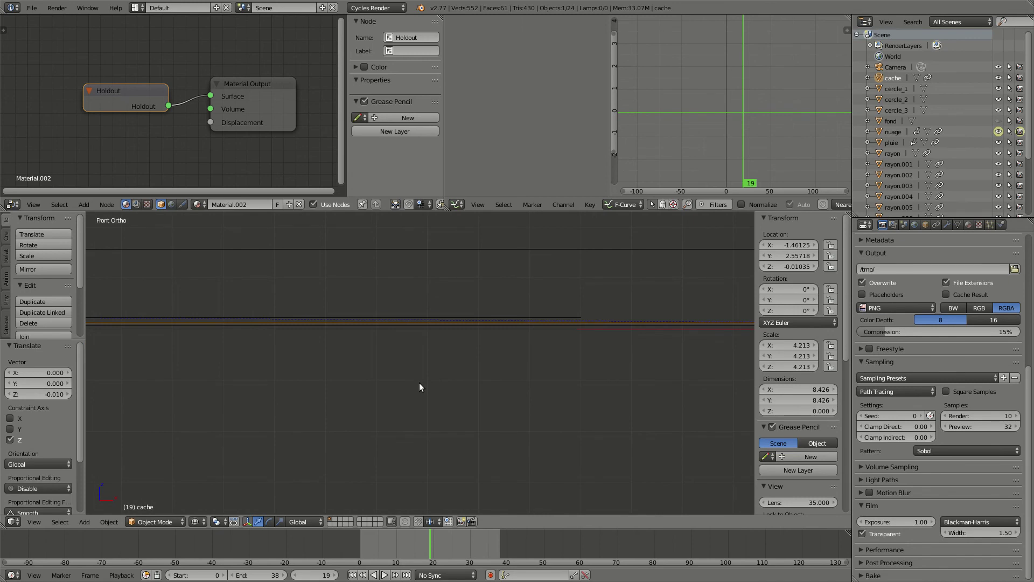
# Render frame 19 and inspect the area where the cloud overlaps the soleil_pluie circle.
pyautogui.press('F12')
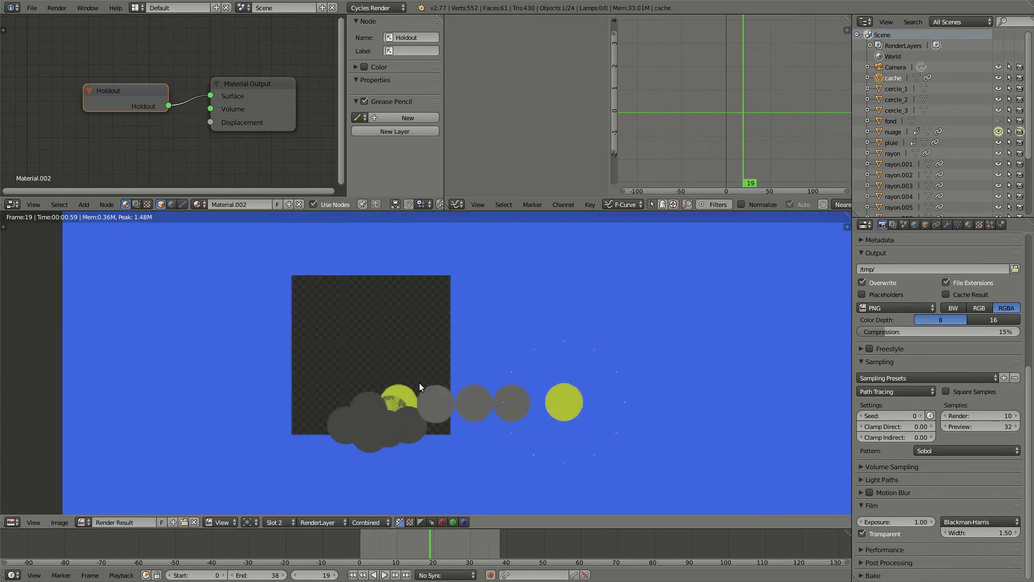
pyautogui.scroll(6, 421, 387)
pyautogui.scroll(-3, 398, 444)
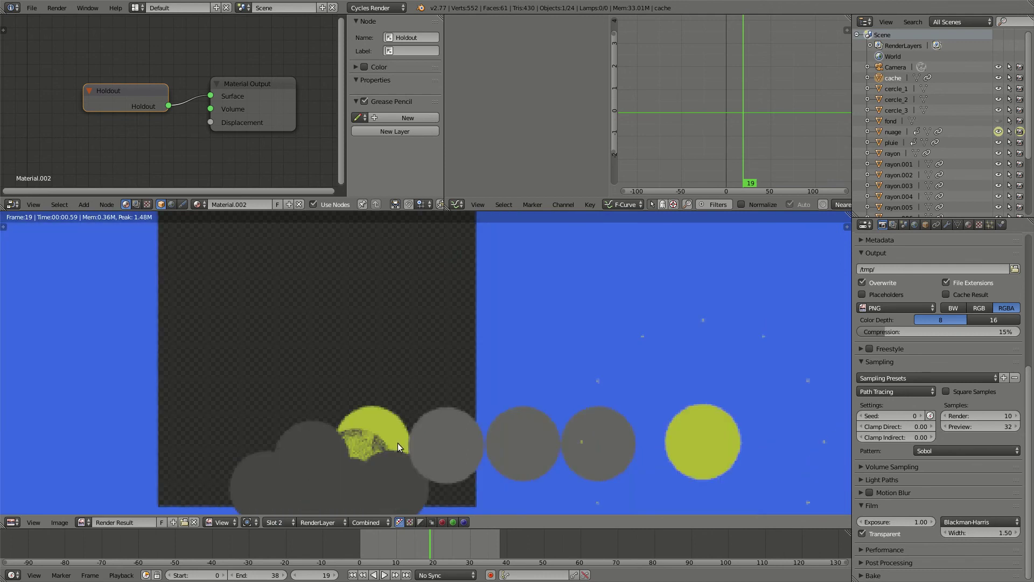
pyautogui.press('Escape')
# Examine the height of the nuage object's circles relative to the soleil_pluie circle and cache plane in the front view.
pyautogui.scroll(7, 370, 354)
pyautogui.keyDown('shift'); pyautogui.moveTo(382, 337); pyautogui.dragTo(400, 402, button='middle'); pyautogui.keyUp('shift')
pyautogui.scroll(-5, 447, 416)
pyautogui.rightClick(396, 397)
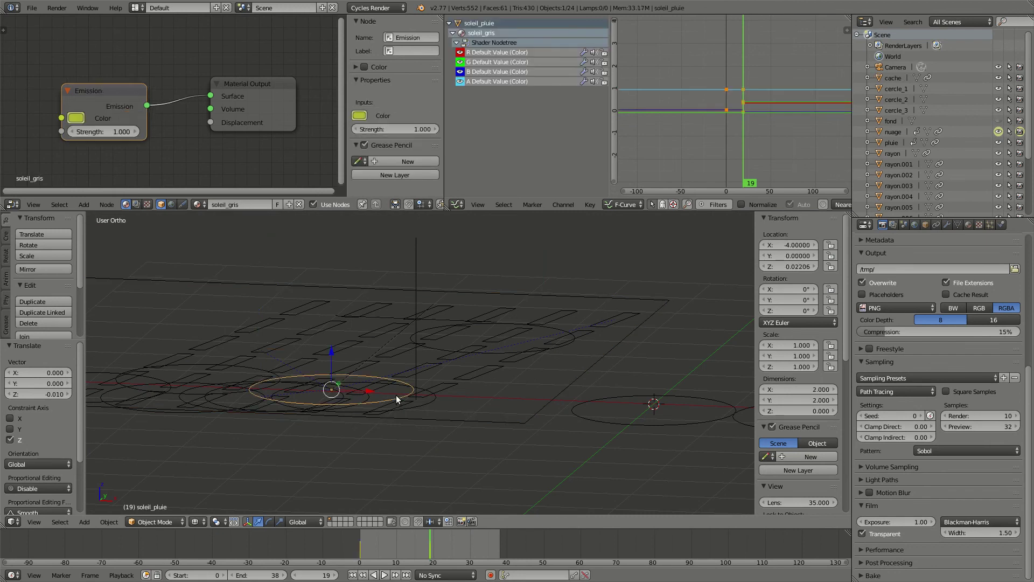
pyautogui.rightClick(249, 405)
pyautogui.rightClick(215, 408)
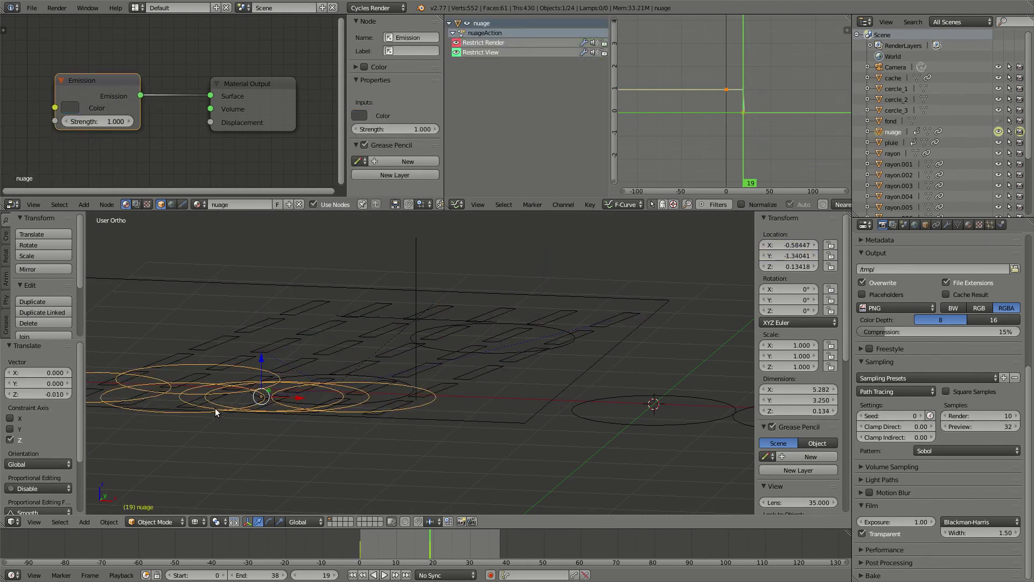
pyautogui.press('KP_7')
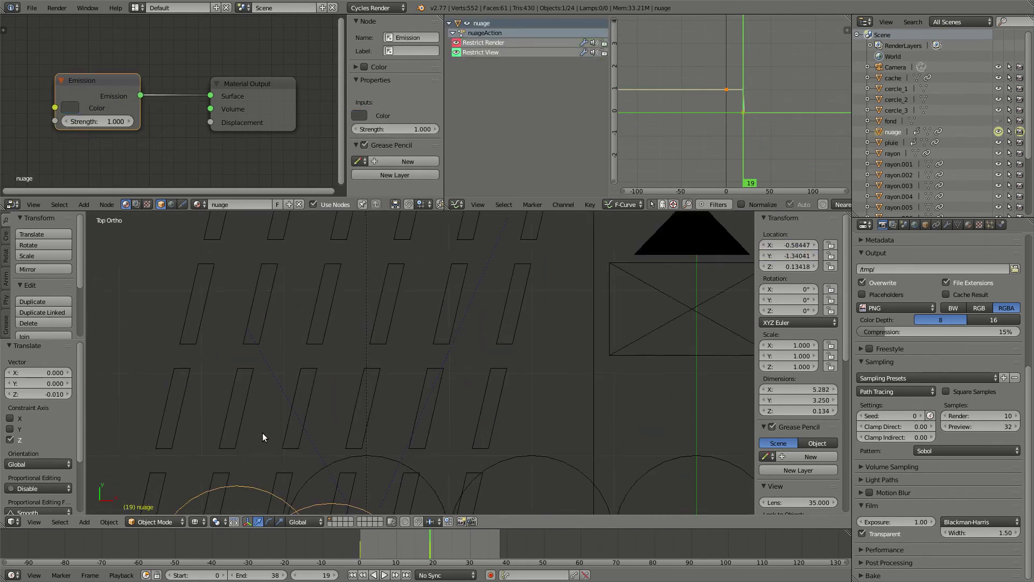
pyautogui.press('KP_1')
pyautogui.scroll(6, 342, 409)
pyautogui.scroll(-2, 330, 403)
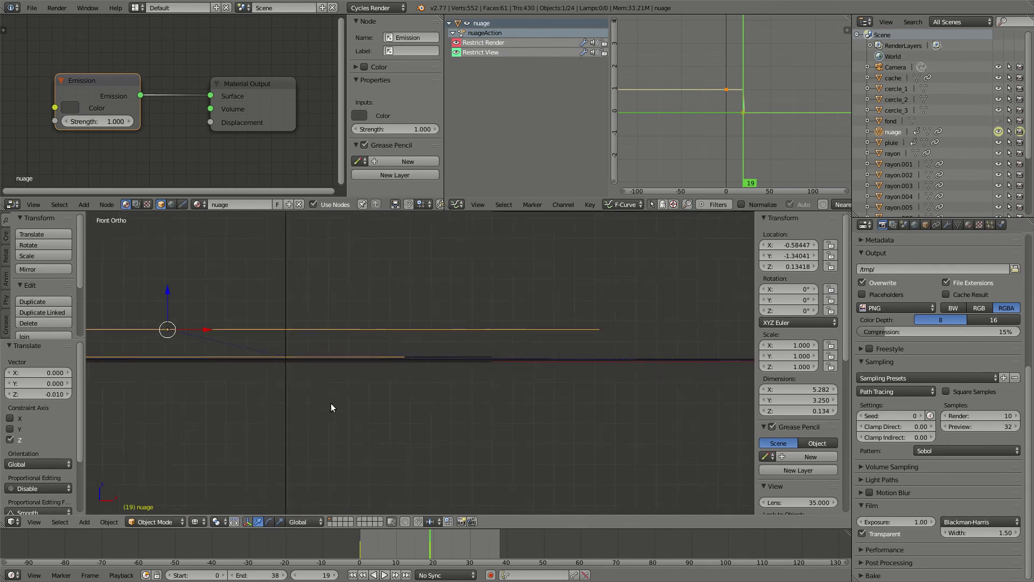
pyautogui.keyDown('shift'); pyautogui.moveTo(302, 387); pyautogui.dragTo(434, 376, button='middle'); pyautogui.keyUp('shift')
pyautogui.scroll(4, 436, 379)
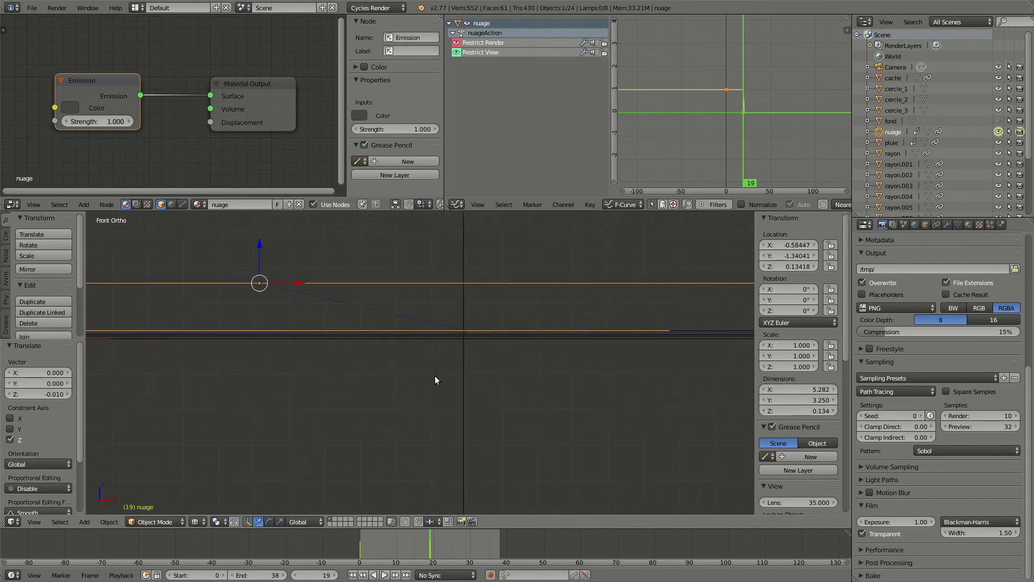
pyautogui.scroll(-2, 330, 366)
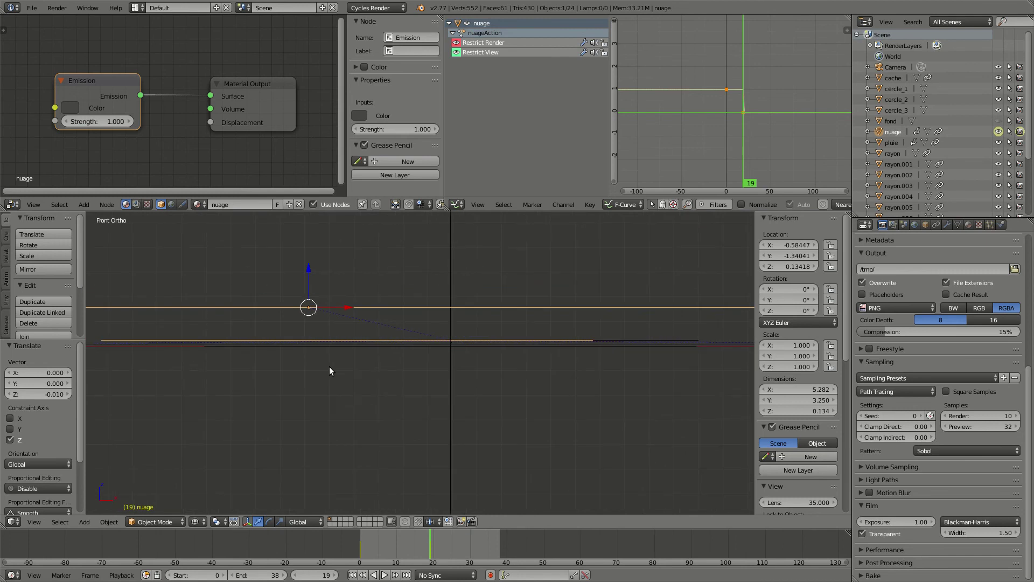
# Raise the lowest circle of the nuage mesh by 0.120 along Z, up to the level of its other circles.
pyautogui.press('Tab')
pyautogui.scroll(-2, 399, 359)
pyautogui.press('a')
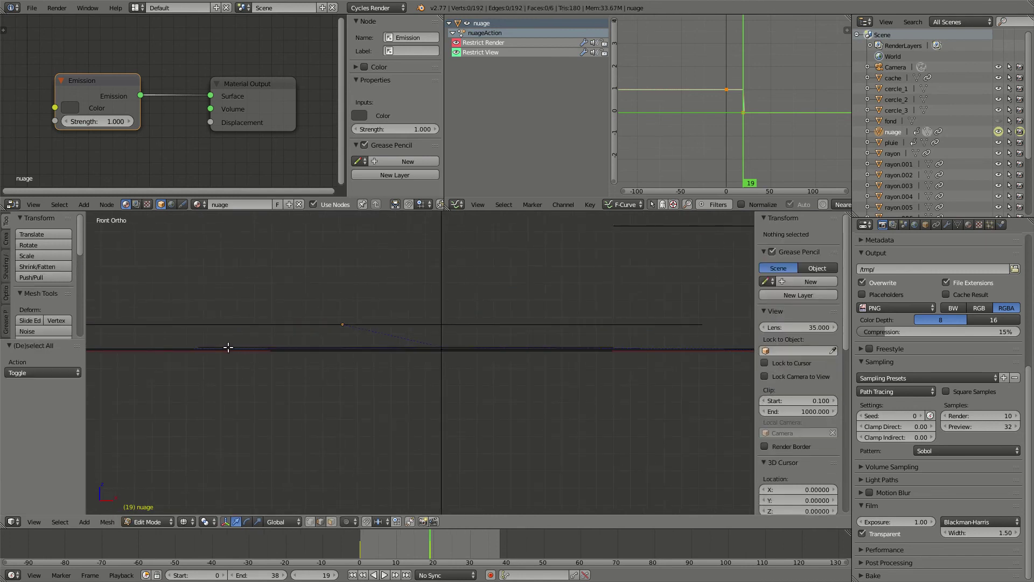
pyautogui.press('b')
pyautogui.moveTo(182, 334); pyautogui.dragTo(651, 384)
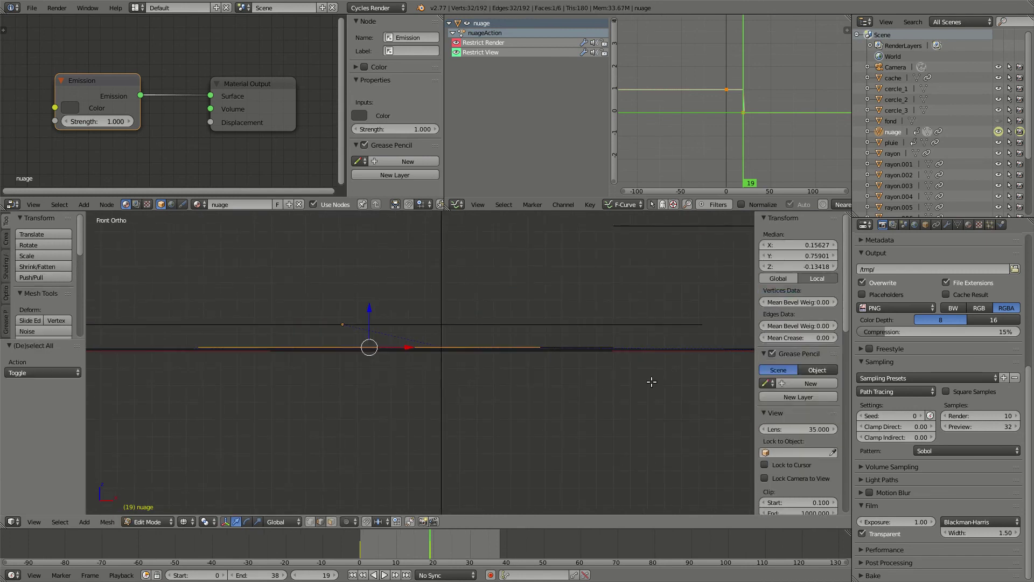
pyautogui.moveTo(370, 309); pyautogui.dragTo(369, 289)
pyautogui.press('Tab')
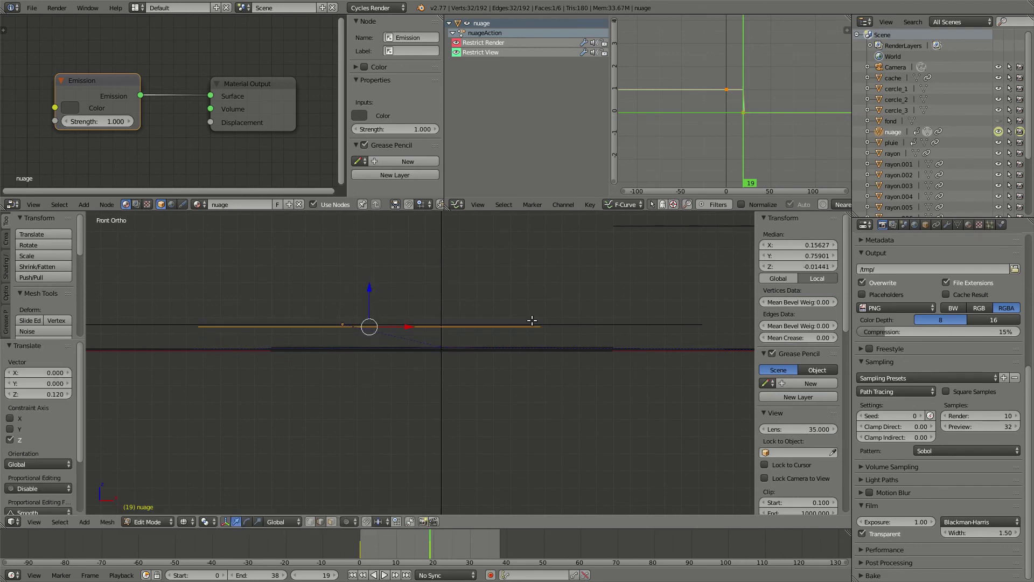
# Render frame 19 and inspect how the raised nuage circle overlaps the sun and the cache area.
pyautogui.press('KP_7')
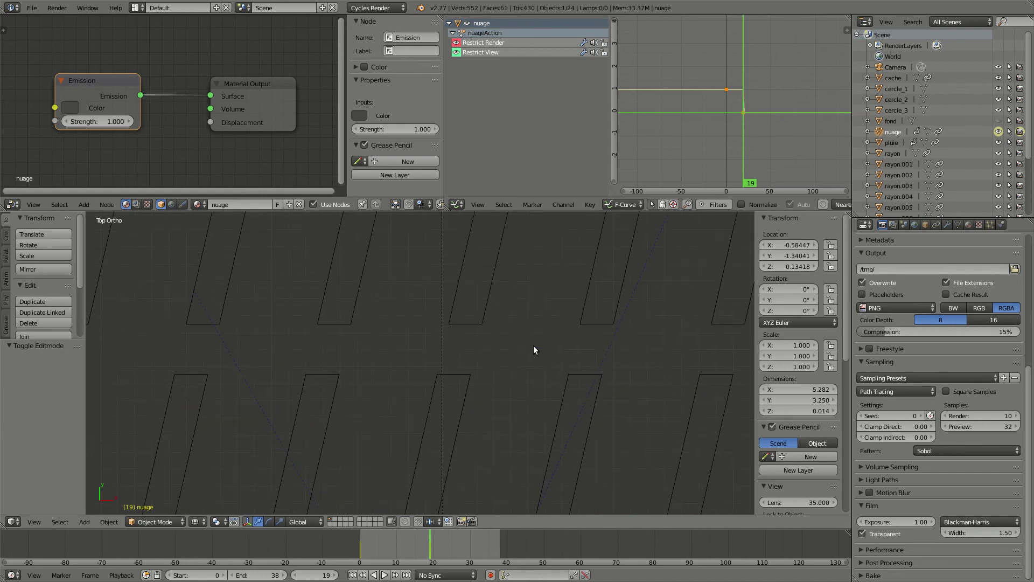
pyautogui.press('F12')
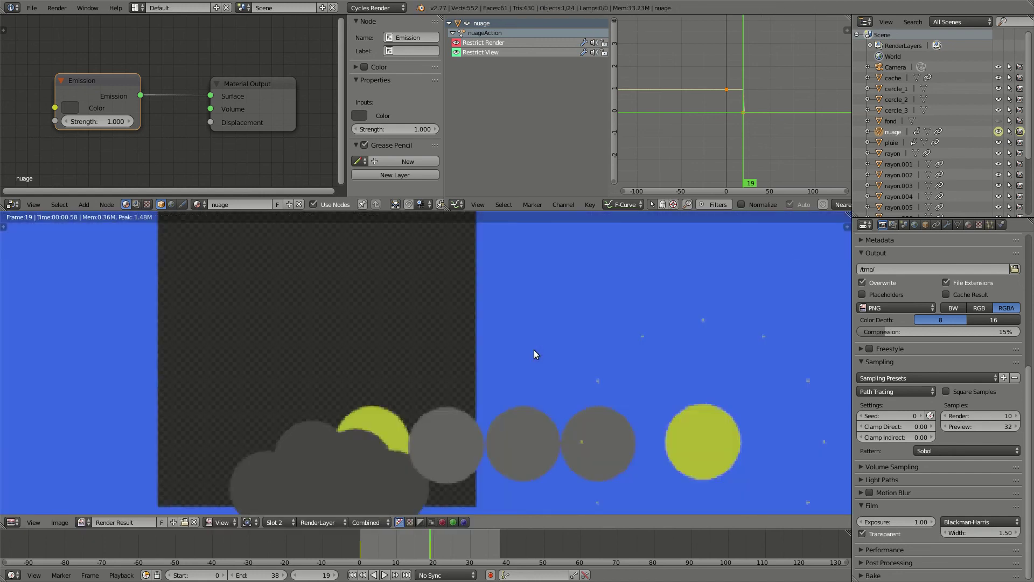
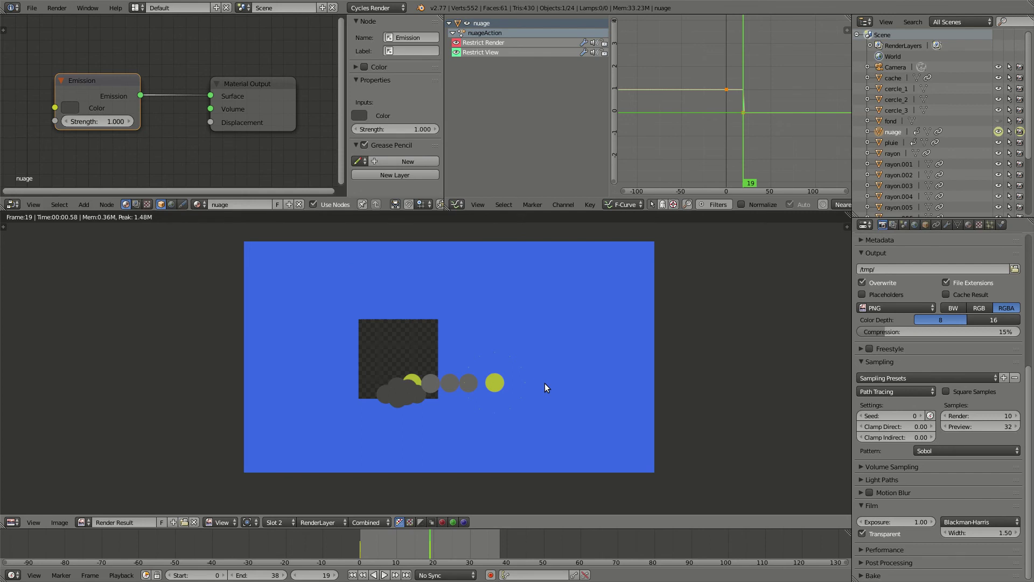
pyautogui.press('Escape')
# Unhide the fond plane and move it to layer 11.
pyautogui.scroll(-9, 534, 380)
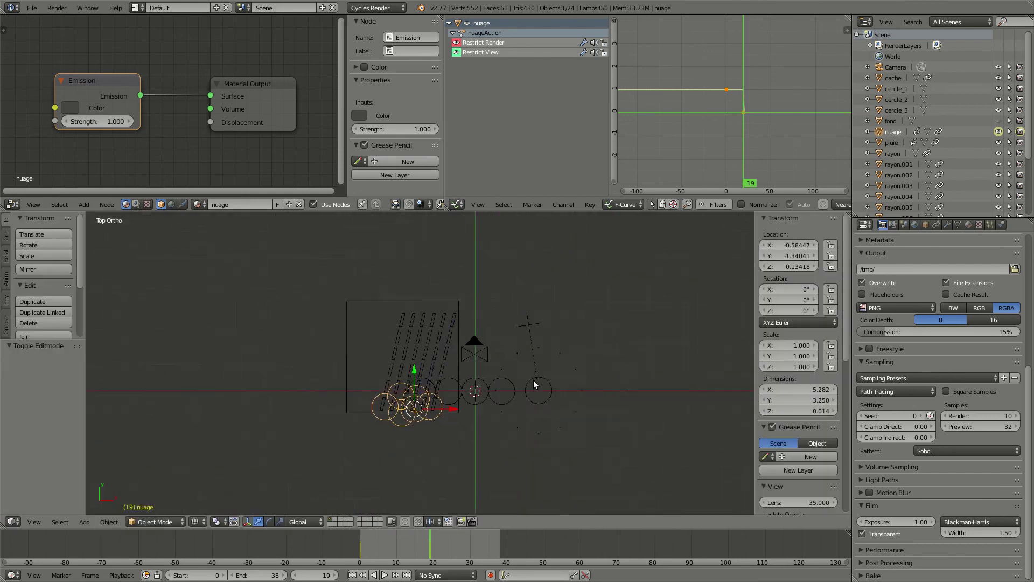
pyautogui.keyDown('shift'); pyautogui.moveTo(519, 360); pyautogui.dragTo(476, 370, button='middle'); pyautogui.keyUp('shift')
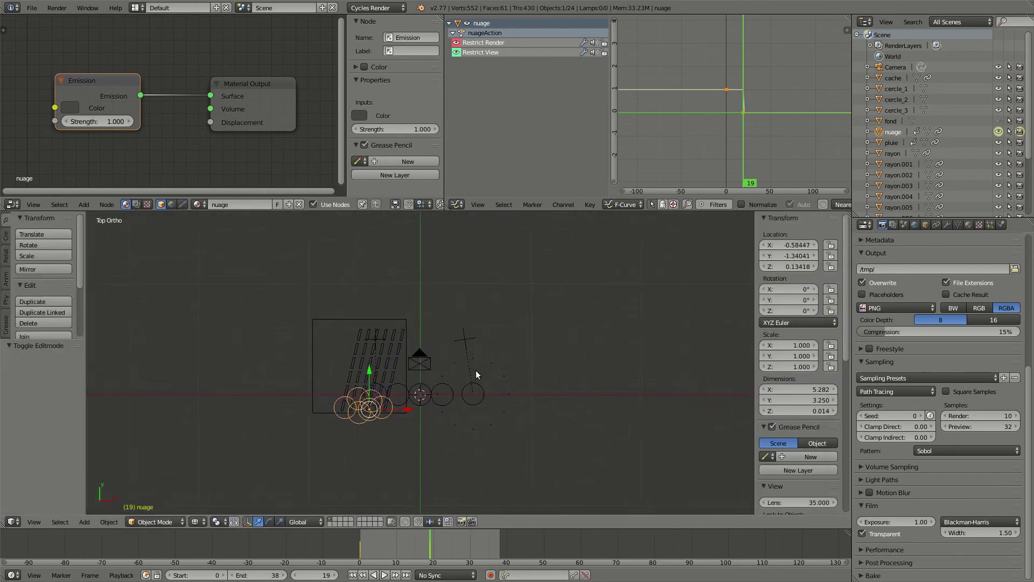
pyautogui.click(998, 120)
pyautogui.scroll(-3, 572, 334)
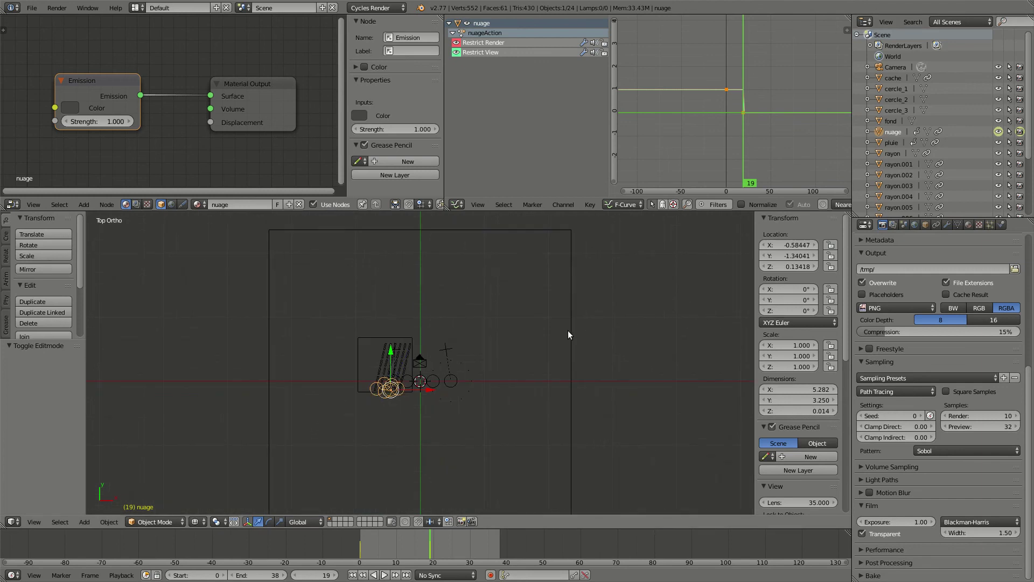
pyautogui.rightClick(571, 329)
pyautogui.press('m')
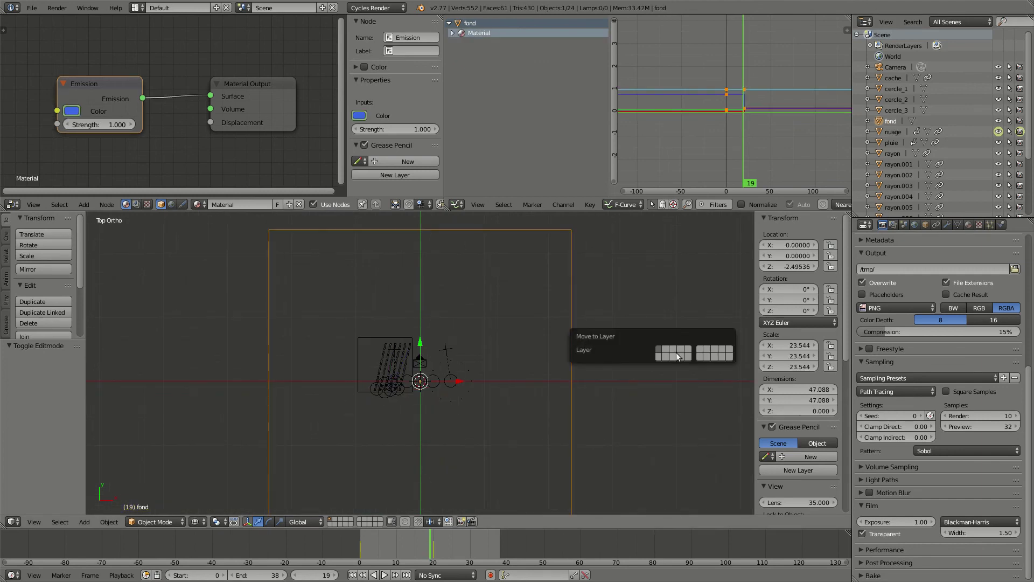
pyautogui.click(659, 358)
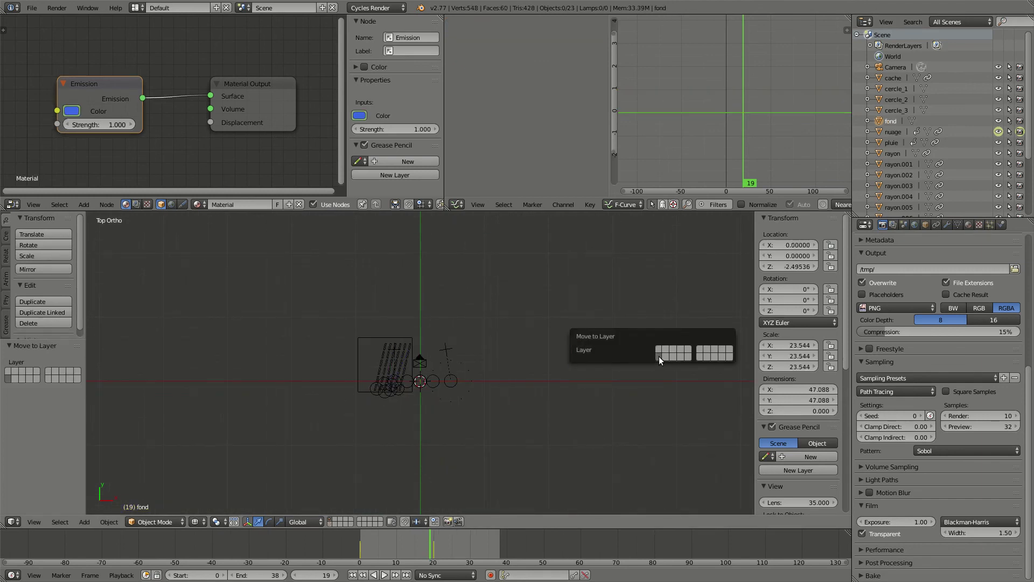
# Make layer 11 visible together with layer 1 and hide the fond plane in the viewport.
pyautogui.keyDown('shift'); pyautogui.click(329, 523); pyautogui.keyUp('shift')
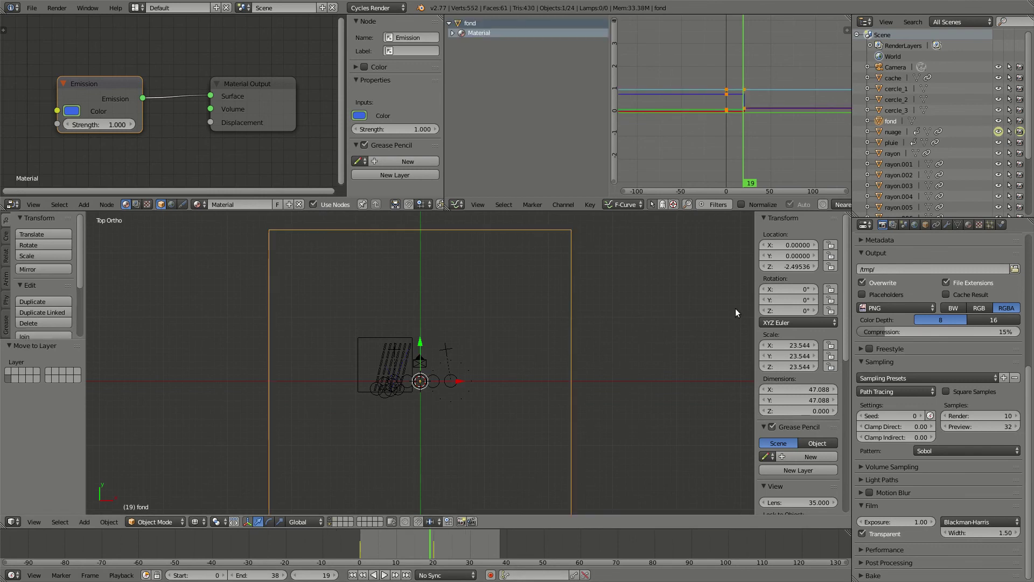
pyautogui.click(999, 121)
pyautogui.scroll(5, 537, 357)
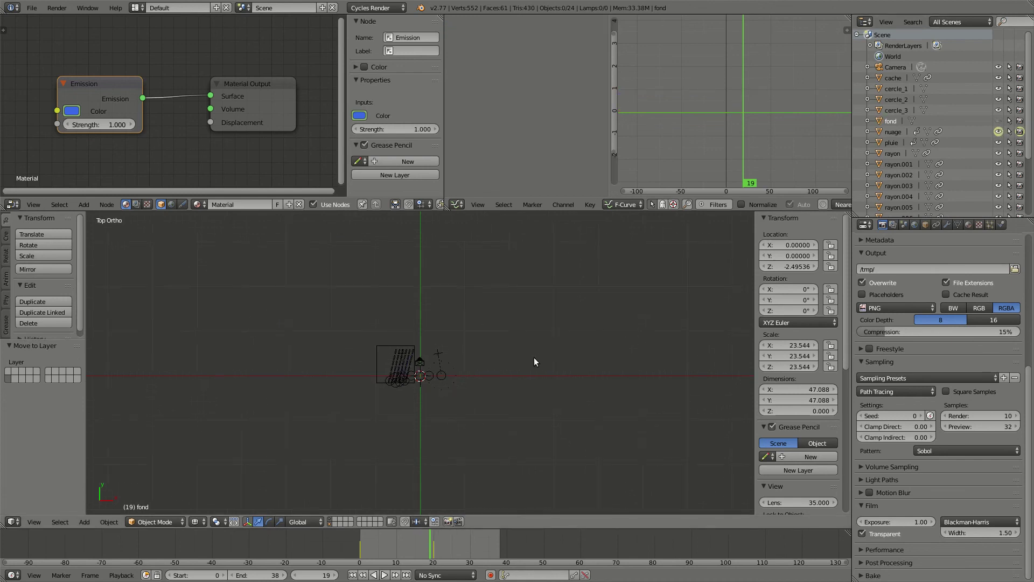
pyautogui.keyDown('shift'); pyautogui.moveTo(516, 363); pyautogui.dragTo(534, 361, button='middle'); pyautogui.keyUp('shift')
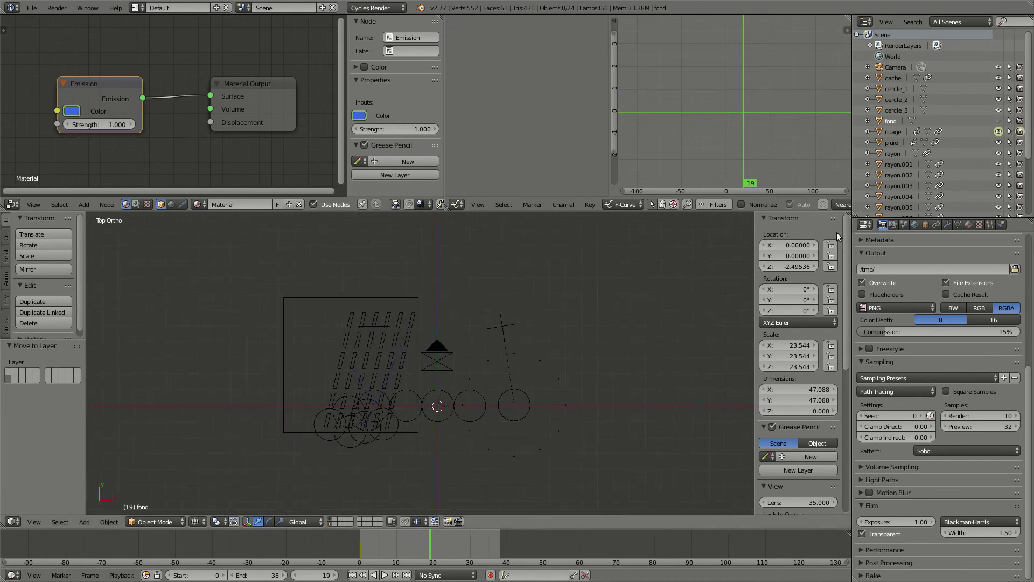
# Rename the existing render layer as anim and restrict it to layer 1.
pyautogui.click(893, 224)
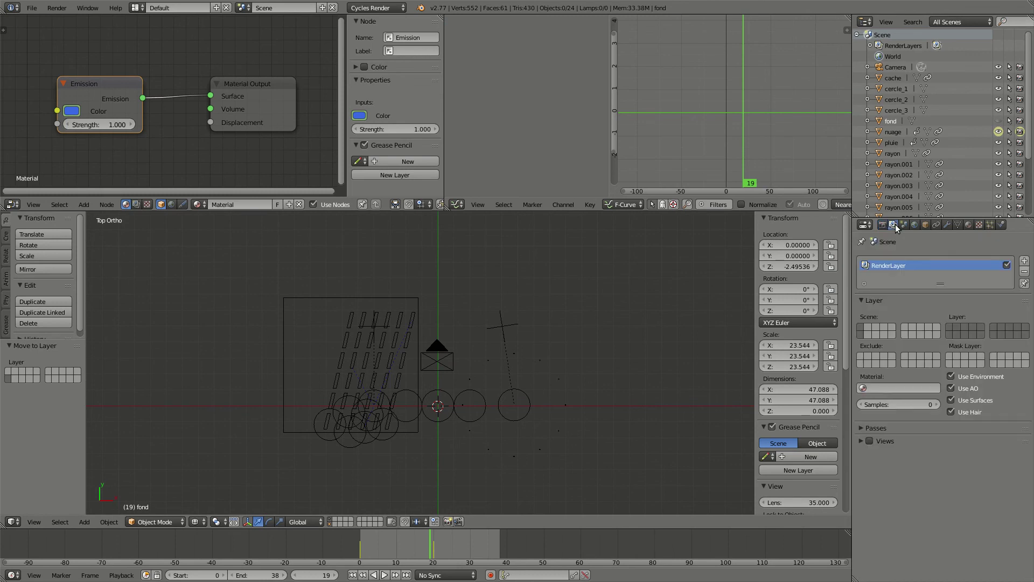
pyautogui.doubleClick(894, 261)
pyautogui.write('anim')
pyautogui.click(951, 326)
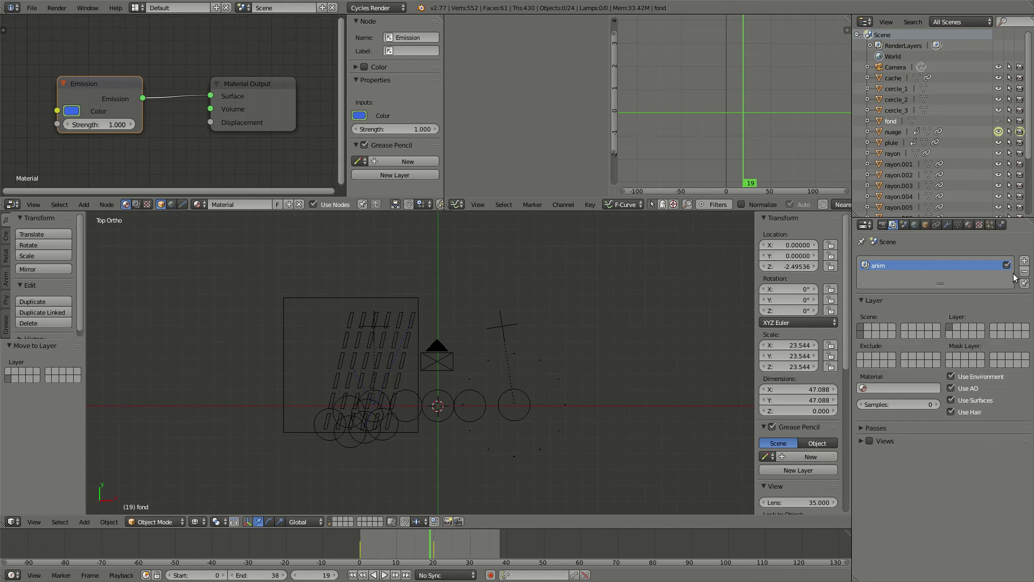
# Add a second render layer named fond, restricted to layer 11.
pyautogui.click(1024, 261)
pyautogui.doubleClick(926, 276)
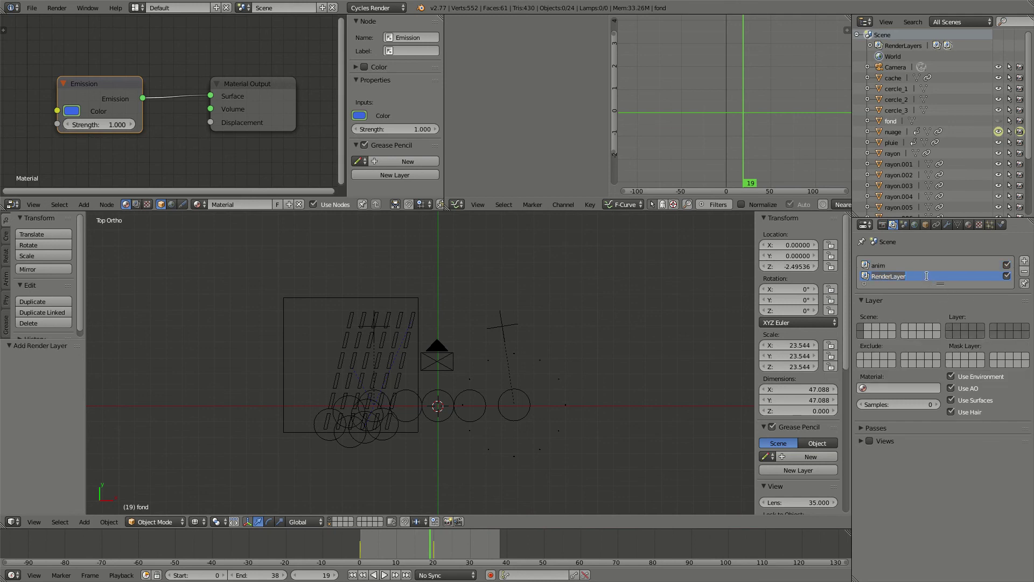
pyautogui.write('fond')
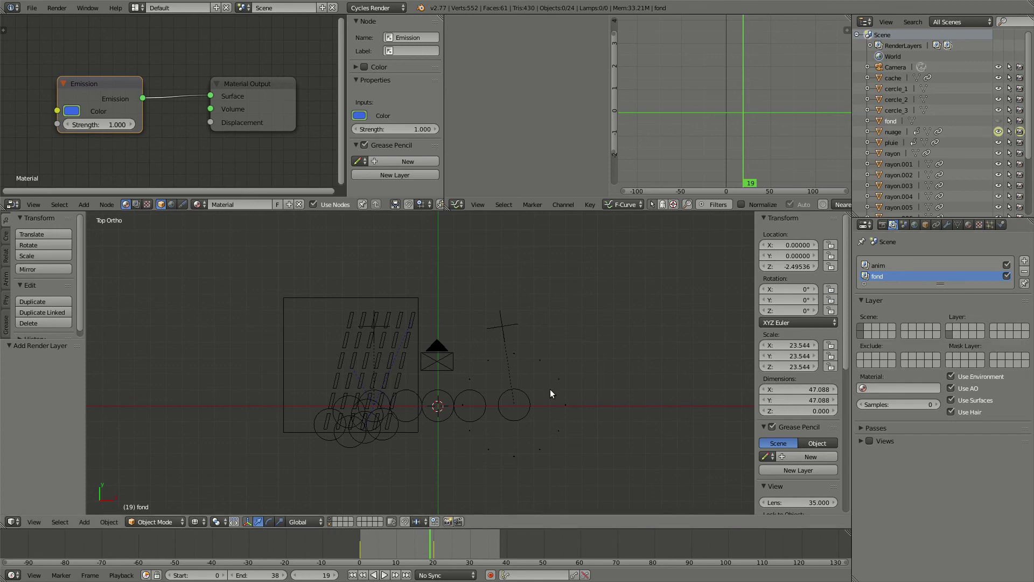
# Render frame 19 and compare the results of the anim and fond render layers.
pyautogui.press('F12')
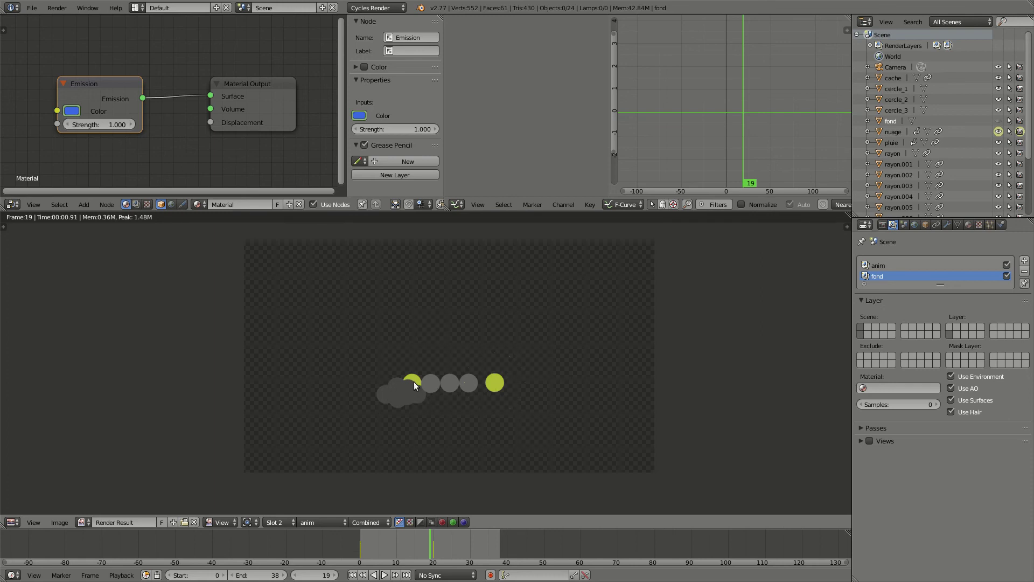
pyautogui.click(326, 523)
pyautogui.click(314, 498)
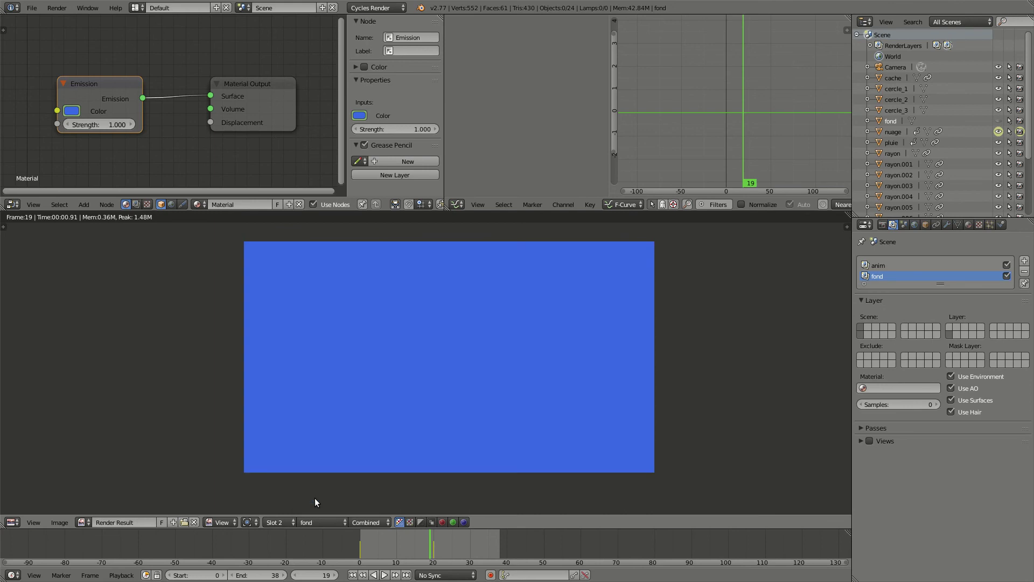
pyautogui.click(318, 511)
pyautogui.click(317, 522)
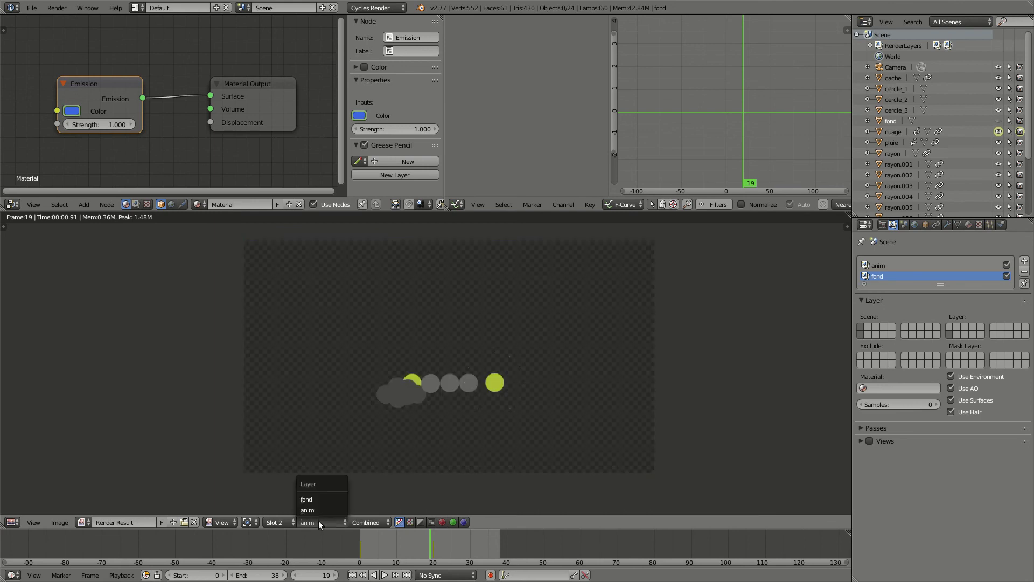
pyautogui.click(315, 499)
pyautogui.click(318, 522)
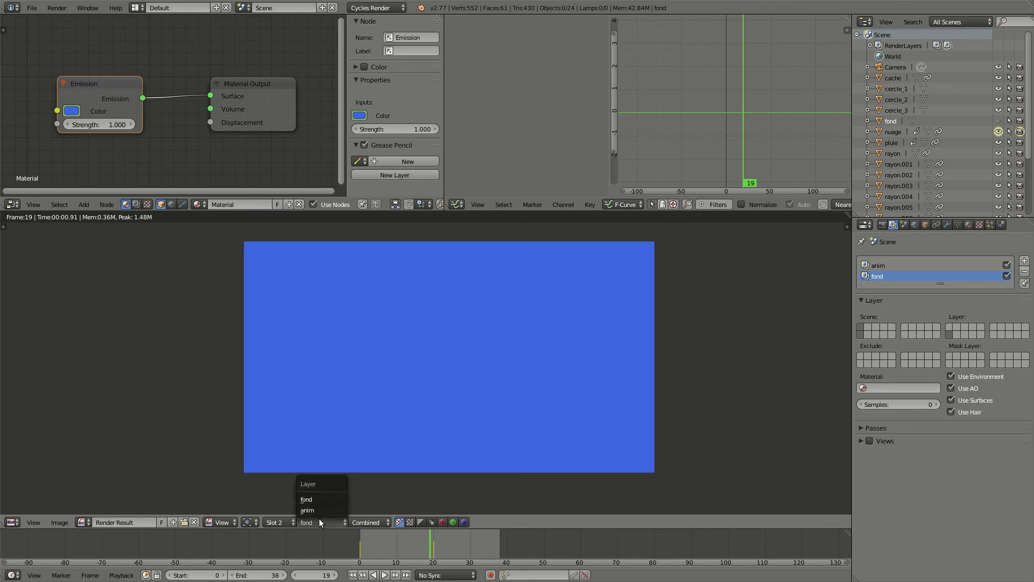
pyautogui.click(318, 510)
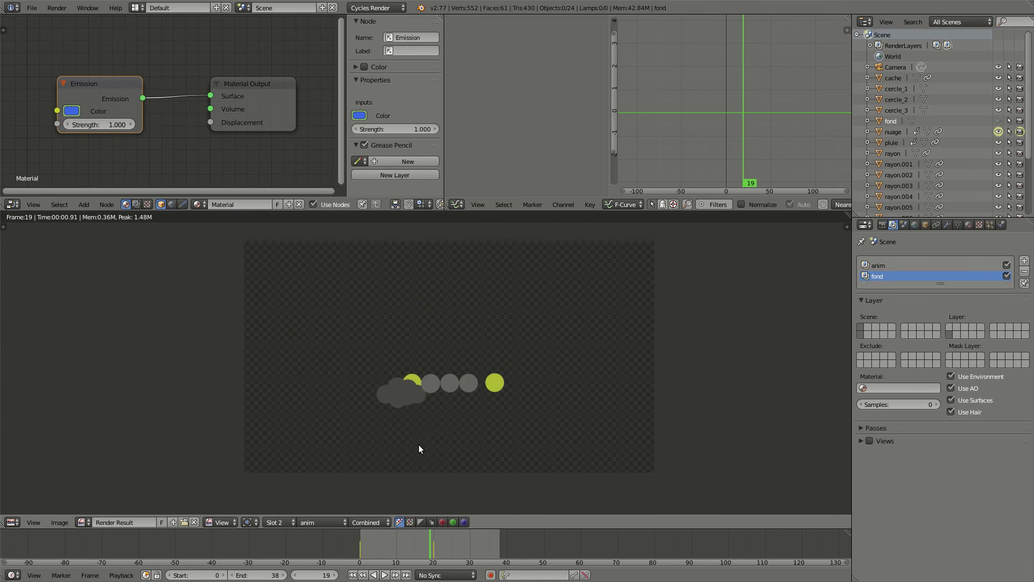
pyautogui.scroll(-1, 419, 444)
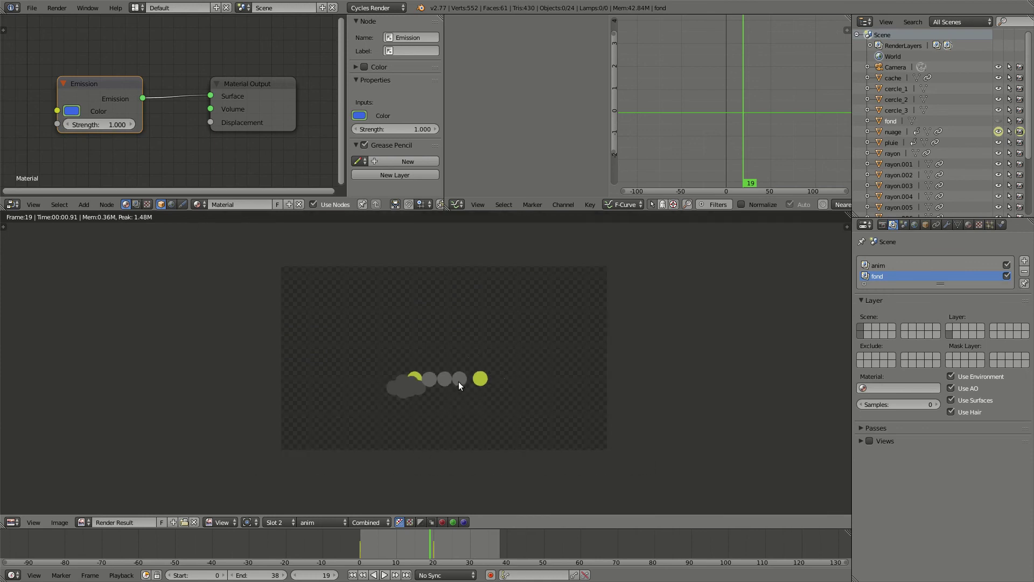
pyautogui.moveTo(460, 382); pyautogui.dragTo(458, 405, button='middle')
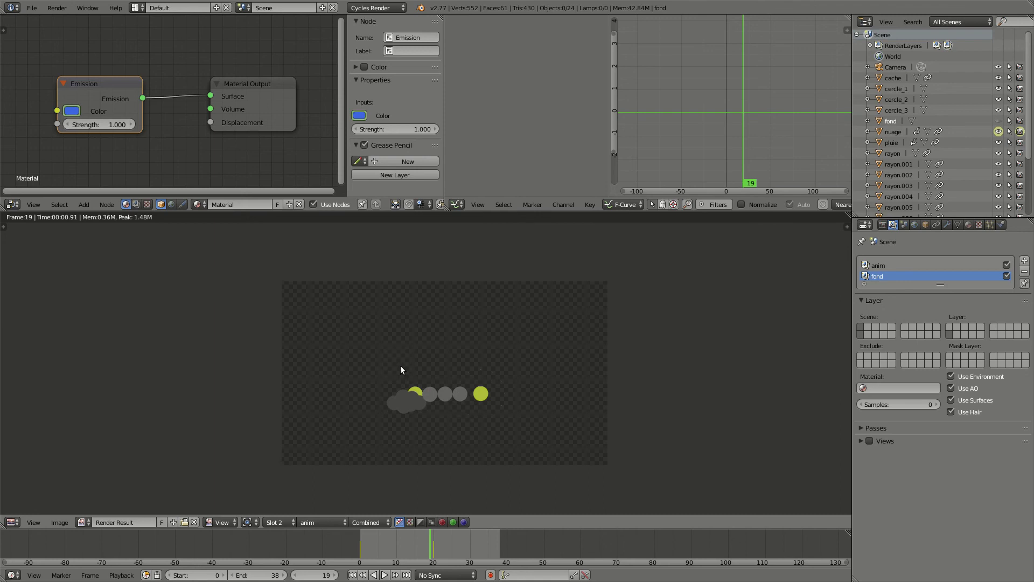
# Turn the graph editor into an enlarged compositing node editor with nodes and the backdrop enabled.
pyautogui.click(456, 205)
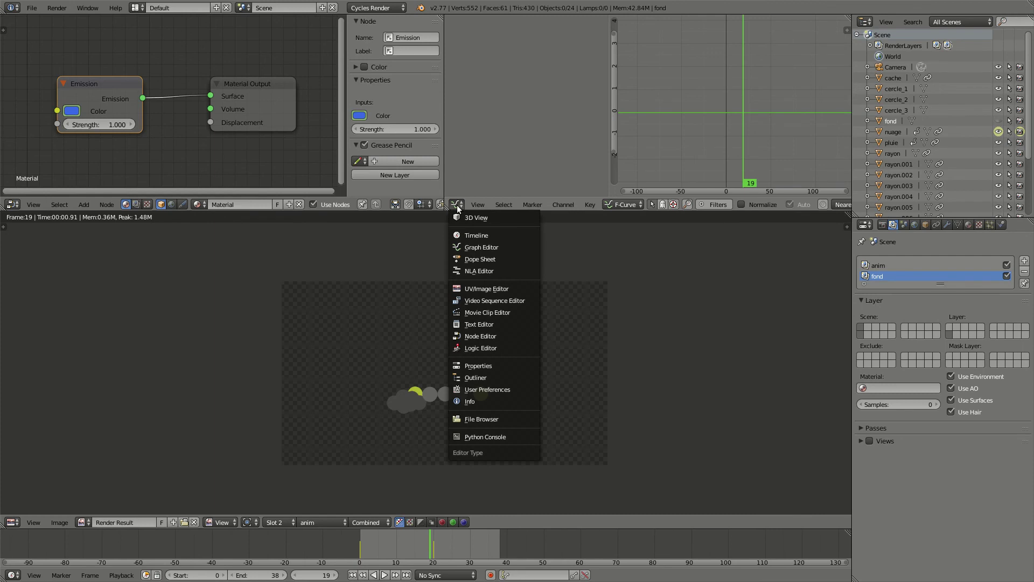
pyautogui.click(498, 335)
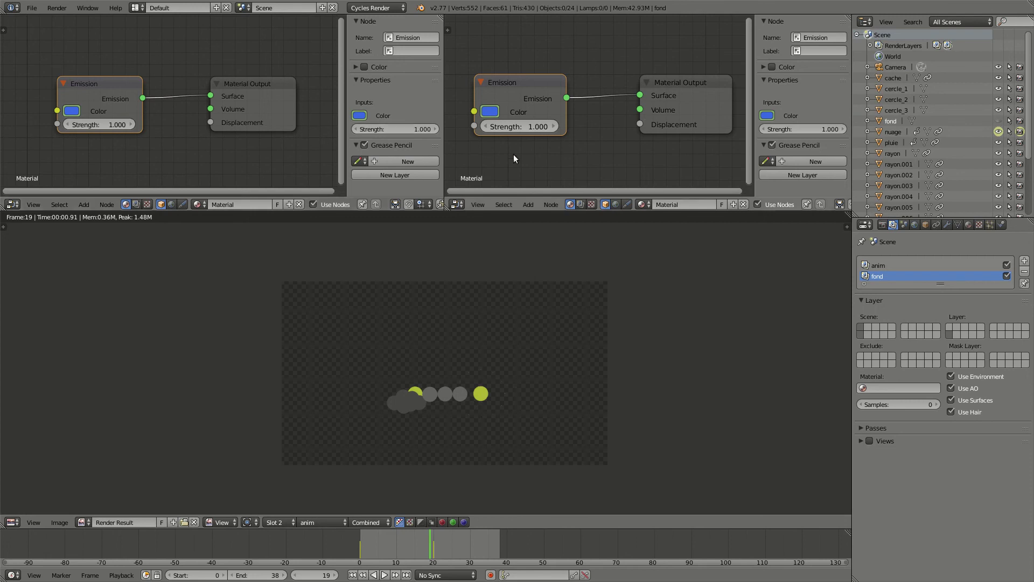
pyautogui.click(580, 204)
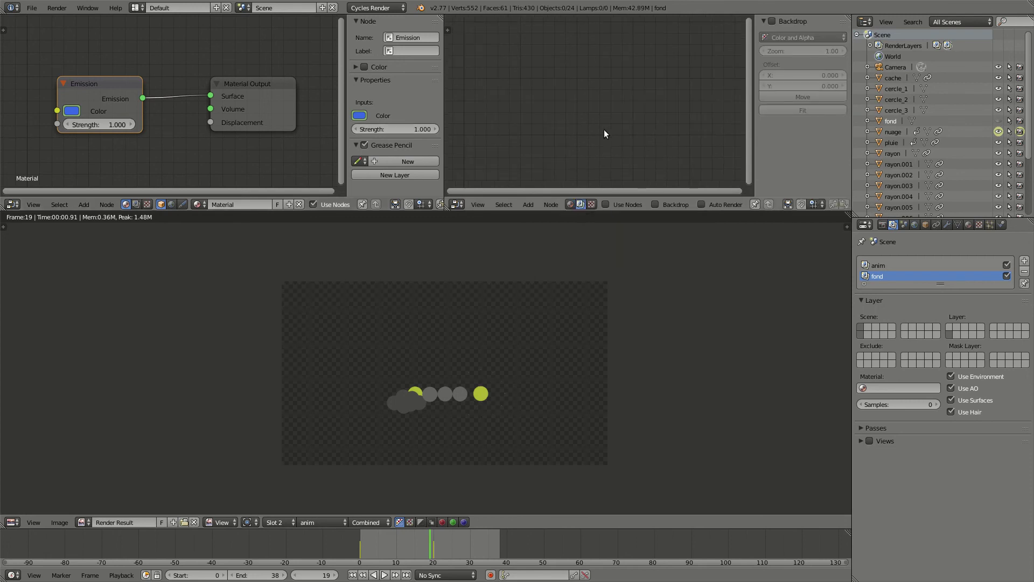
pyautogui.click(607, 204)
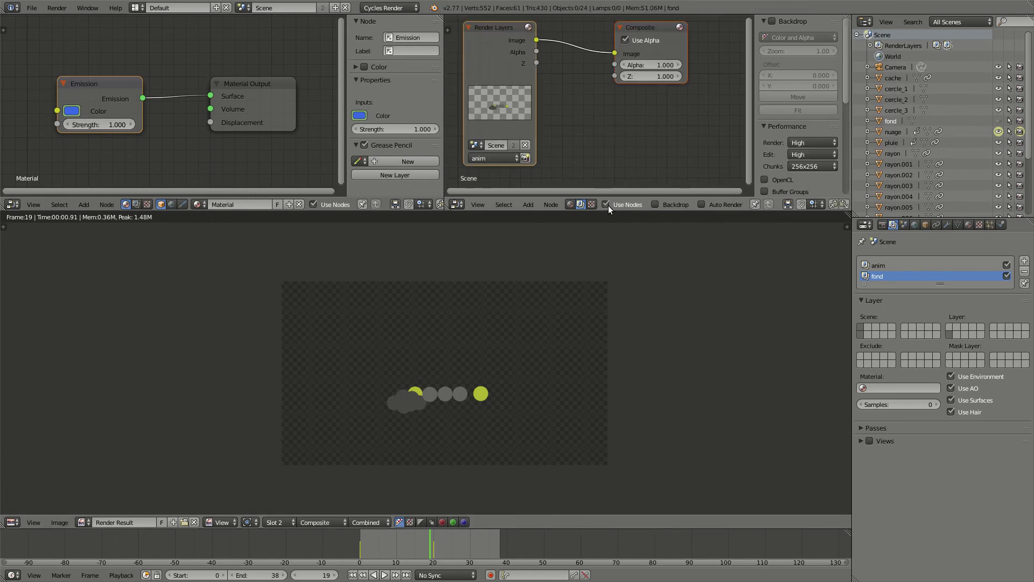
pyautogui.moveTo(663, 210); pyautogui.dragTo(676, 306)
pyautogui.click(656, 306)
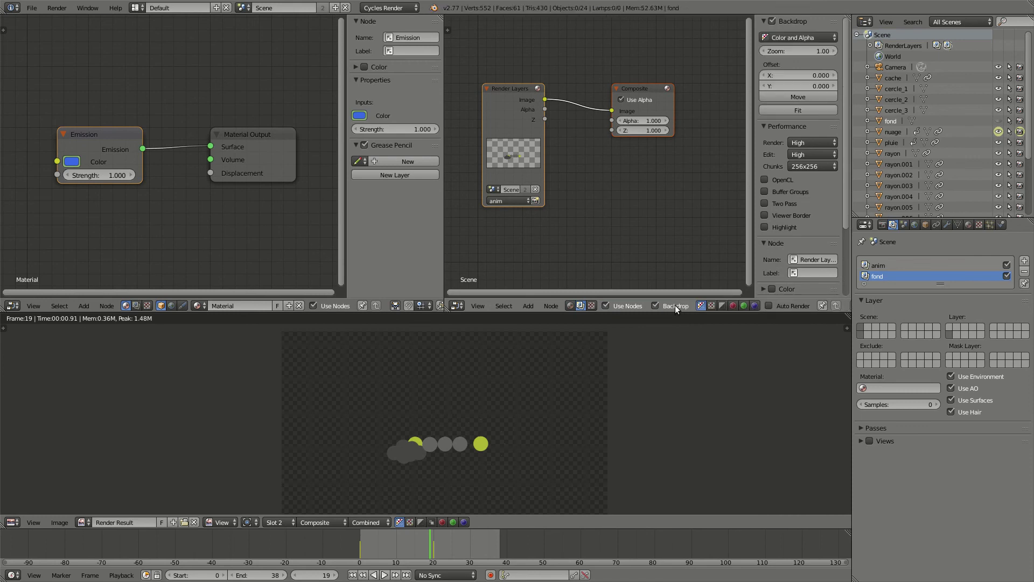
# Connect a Viewer node to the Render Layers image output and spread the Viewer, Composite and Render Layers nodes apart.
pyautogui.scroll(-3, 632, 214)
pyautogui.scroll(2, 610, 185)
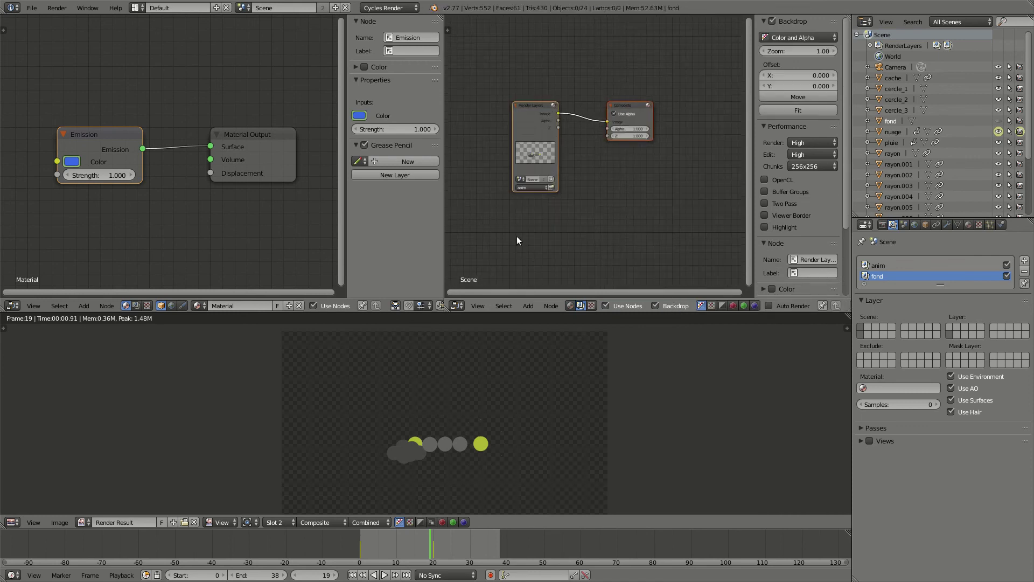
pyautogui.keyDown('ctrl'); pyautogui.keyDown('shift'); pyautogui.click(534, 111); pyautogui.keyUp('shift'); pyautogui.keyUp('ctrl')
pyautogui.moveTo(618, 96); pyautogui.dragTo(639, 46)
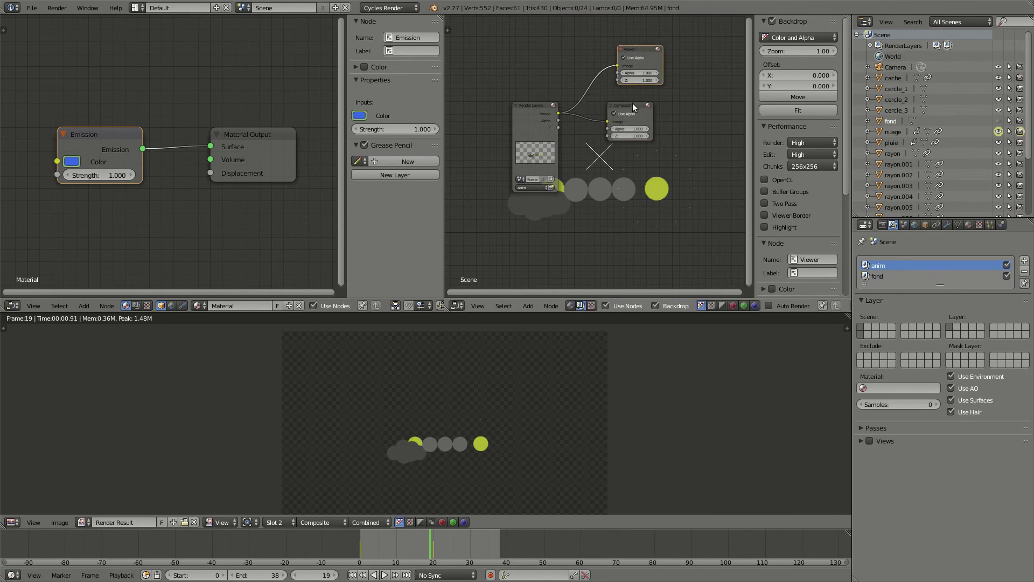
pyautogui.moveTo(632, 106); pyautogui.dragTo(654, 122)
pyautogui.moveTo(536, 108); pyautogui.dragTo(496, 93)
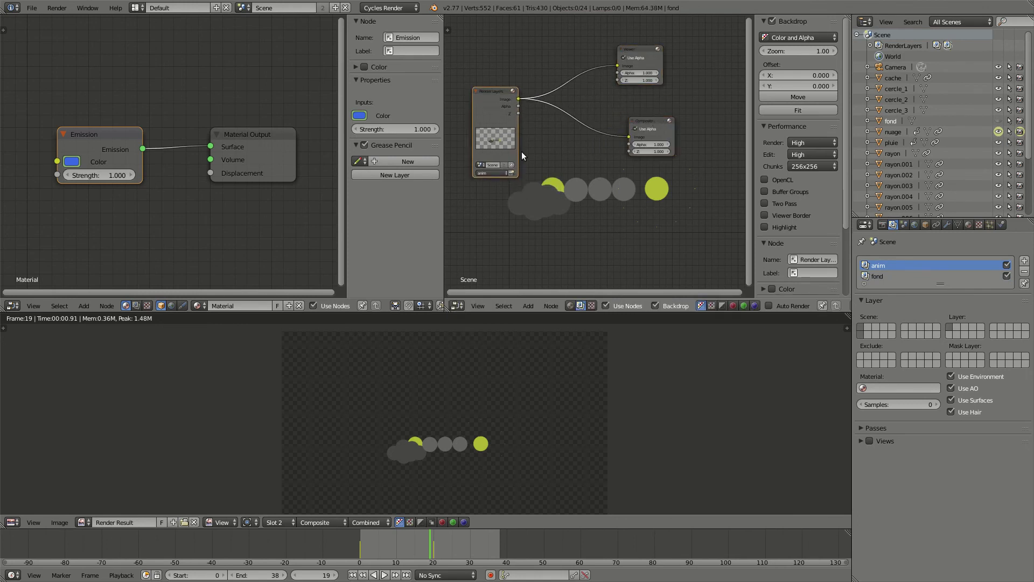
# Duplicate the Render Layers node beneath the original and assign the fond layer to the copy.
pyautogui.scroll(4, 522, 152)
pyautogui.moveTo(525, 152); pyautogui.dragTo(577, 148, button='middle')
pyautogui.scroll(-3, 552, 158)
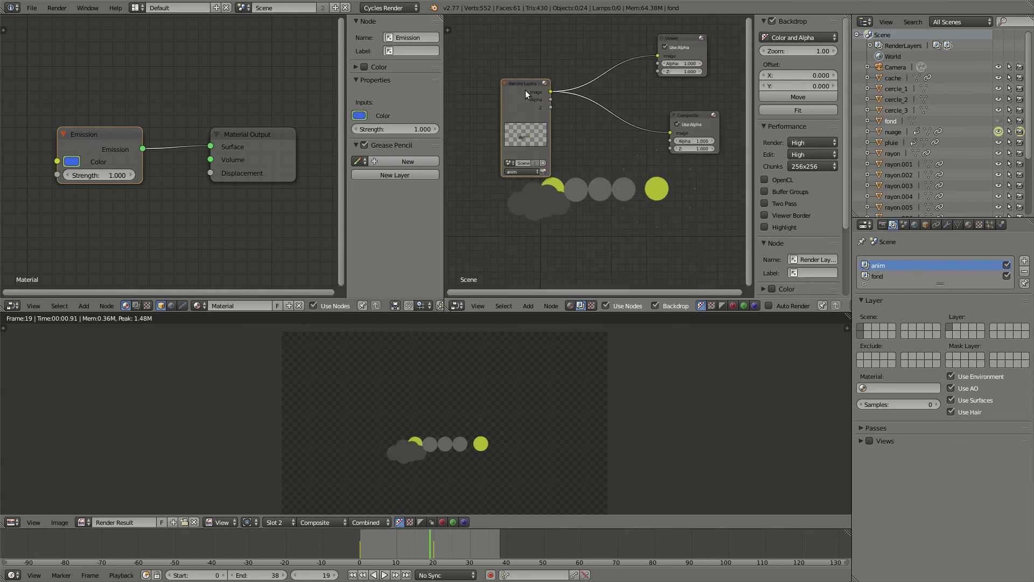
pyautogui.hotkey('shift', 'd')
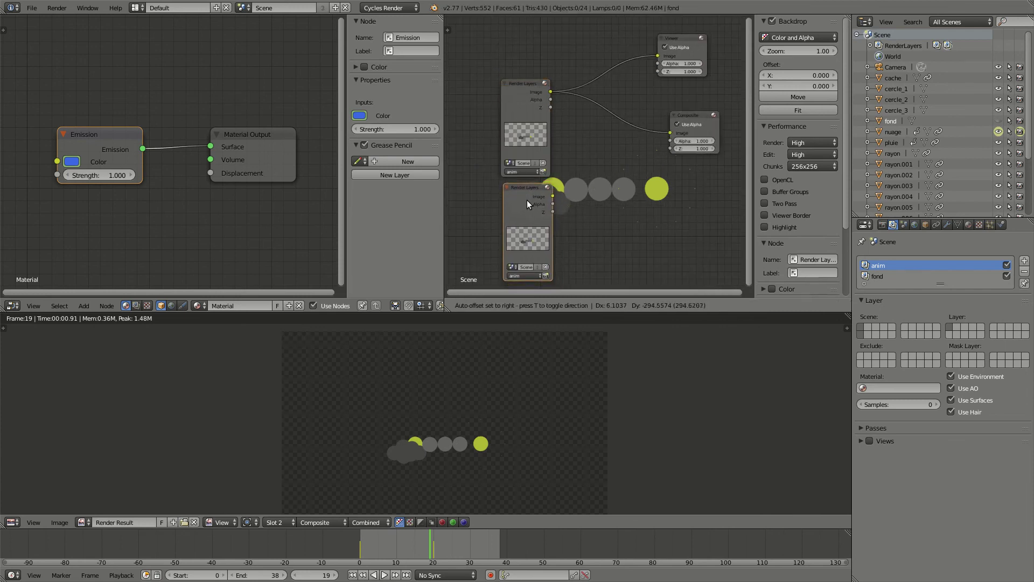
pyautogui.click(527, 200)
pyautogui.moveTo(589, 211); pyautogui.dragTo(576, 168, button='middle')
pyautogui.click(518, 231)
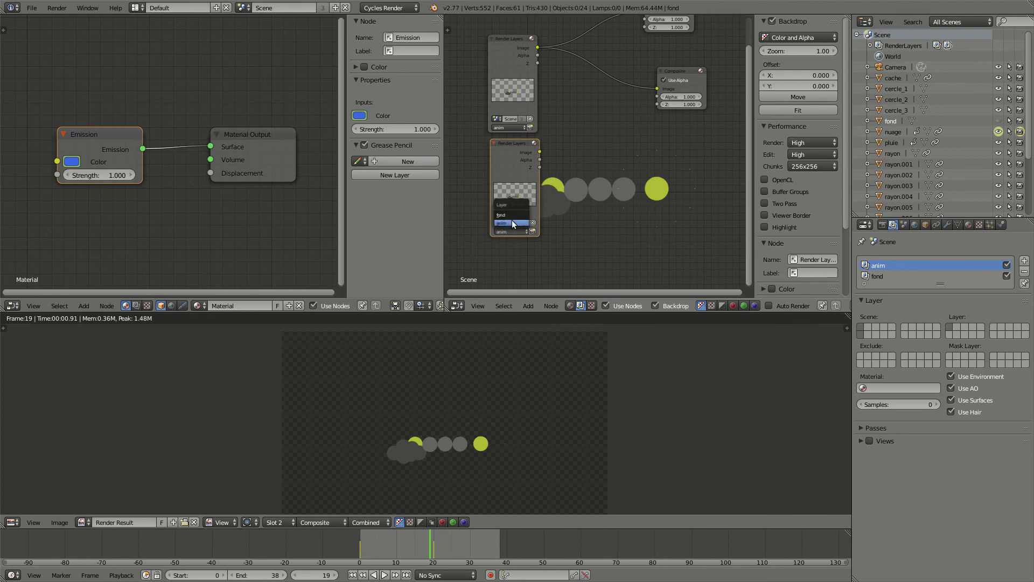
pyautogui.click(507, 216)
pyautogui.scroll(-1, 592, 172)
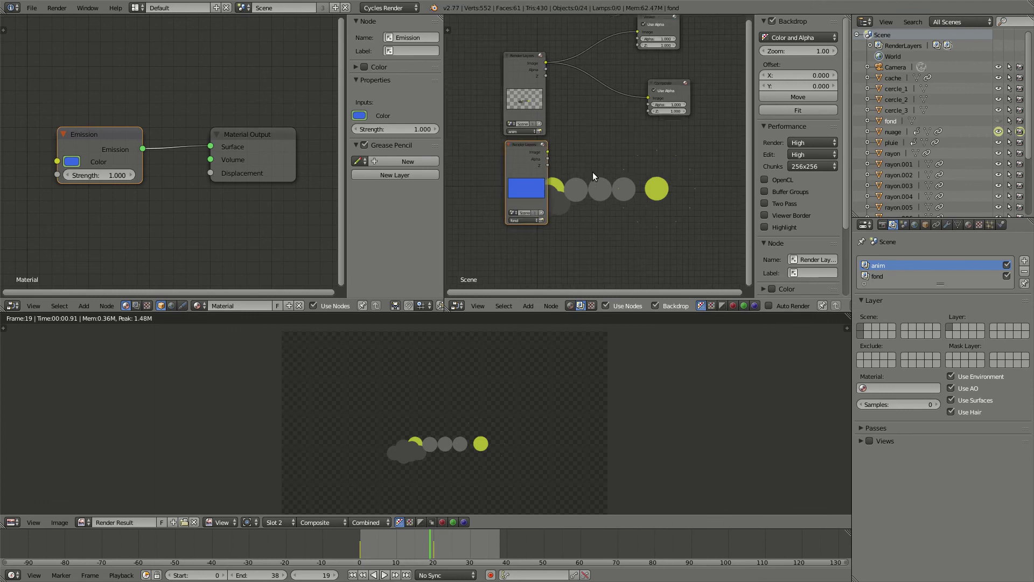
# Preview the fond and anim Render Layers nodes alternately in the Viewer and place the Viewer node below the Composite node.
pyautogui.moveTo(547, 152); pyautogui.dragTo(640, 30)
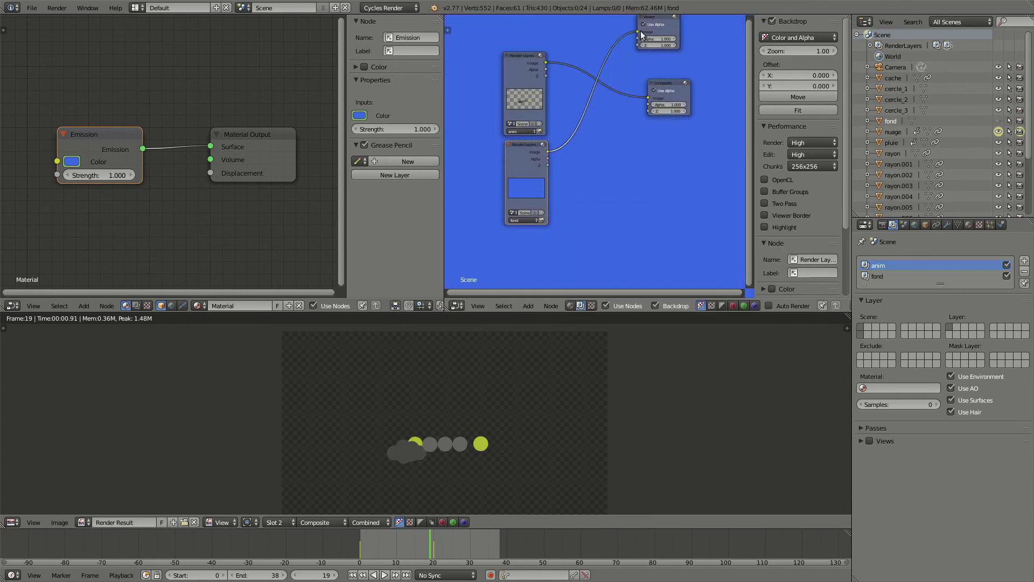
pyautogui.keyDown('ctrl'); pyautogui.keyDown('shift'); pyautogui.click(519, 69); pyautogui.keyUp('shift'); pyautogui.keyUp('ctrl')
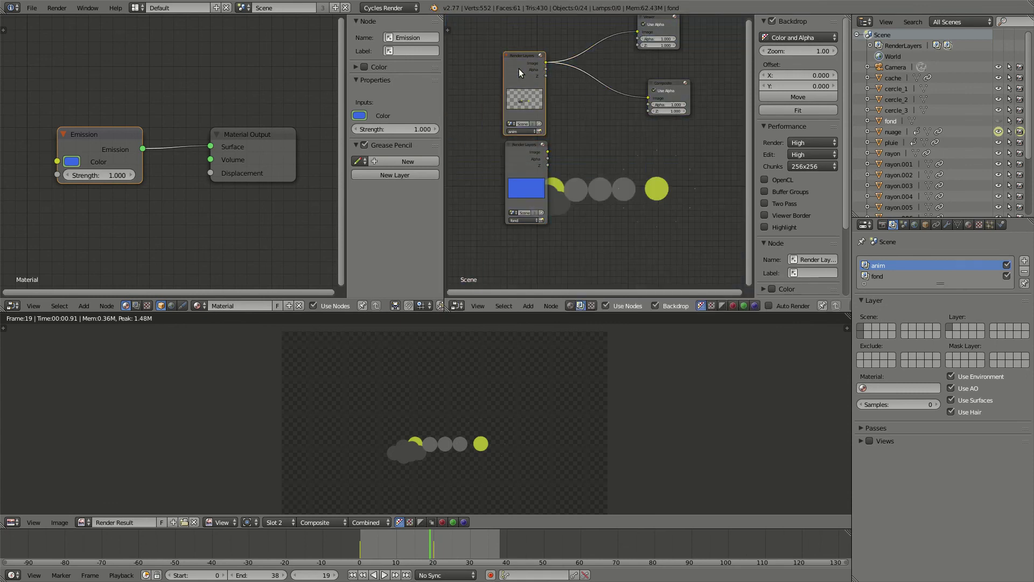
pyautogui.keyDown('ctrl'); pyautogui.keyDown('shift'); pyautogui.click(526, 150); pyautogui.keyUp('shift'); pyautogui.keyUp('ctrl')
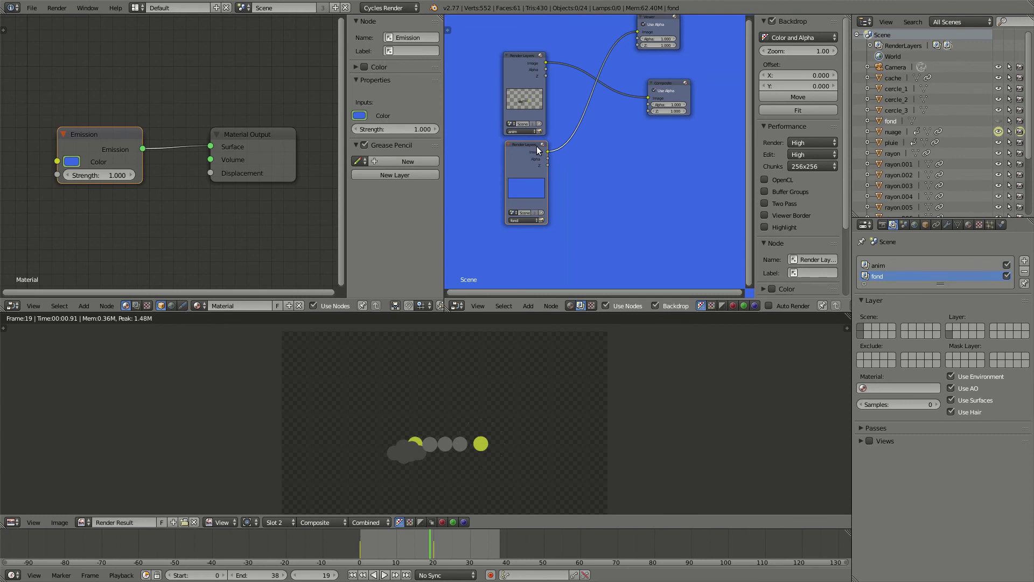
pyautogui.keyDown('ctrl'); pyautogui.keyDown('shift'); pyautogui.click(521, 70); pyautogui.keyUp('shift'); pyautogui.keyUp('ctrl')
pyautogui.keyDown('ctrl'); pyautogui.keyDown('shift'); pyautogui.click(535, 154); pyautogui.keyUp('shift'); pyautogui.keyUp('ctrl')
pyautogui.moveTo(663, 19); pyautogui.dragTo(676, 183)
pyautogui.click(542, 146)
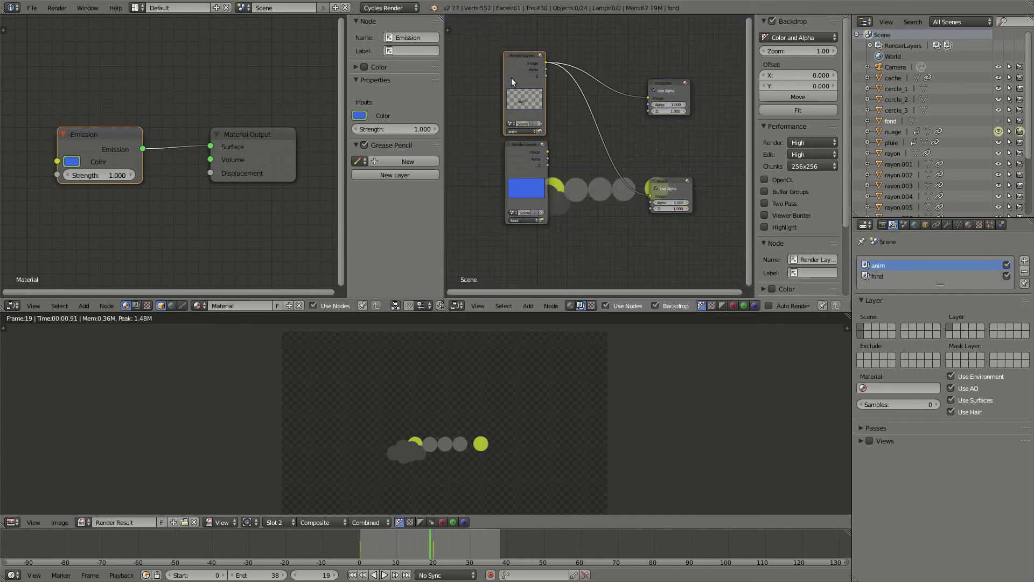
pyautogui.keyDown('ctrl'); pyautogui.keyDown('shift'); pyautogui.click(518, 77); pyautogui.keyUp('shift'); pyautogui.keyUp('ctrl')
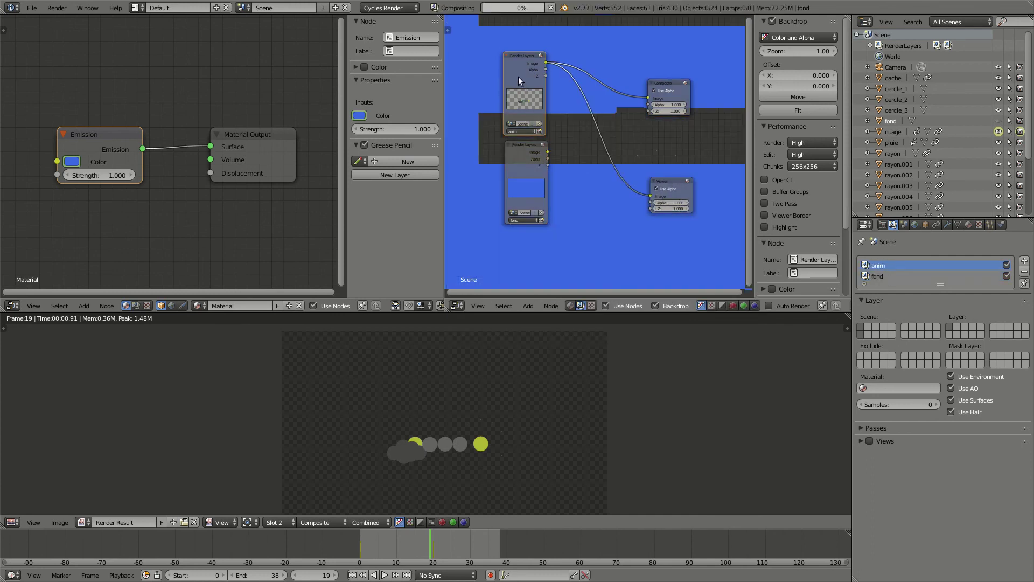
# Insert an Alpha Over node between the anim Render Layers and Composite nodes, and space the nodes apart.
pyautogui.hotkey('shift', 'a')
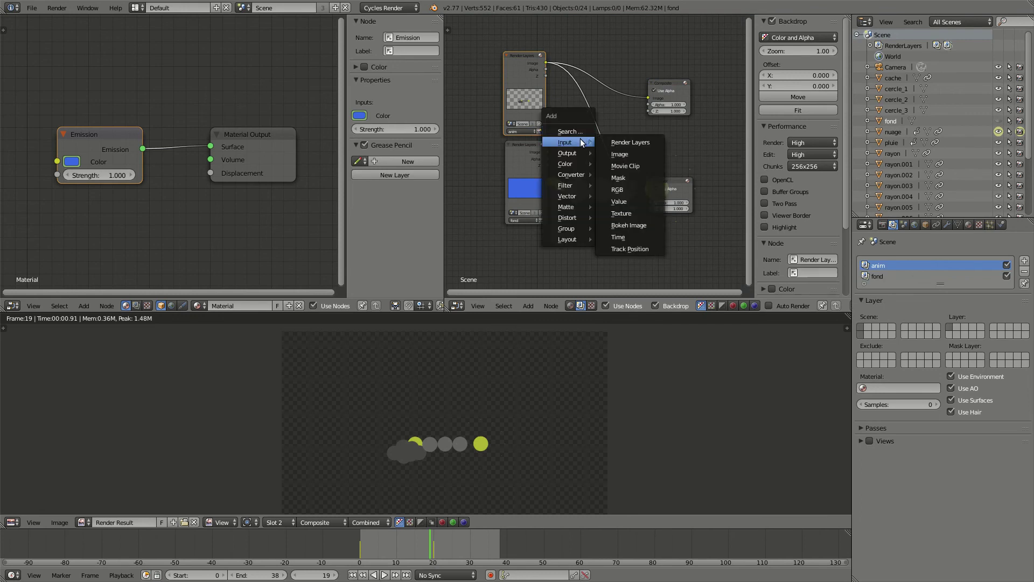
pyautogui.moveTo(570, 157)
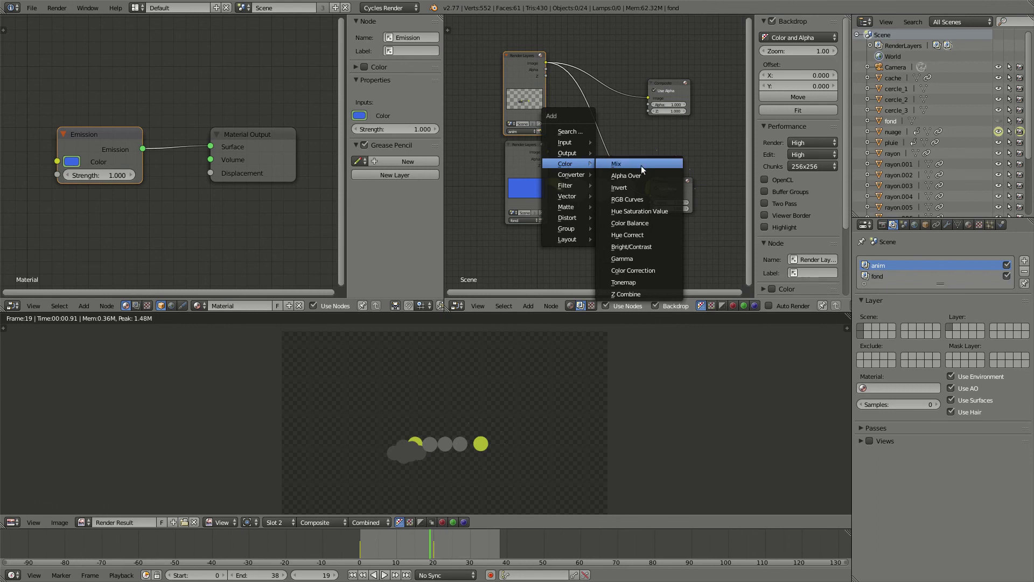
pyautogui.click(657, 176)
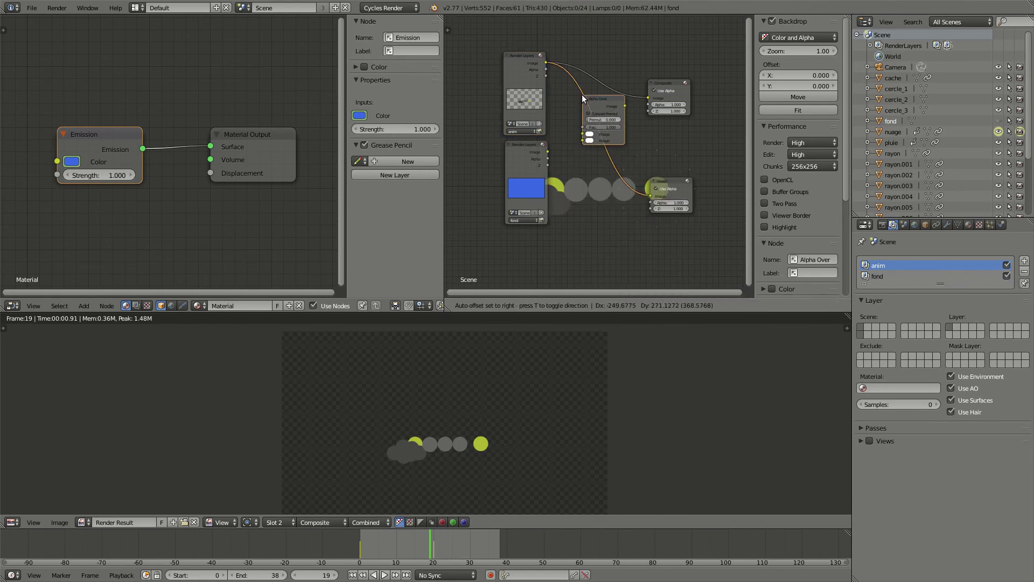
pyautogui.click(590, 65)
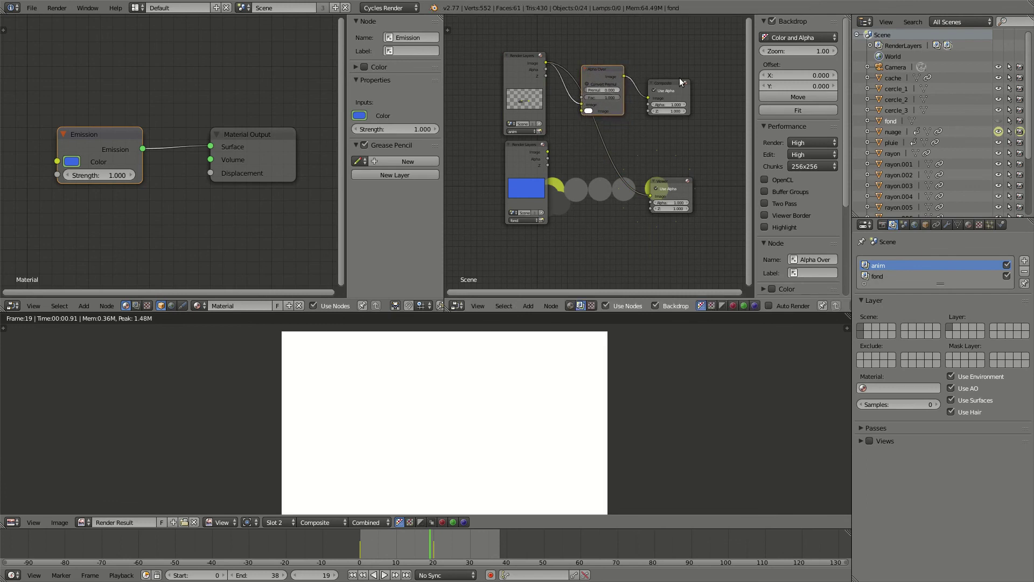
pyautogui.moveTo(669, 83); pyautogui.dragTo(694, 76)
pyautogui.moveTo(599, 69); pyautogui.dragTo(617, 65)
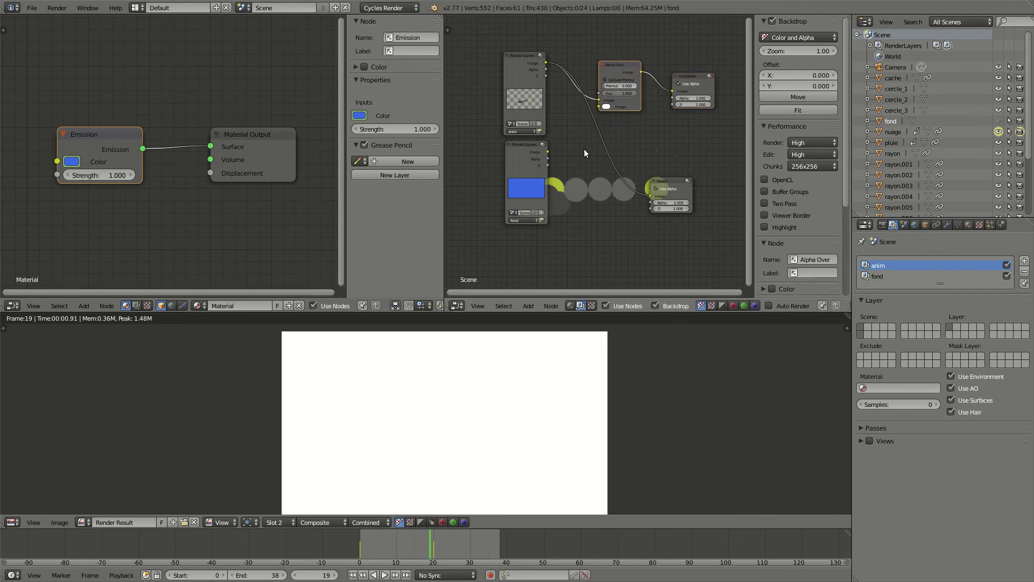
# Connect the fond image to the Alpha Over node and swap its image inputs so anim is composited over fond.
pyautogui.moveTo(546, 154); pyautogui.dragTo(601, 106)
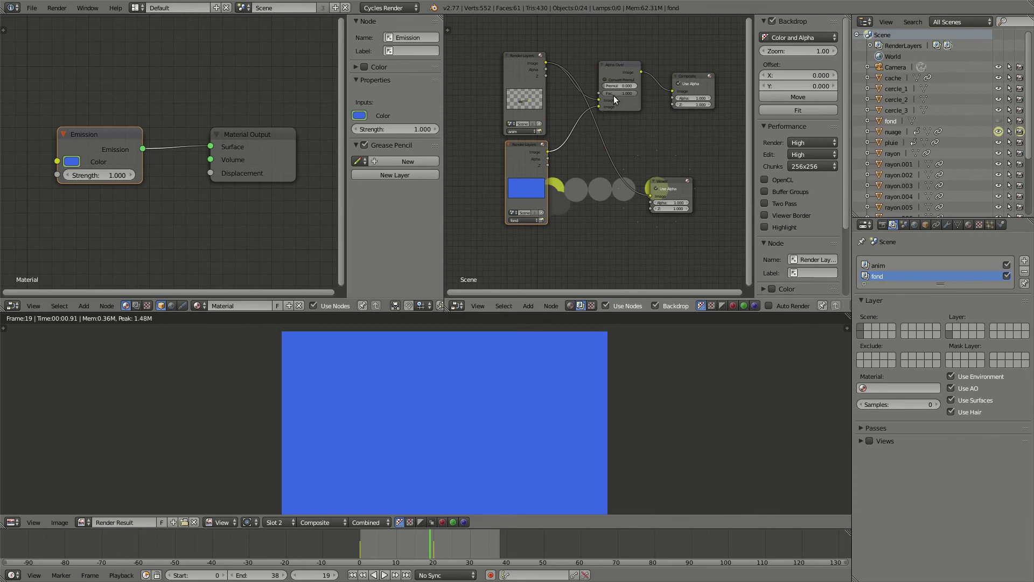
pyautogui.moveTo(600, 99); pyautogui.dragTo(599, 108)
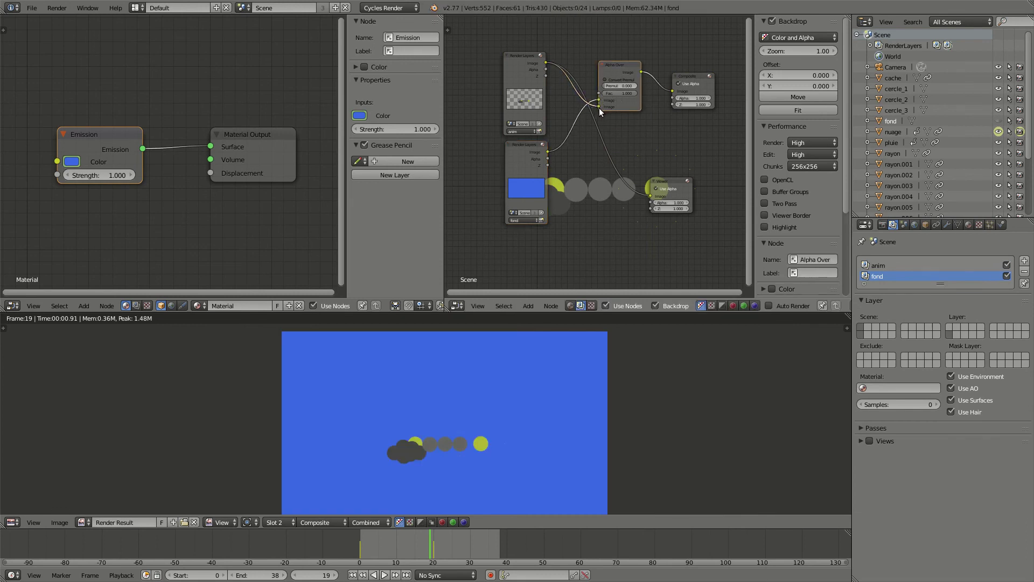
pyautogui.scroll(-1, 465, 432)
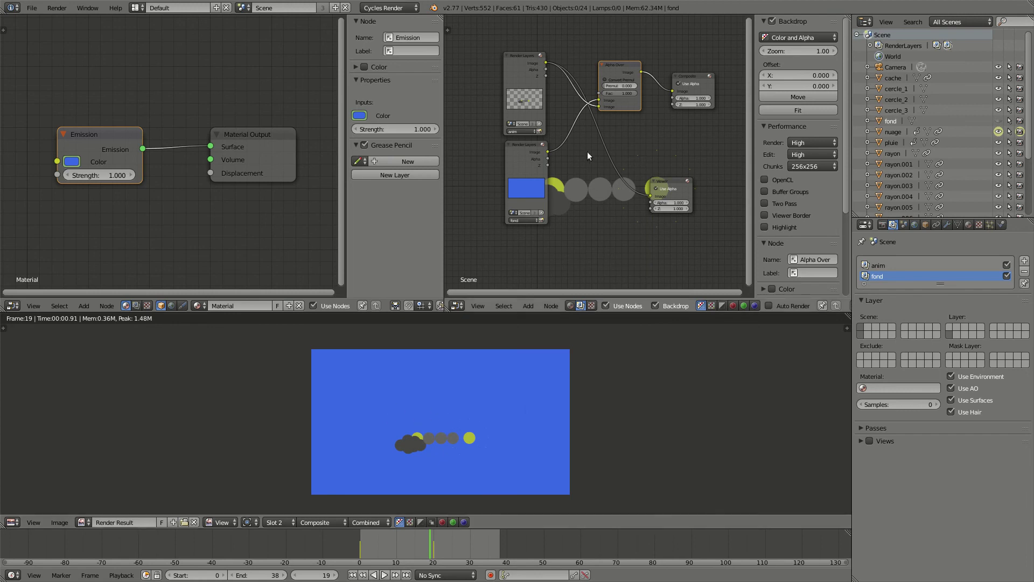
pyautogui.moveTo(600, 106)
pyautogui.mouseDown()
pyautogui.moveTo(589, 102)
pyautogui.moveTo(599, 100)
pyautogui.mouseUp()
# Link the Alpha Over output to the Viewer, align the Viewer under the Composite node, and save over météo.blend.
pyautogui.moveTo(690, 77); pyautogui.dragTo(701, 65)
pyautogui.keyDown('ctrl'); pyautogui.keyDown('shift'); pyautogui.click(623, 65); pyautogui.keyUp('shift'); pyautogui.keyUp('ctrl')
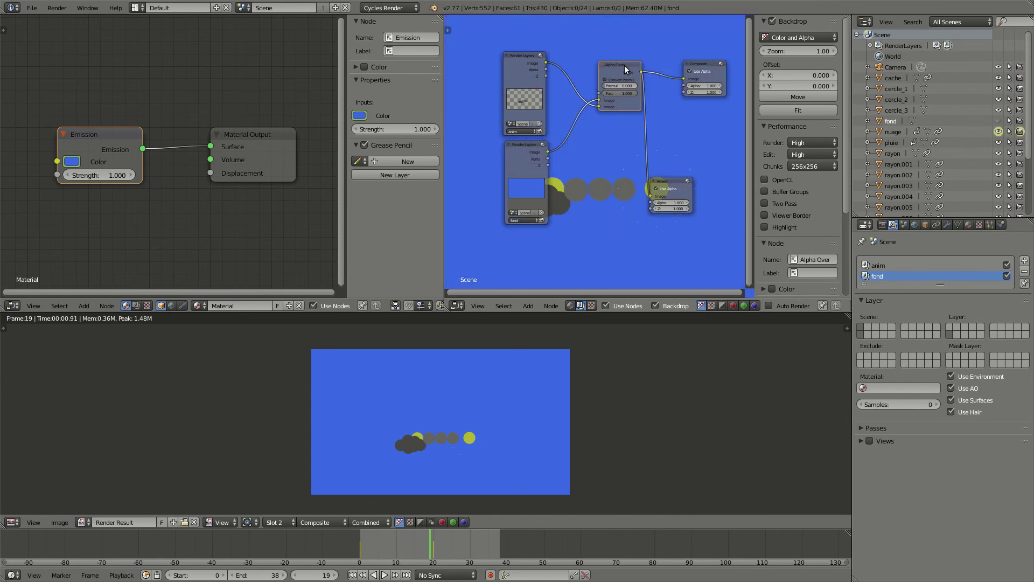
pyautogui.moveTo(675, 180); pyautogui.dragTo(713, 126)
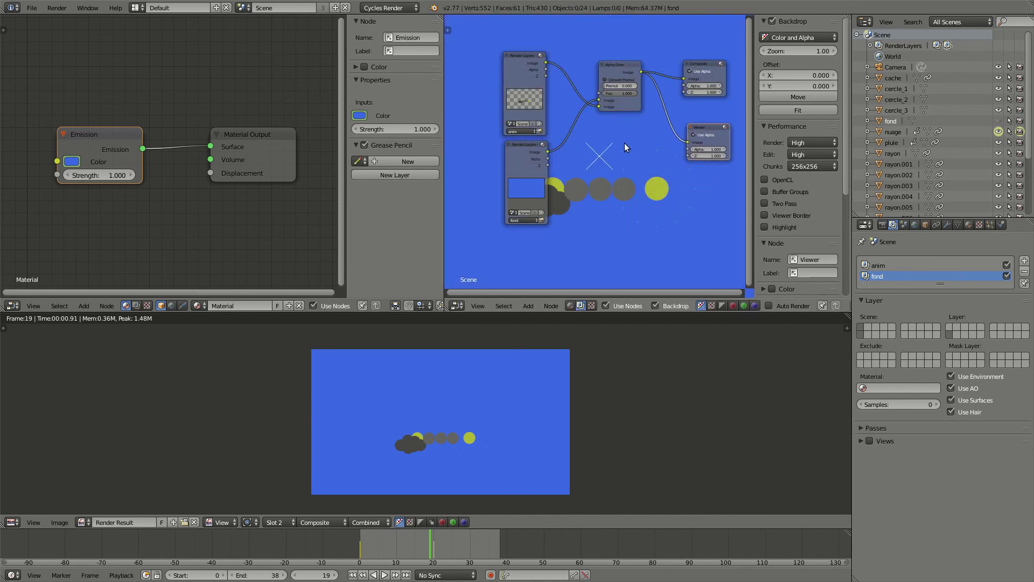
pyautogui.moveTo(626, 149); pyautogui.dragTo(590, 165, button='middle')
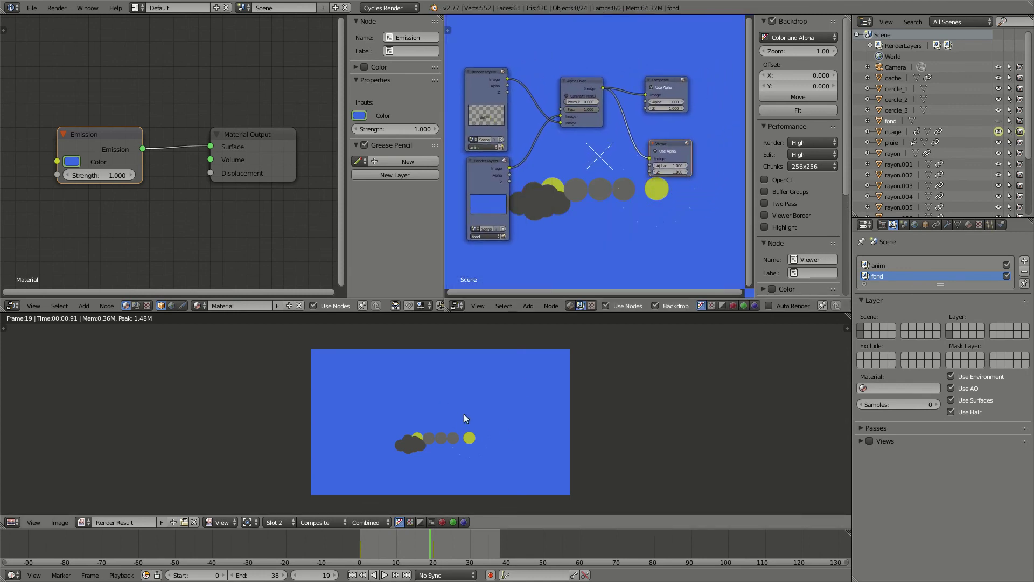
pyautogui.hotkey('alt', 's')
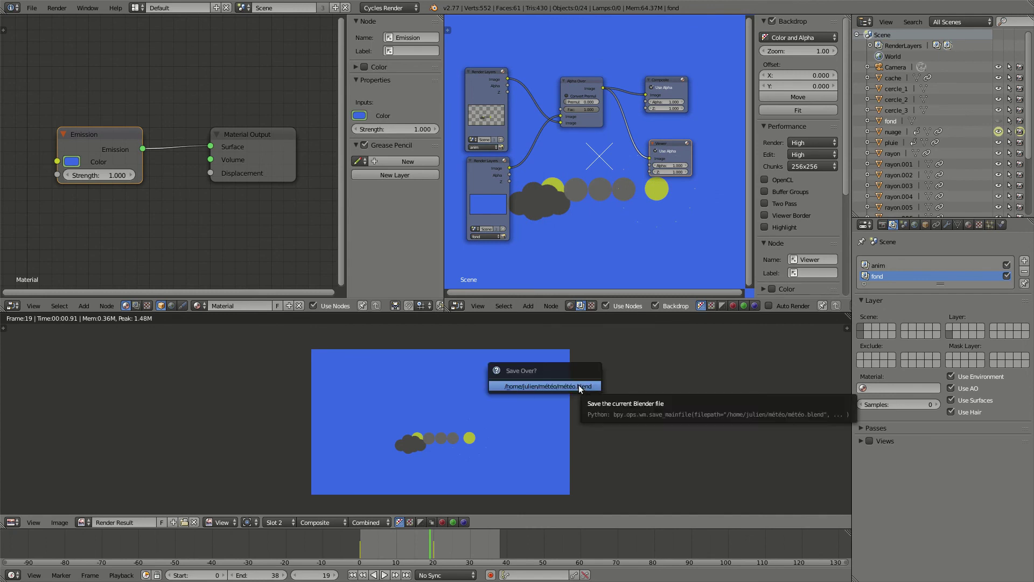
pyautogui.click(579, 385)
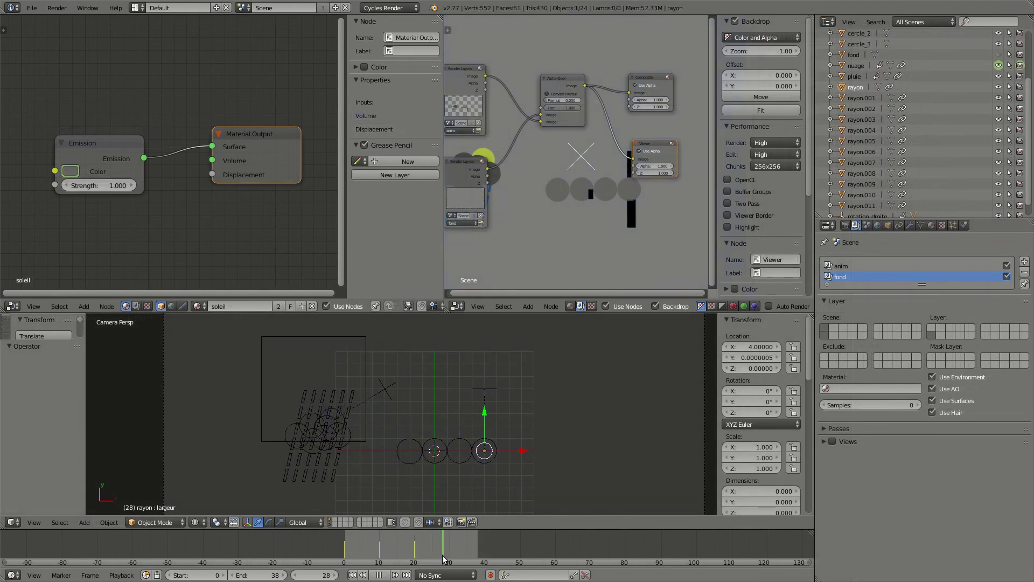
# Render frame 28 and inspect the area around the sun rays and circles.
pyautogui.click(379, 542)
pyautogui.moveTo(379, 541); pyautogui.dragTo(441, 550)
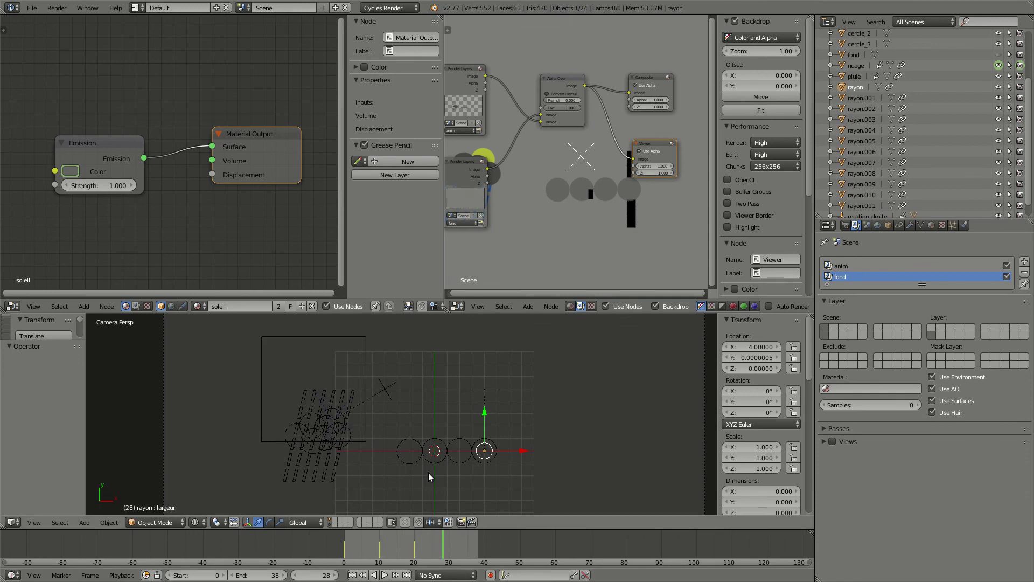
pyautogui.press('F12')
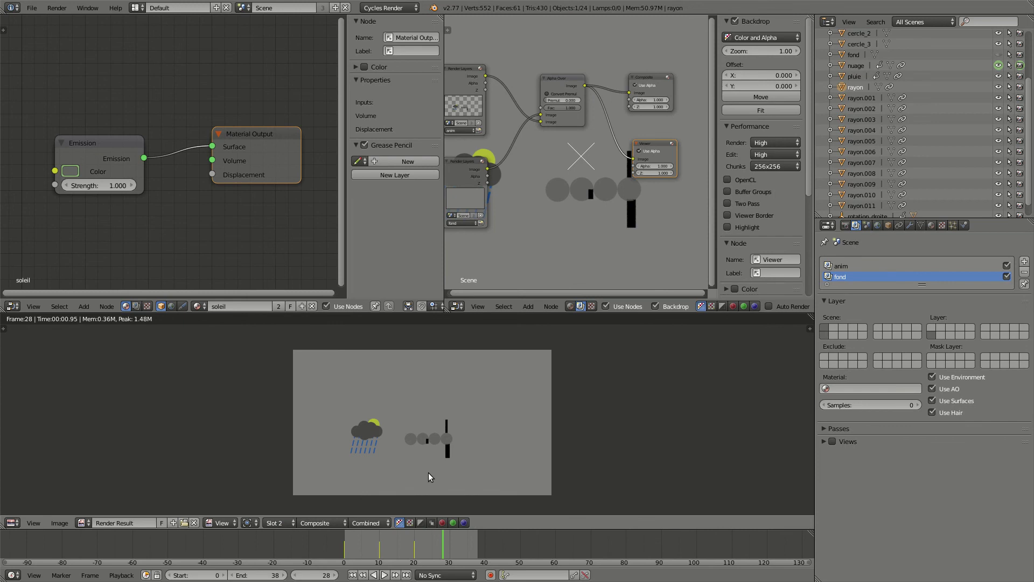
pyautogui.scroll(2, 428, 471)
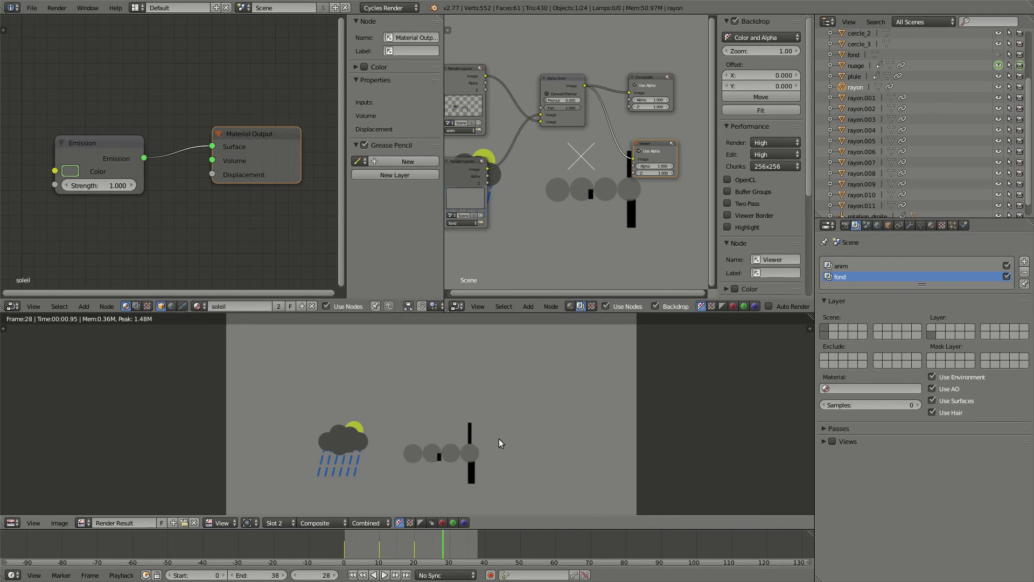
pyautogui.press('Escape')
# Render frame 0 and inspect the sun and circles up close.
pyautogui.moveTo(439, 545); pyautogui.dragTo(407, 550)
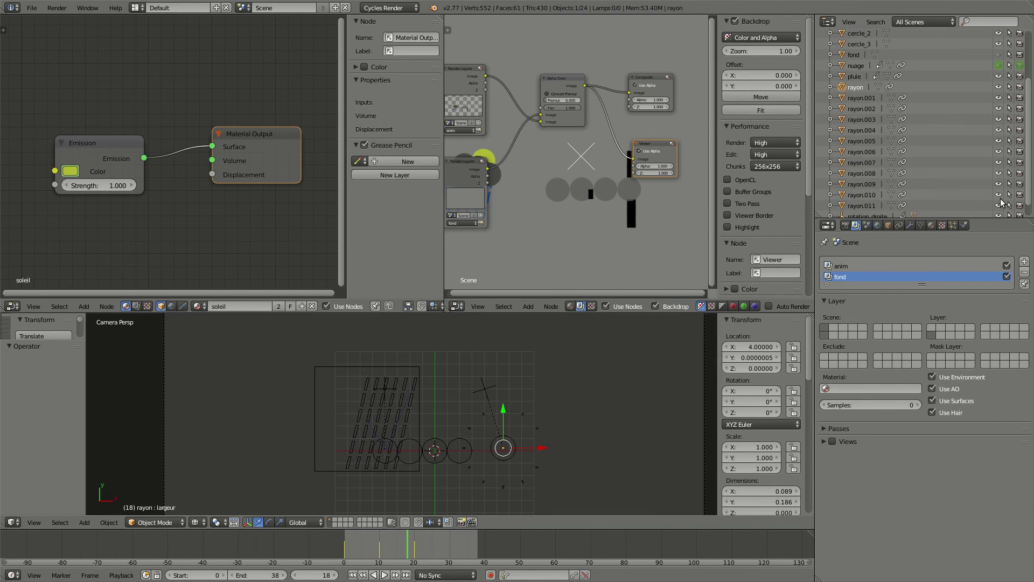
pyautogui.moveTo(398, 555); pyautogui.dragTo(344, 552)
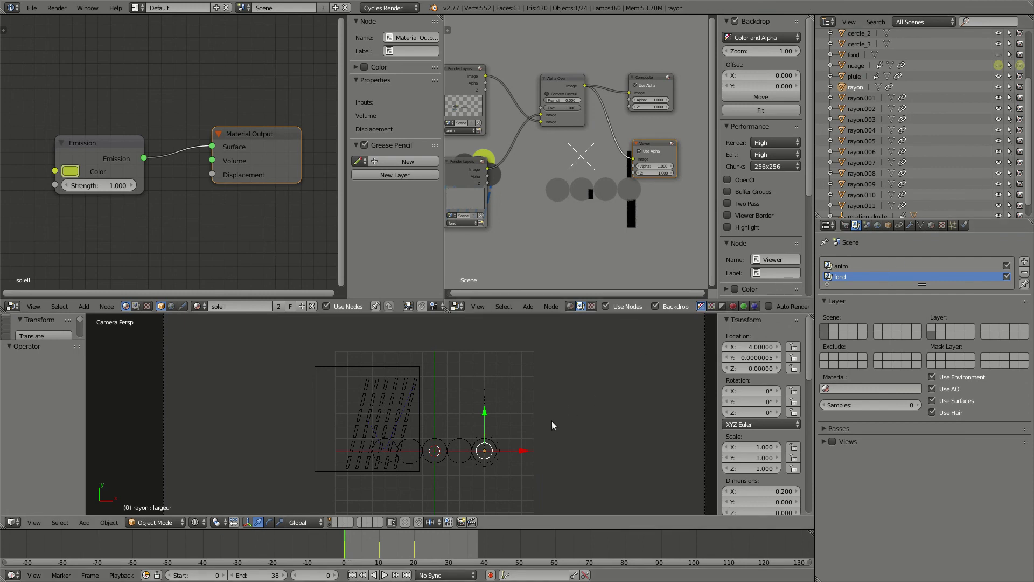
pyautogui.press('F12')
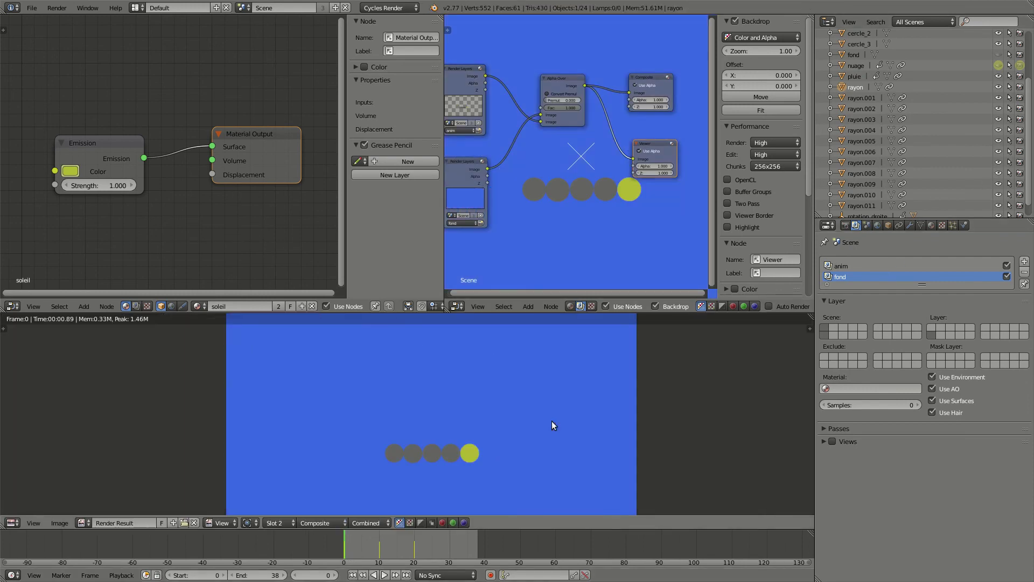
pyautogui.scroll(2, 468, 474)
pyautogui.scroll(-1, 467, 474)
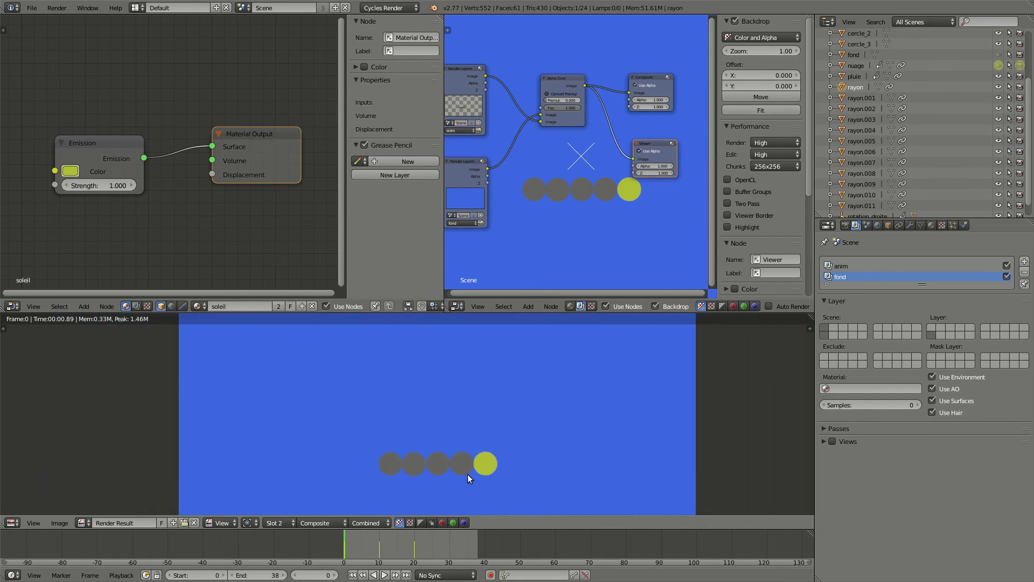
pyautogui.press('Escape')
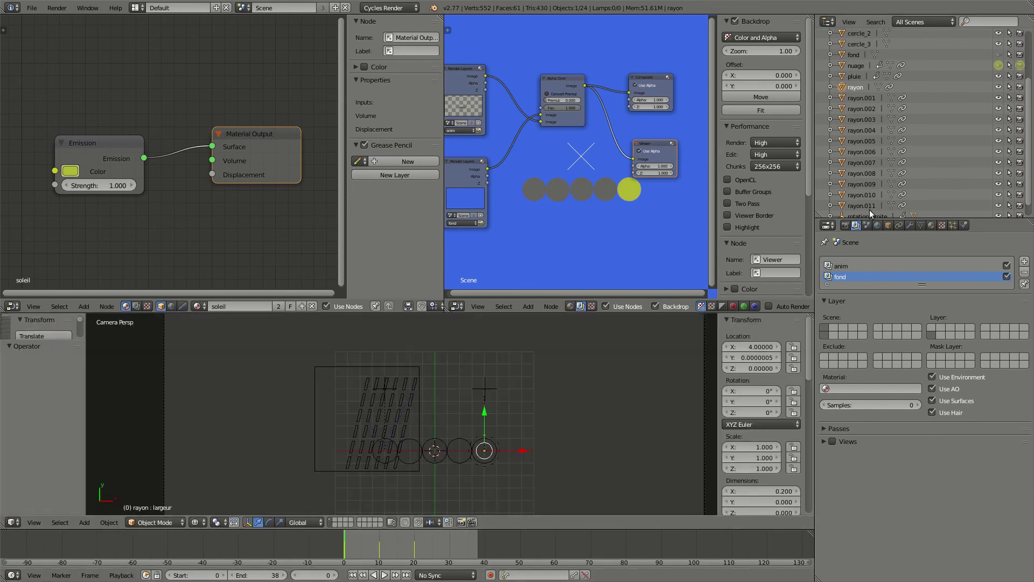
# Keyframe the render visibility of rayon through rayon.011 at frame 0.
pyautogui.press('i')
pyautogui.press('i')
pyautogui.press('i')
pyautogui.press('i')
pyautogui.press('i')
pyautogui.press('i')
pyautogui.press('i')
pyautogui.press('i')
pyautogui.press('i')
pyautogui.press('i')
pyautogui.press('i')
pyautogui.press('i')
pyautogui.scroll(-1, 1019, 207)
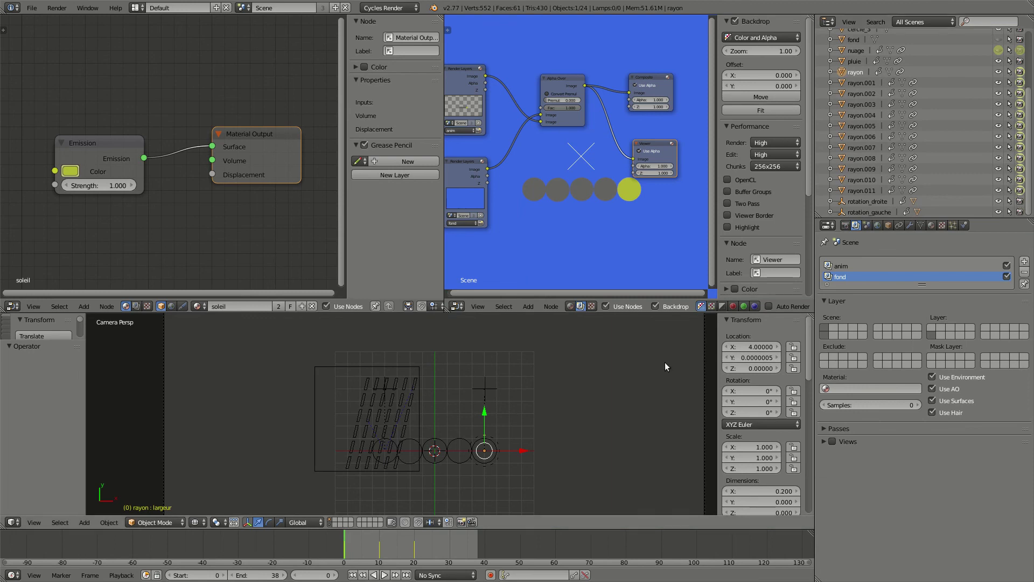
# Disable the render visibility of rayon through rayon.011 at frame 20 and keyframe it.
pyautogui.moveTo(414, 542); pyautogui.dragTo(415, 541)
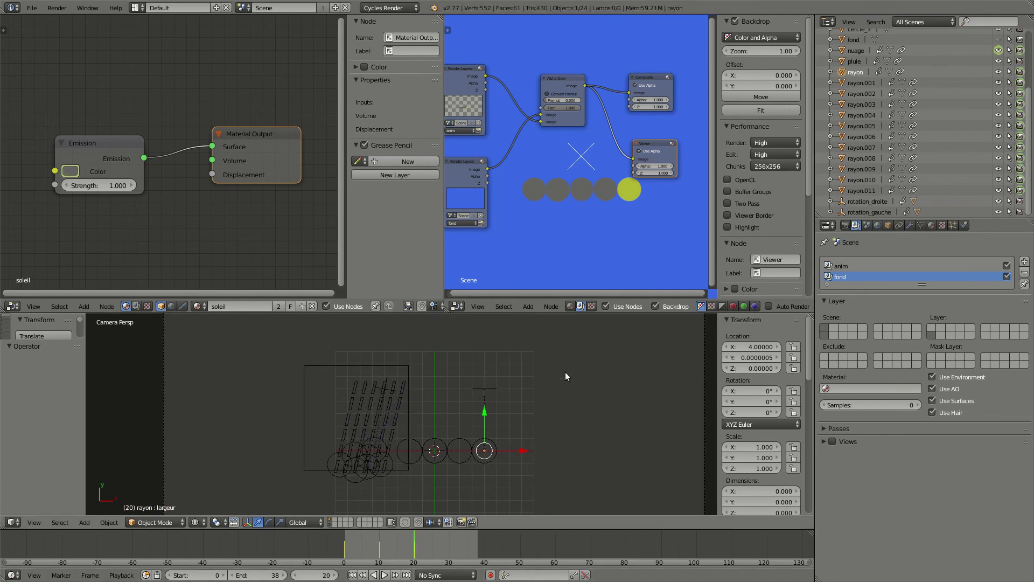
pyautogui.moveTo(1026, 79); pyautogui.dragTo(1030, 192)
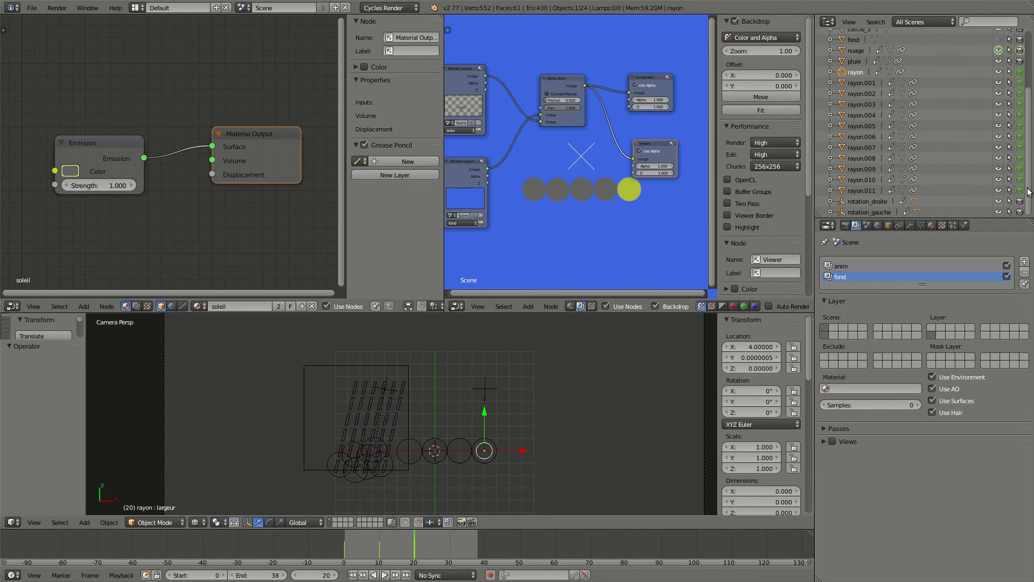
pyautogui.moveTo(1020, 72); pyautogui.dragTo(1020, 210)
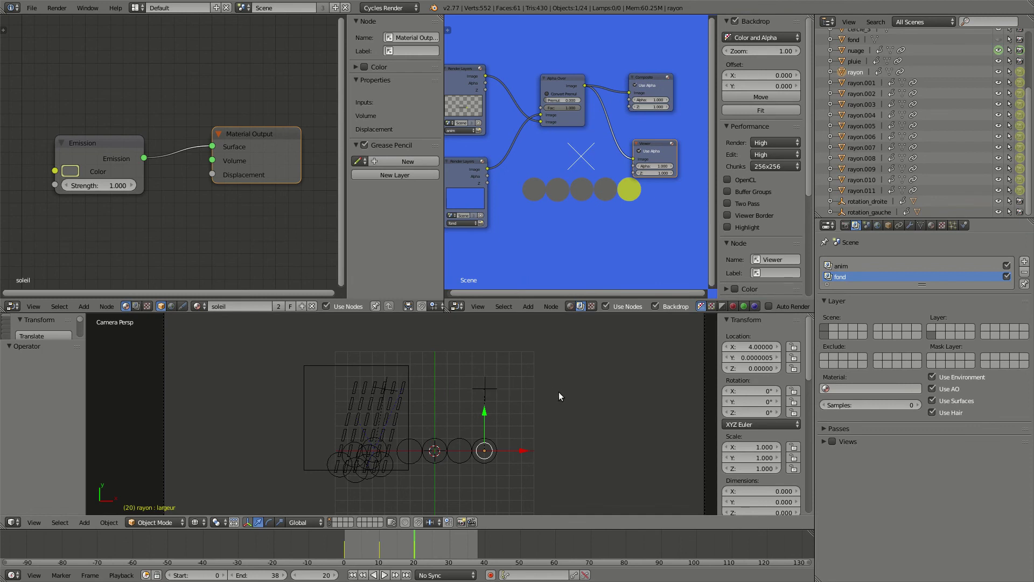
pyautogui.scroll(-3, 558, 392)
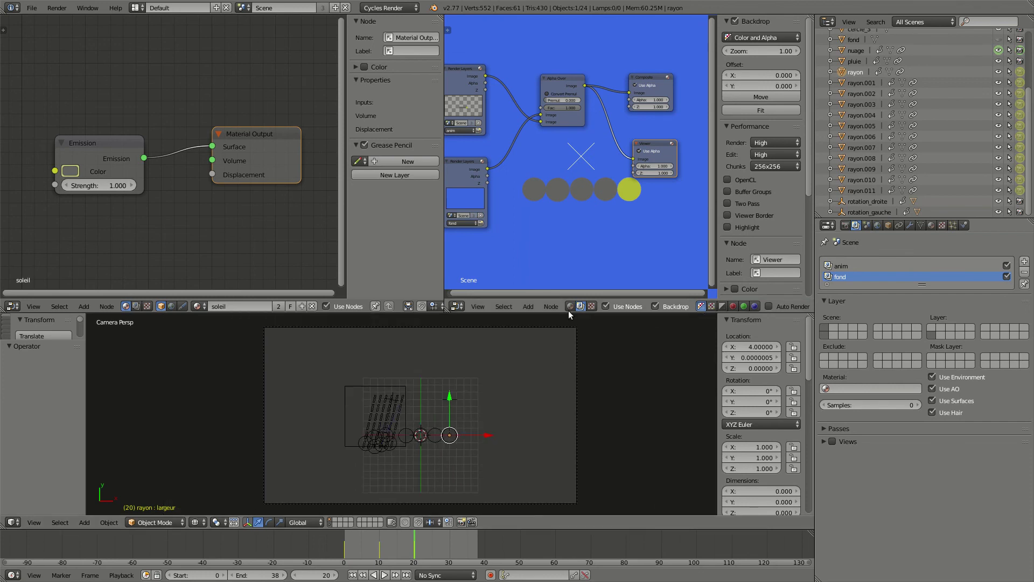
# Enlarge the 3D view and render the full animation, frames 0 to 38, as PNG images to /tmp/.
pyautogui.moveTo(558, 312); pyautogui.dragTo(558, 250)
pyautogui.click(847, 225)
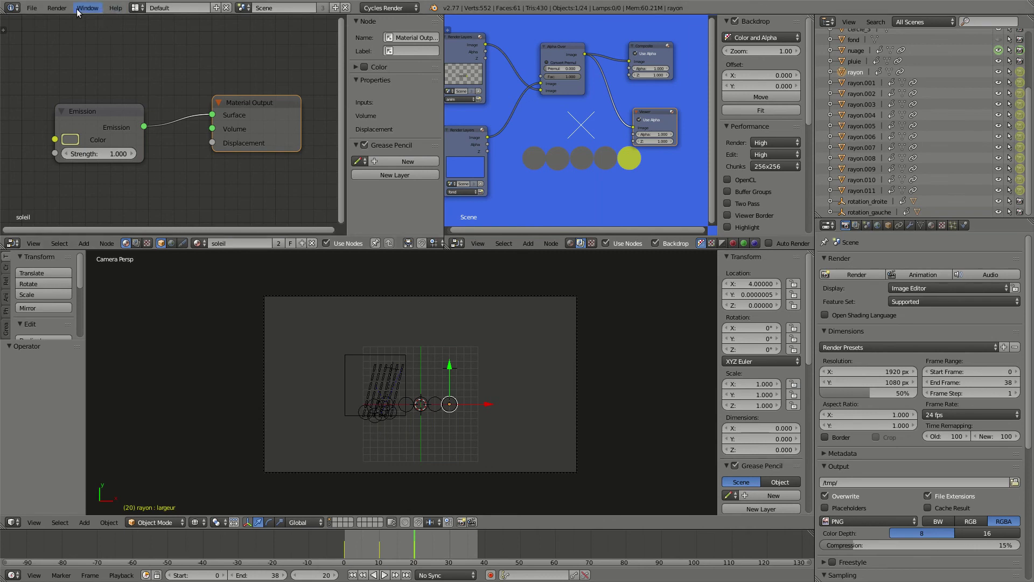
pyautogui.click(59, 9)
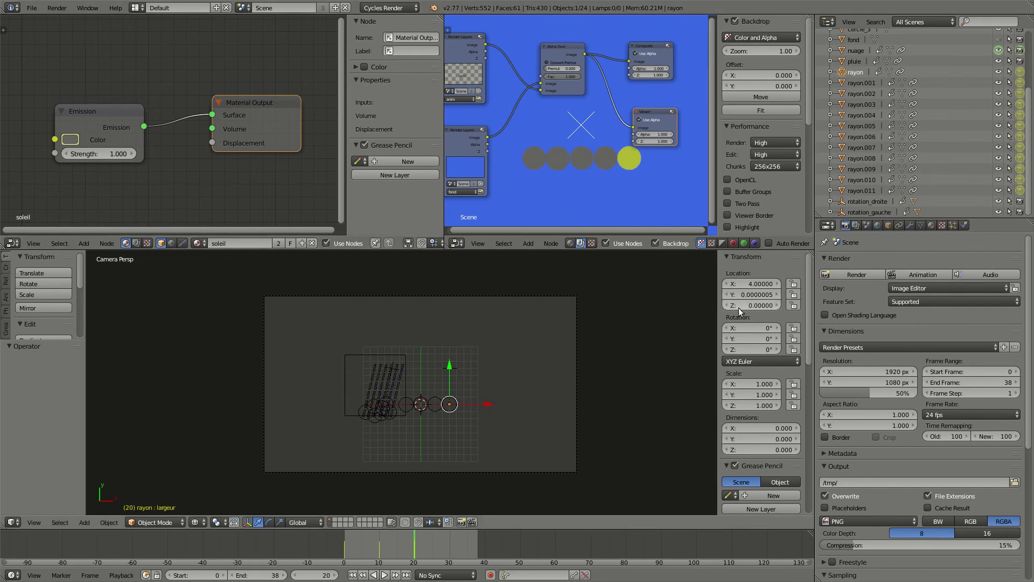
pyautogui.click(933, 275)
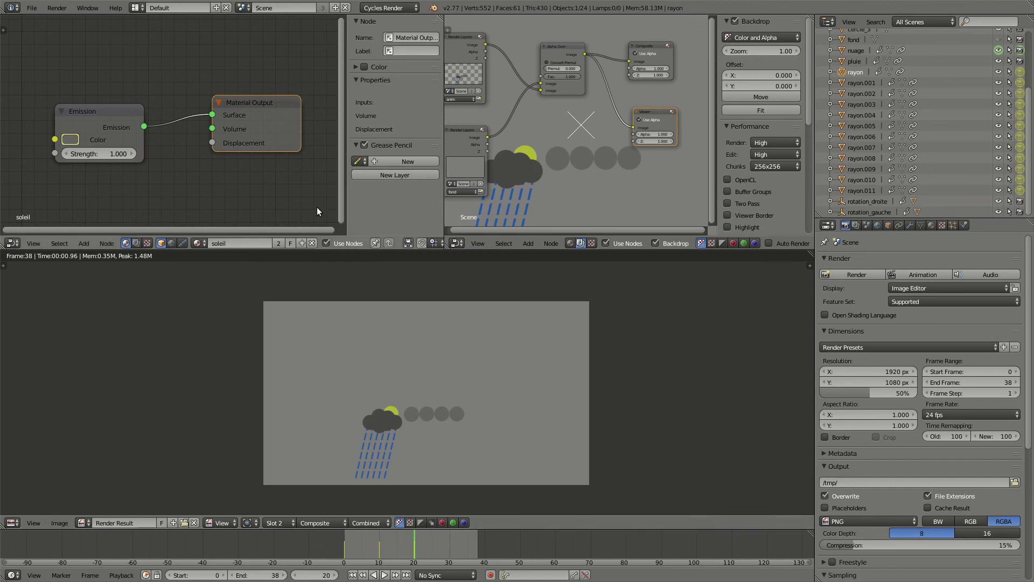
# Play back the rendered animation.
pyautogui.click(87, 10)
pyautogui.moveTo(65, 9)
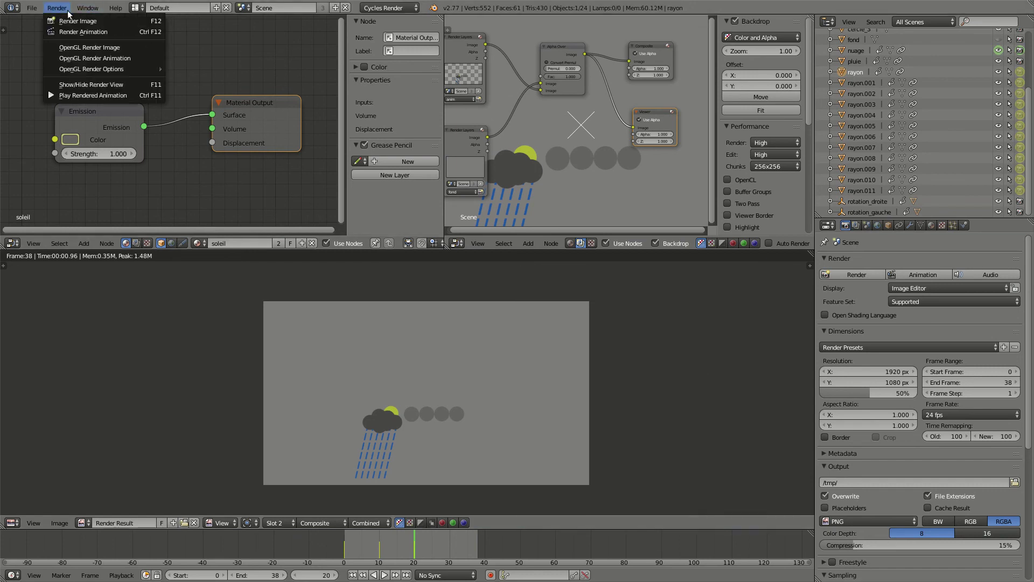
pyautogui.click(82, 96)
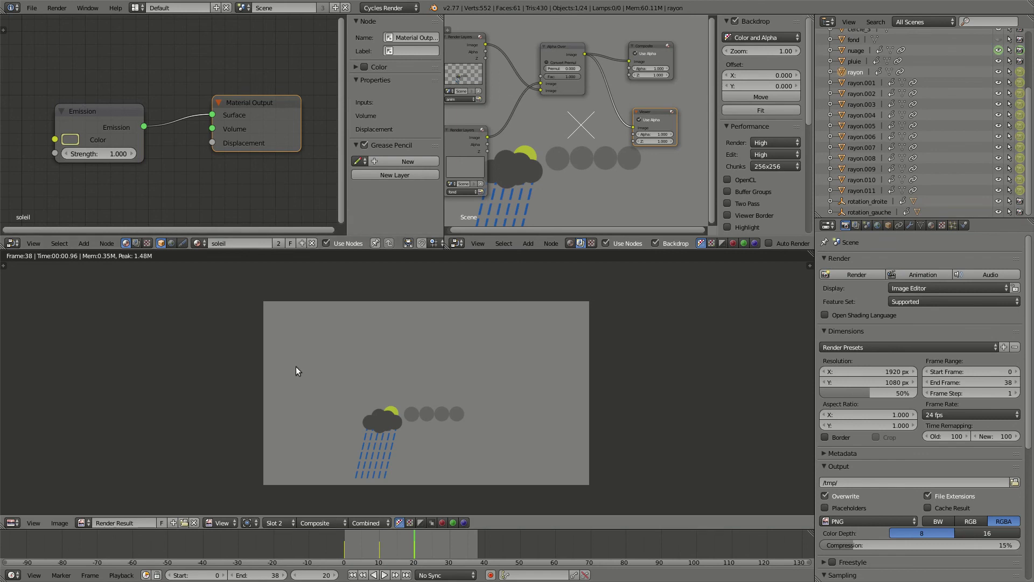